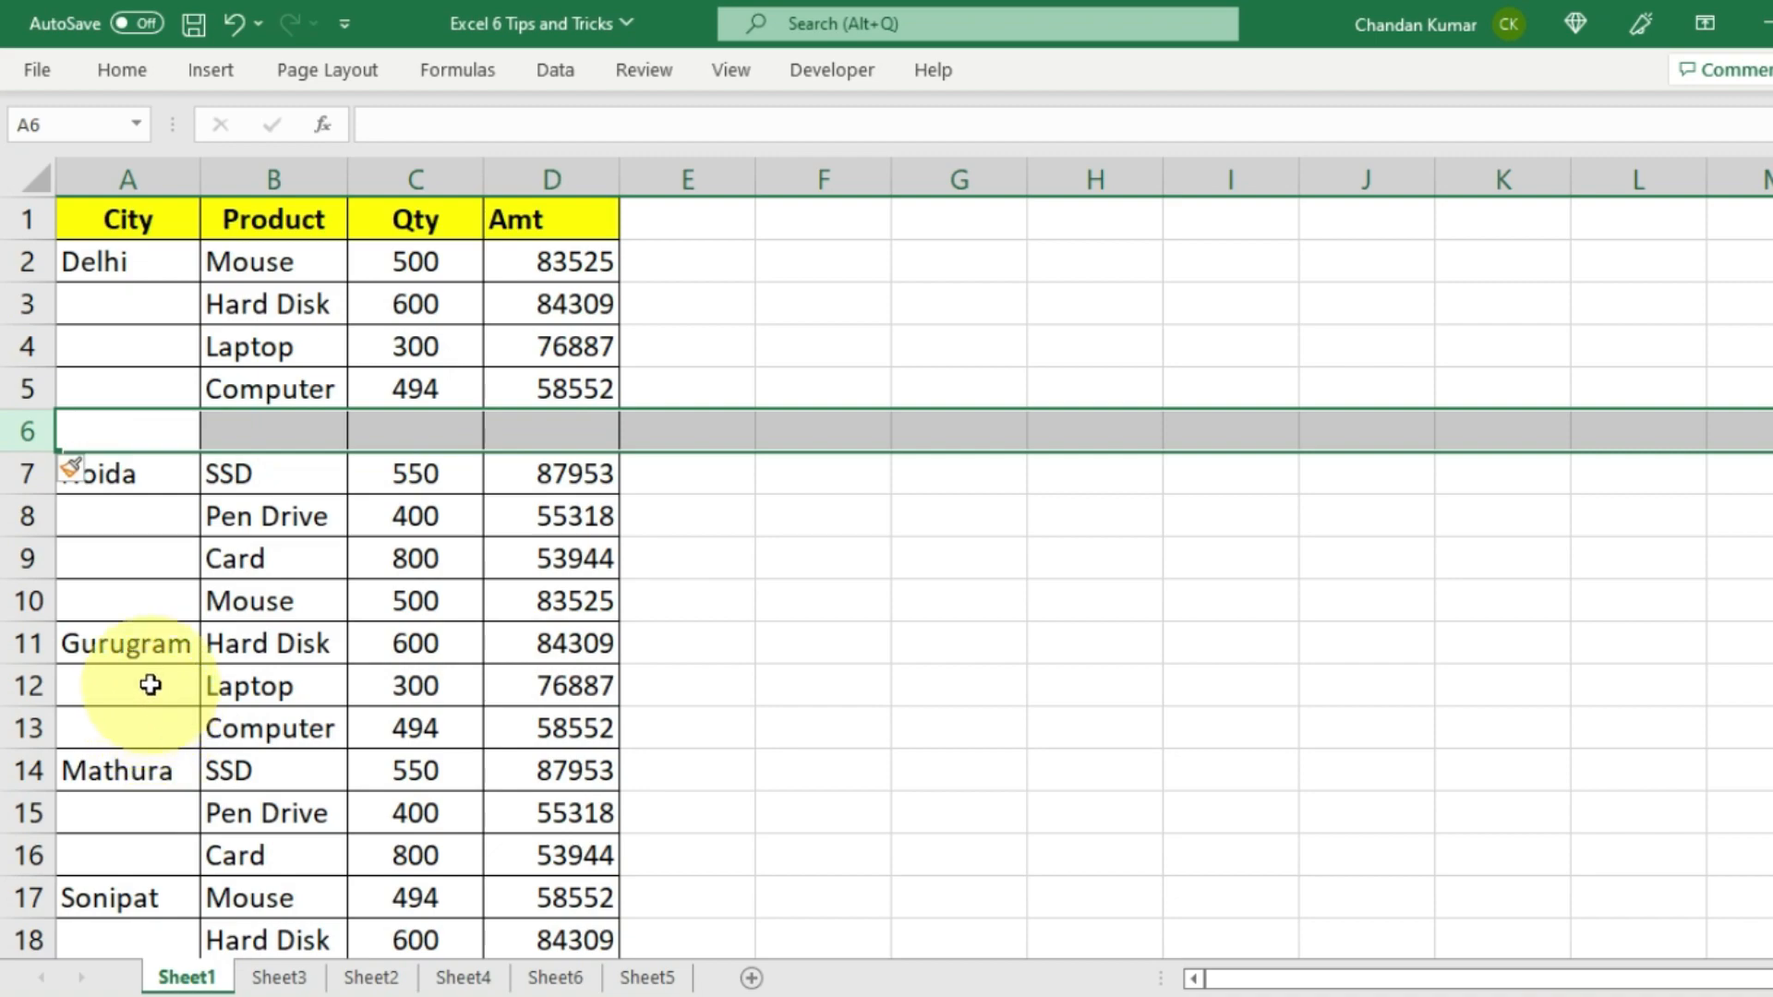
Step: Insert a blank row above the Gurugram row, at row 11
left_click(28, 649)
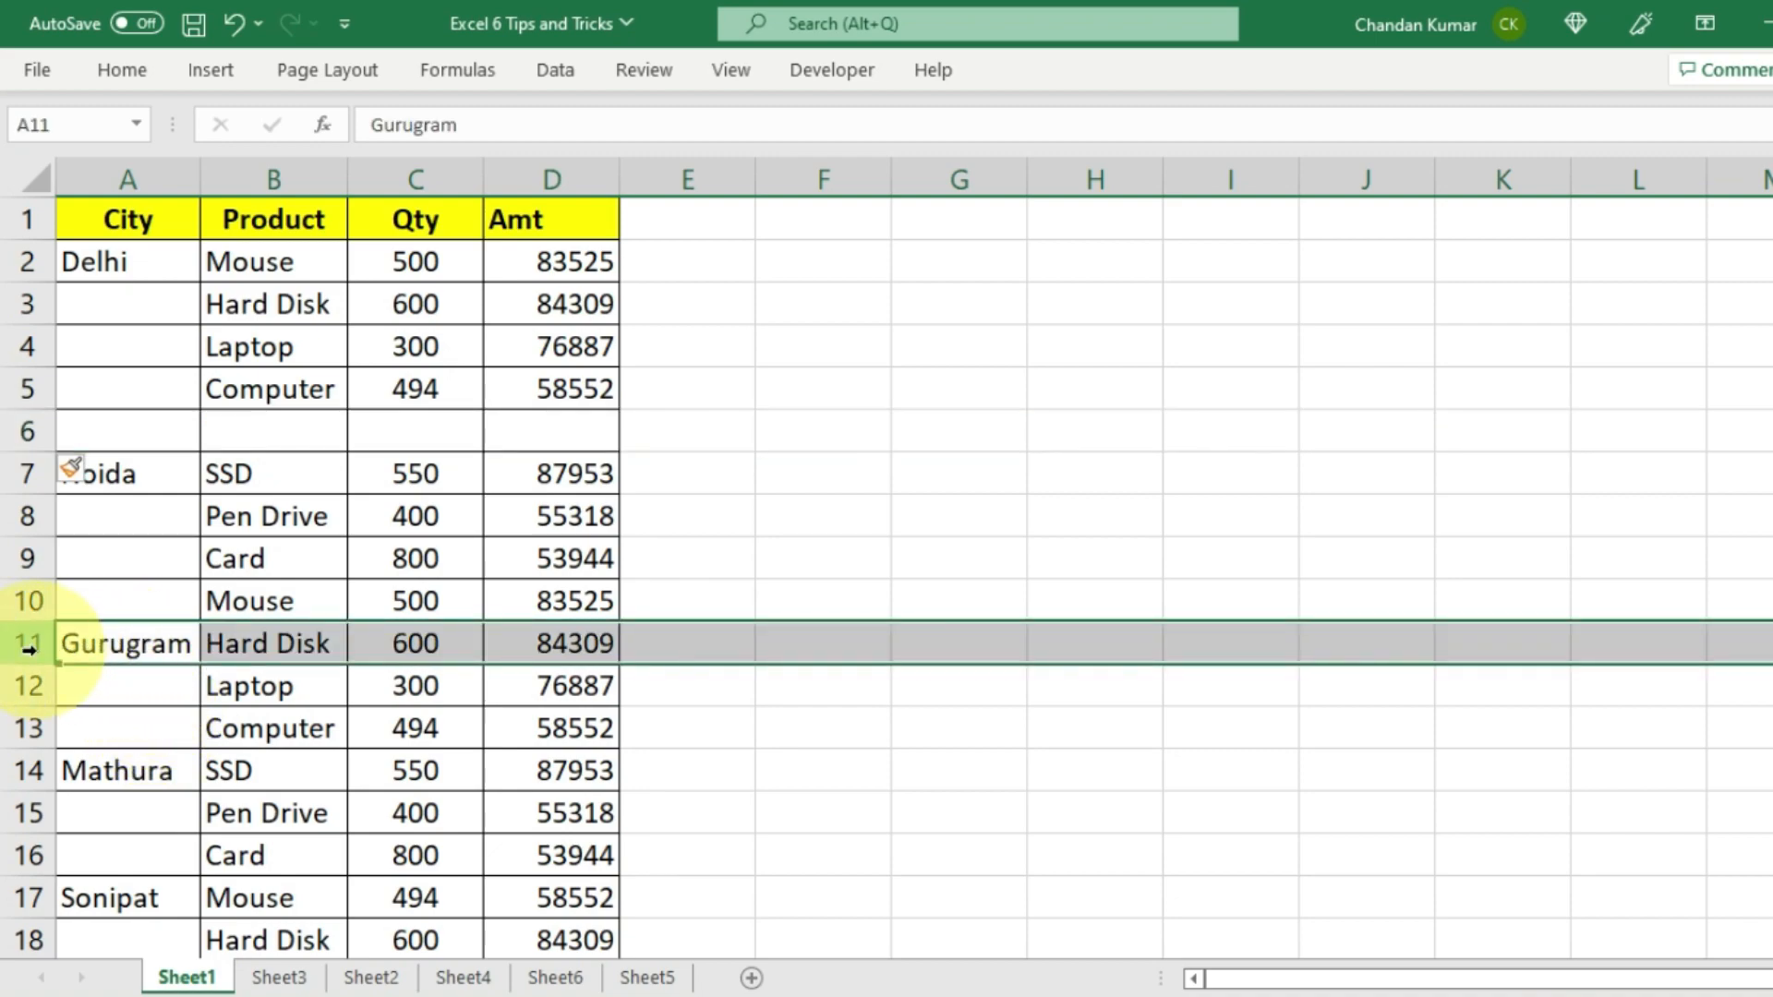
right_click(28, 646)
left_click(140, 373)
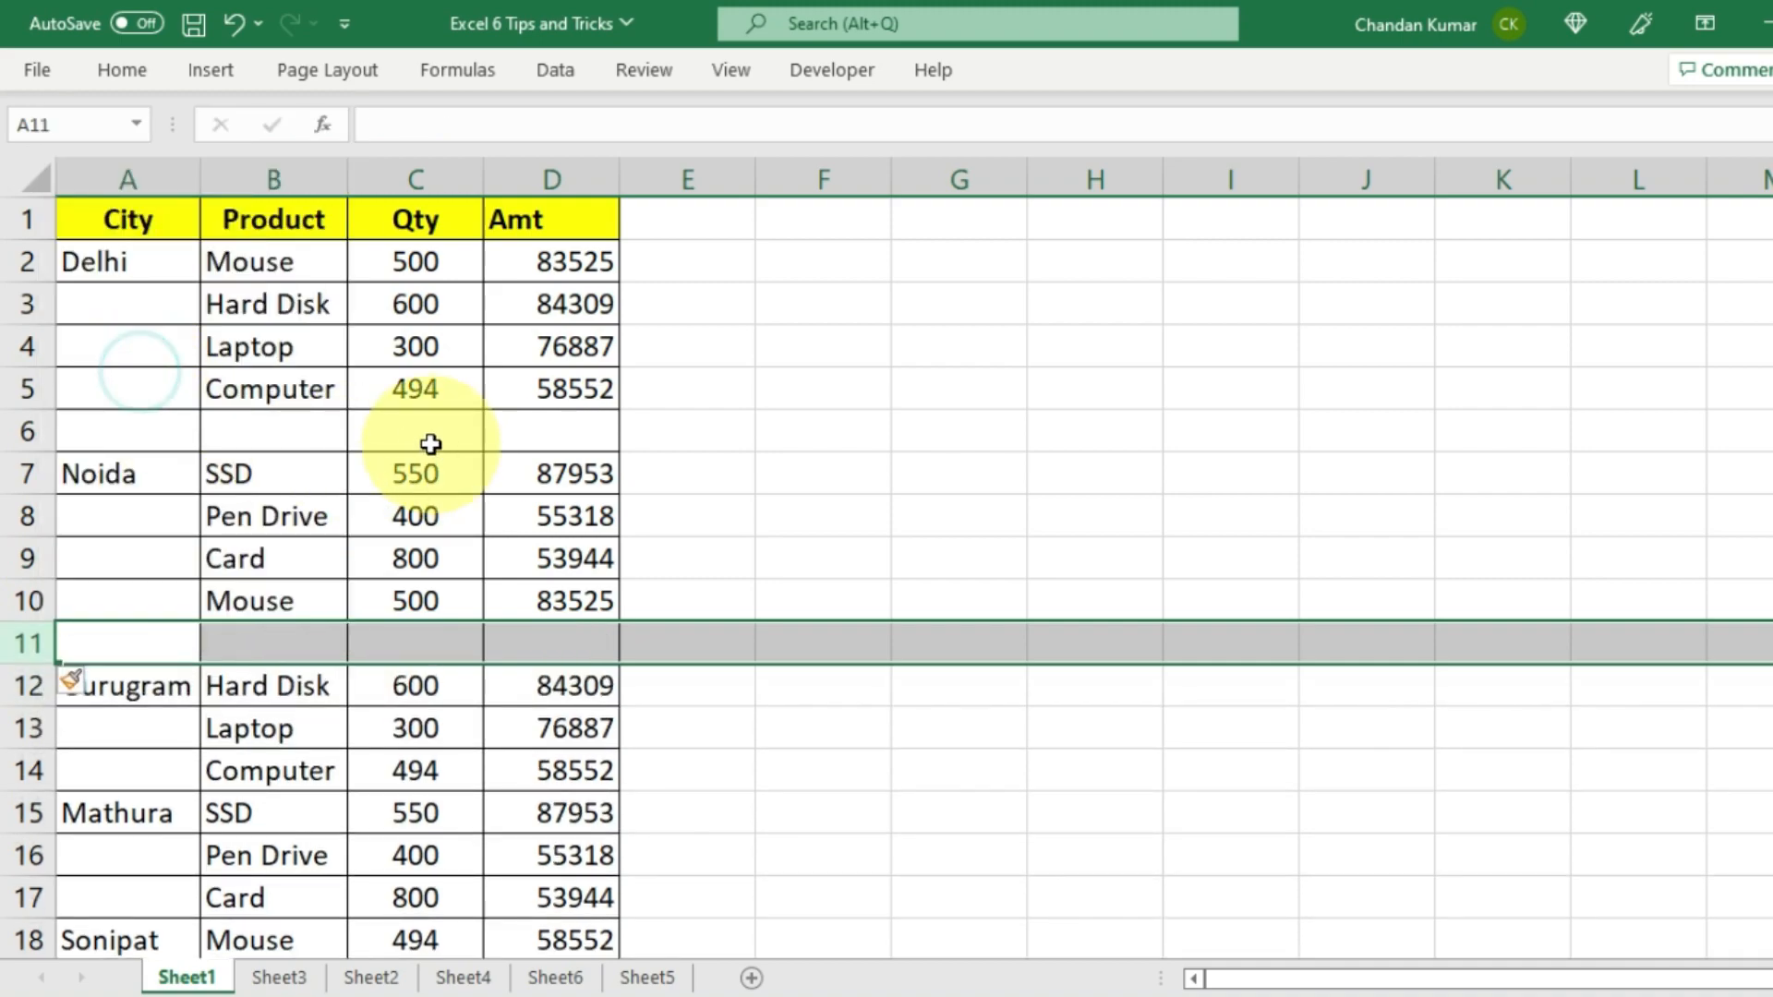
Step: AutoSum the Qty and Amt values in blank rows 6 and 11 and make these subtotals bold
left_click_drag(413, 432, 525, 430)
key("alt+equal")
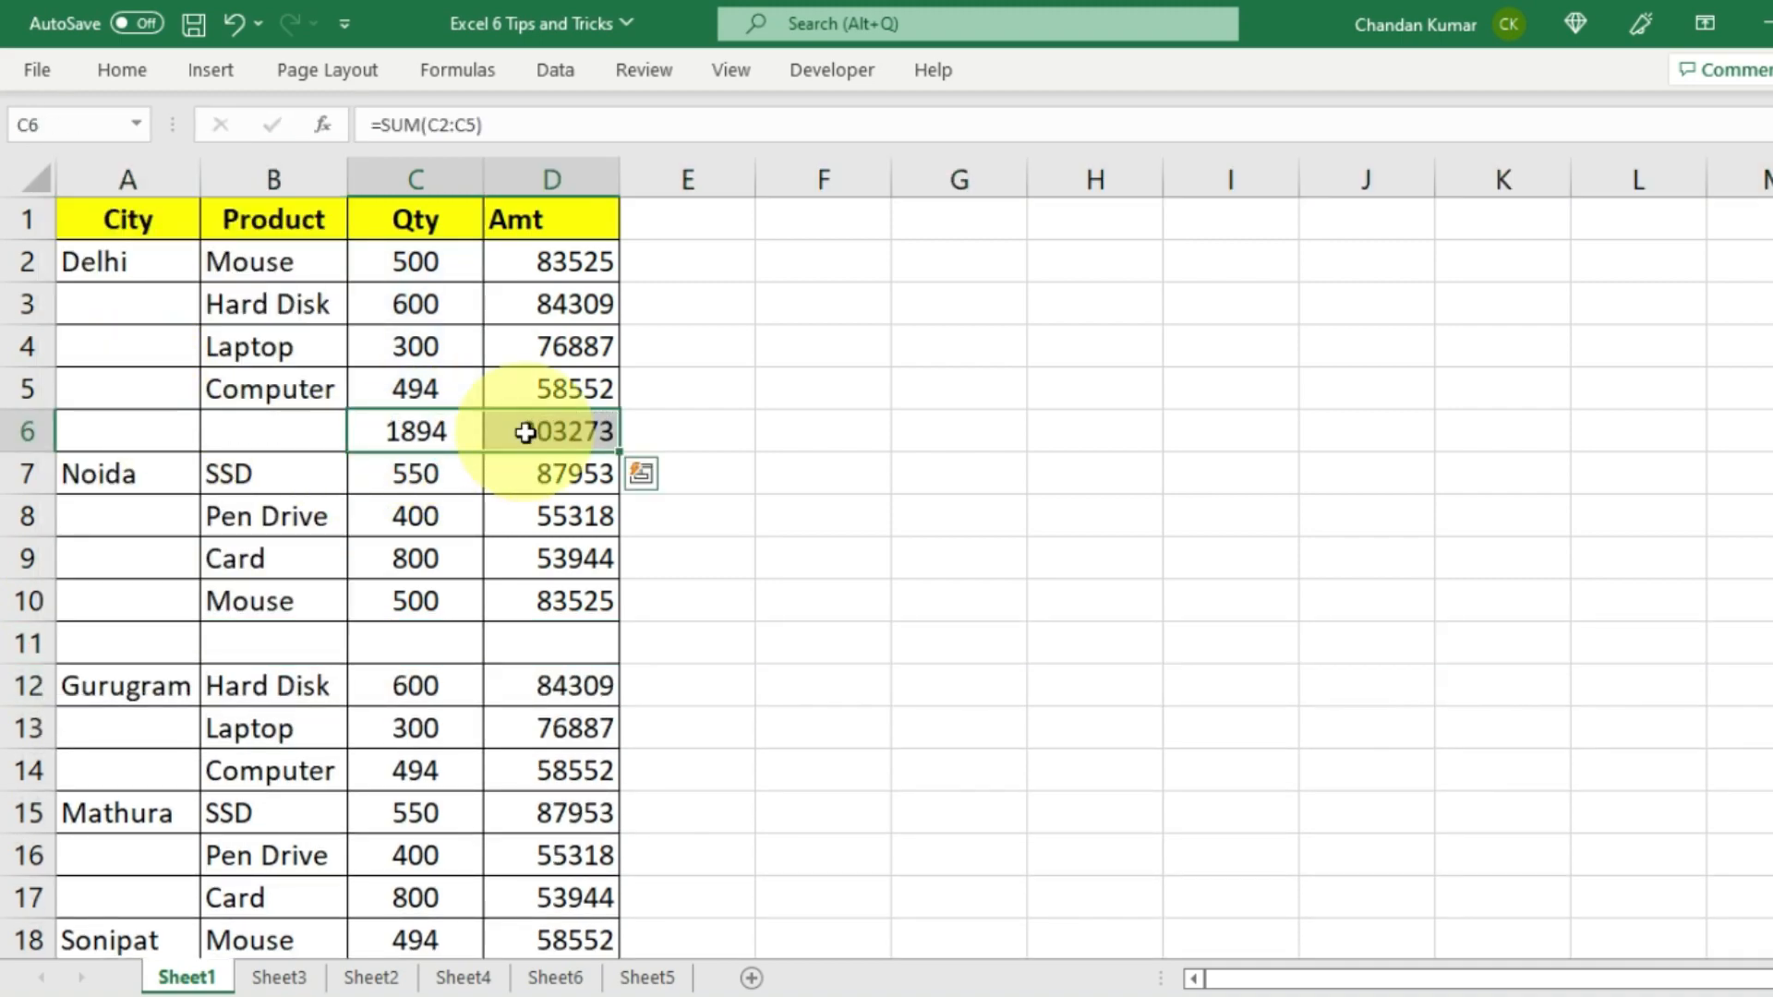
key("ctrl+b")
left_click_drag(397, 646, 579, 654)
key("alt+equal")
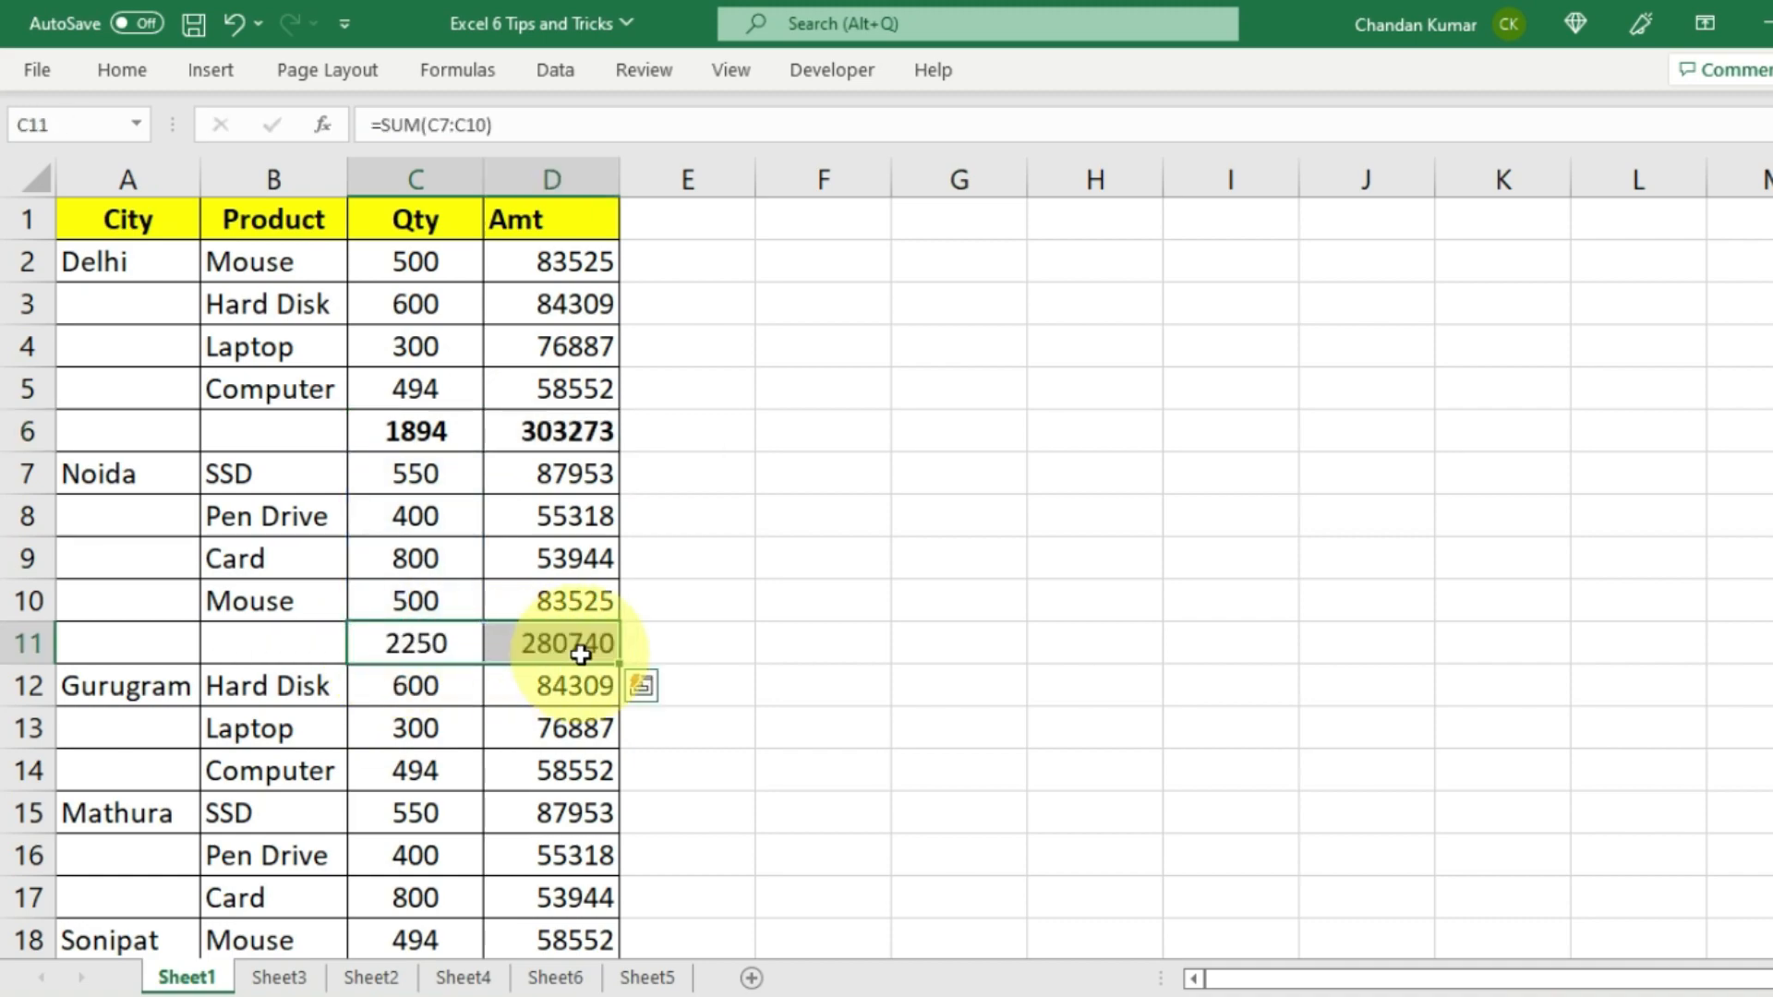
key("ctrl+b")
key("ctrl+q")
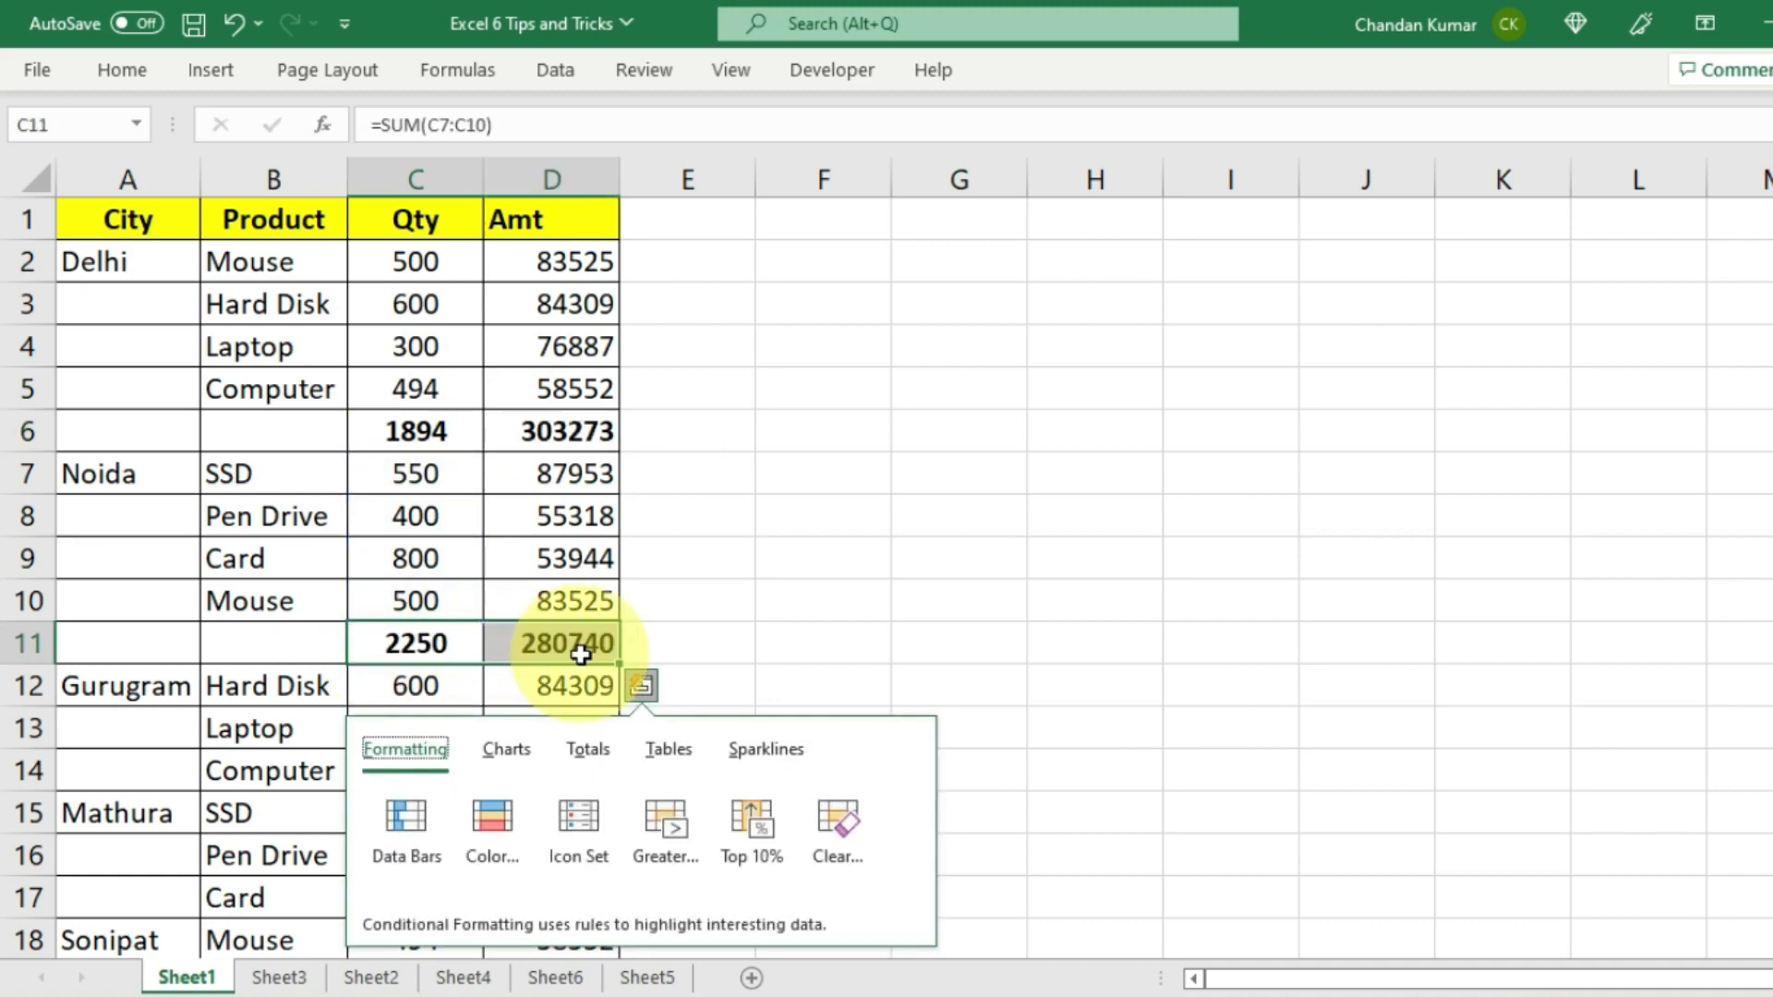
left_click(408, 602)
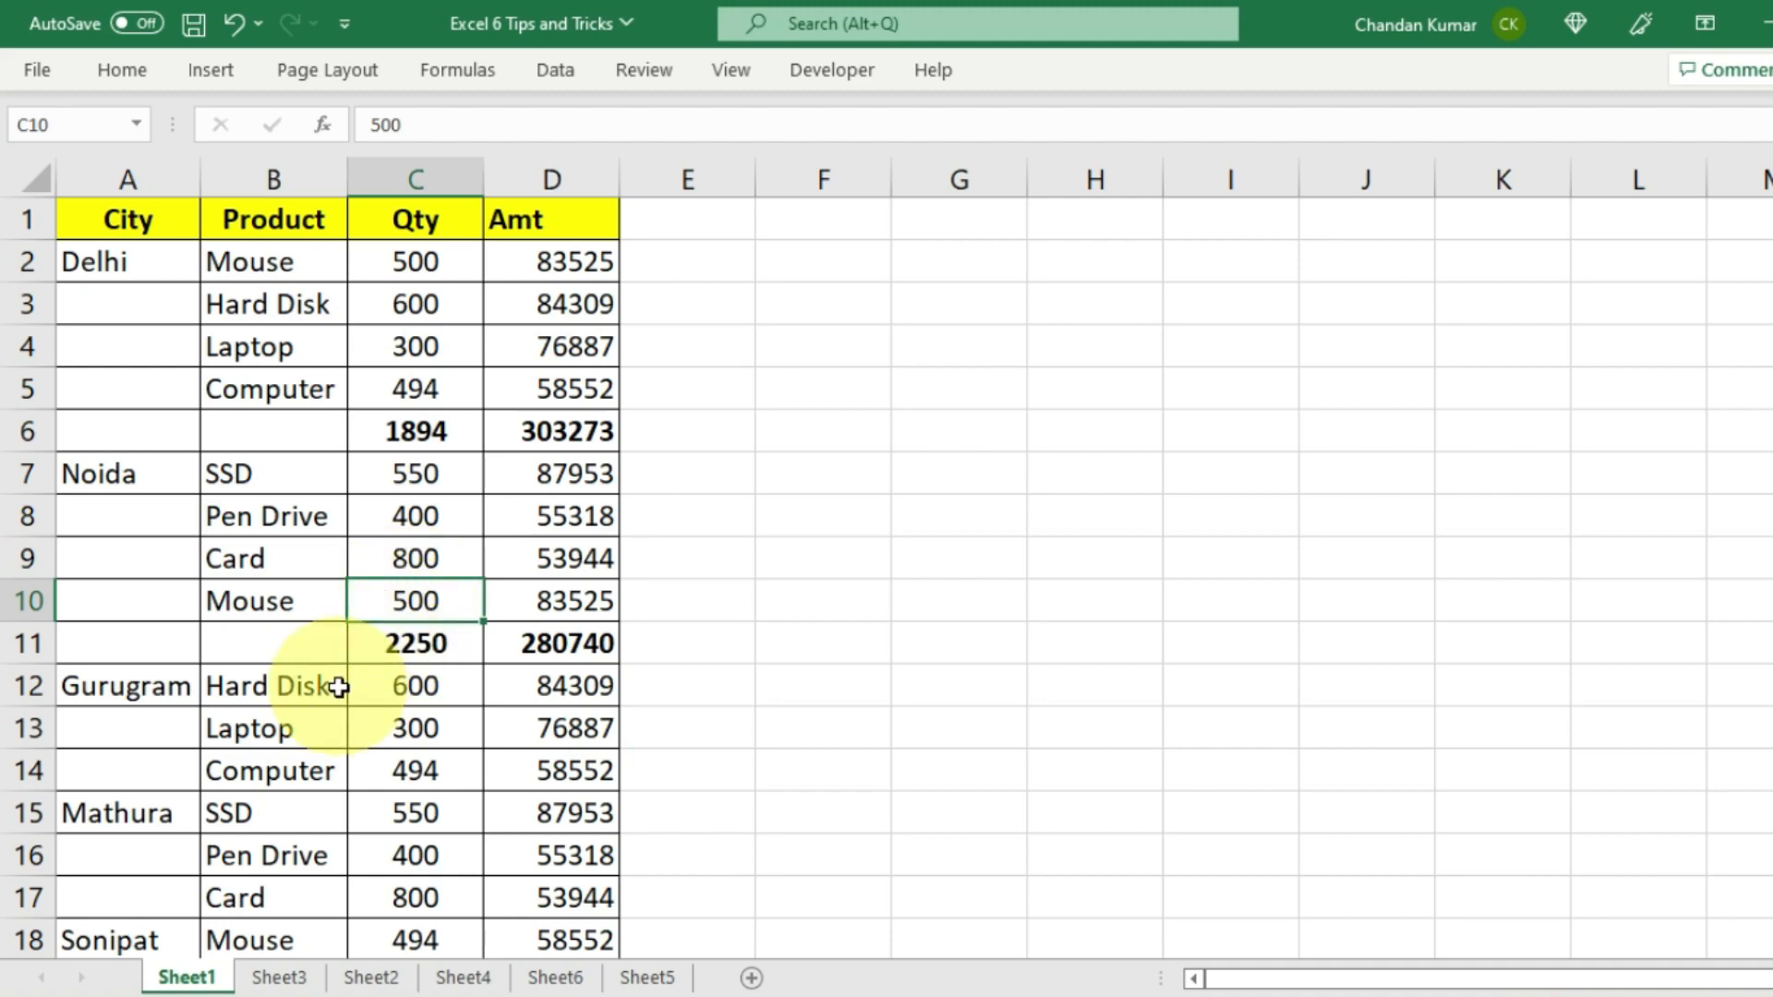
Step: Undo the bold subtotals in rows 6 and 11 together with both inserted blank rows
scroll(340, 684, "down", 7)
scroll(338, 645, "down", 3)
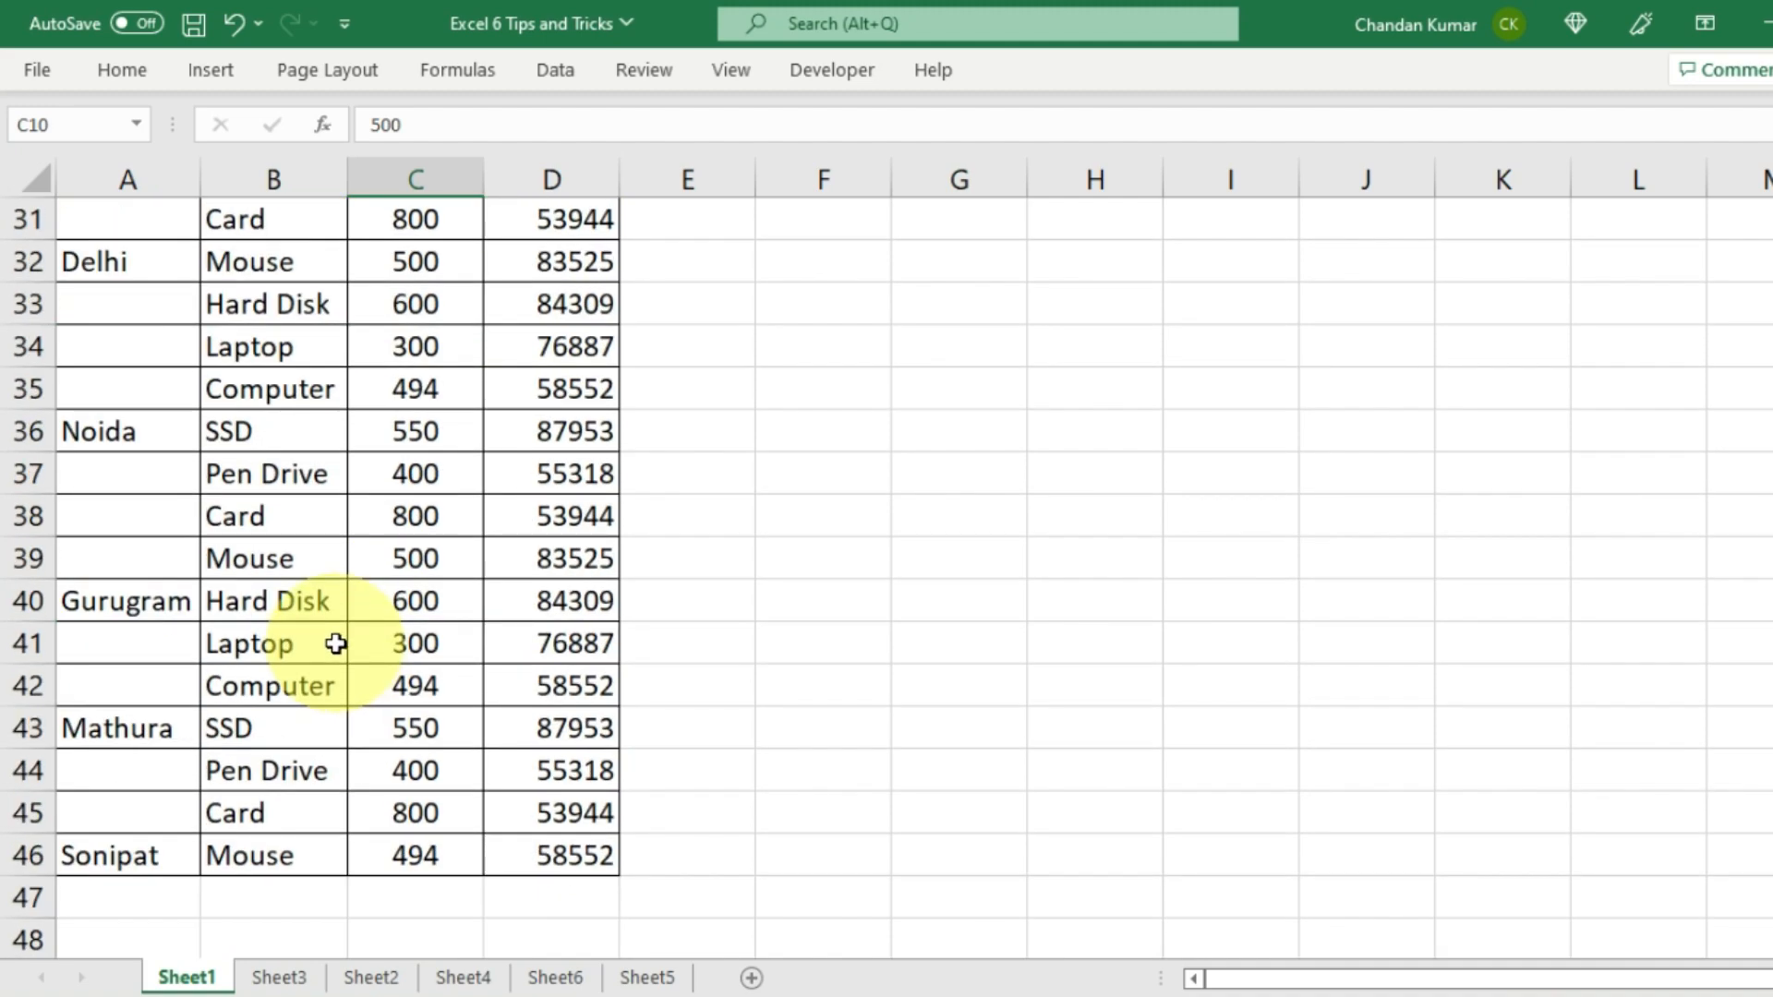
scroll(337, 642, "up", 10)
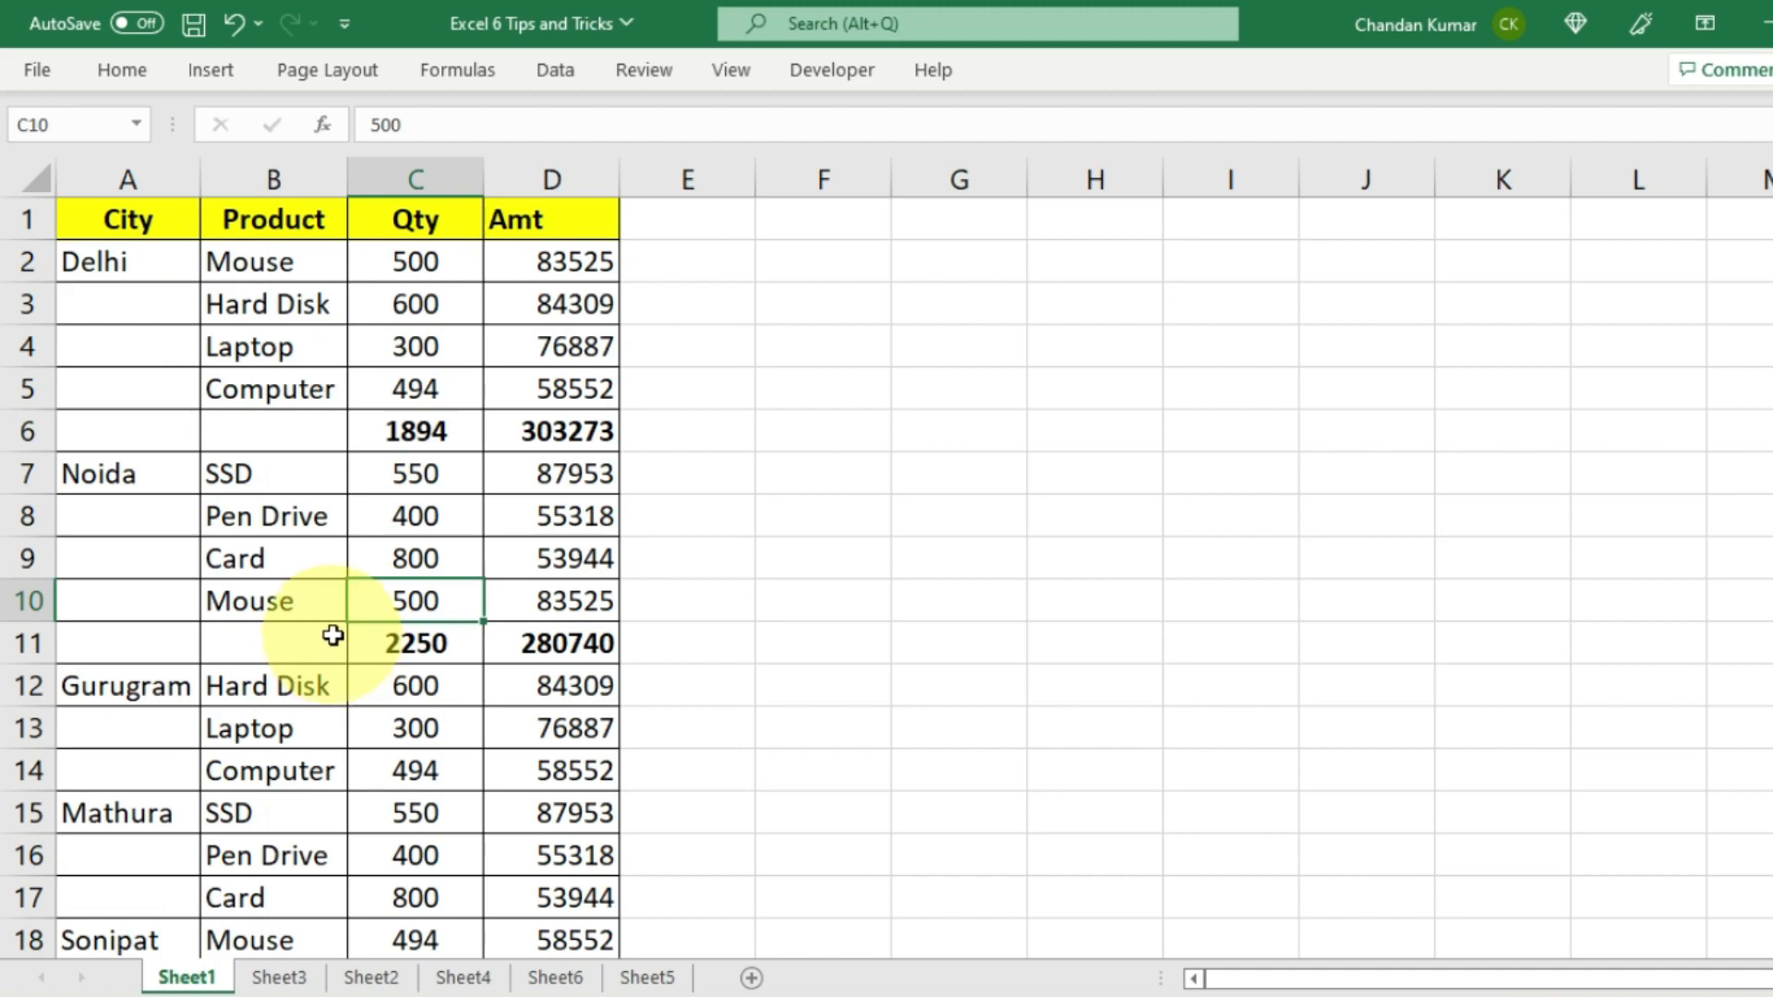
key("ctrl+z")
key("ctrl+z")
key("ctrl+z")
key("ctrl+z")
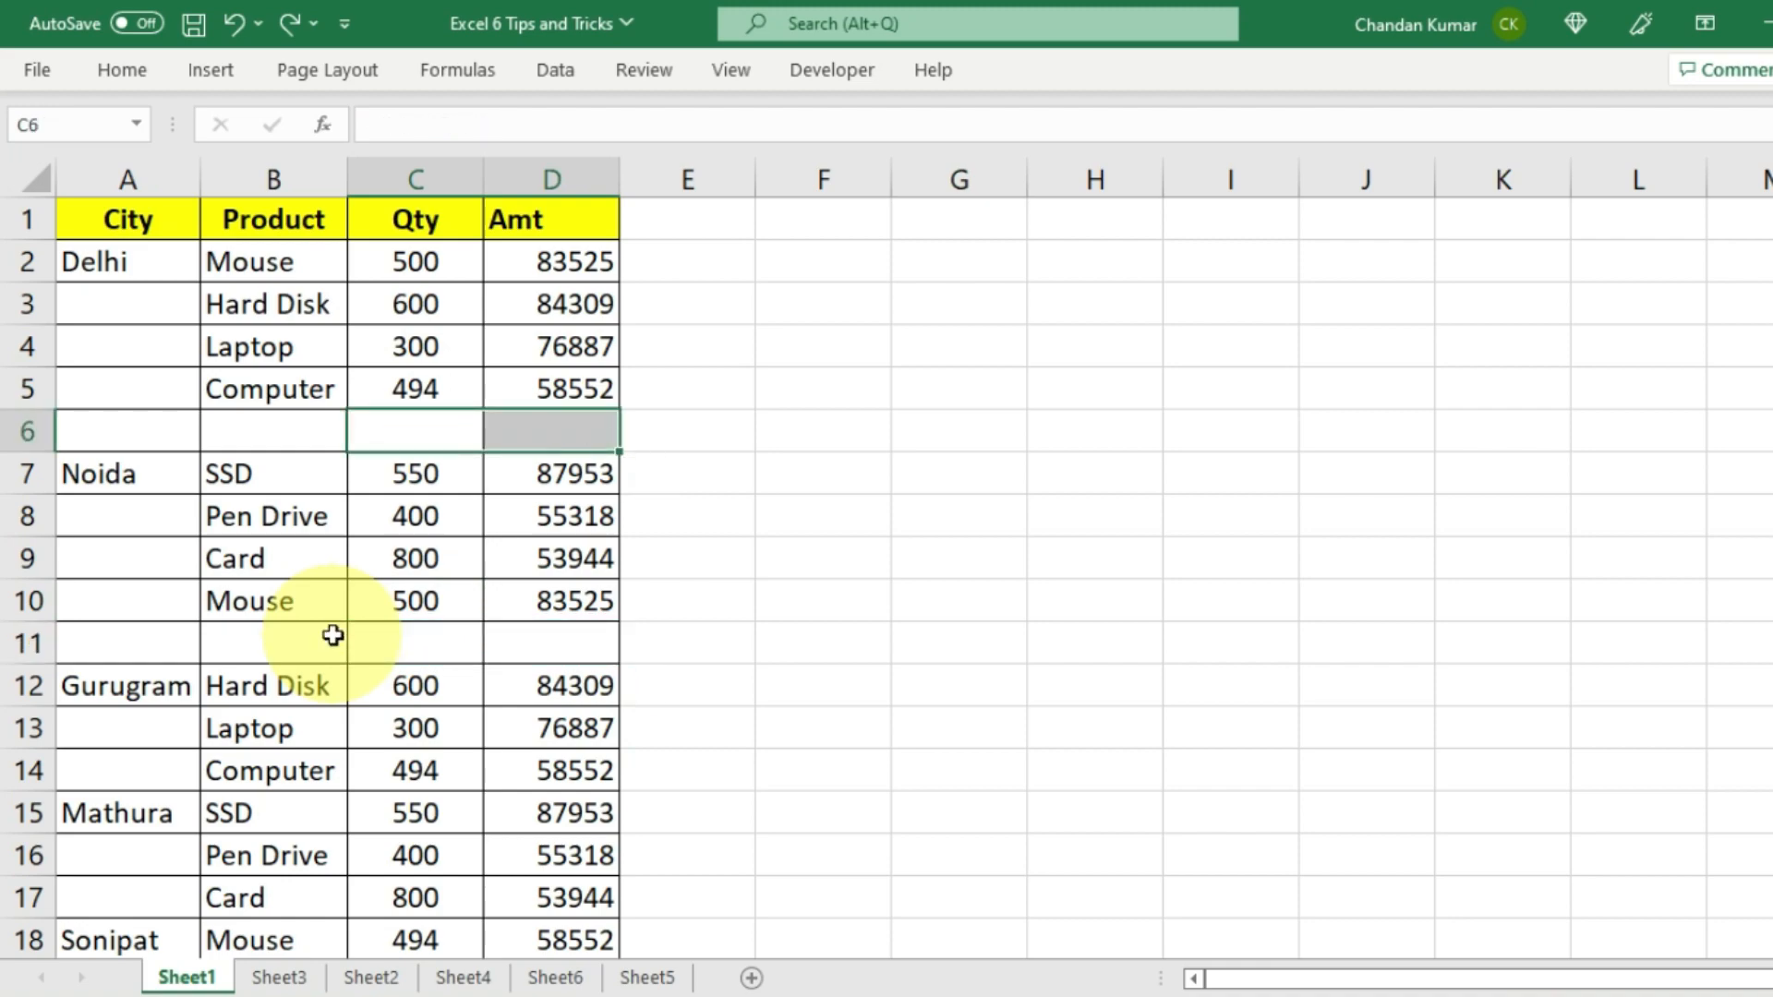
key("ctrl+z")
key("ctrl+z")
left_click(174, 518)
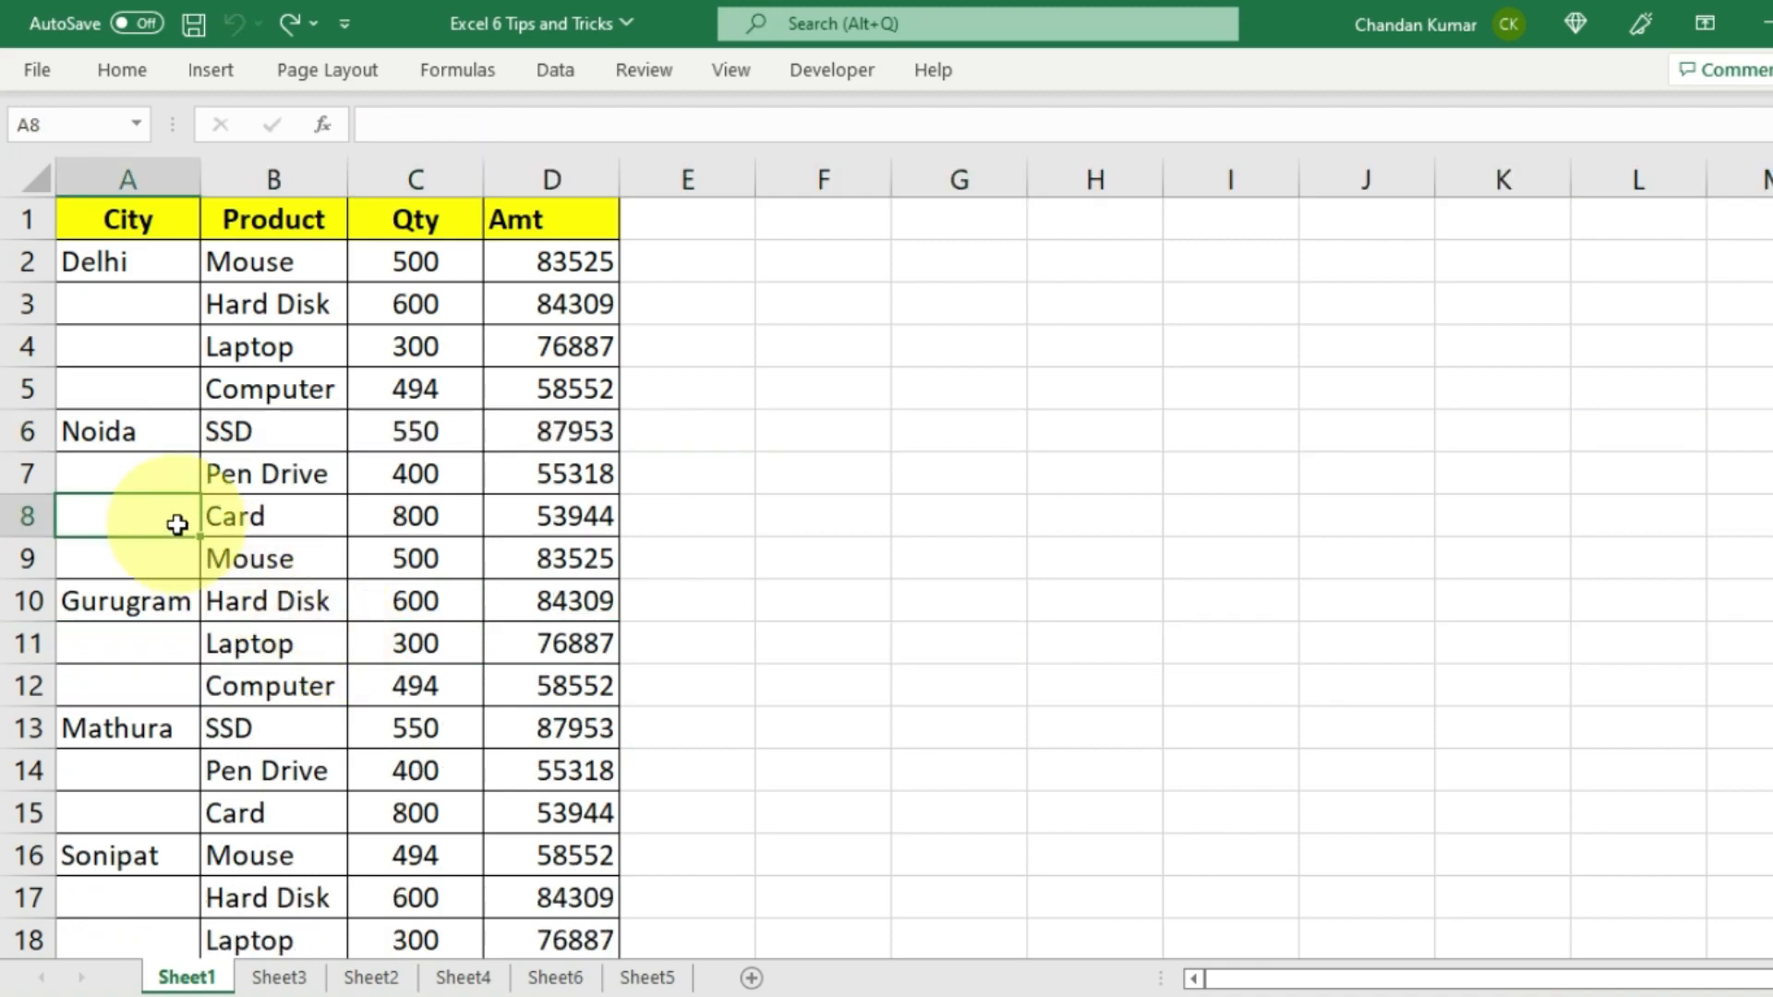
left_click(317, 558)
Step: In the City column from Noida in A6 down to the end of the data, select only the constants using Go To Special
left_click(160, 449)
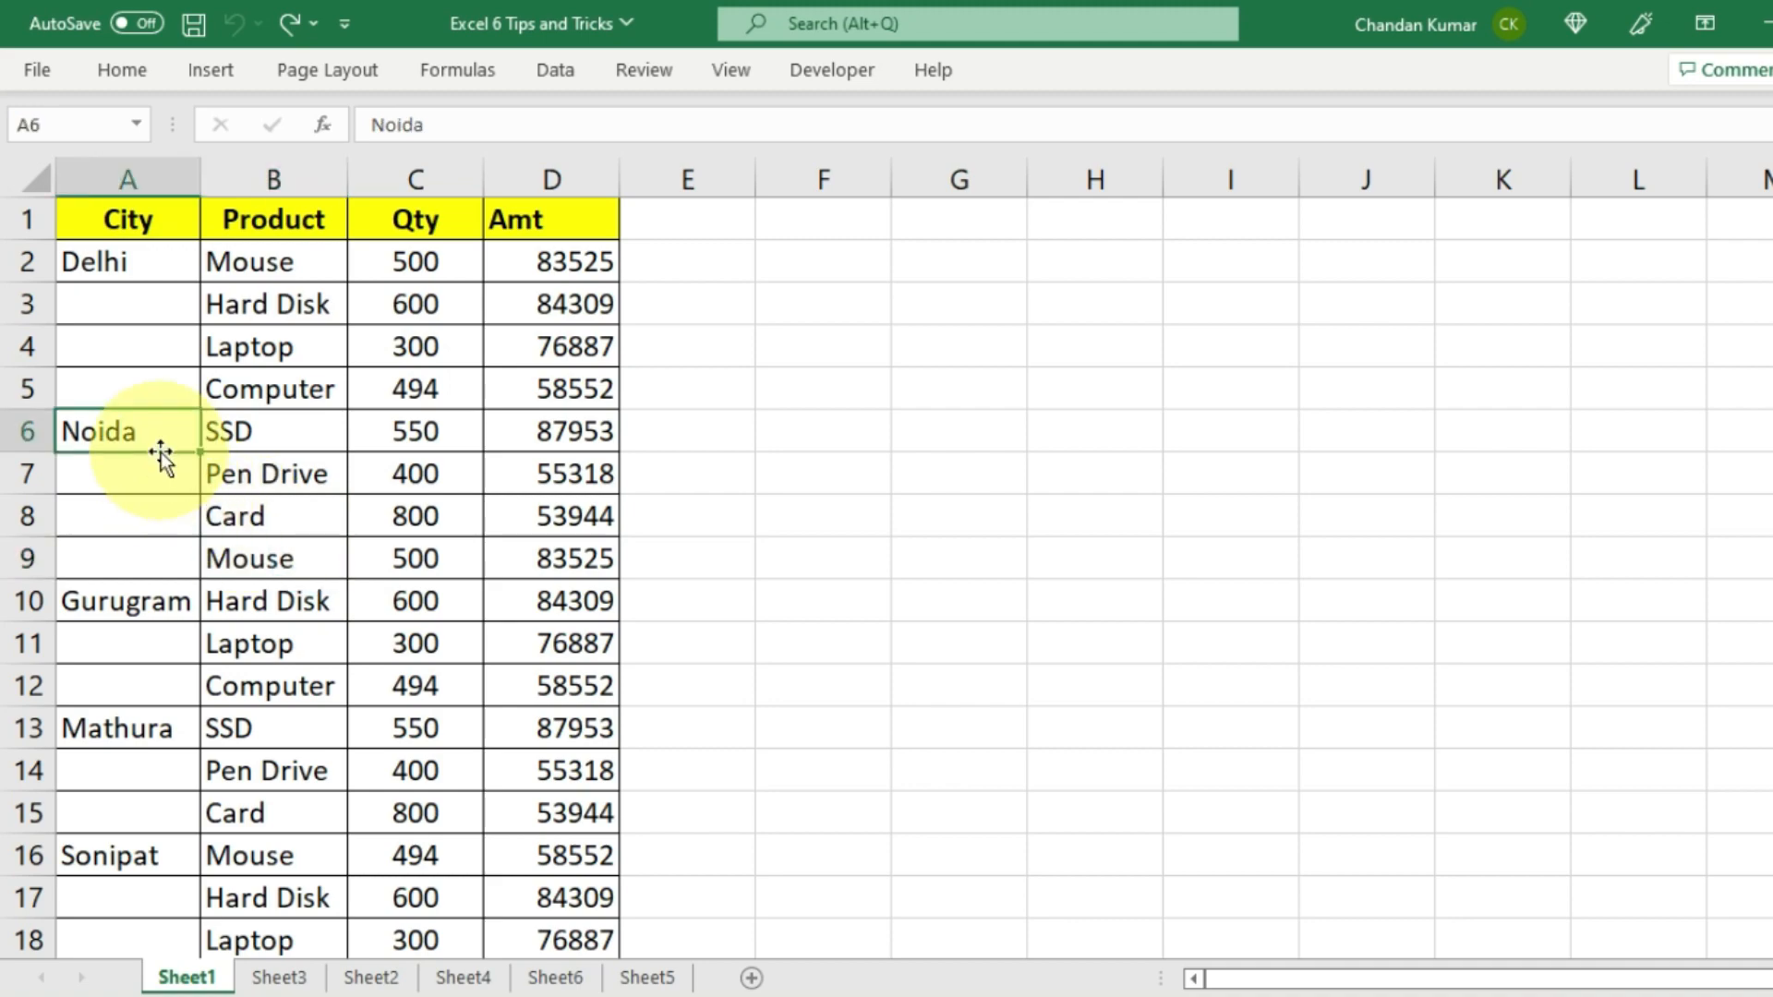
left_click_drag(141, 431, 130, 960)
scroll(151, 615, "up", 6)
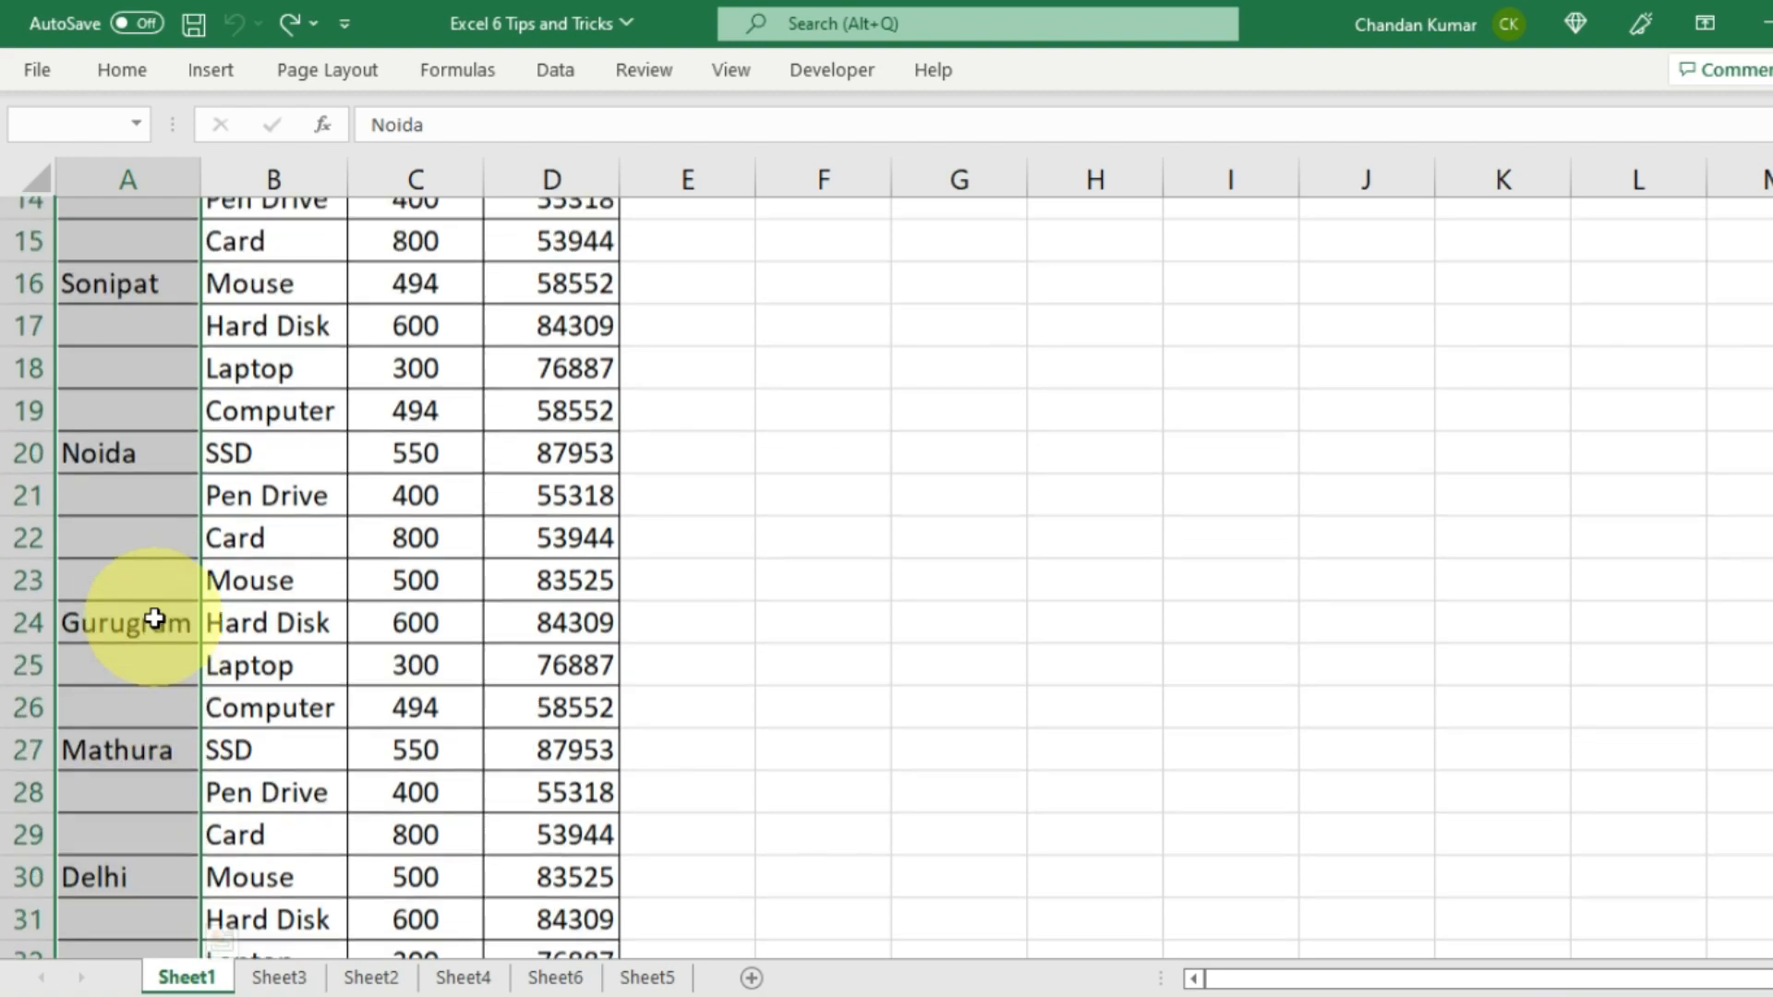
scroll(153, 614, "up", 5)
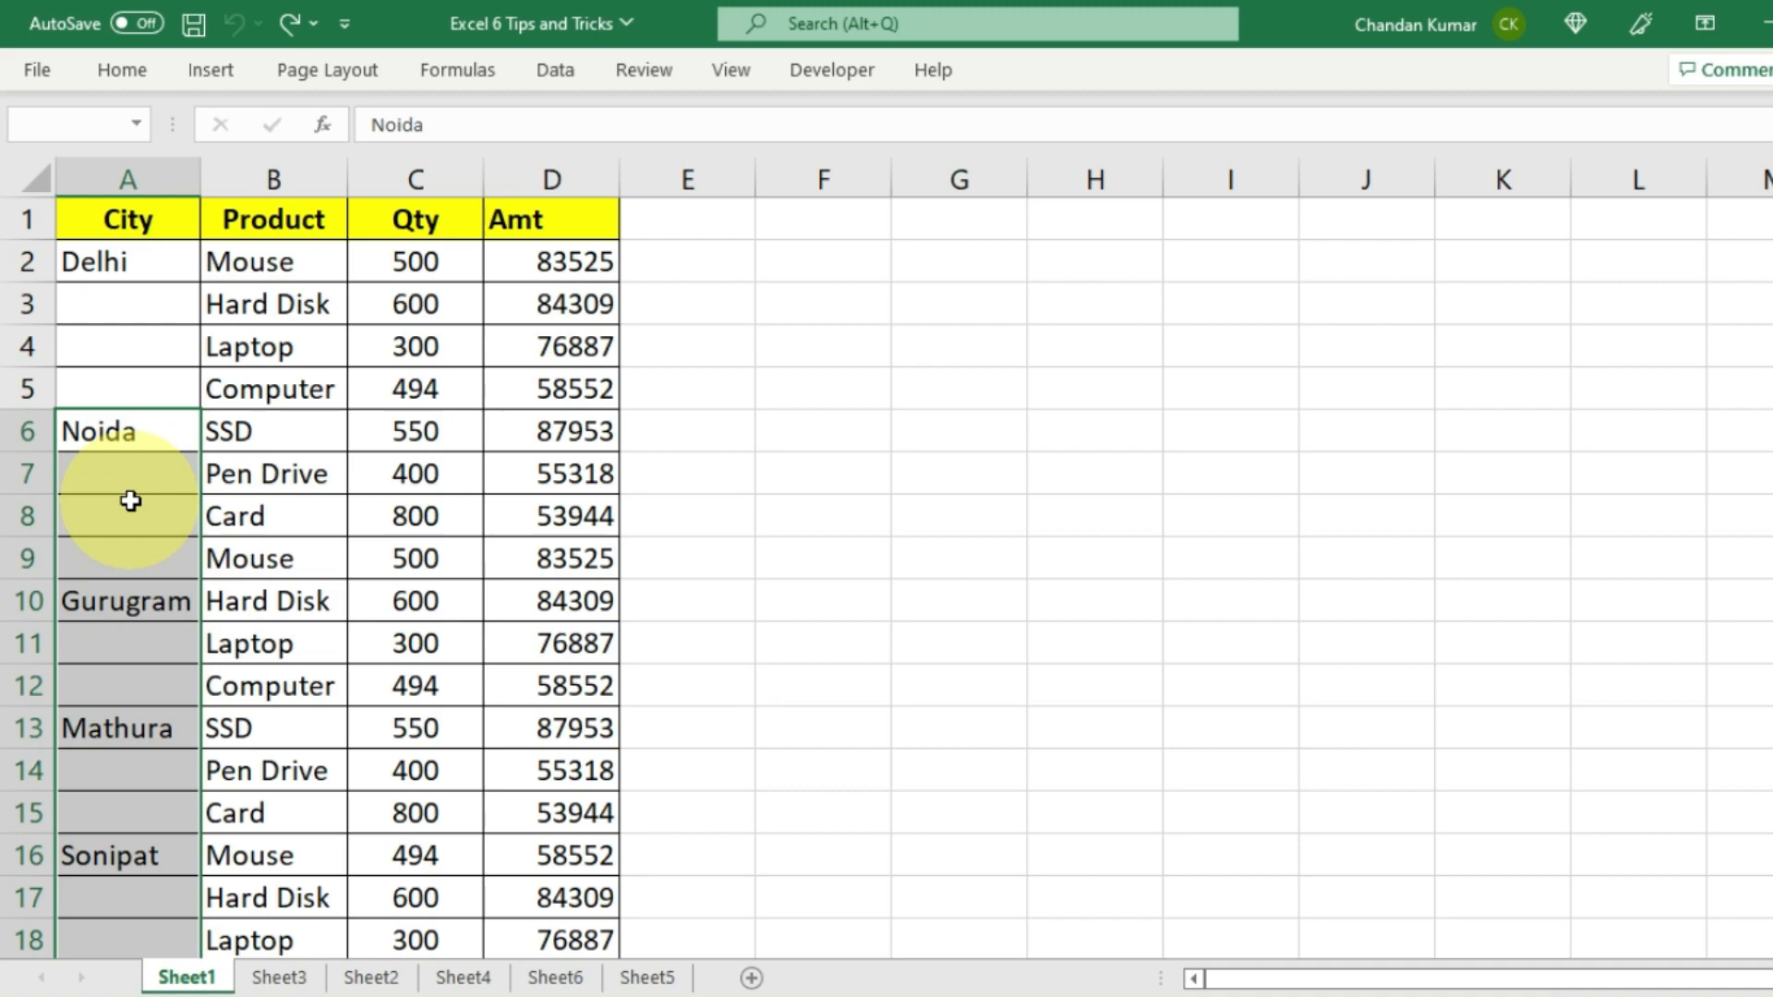
key("ctrl+g")
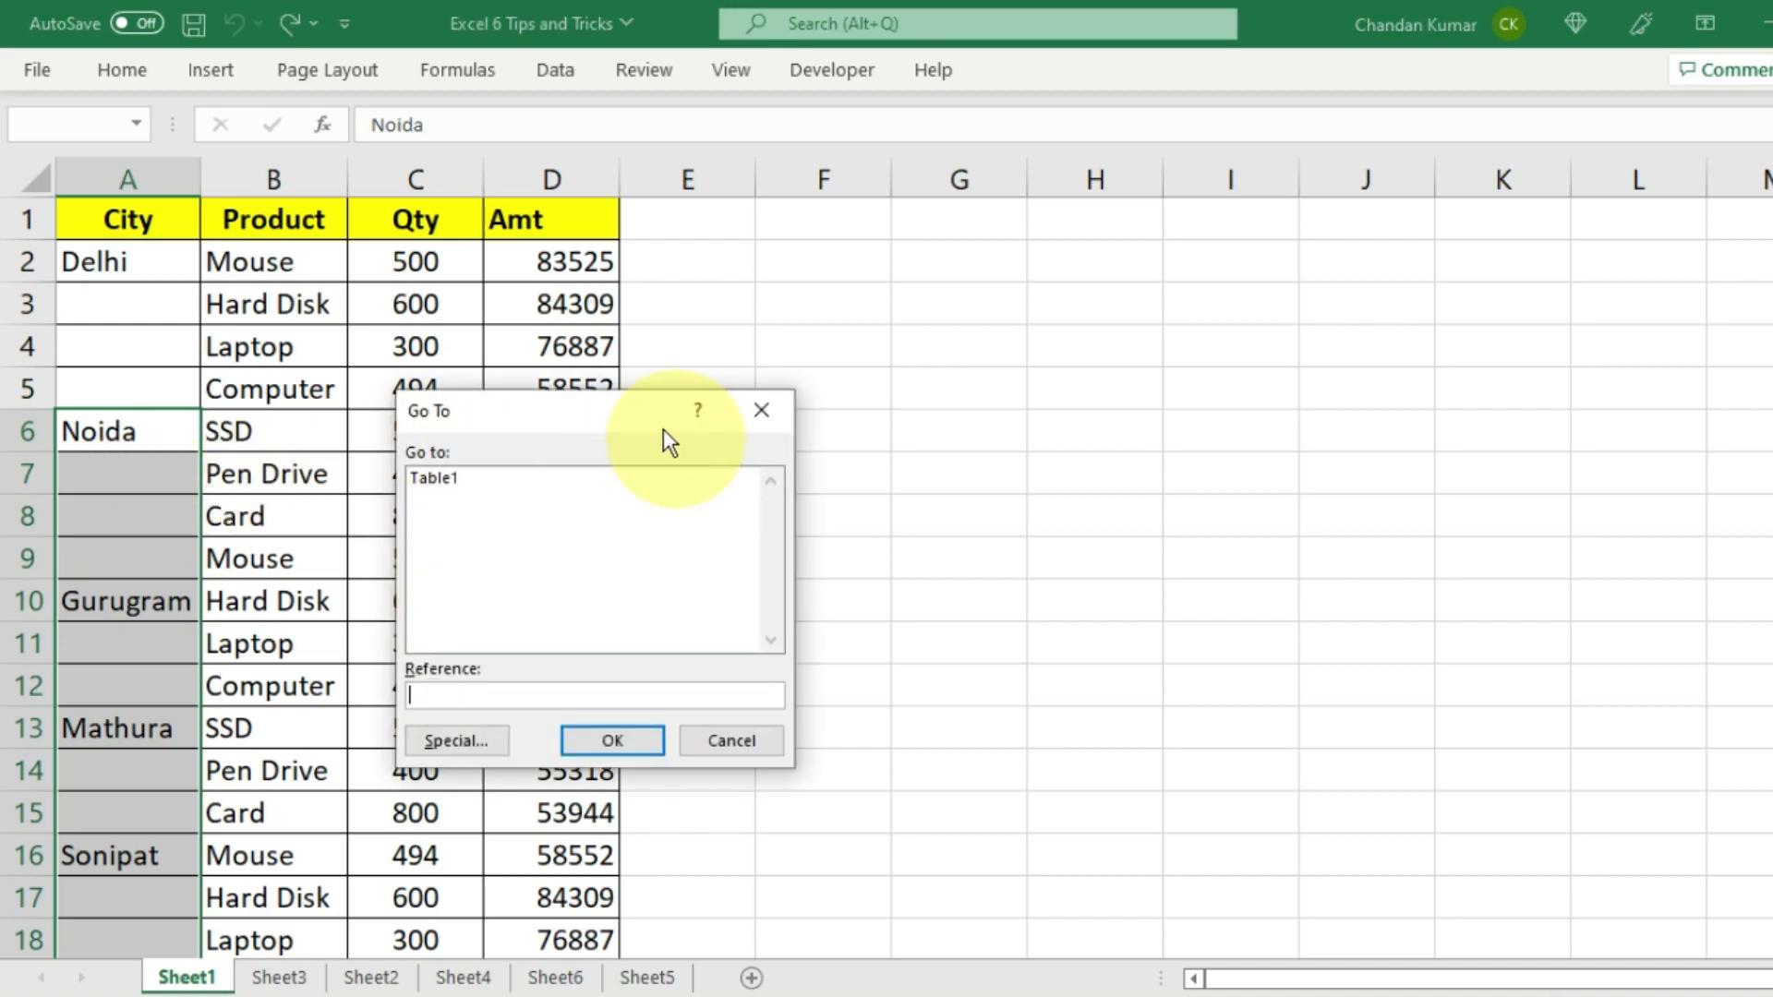
left_click_drag(578, 409, 426, 436)
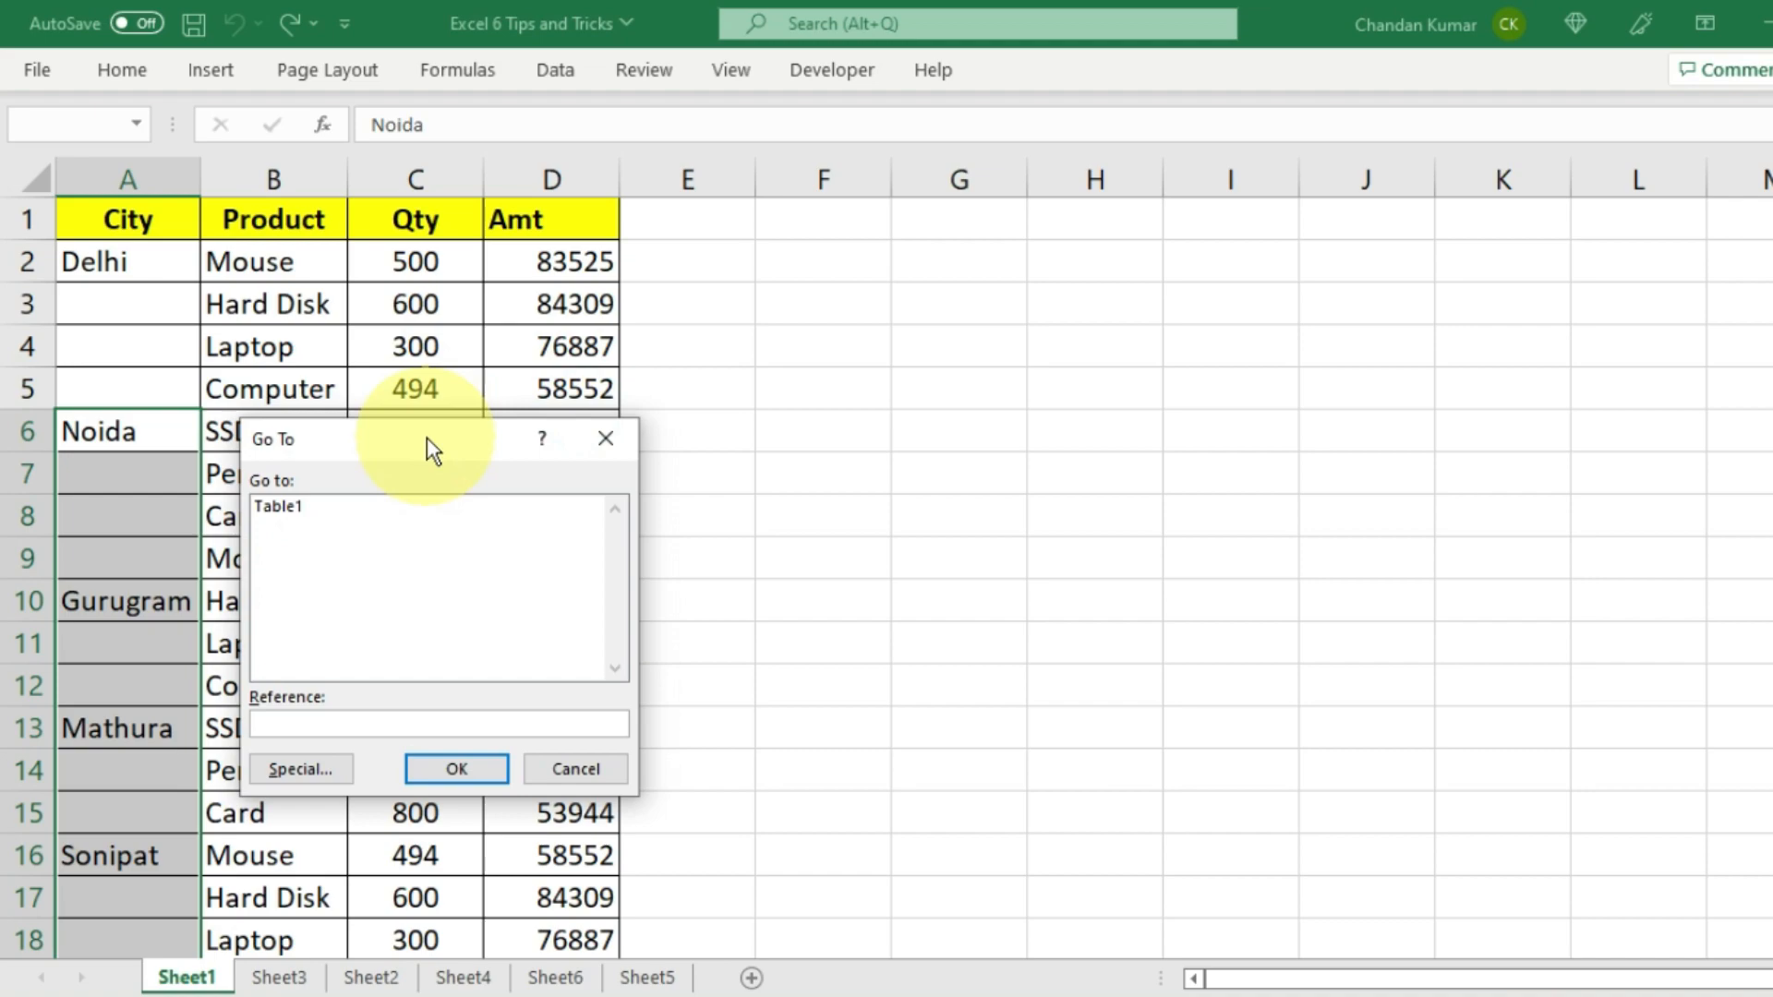
left_click(302, 770)
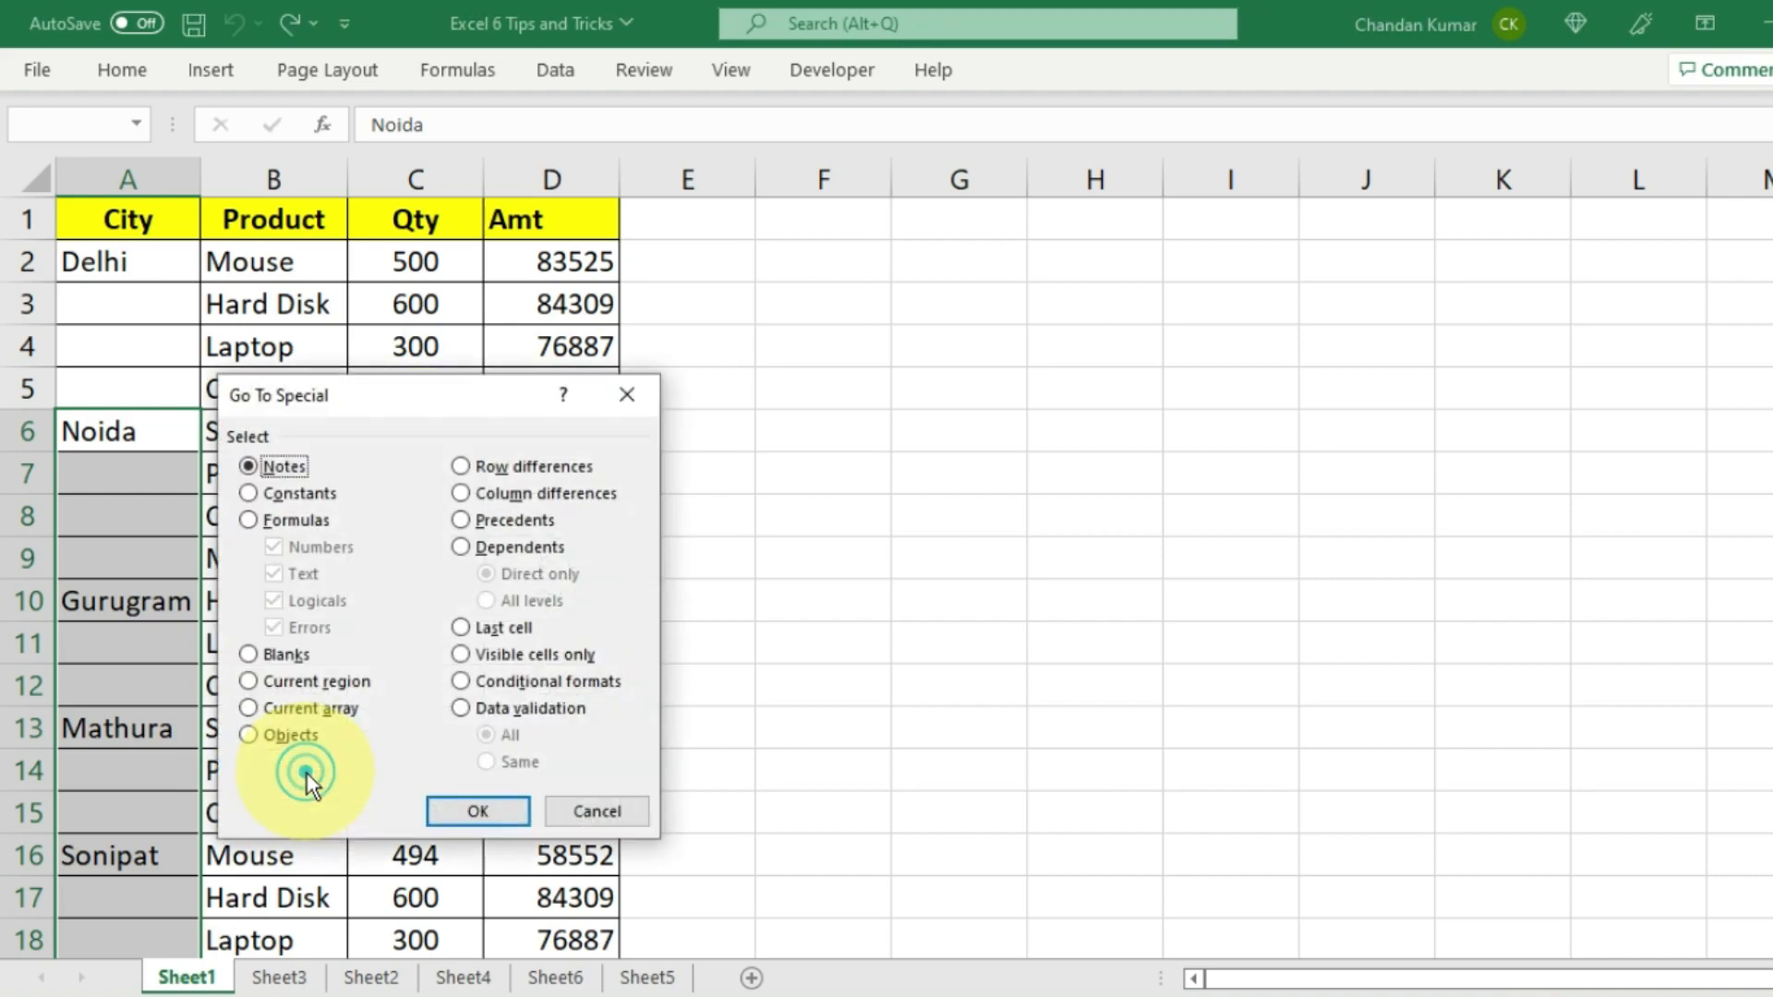
left_click(246, 495)
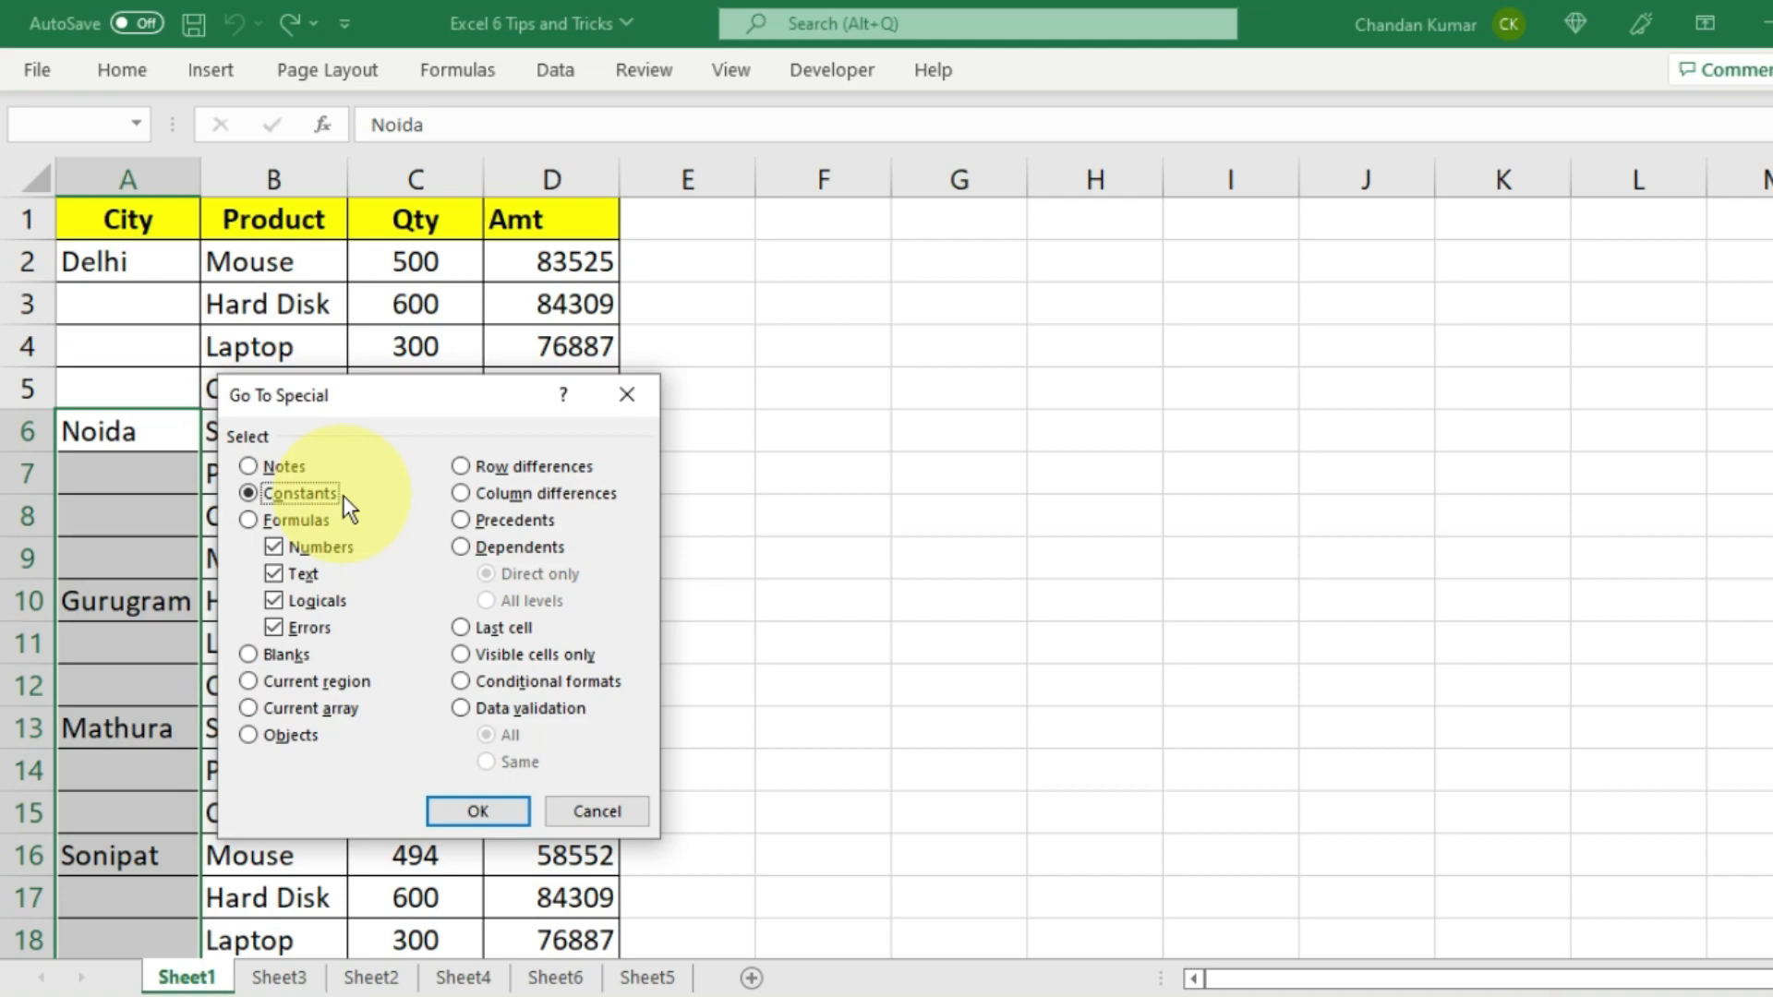
left_click(460, 812)
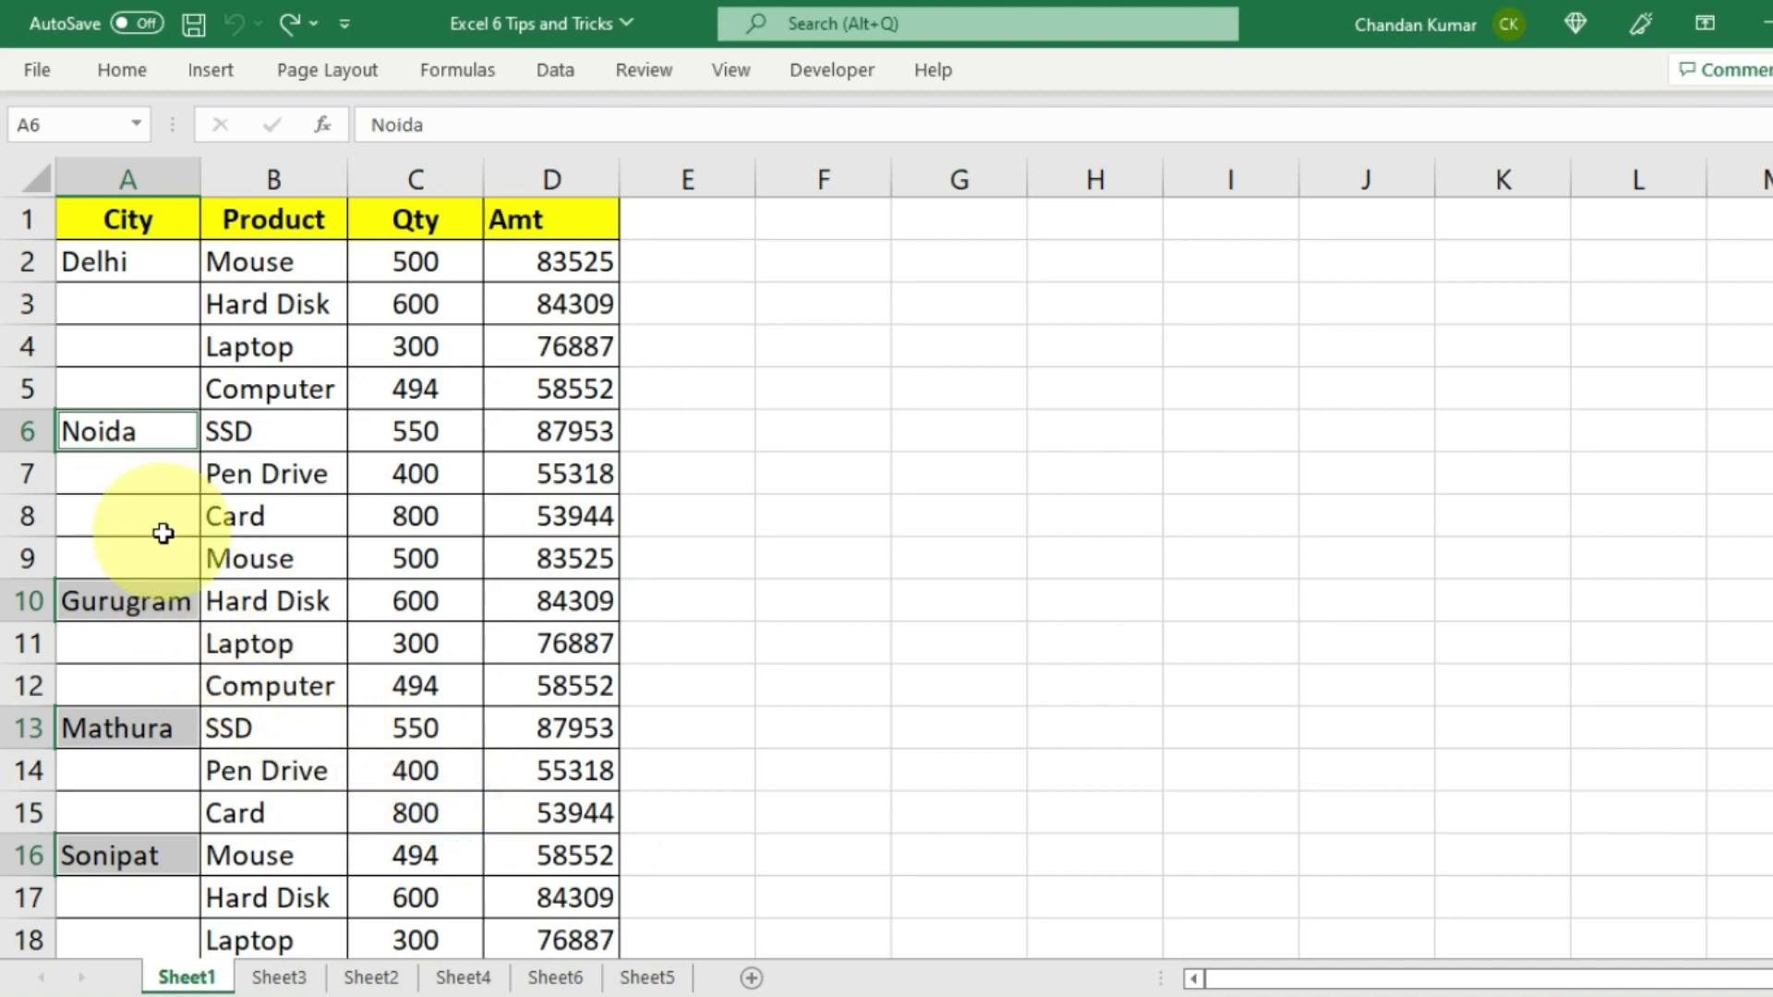
Step: Insert an entire row above each selected city name
scroll(154, 527, "down", 2)
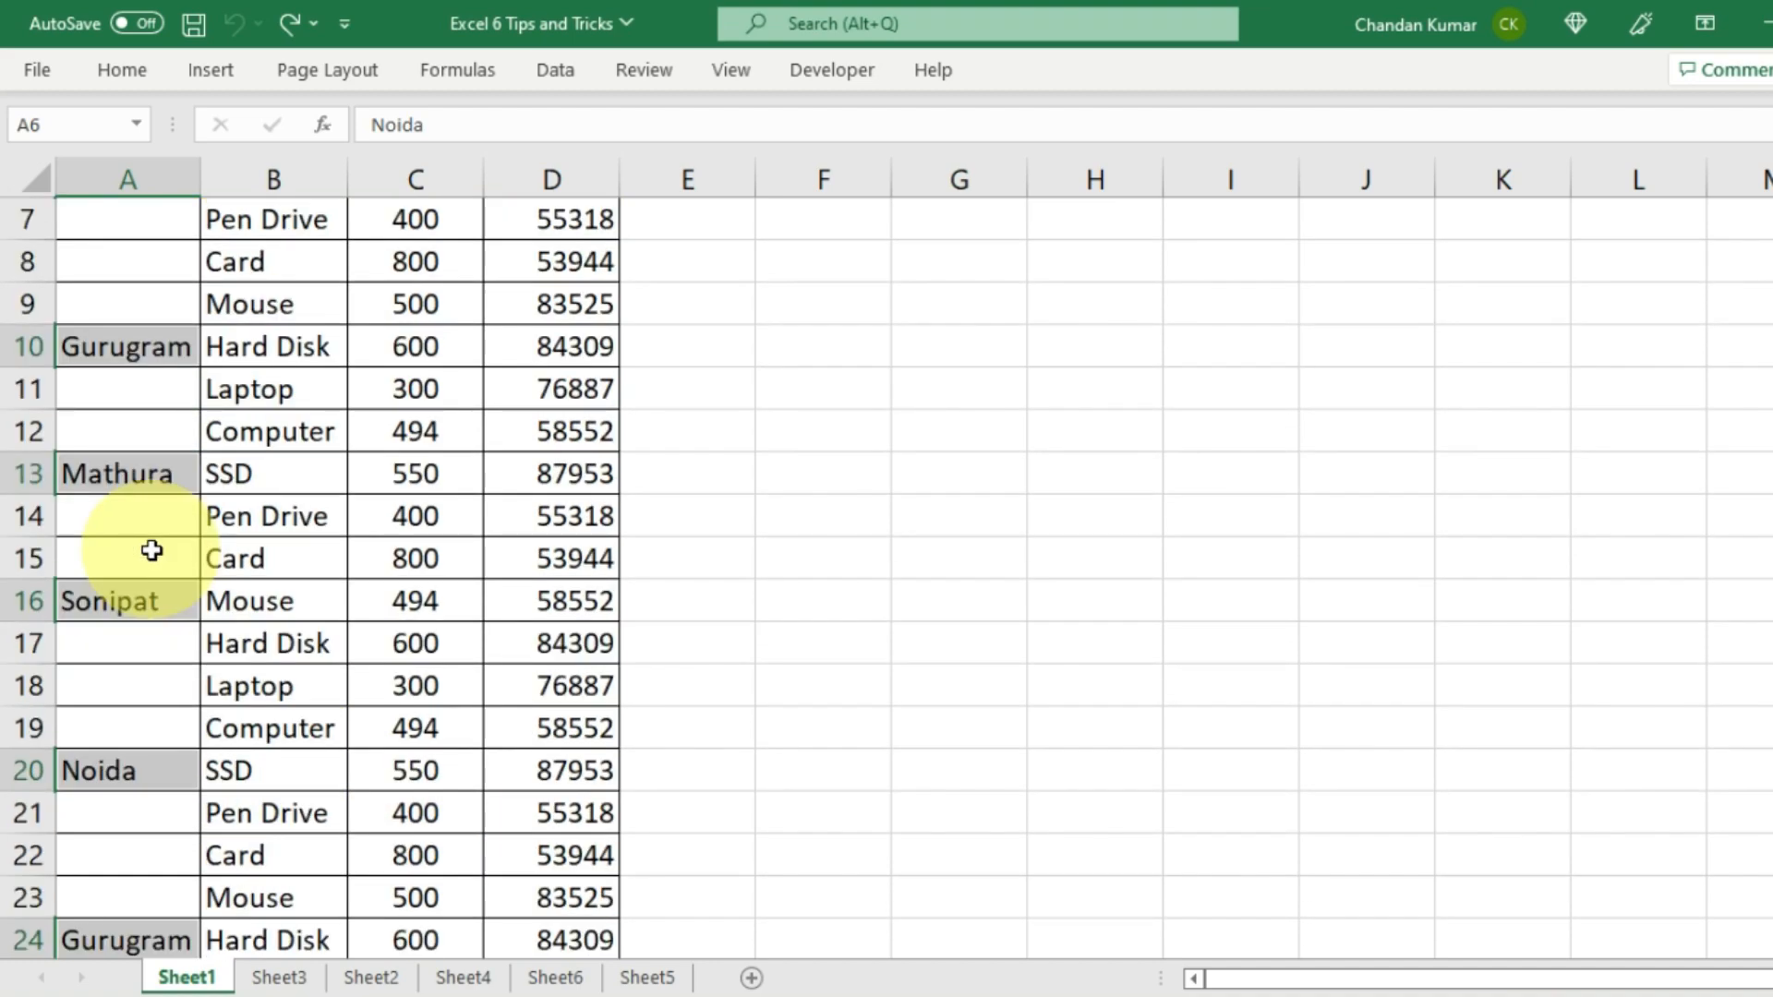
scroll(151, 550, "down", 4)
scroll(152, 550, "up", 6)
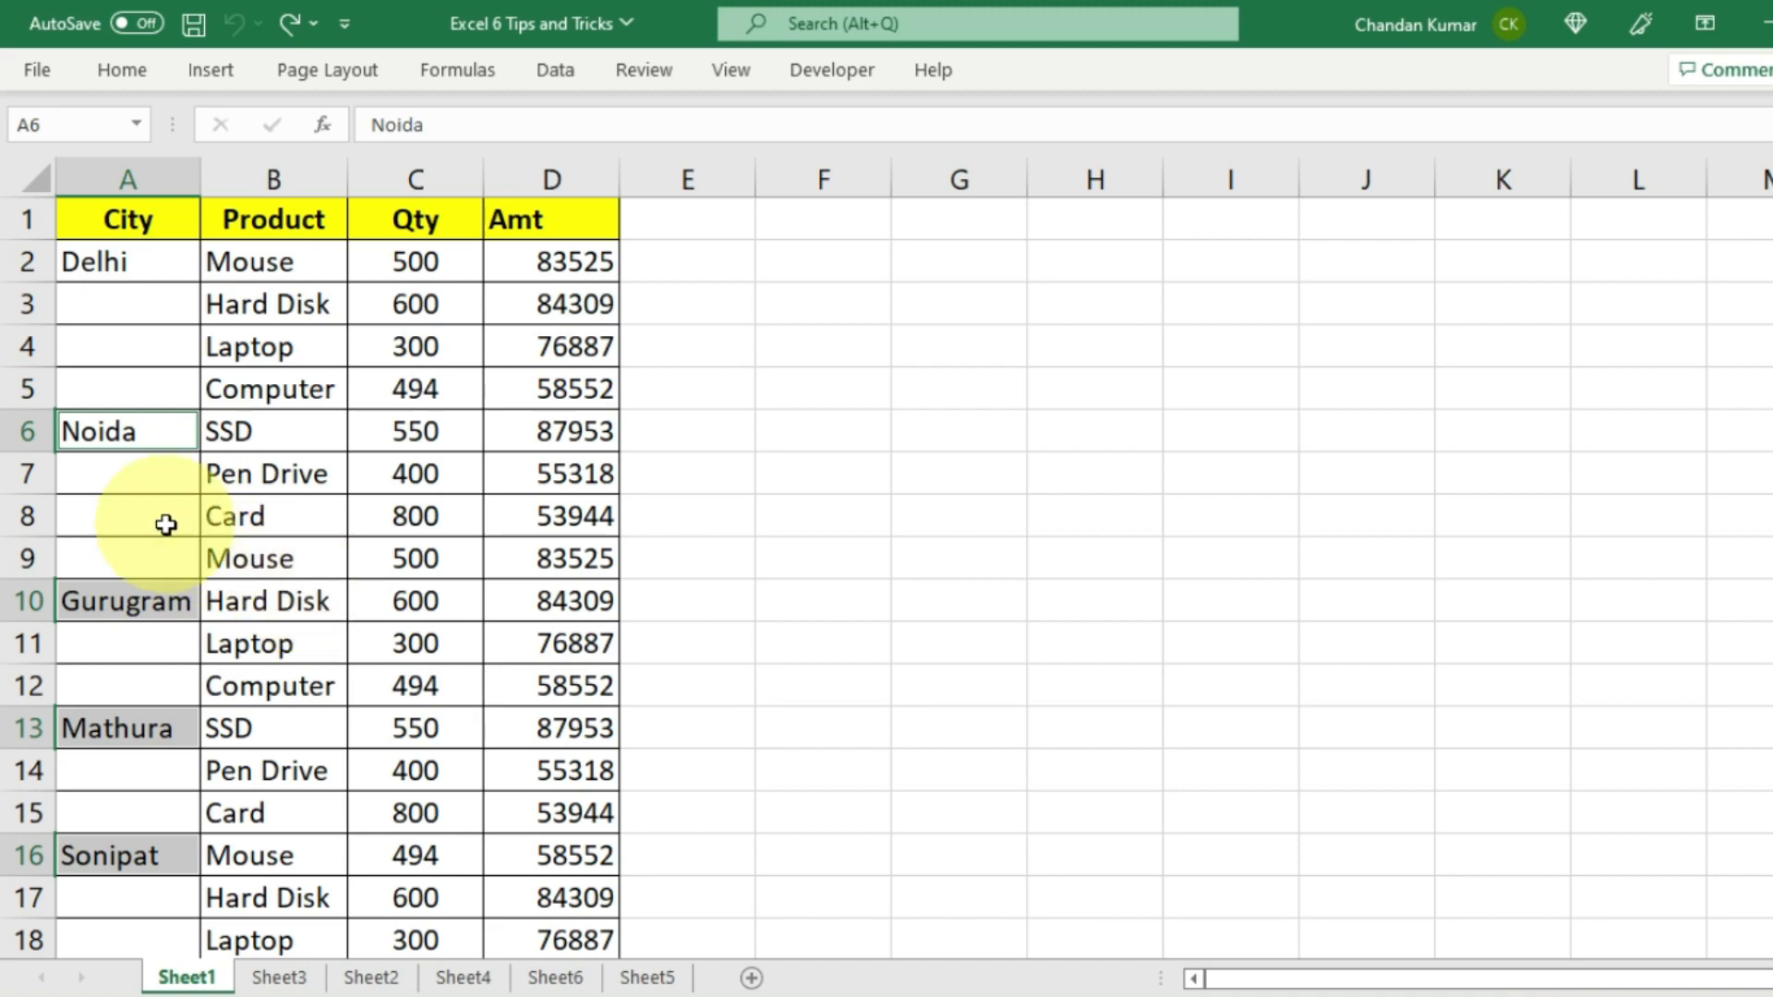
key("ctrl+plus")
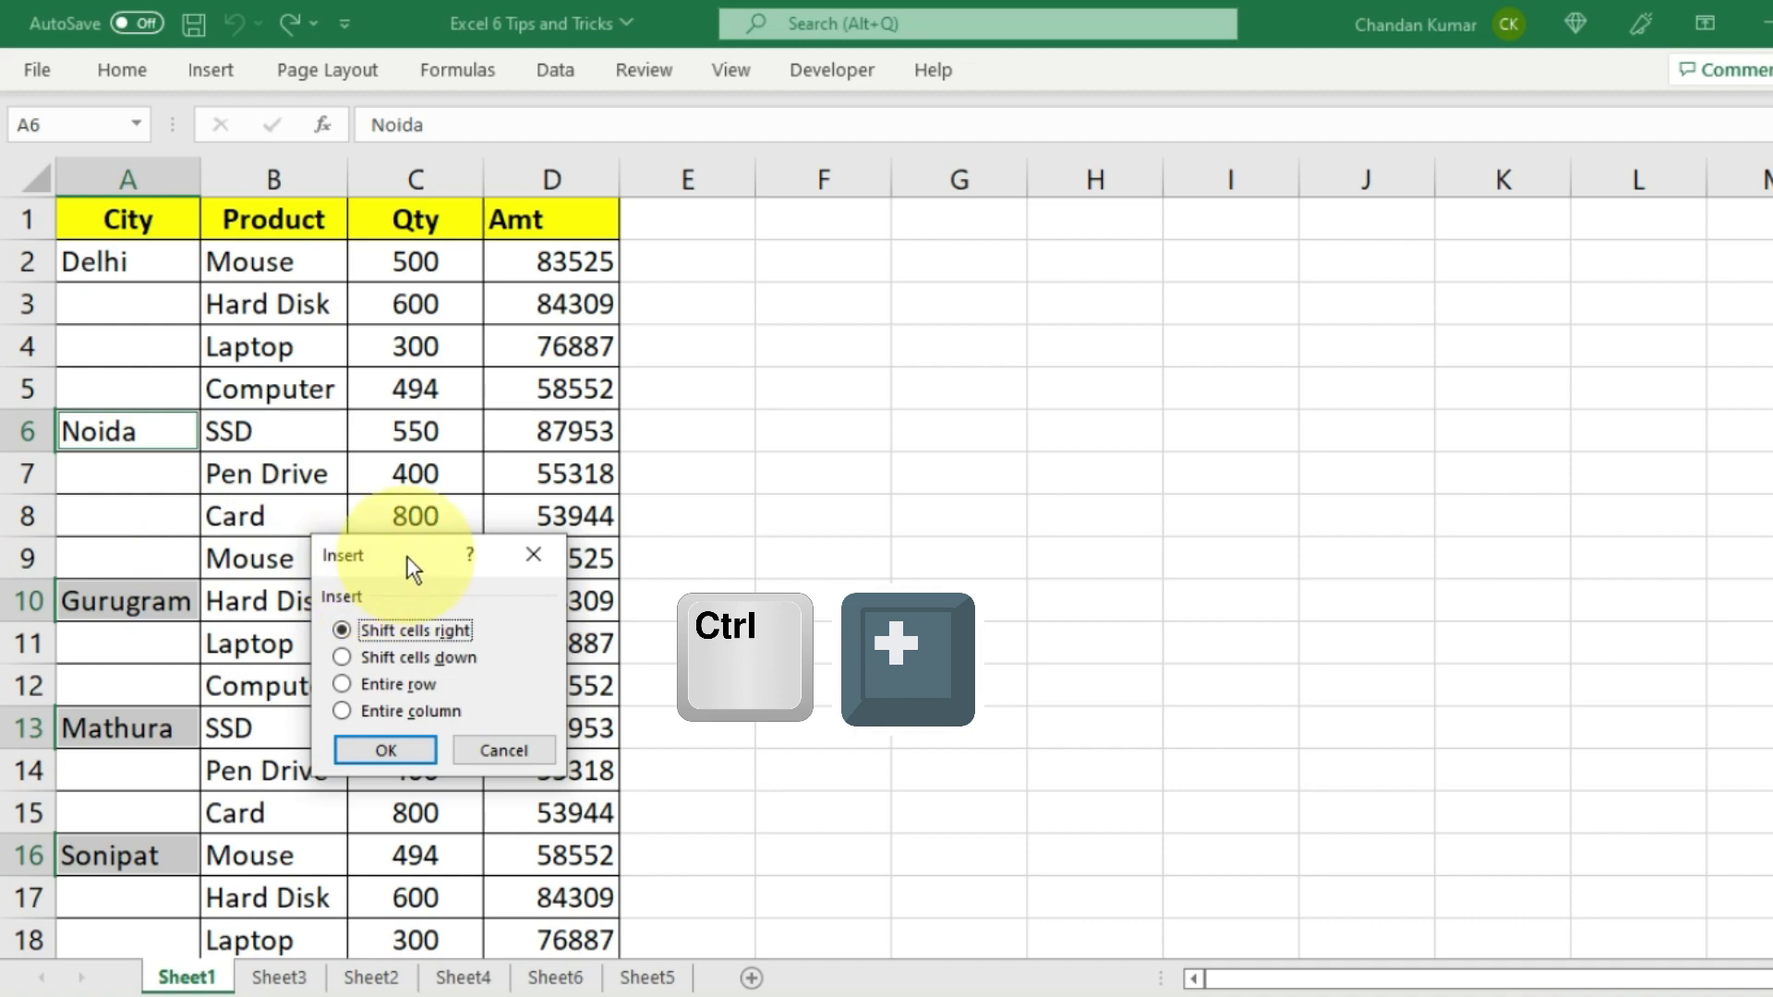
left_click_drag(408, 555, 313, 428)
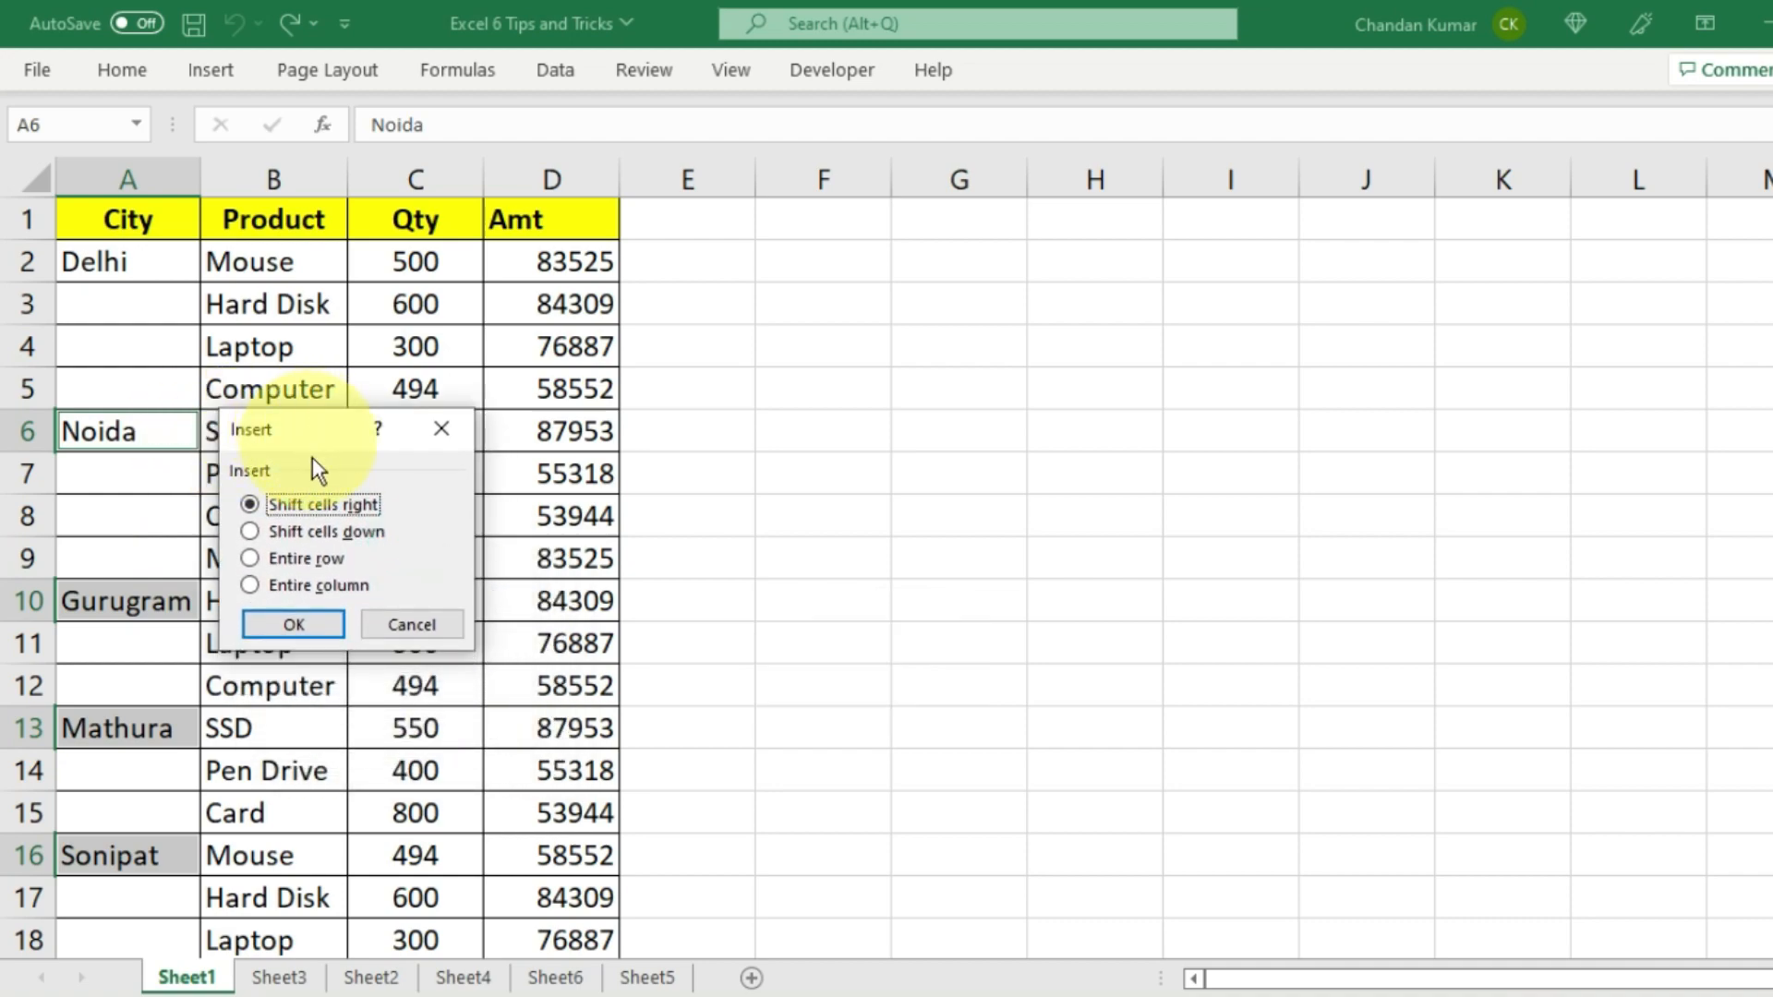
left_click(251, 560)
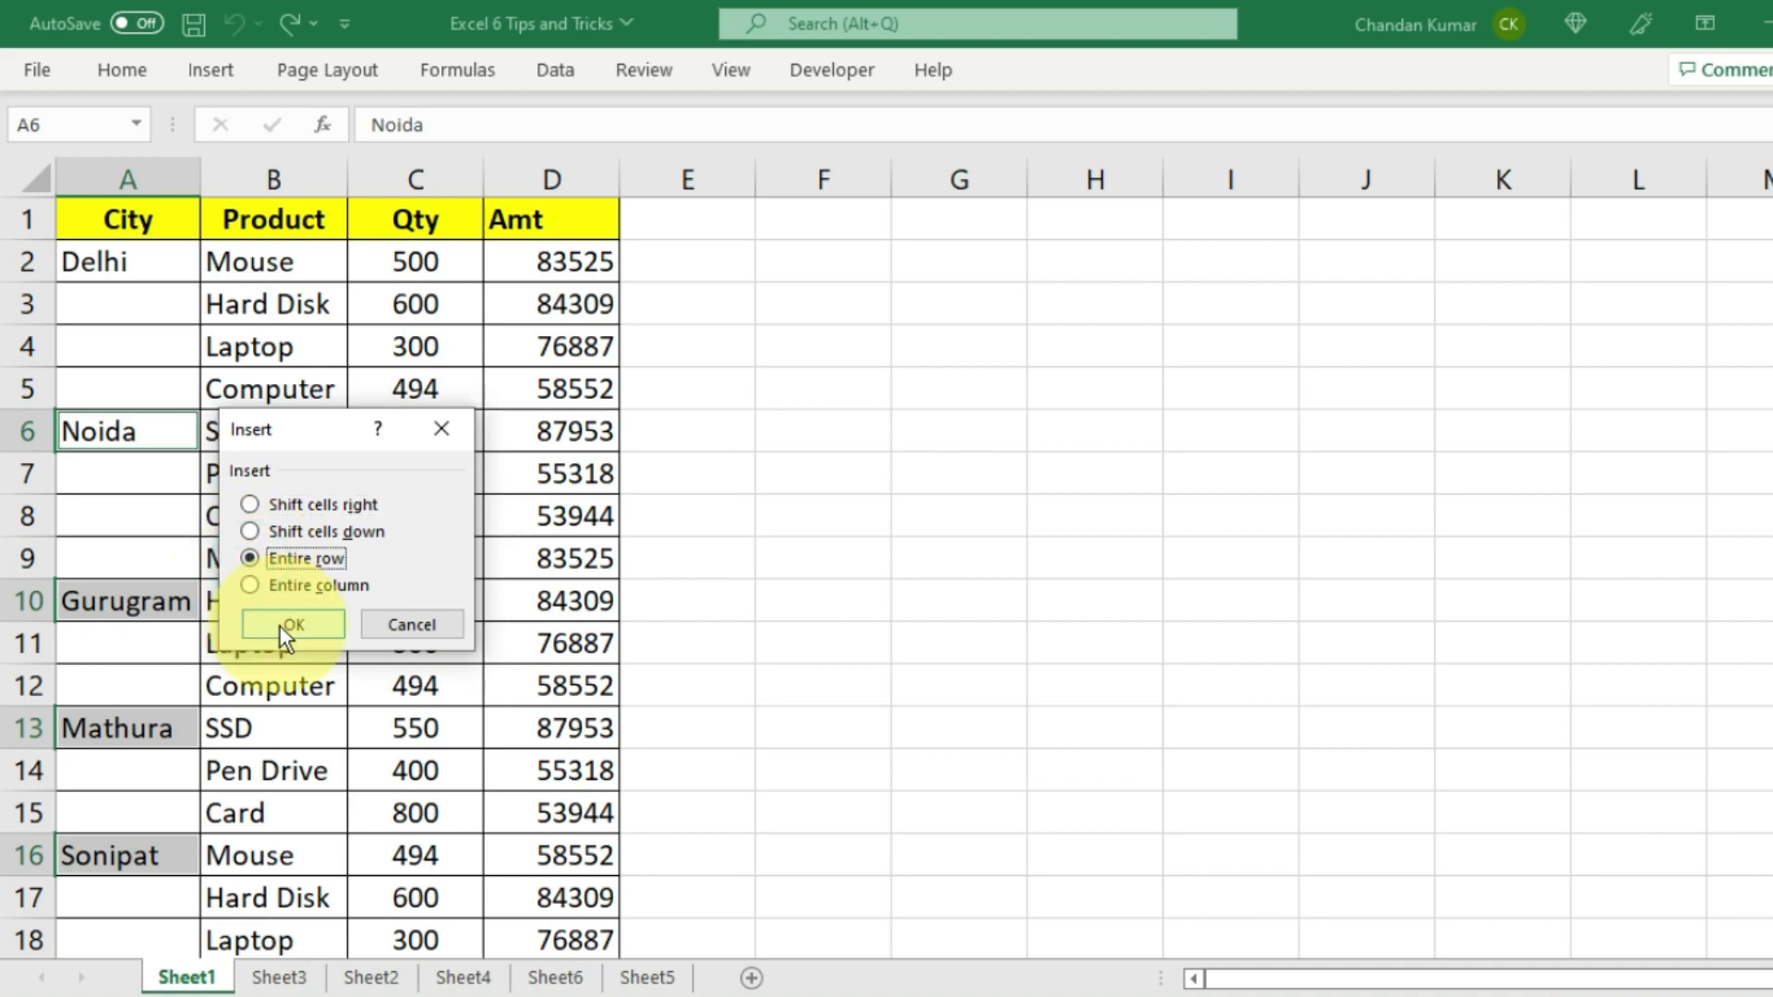
left_click(279, 628)
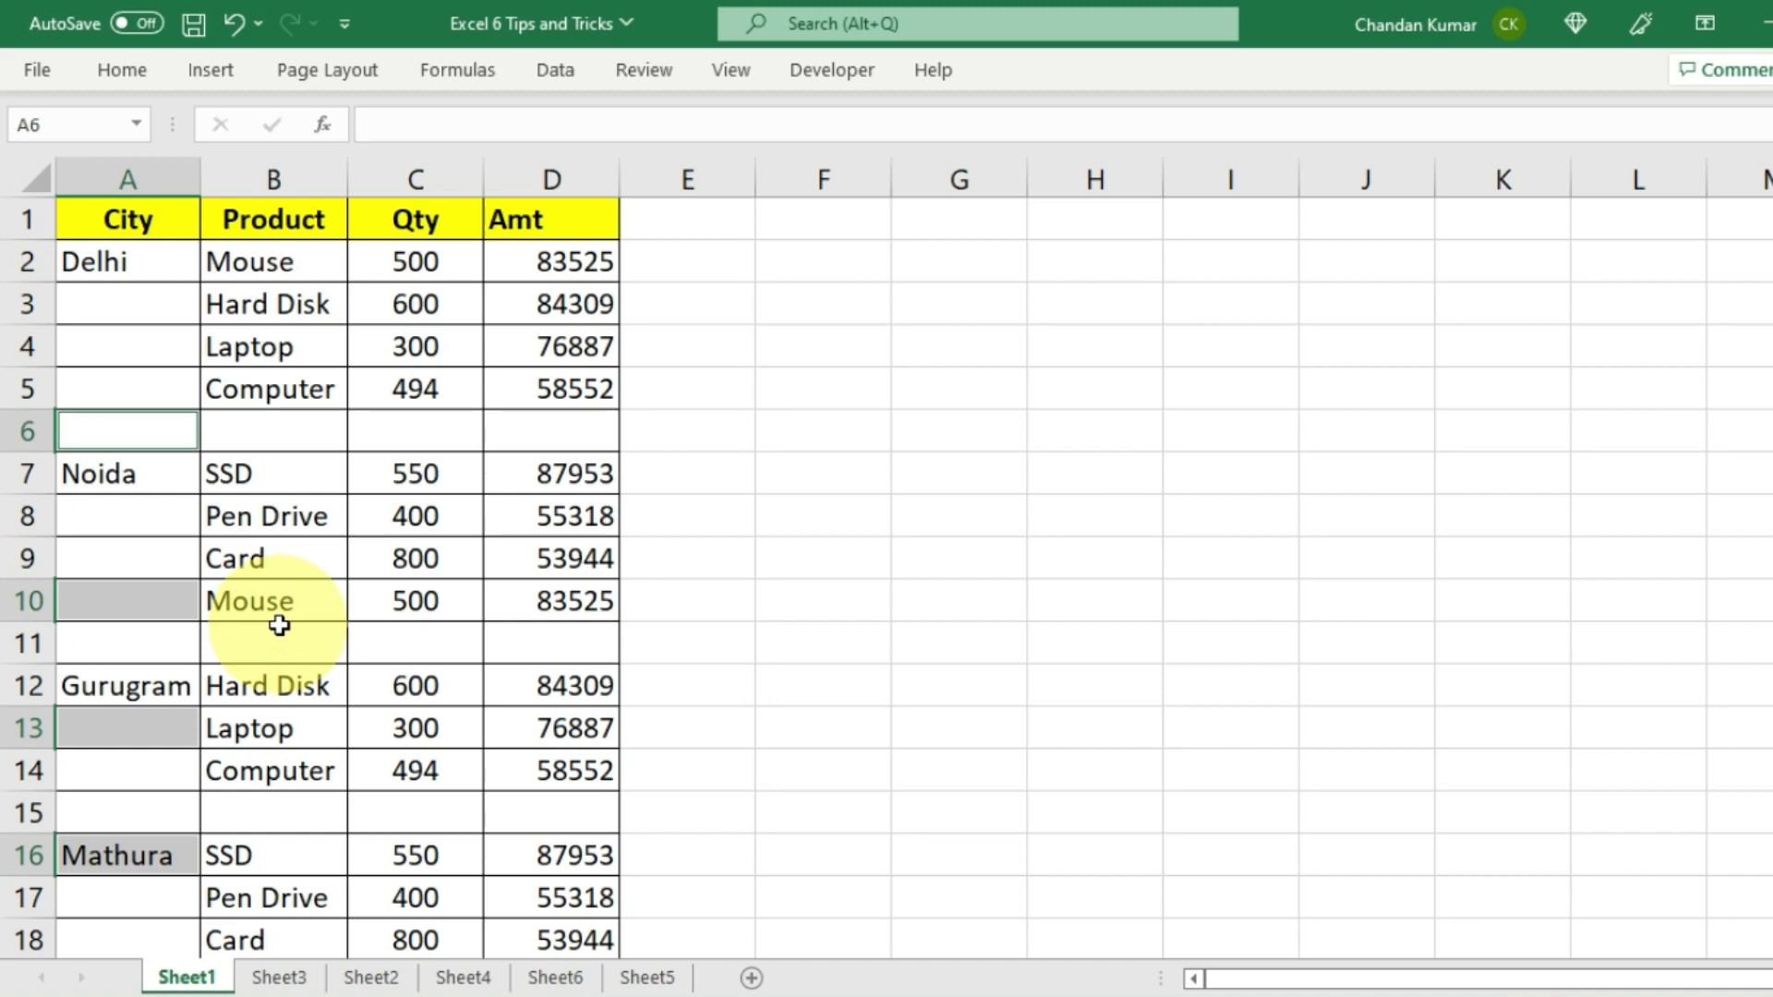
Step: Examine the blank rows inserted between the city groups and the Qty and Amt columns
left_click(221, 432)
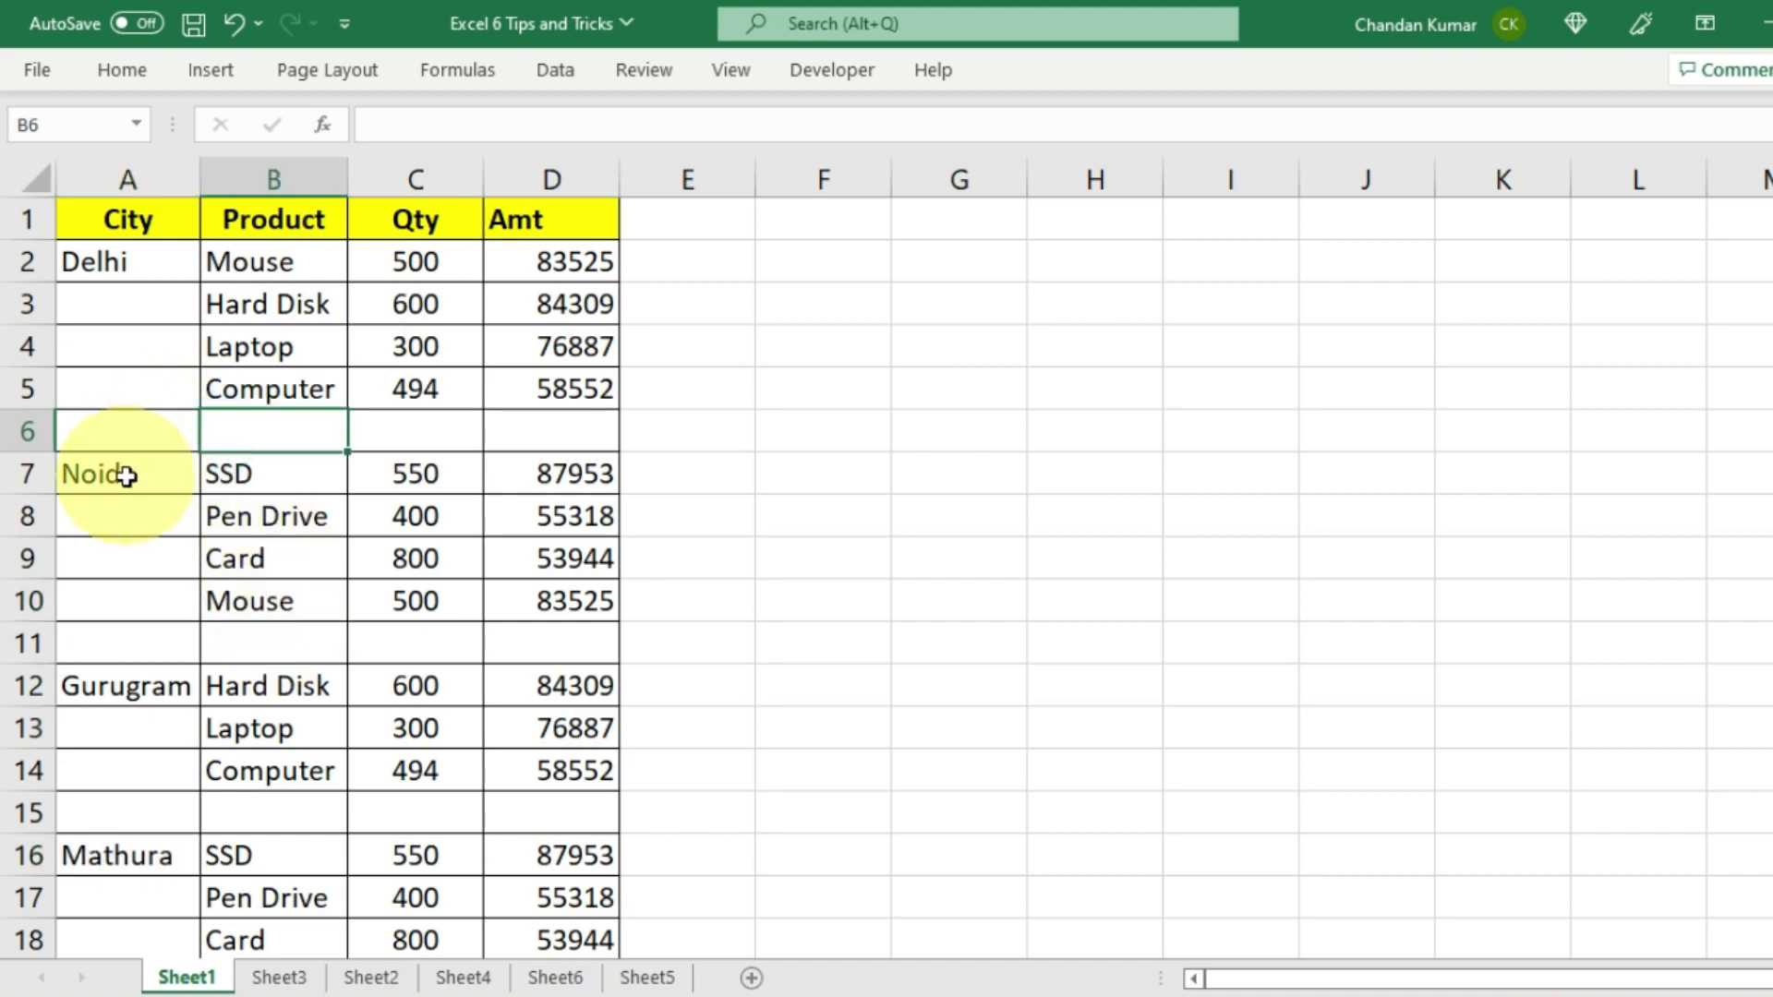
left_click_drag(122, 476, 265, 475)
left_click_drag(130, 431, 522, 432)
left_click_drag(130, 634, 541, 634)
scroll(138, 771, "down", 1)
left_click(131, 763)
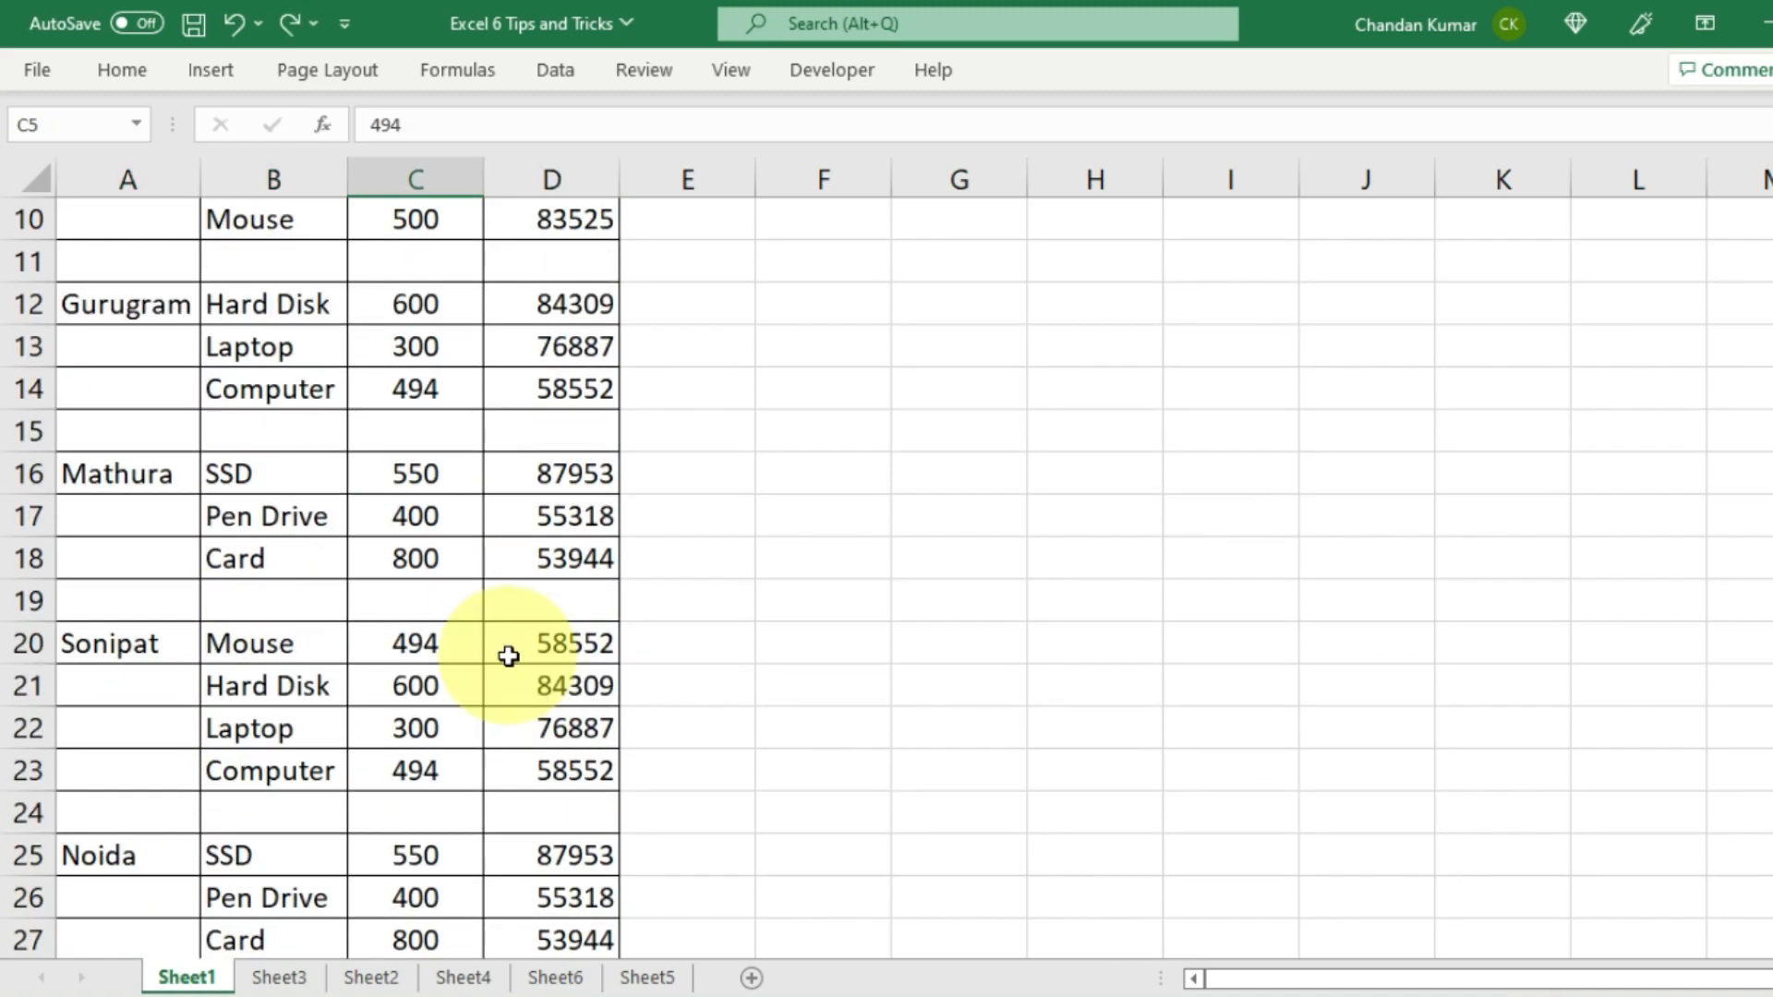
scroll(508, 651, "up", 3)
left_click(132, 172)
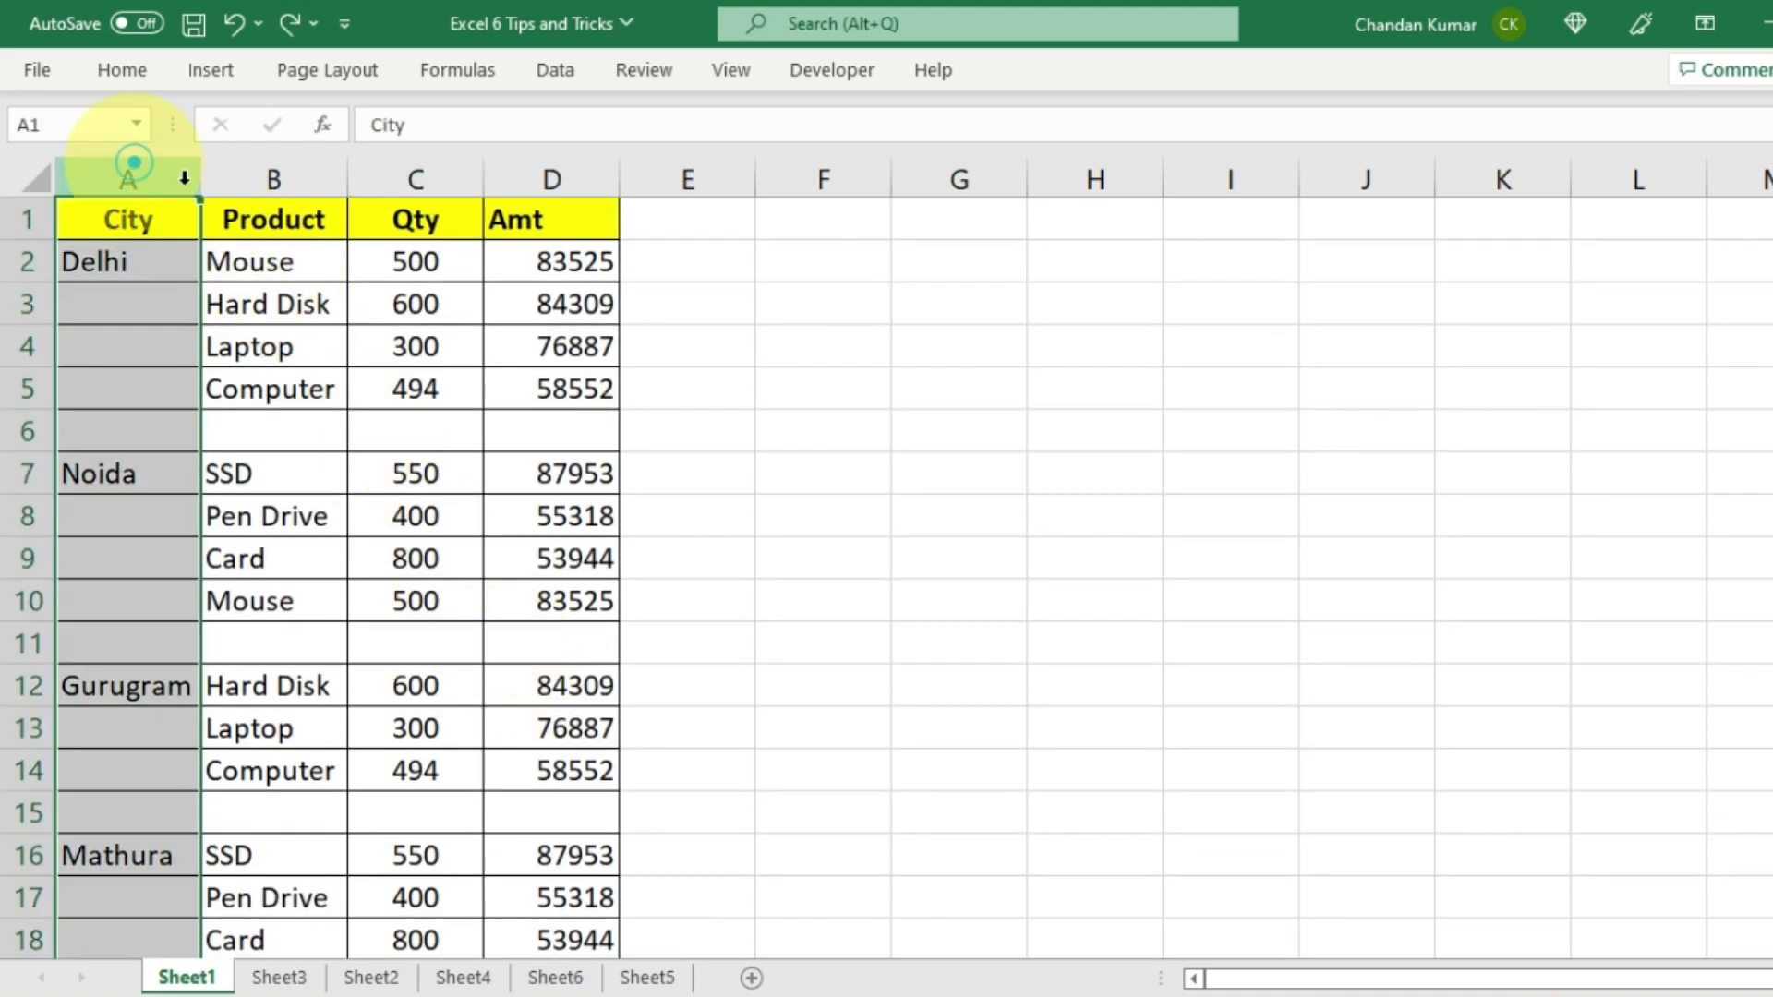
left_click(422, 175)
left_click(556, 175)
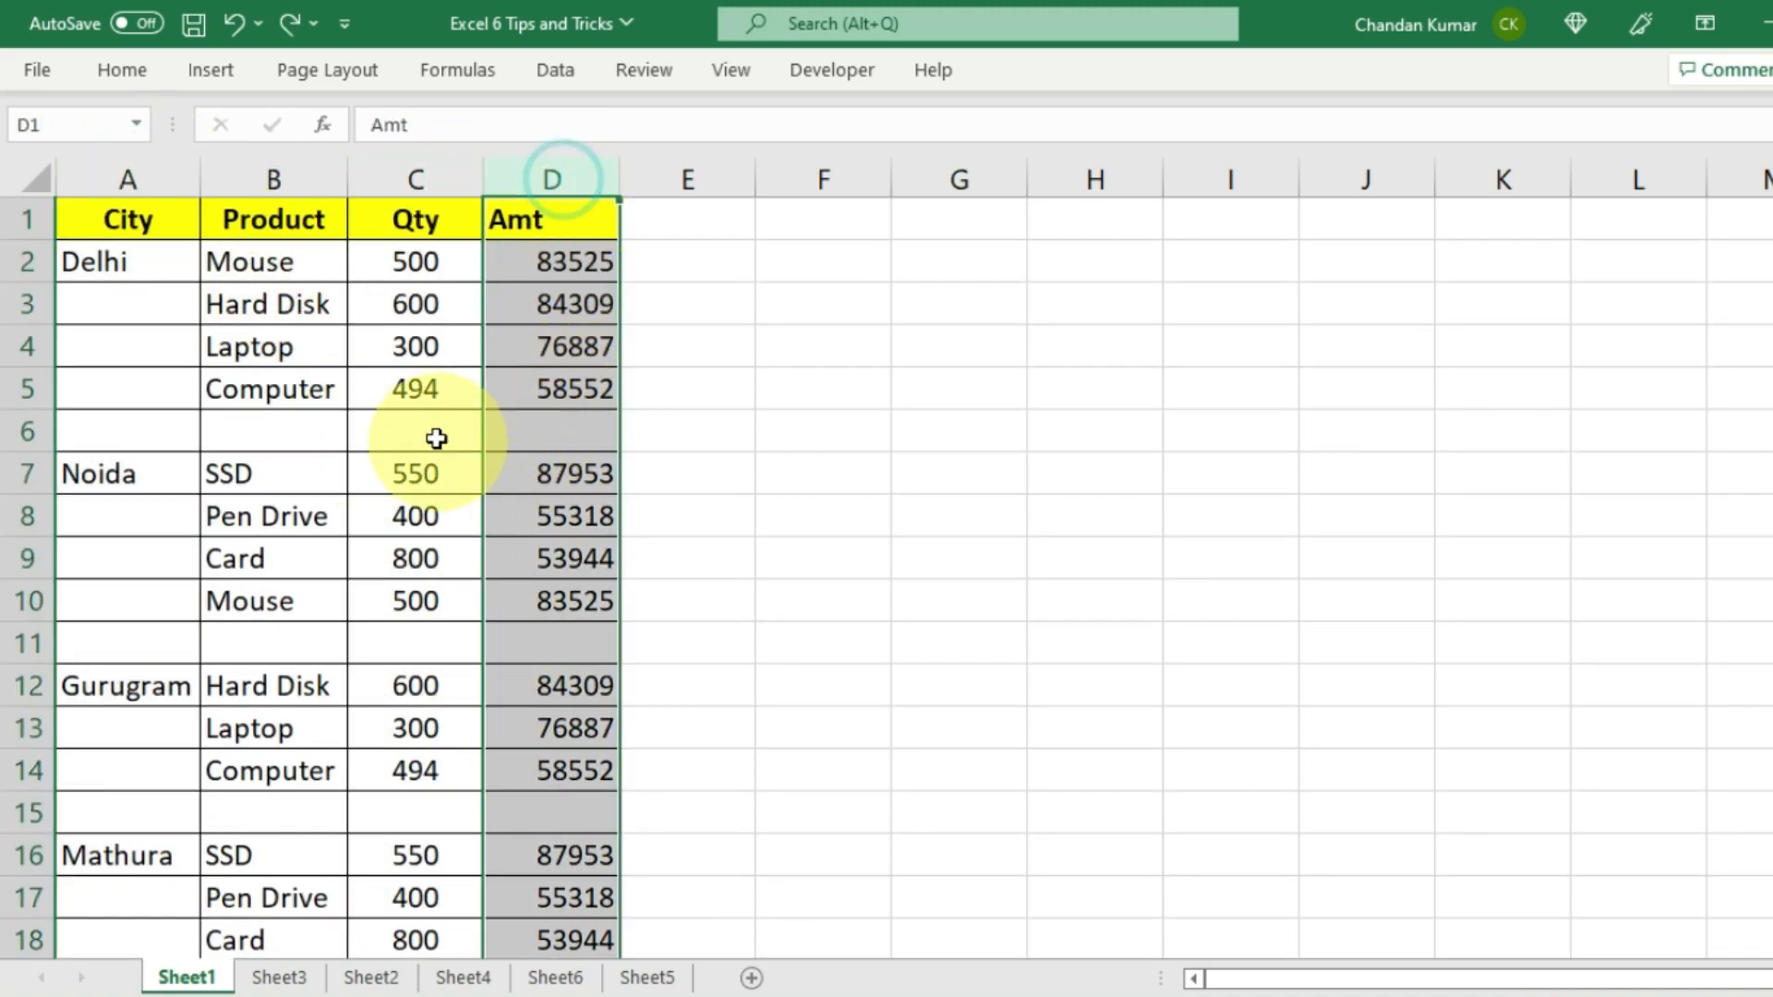
left_click(428, 351)
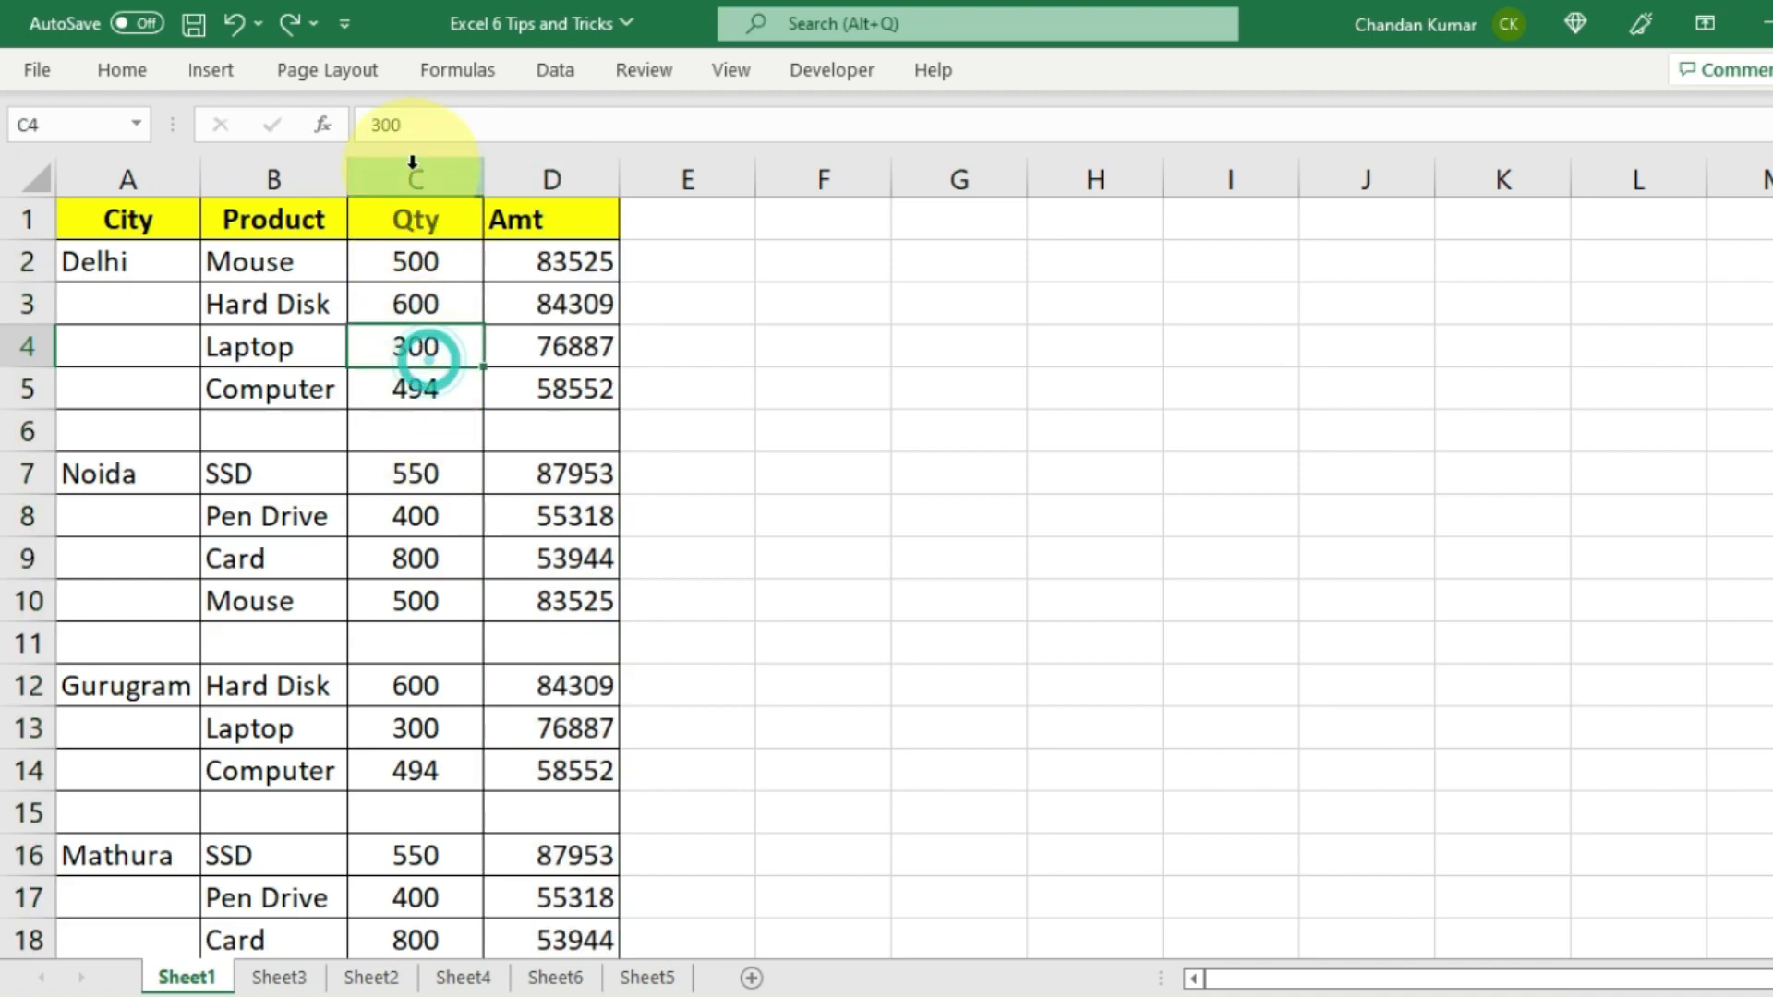
Step: Select only the blank cells in the Qty and Amt columns using Go To Special
left_click_drag(415, 176, 549, 161)
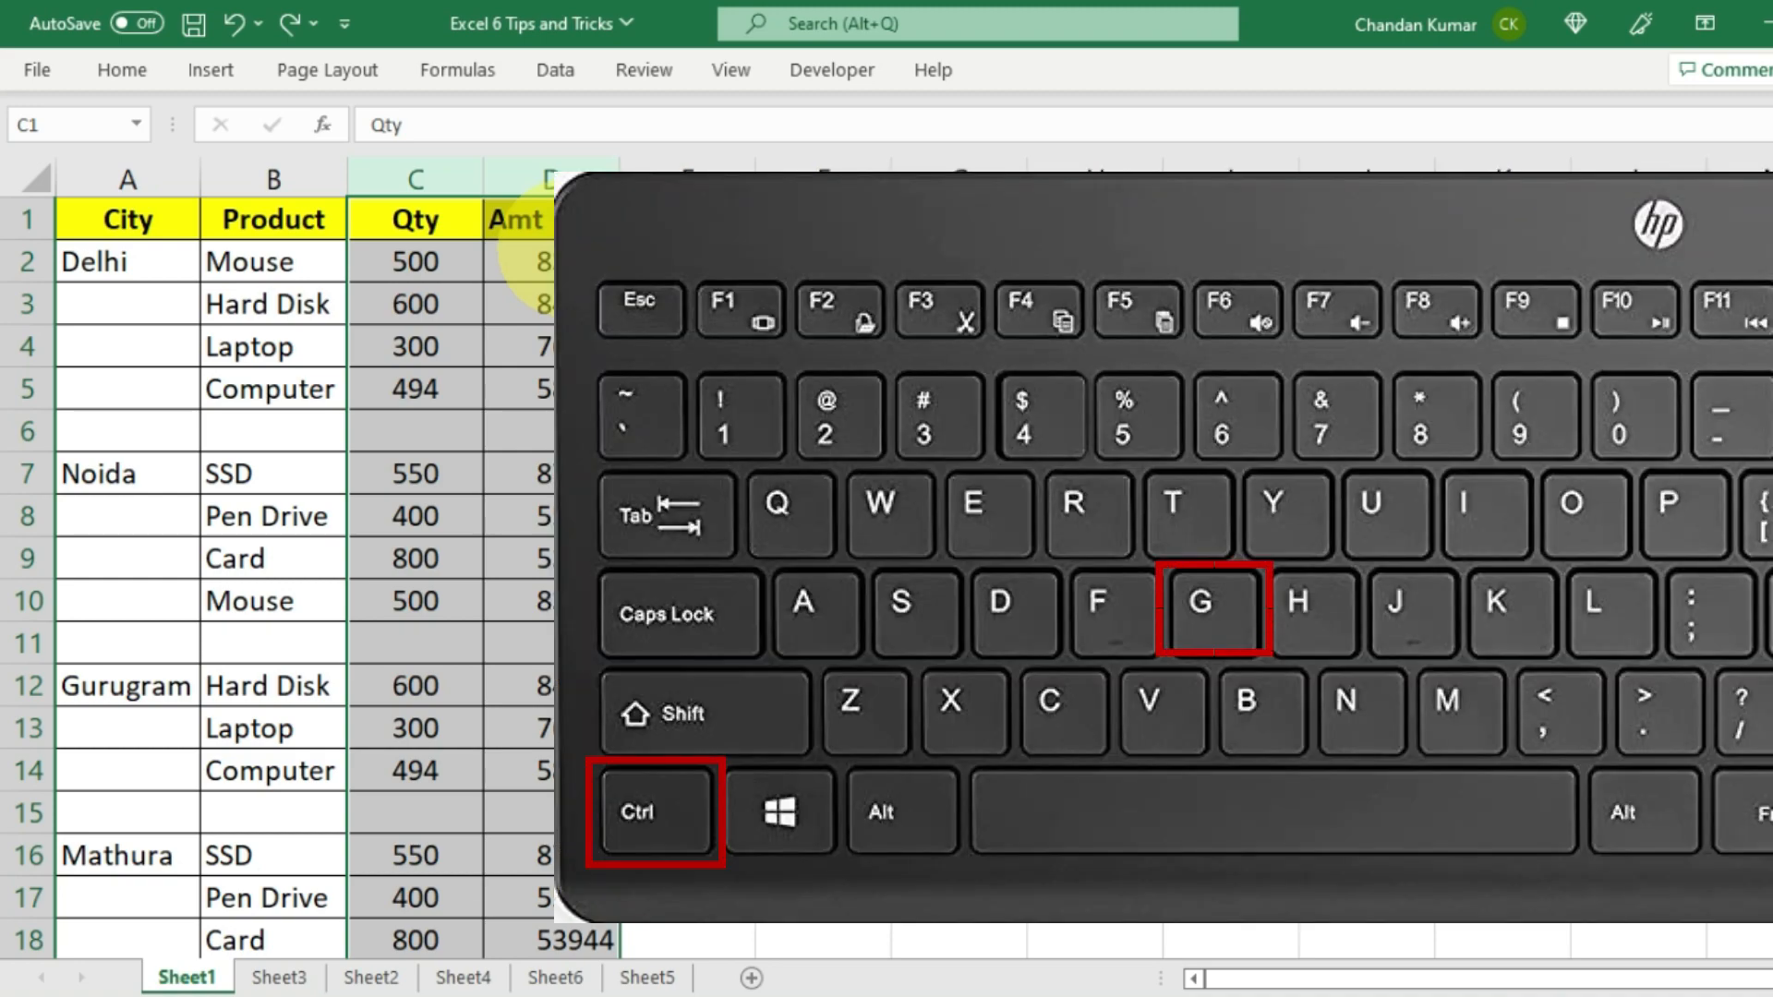
key("ctrl+g")
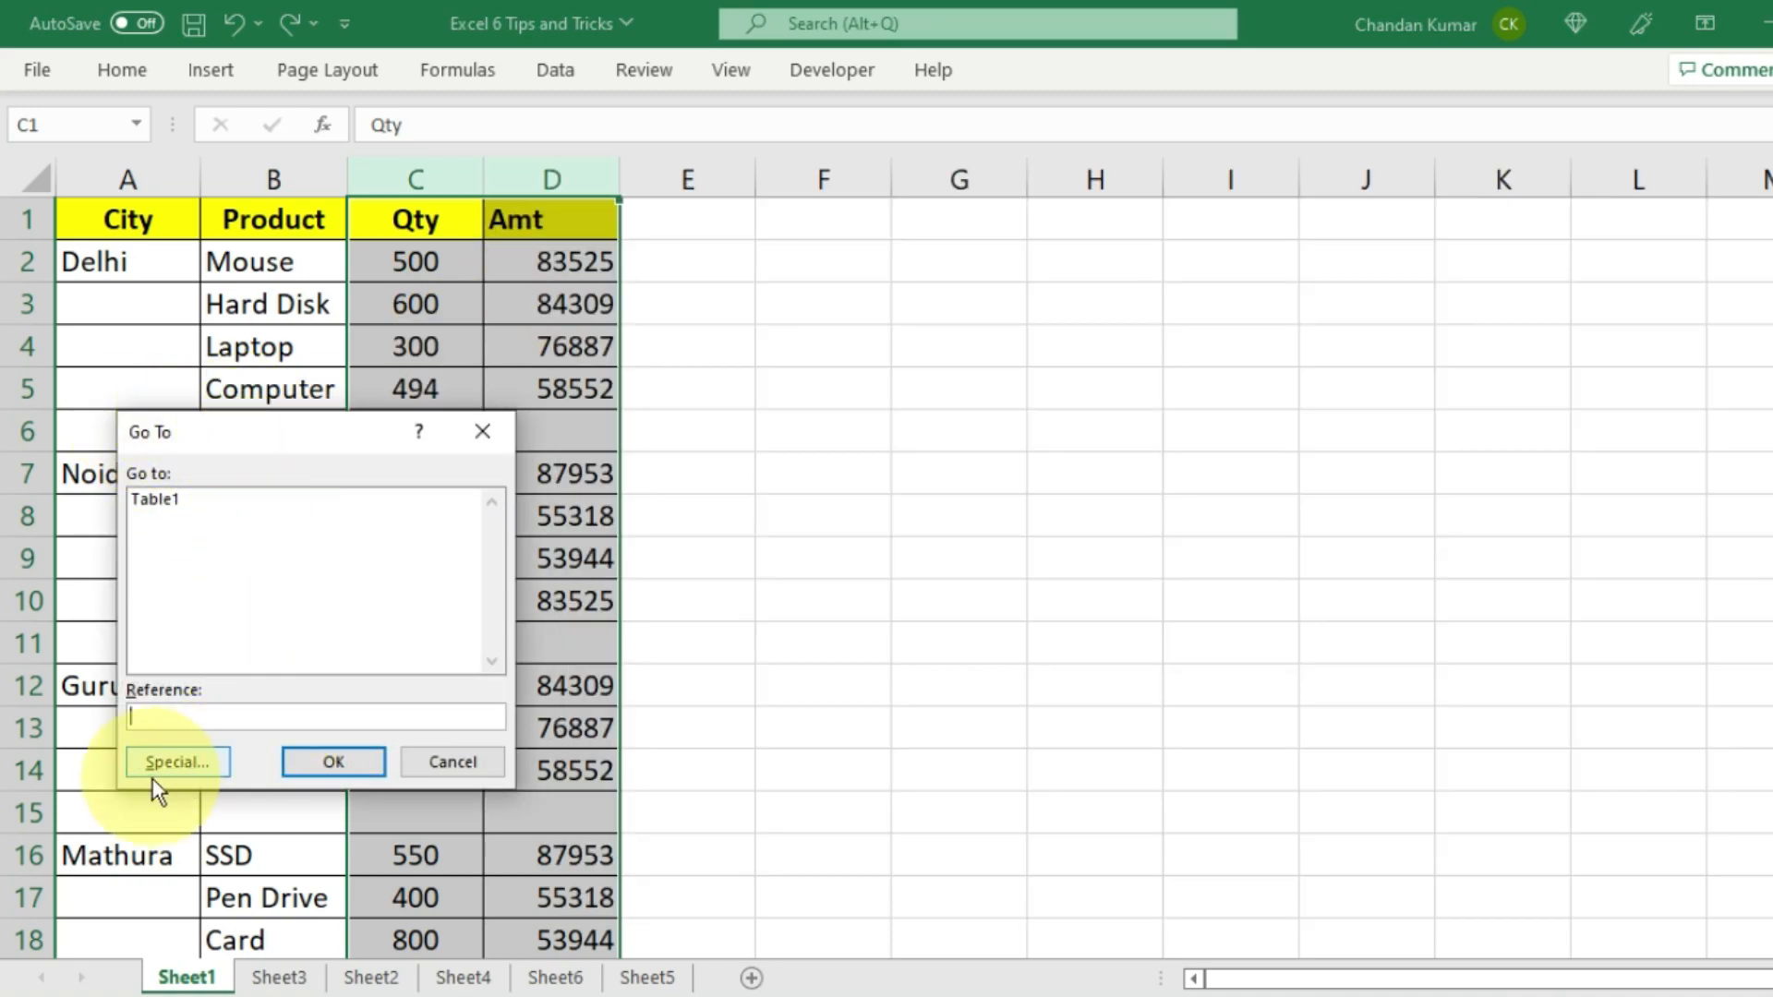
left_click(191, 763)
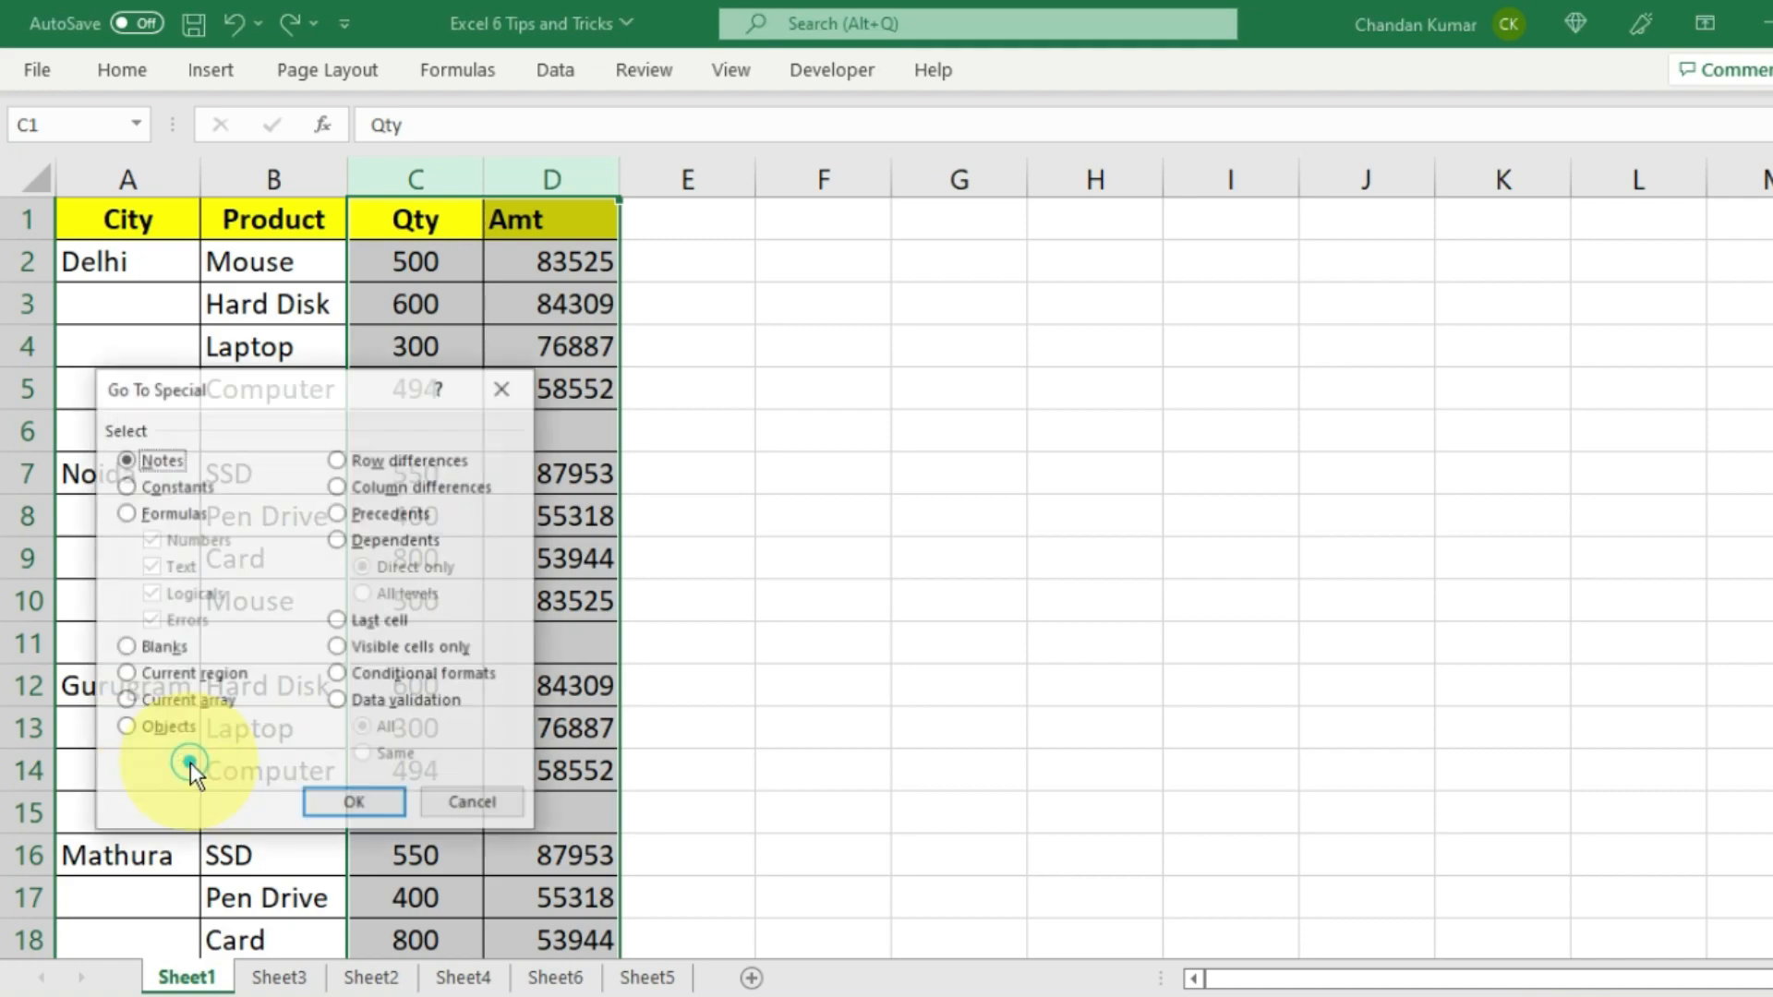
left_click(144, 650)
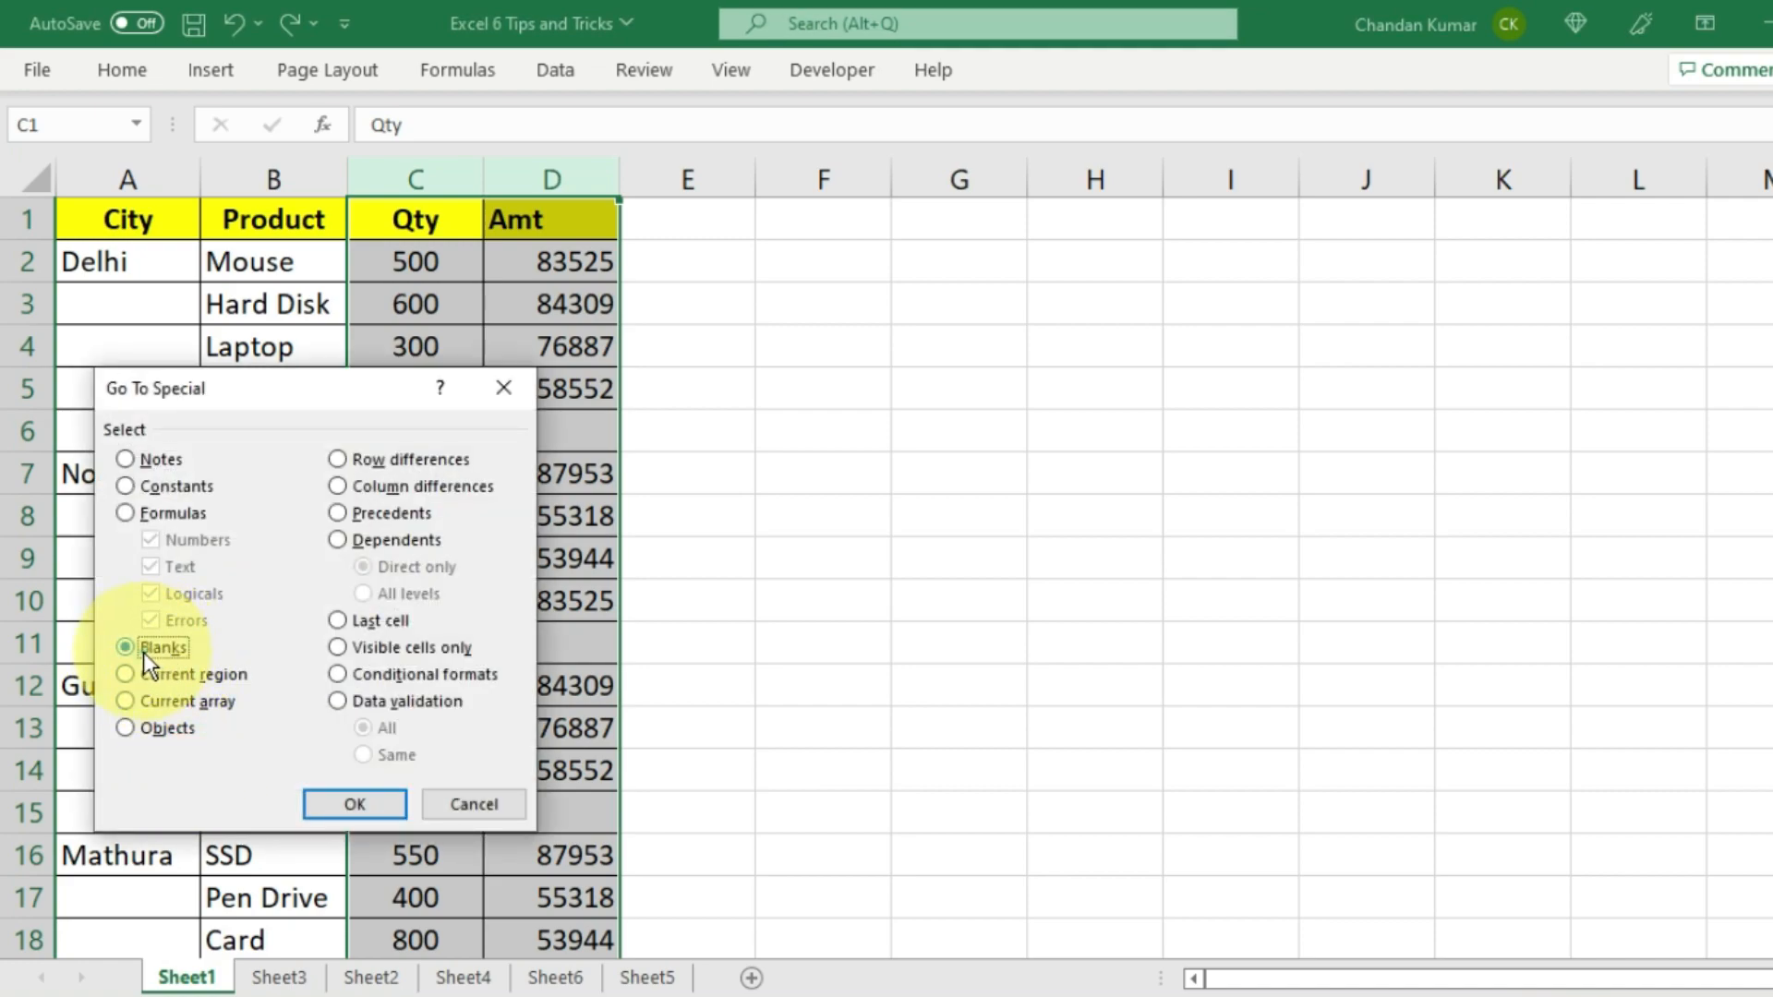
left_click(386, 811)
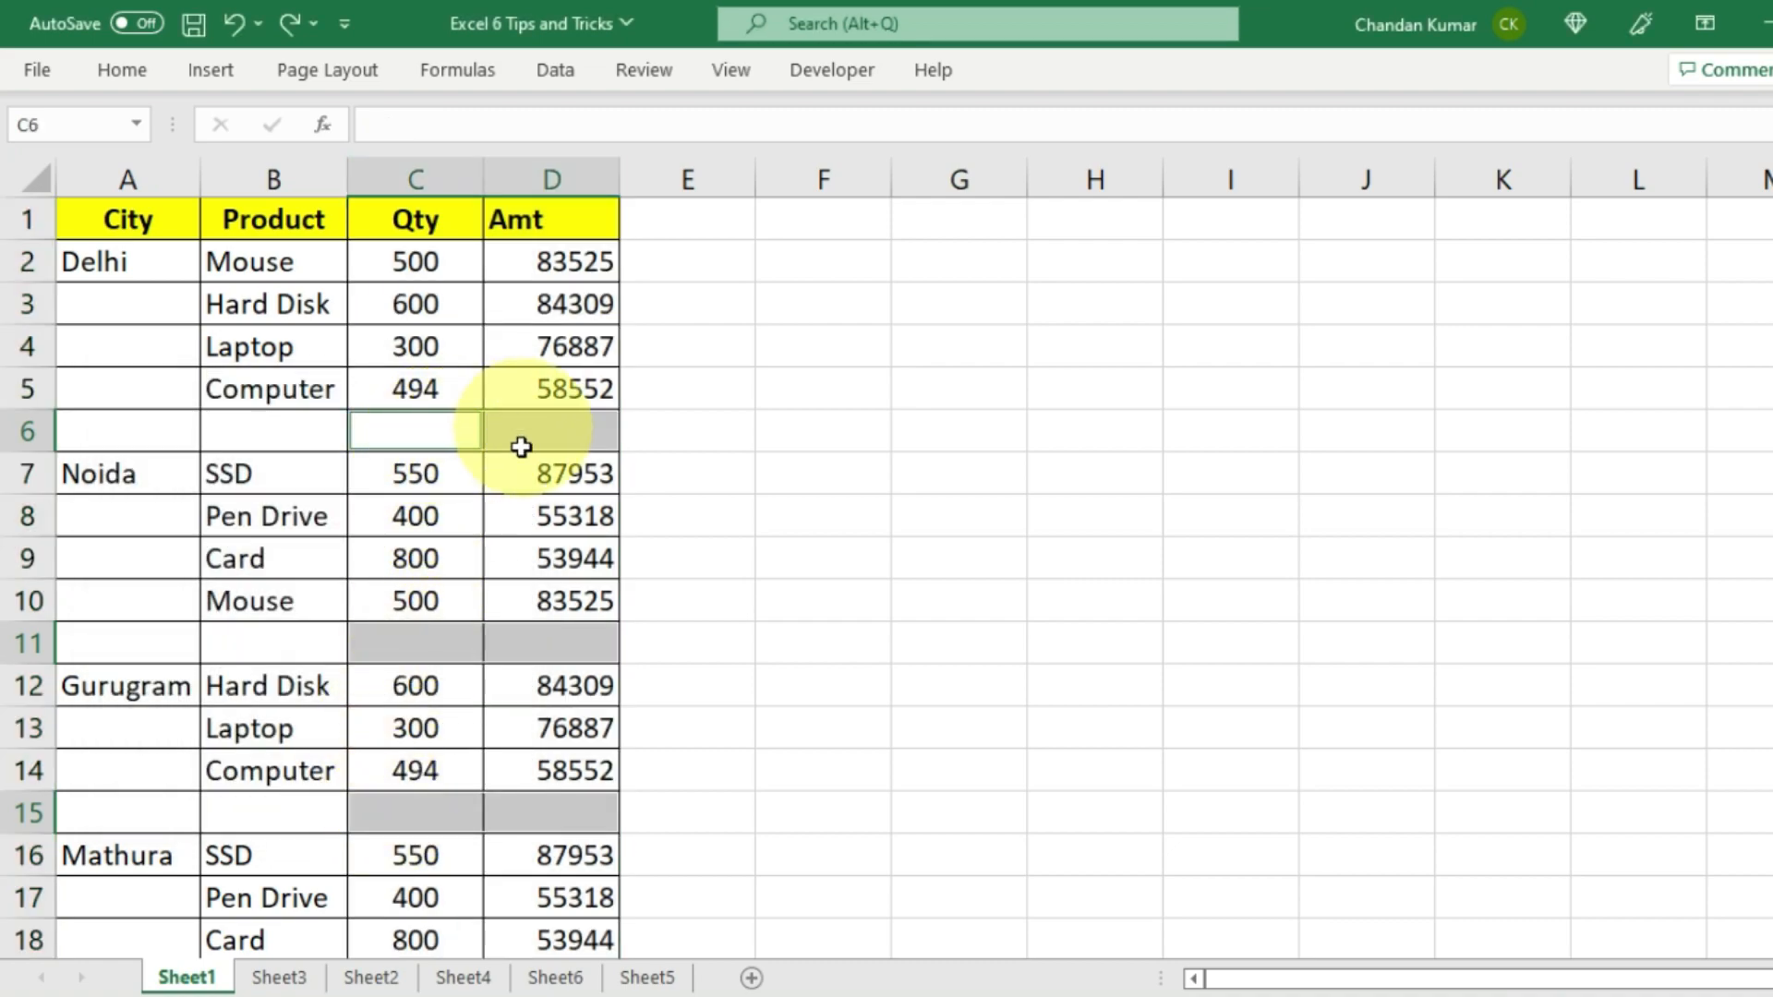
scroll(515, 621, "down", 4)
scroll(515, 621, "down", 4)
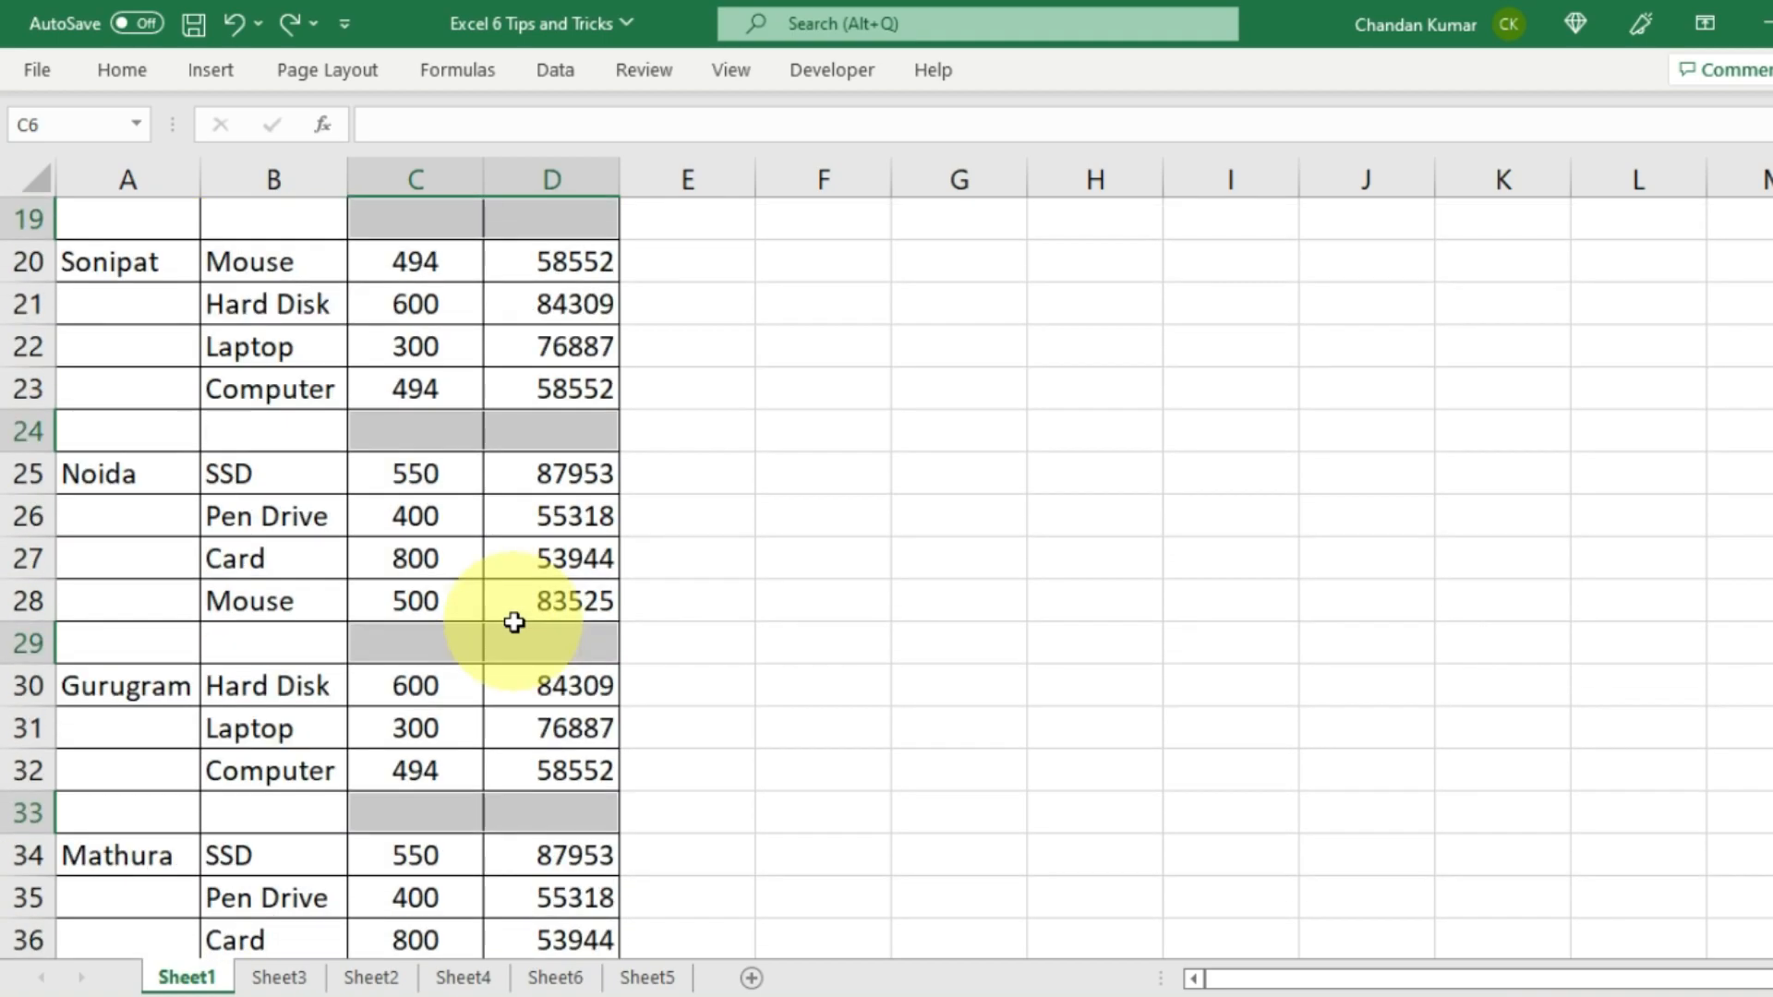
Step: Fill all selected blank cells in the Qty and Amt columns with AutoSum subtotals for each city group
scroll(515, 619, "down", 2)
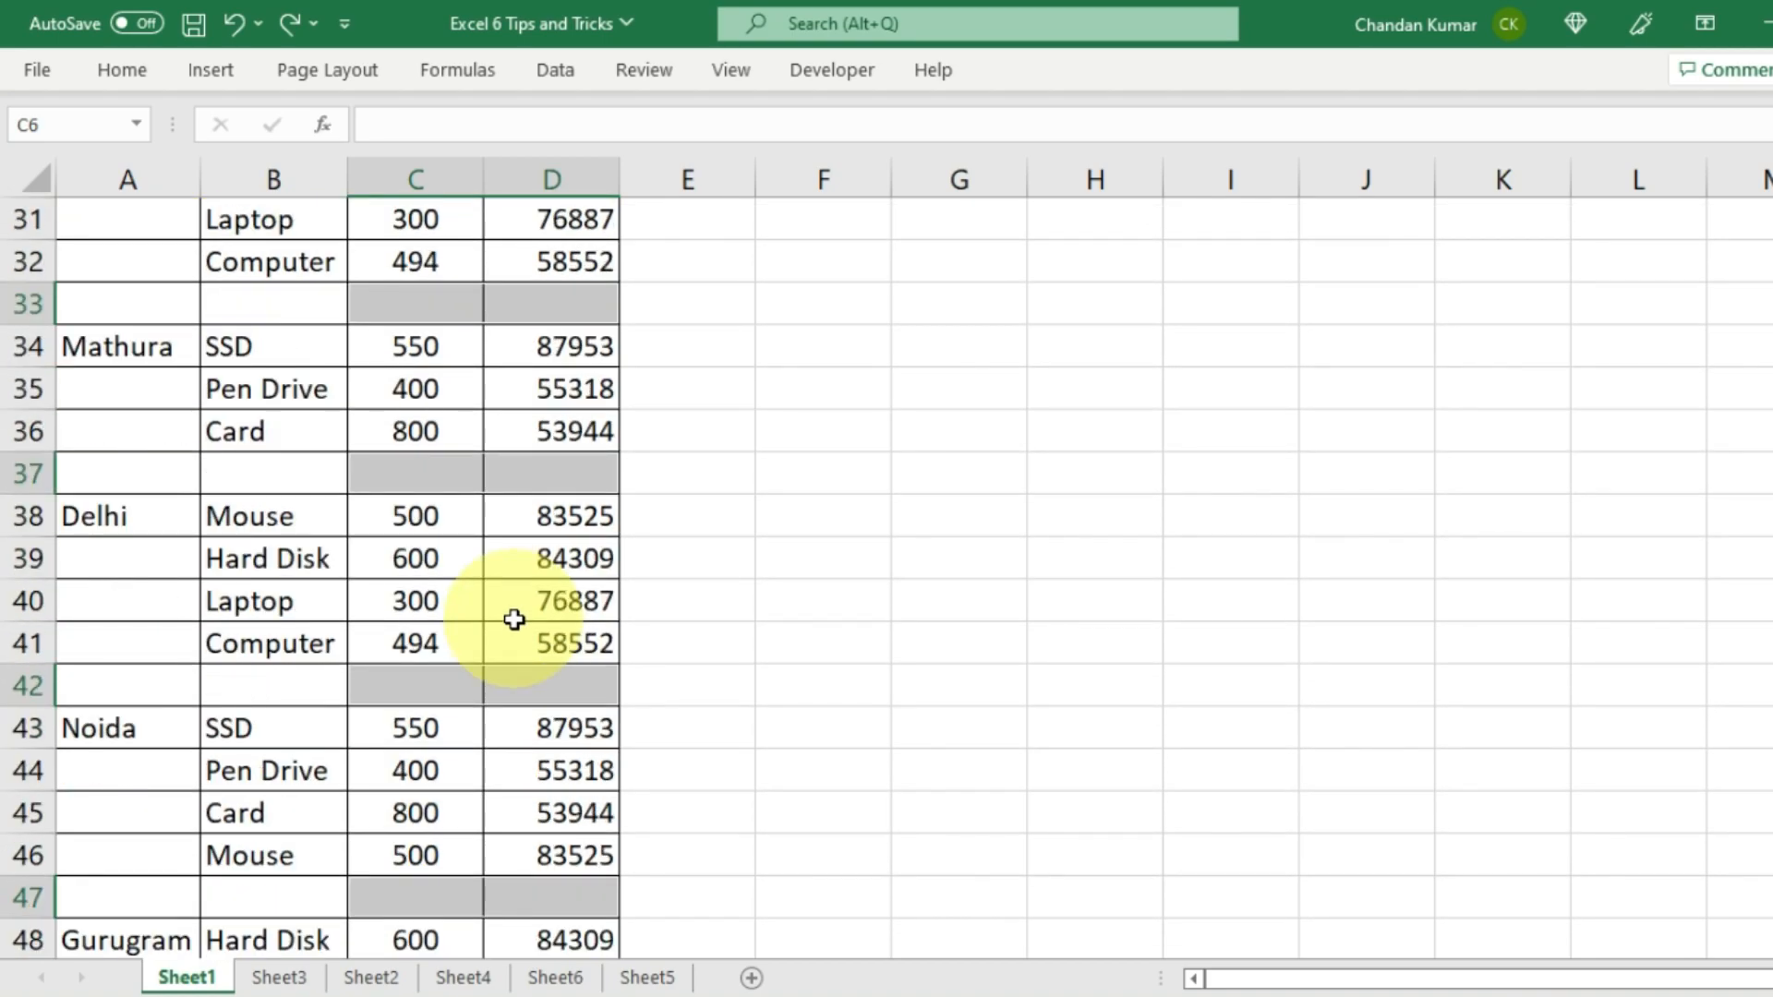
scroll(514, 617, "up", 9)
scroll(514, 614, "up", 1)
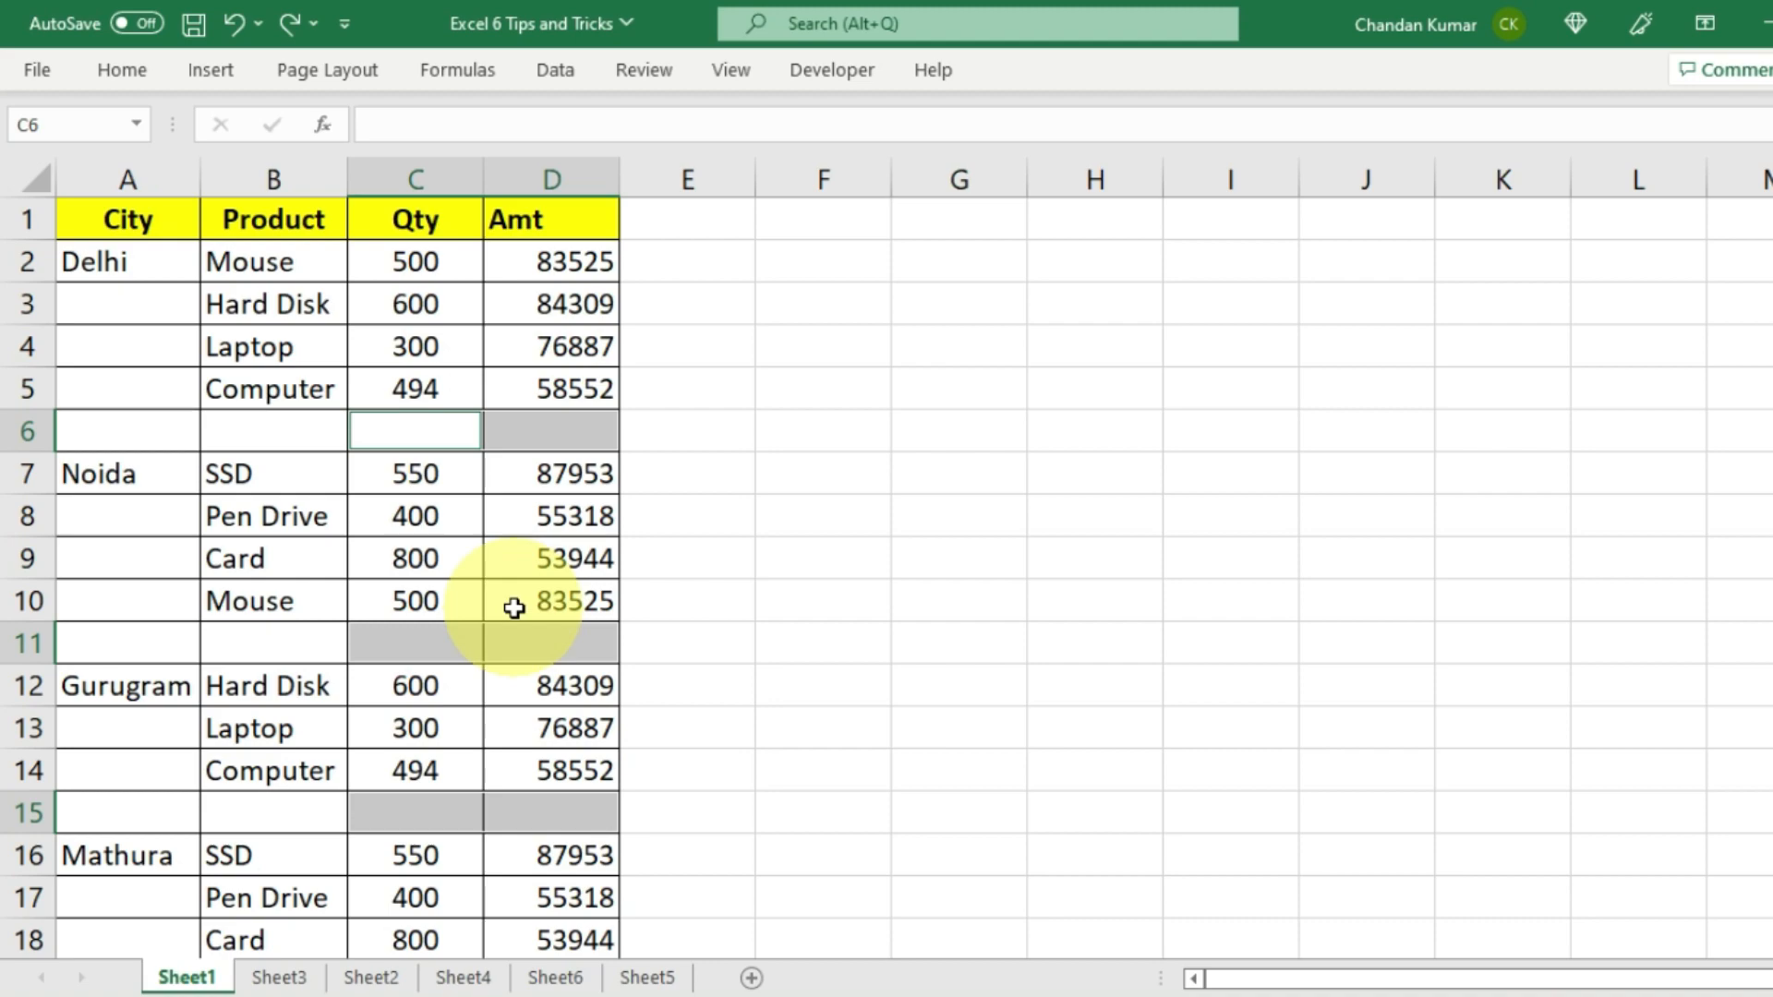
key("alt+equal")
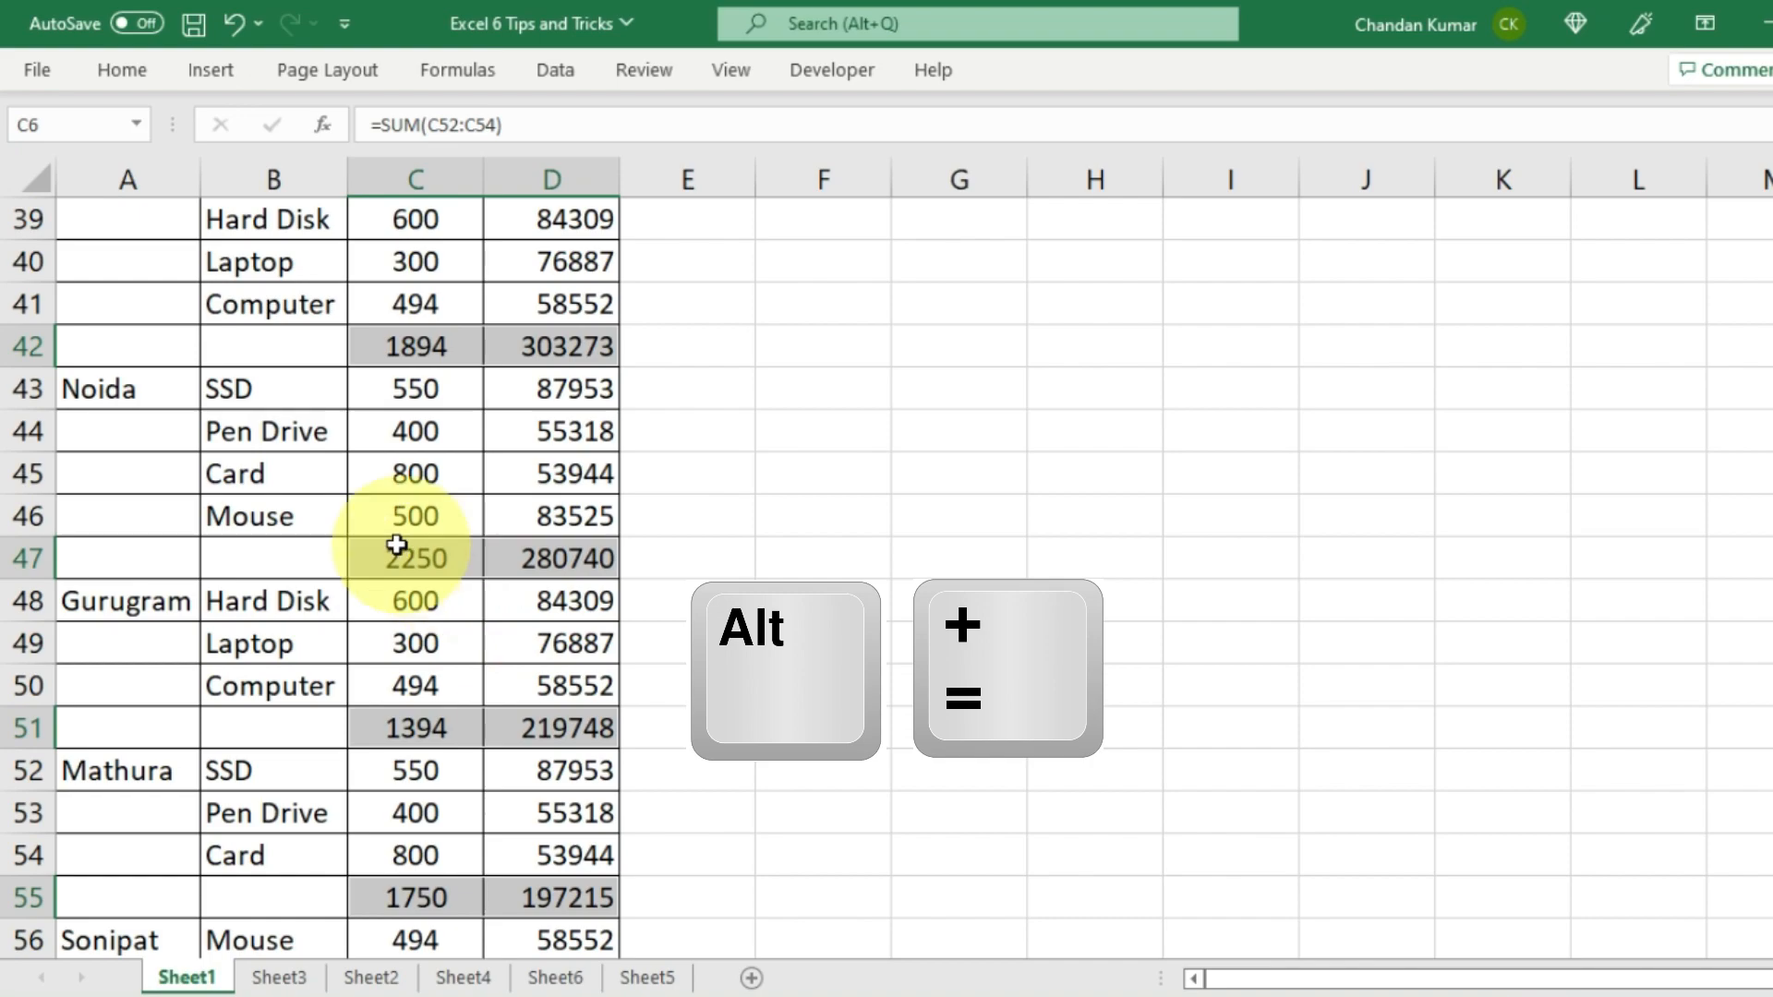
scroll(388, 490, "up", 12)
scroll(467, 559, "up", 1)
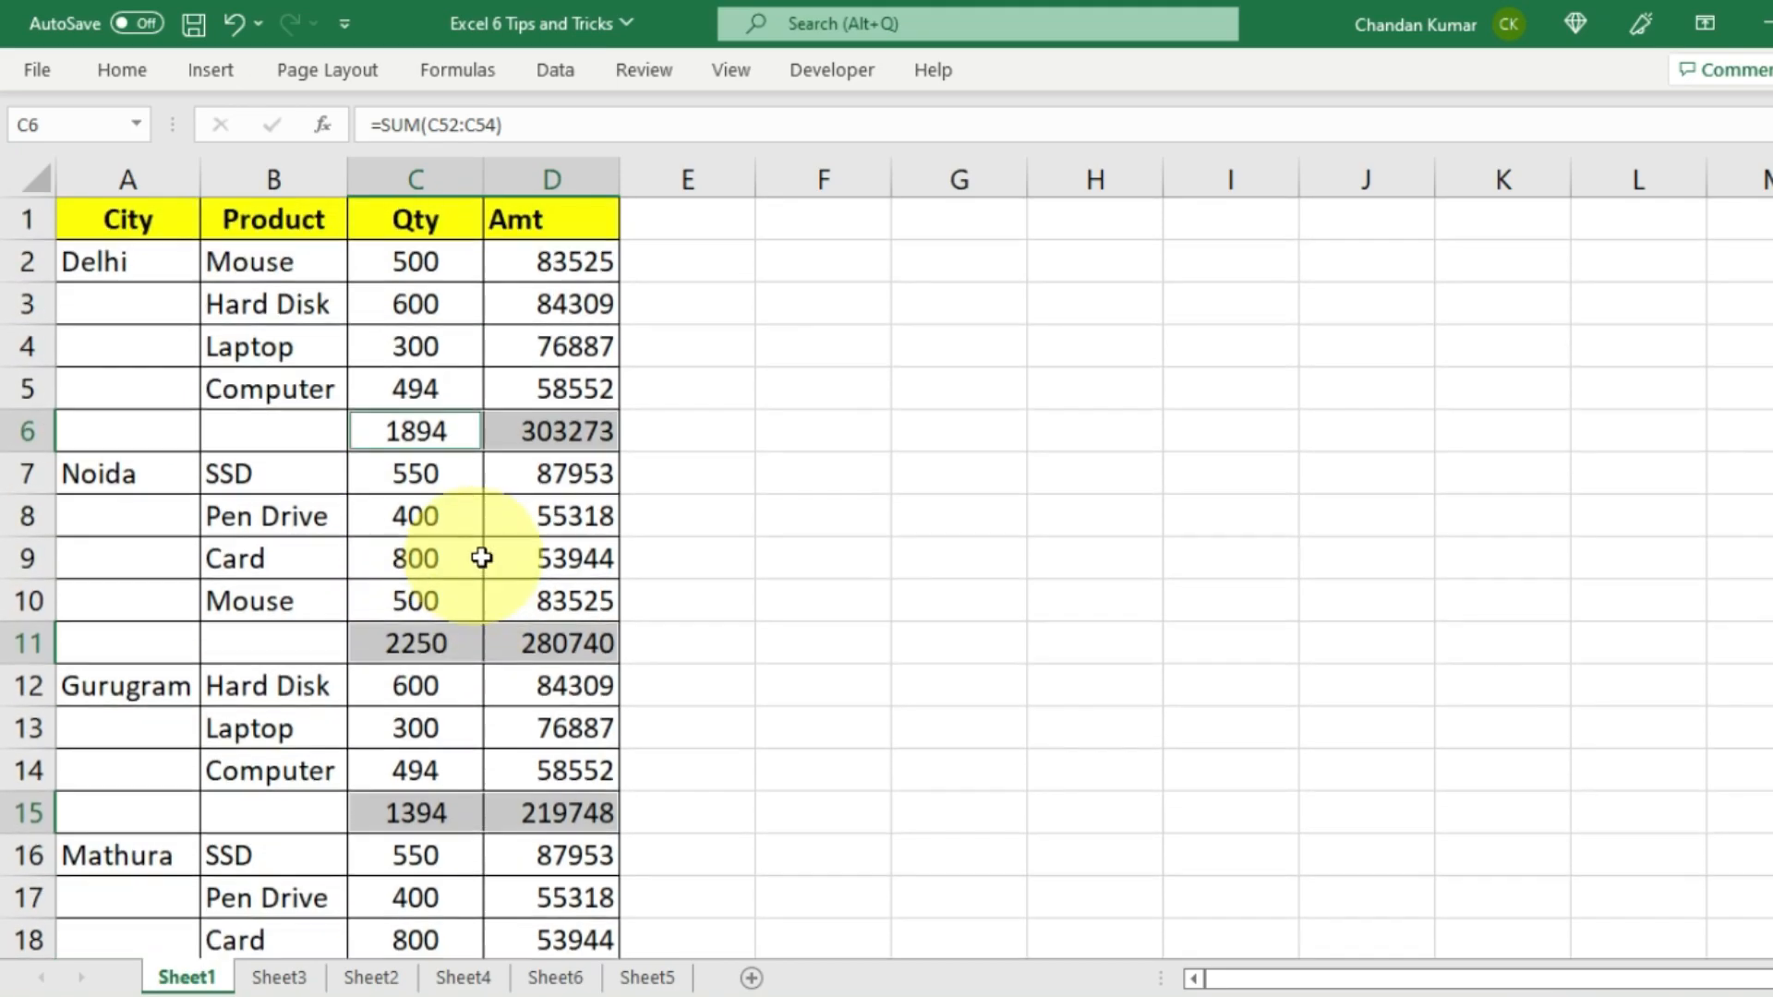
scroll(475, 575, "down", 5)
scroll(476, 575, "down", 10)
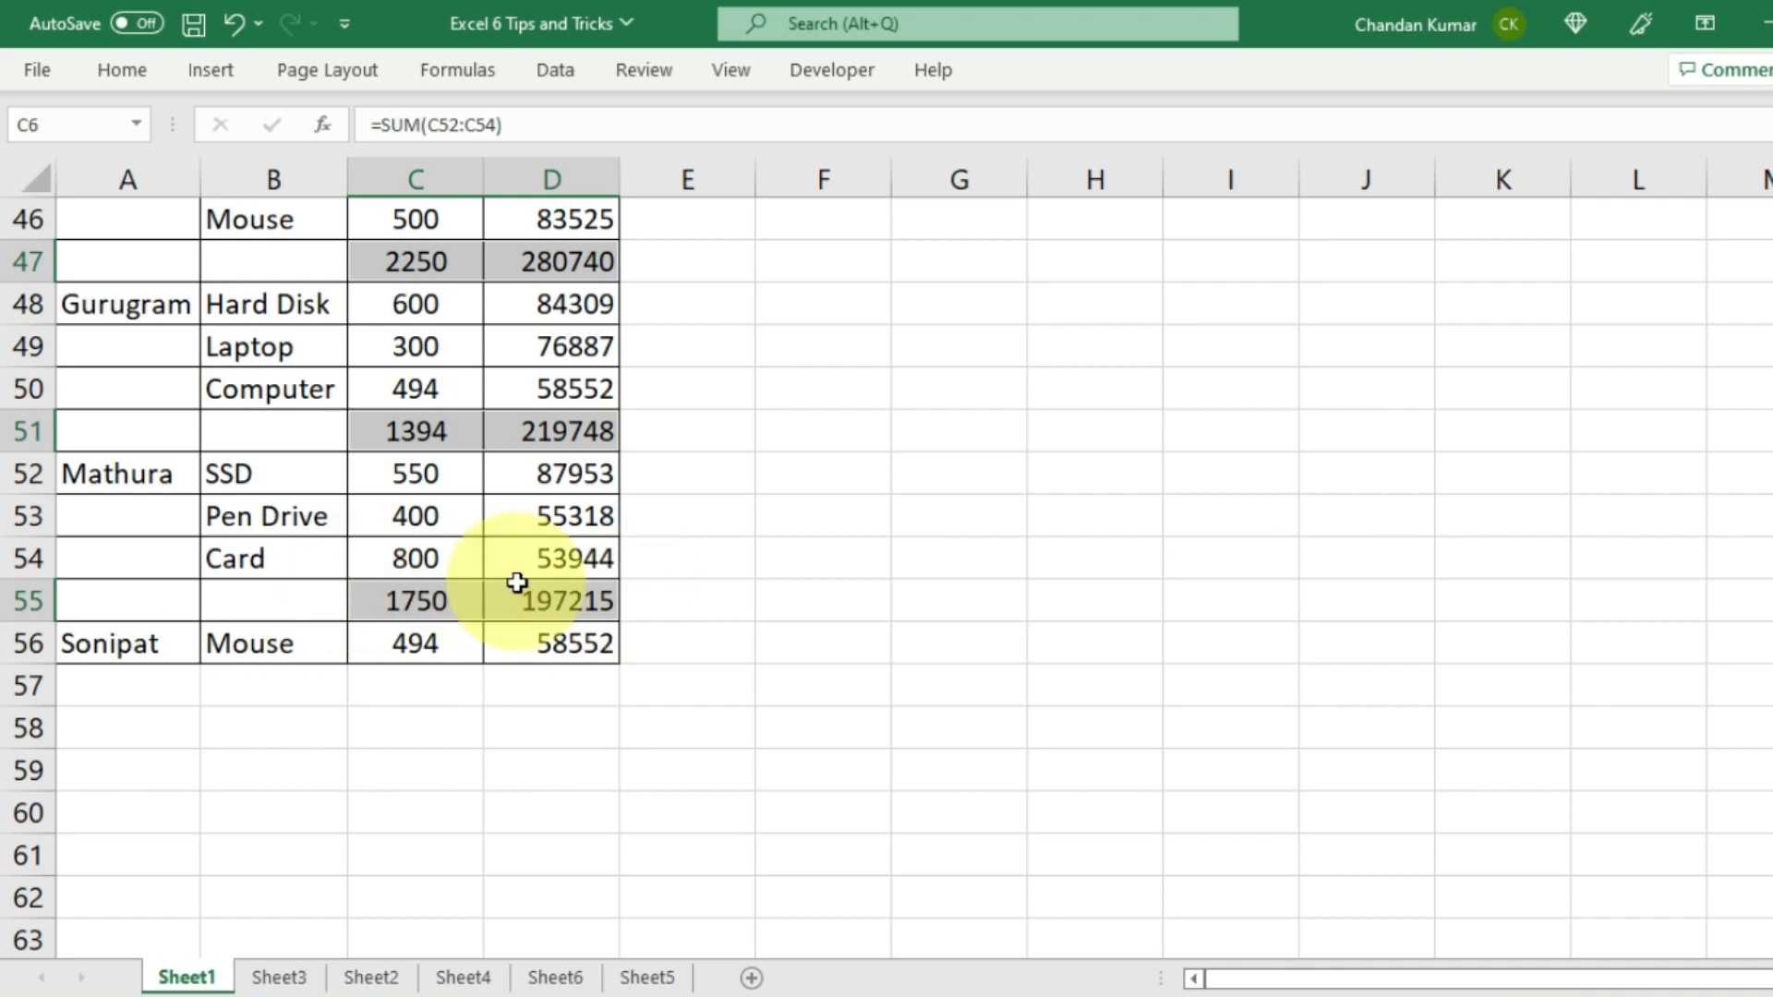
scroll(507, 471, "up", 13)
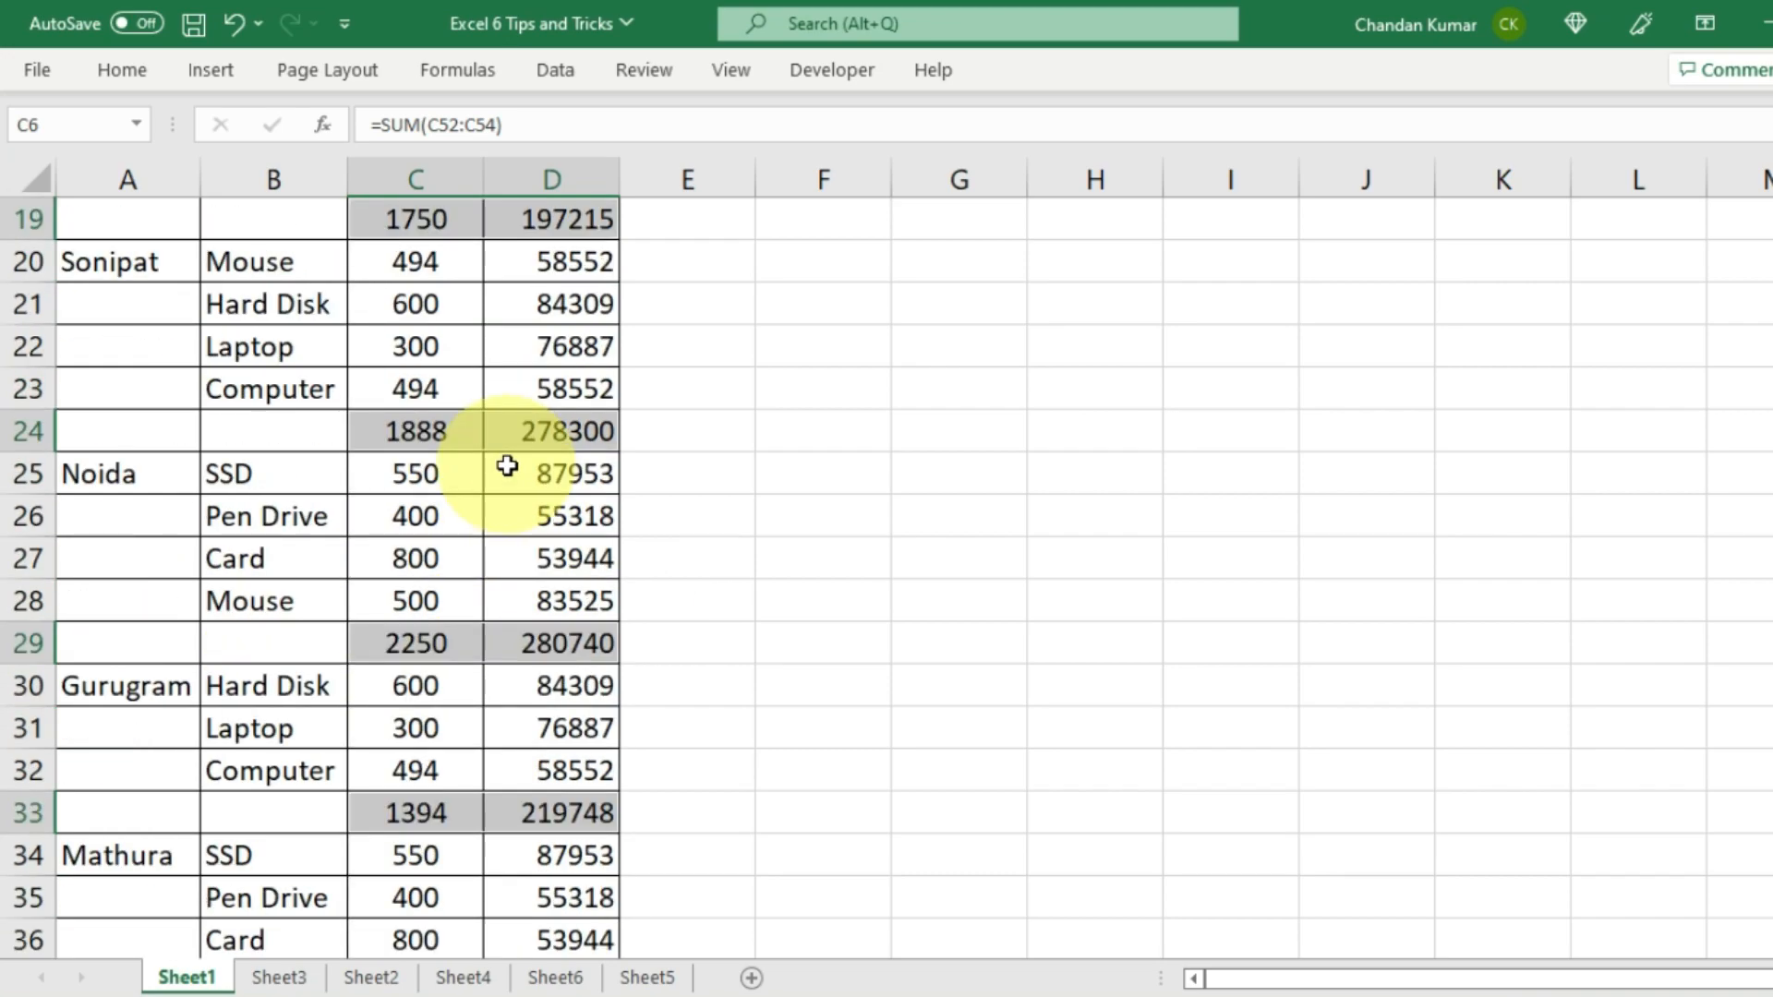
scroll(507, 466, "up", 2)
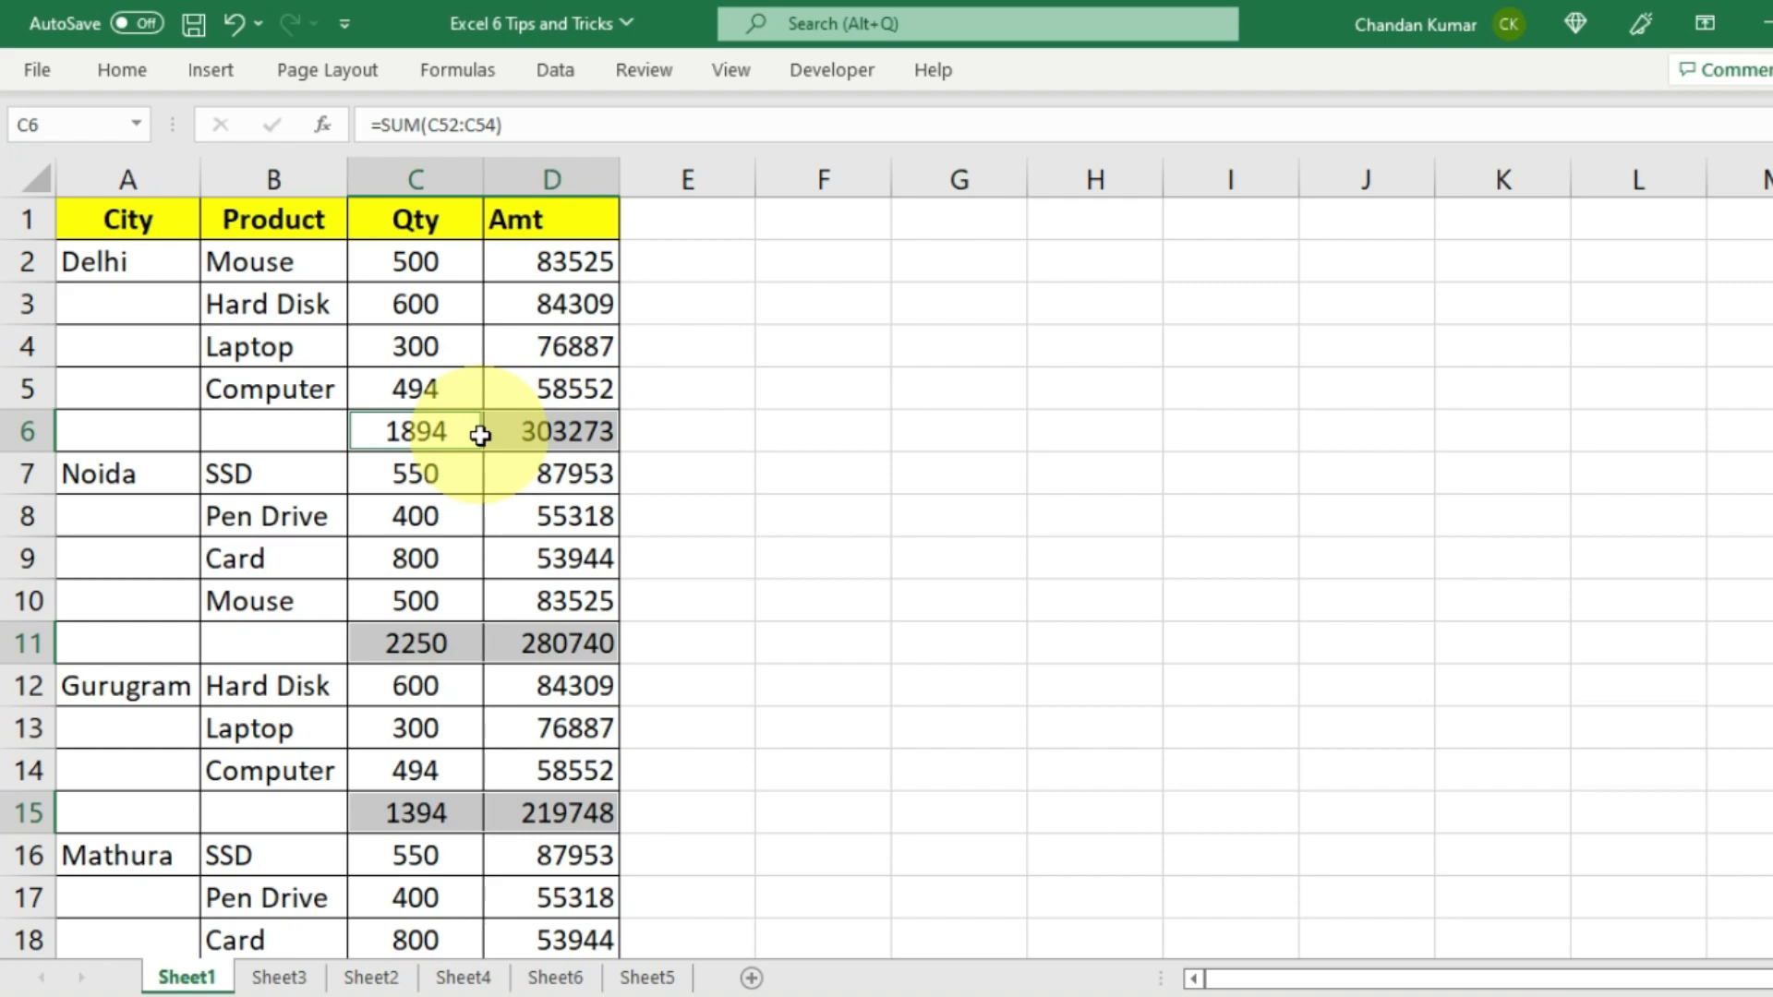
Step: Format all selected Qty and Amt subtotals with a yellow fill and bold red text
left_click(117, 74)
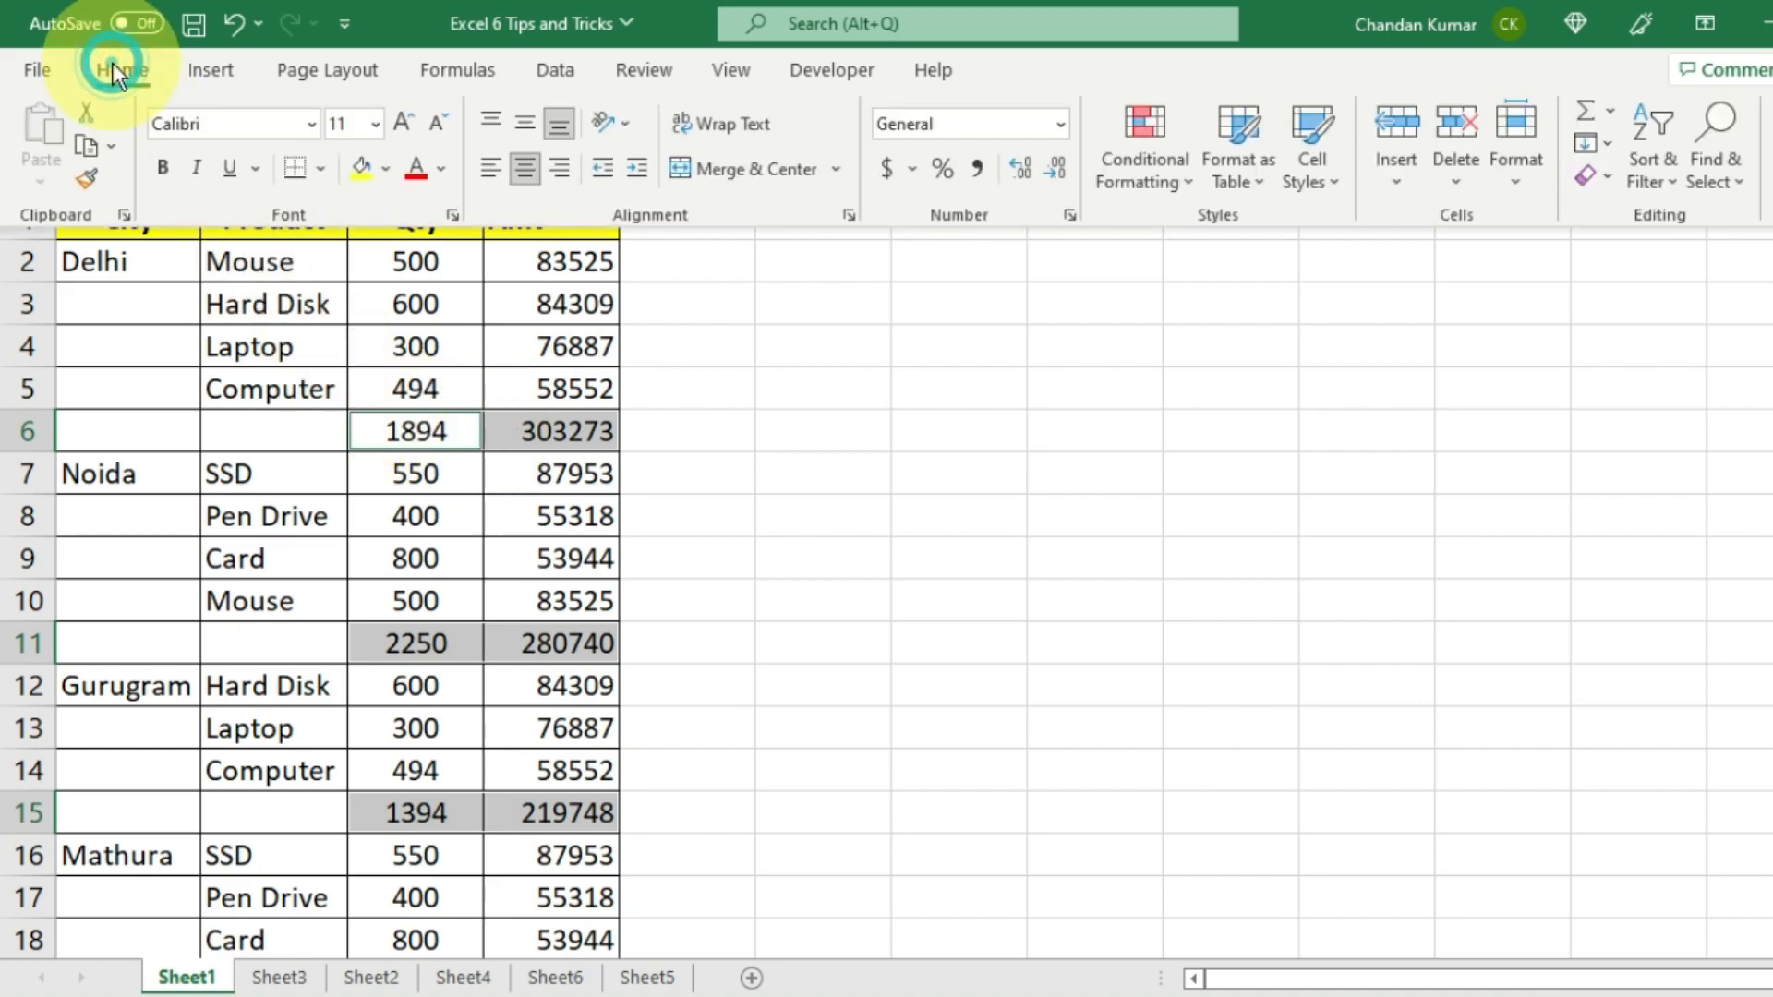
left_click(363, 170)
left_click(163, 170)
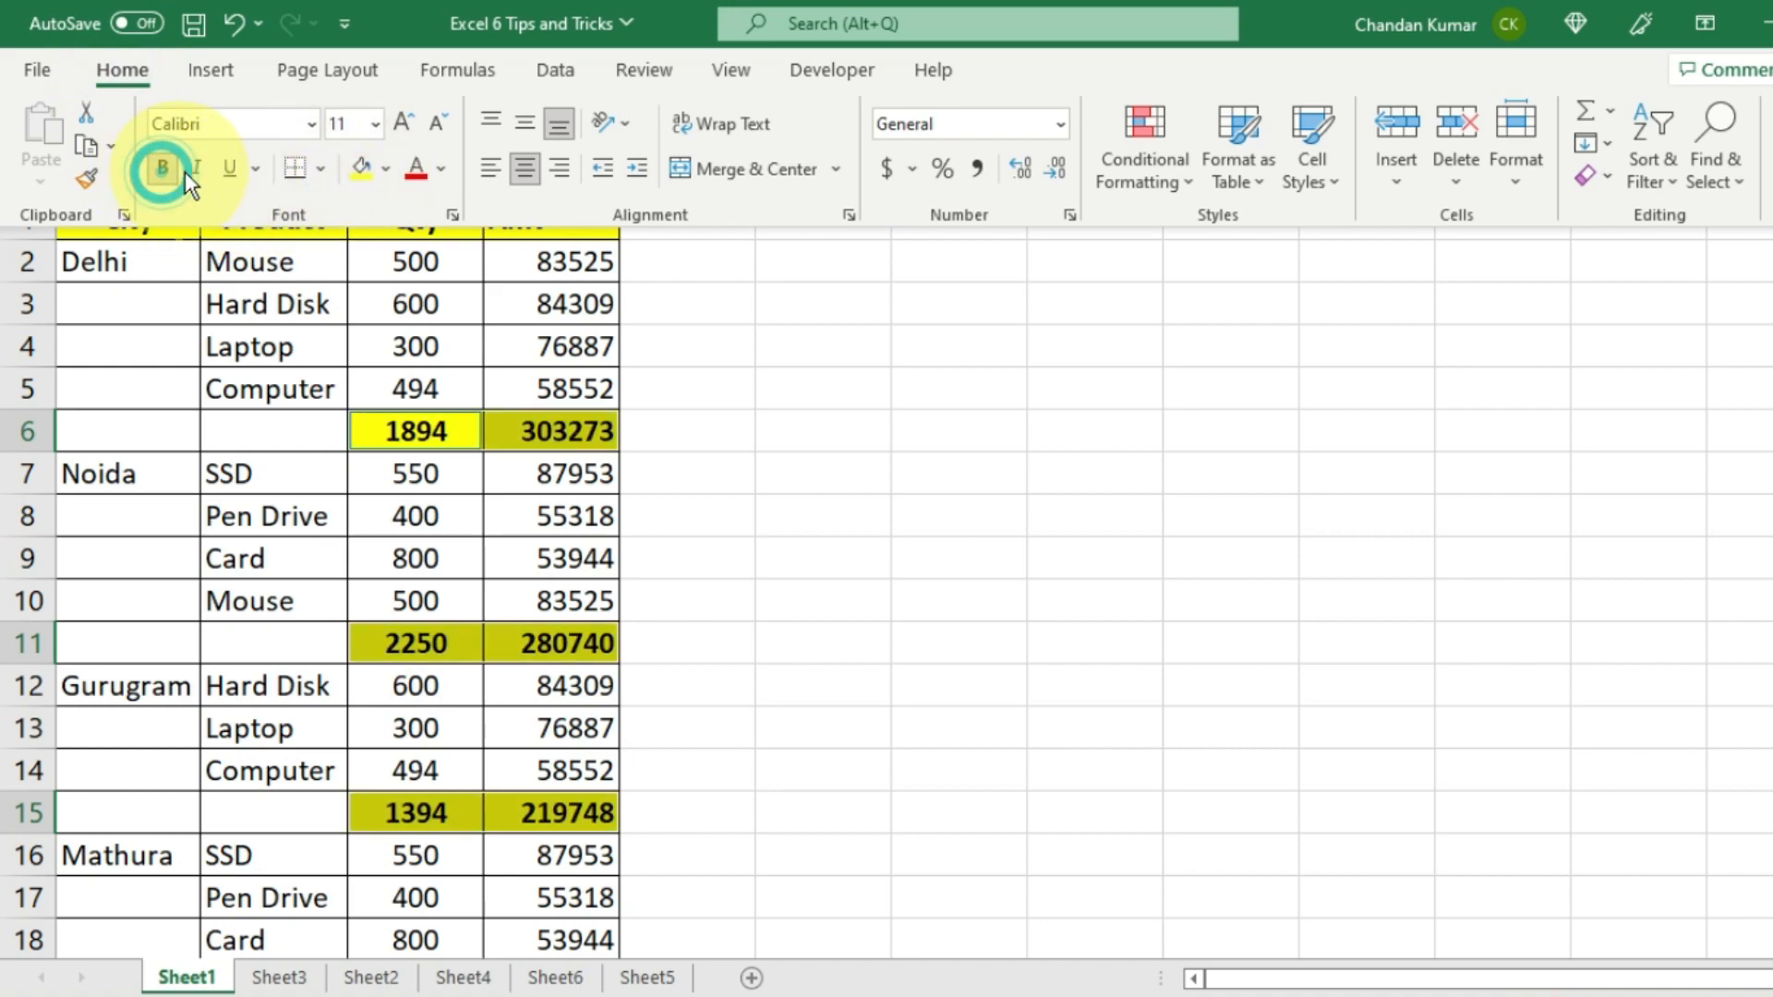
left_click(202, 172)
left_click(201, 171)
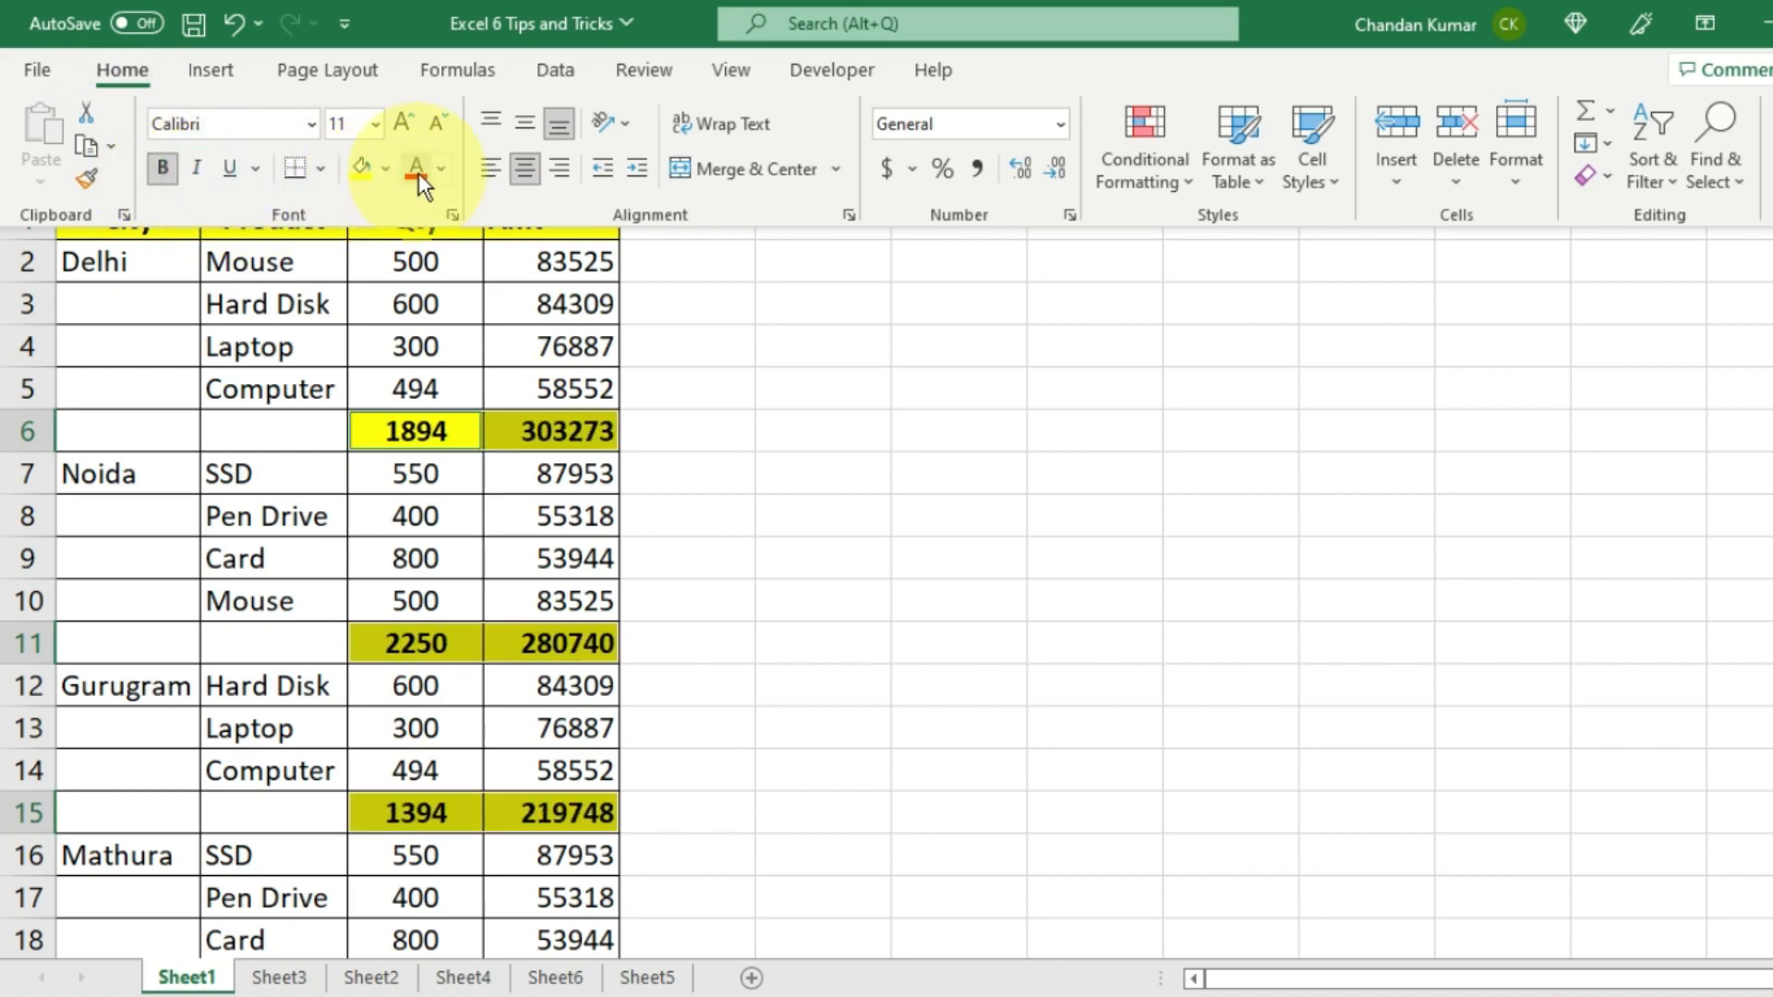
left_click(415, 170)
scroll(511, 441, "down", 10)
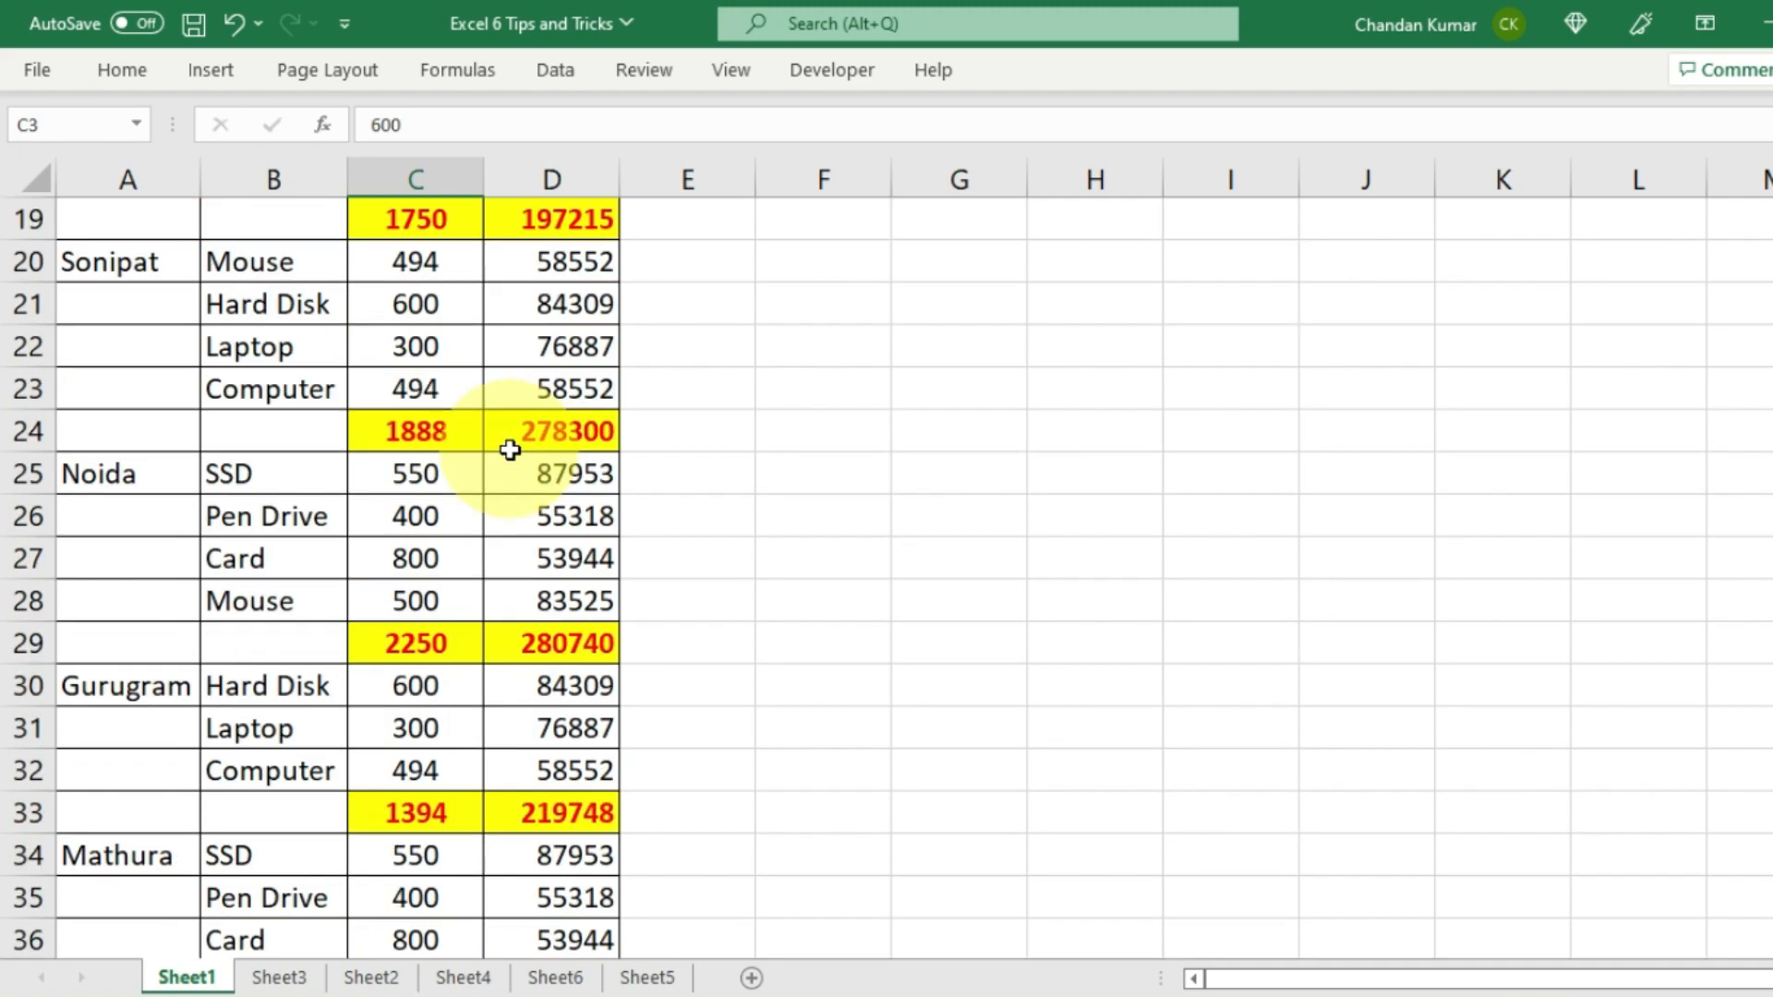
scroll(510, 450, "down", 7)
scroll(510, 452, "up", 17)
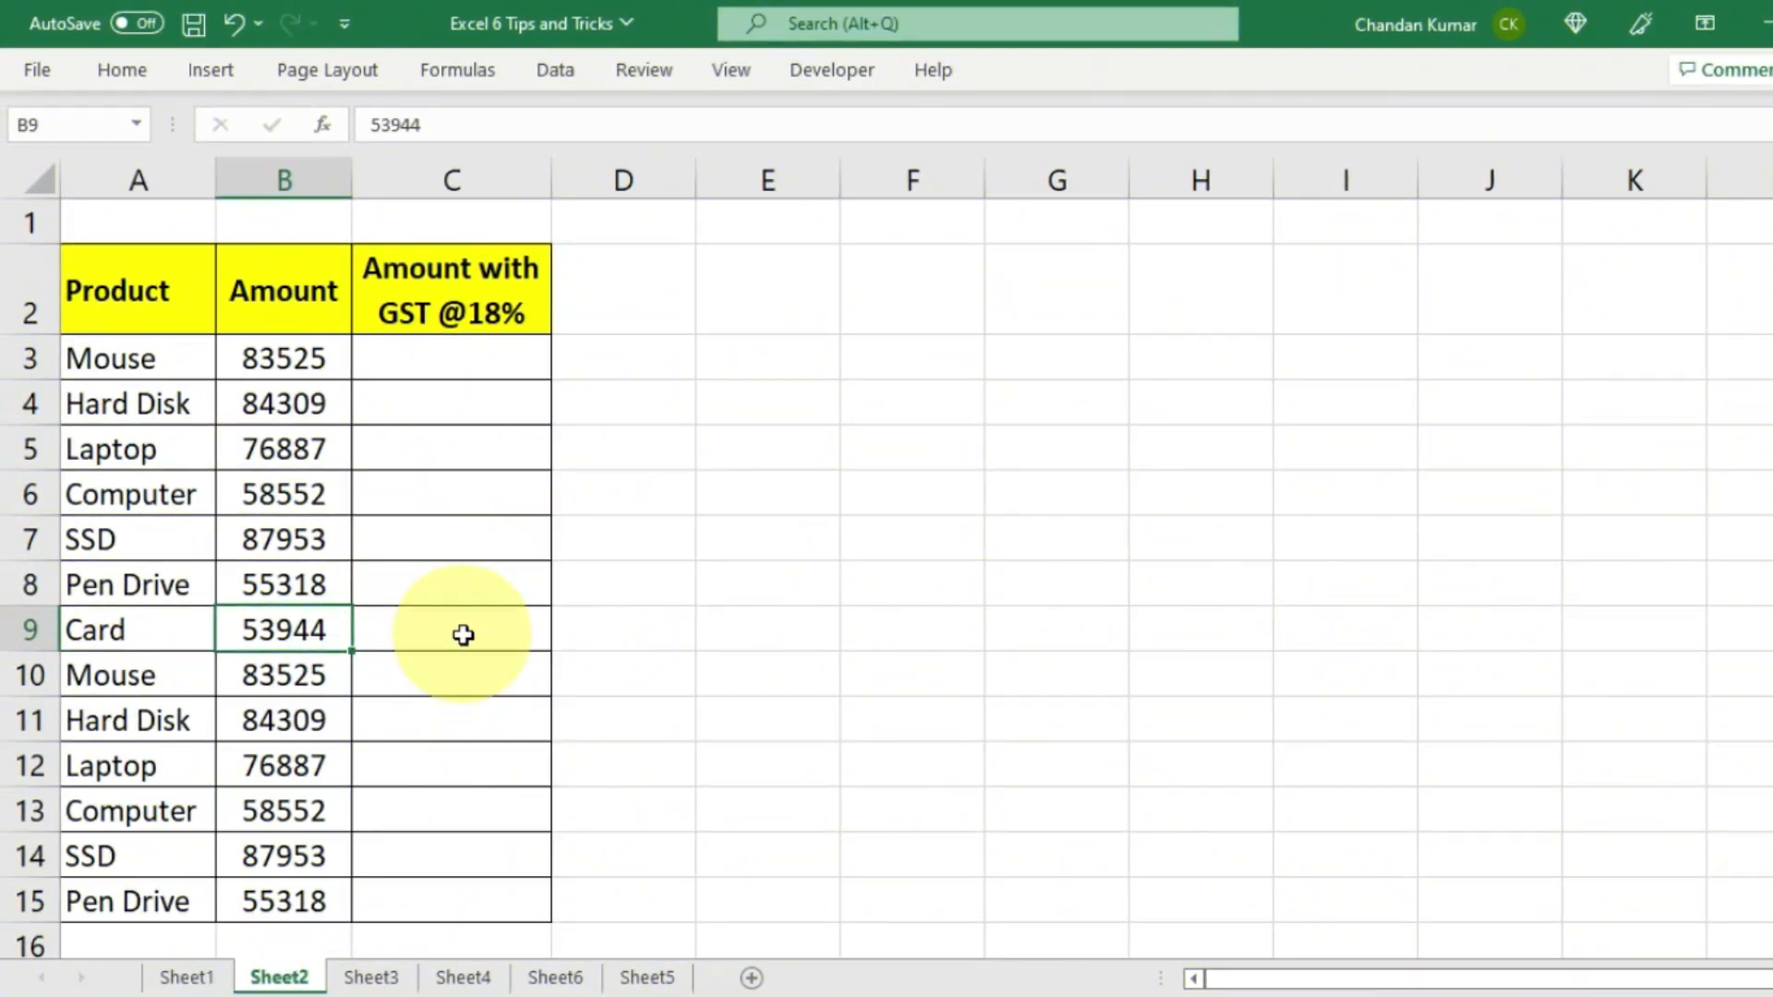
left_click_drag(109, 283, 503, 915)
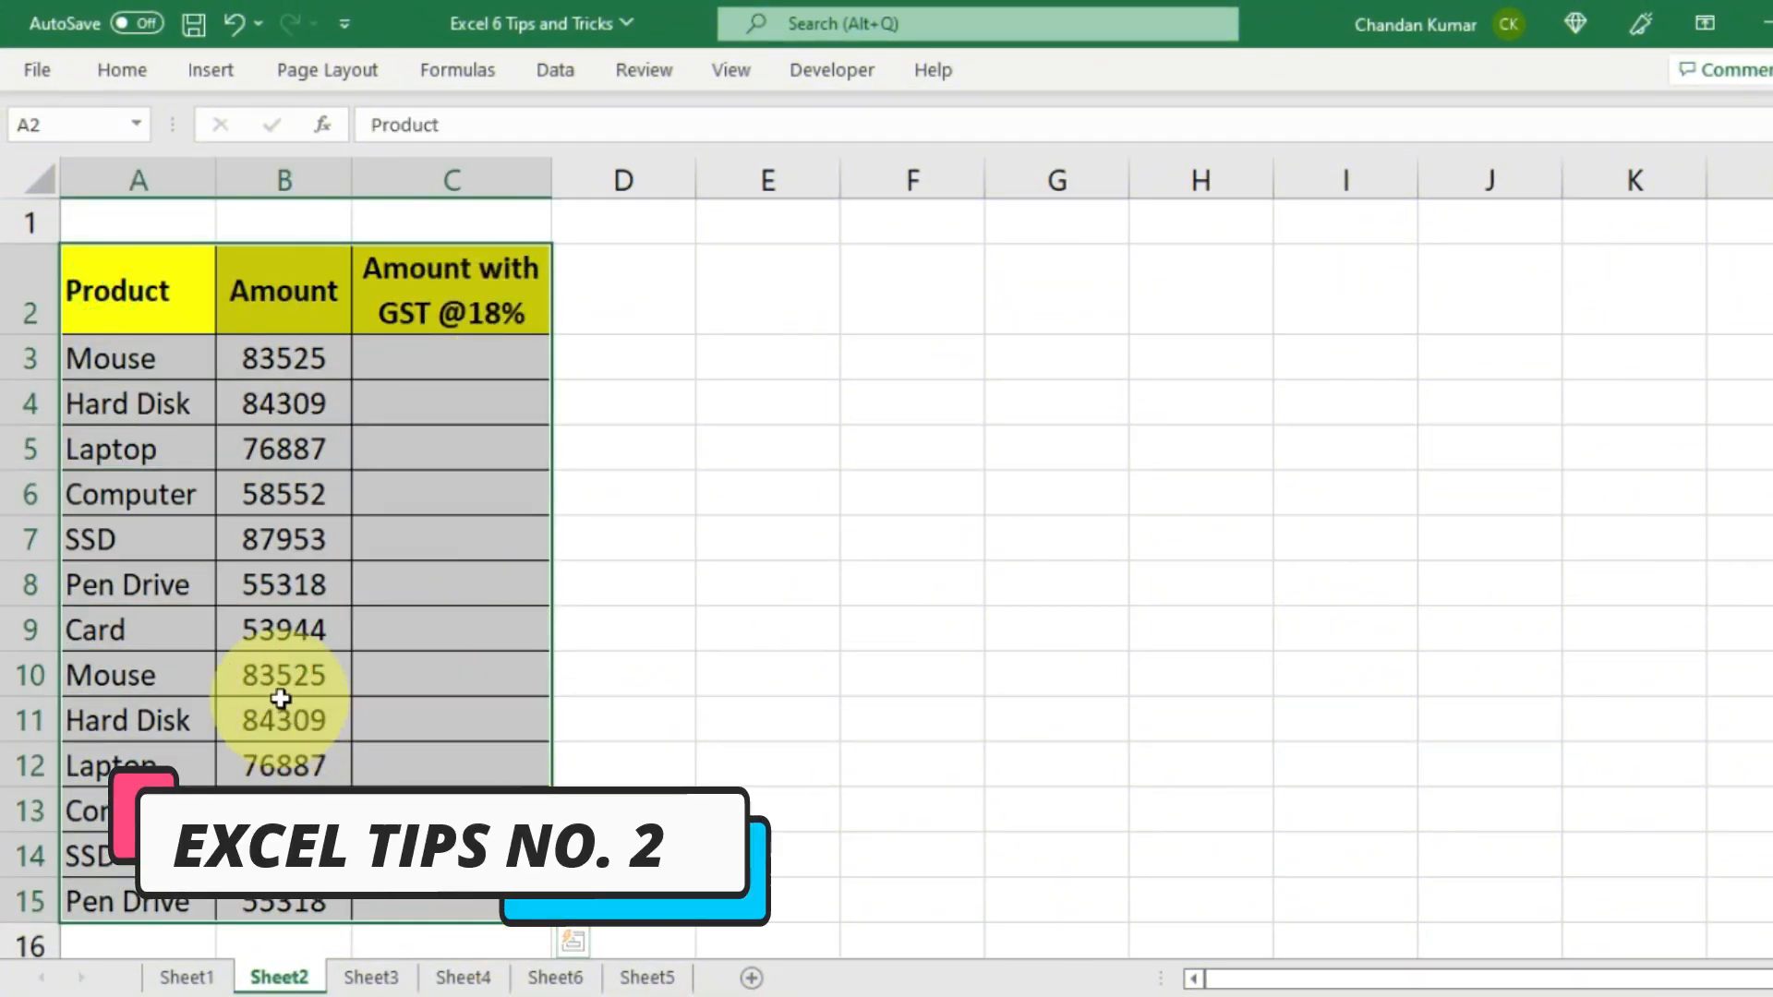
left_click(279, 697)
left_click_drag(285, 291, 284, 914)
left_click(289, 661)
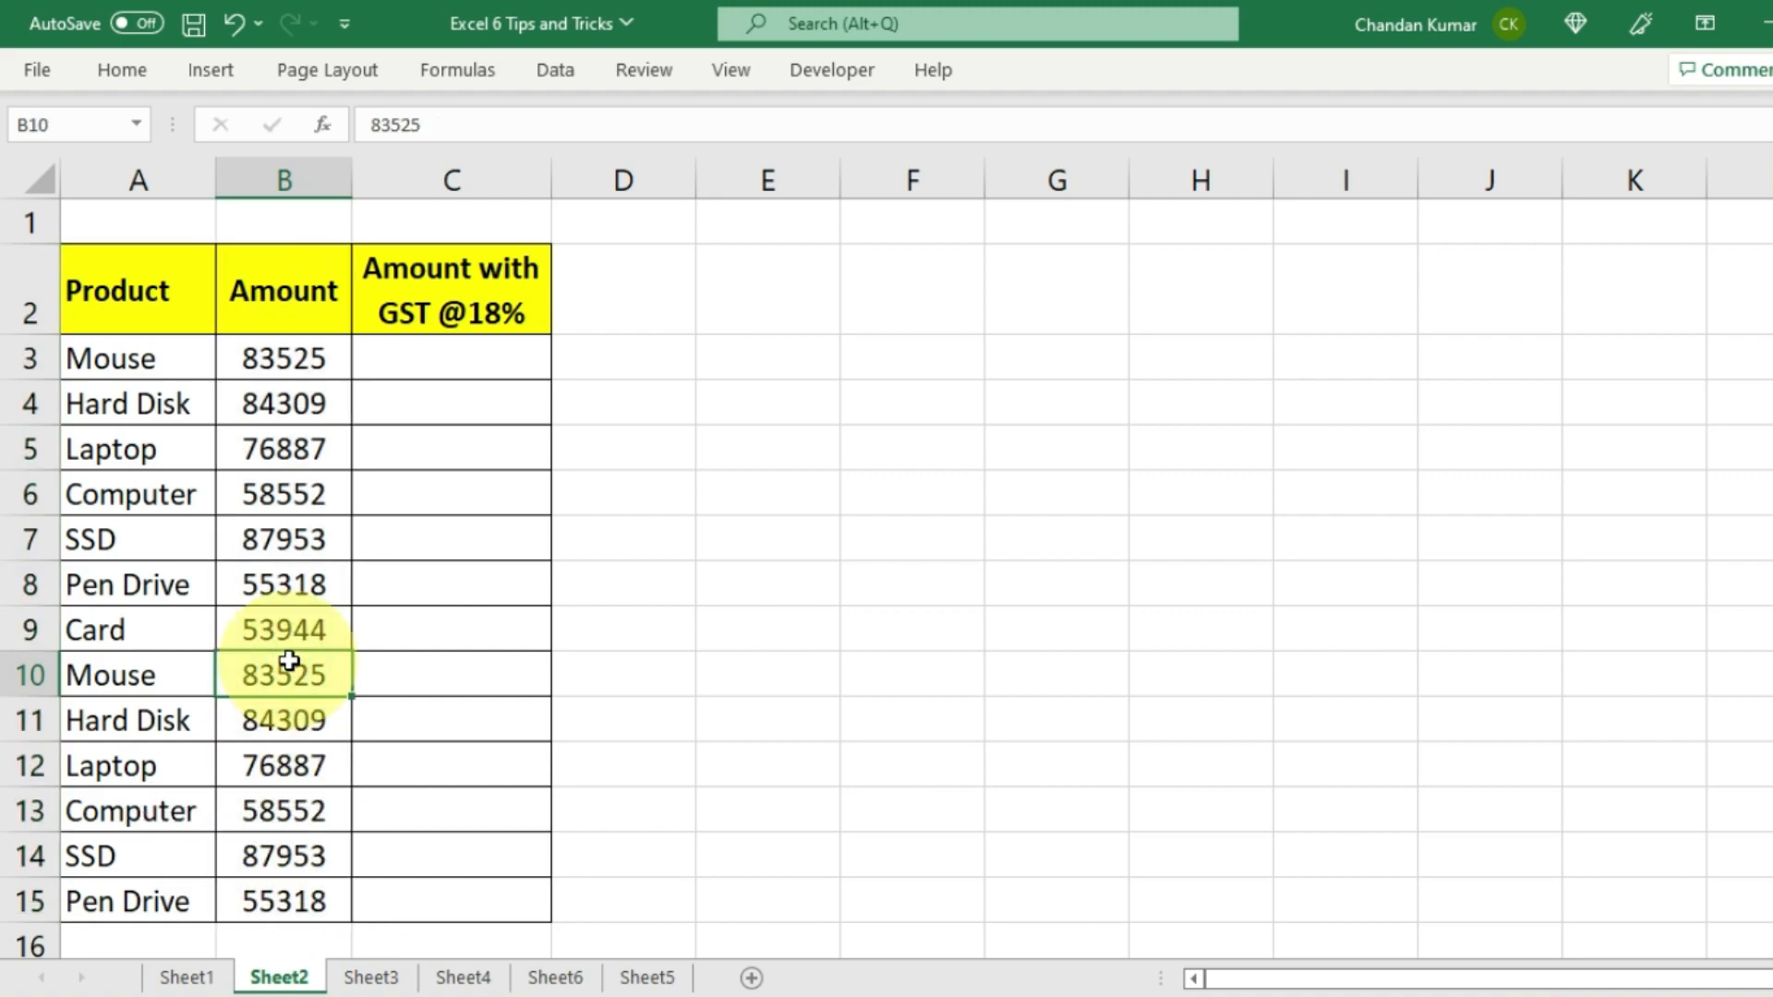
left_click_drag(443, 364, 445, 898)
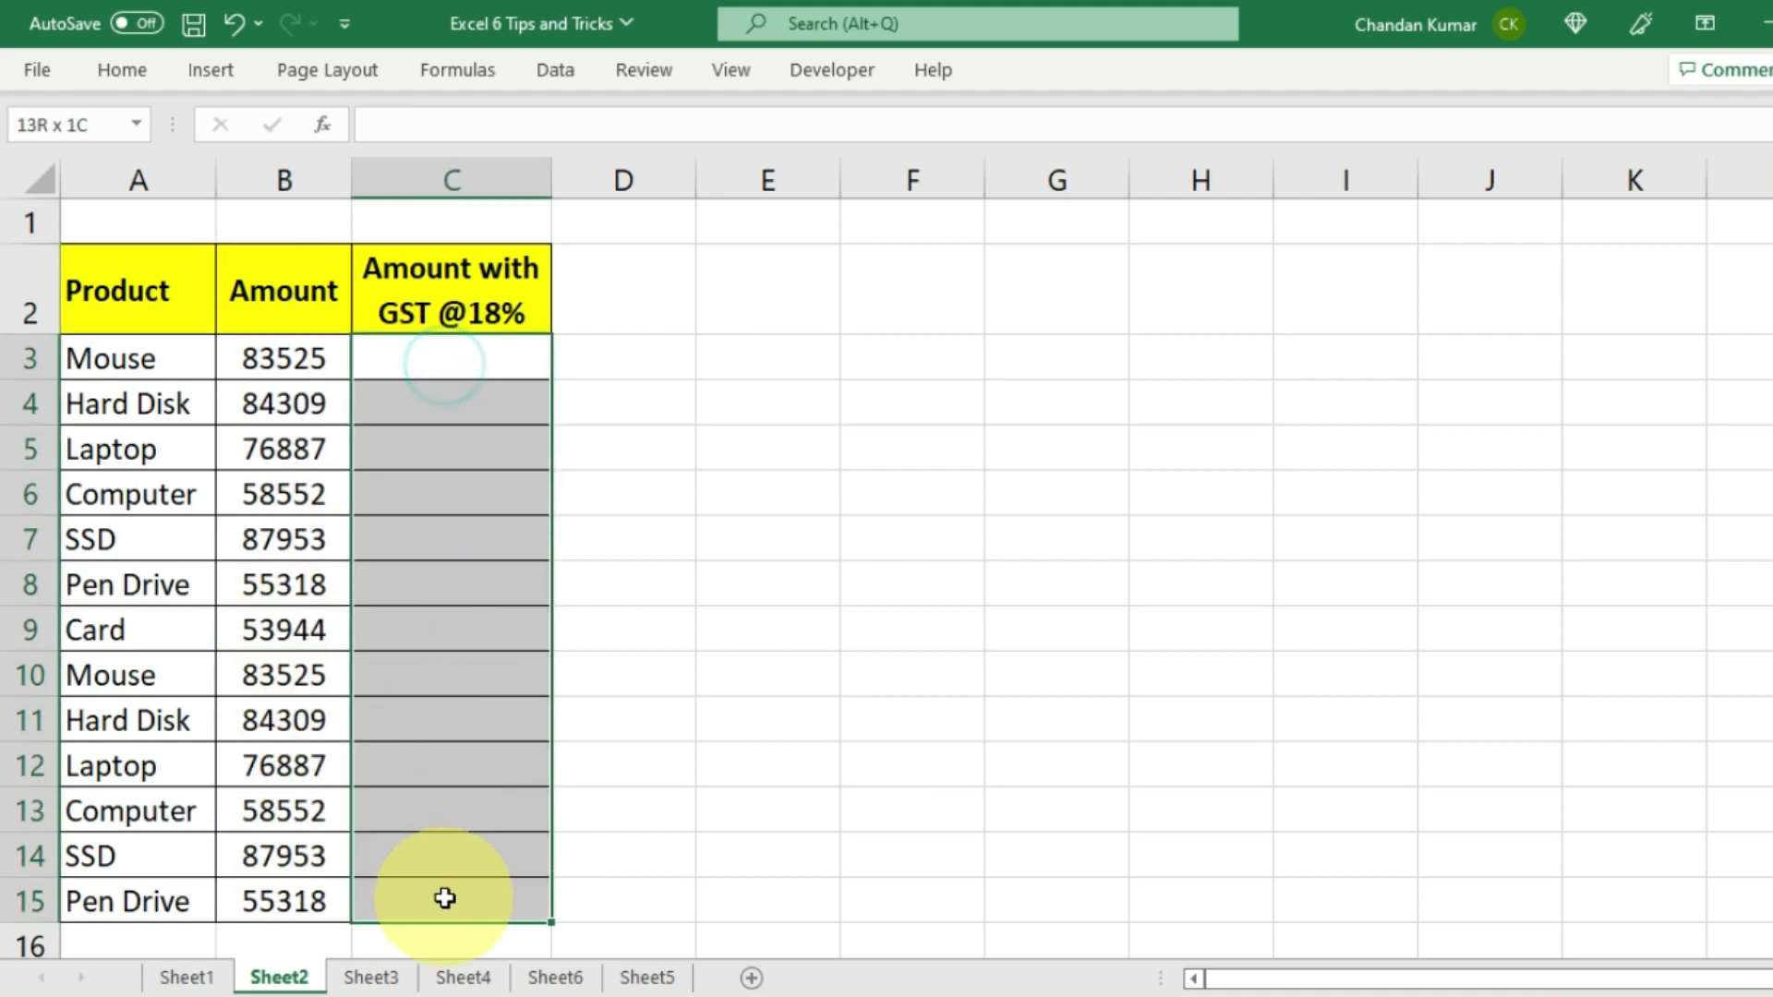
left_click(407, 305)
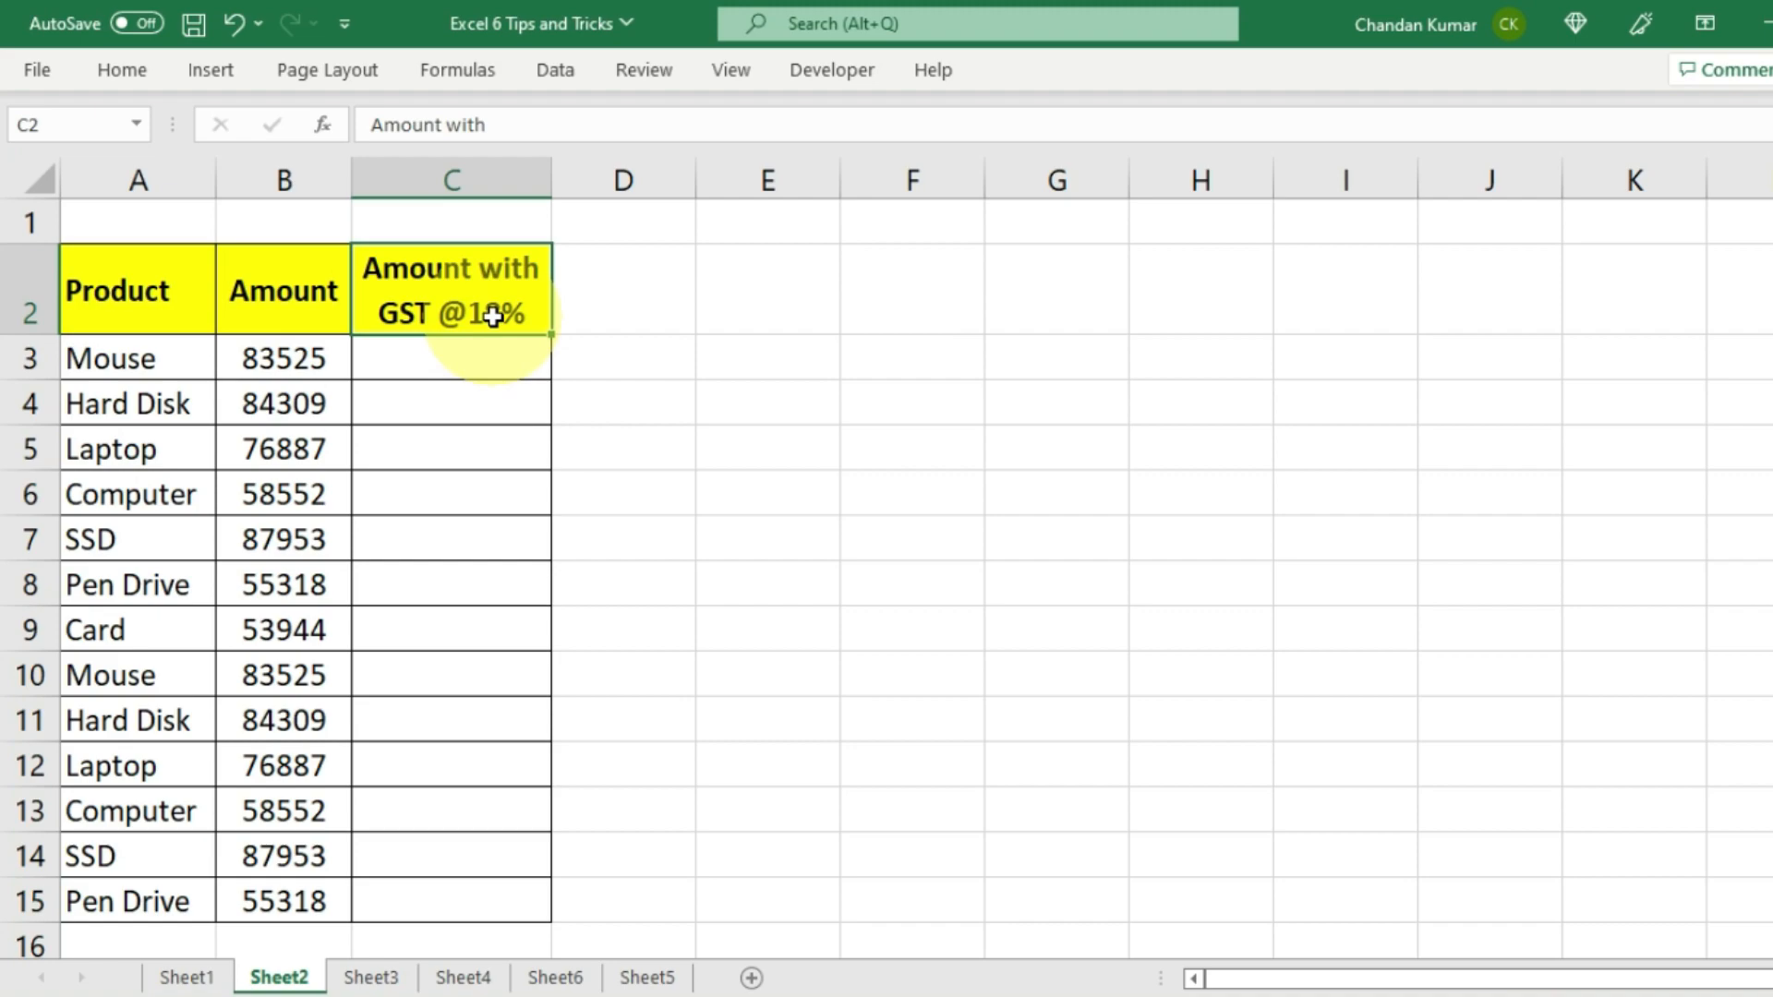
left_click_drag(293, 363, 277, 905)
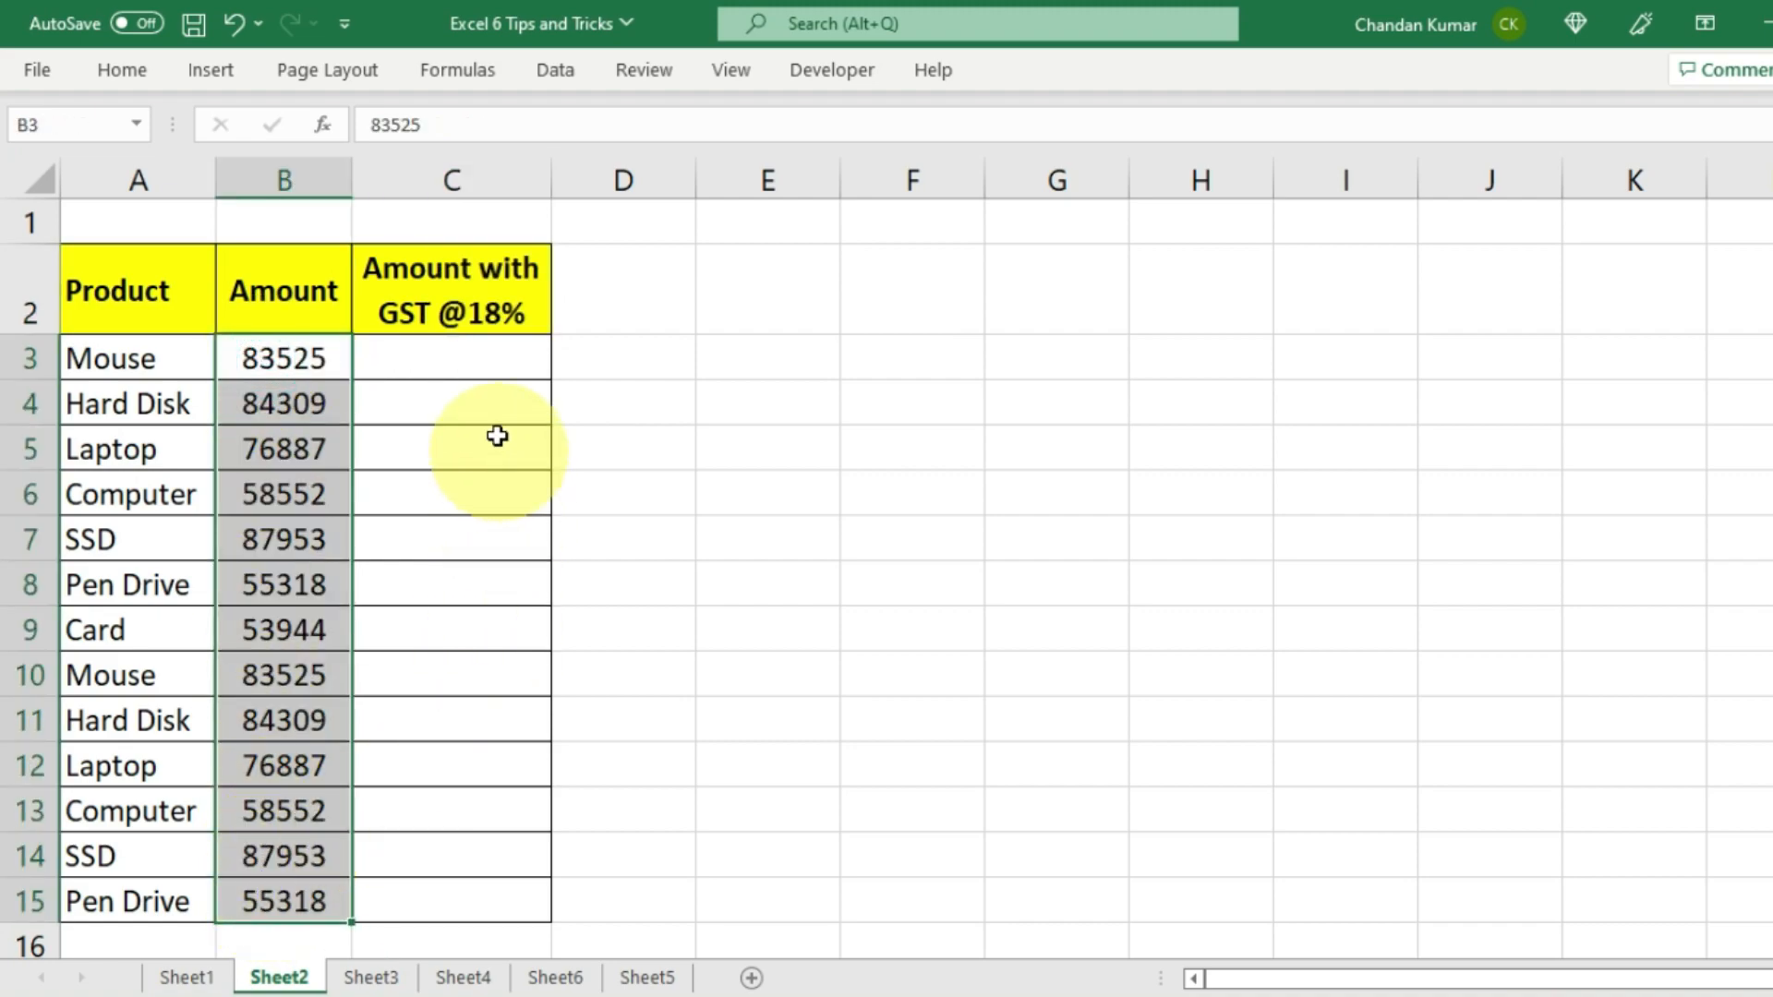
left_click_drag(462, 354, 459, 848)
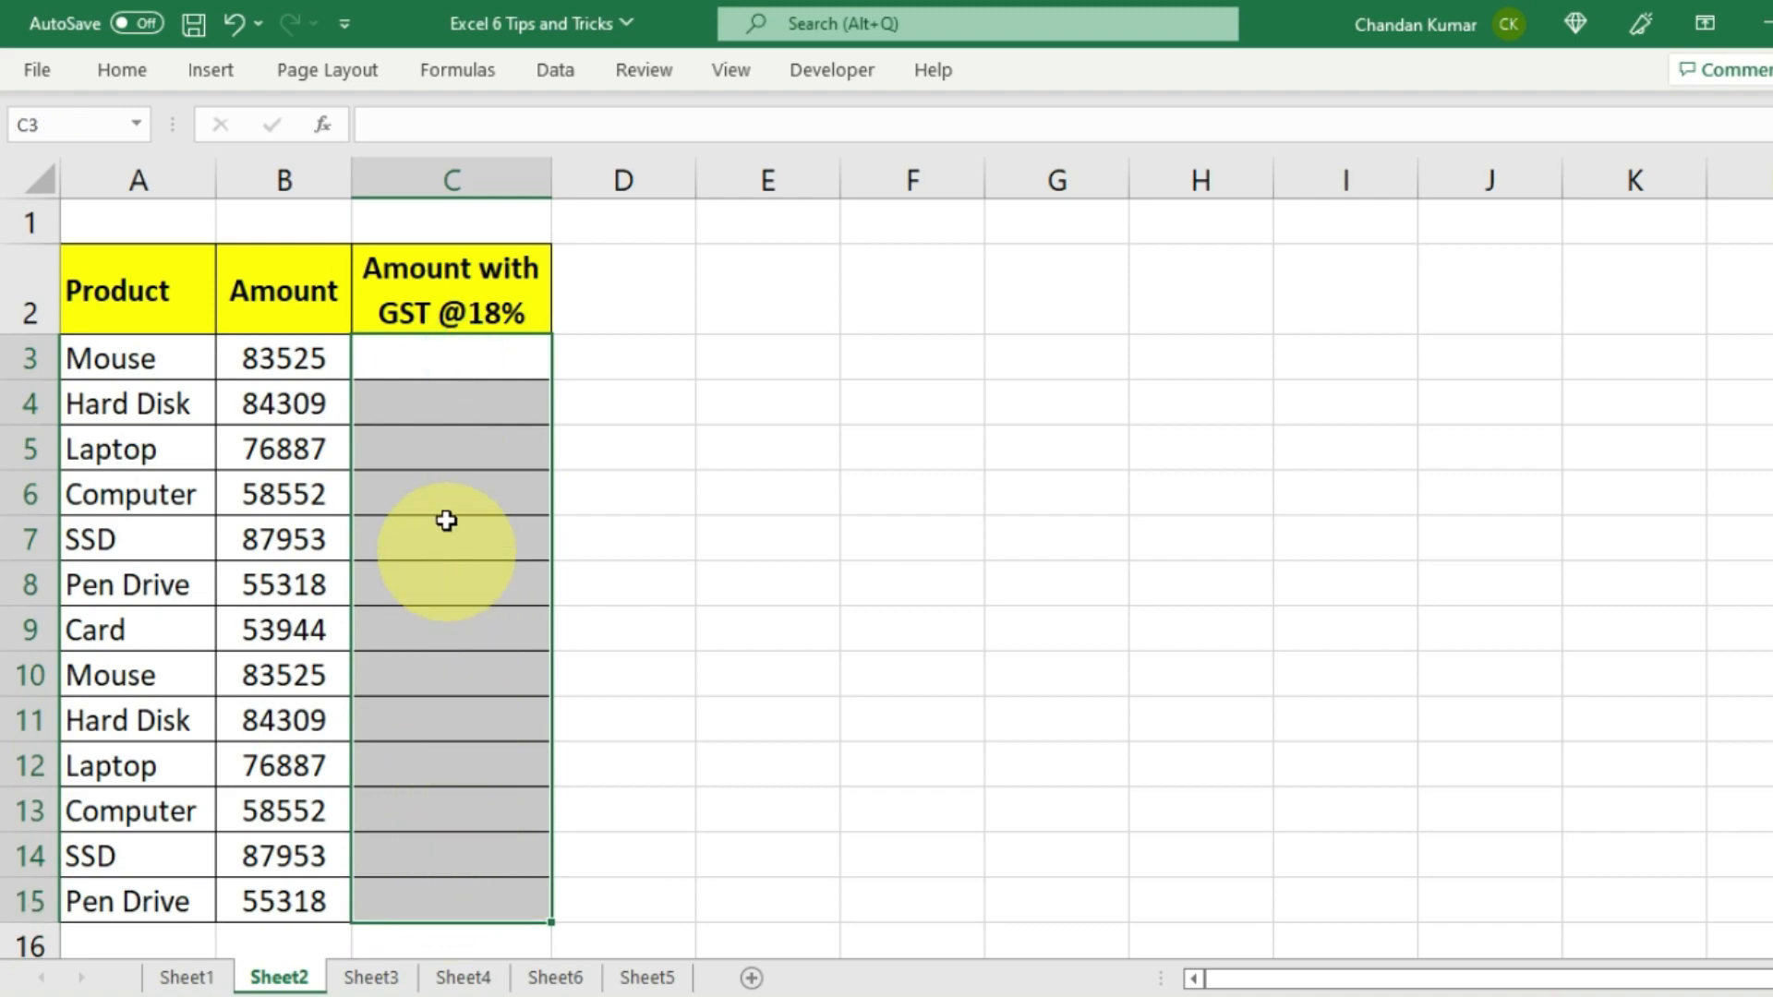
left_click(414, 362)
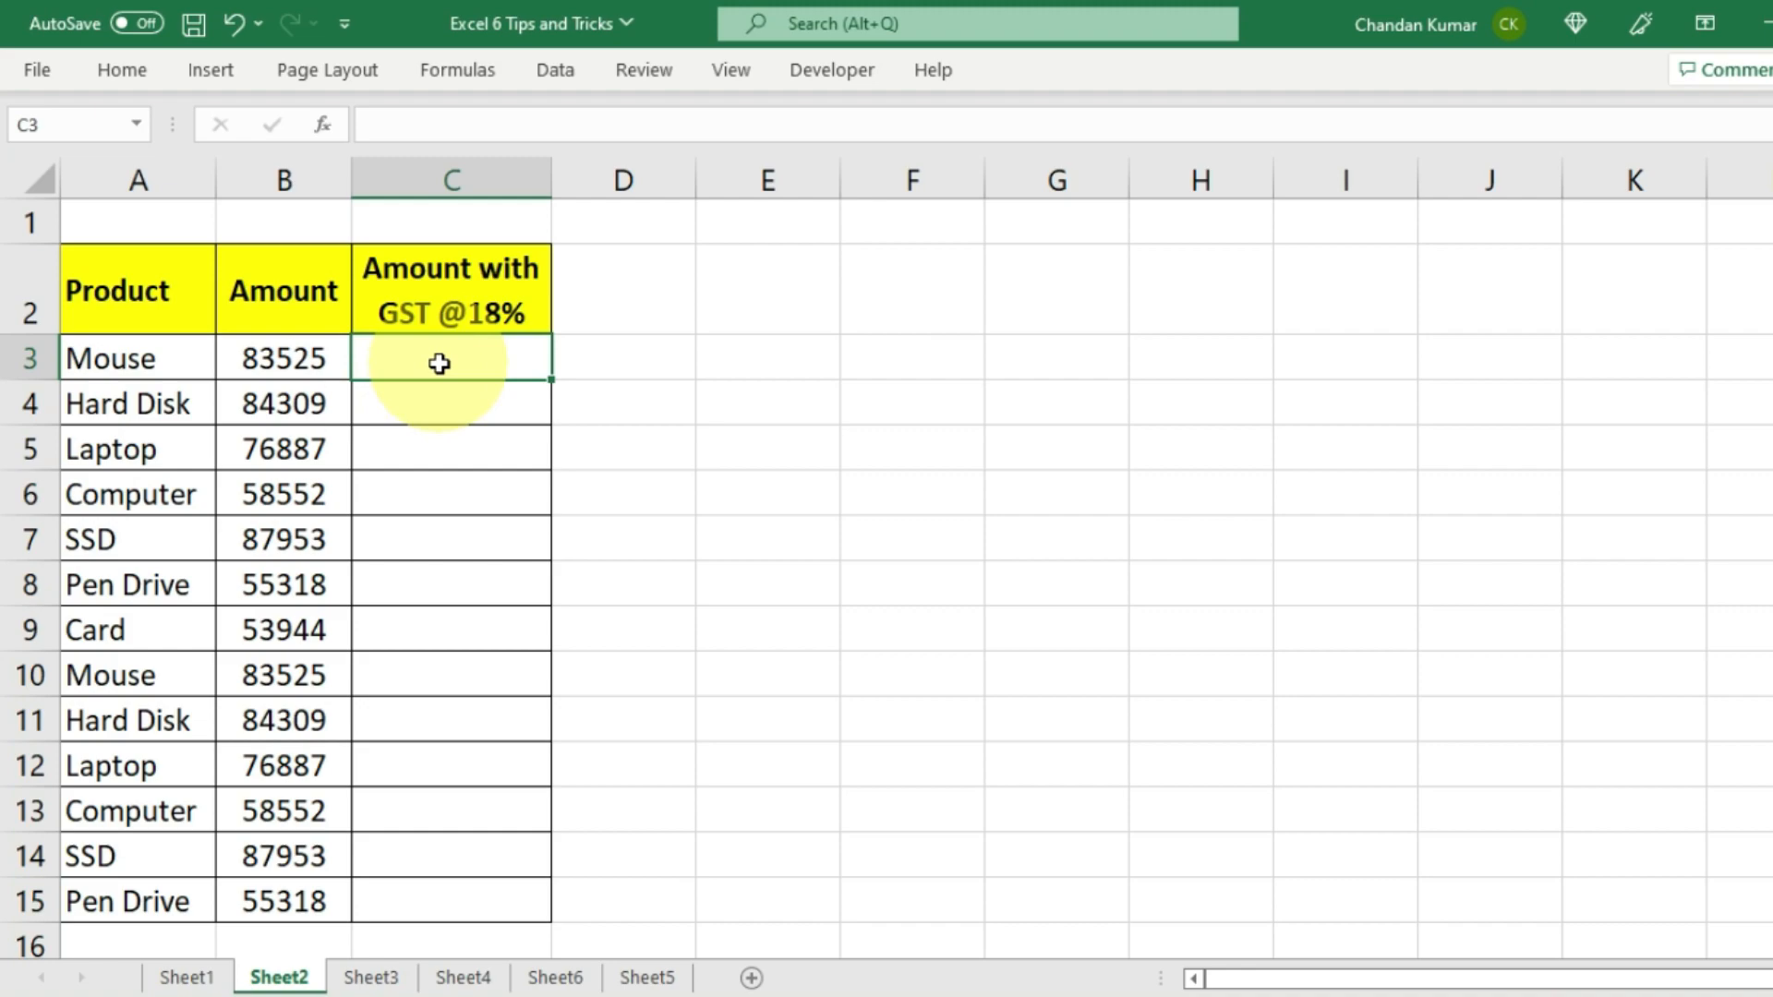
Step: Try the GST multipliers 1.18, 1.12, 1.05, 1.02 and 1.28 one after another in cell C1
left_click(407, 226)
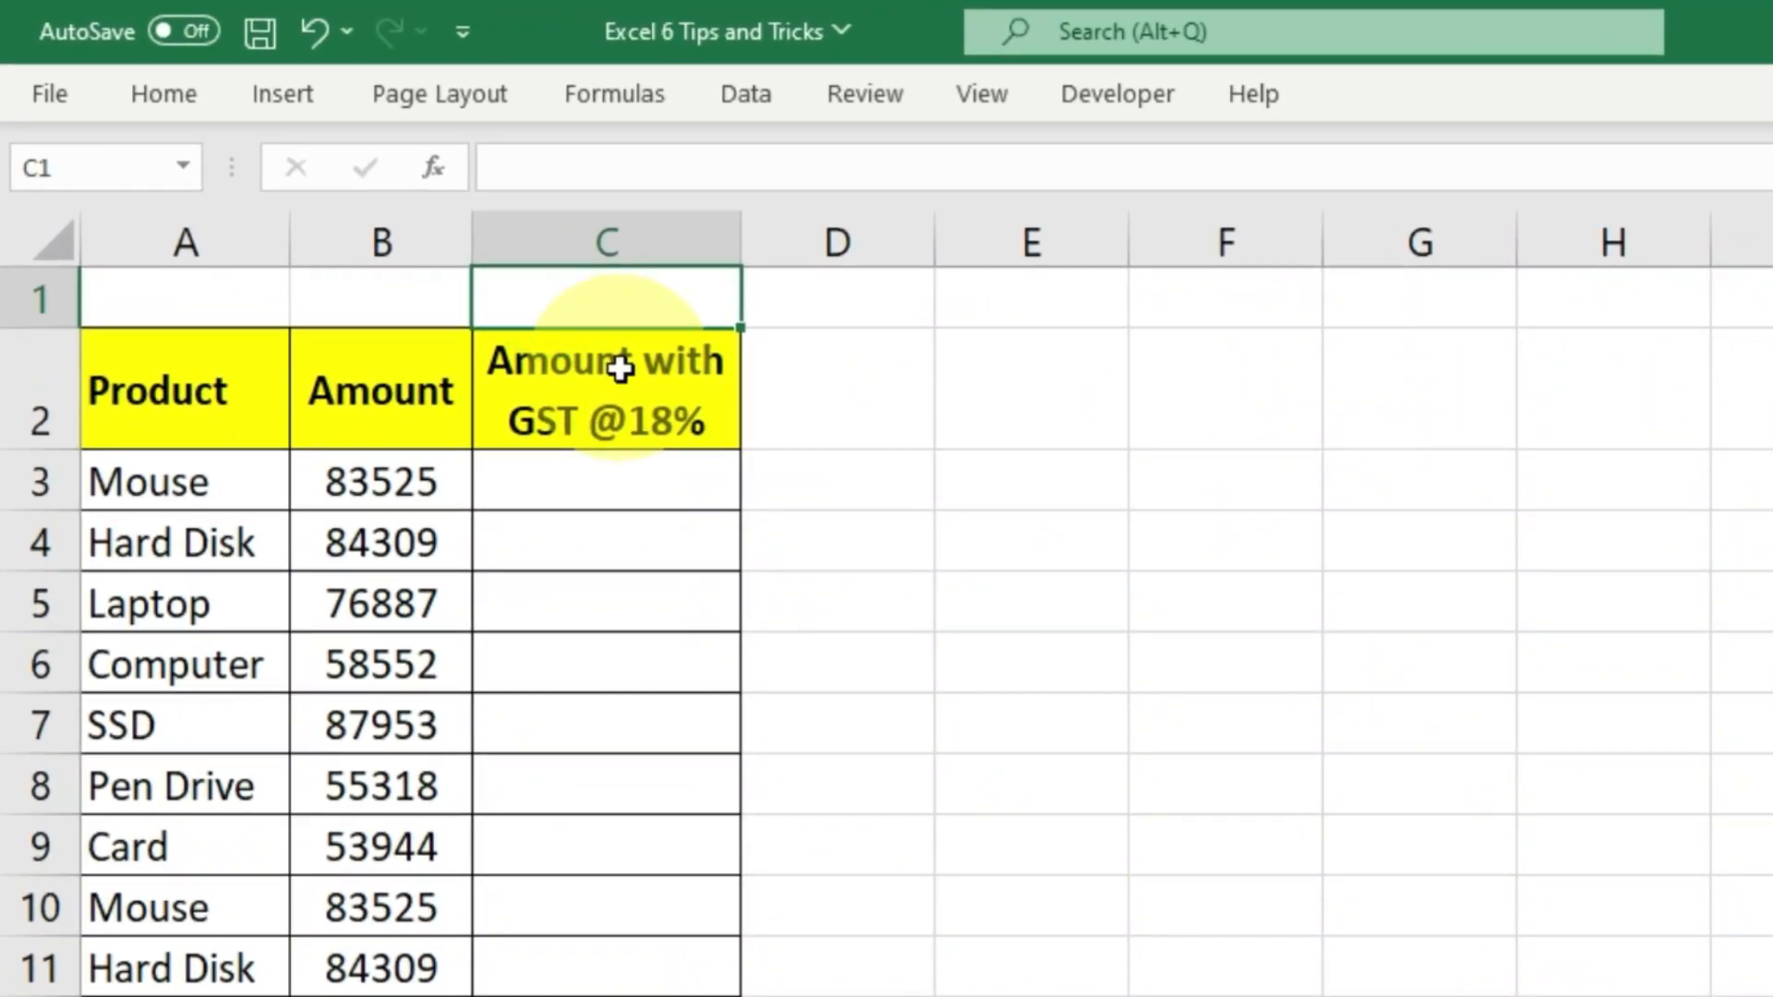
type("1.")
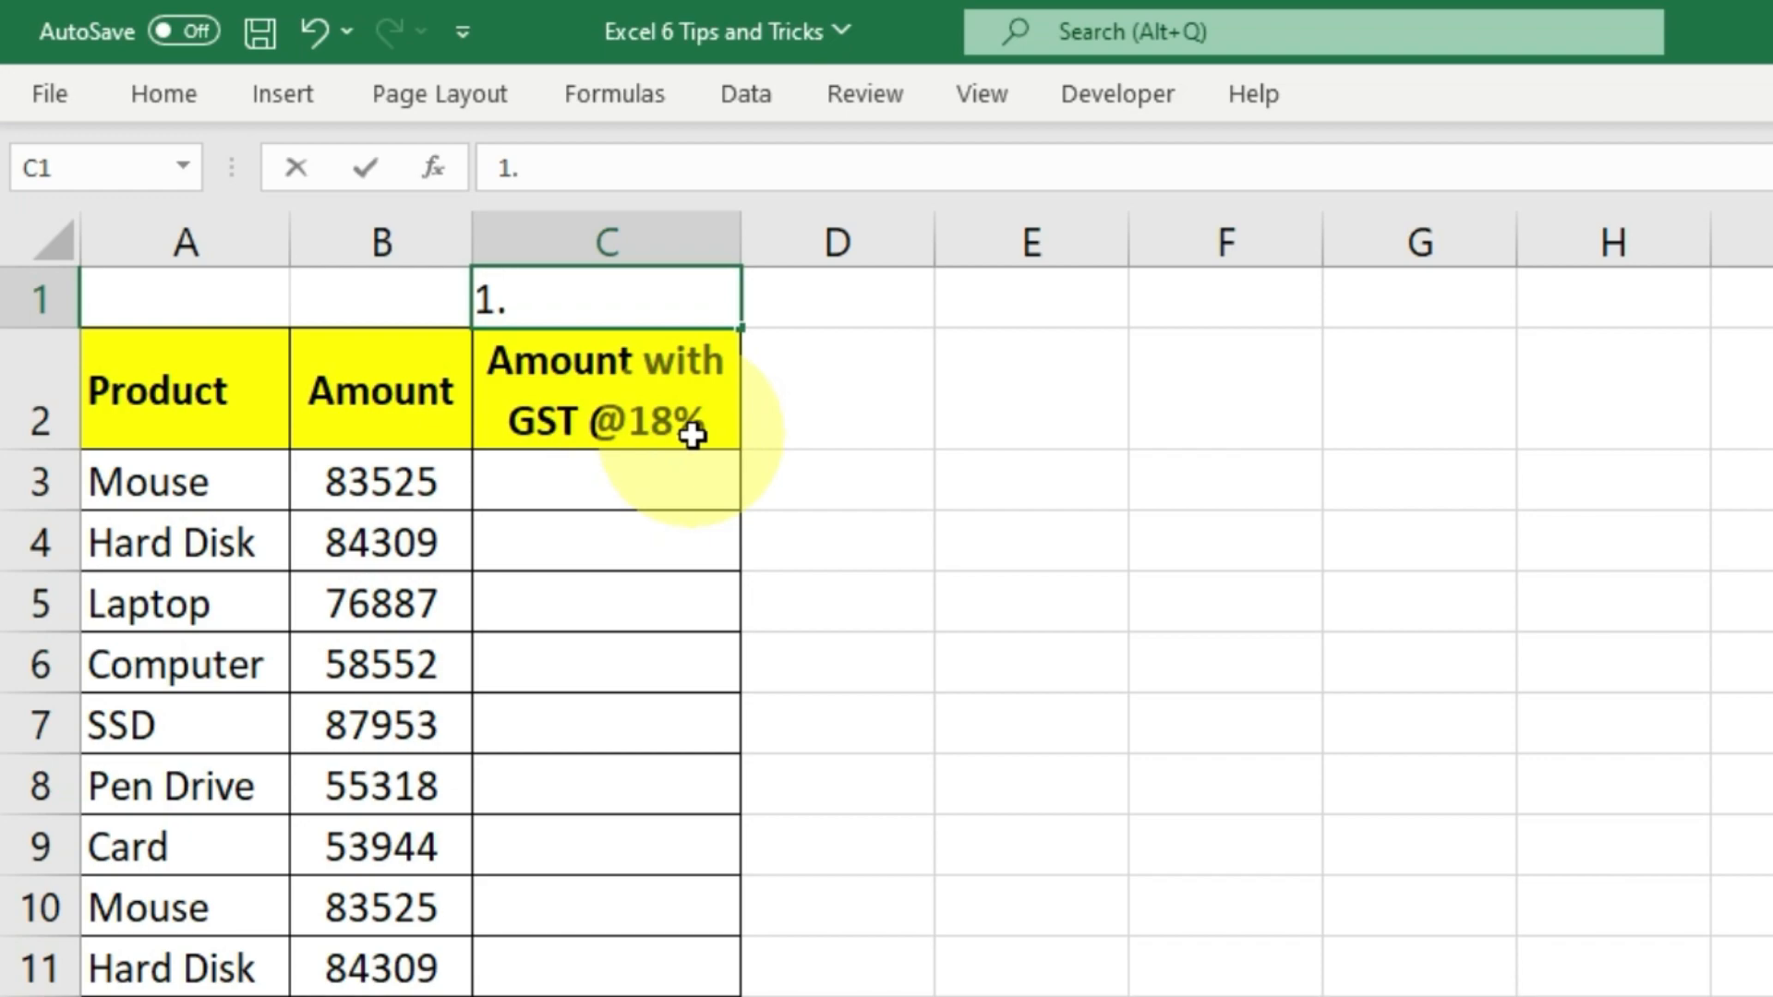
type("1")
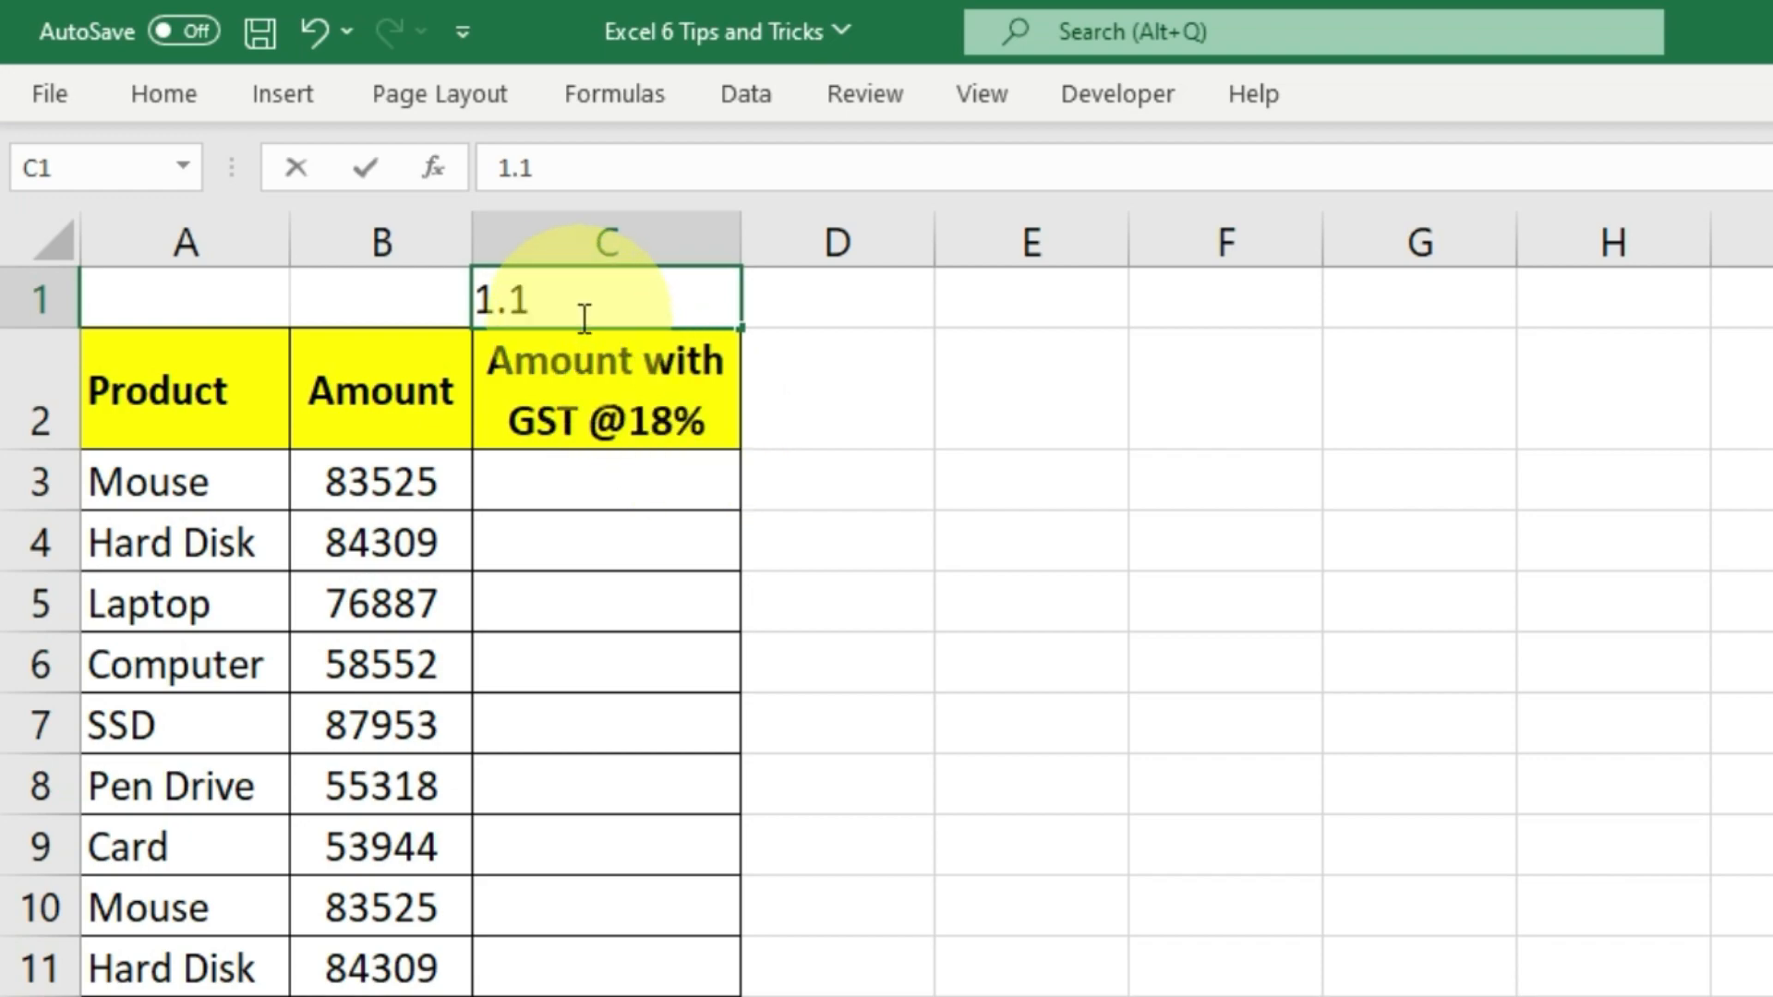
type("8")
key("BackSpace")
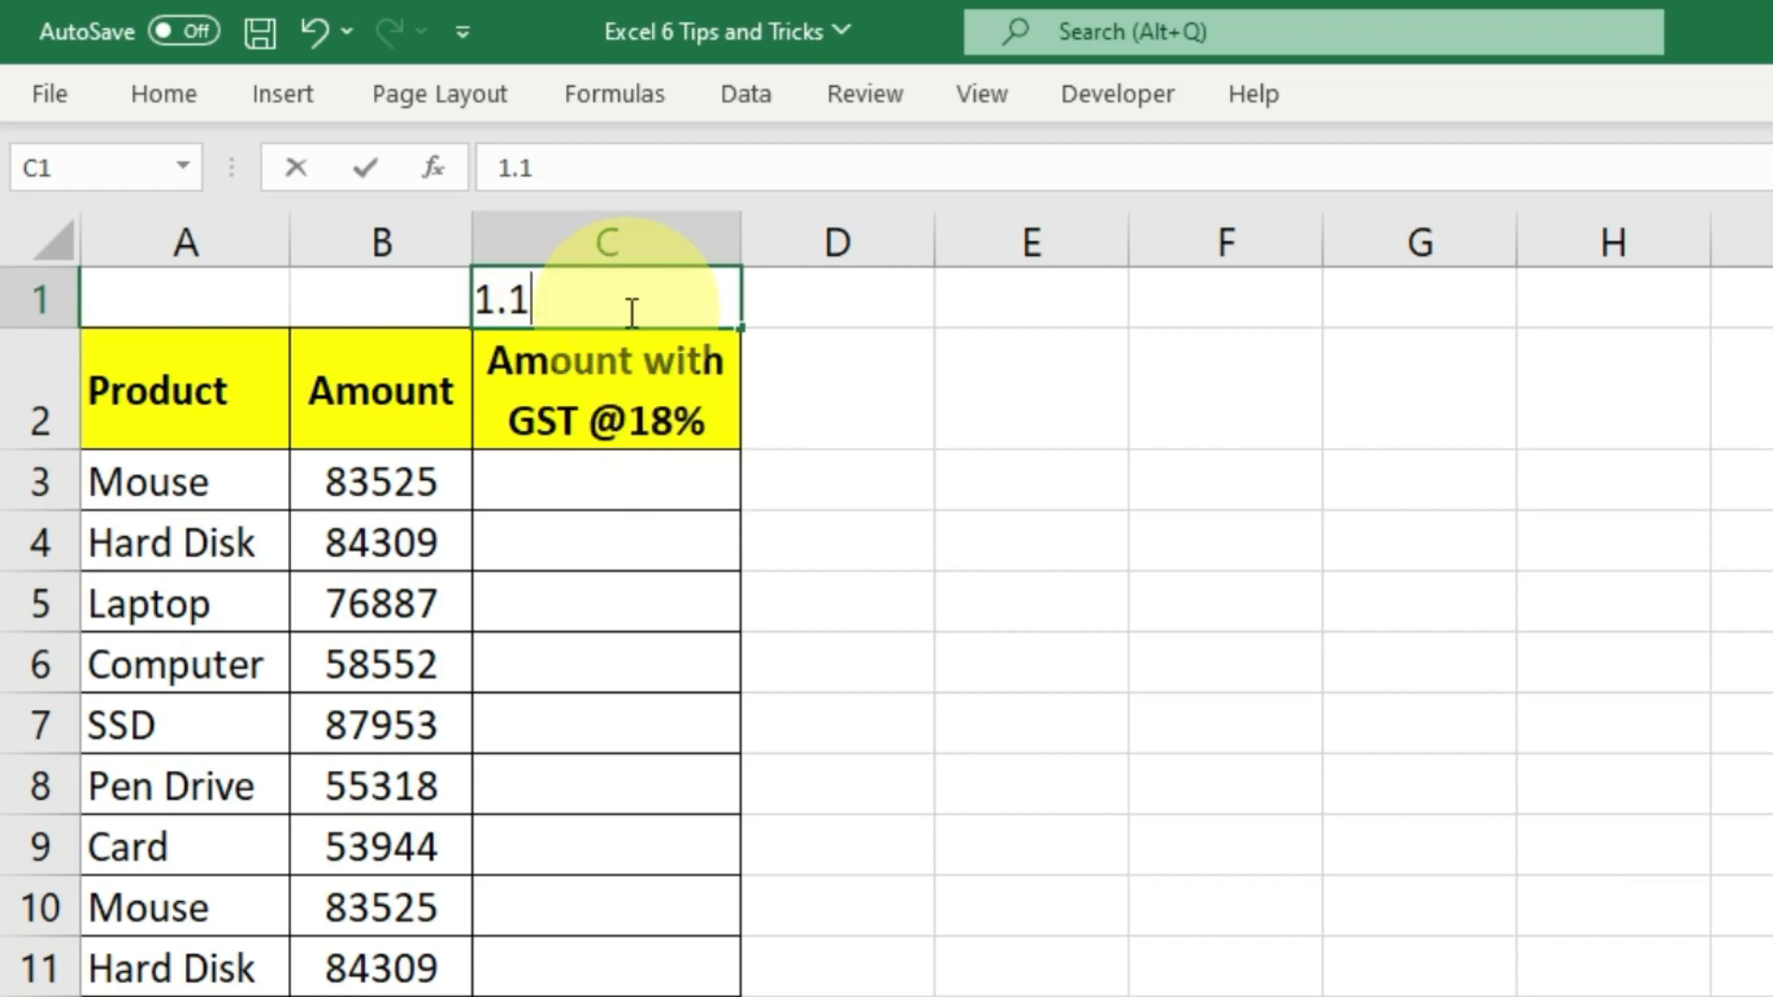
type("2")
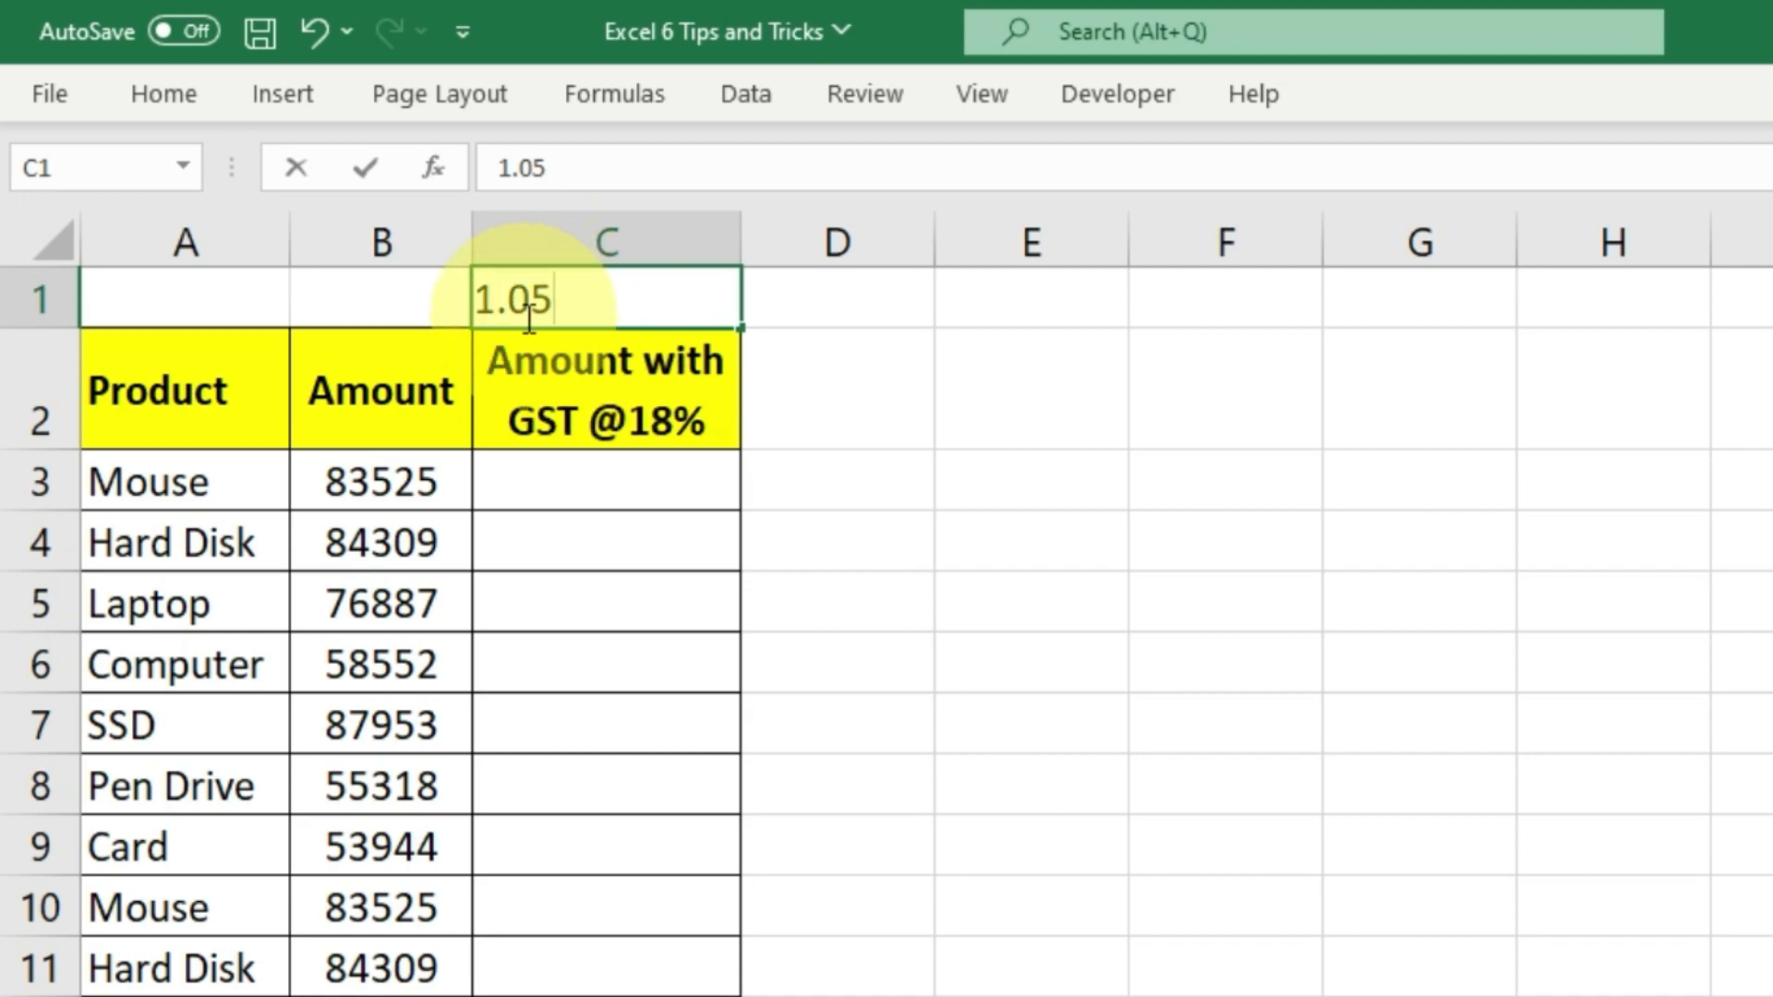
key("BackSpace")
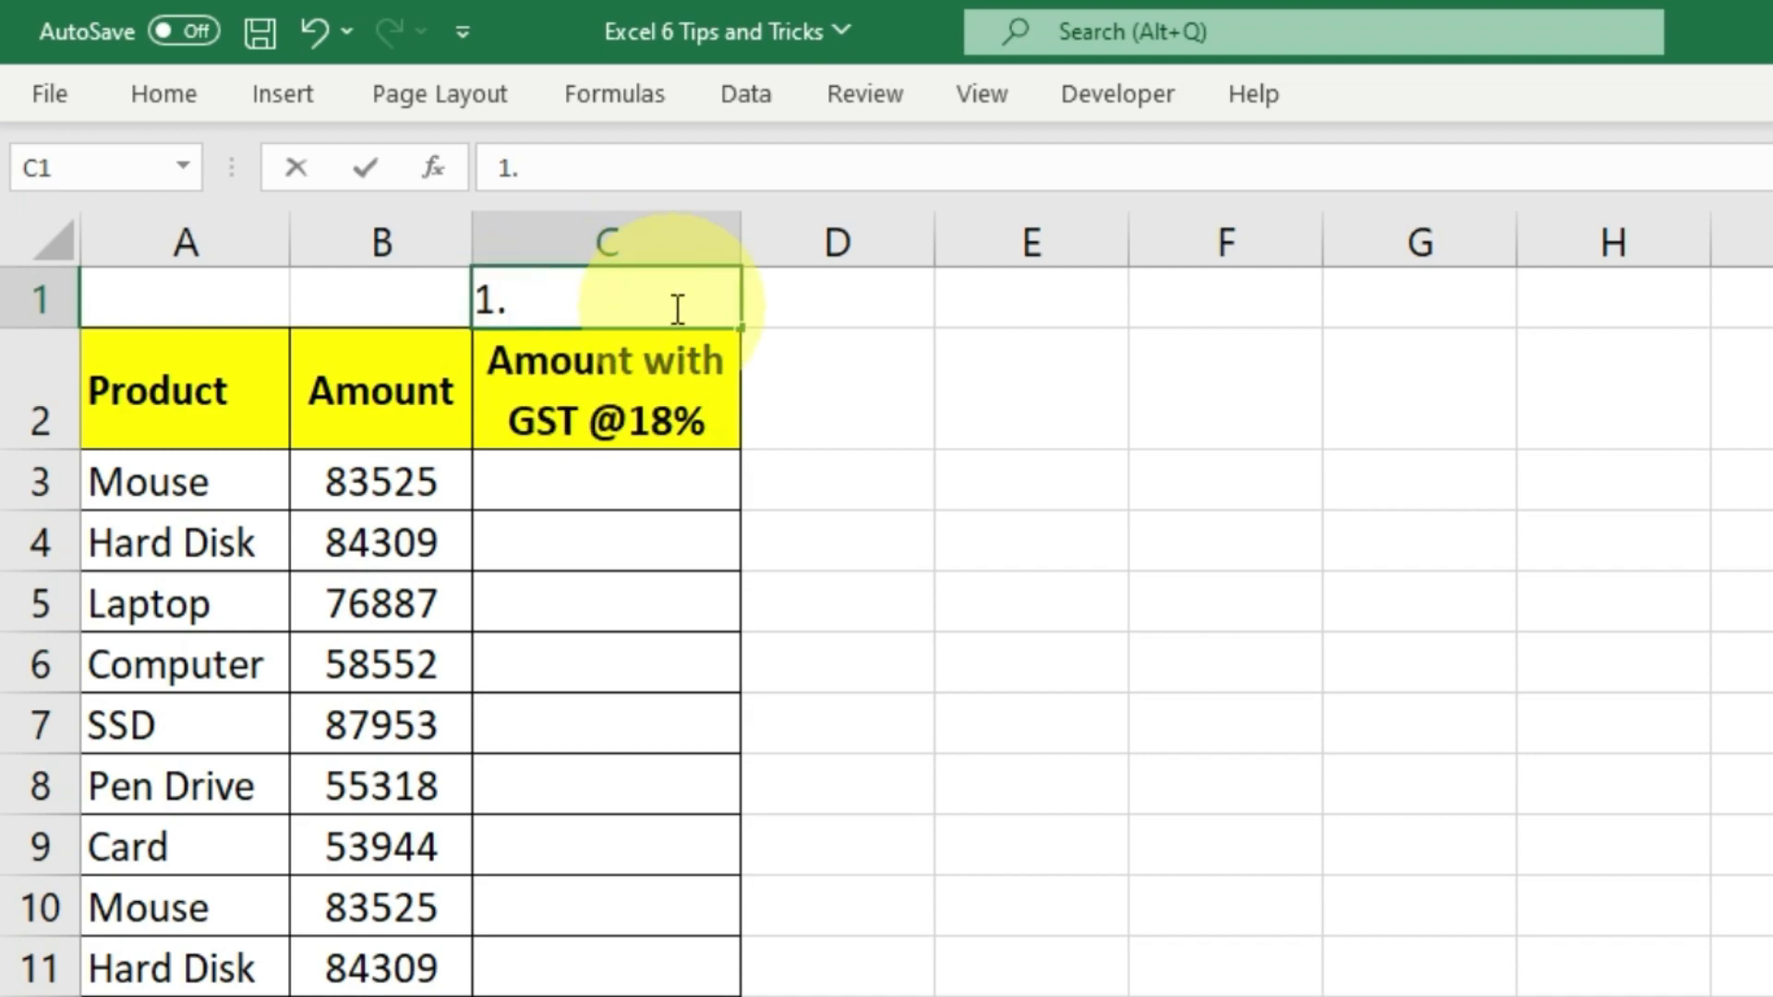
type("02")
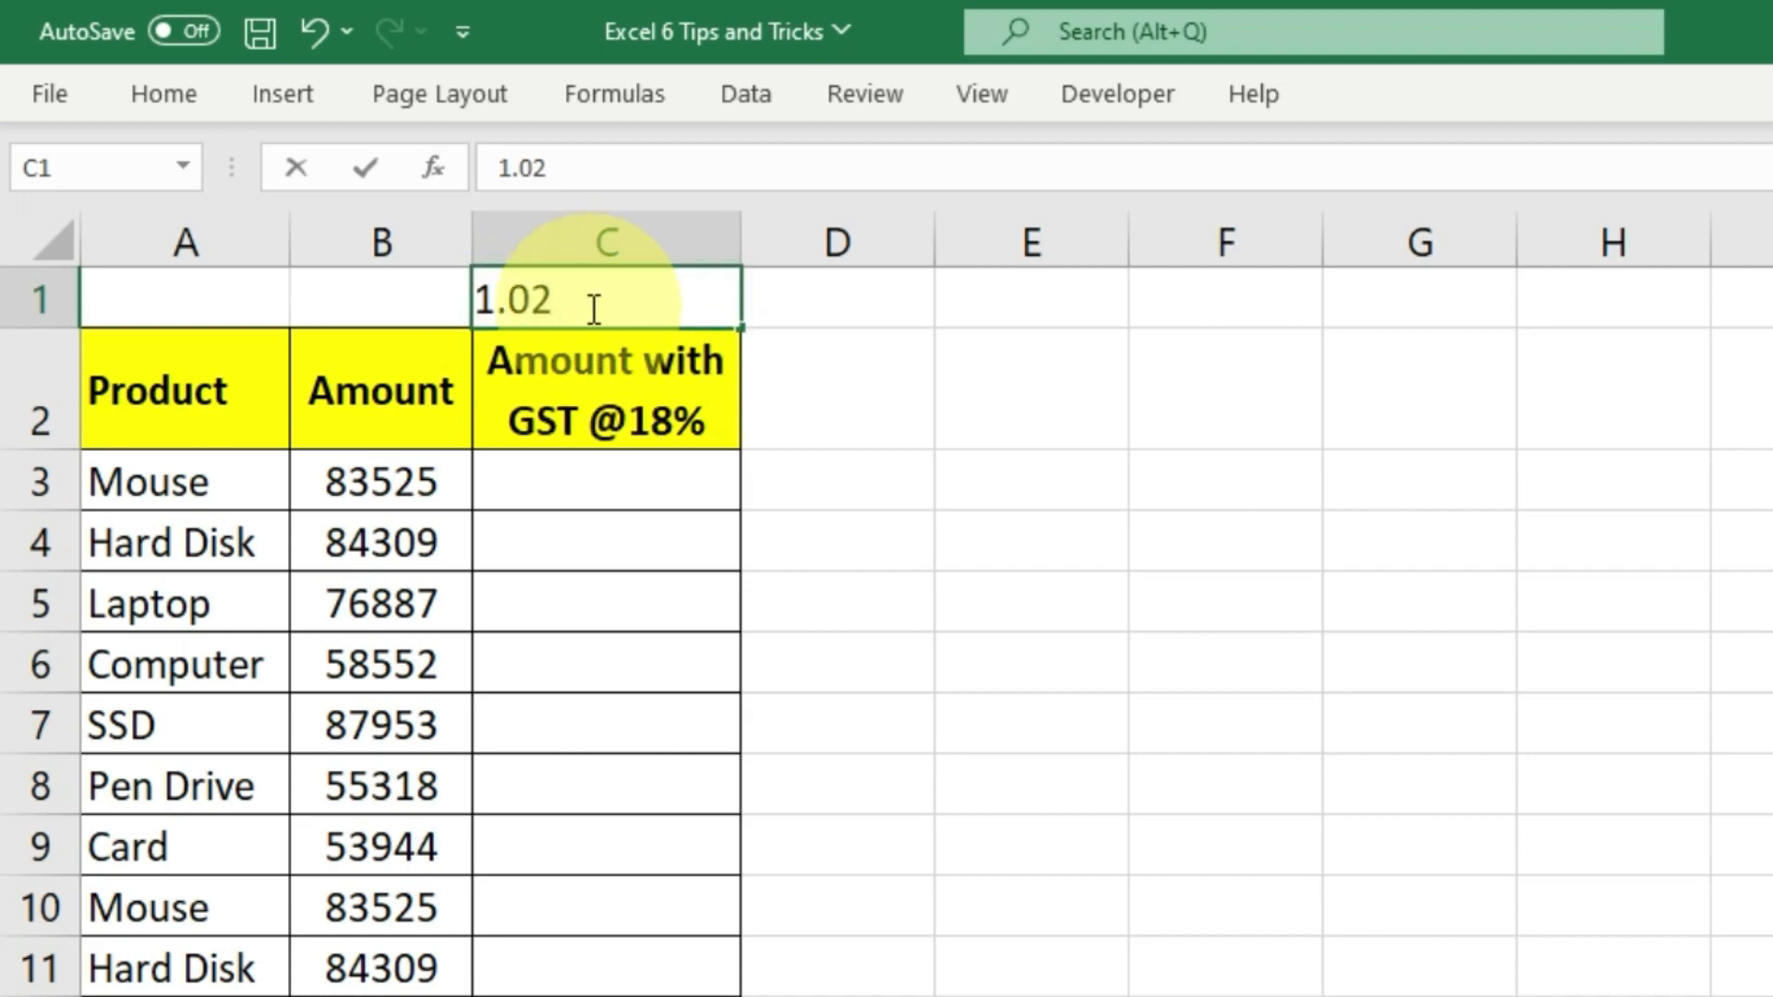
key("BackSpace")
key("BackSpace")
type("18")
key("BackSpace")
type("28")
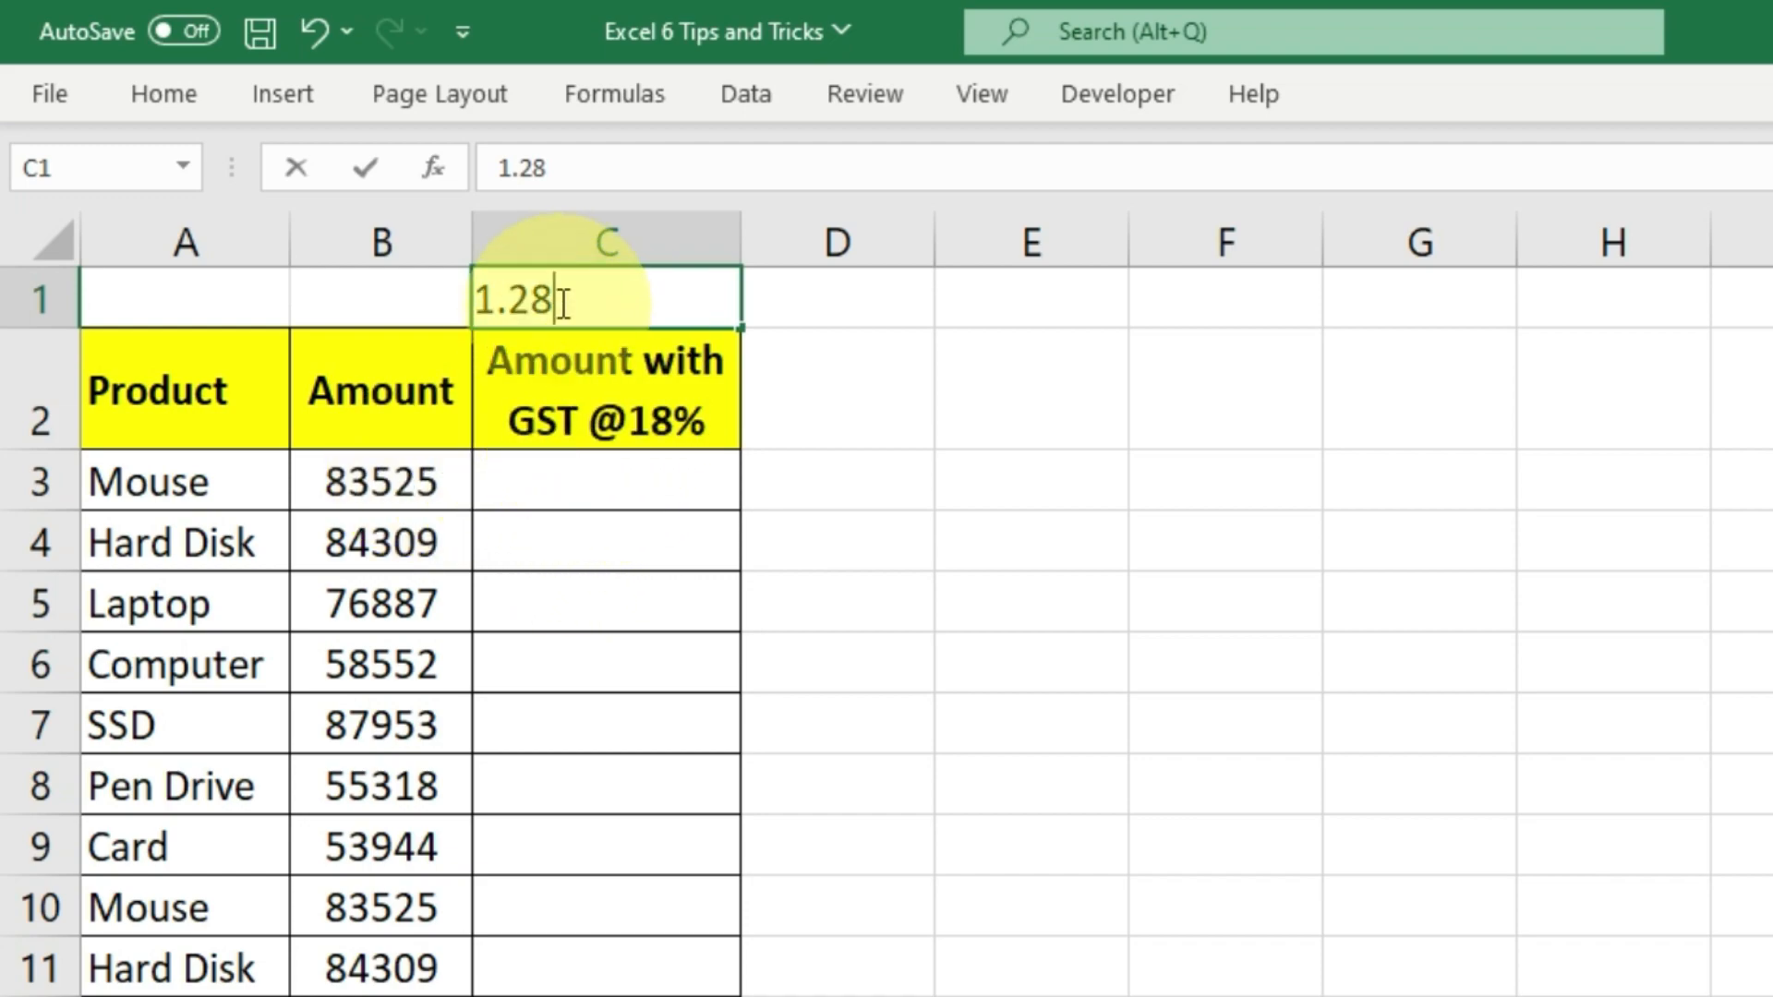
key("BackSpace")
key("BackSpace")
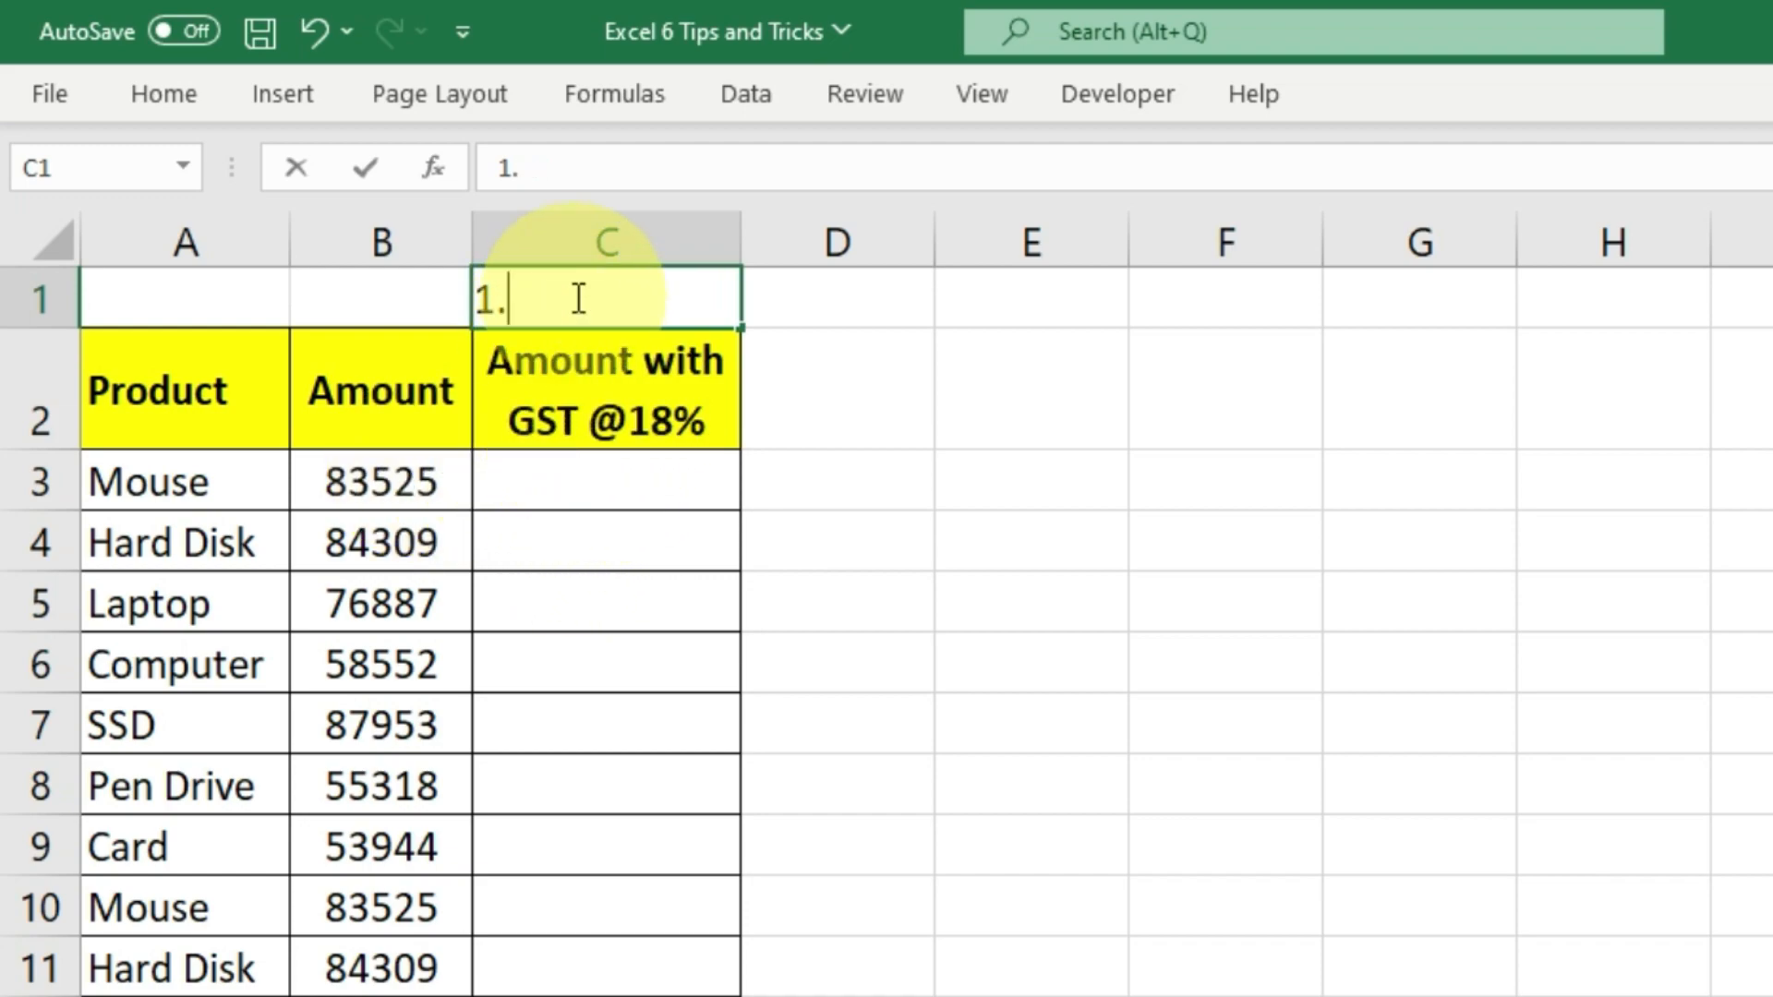
Step: Set the GST multiplier in cell C1 to 1.18
type("18")
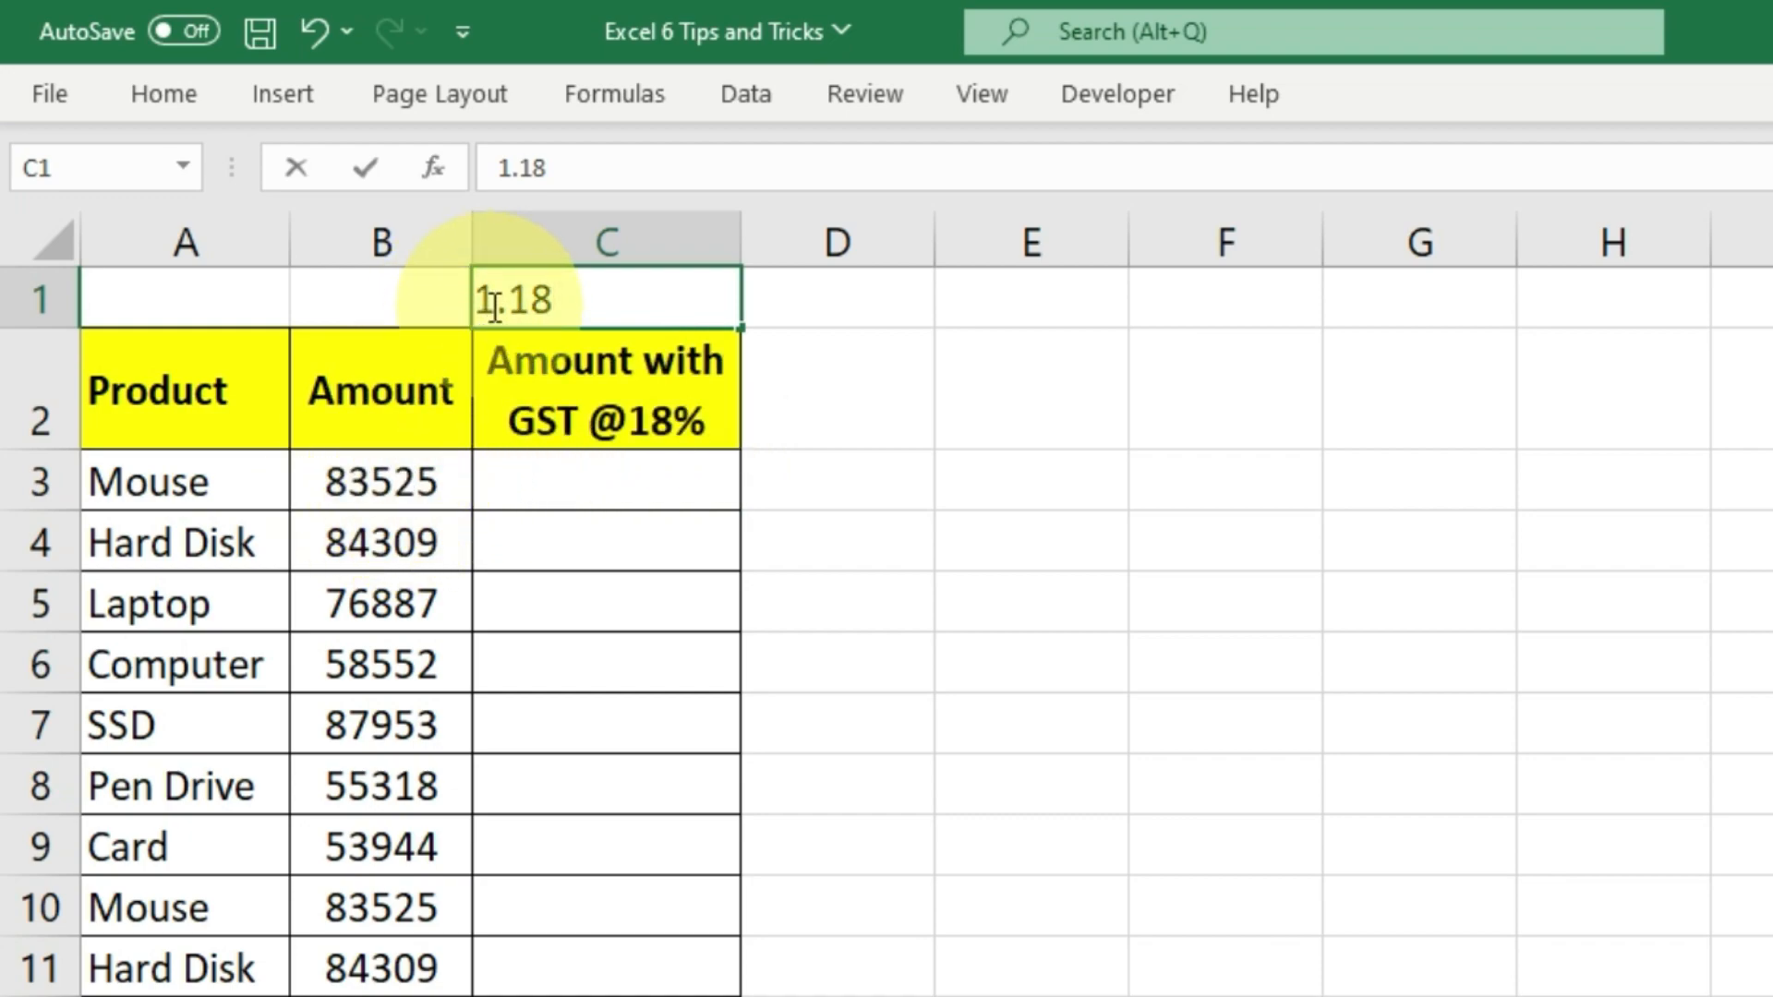
key("Return")
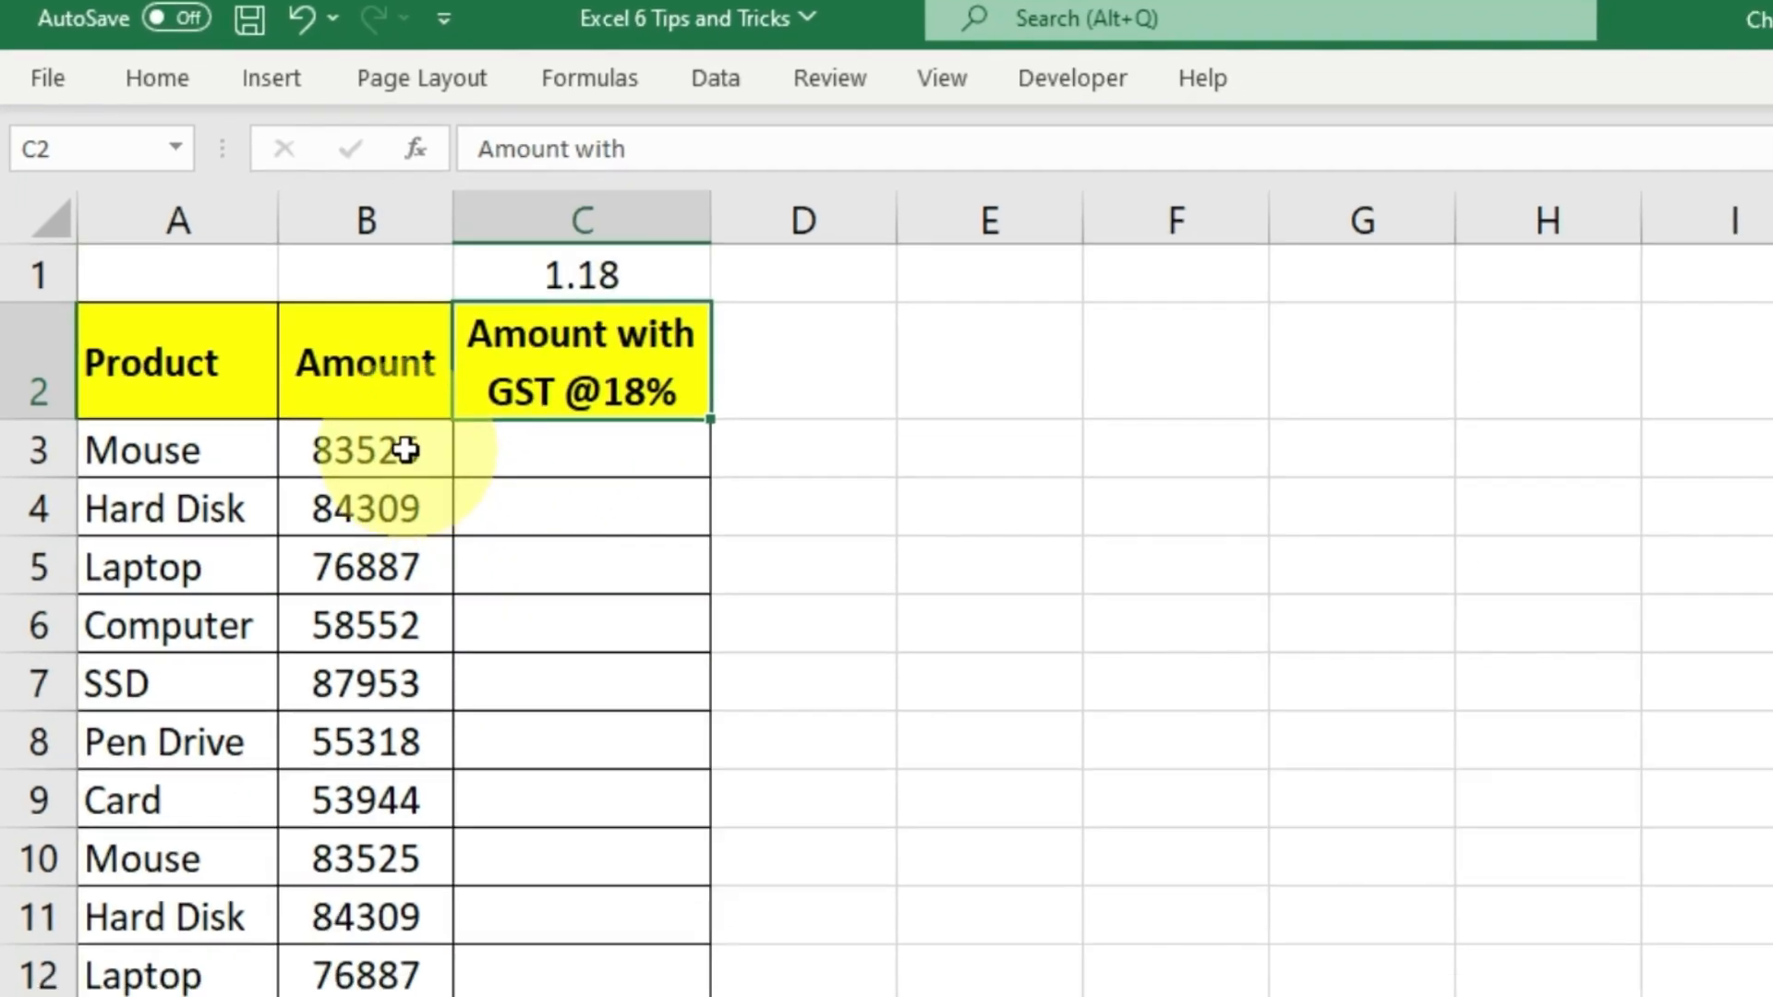
left_click_drag(317, 333, 322, 935)
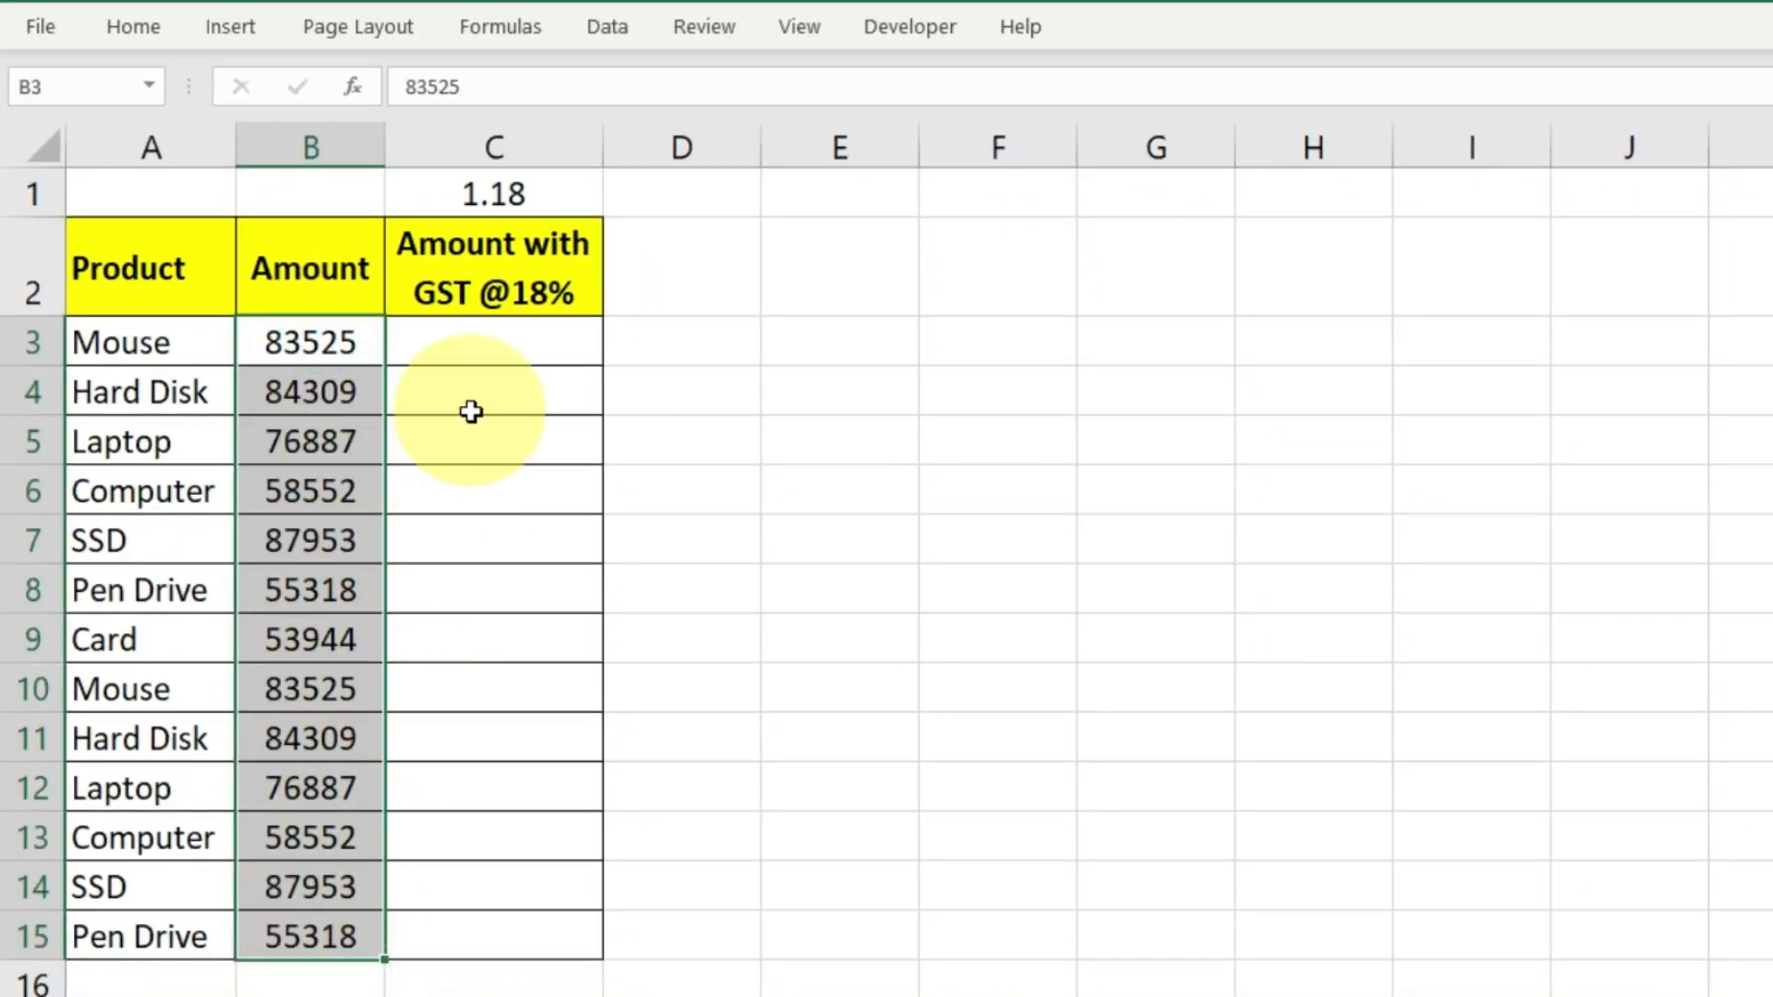
key("ctrl+c")
left_click(483, 344)
key("ctrl+v")
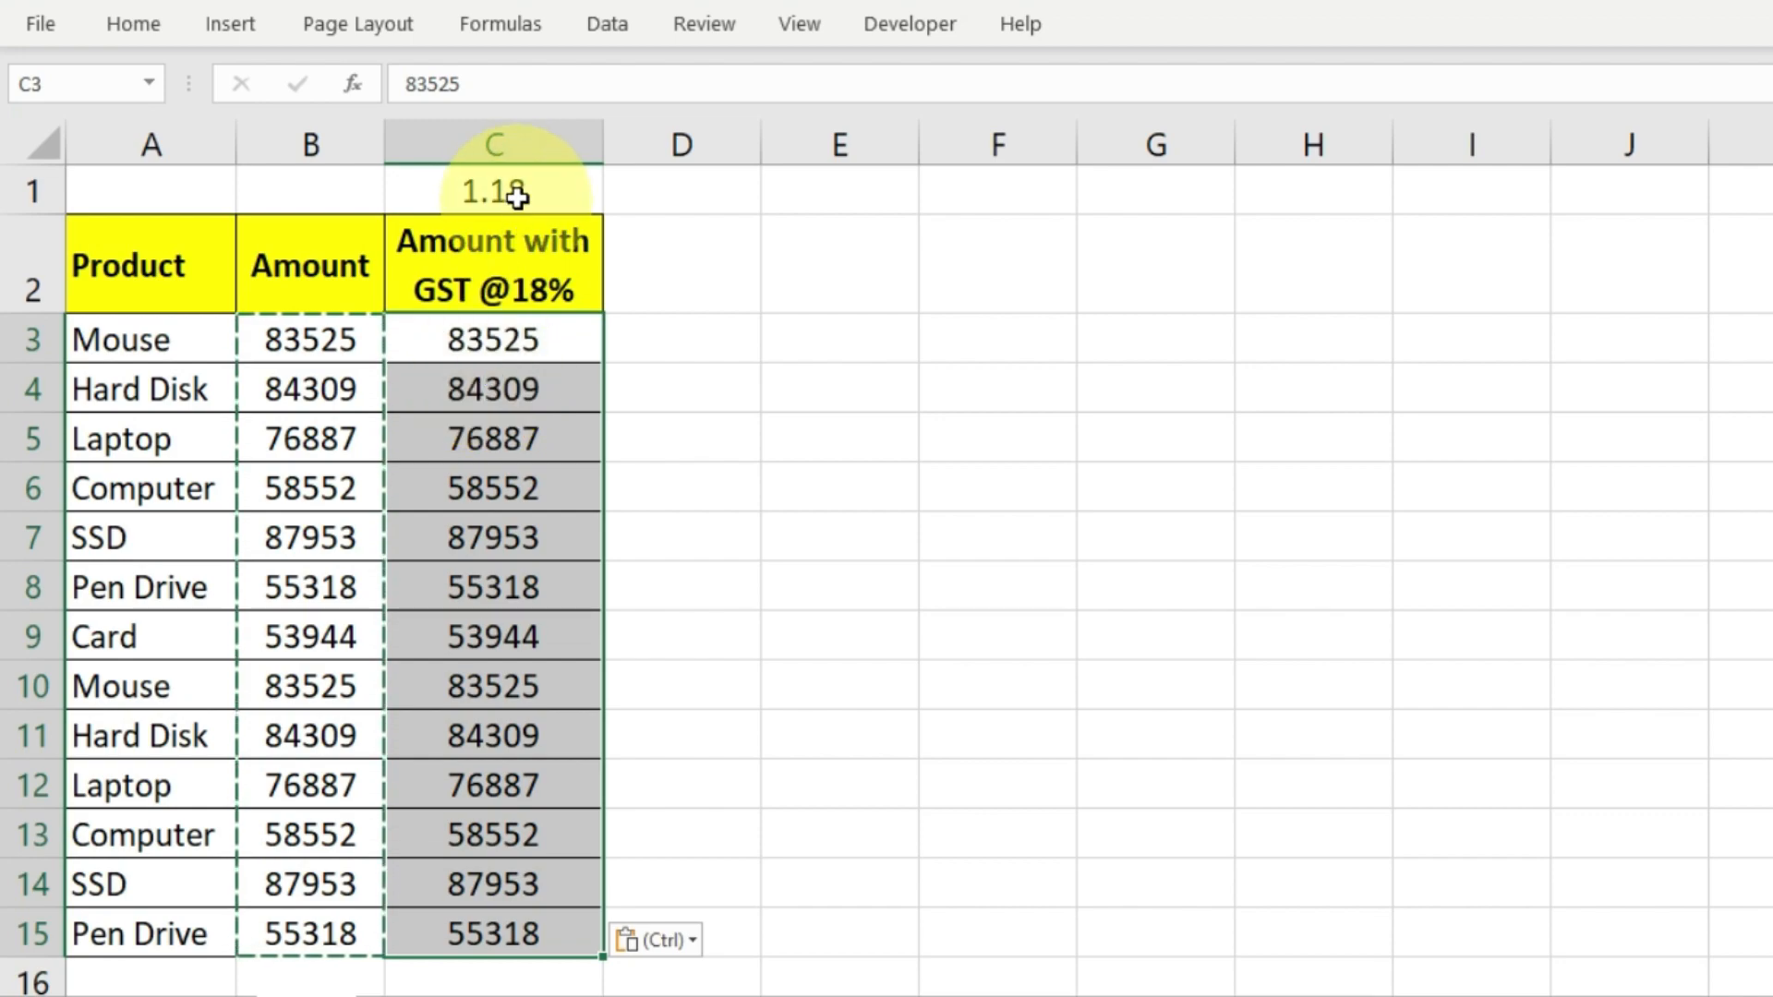
Step: Copy the 1.18 multiplier from C1 and apply it to C3:C15 using Paste Special with the Multiply operation
left_click(522, 185)
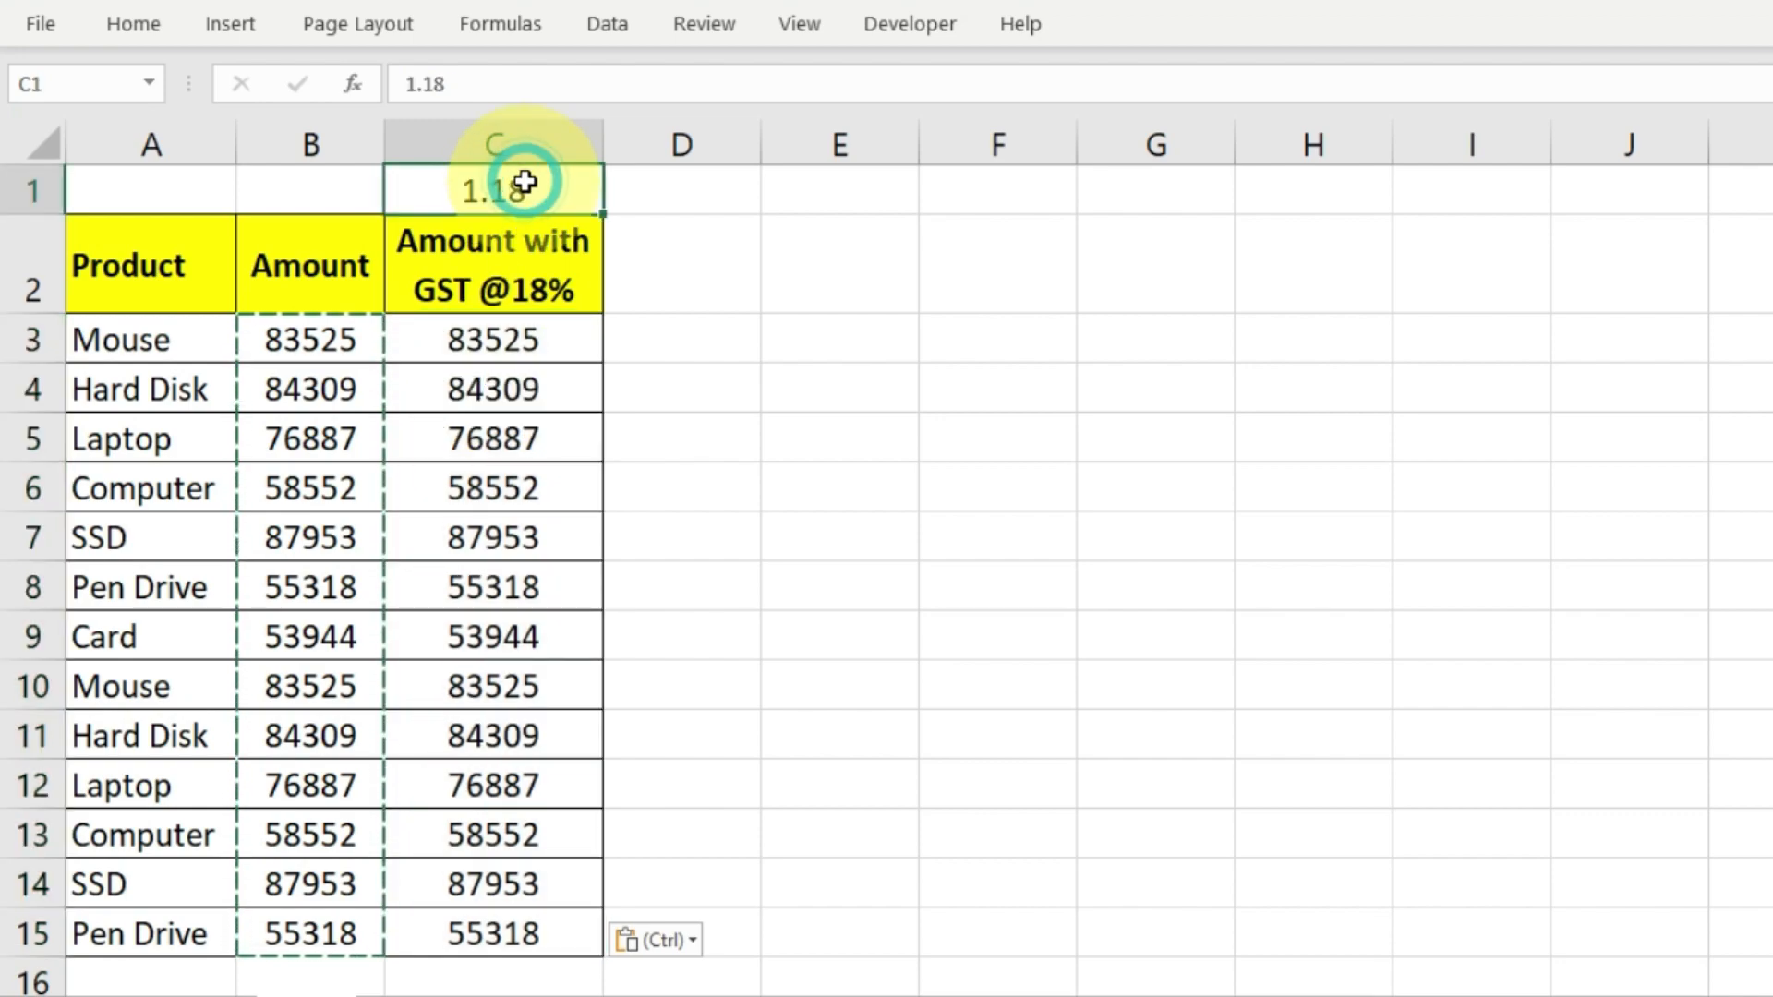
key("ctrl+c")
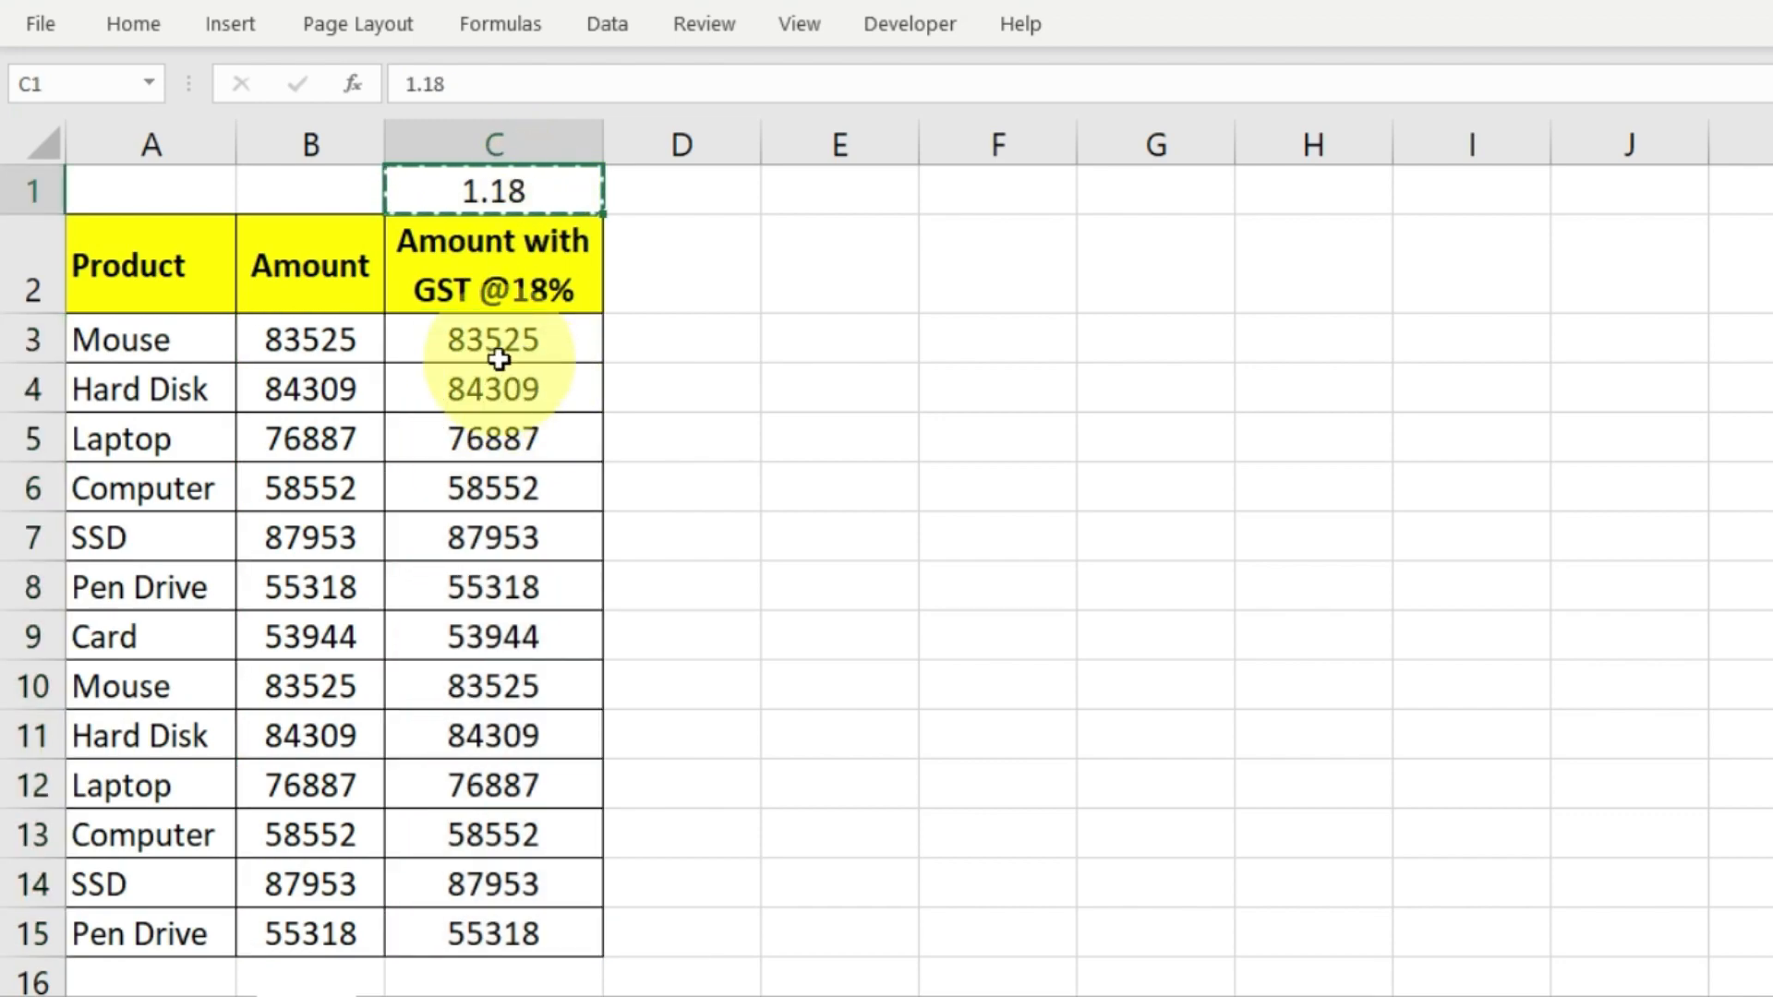
left_click_drag(434, 339, 443, 933)
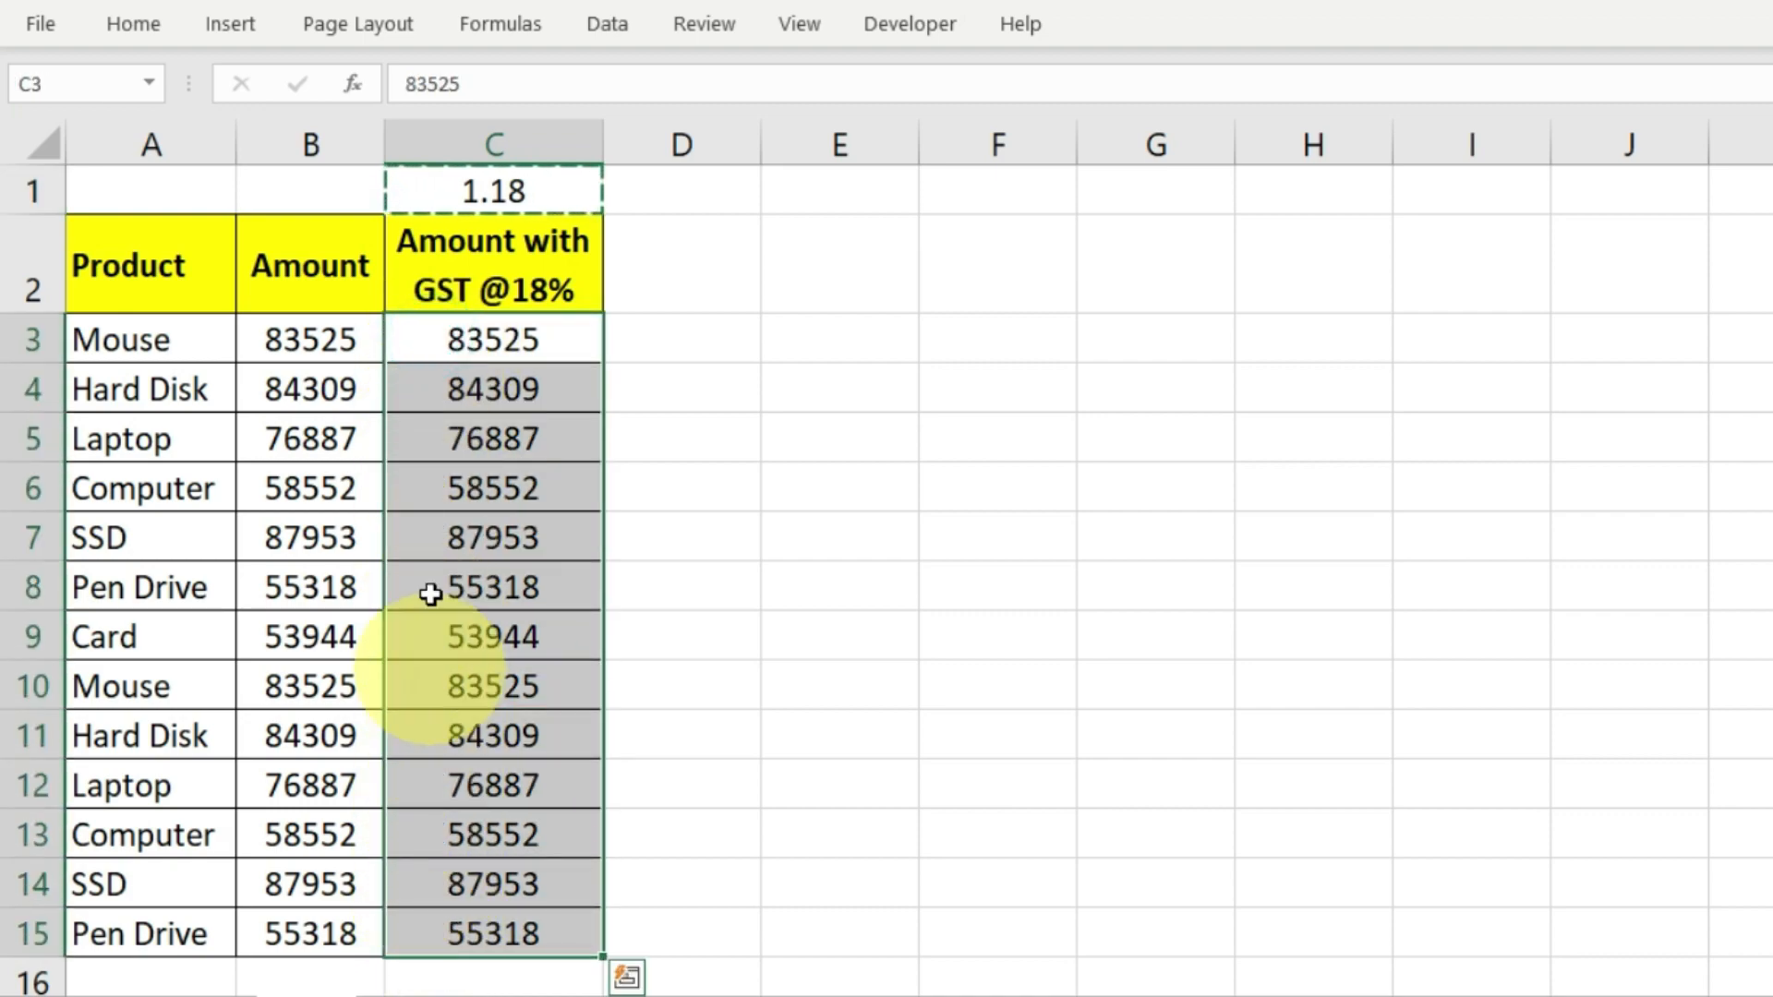
right_click(424, 385)
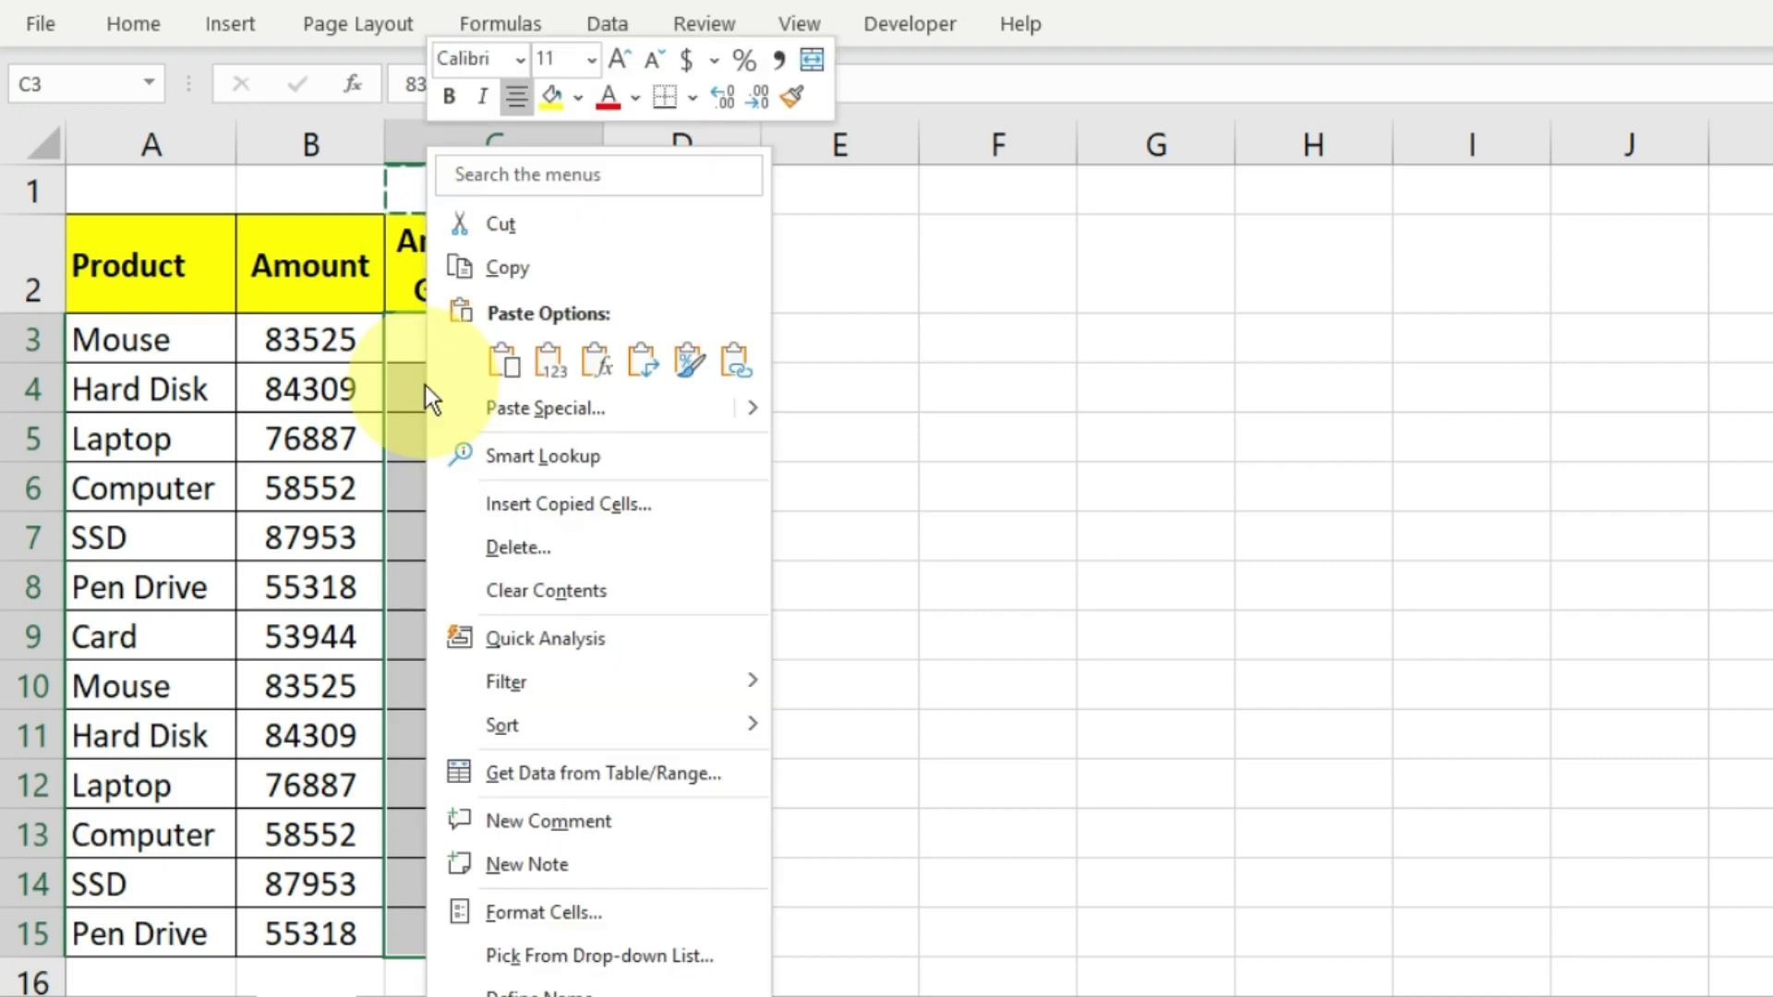
left_click(639, 412)
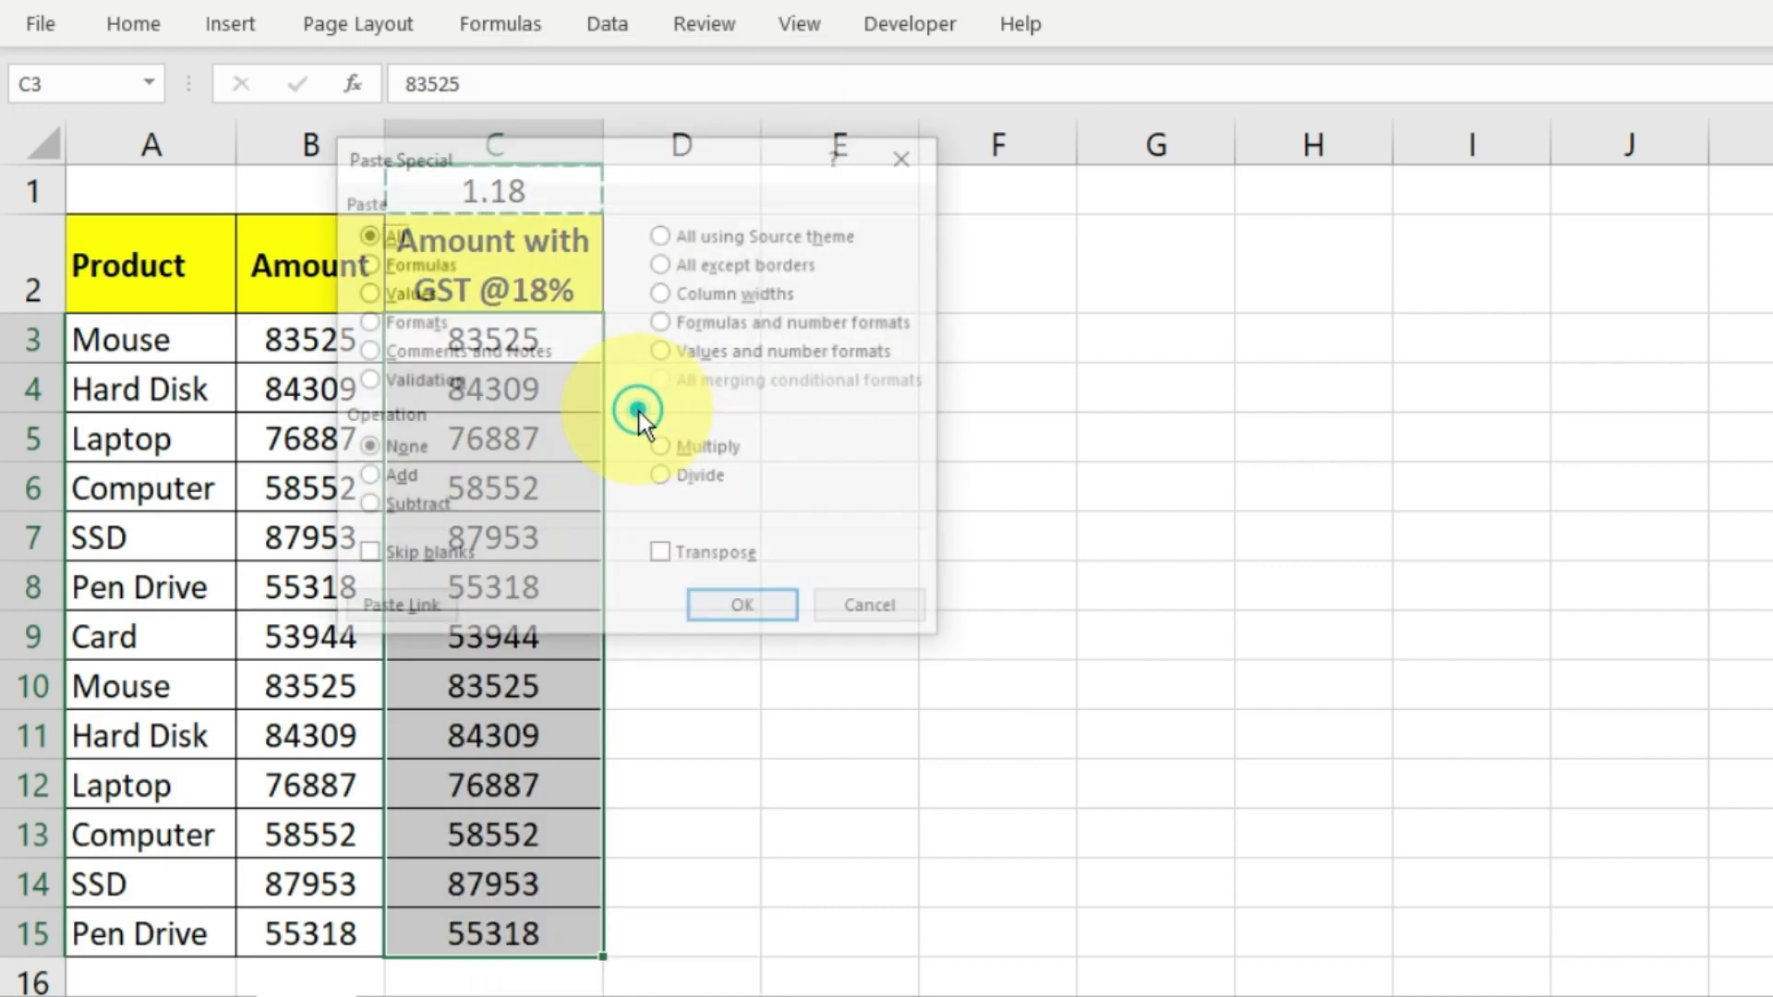
left_click_drag(507, 155, 271, 306)
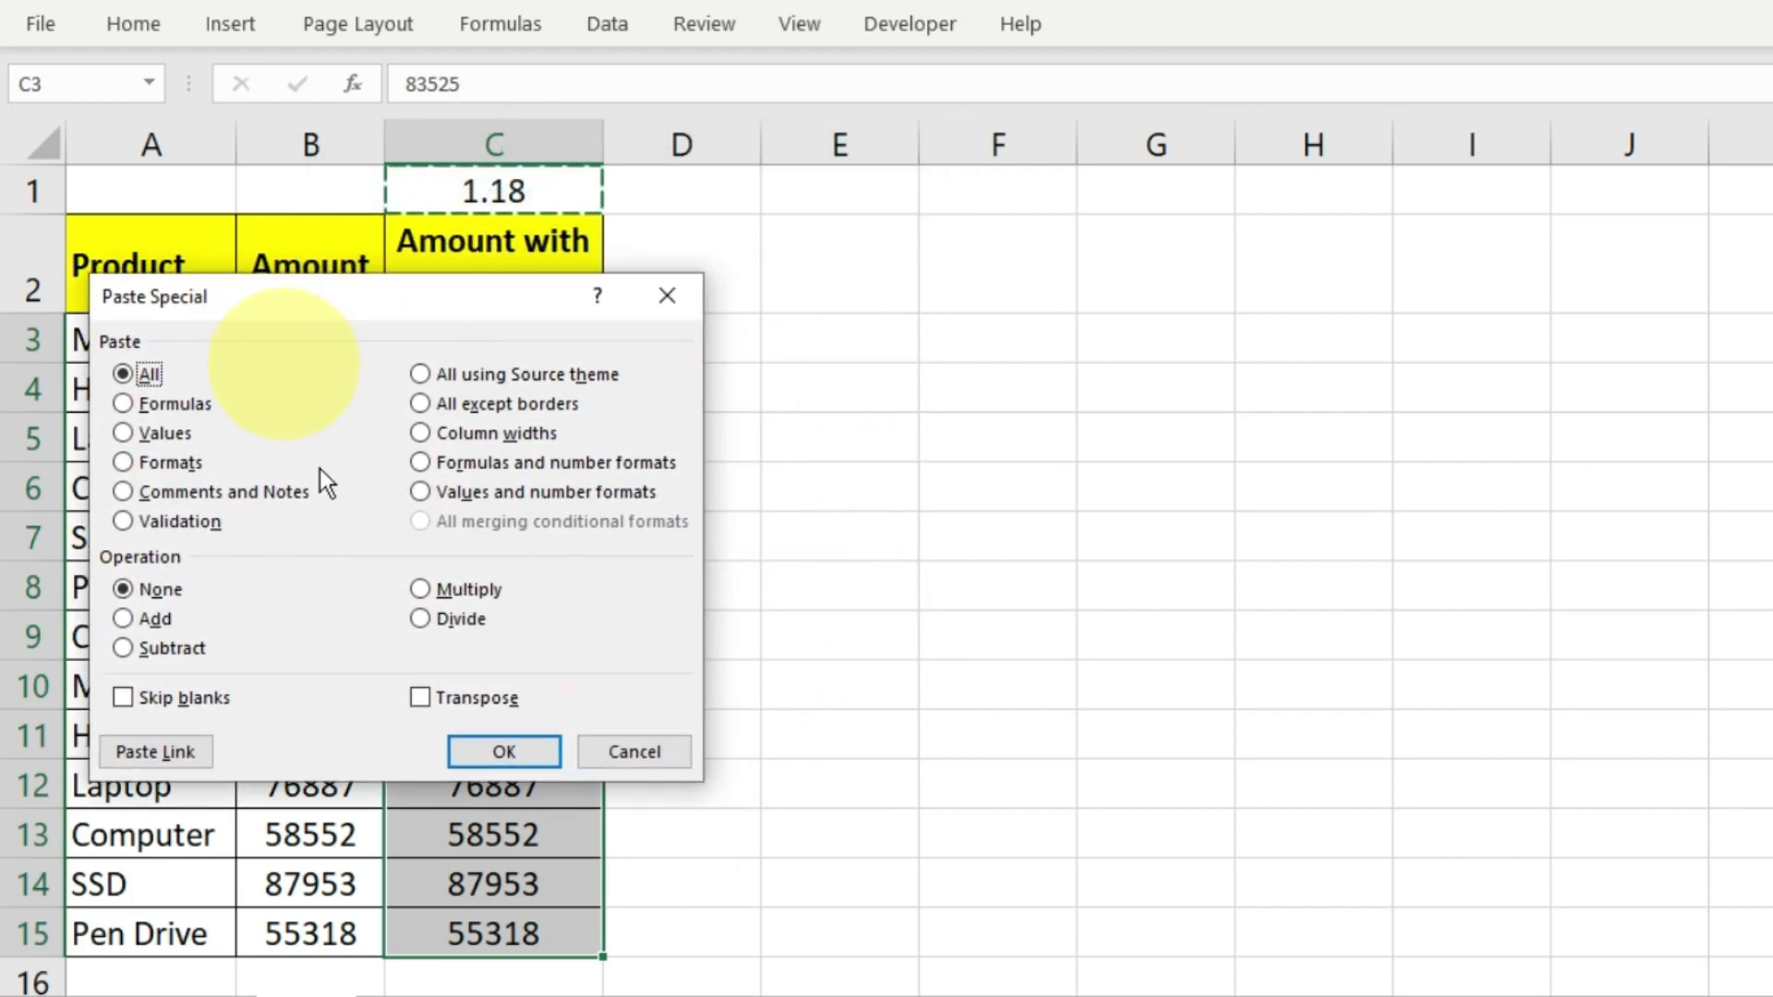
left_click(425, 589)
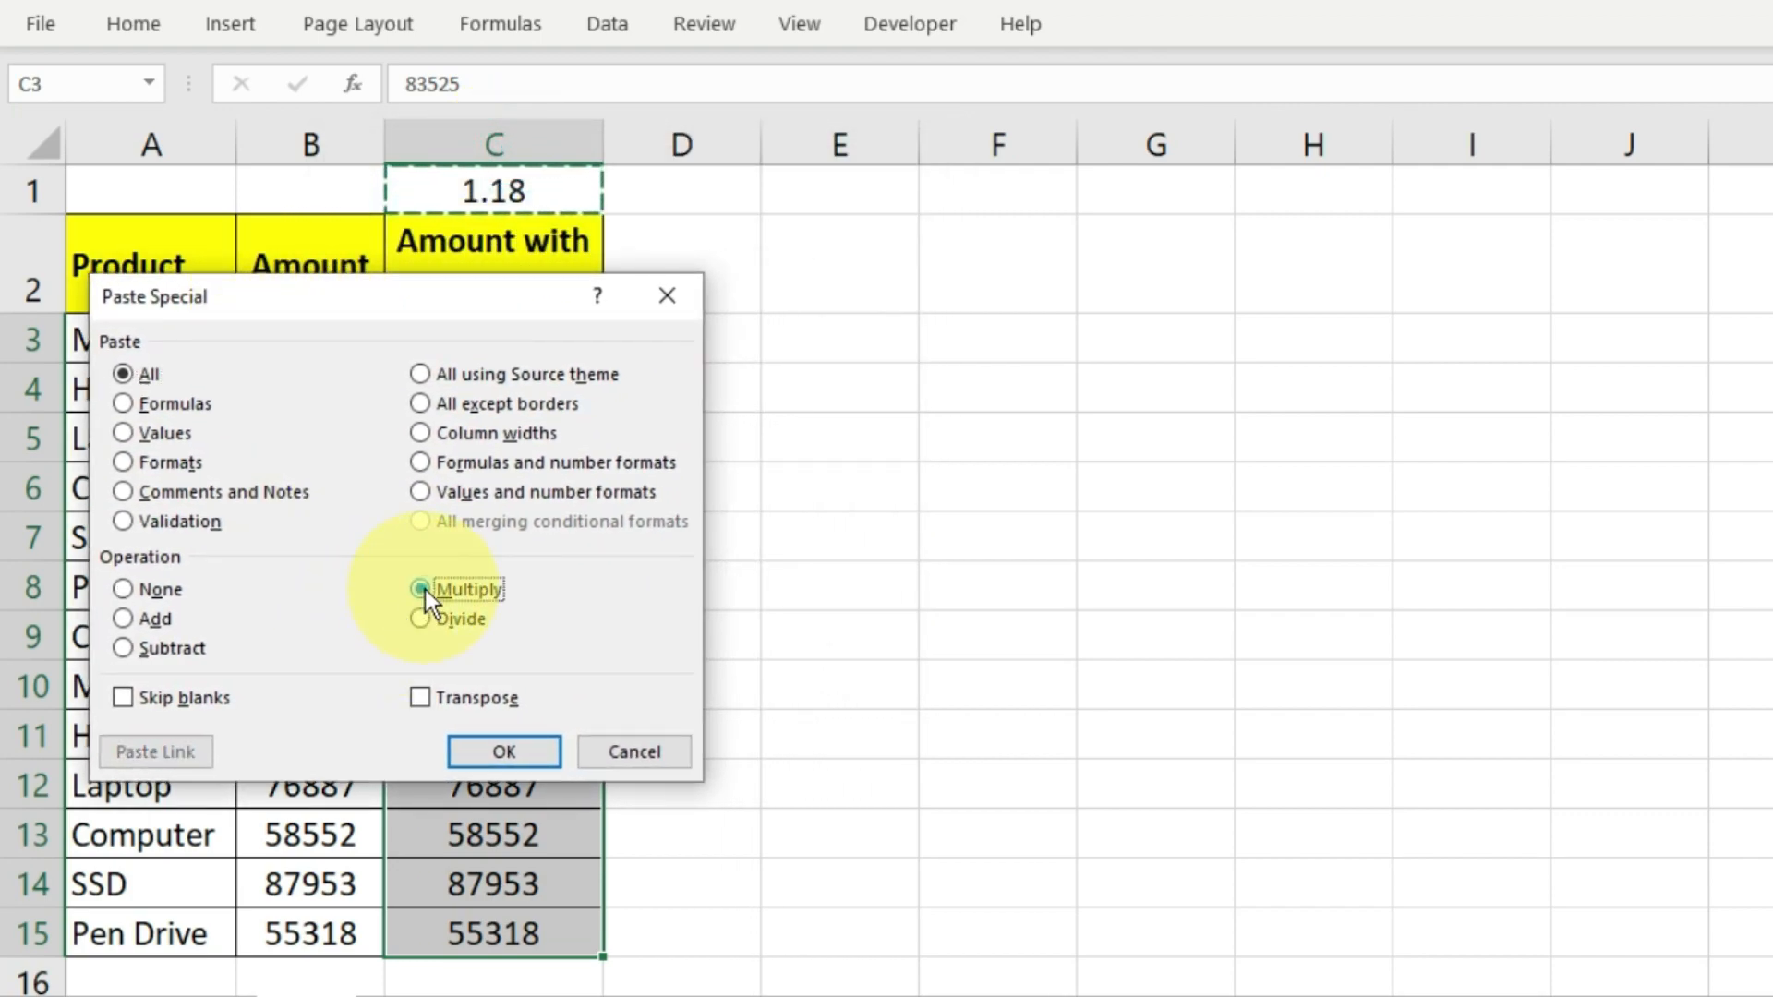
left_click(500, 751)
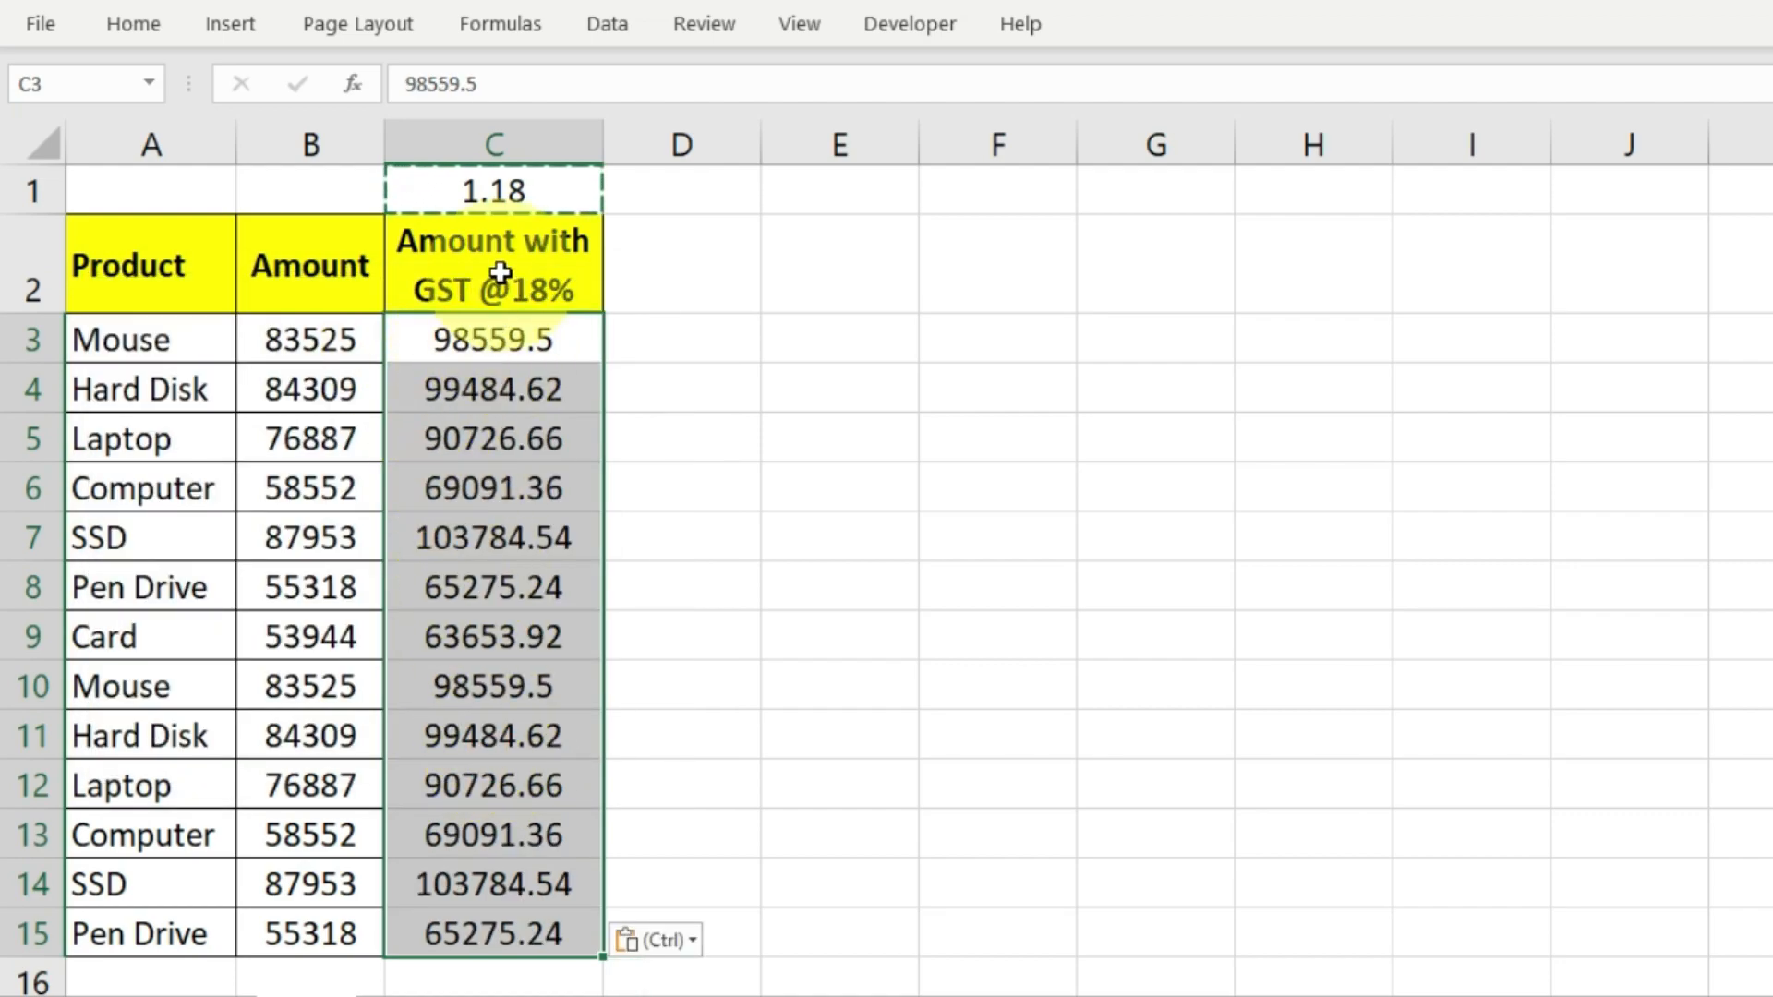
left_click(526, 342)
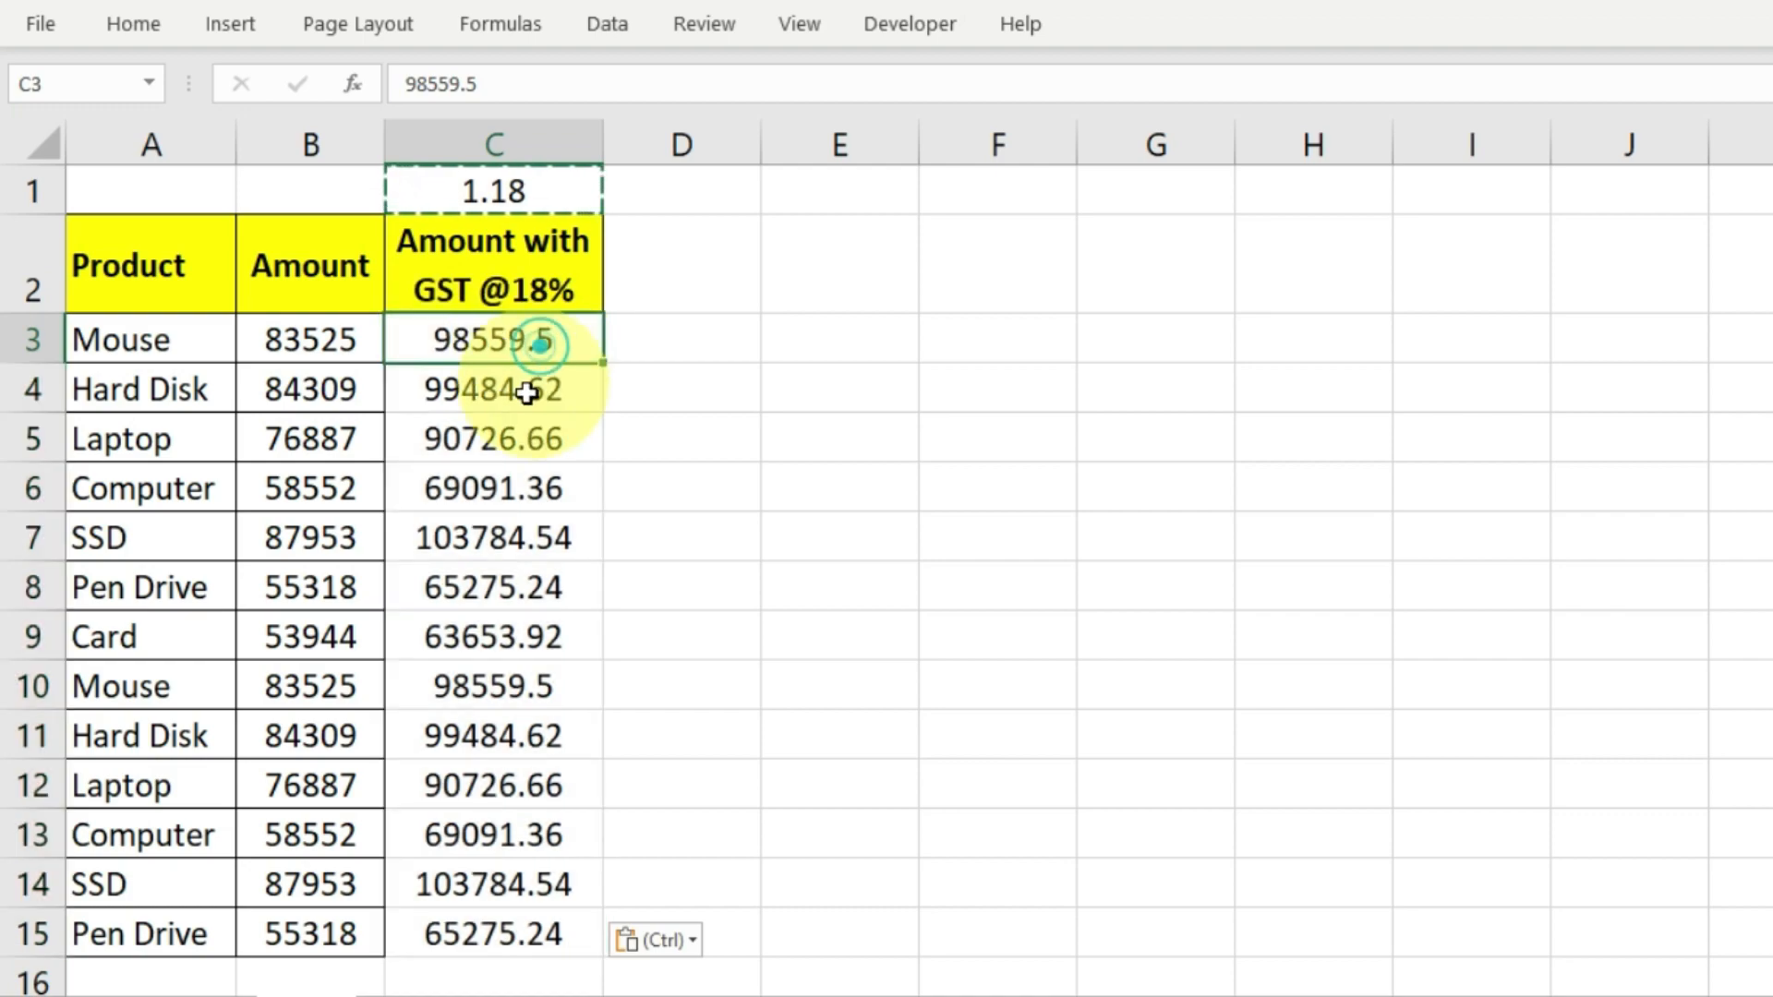
left_click(522, 386)
left_click(488, 536)
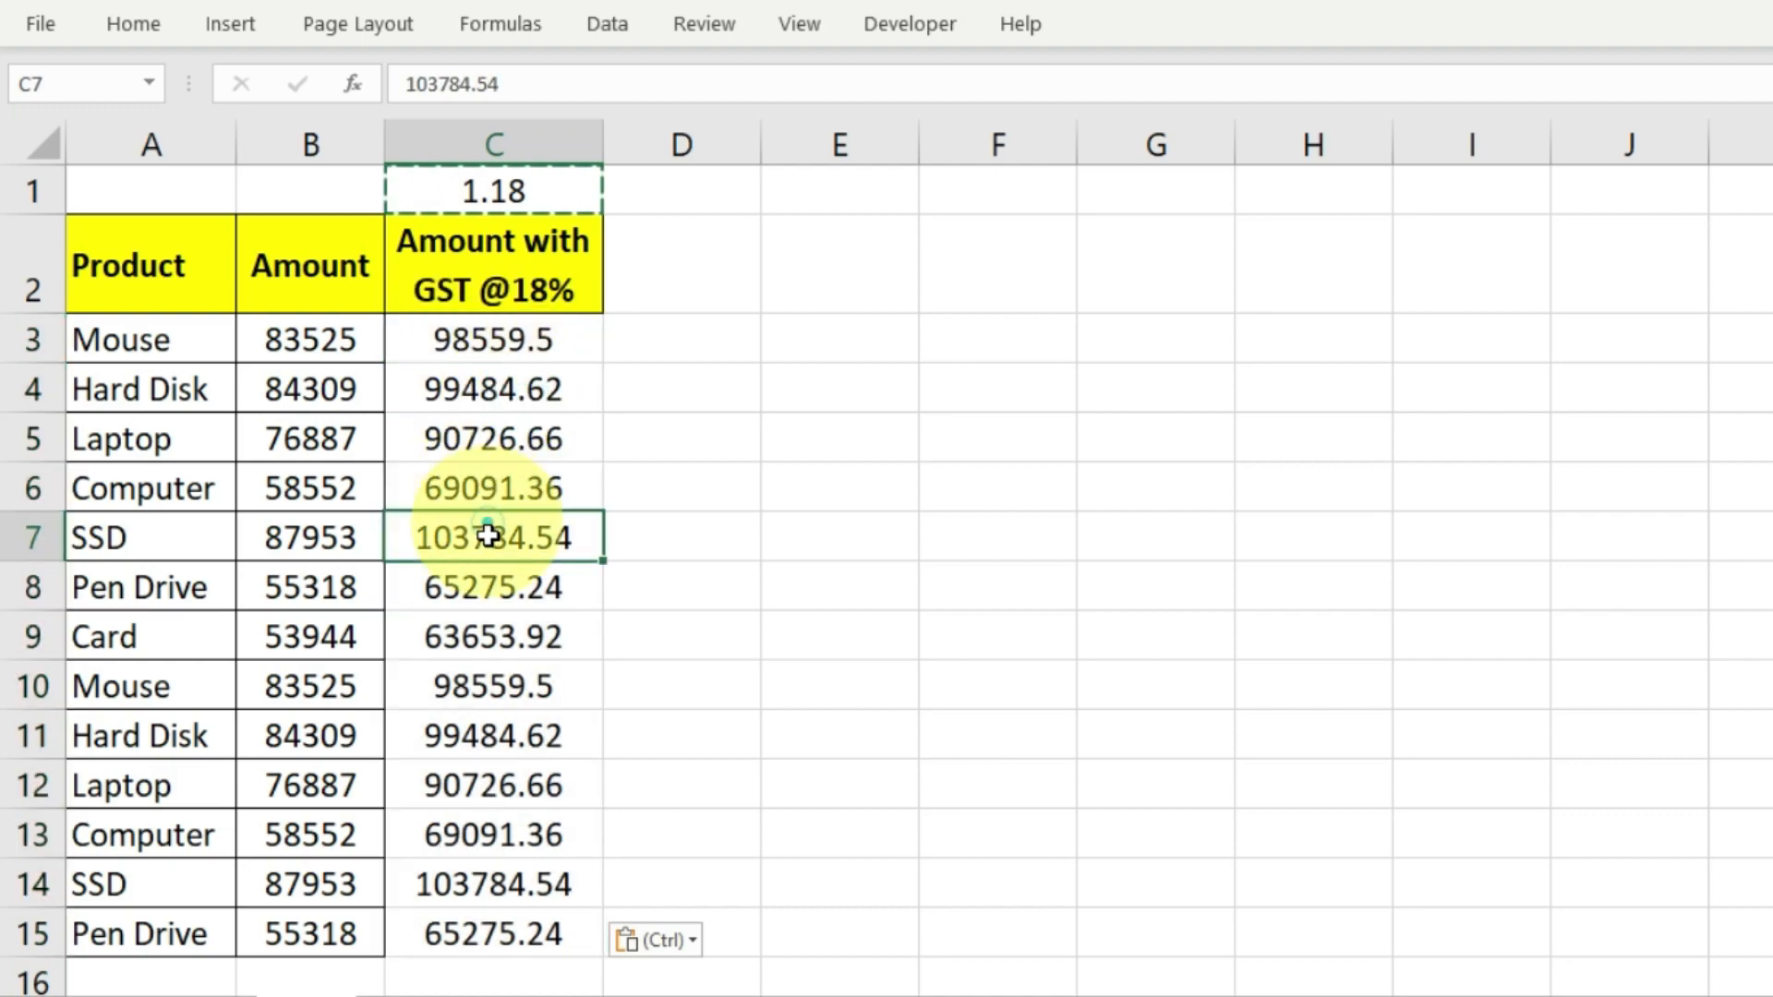
left_click(460, 334)
left_click_drag(453, 427, 467, 704)
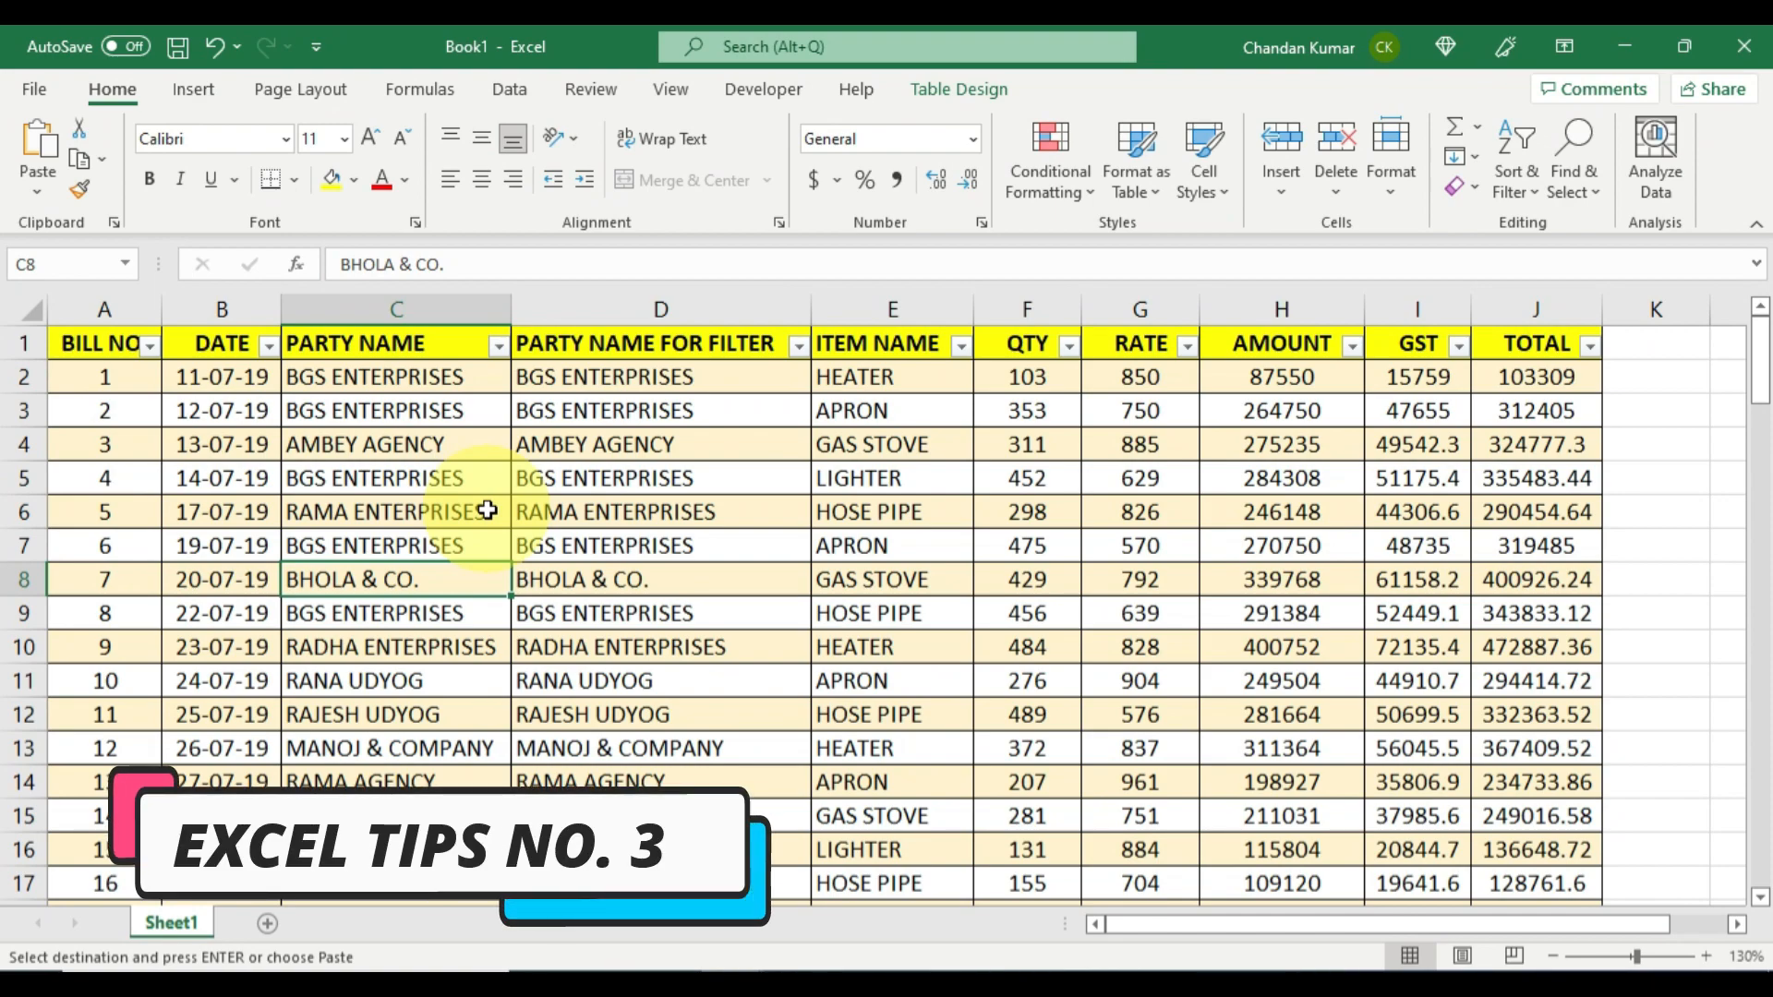
Step: Examine the PARTY NAME column of the bills table on Sheet1 and its list of filter choices
left_click(500, 344)
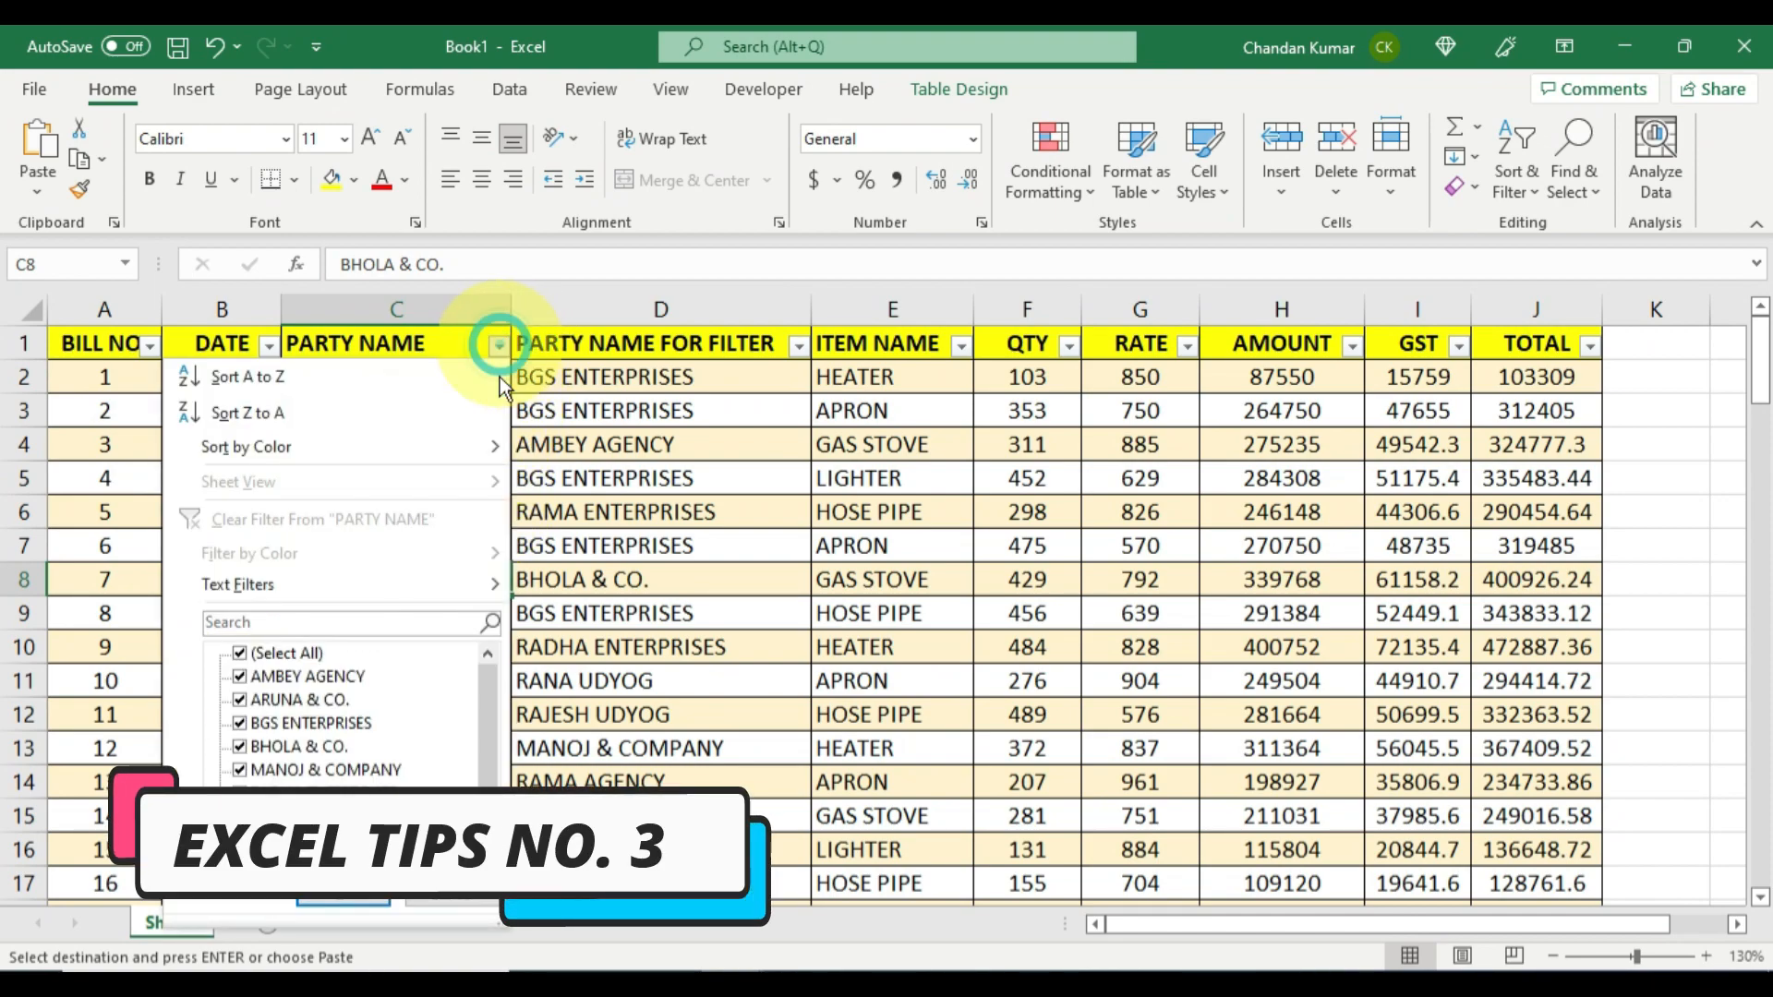
left_click(541, 606)
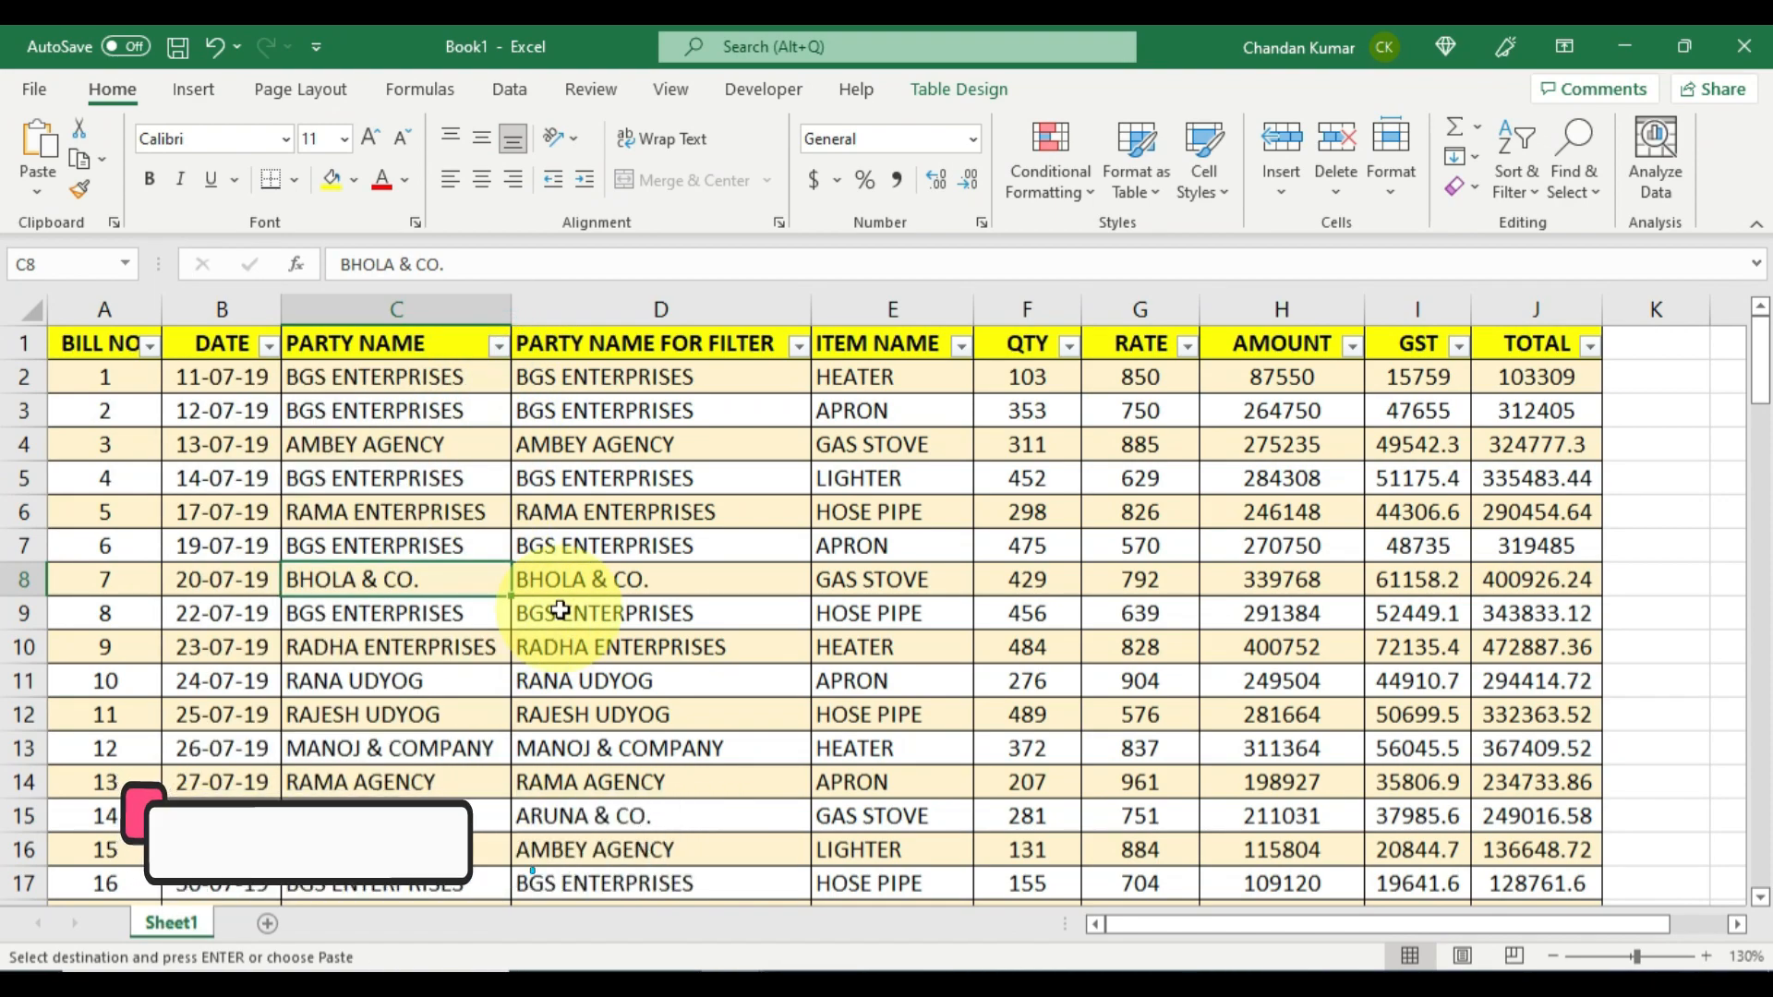
left_click(431, 617)
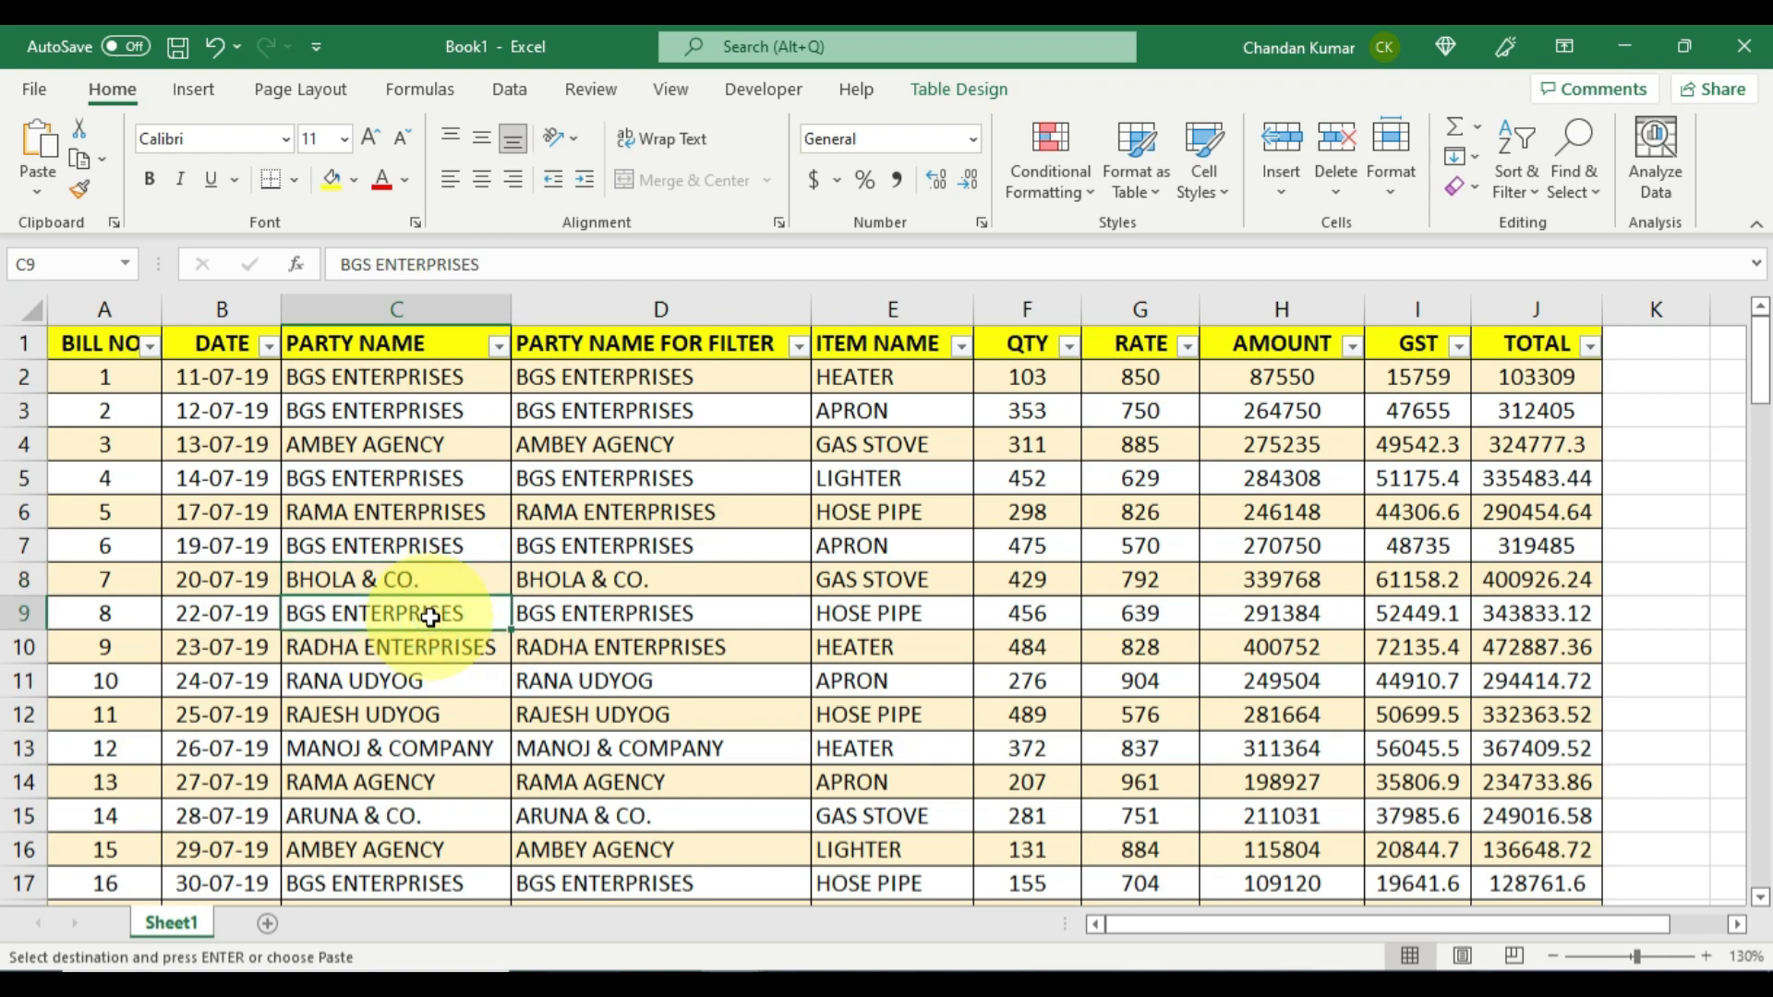
left_click(404, 535)
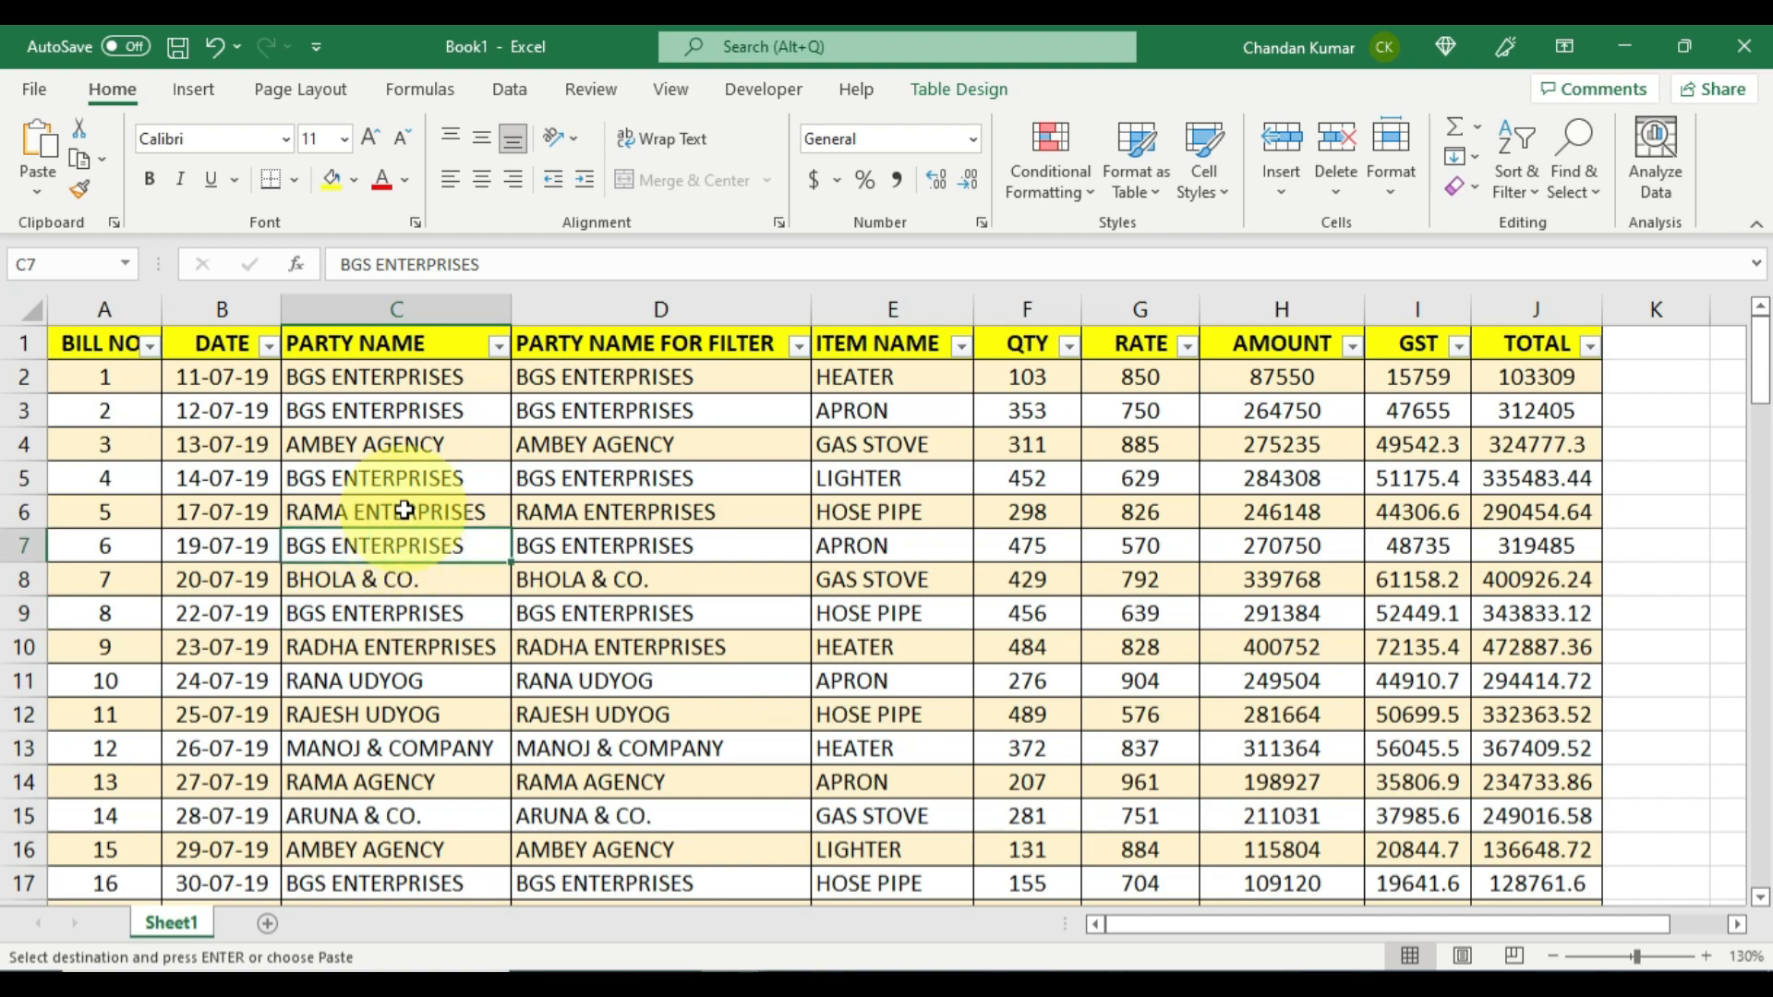
left_click(404, 511)
left_click(335, 447)
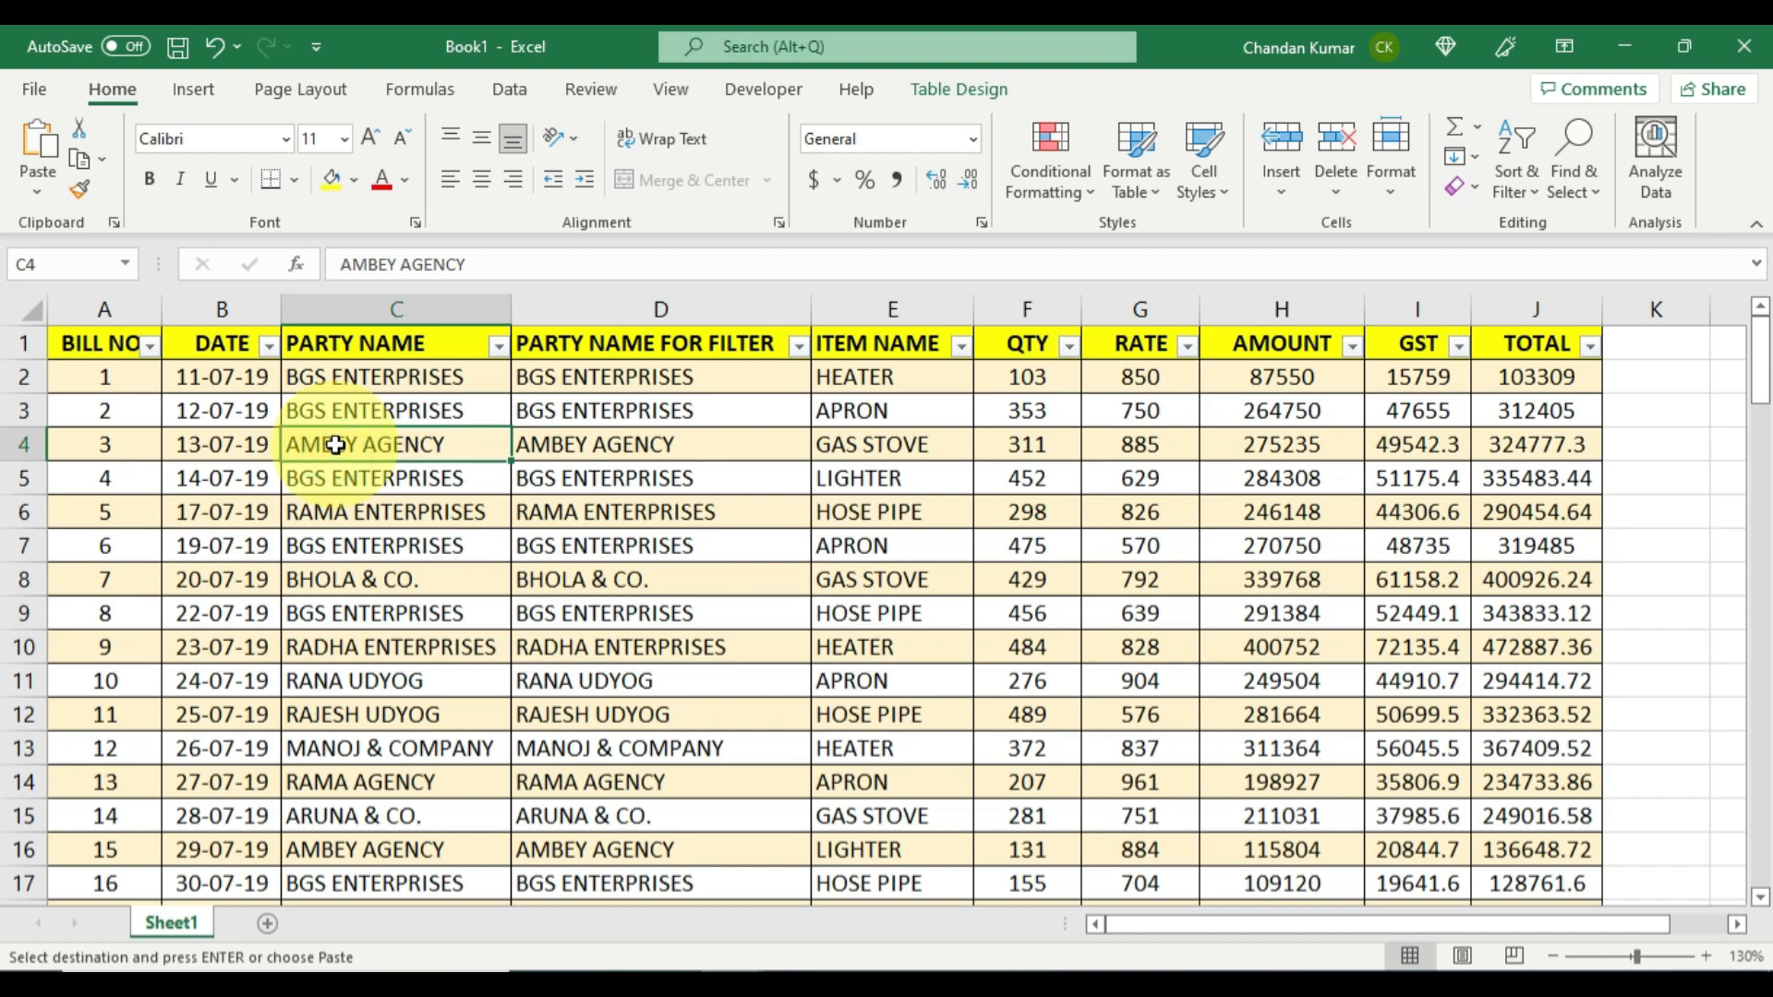
Step: Insert a PivotTable based on Table1 on a new worksheet
left_click(190, 89)
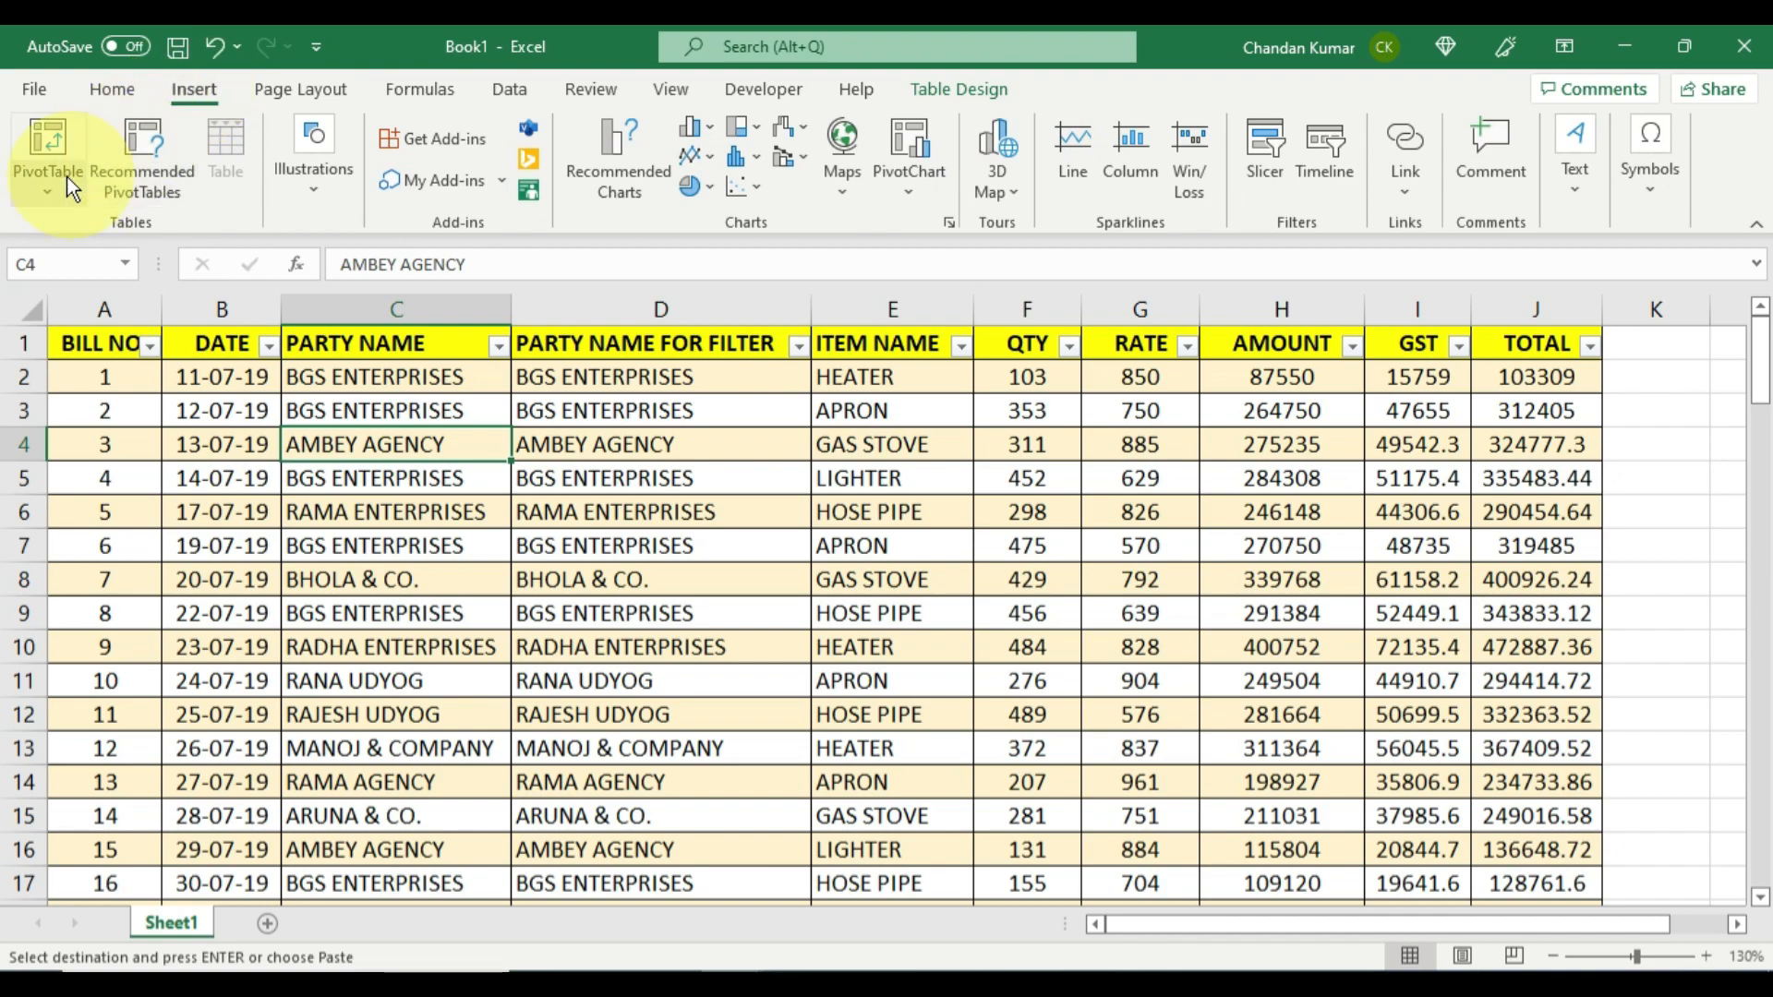
left_click(50, 131)
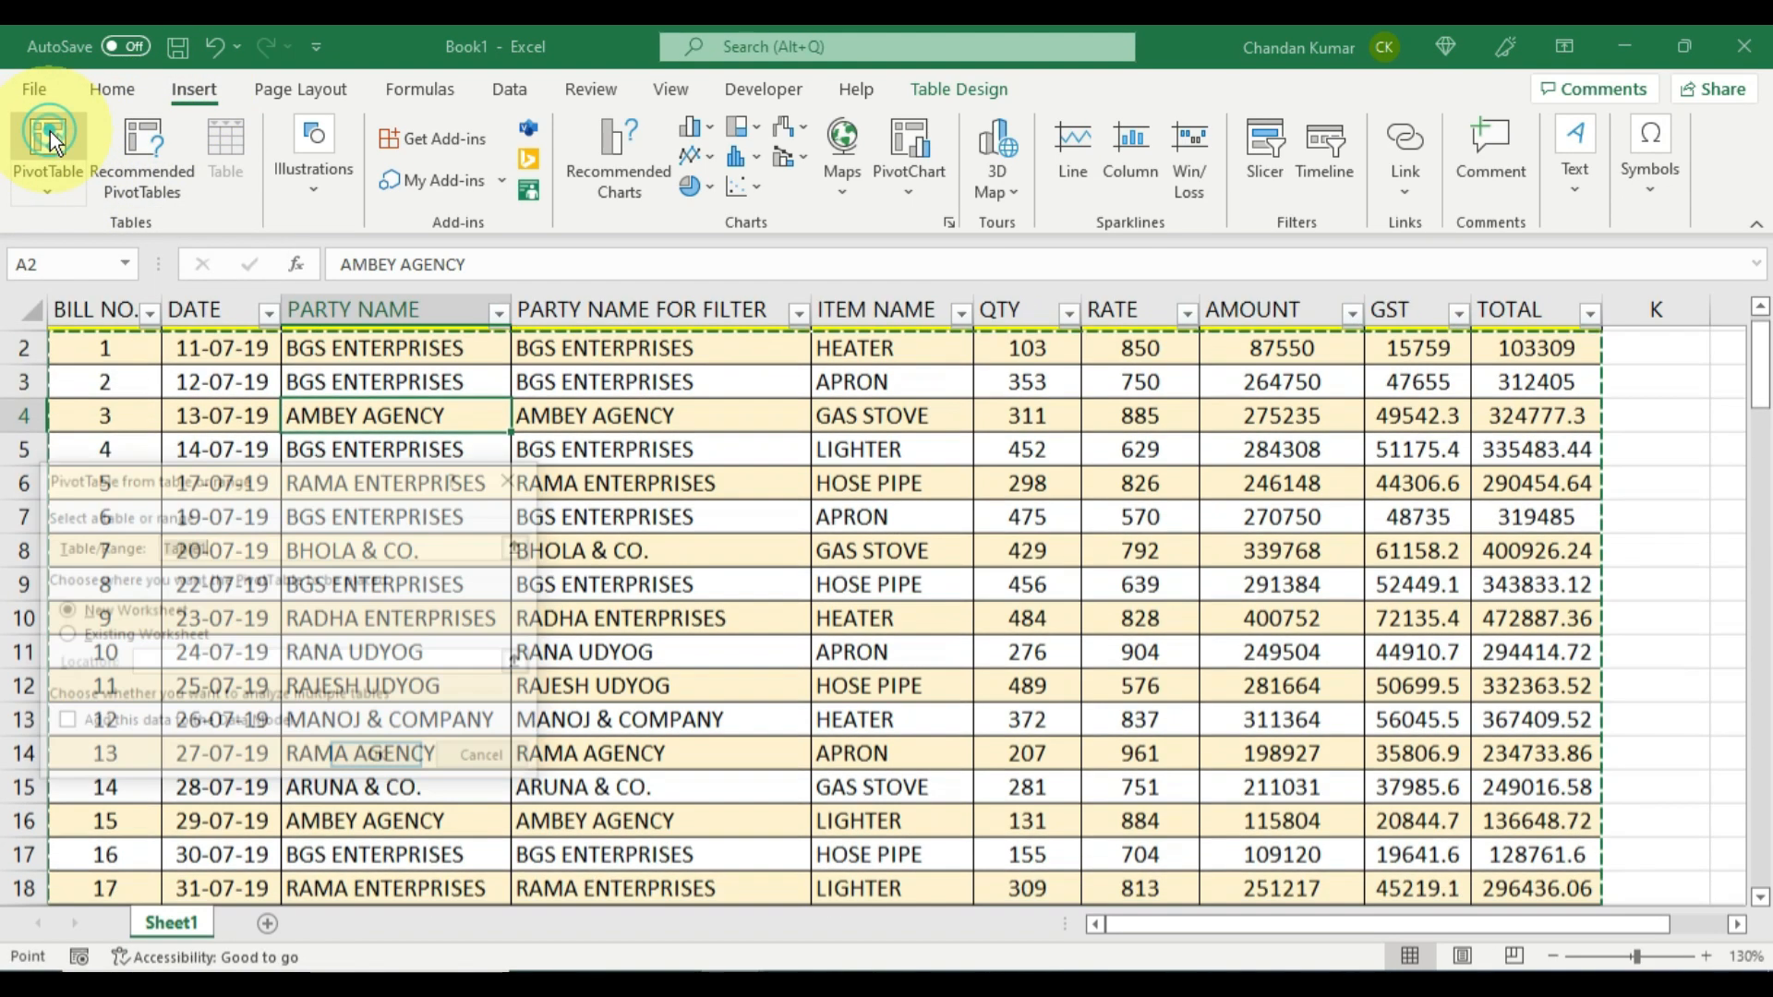
left_click_drag(244, 478, 366, 465)
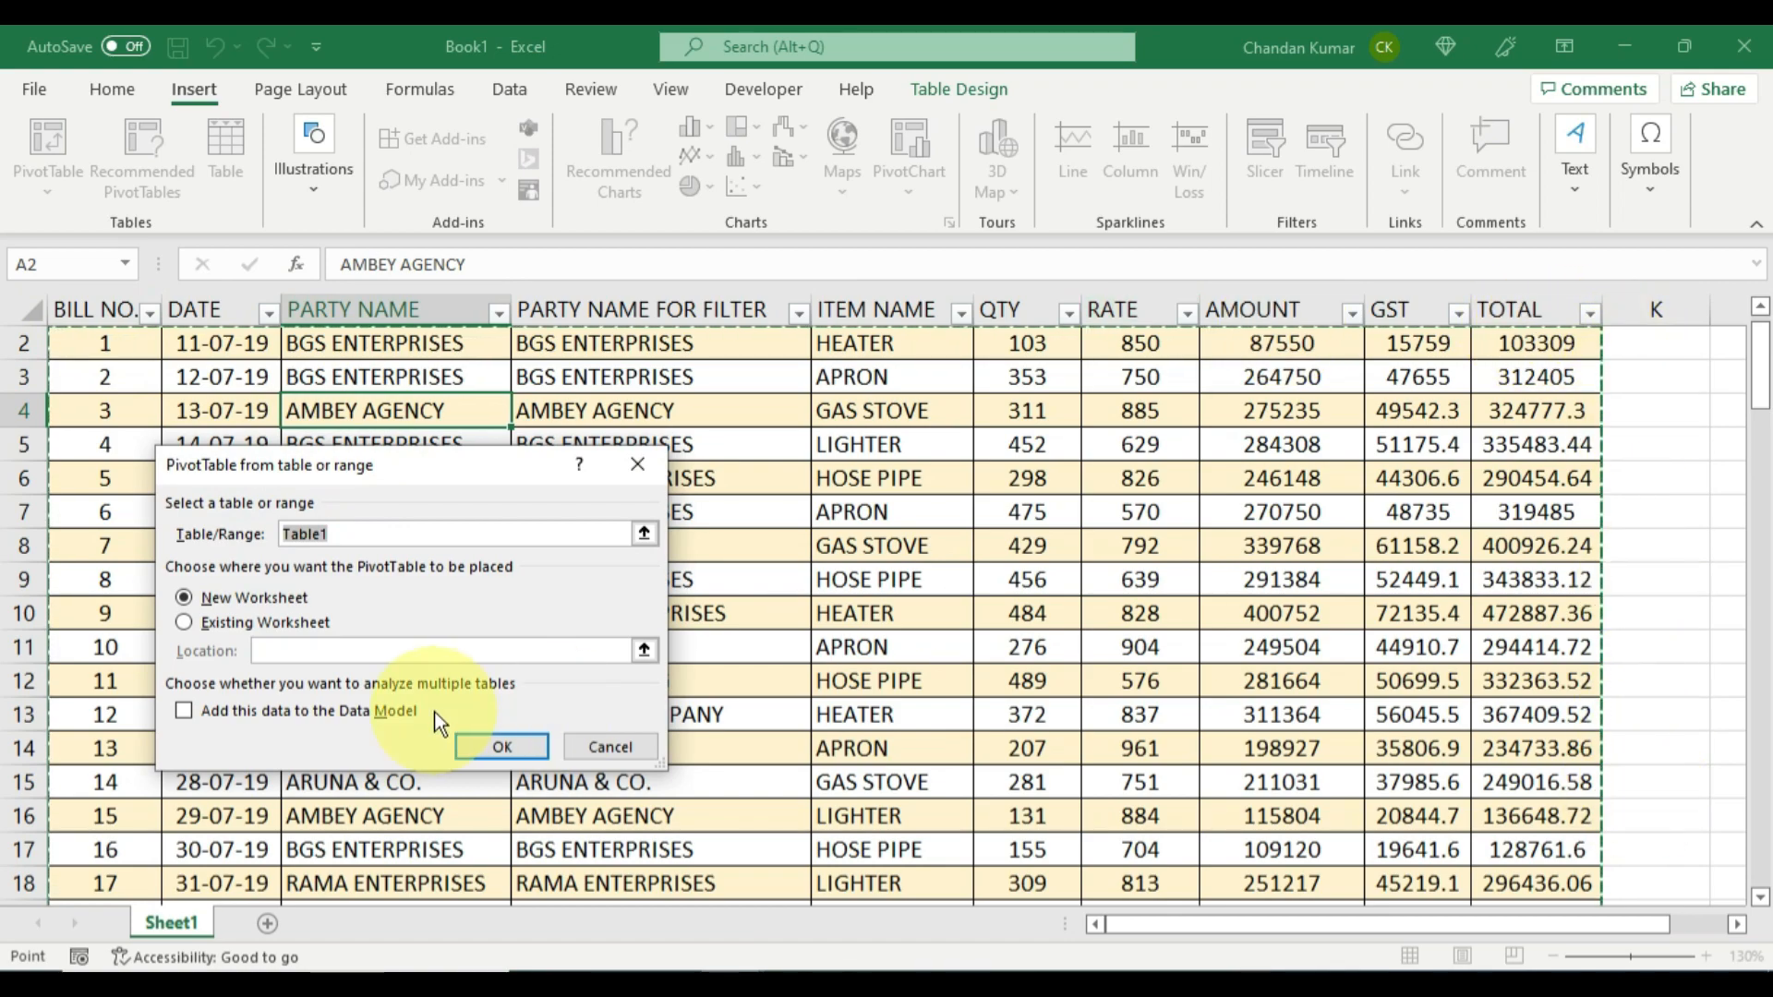
left_click(523, 751)
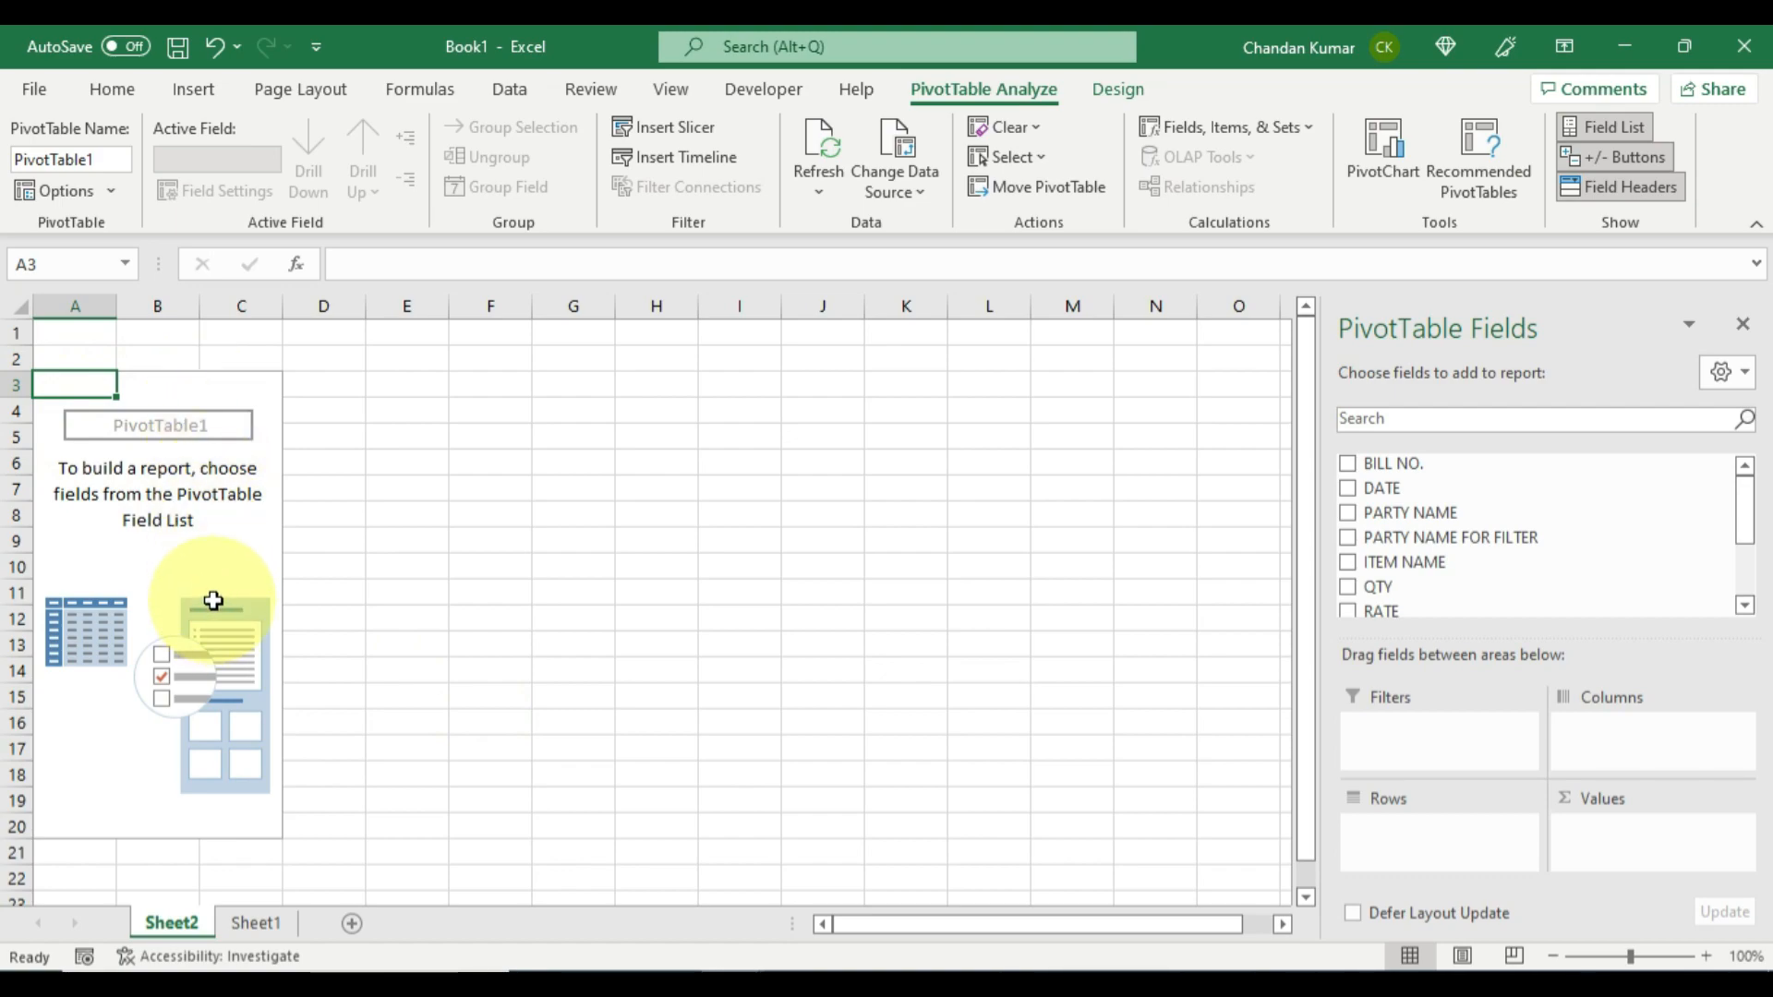
Step: Add BILL NO., DATE, PARTY NAME and ITEM NAME as row fields of the PivotTable
left_click(1349, 463)
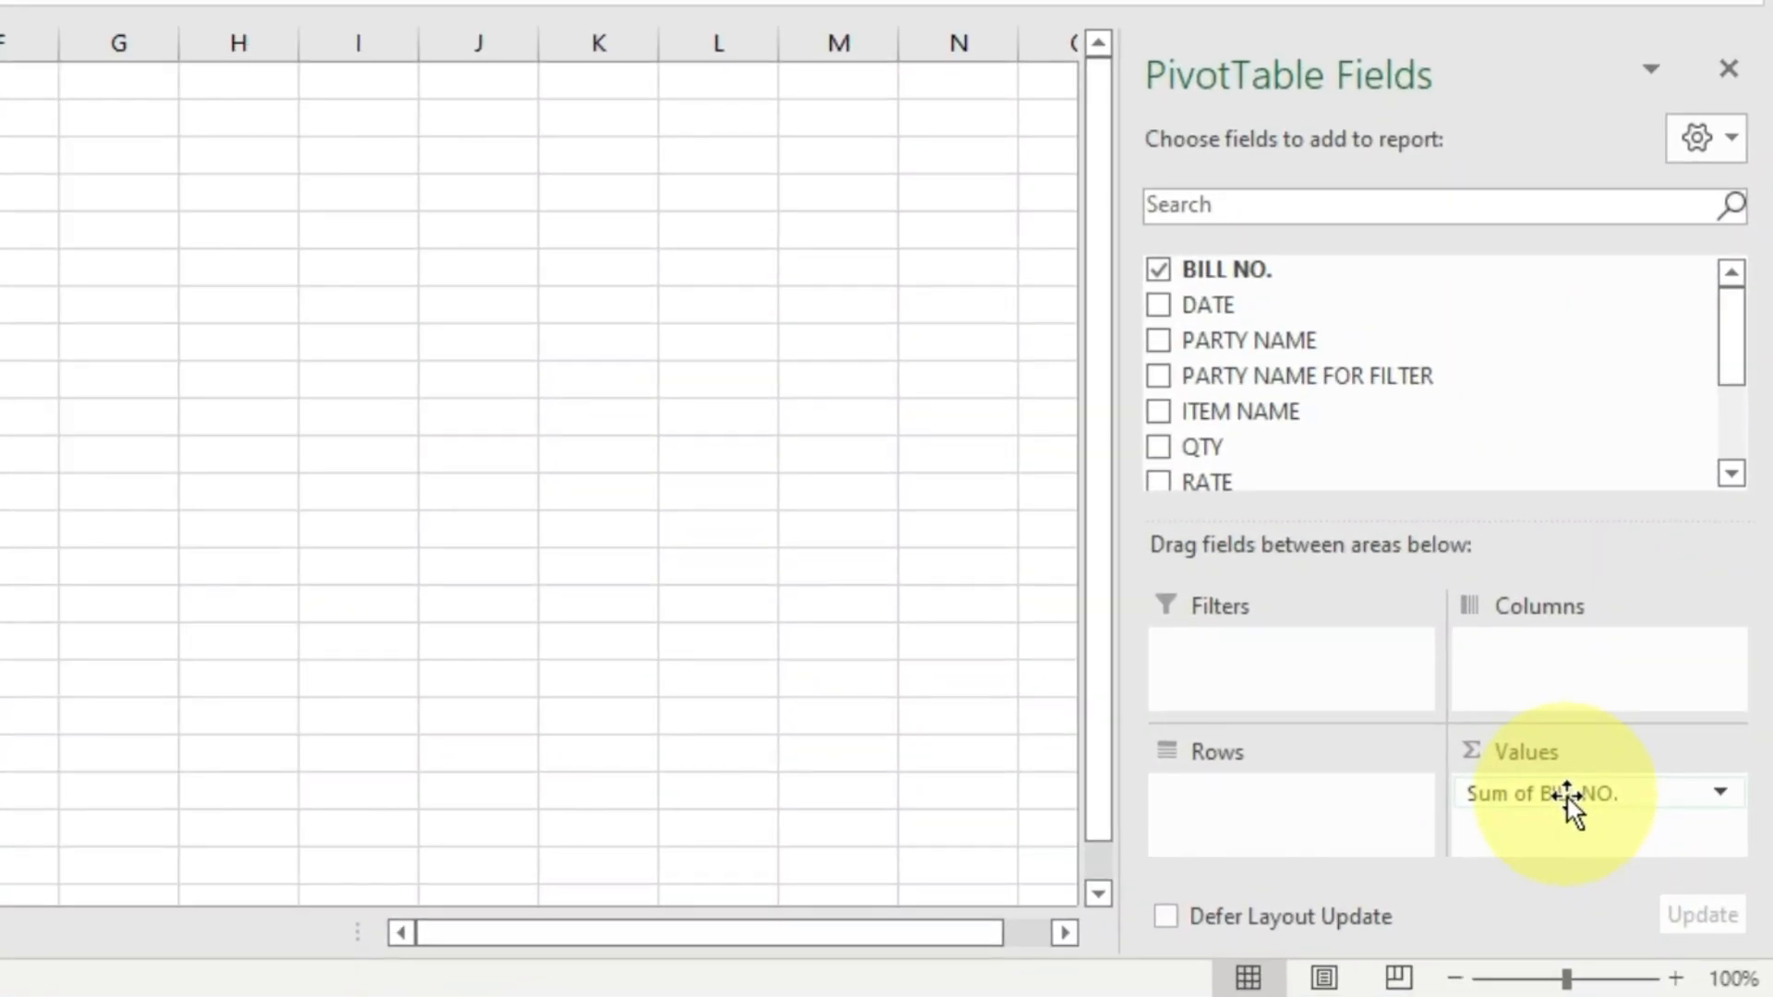
left_click_drag(1632, 834, 1413, 835)
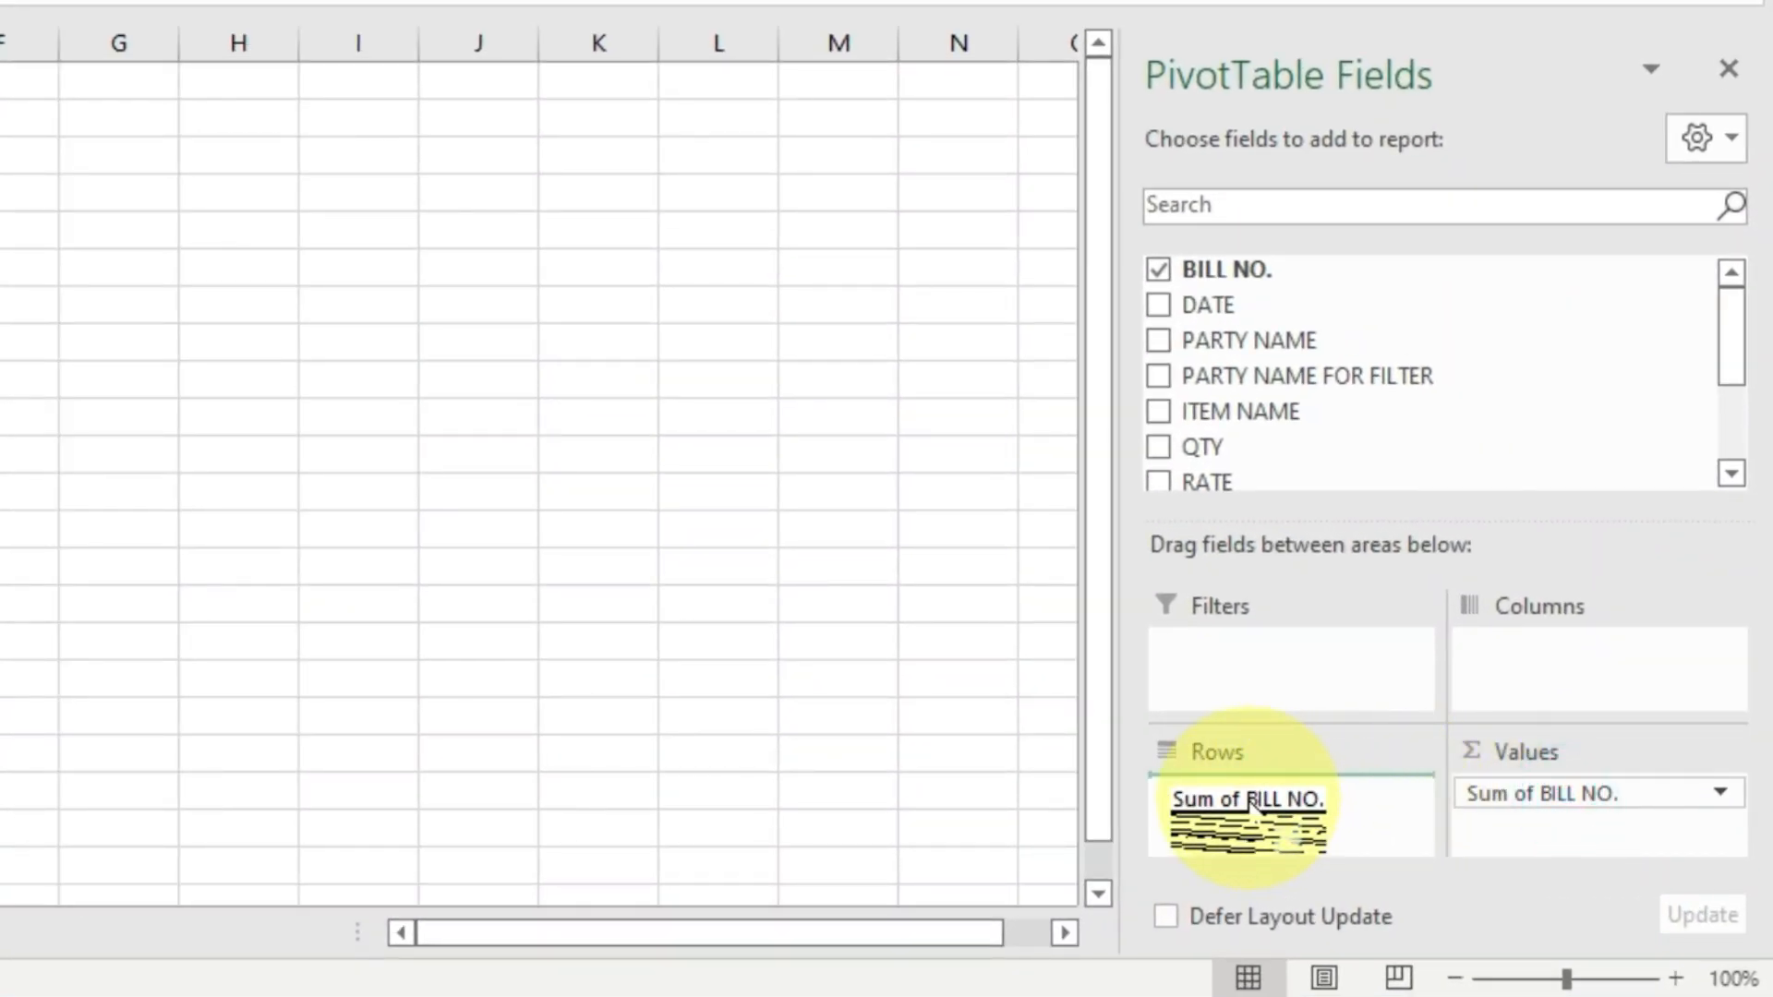
left_click_drag(1250, 805, 1247, 803)
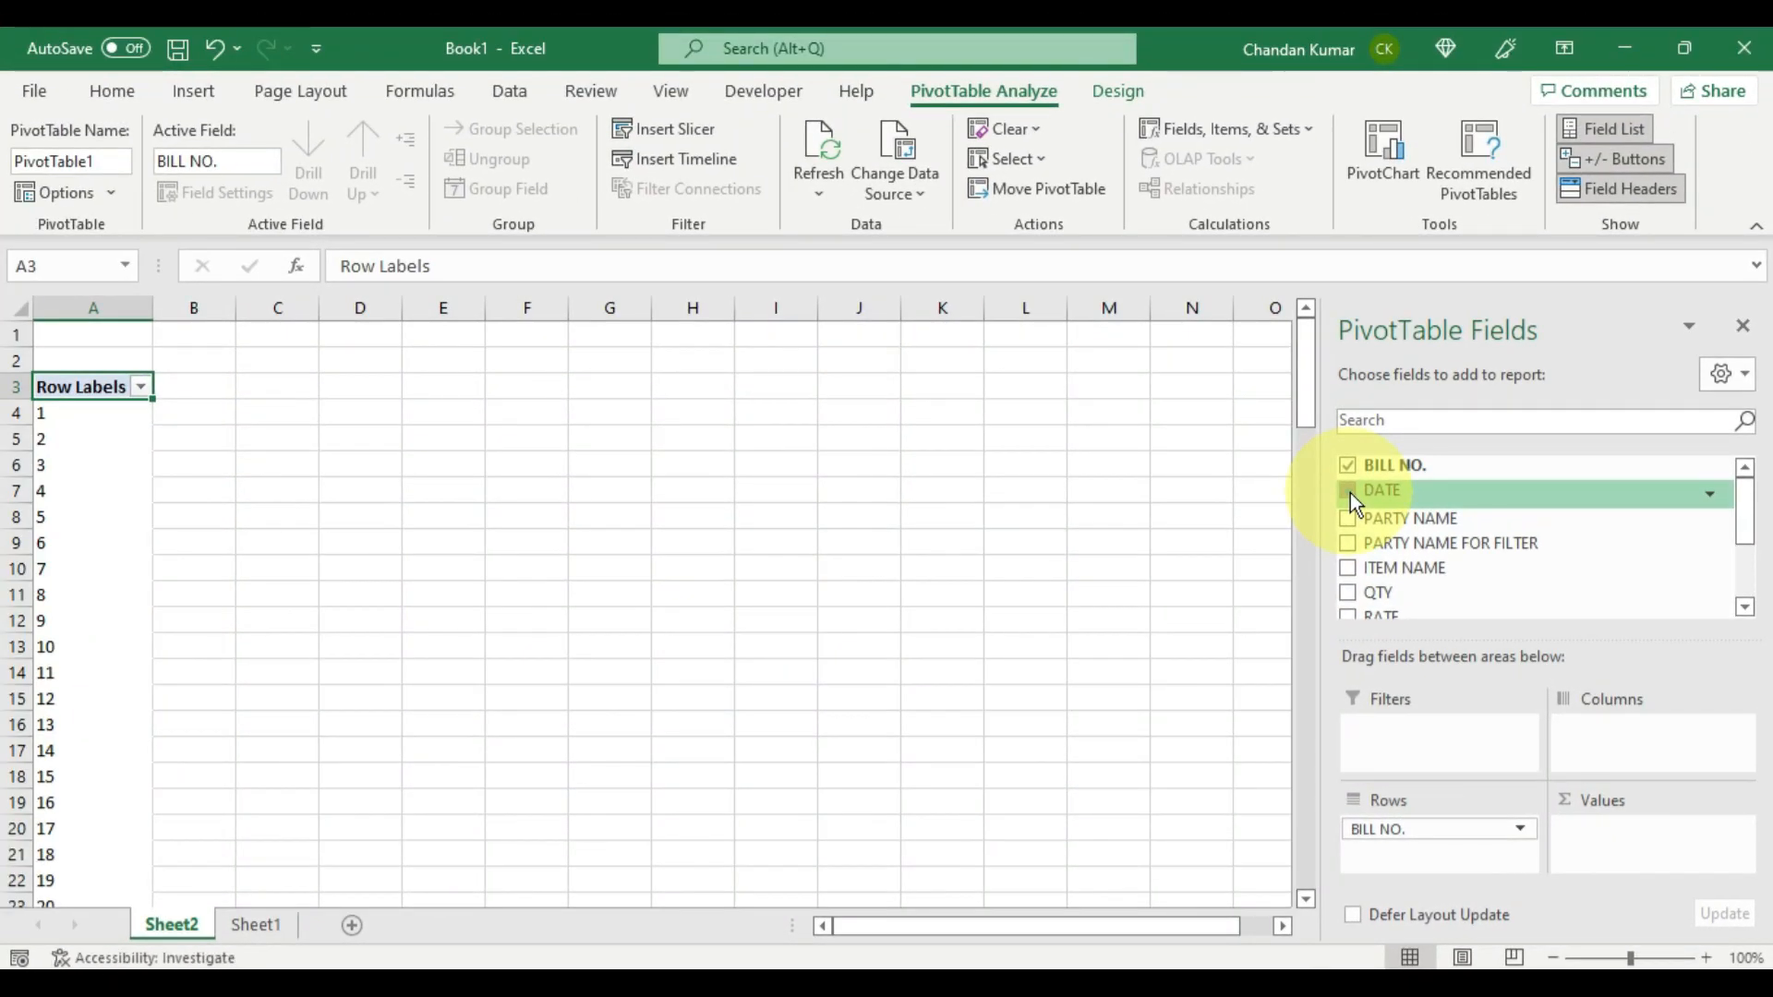
left_click(1158, 305)
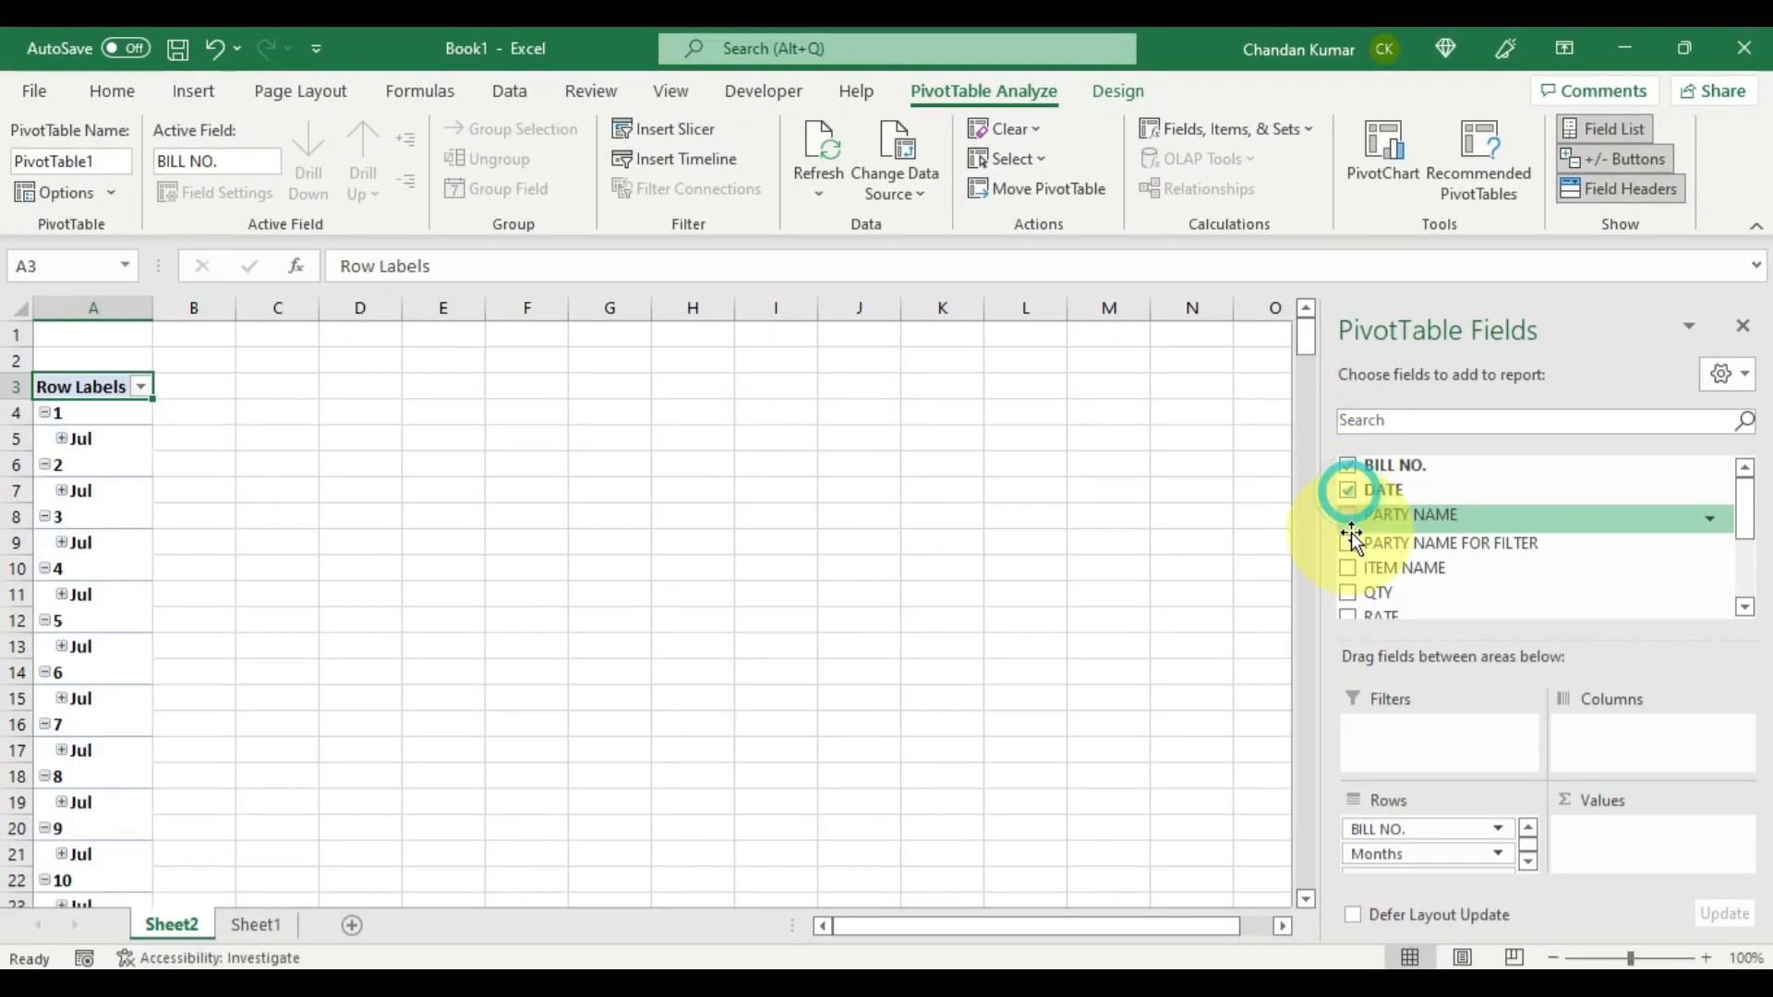
left_click(1350, 517)
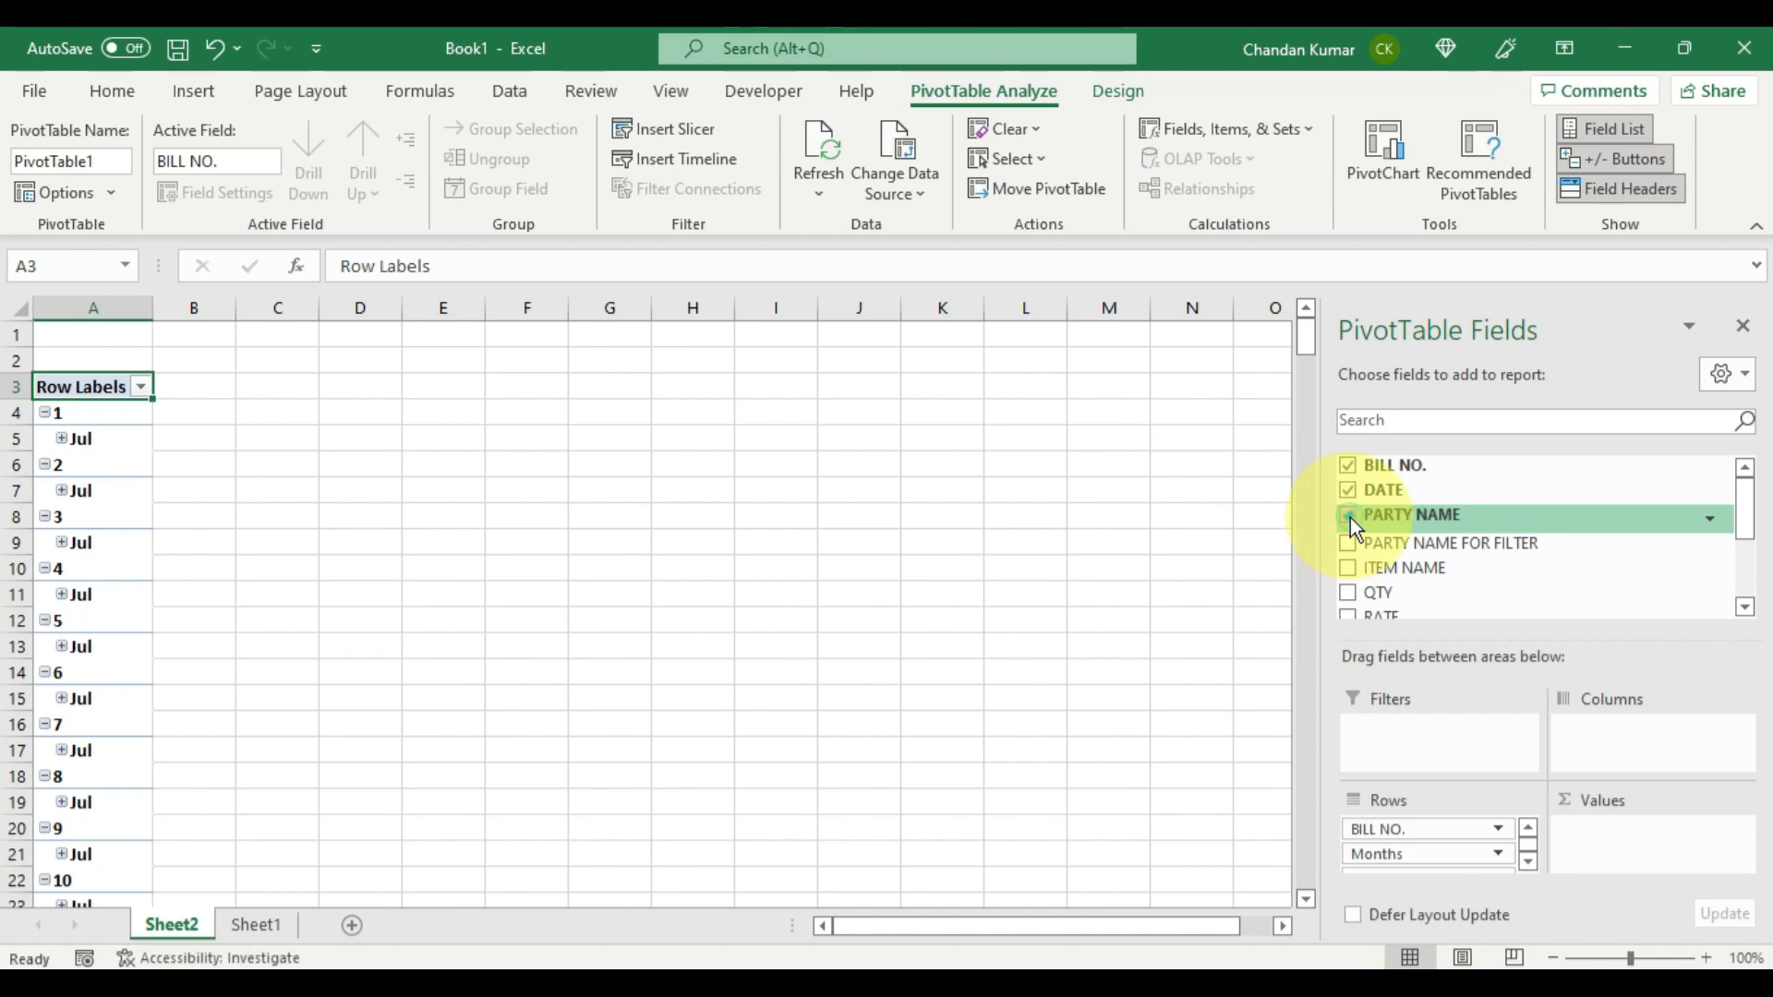
left_click(1349, 564)
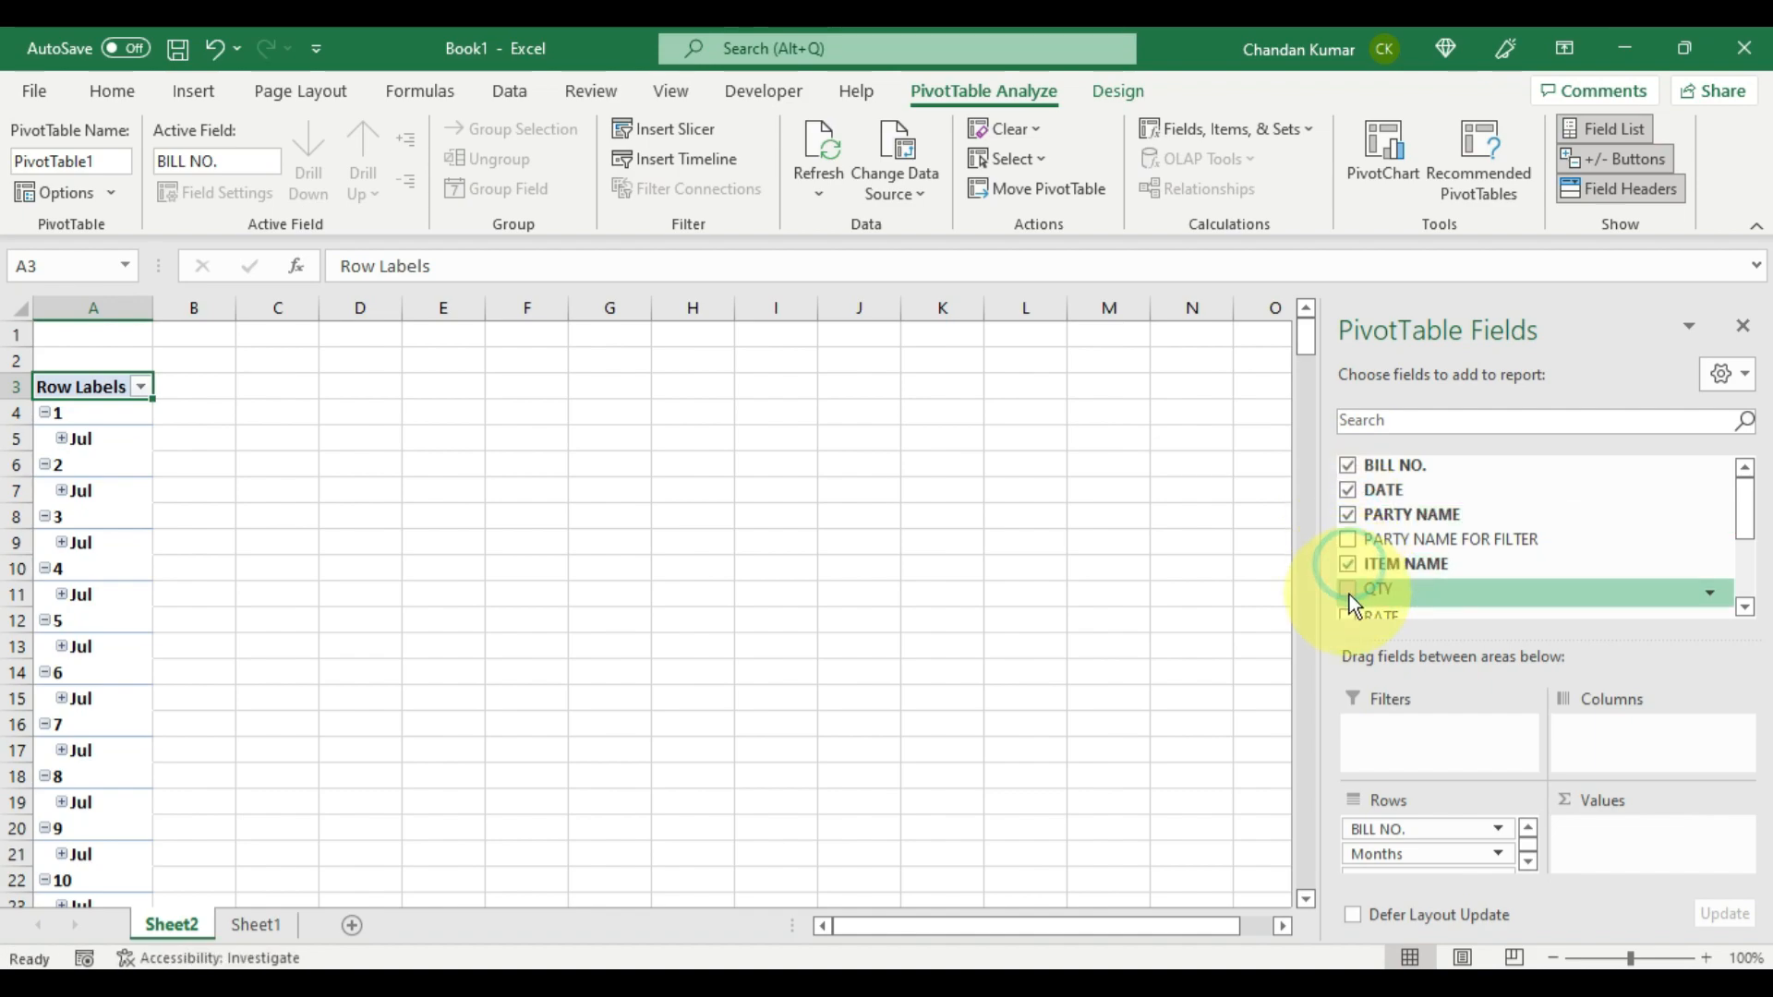
Step: Add QTY, RATE, AMOUNT, GST and TOTAL as summed values and remove the Months field from the PivotTable
left_click(1349, 591)
left_click(1345, 614)
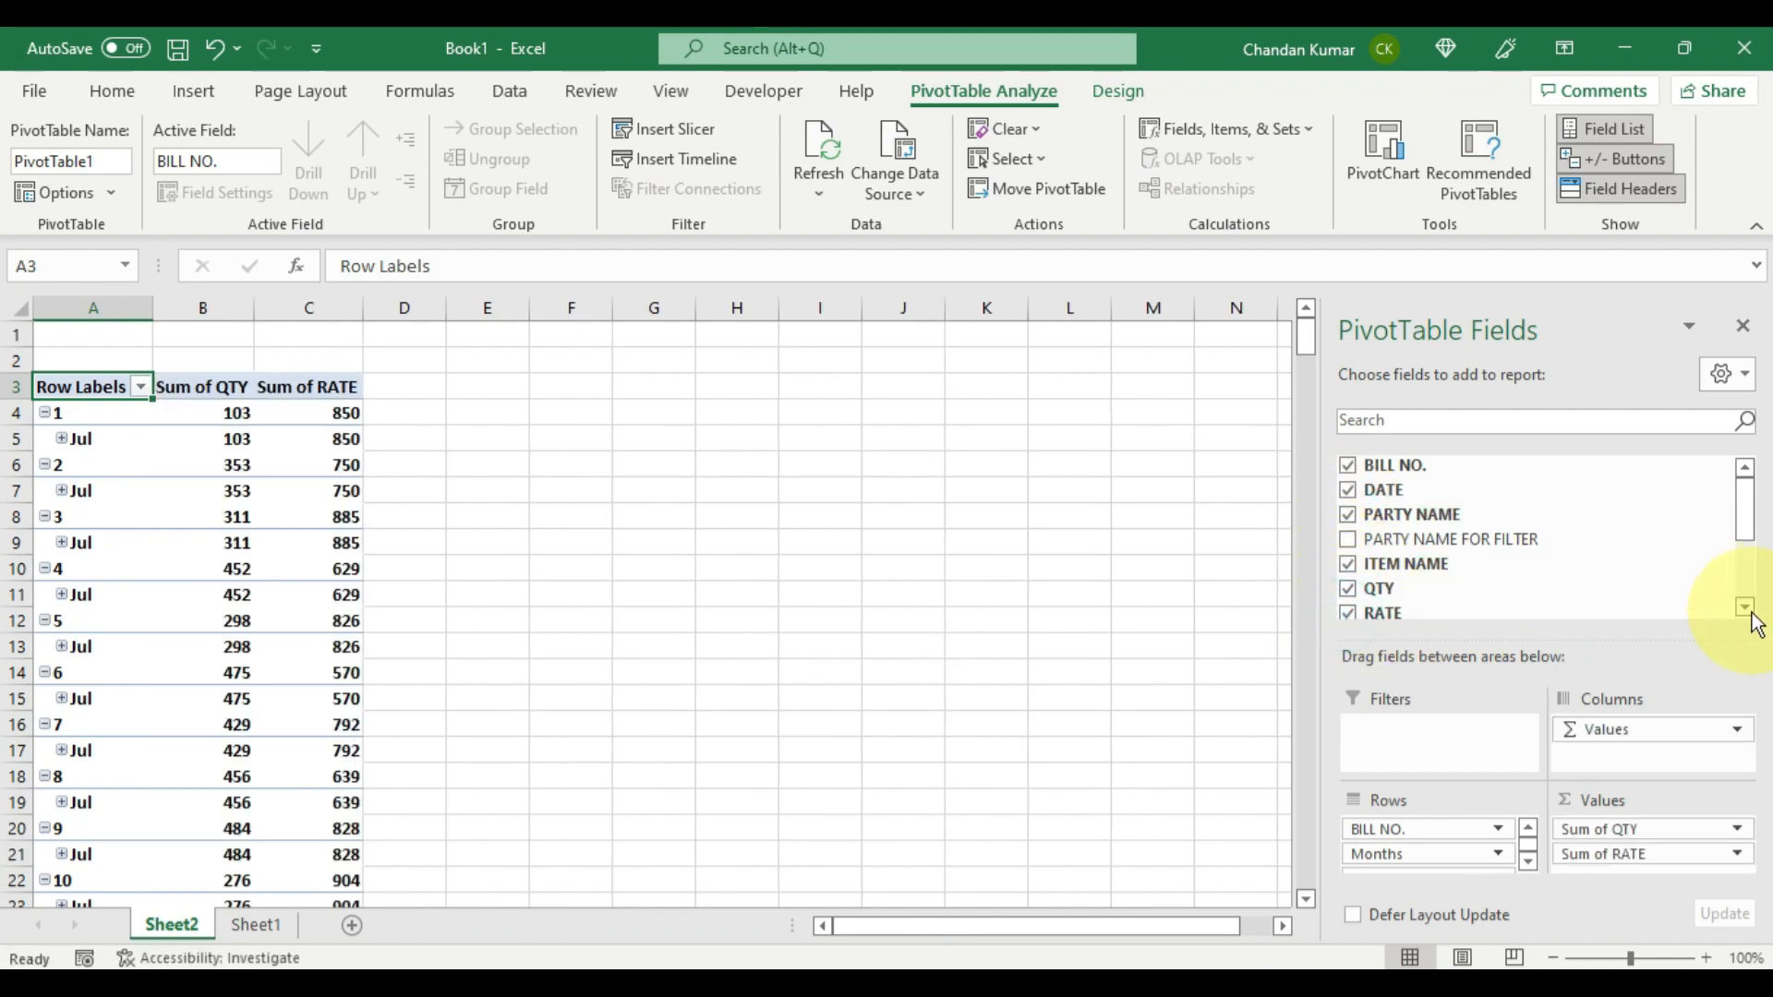
scroll(1750, 609, "down", 2)
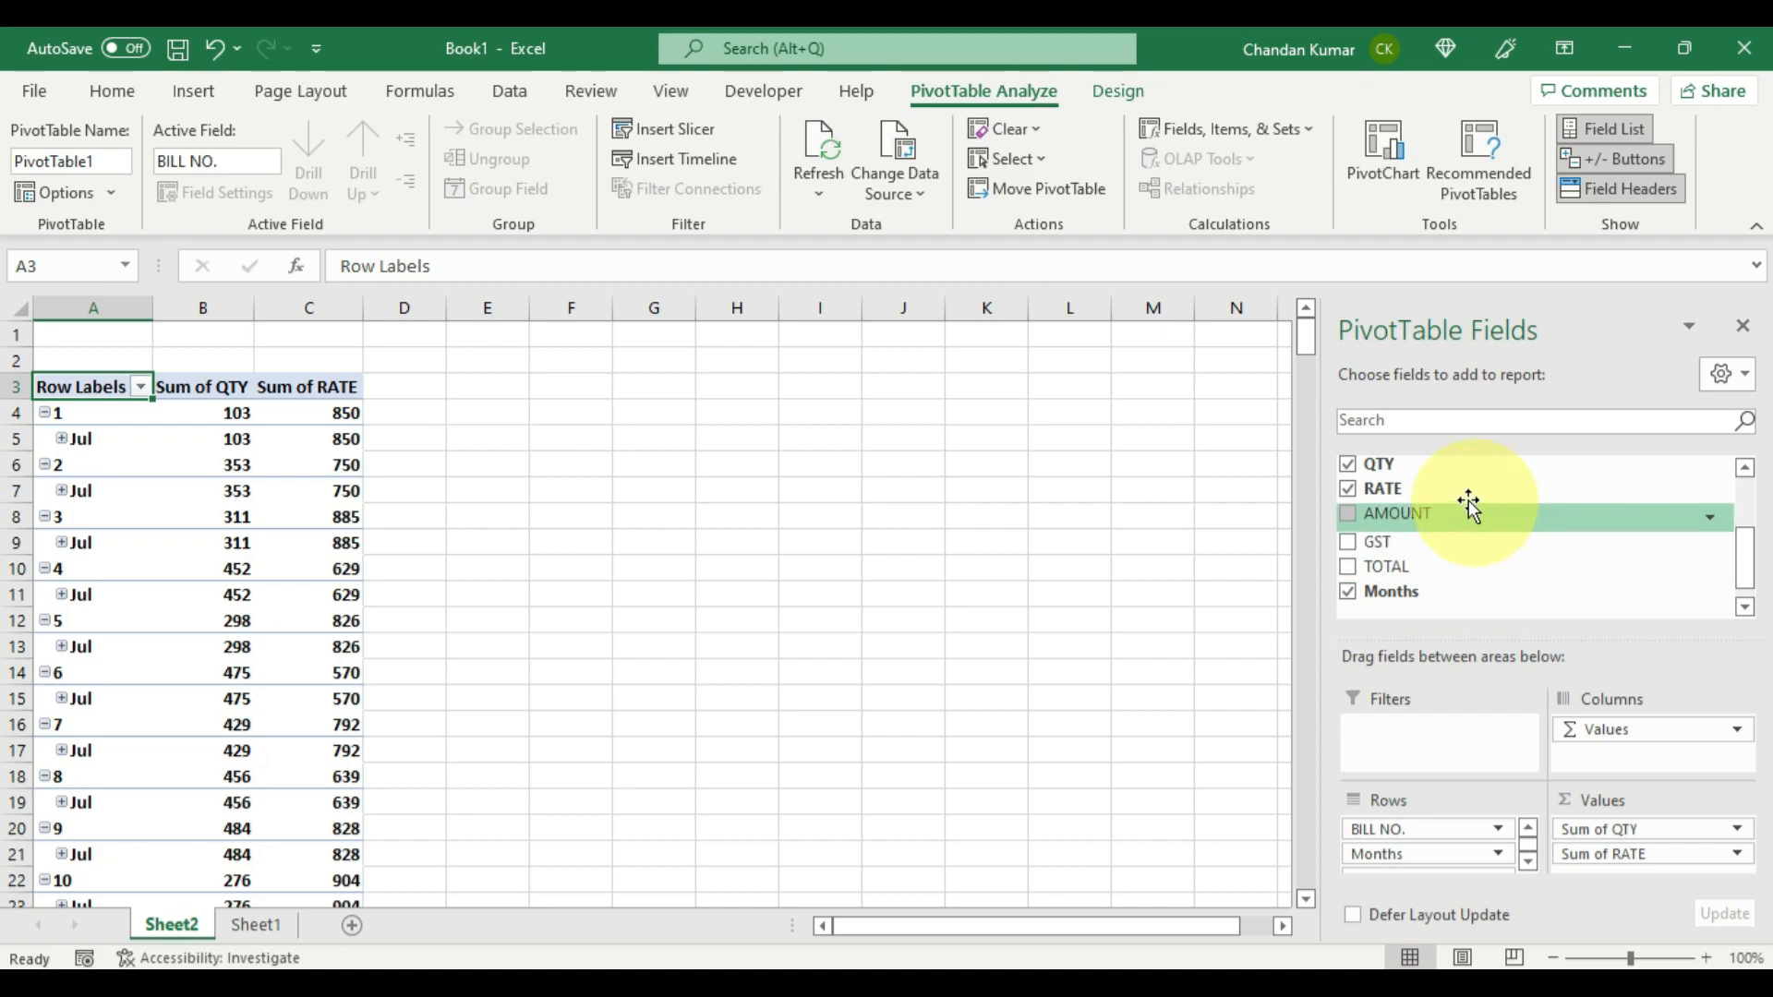
left_click(1347, 515)
left_click(1349, 538)
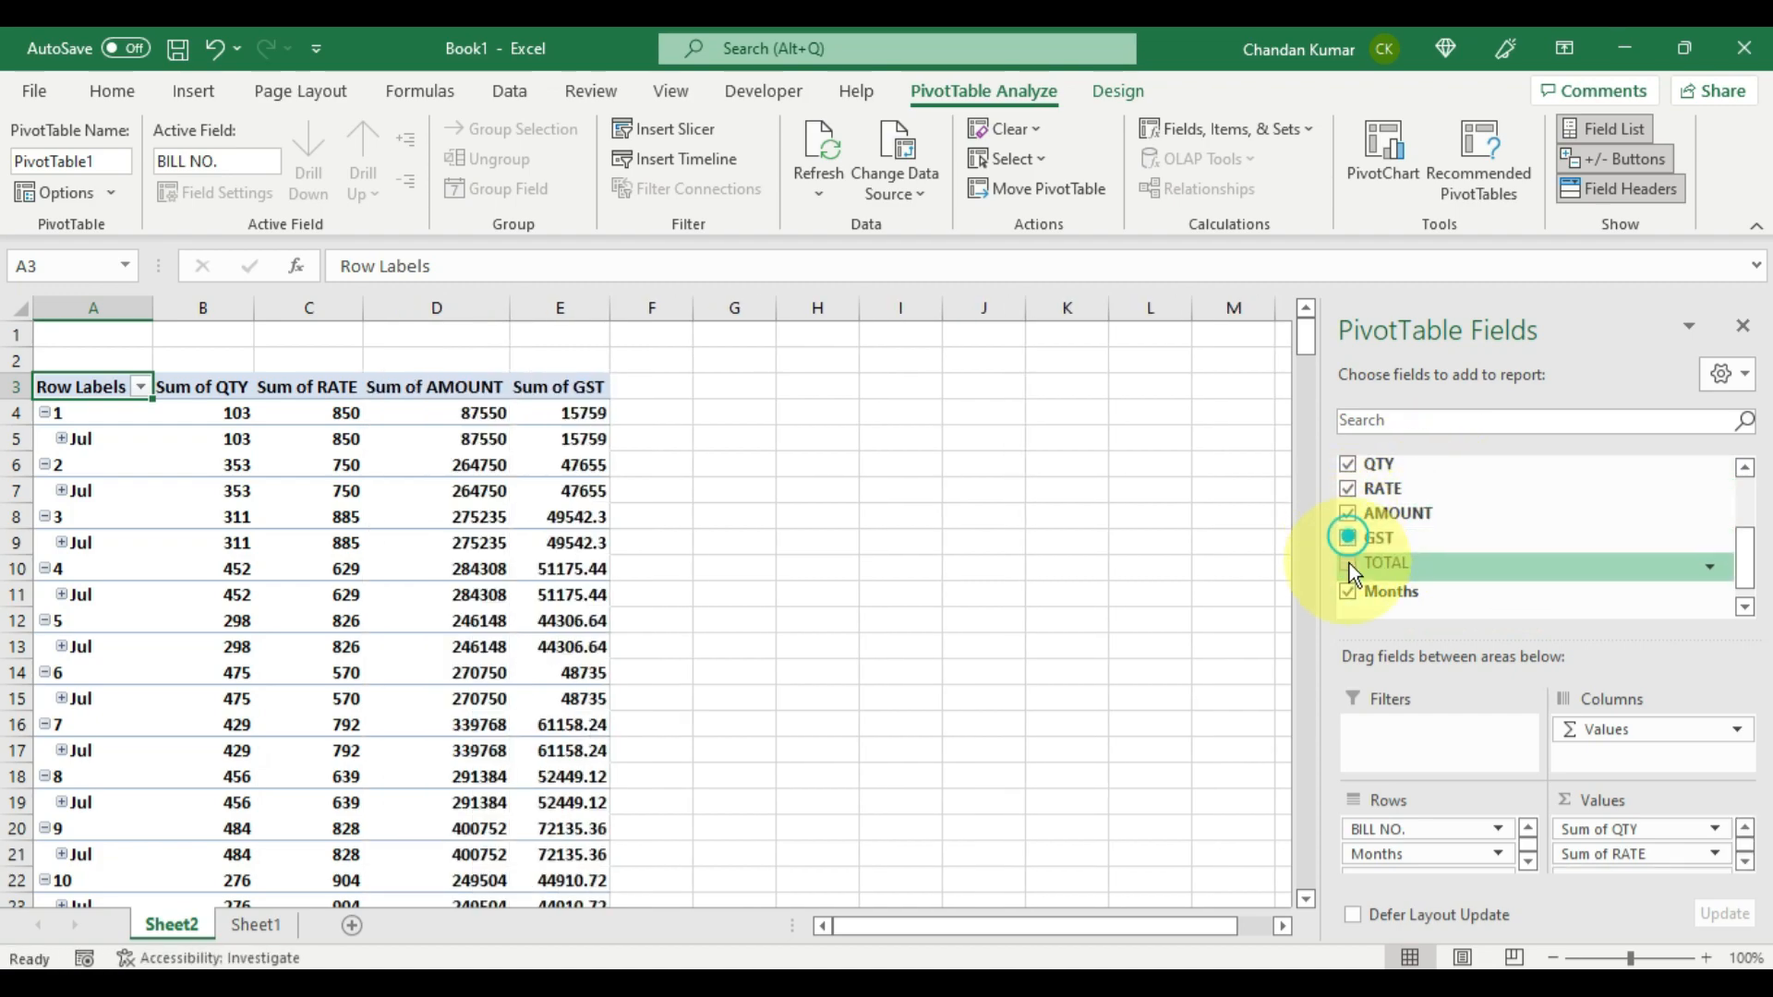
left_click(1349, 563)
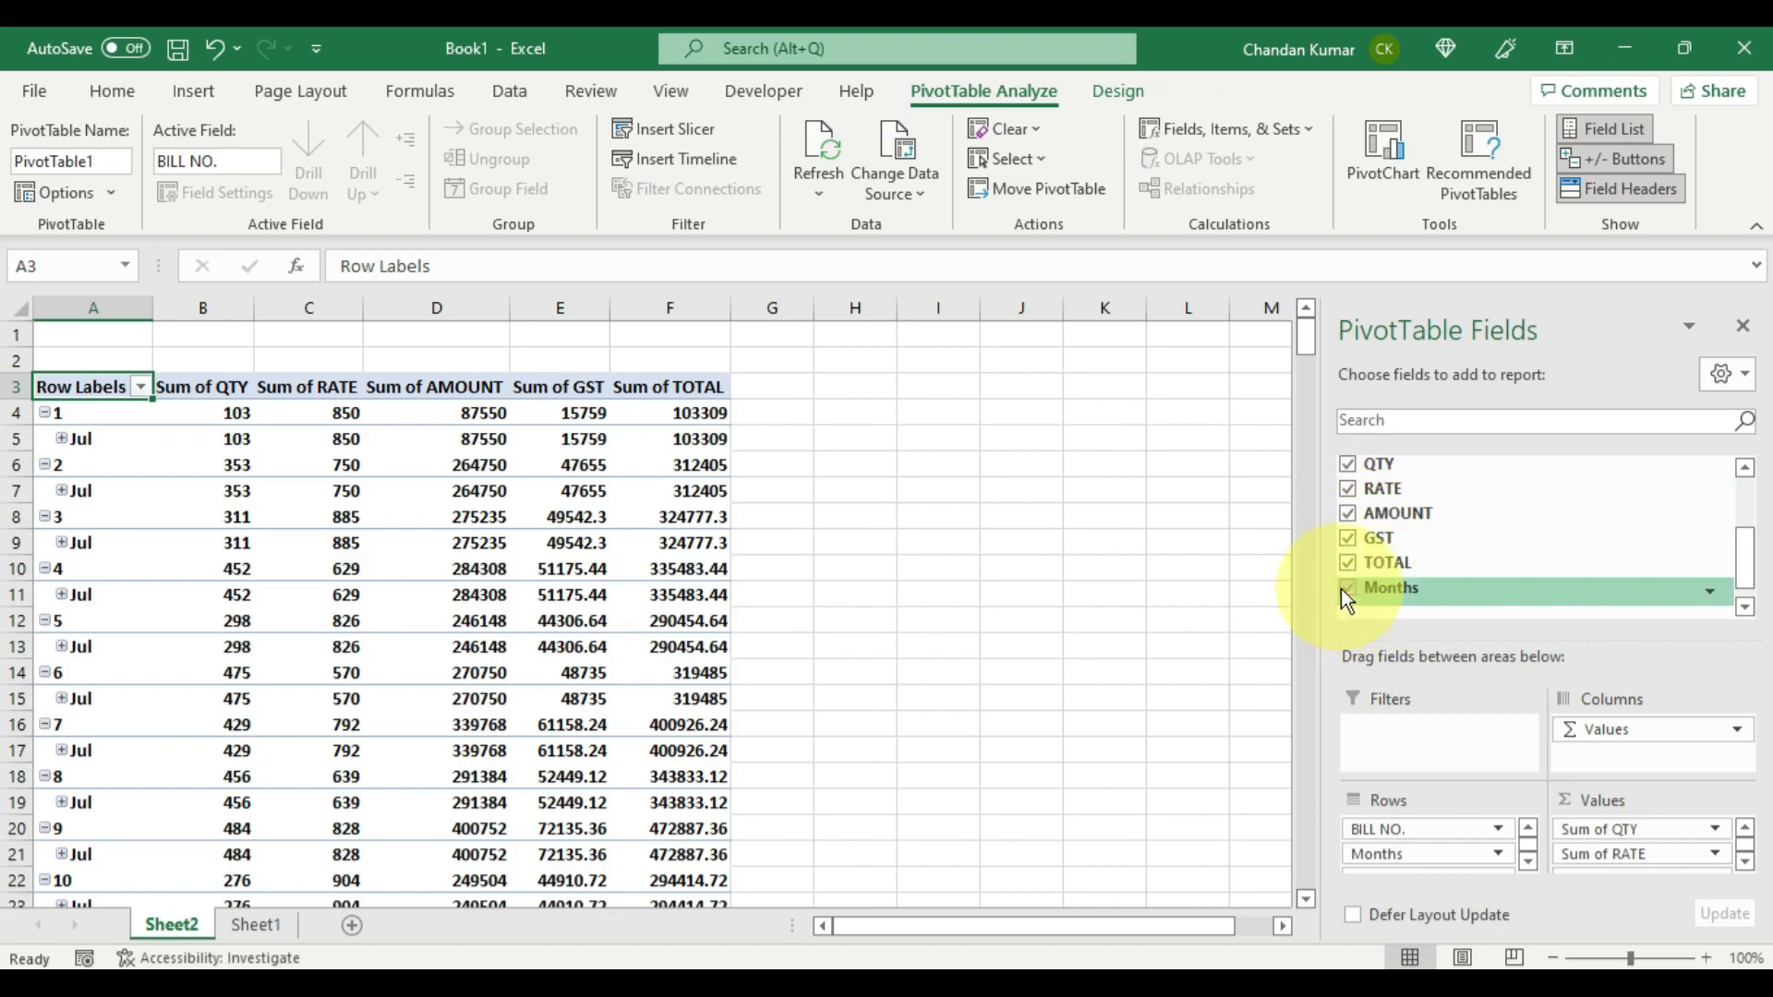
left_click(1346, 589)
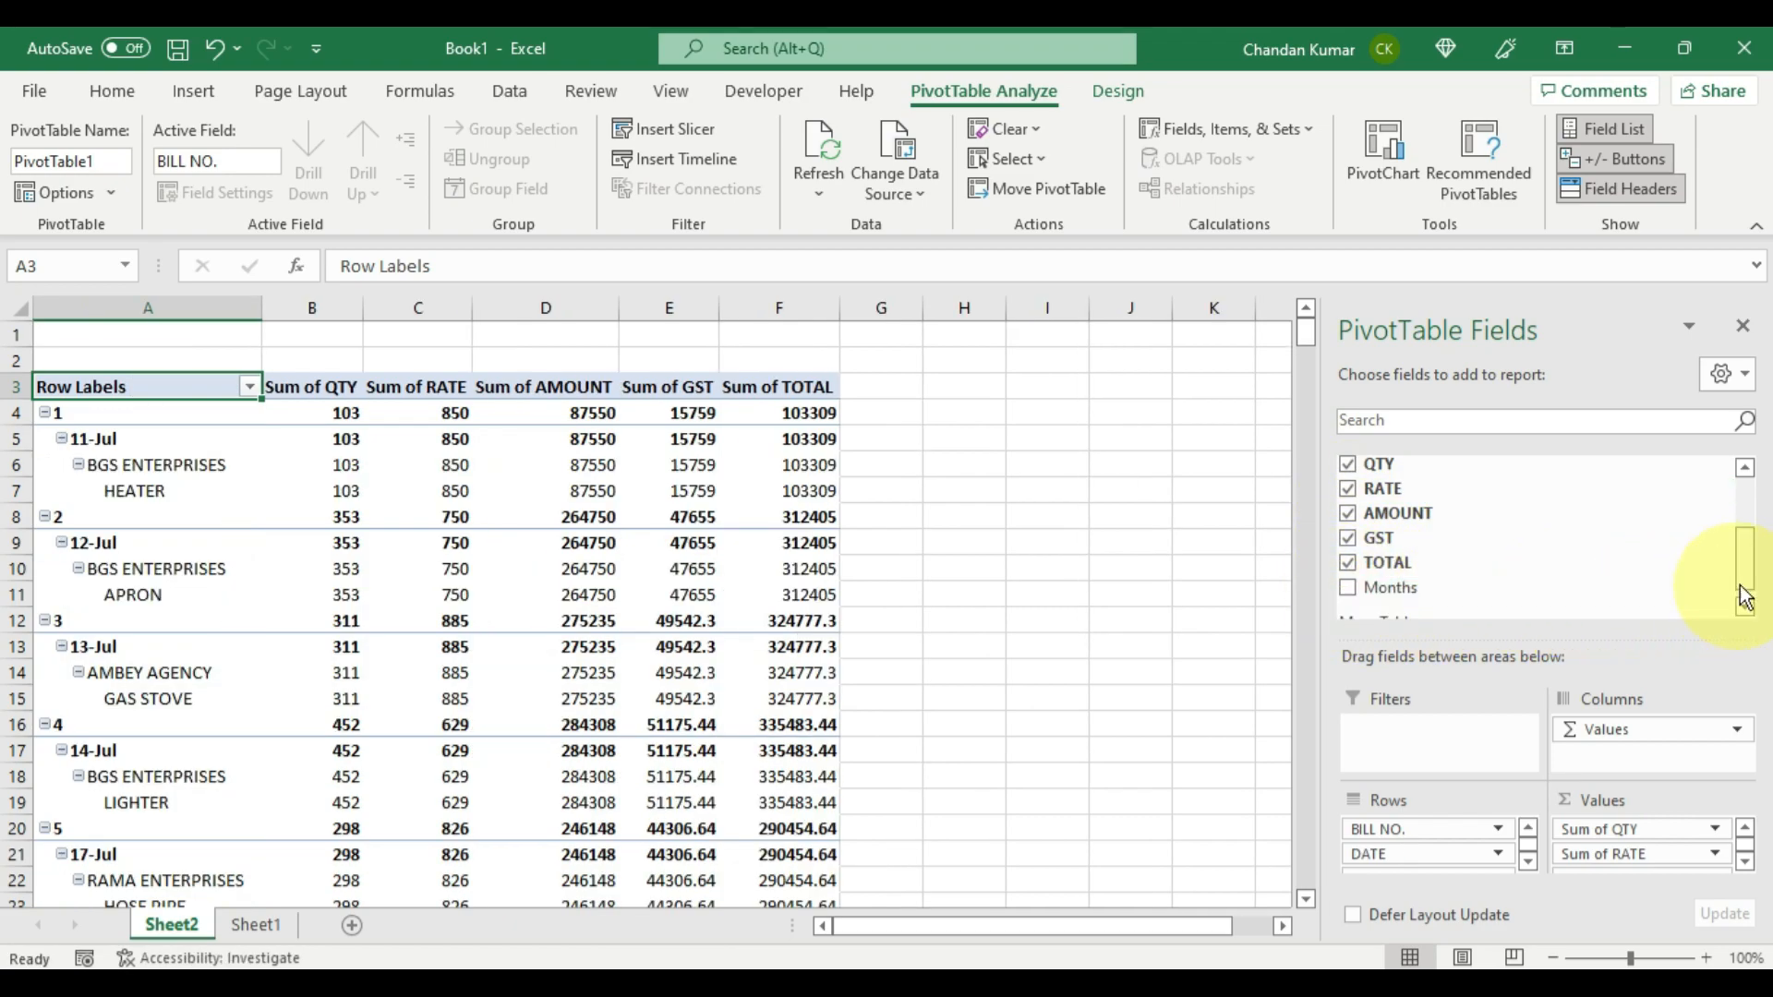
Step: Place the PARTY NAME FOR FILTER field in the PivotTable's Filters area
left_click_drag(1745, 567, 1745, 563)
scroll(1748, 572, "up", 2)
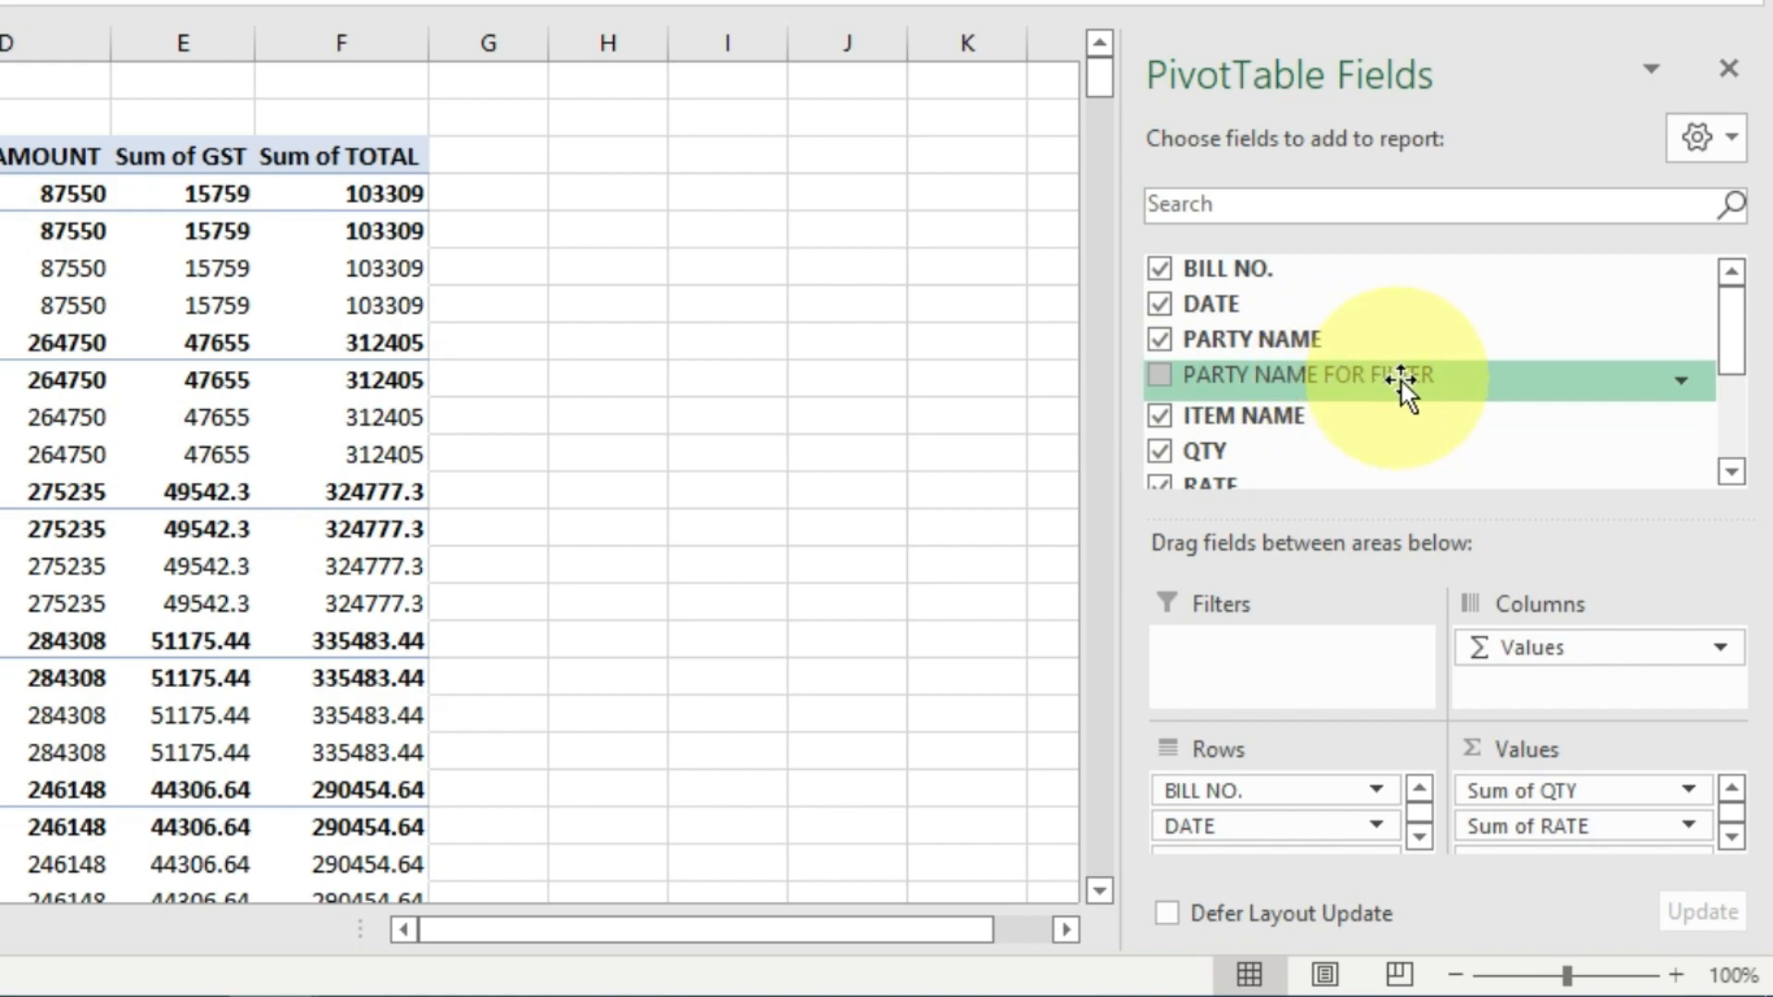
left_click_drag(1400, 380, 1300, 652)
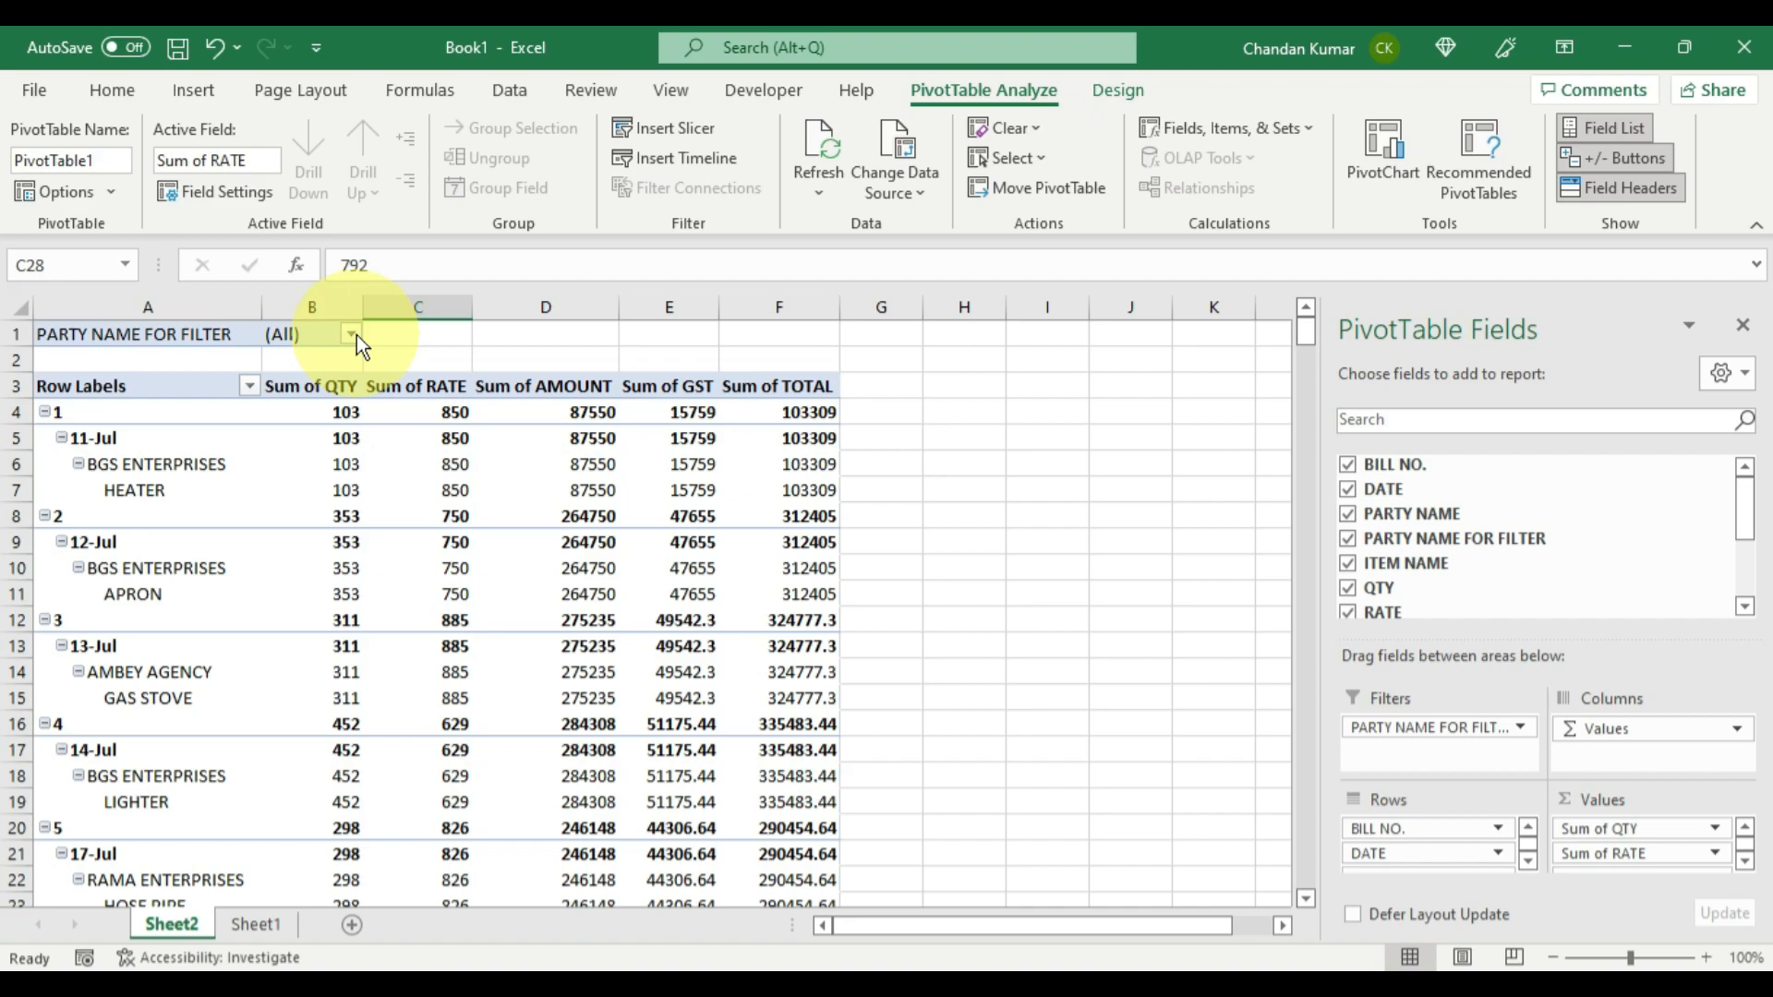
Step: Close the PivotTable field list and enlarge the worksheet display to 120%
left_click(1745, 327)
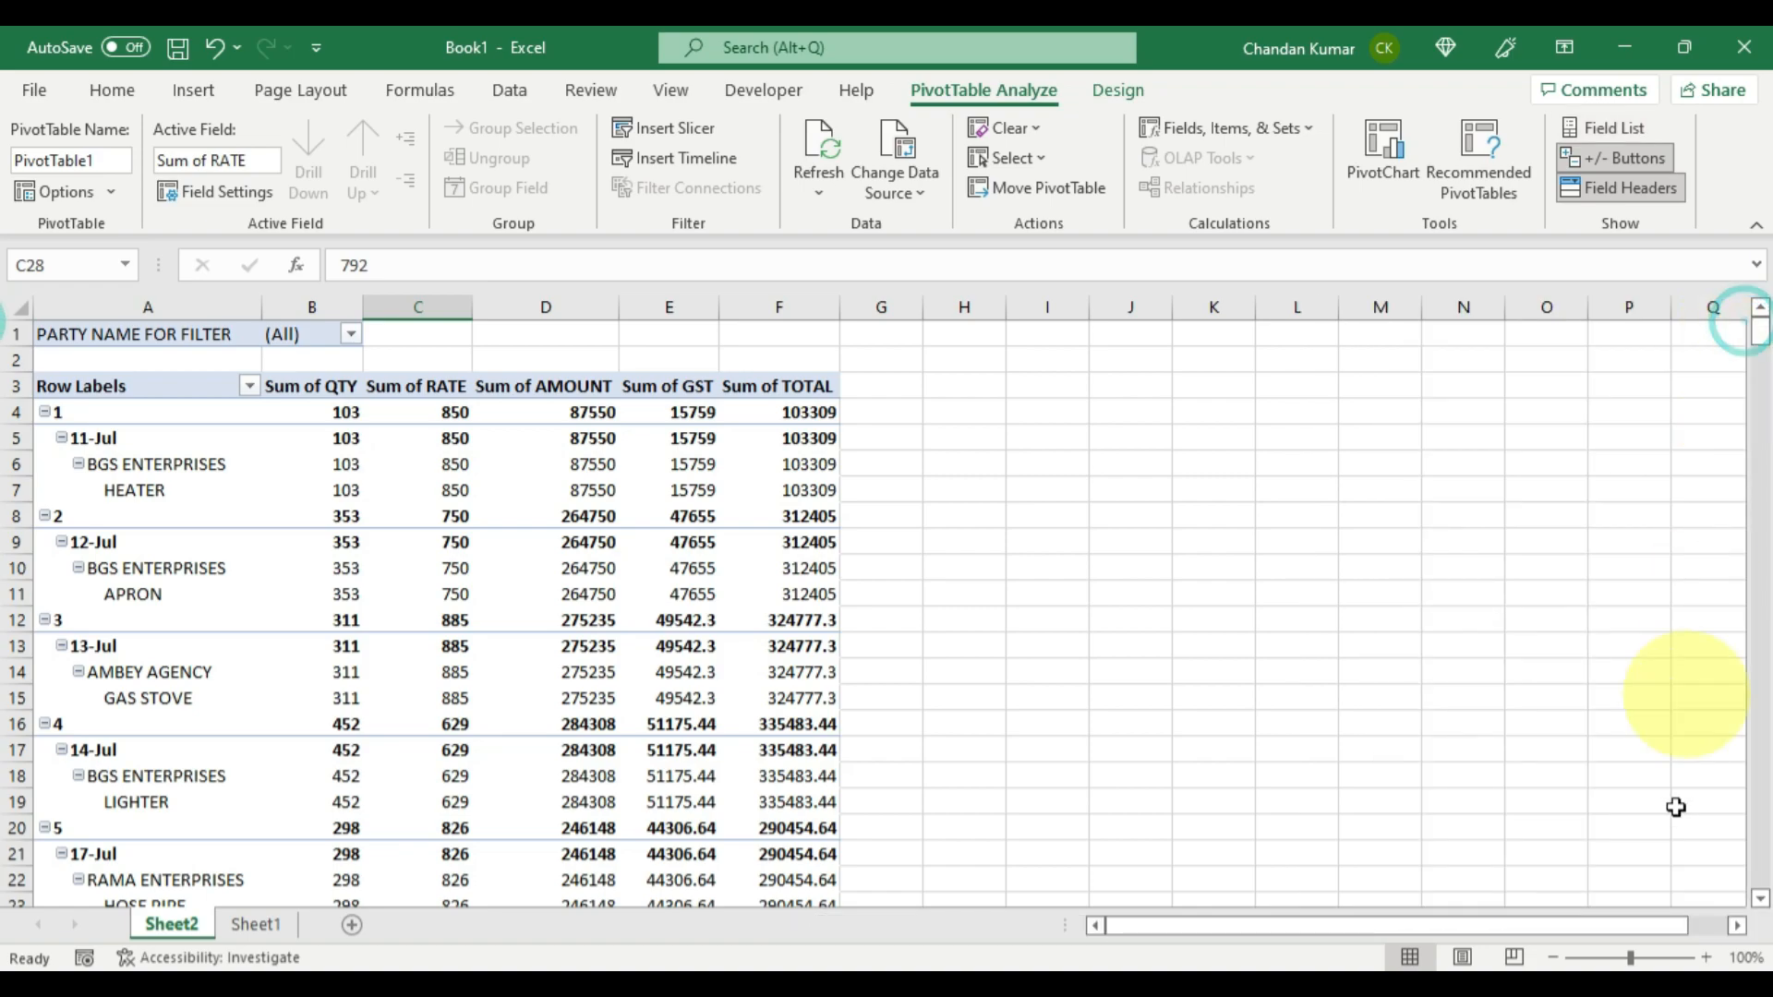
left_click(1708, 957)
left_click(1708, 958)
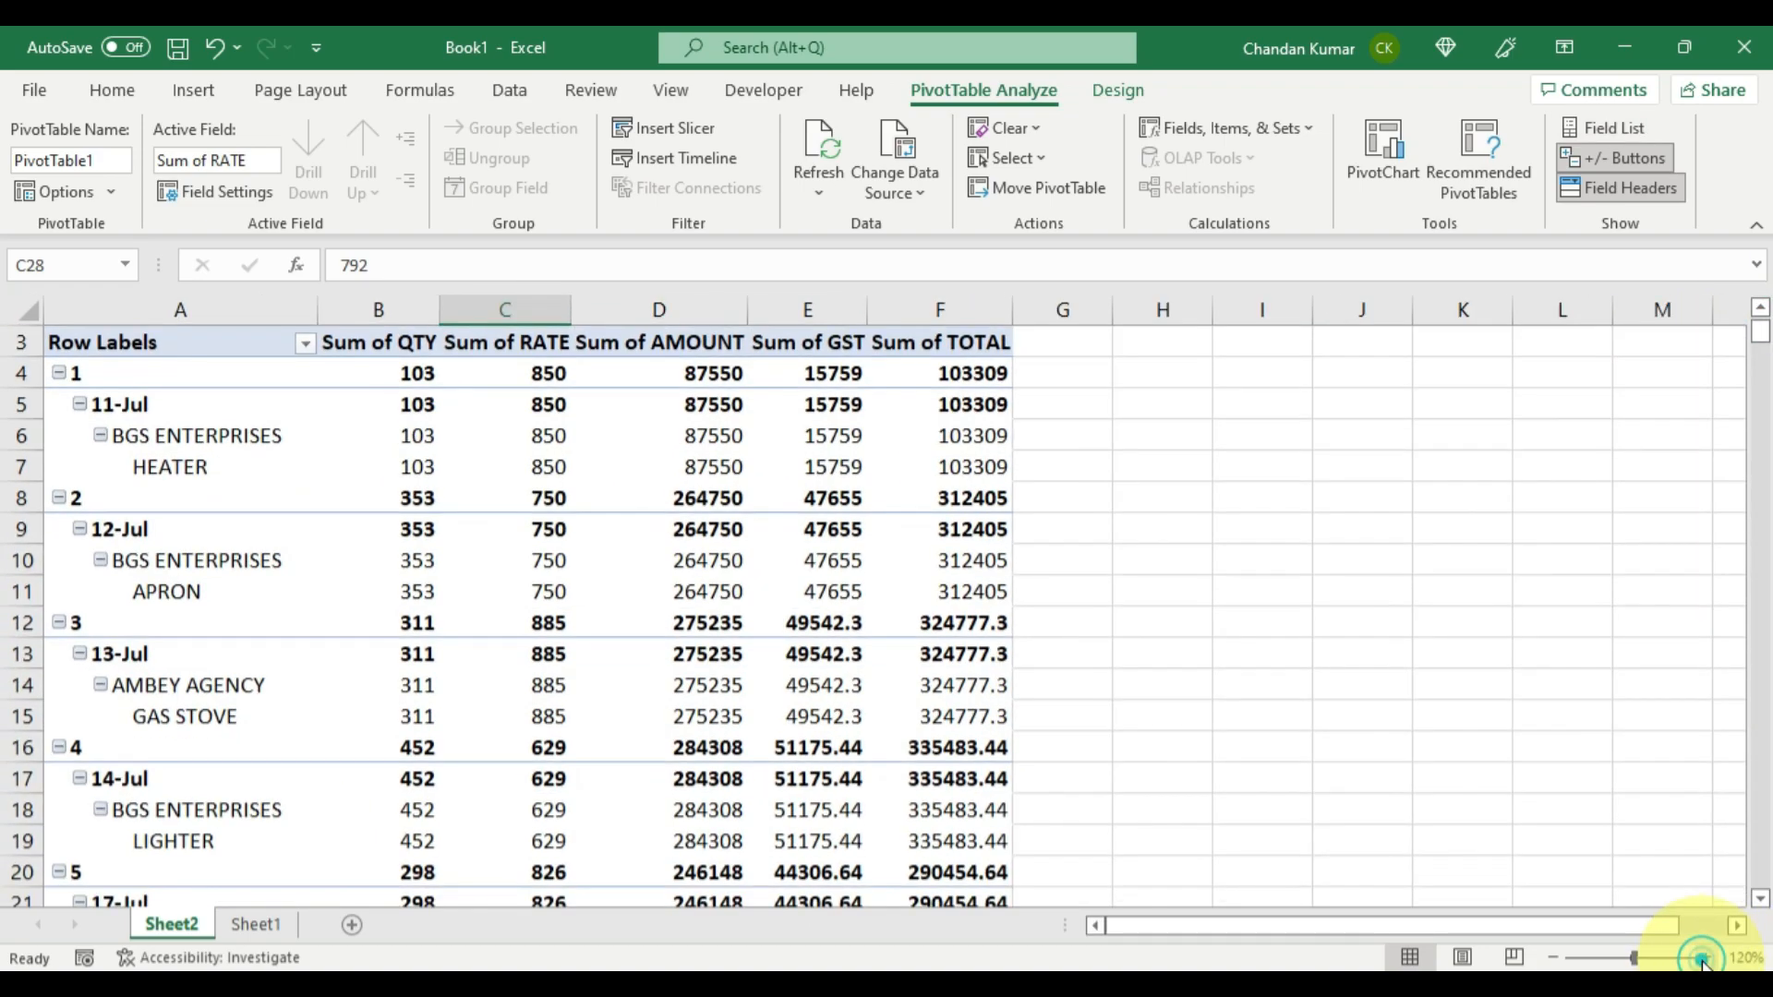
Step: Compare the PivotTable with the source data on Sheet1 and change its report layout to tabular form
scroll(386, 695, "up", 1)
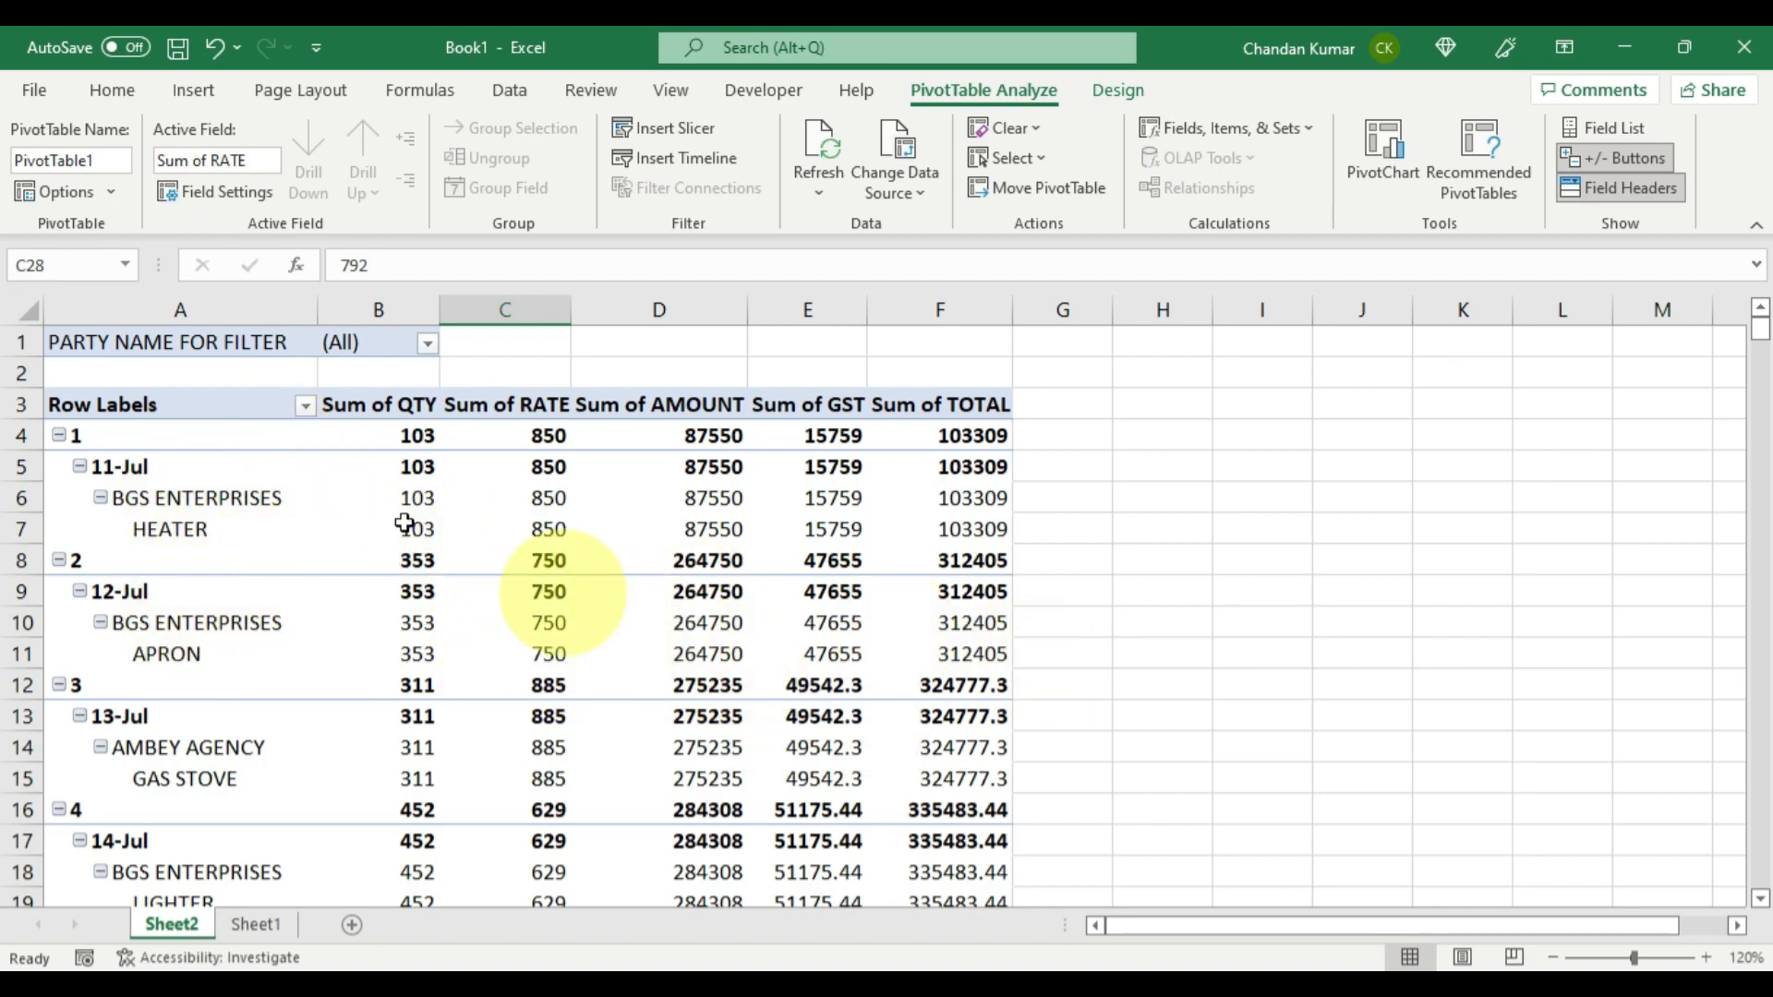
left_click(255, 925)
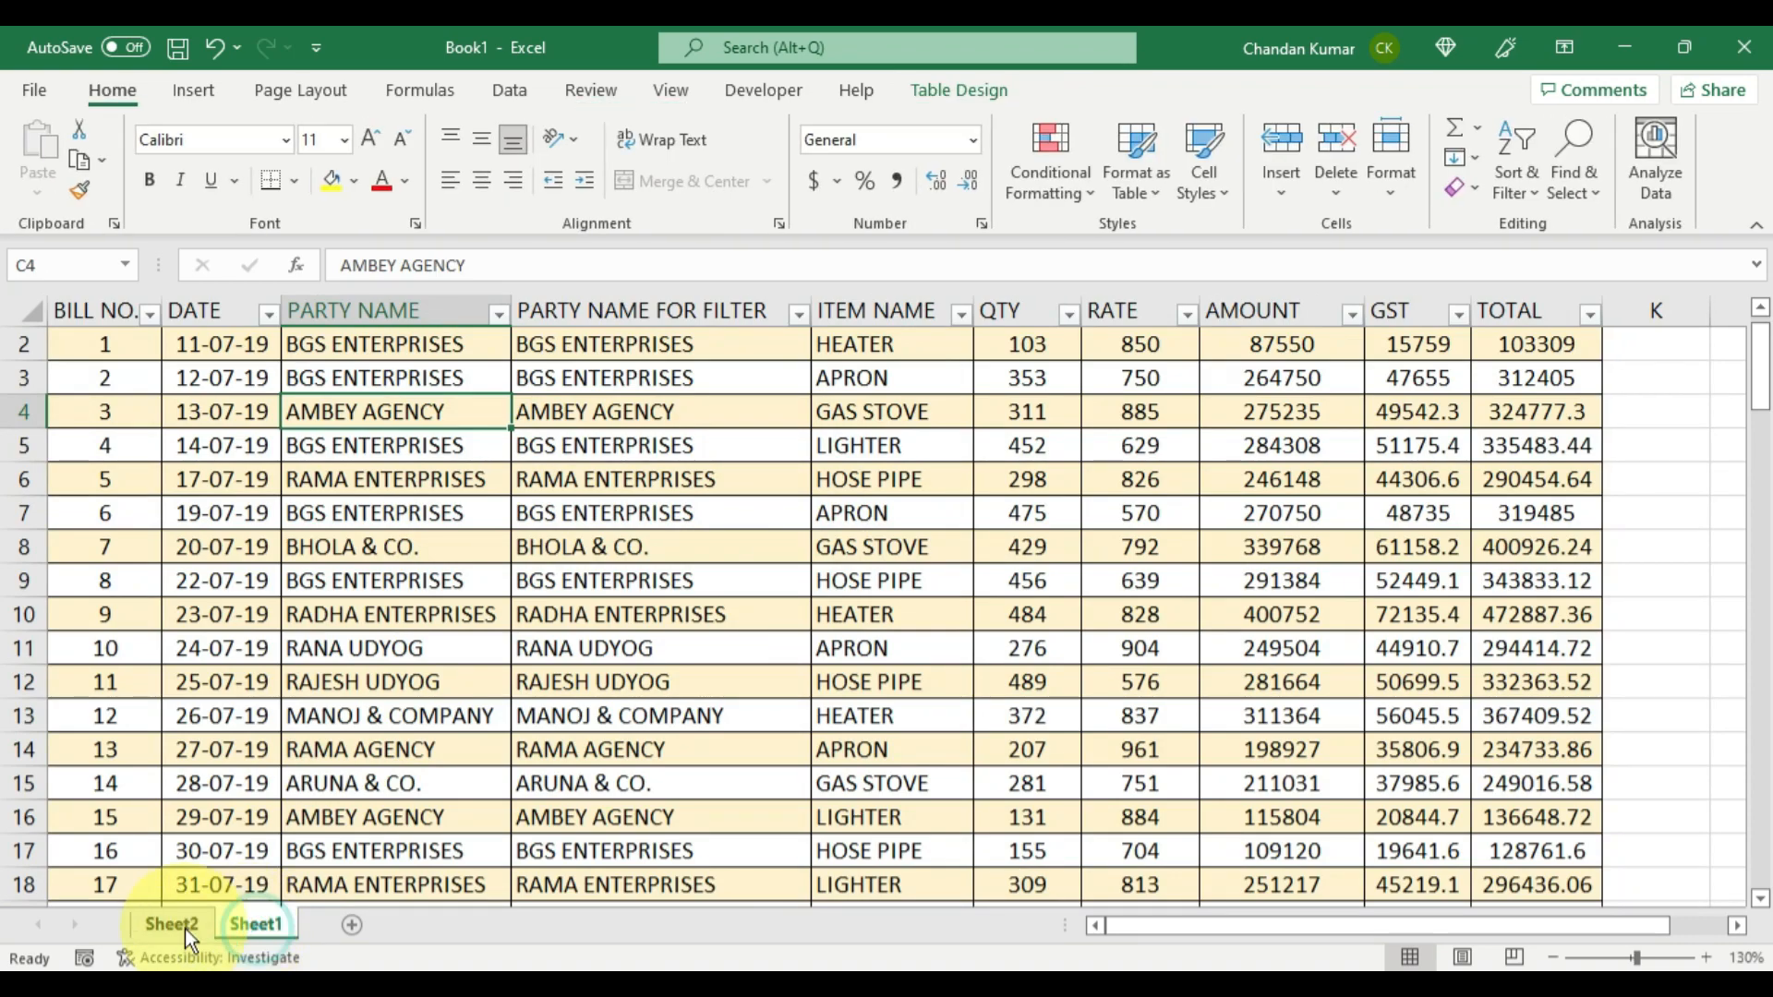
left_click(185, 927)
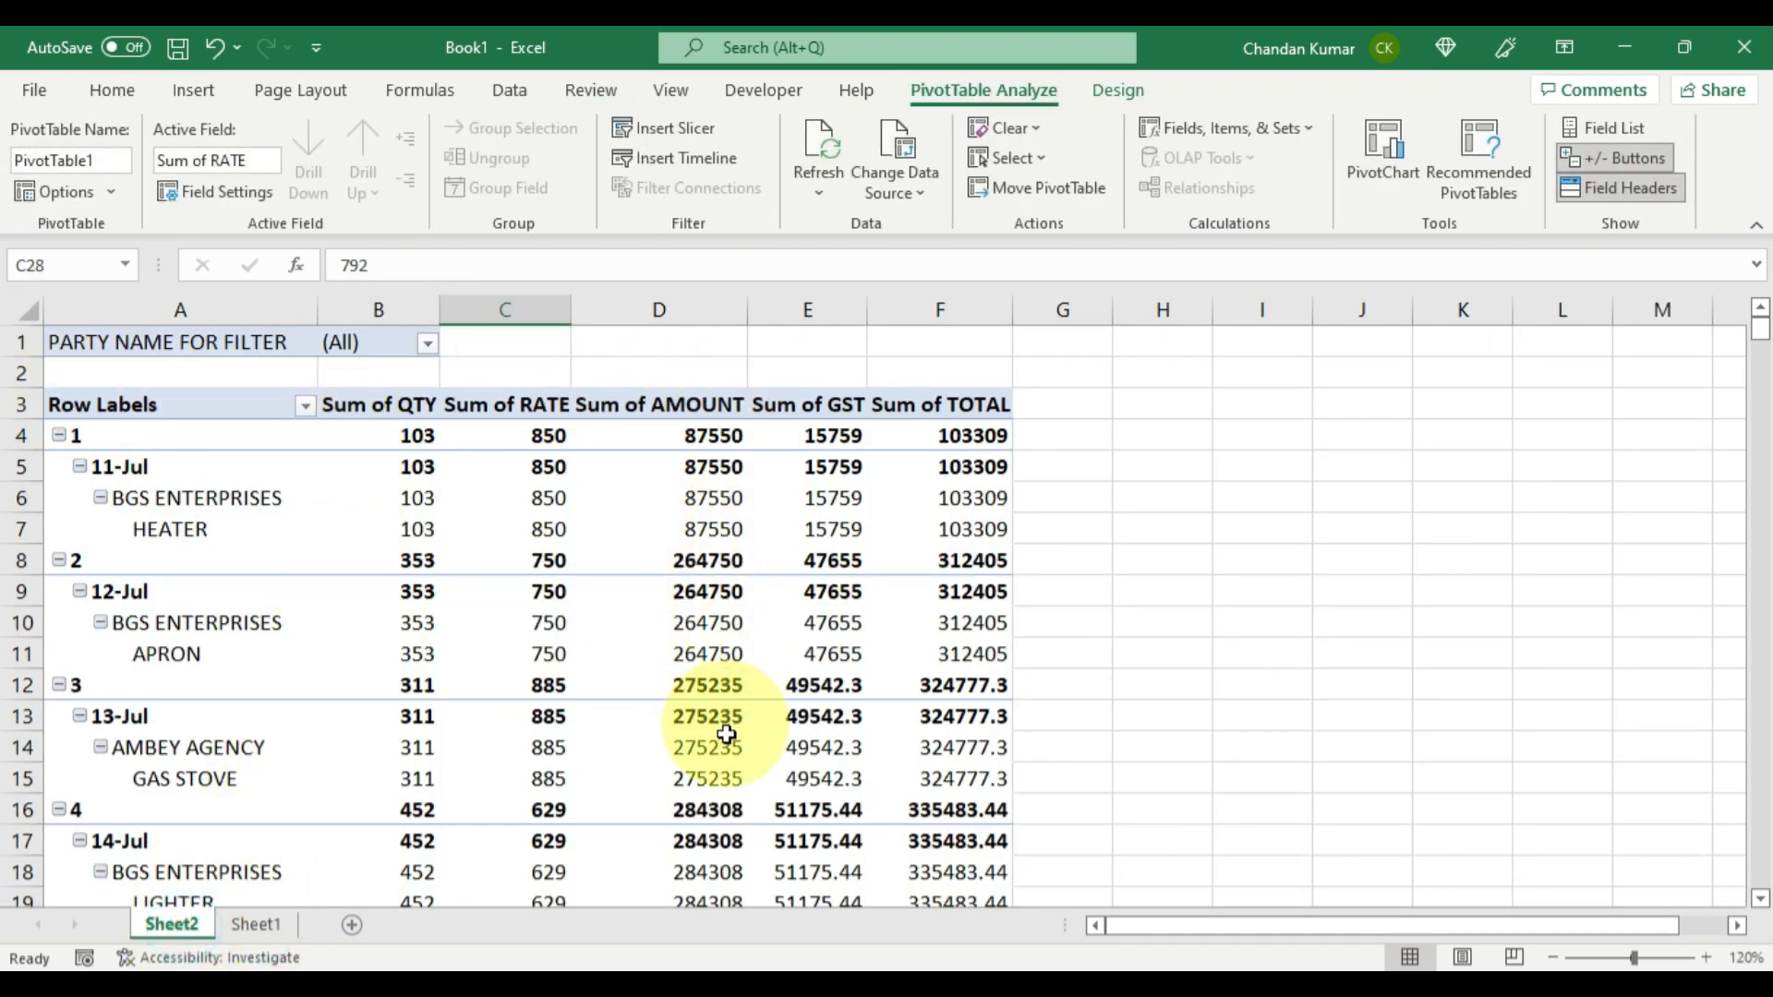
left_click(1120, 89)
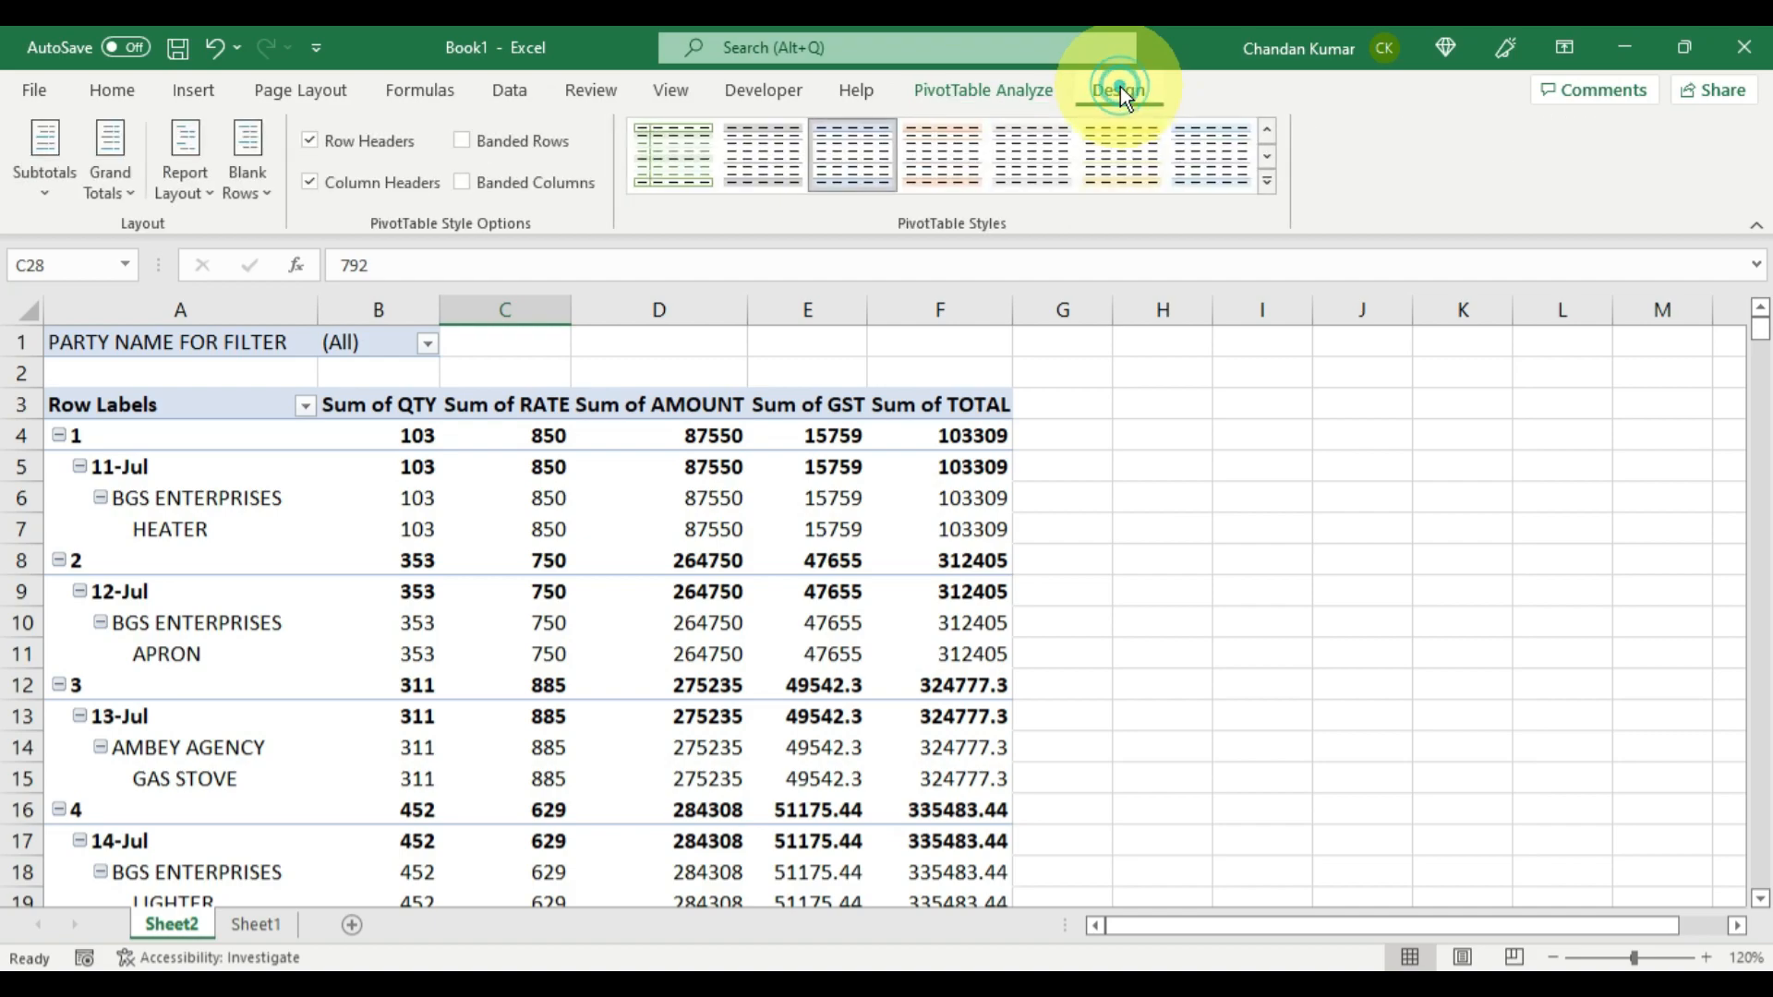
left_click(187, 139)
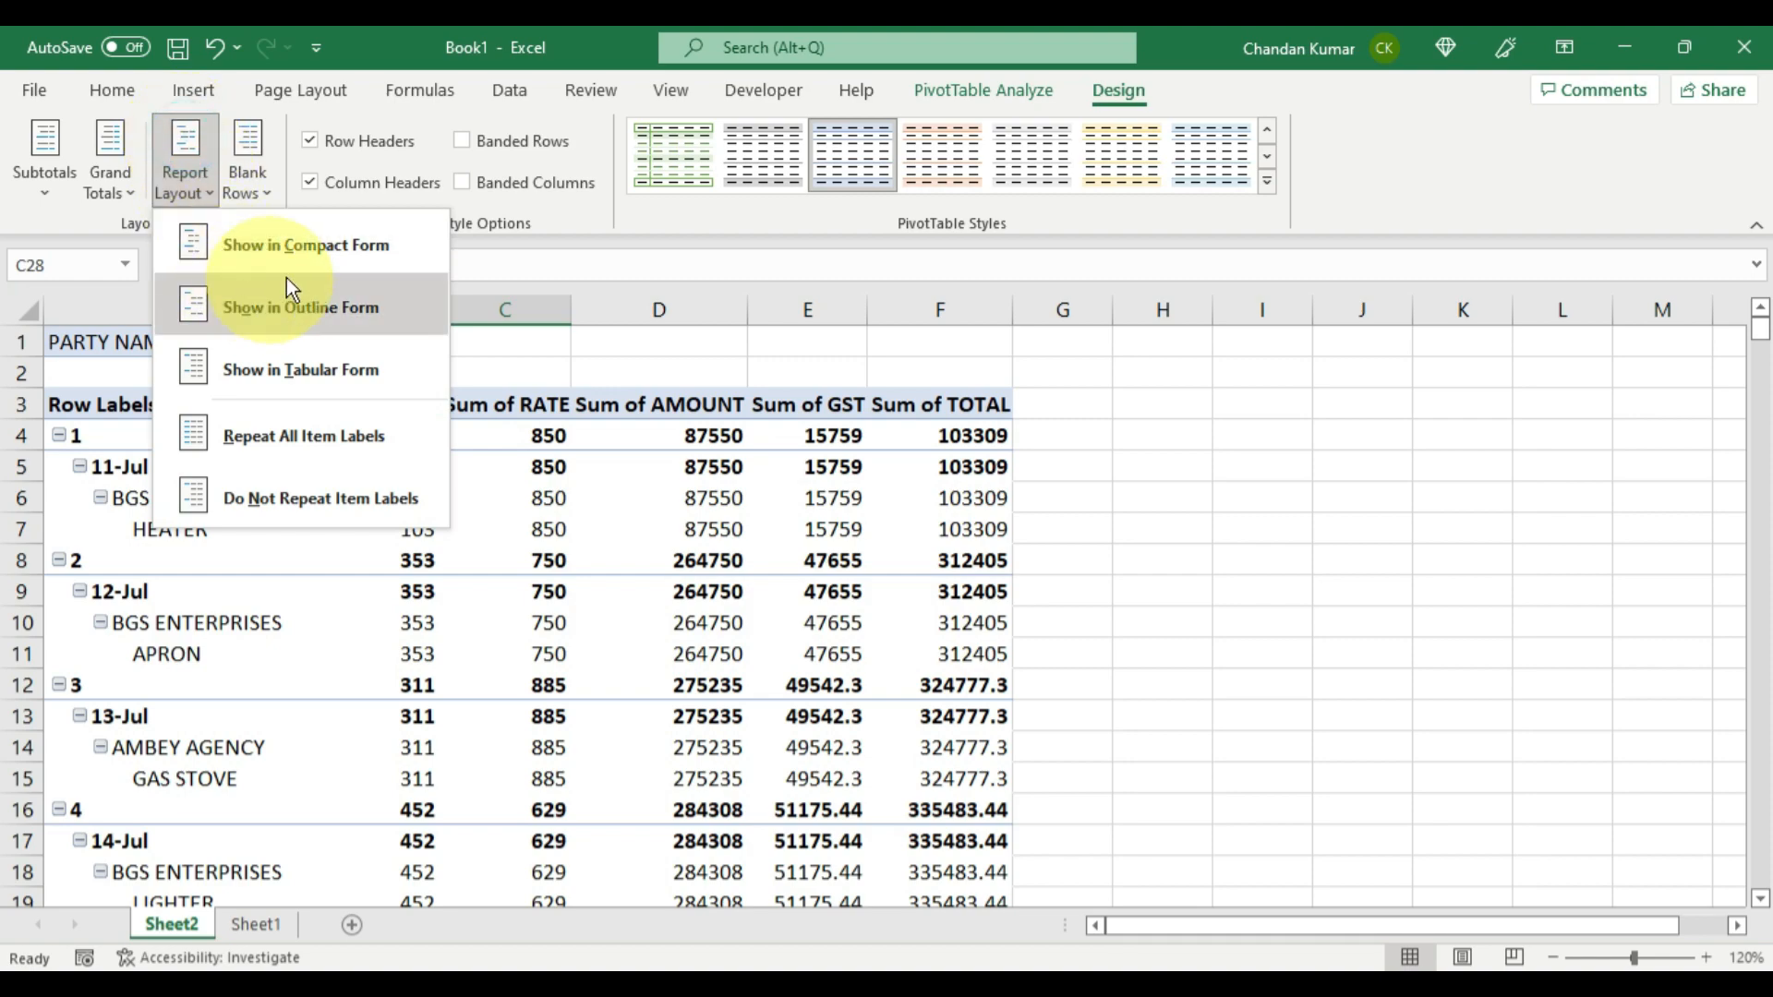
left_click(379, 370)
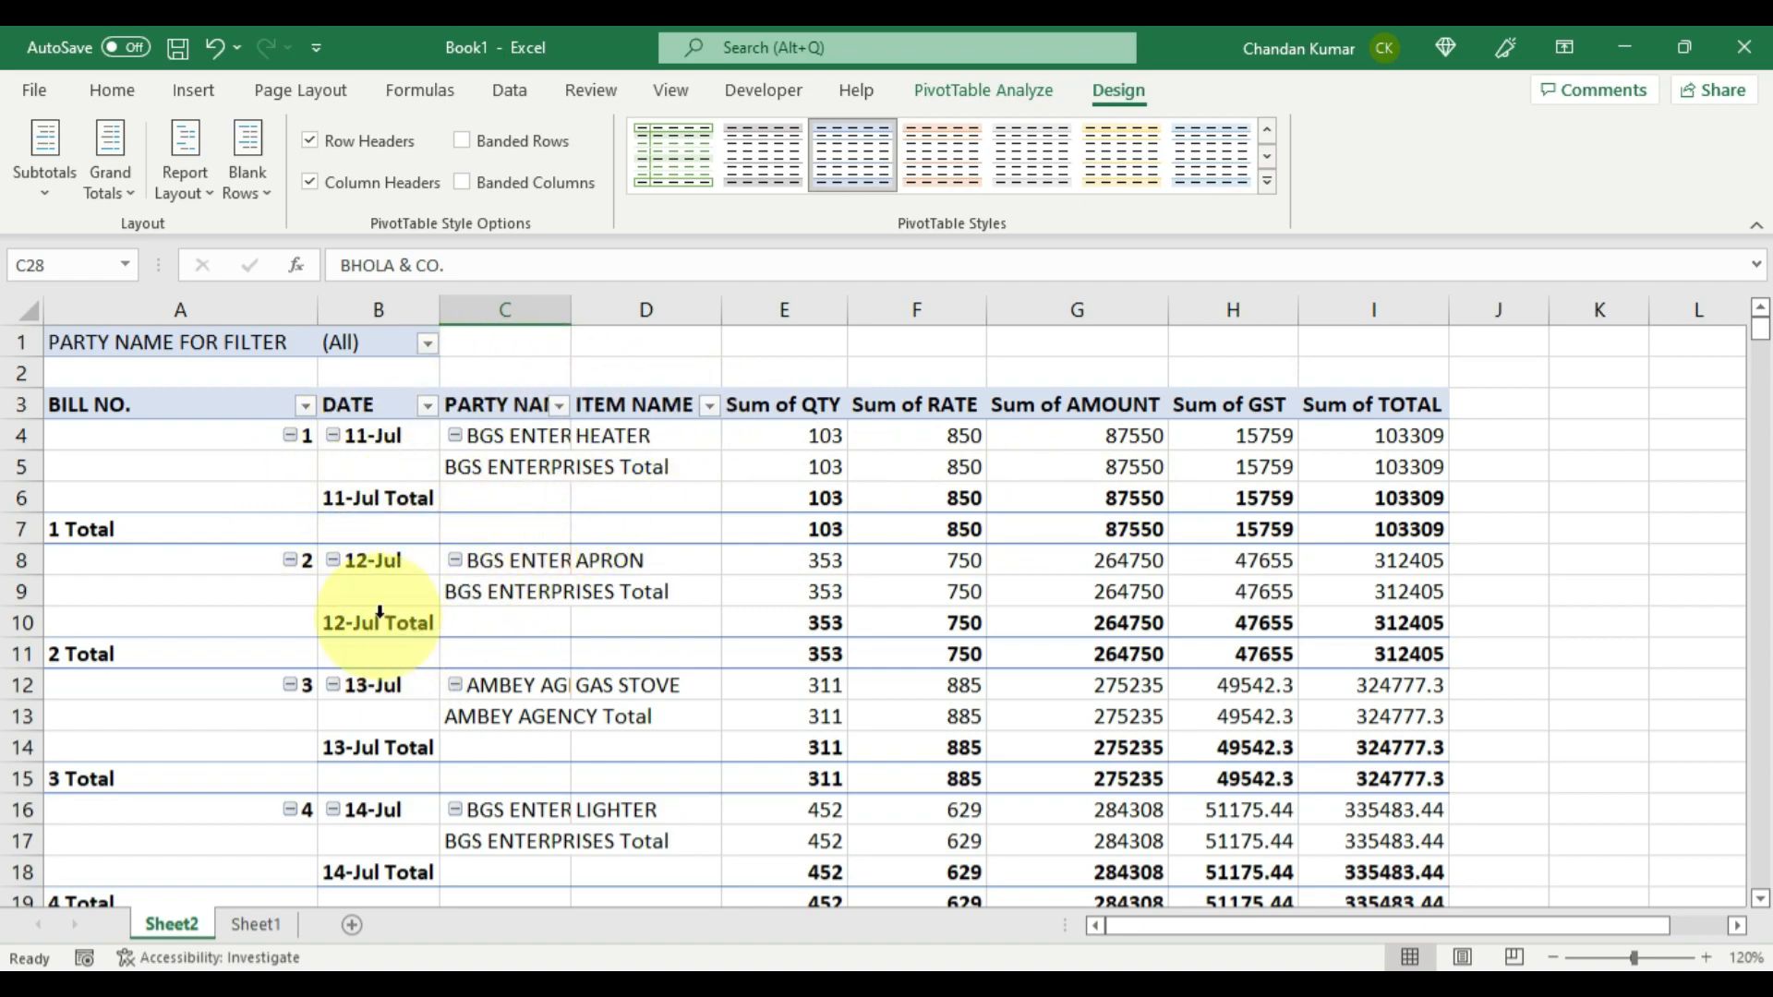
Step: Turn off all subtotals in the PivotTable and hide its expand/collapse buttons
left_click(49, 189)
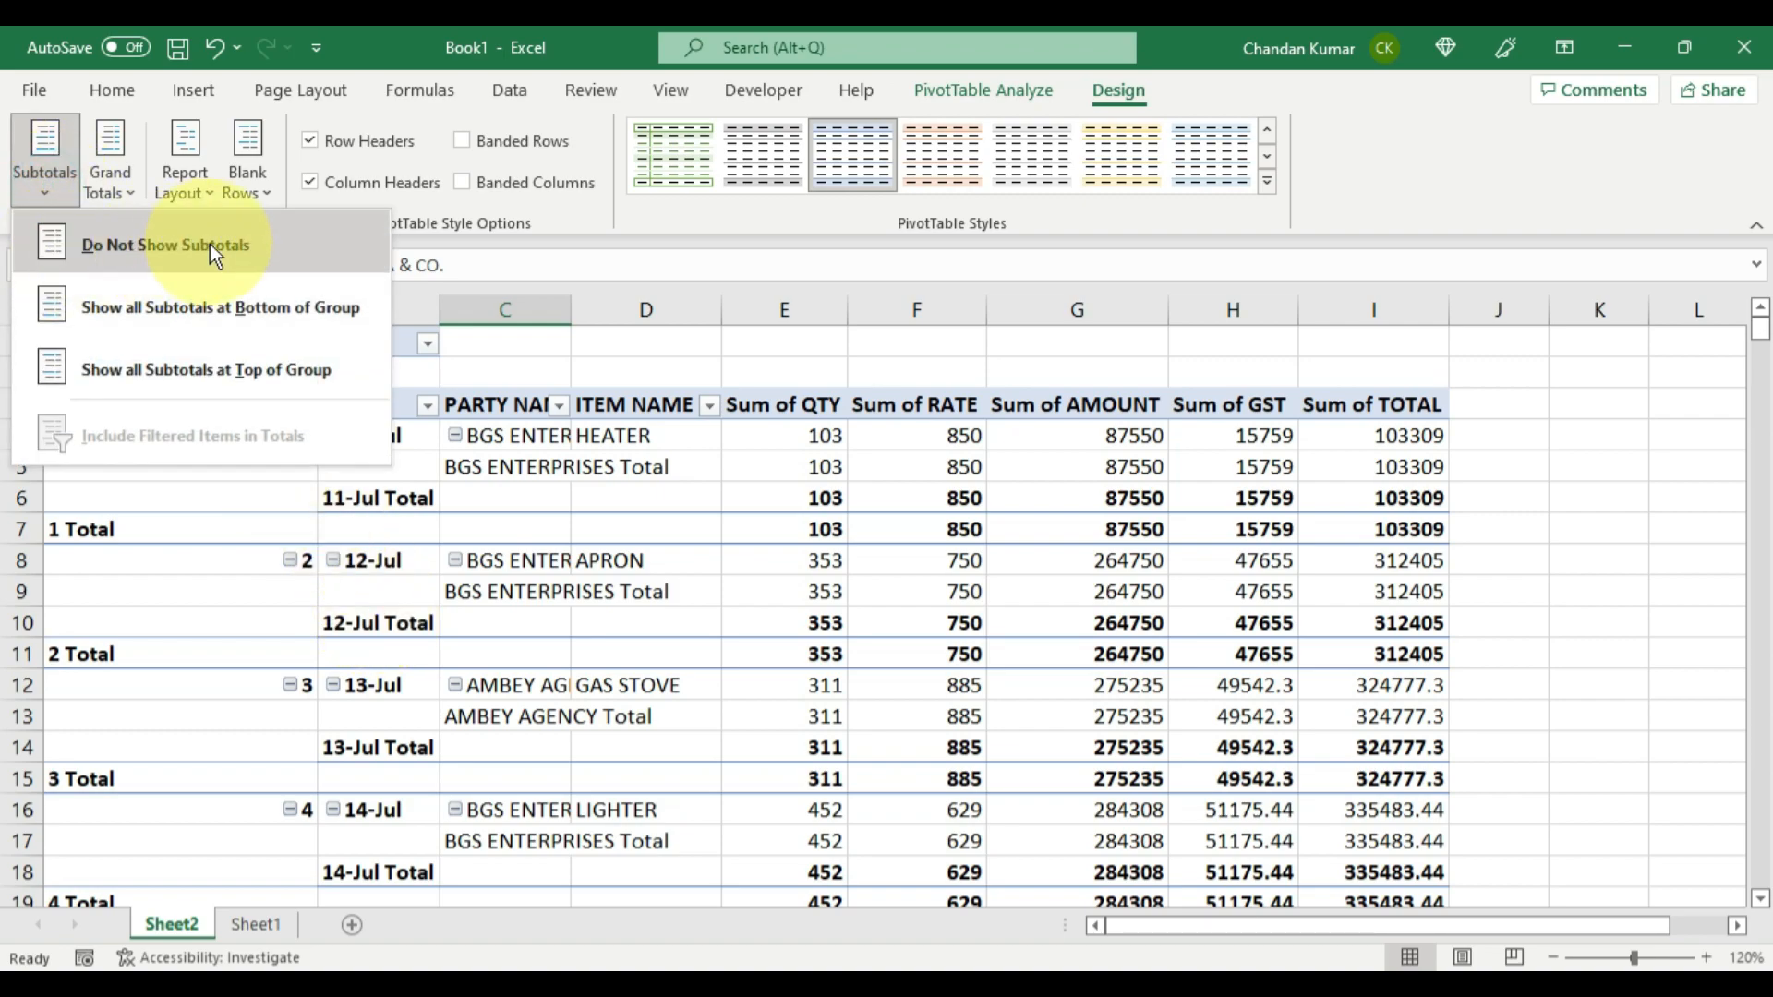
left_click(280, 242)
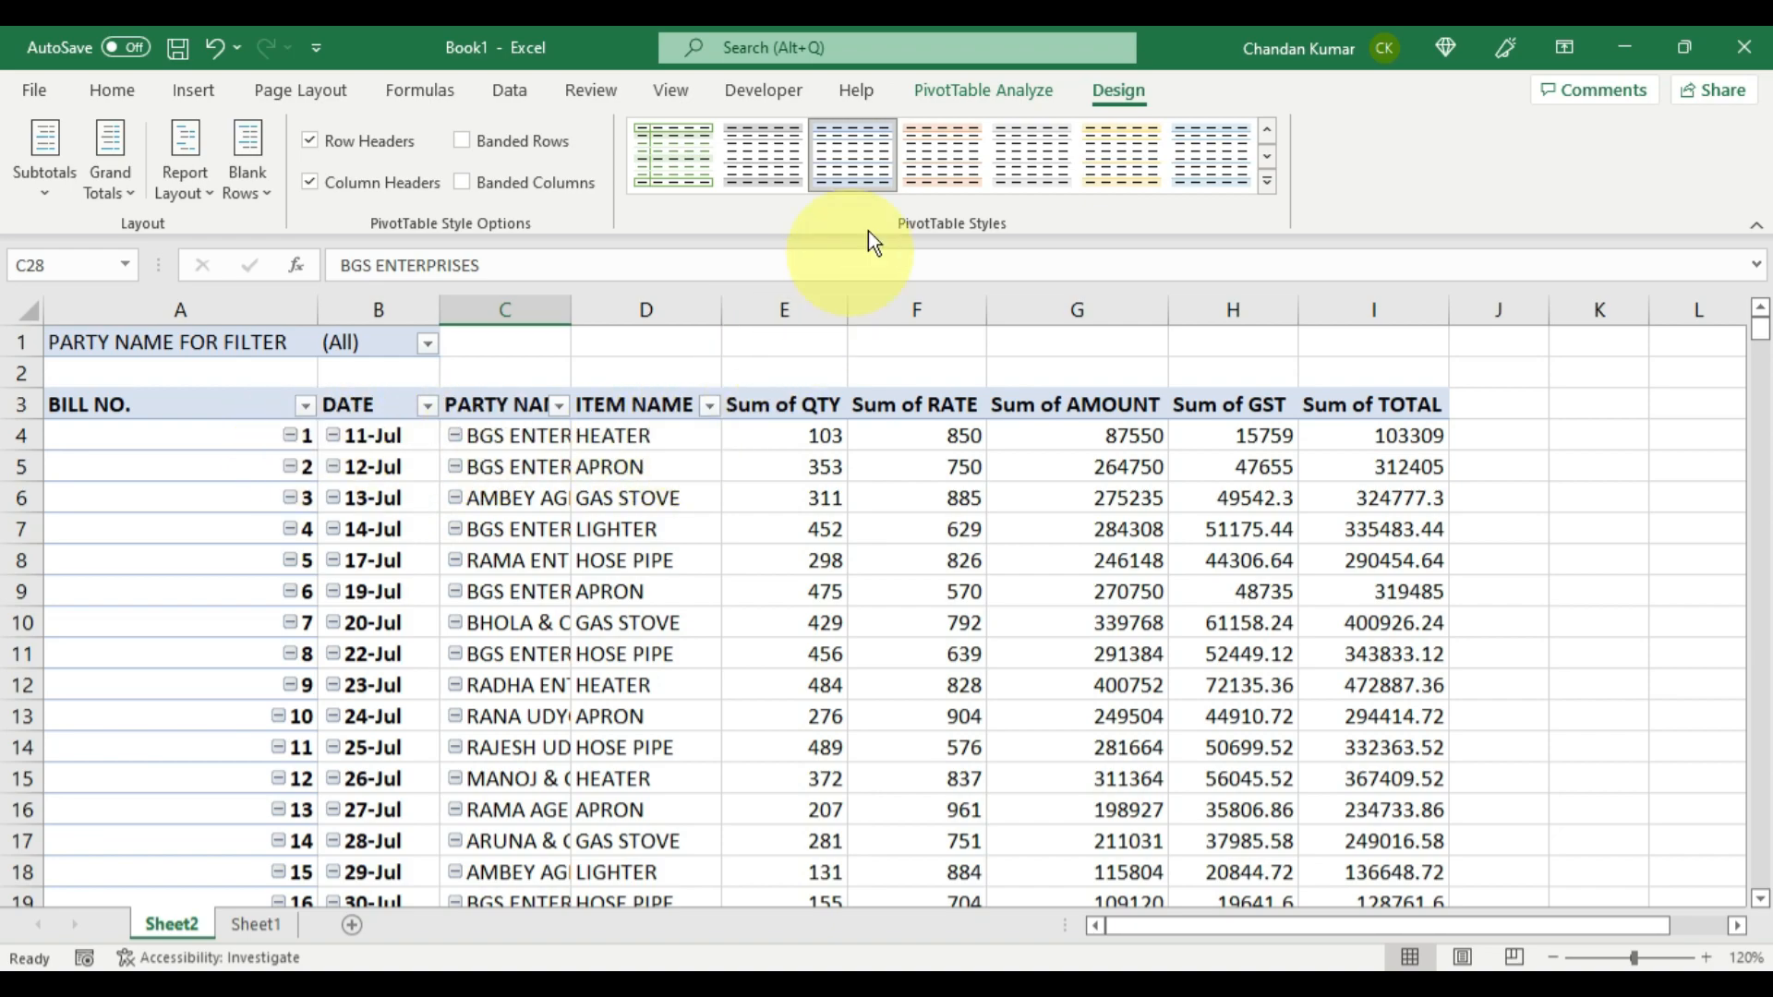
left_click(960, 87)
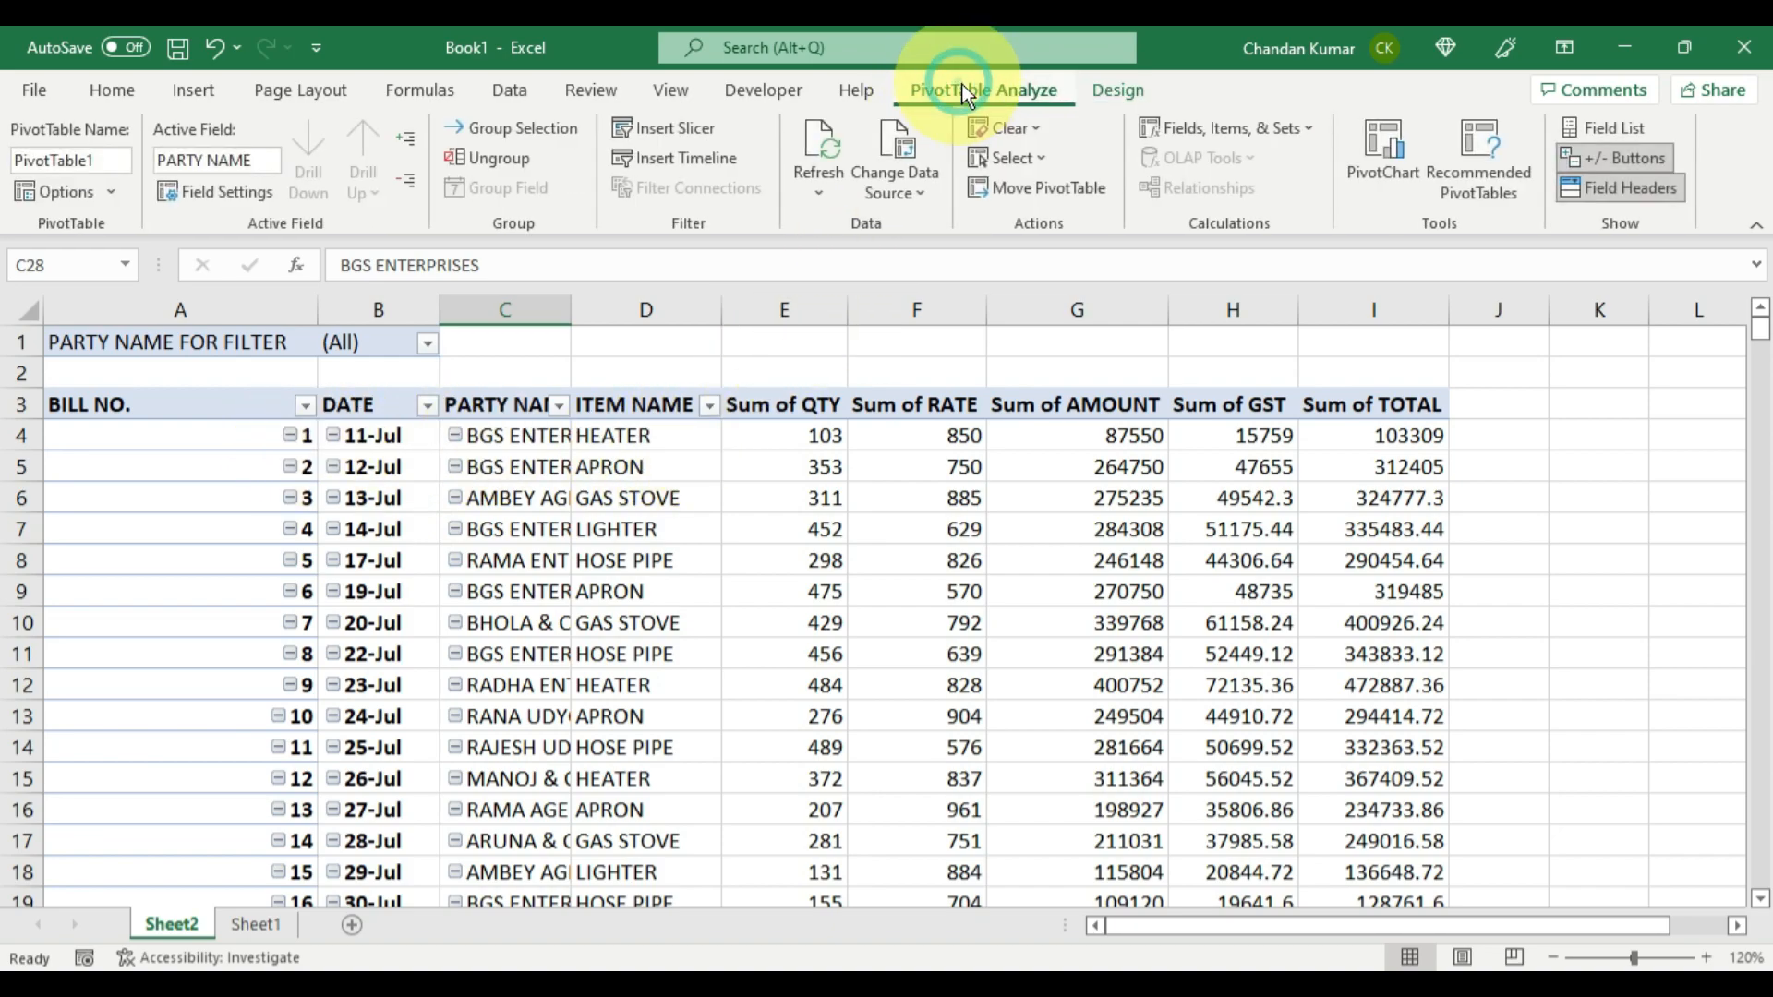
left_click(1632, 159)
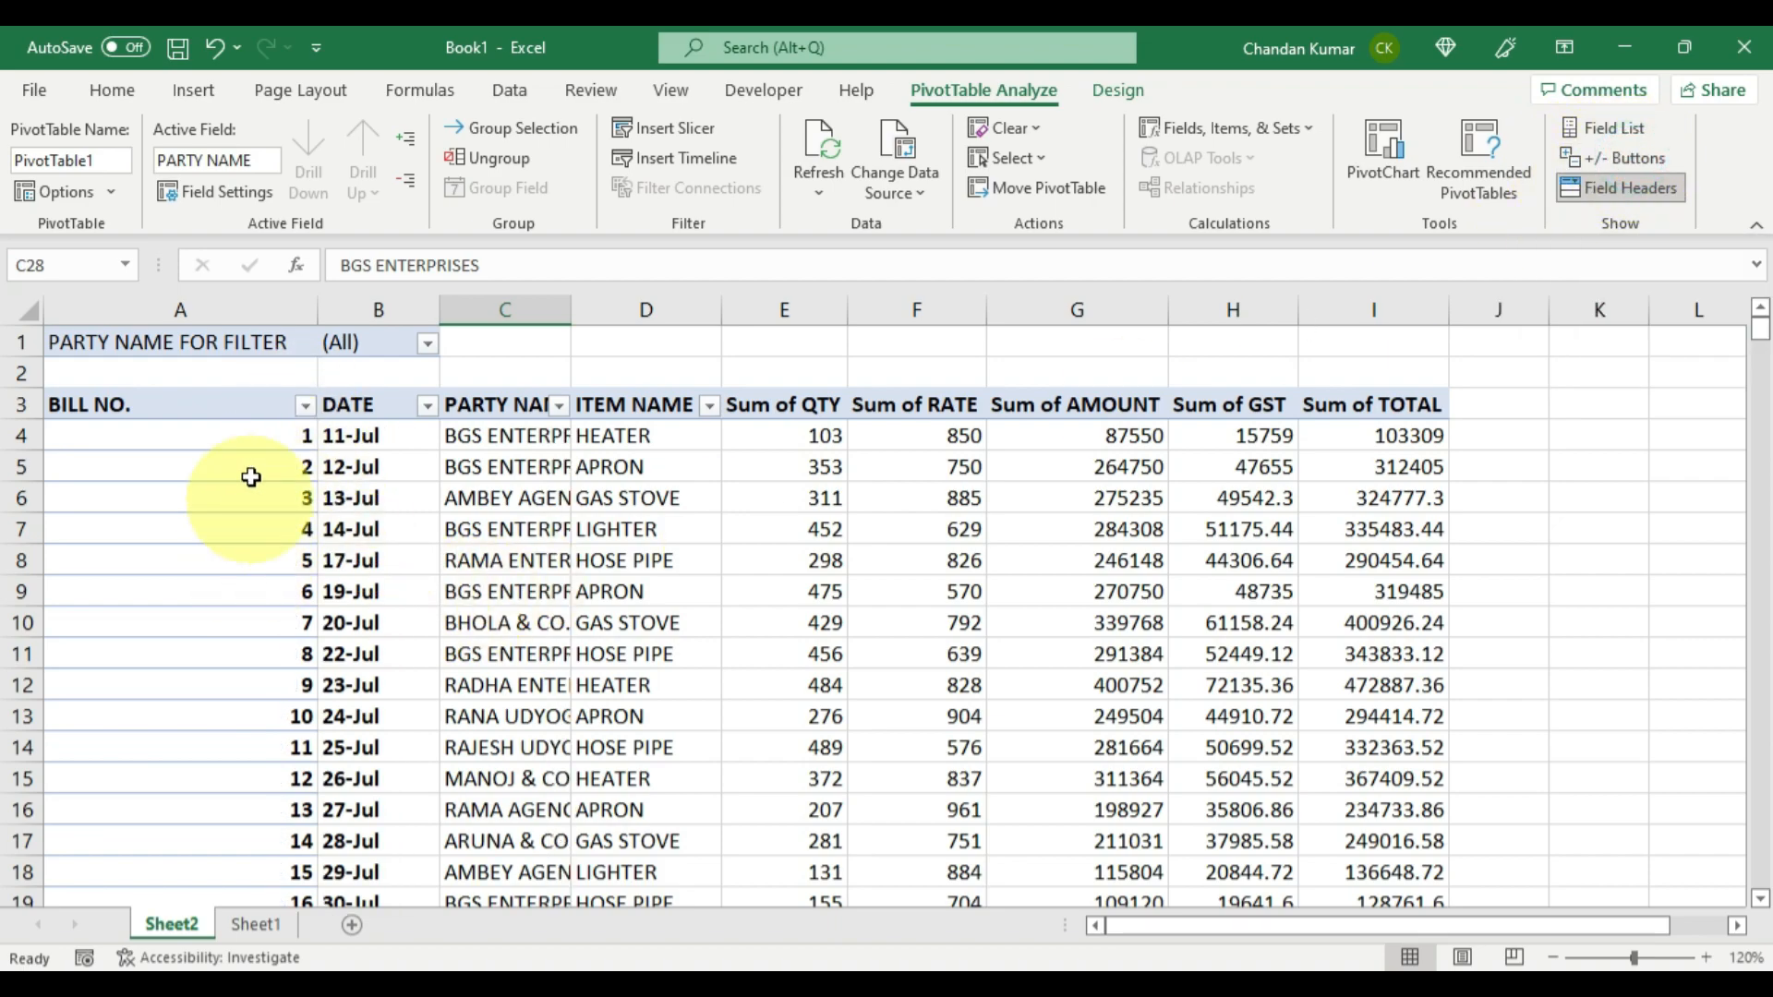
Step: Narrow the BILL NO. column to about its heading's width and autofit the PARTY NAME column to its contents
left_click(341, 467)
left_click(206, 469)
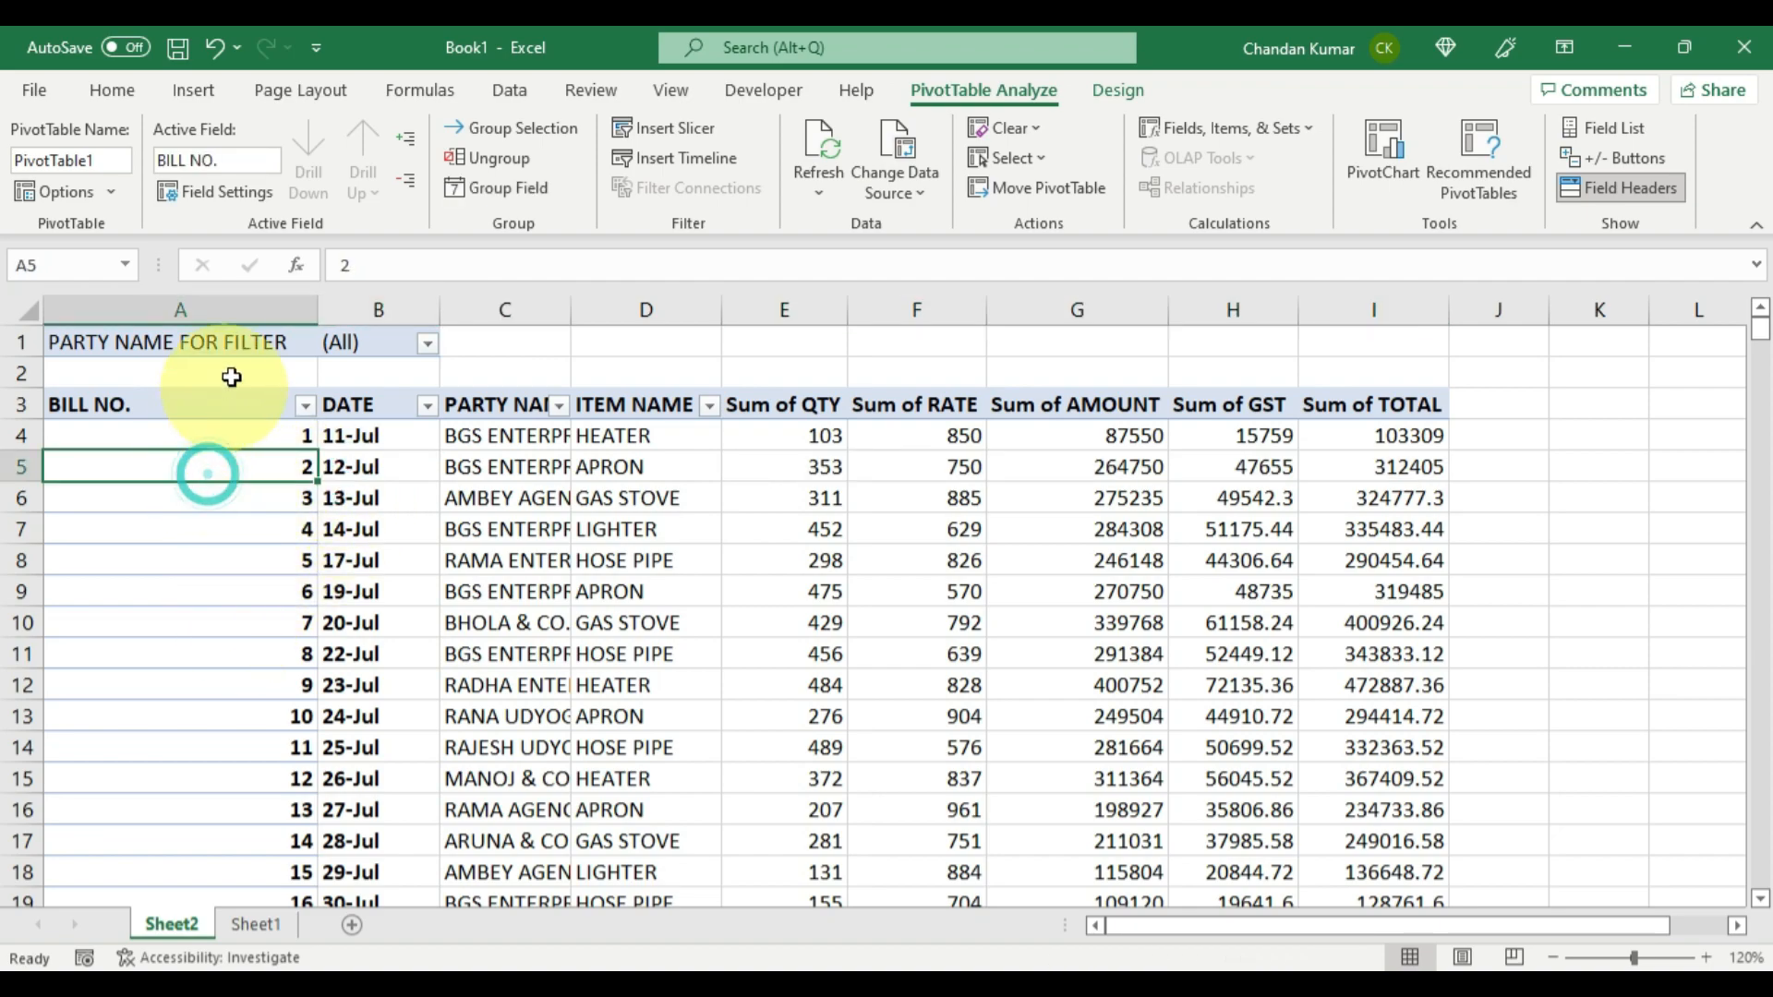
left_click_drag(317, 309, 147, 310)
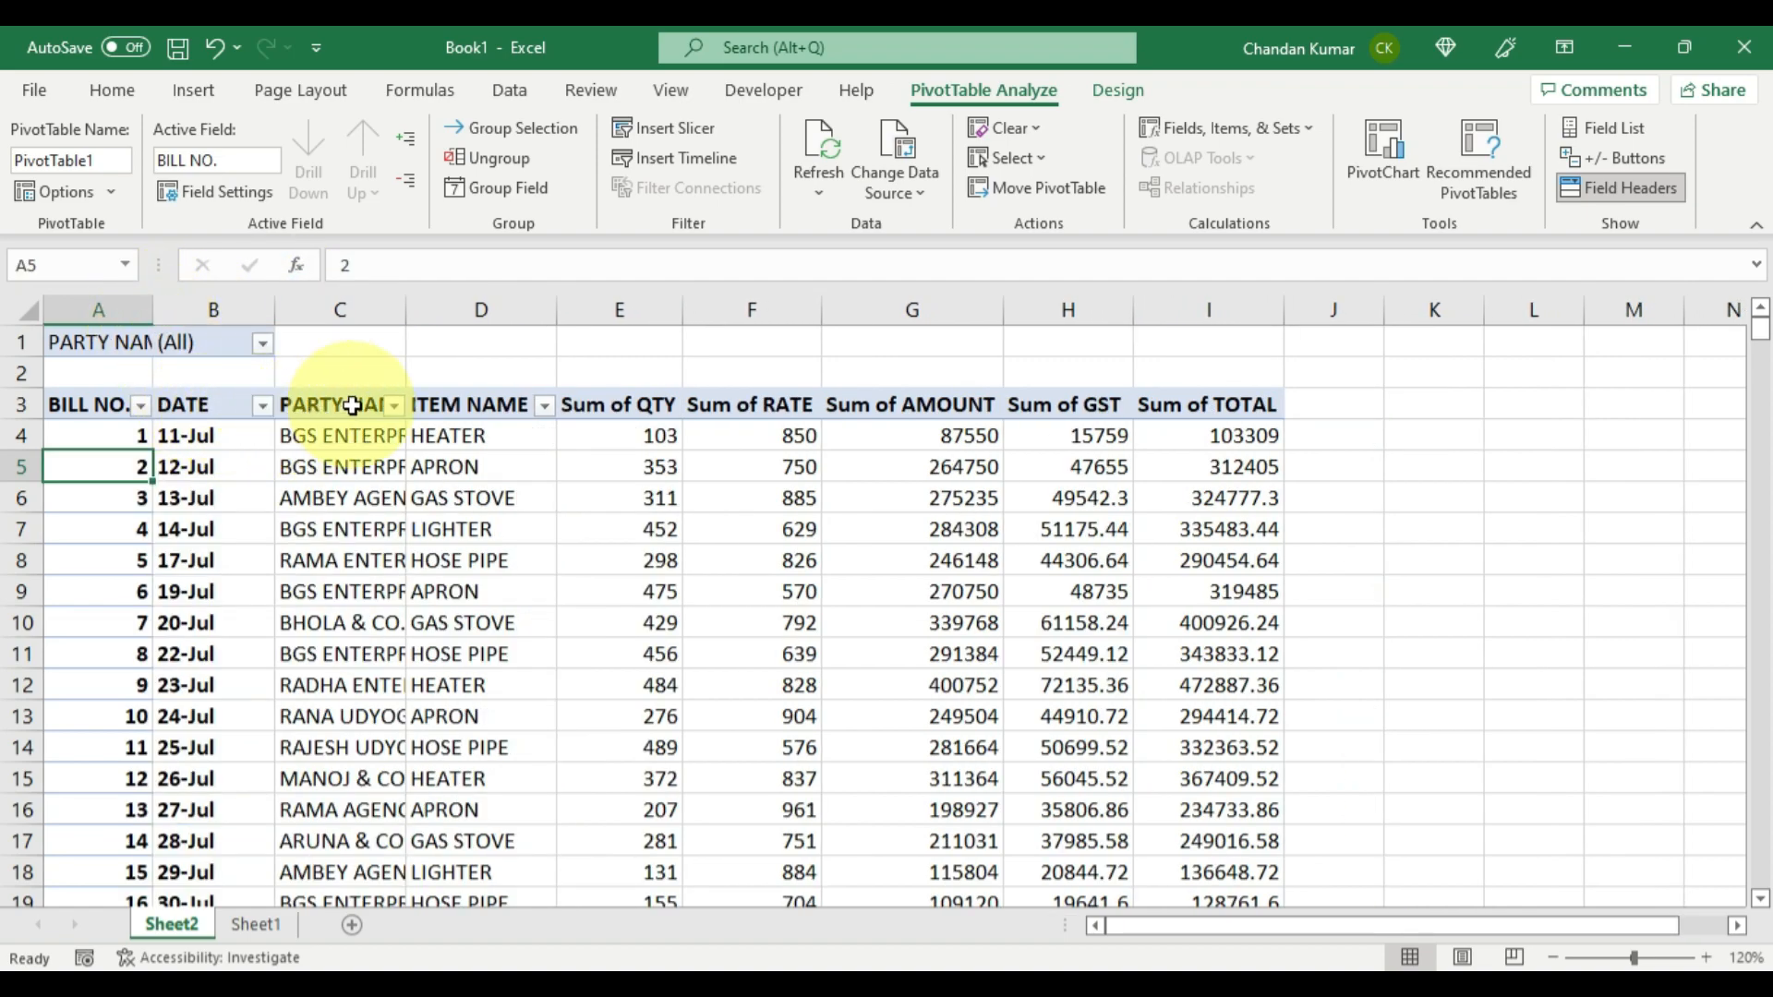
double_click(406, 309)
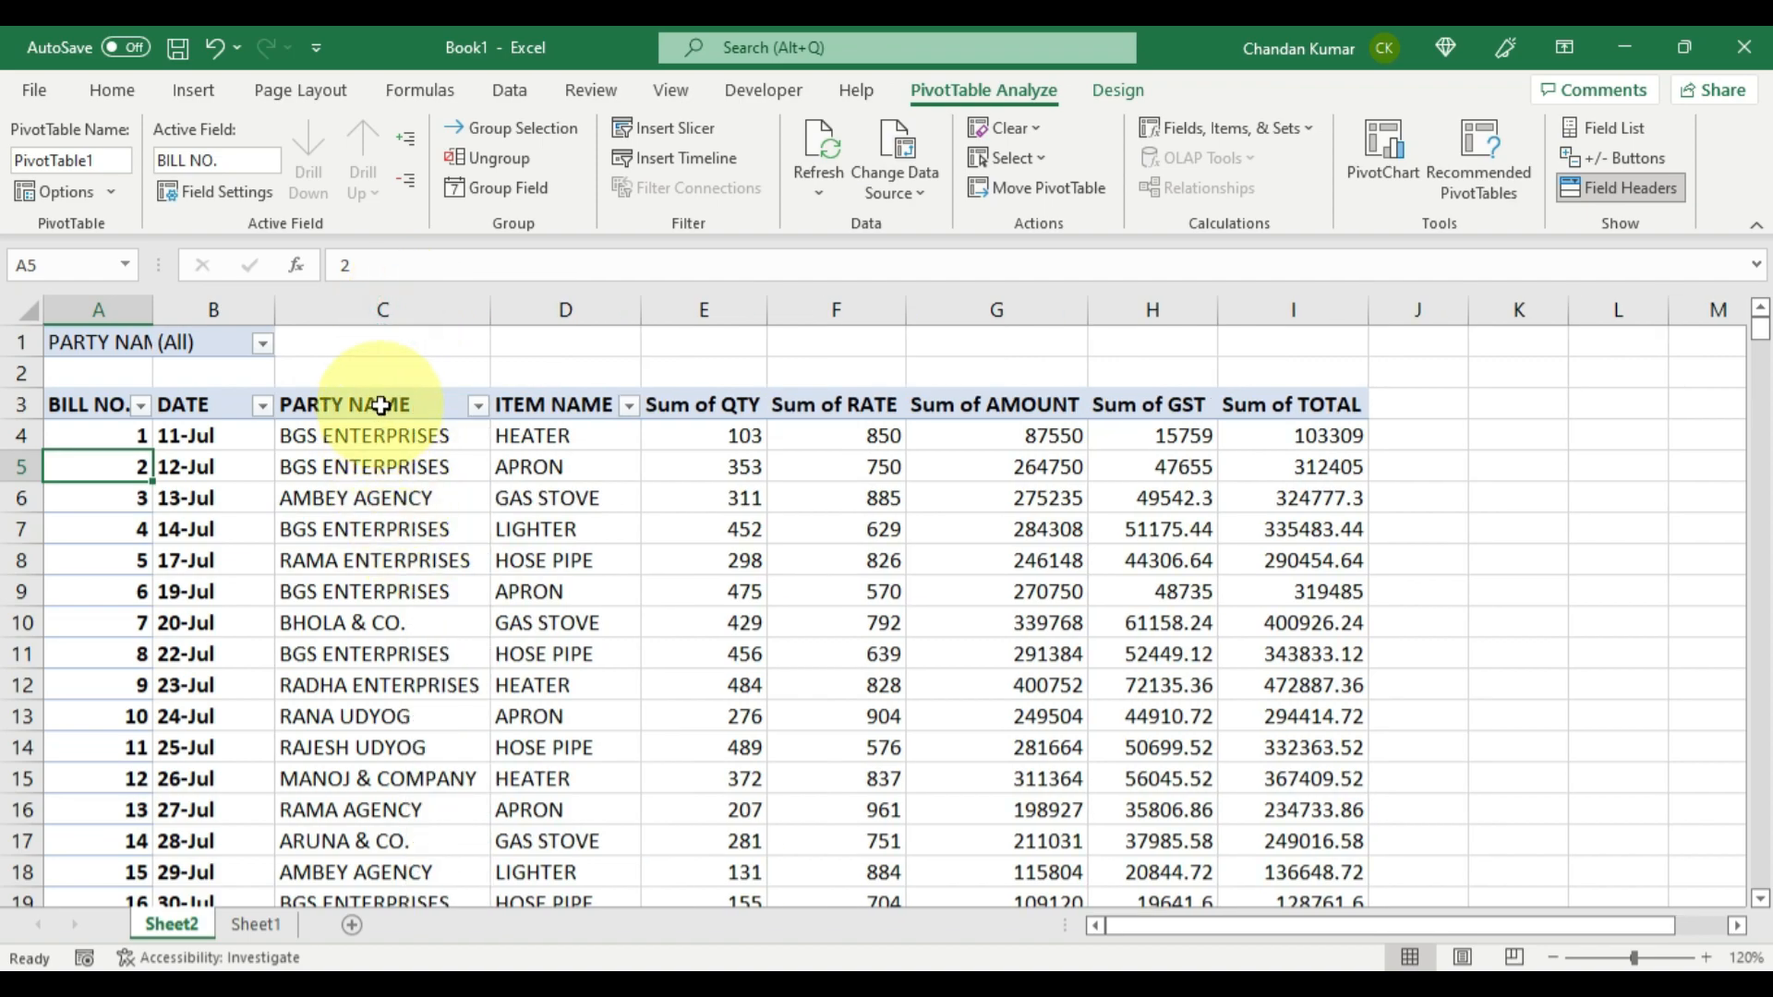
left_click(461, 525)
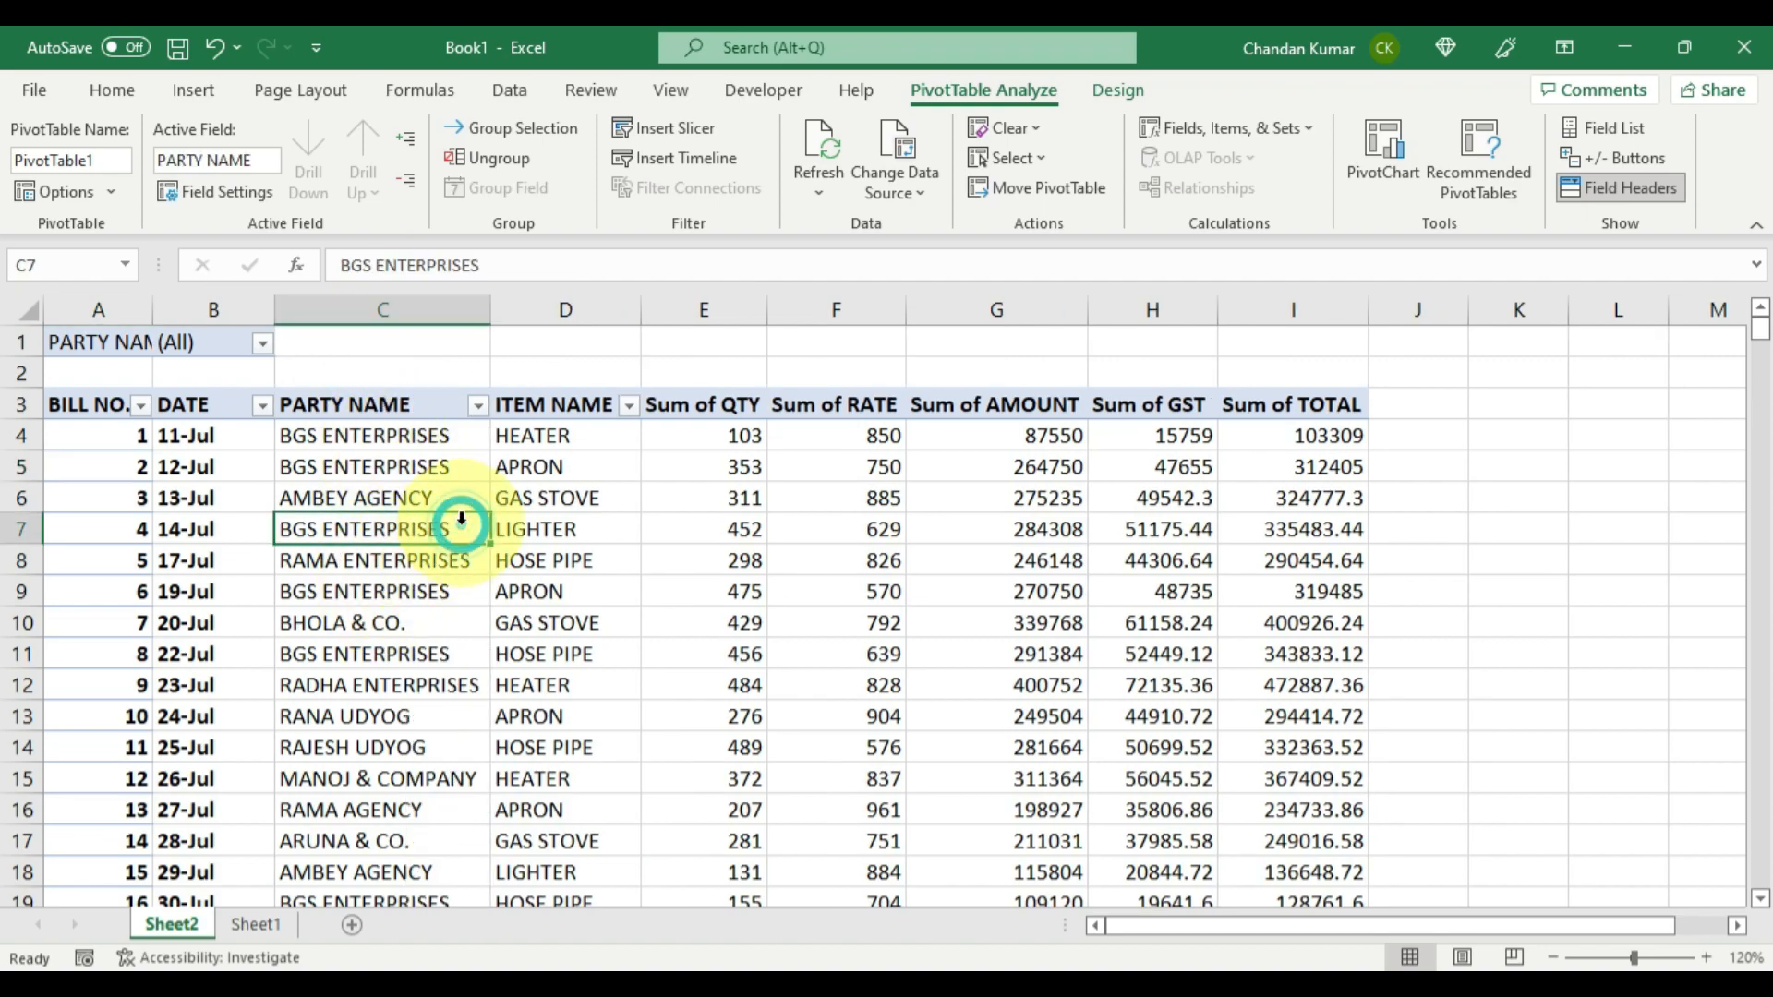
Step: Apply all borders to the entire PivotTable from the BILL NO. header to its last row
left_click(62, 404)
key("ctrl+a")
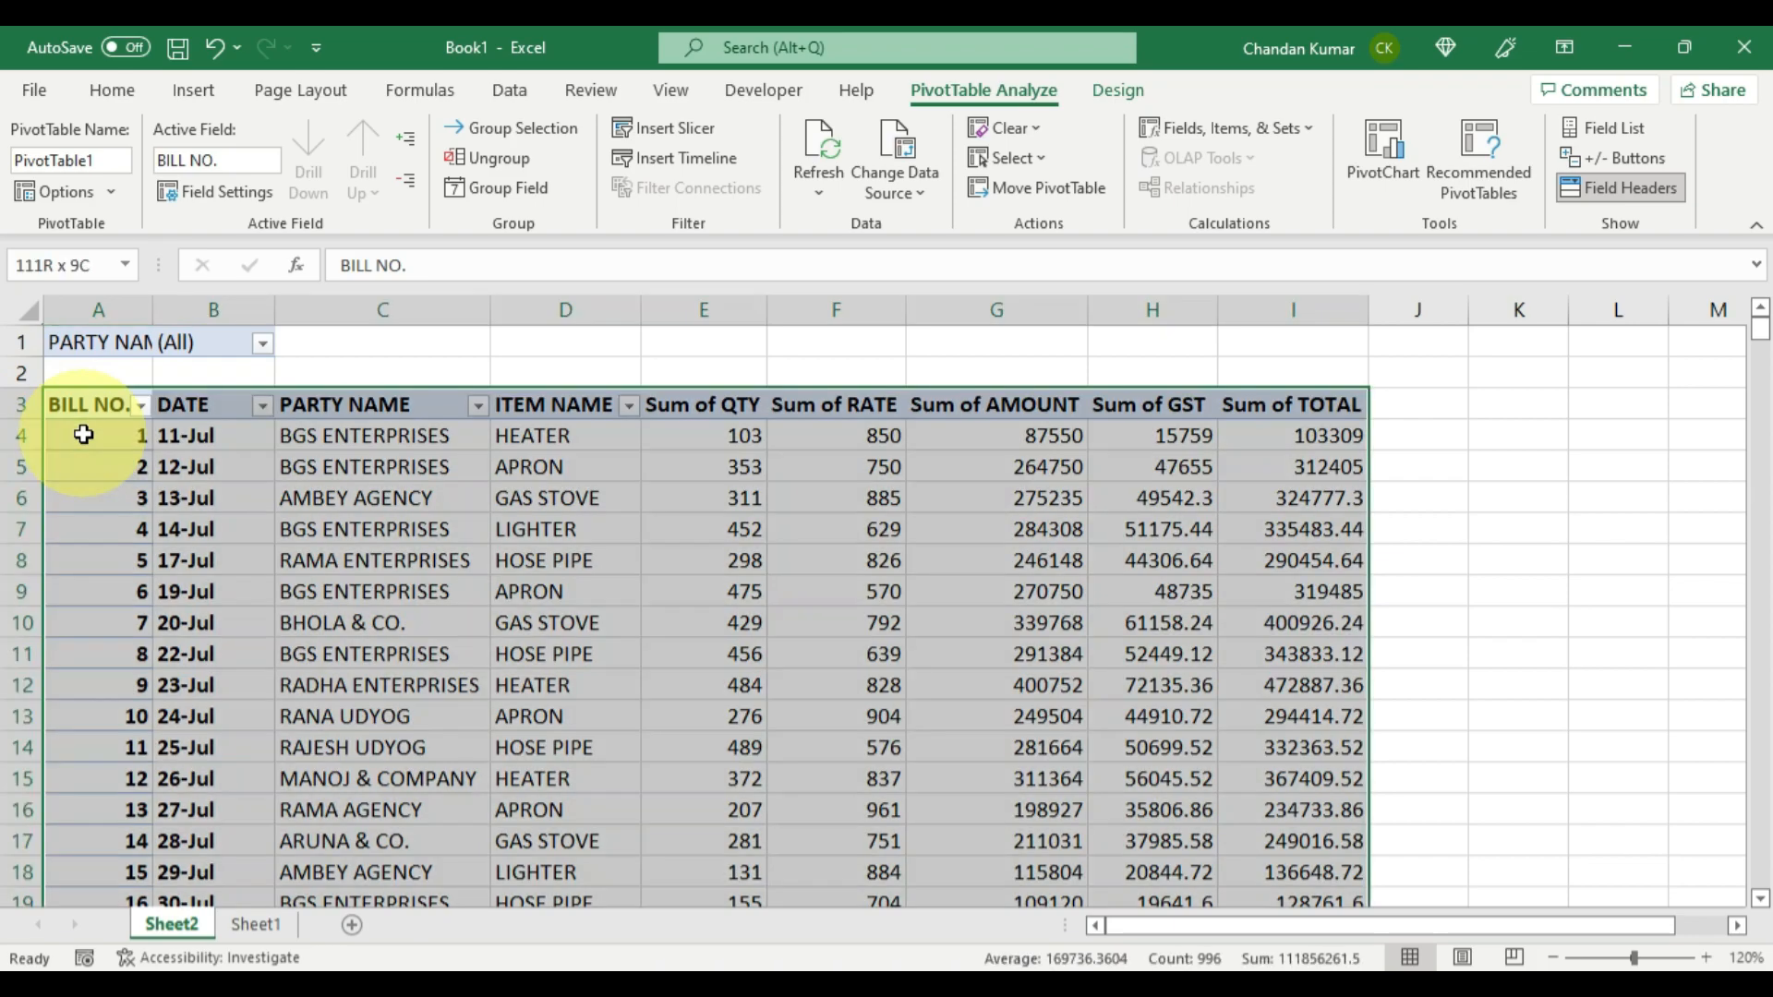
scroll(79, 428, "down", 20)
scroll(500, 654, "up", 20)
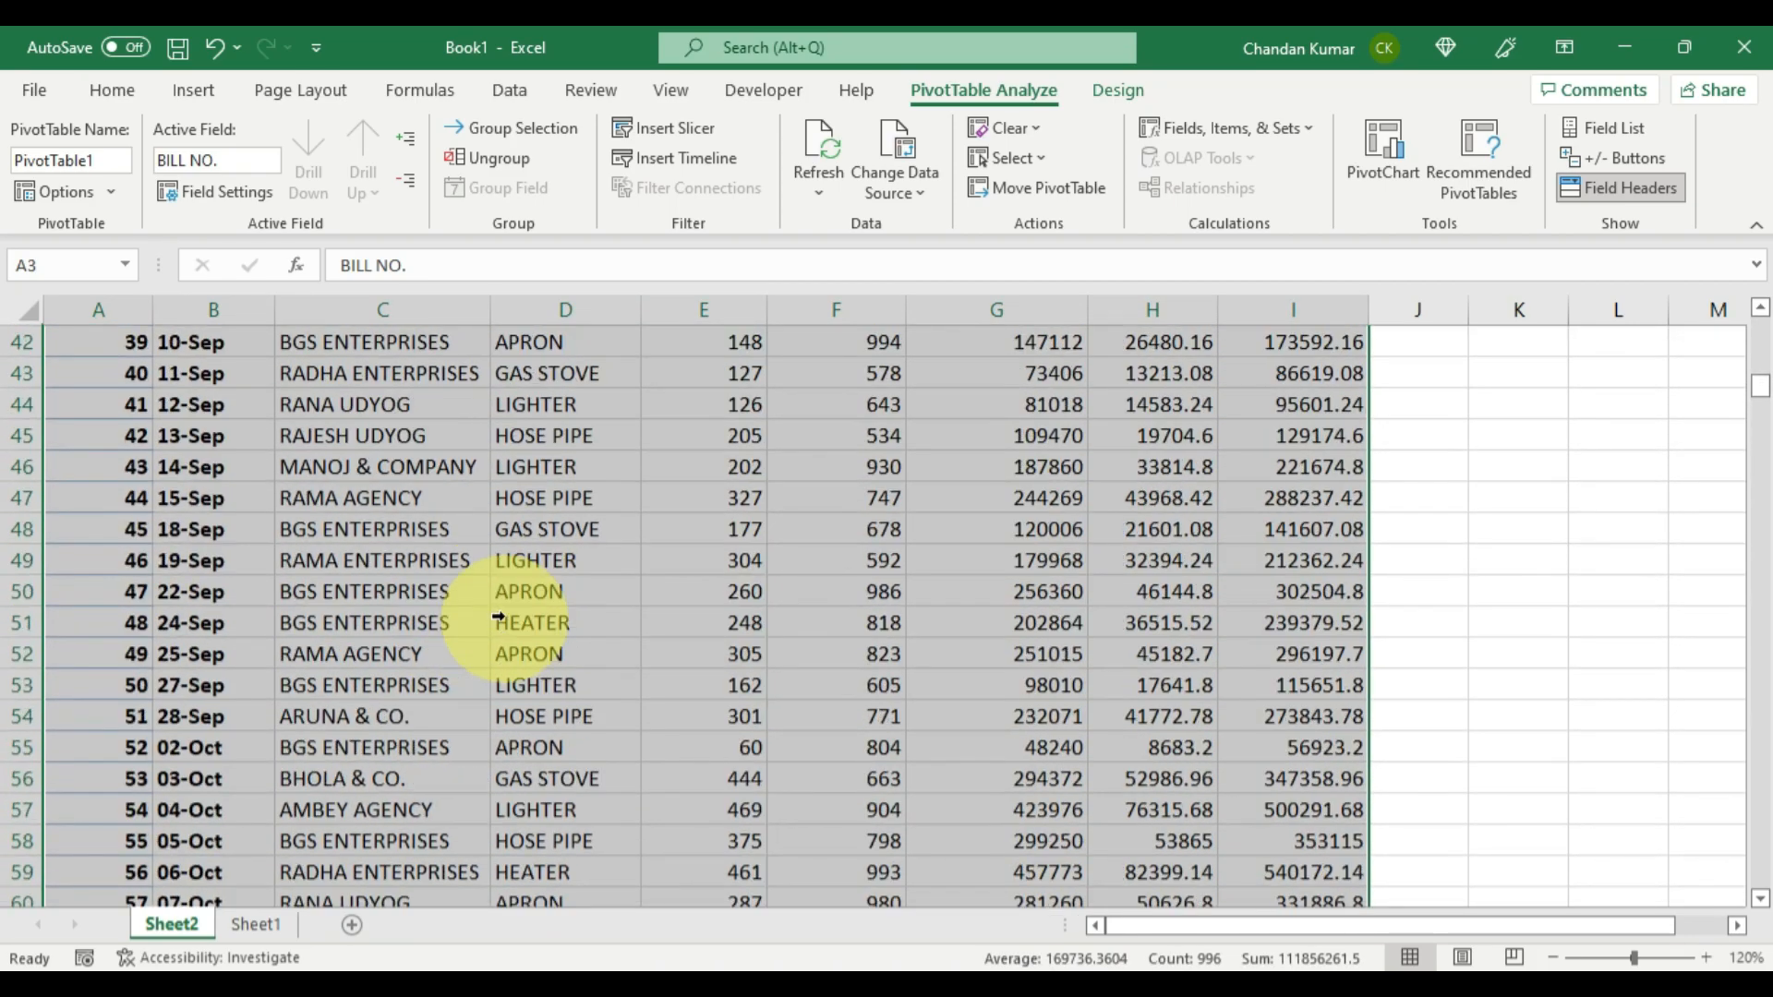
left_click(104, 90)
left_click(295, 181)
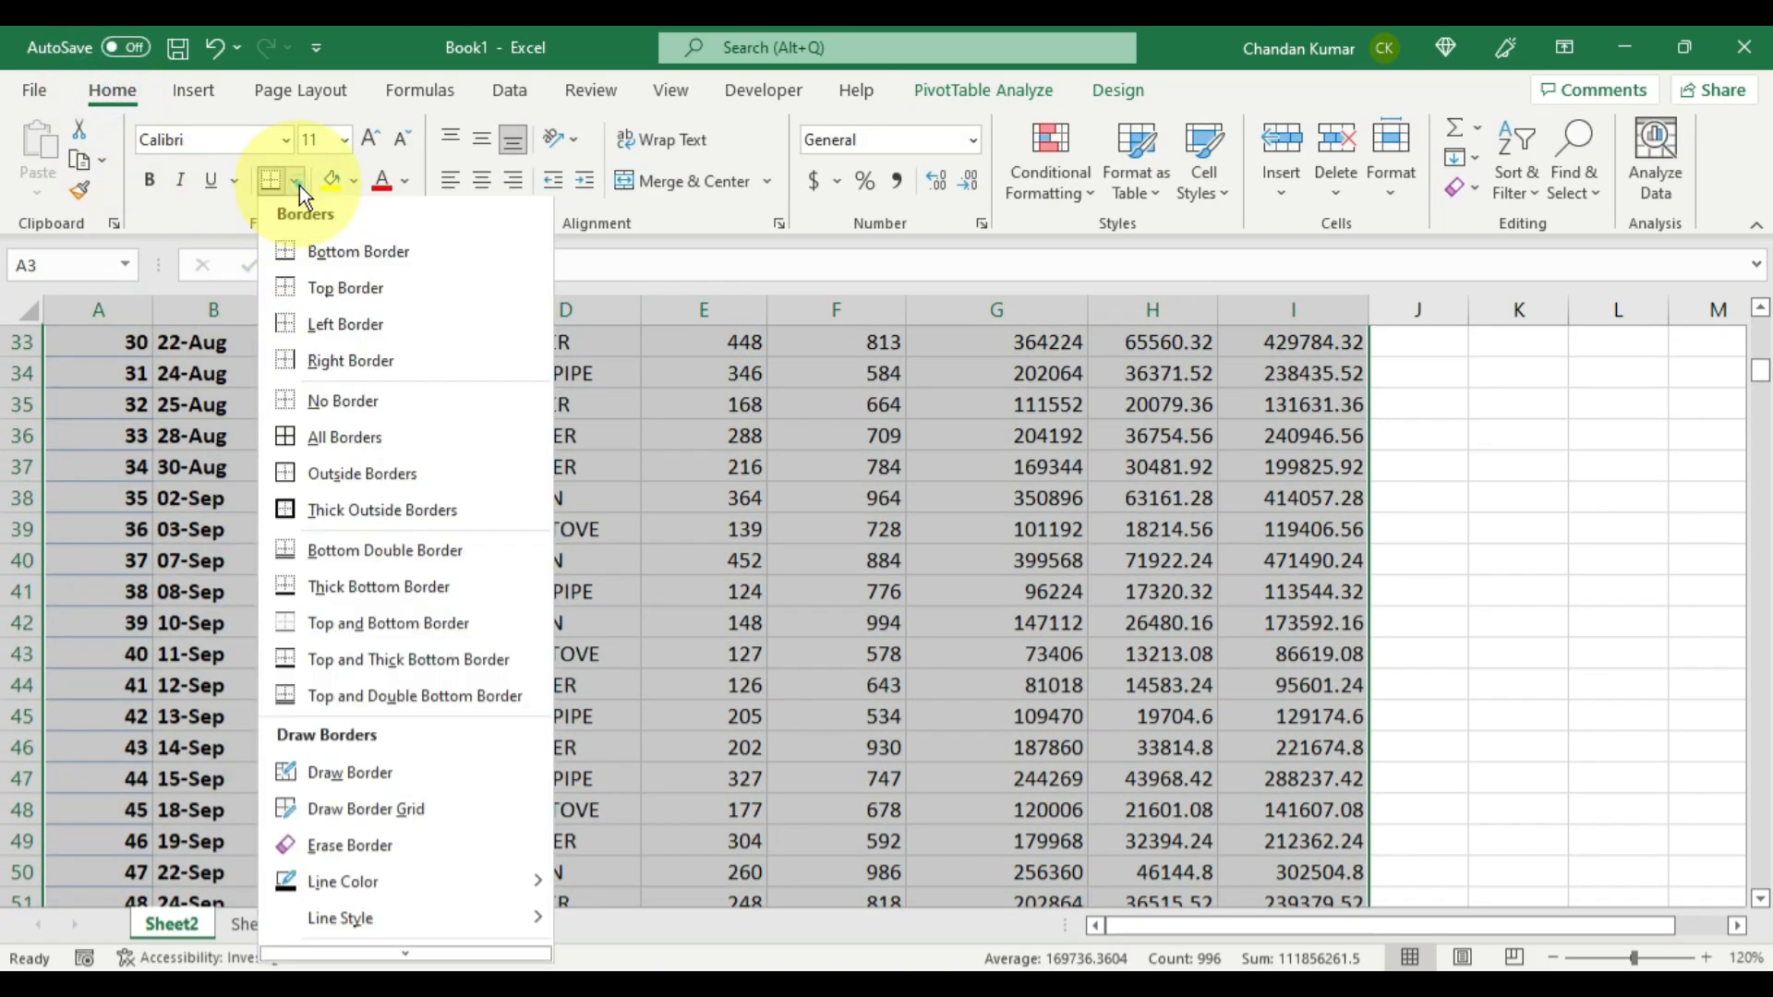
left_click(374, 444)
scroll(374, 445, "up", 11)
left_click(341, 622)
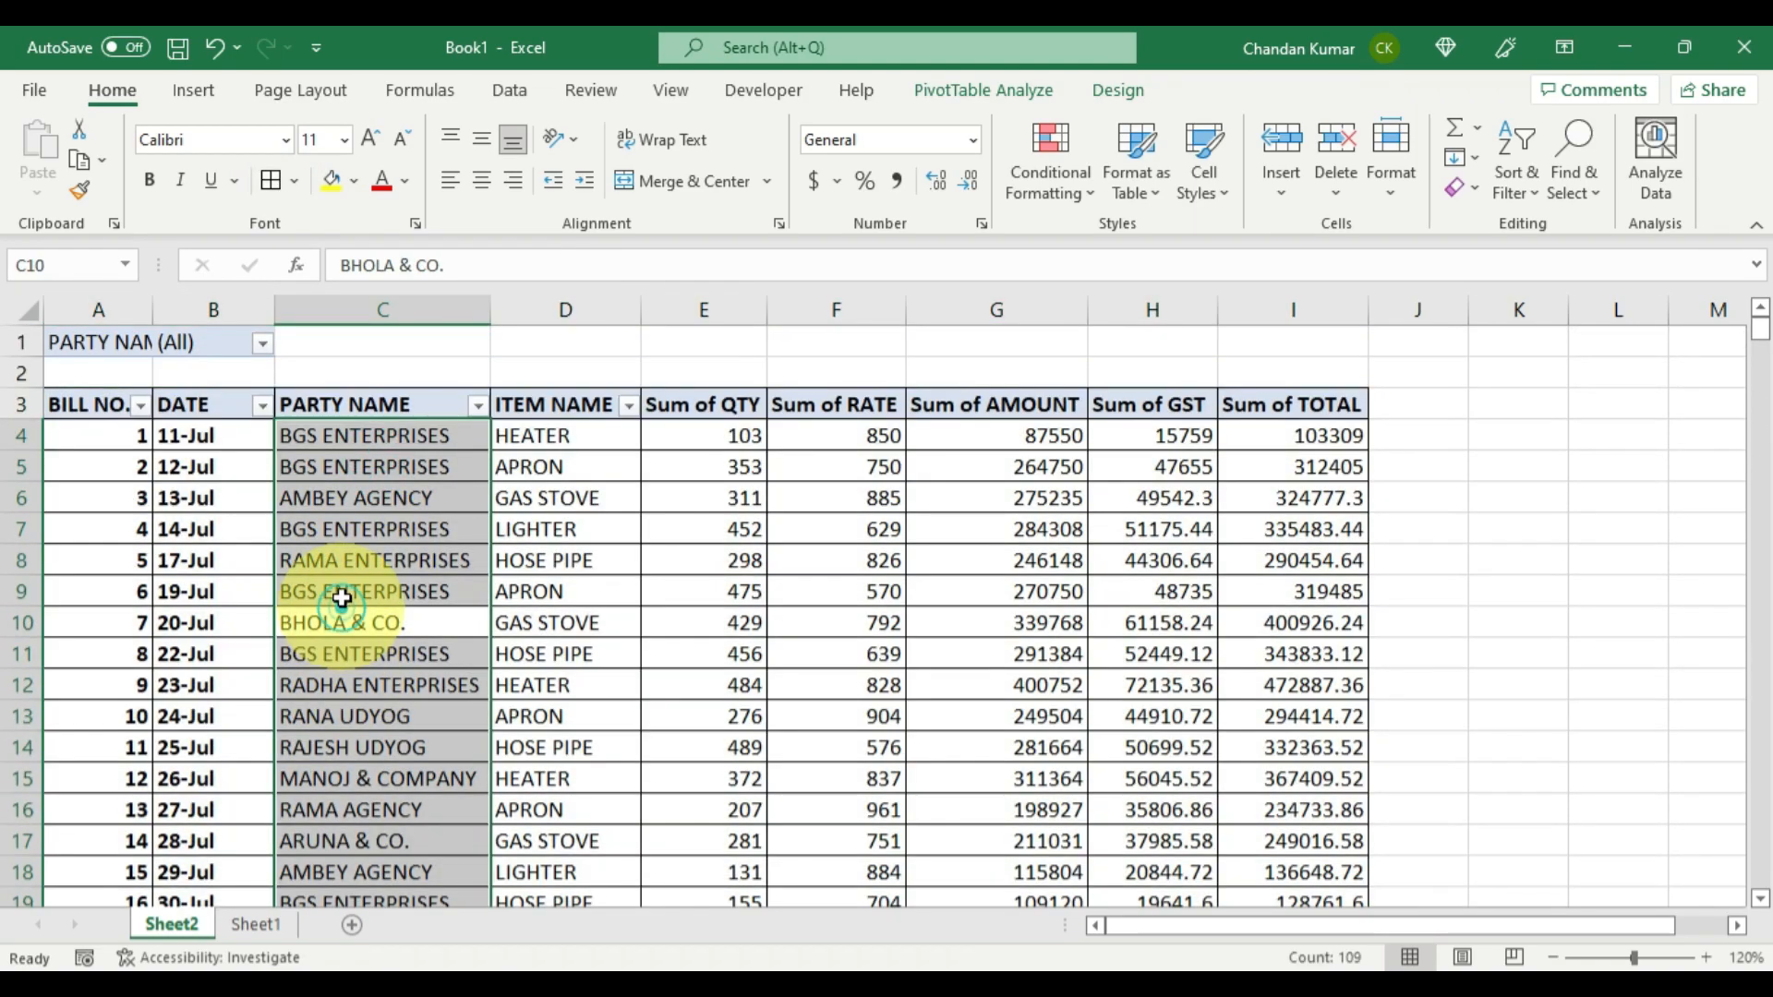
left_click(319, 498)
left_click(112, 529)
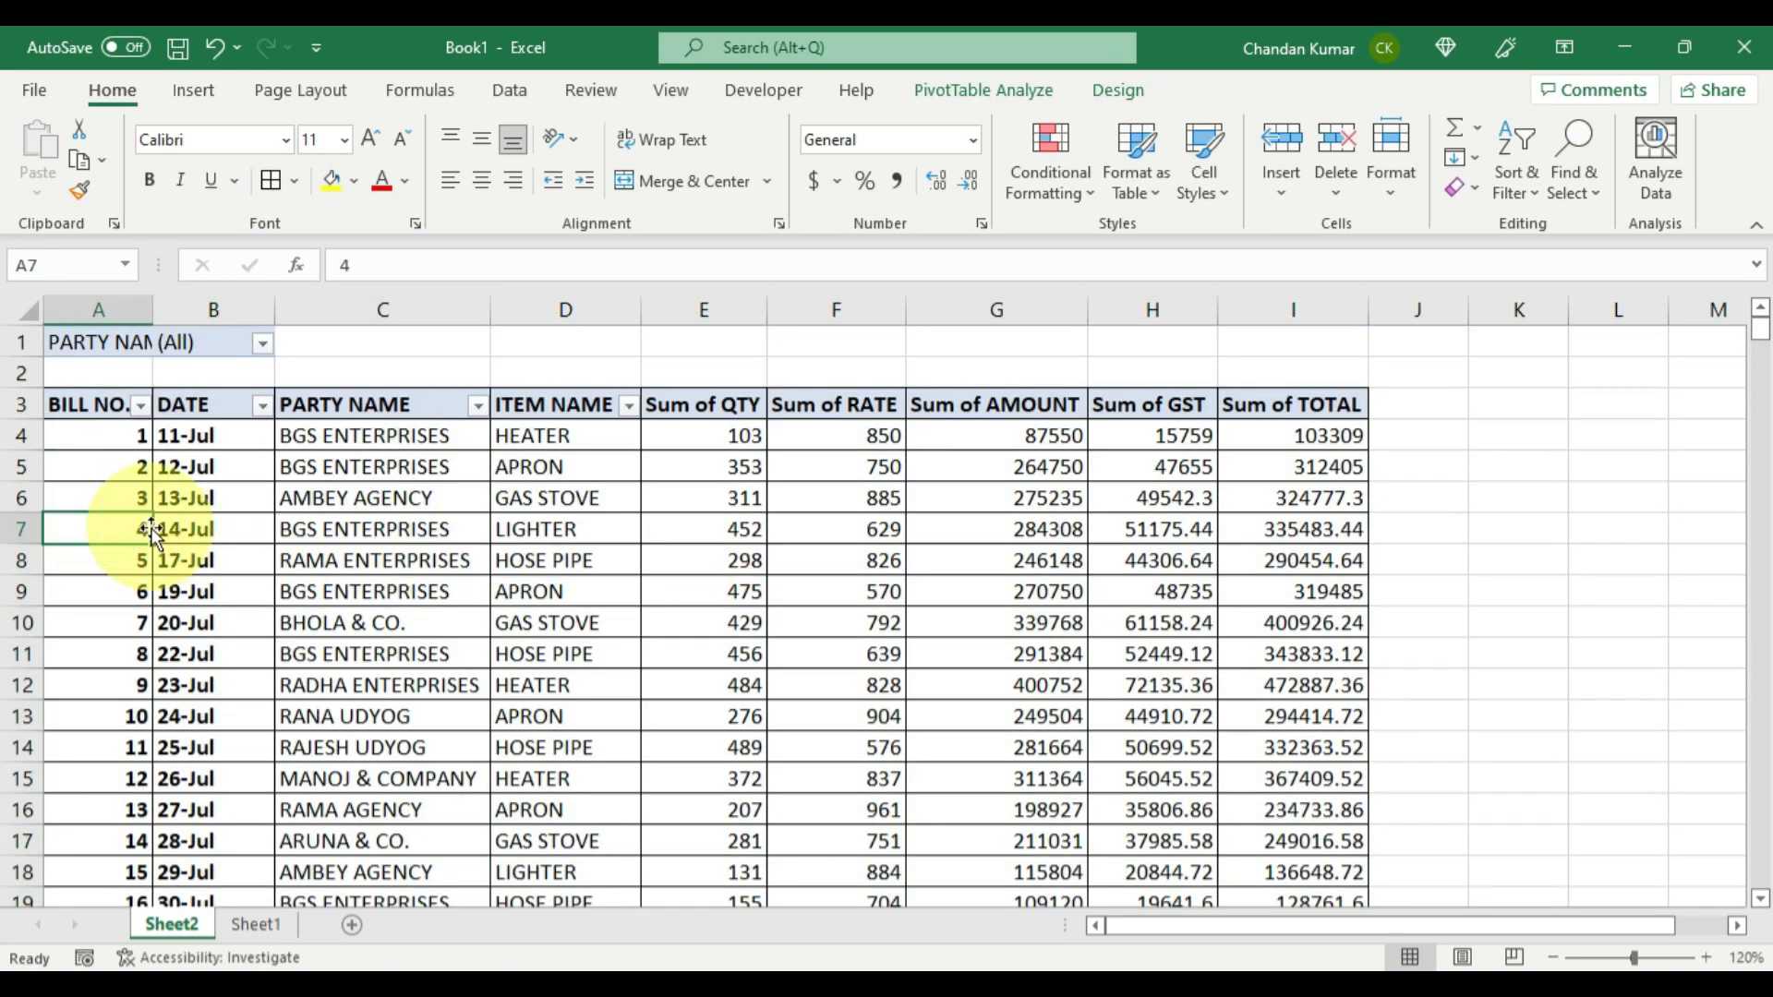
Step: Look through the bordered bill rows down to the December entries and return to the header row
left_click(715, 621)
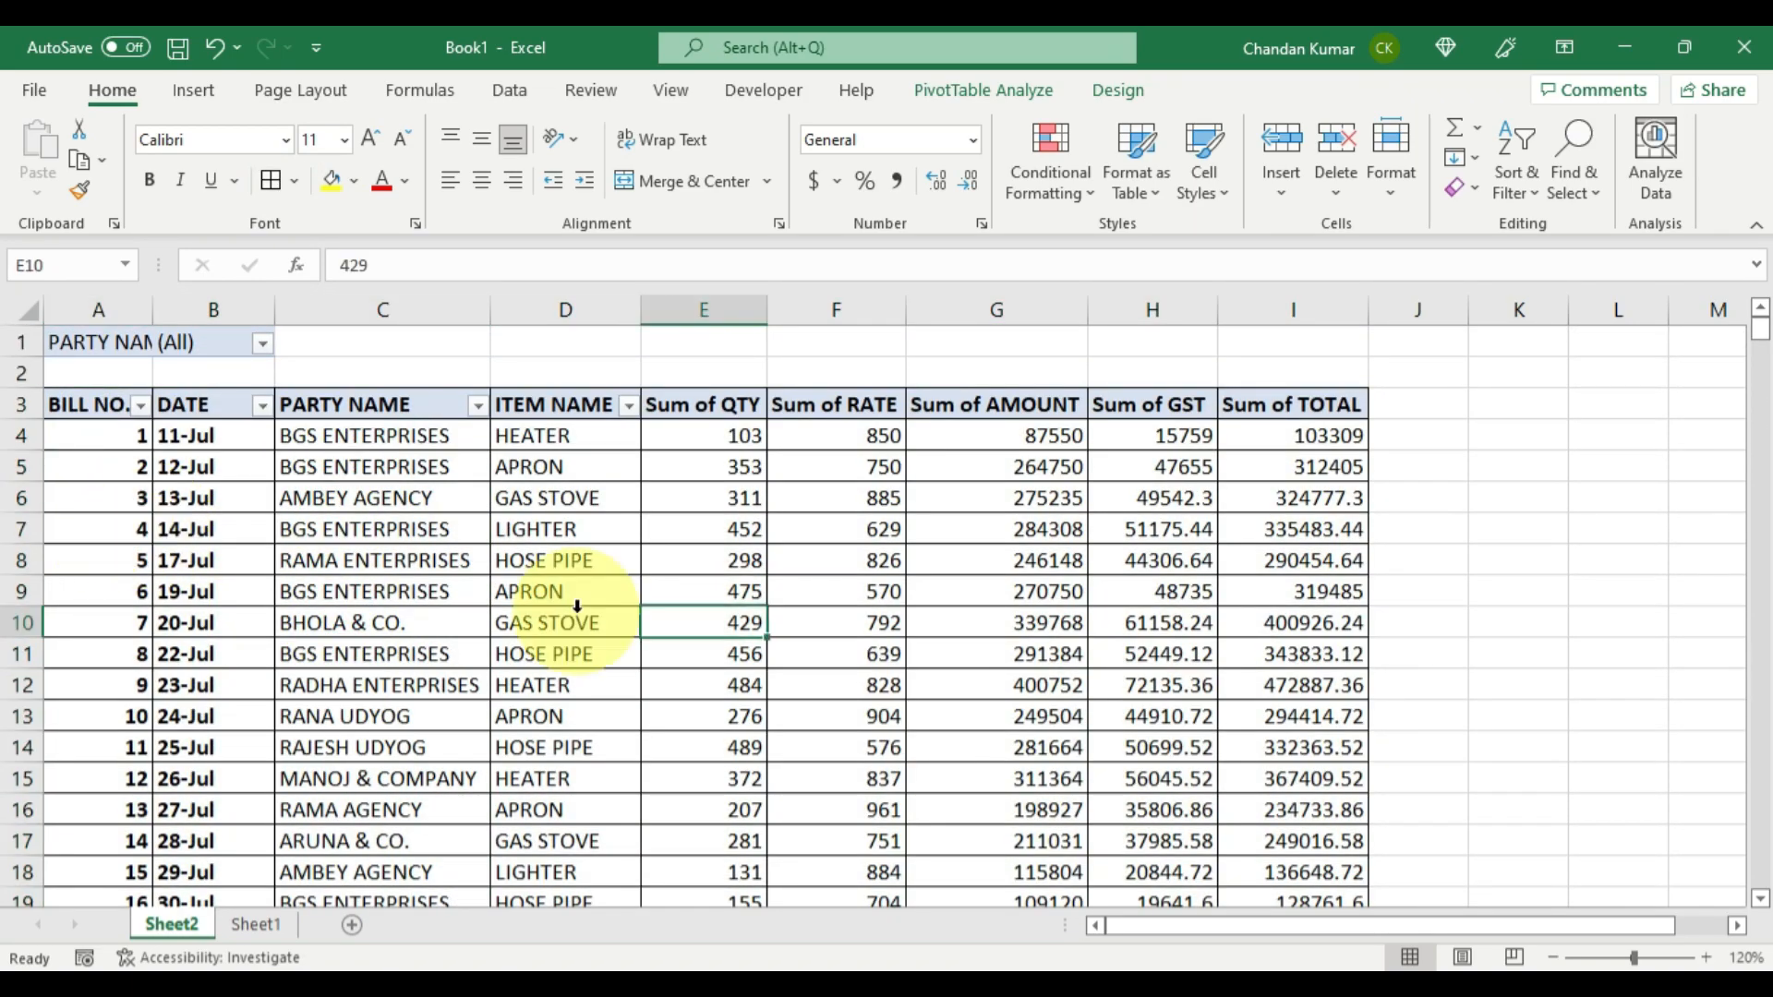
scroll(737, 637, "down", 4)
scroll(737, 643, "down", 17)
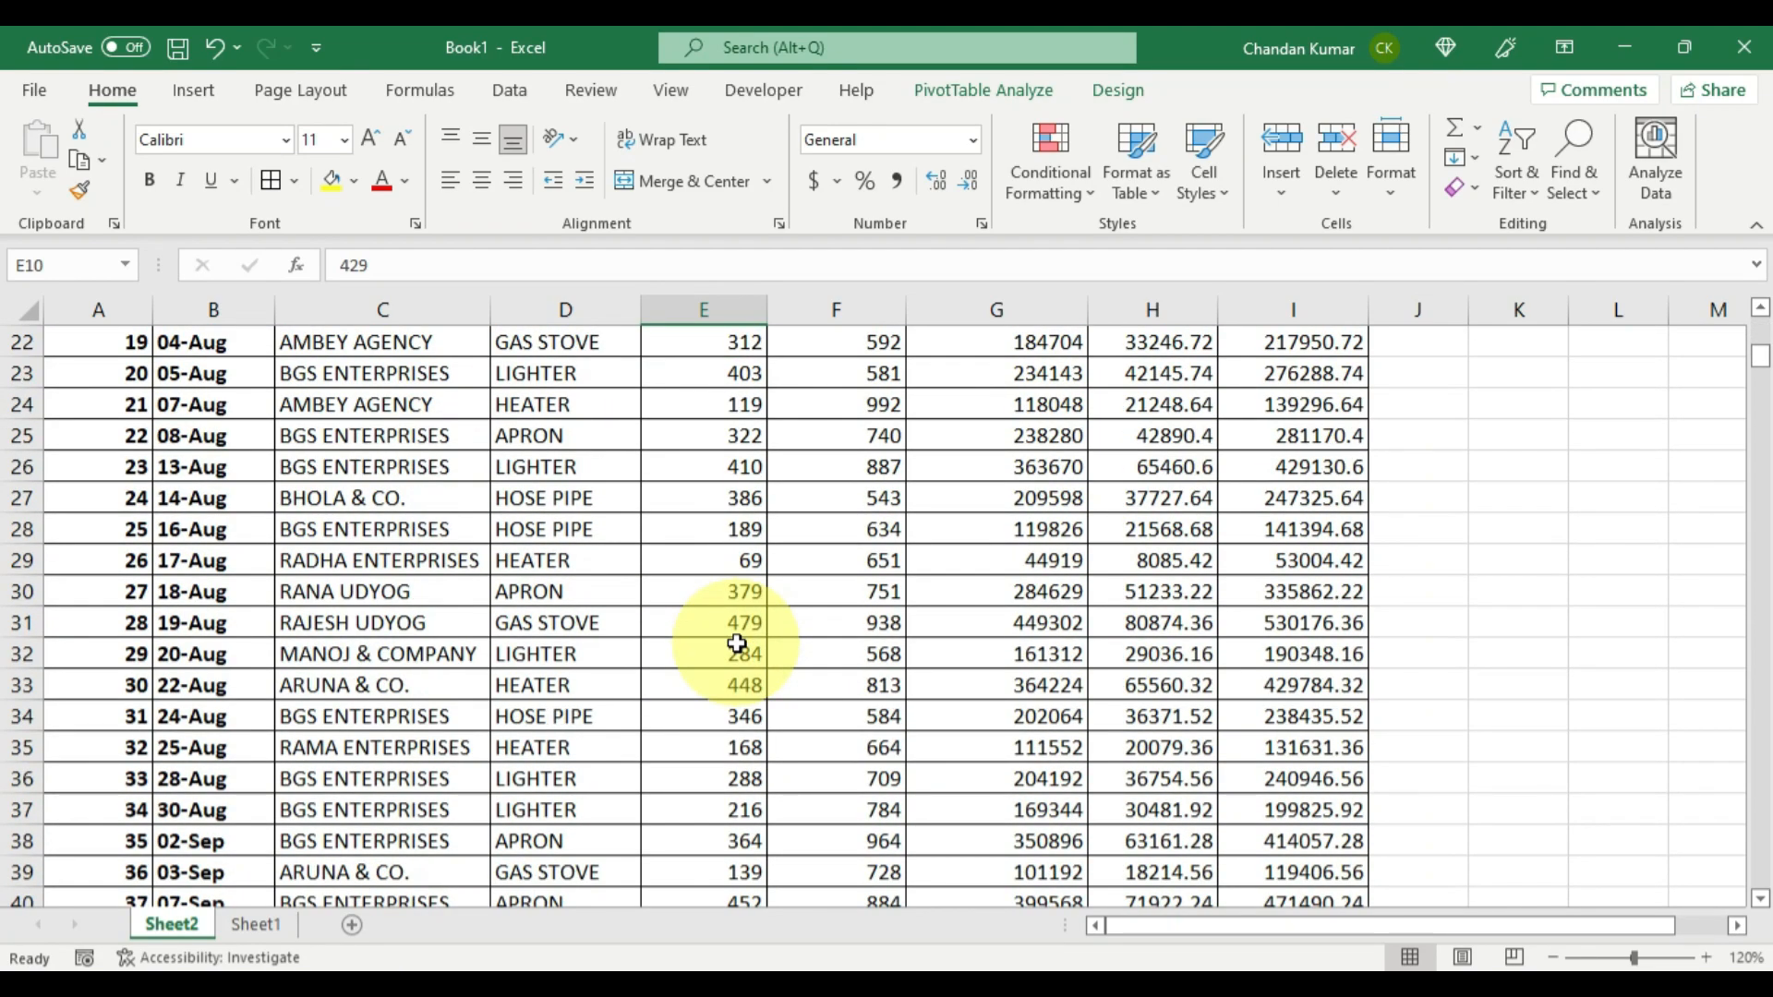
scroll(734, 631, "down", 13)
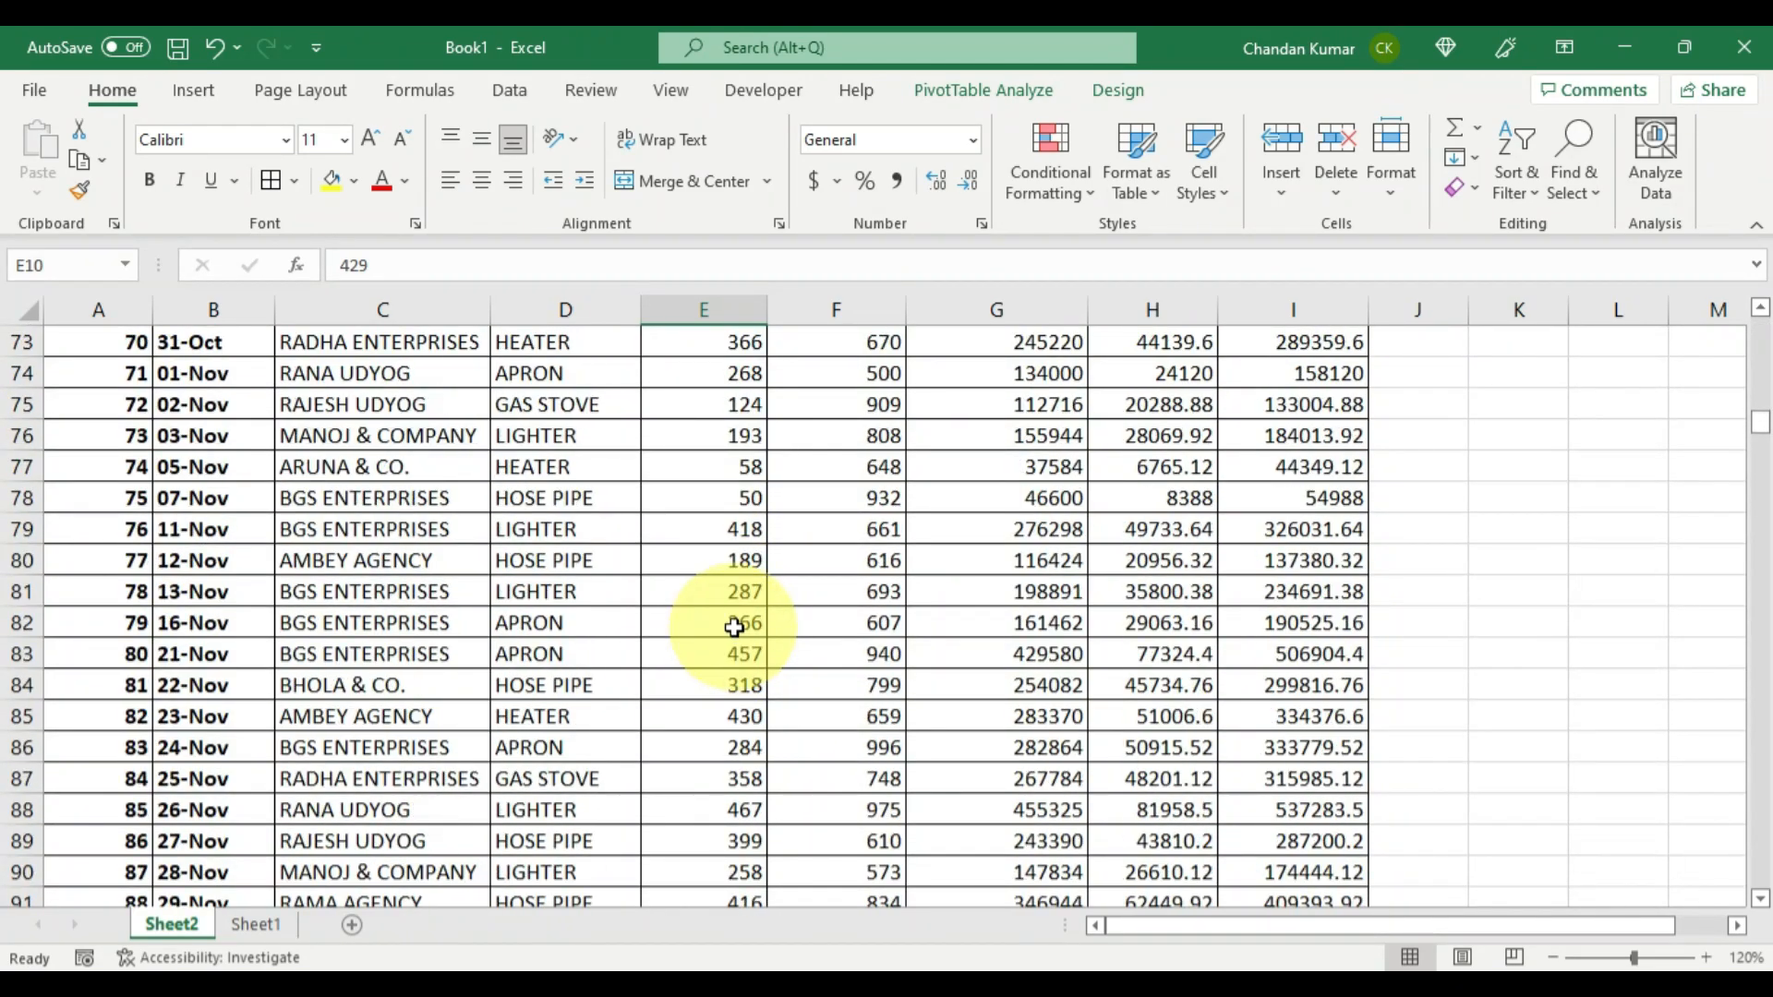
scroll(734, 627, "up", 3)
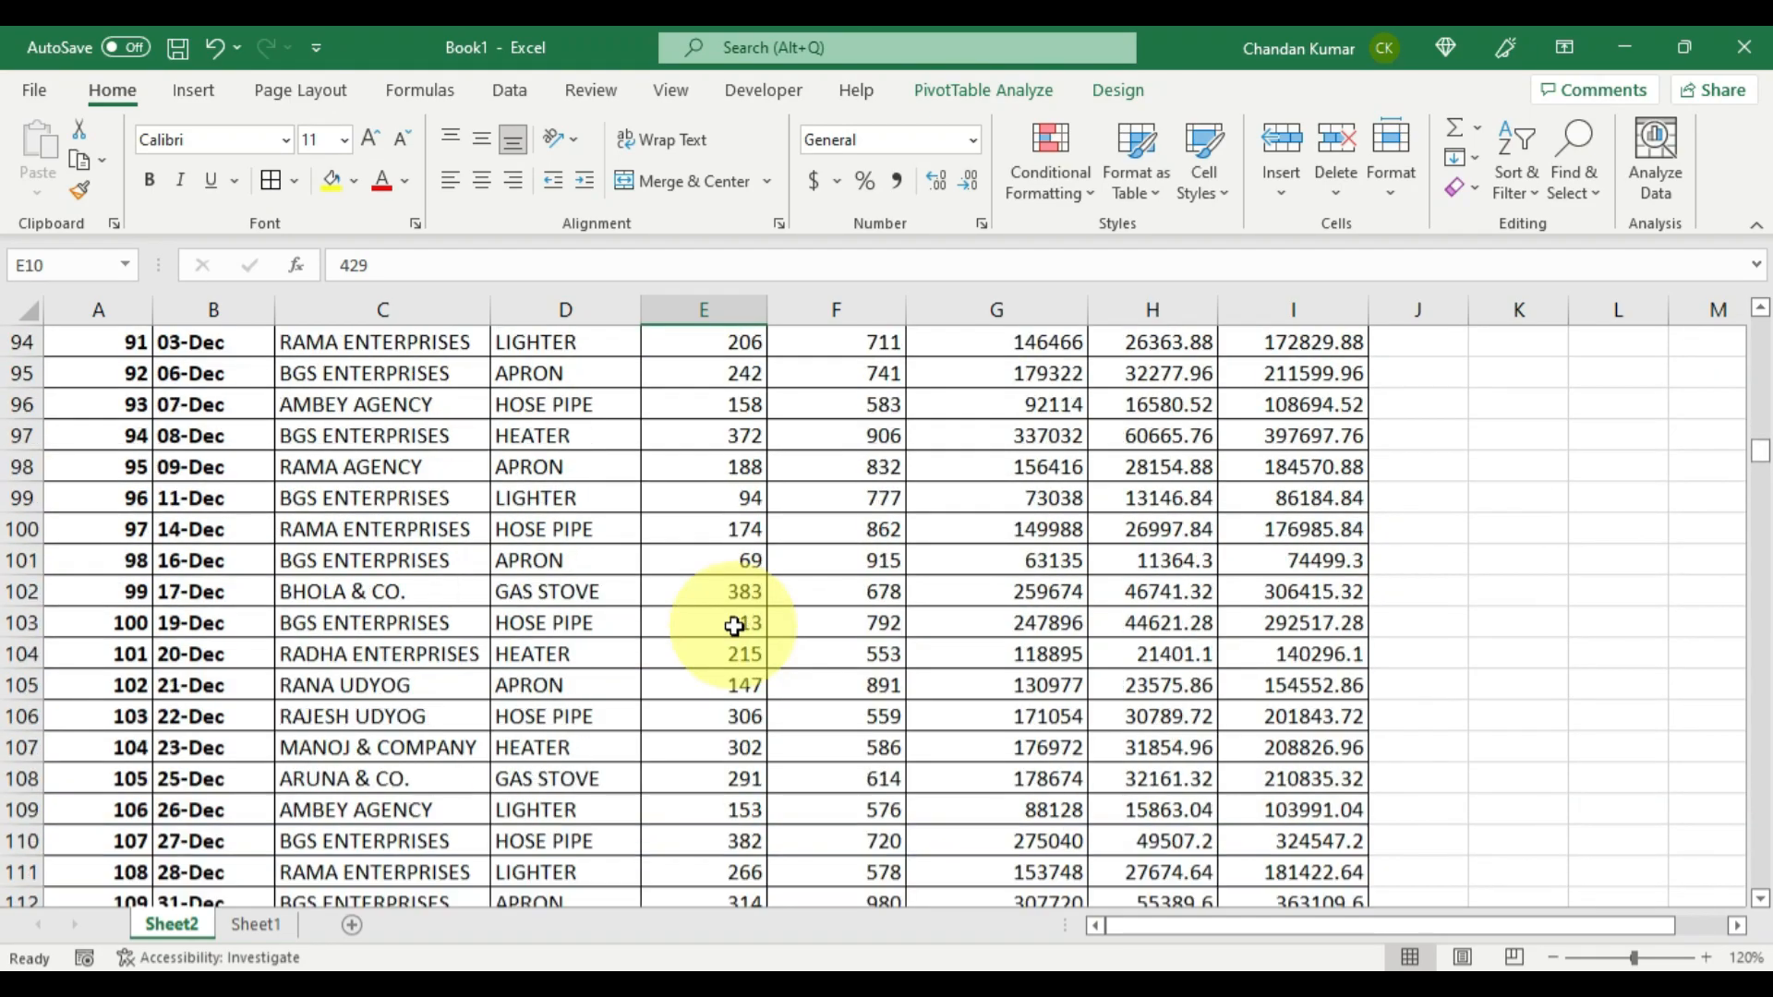
scroll(734, 627, "up", 20)
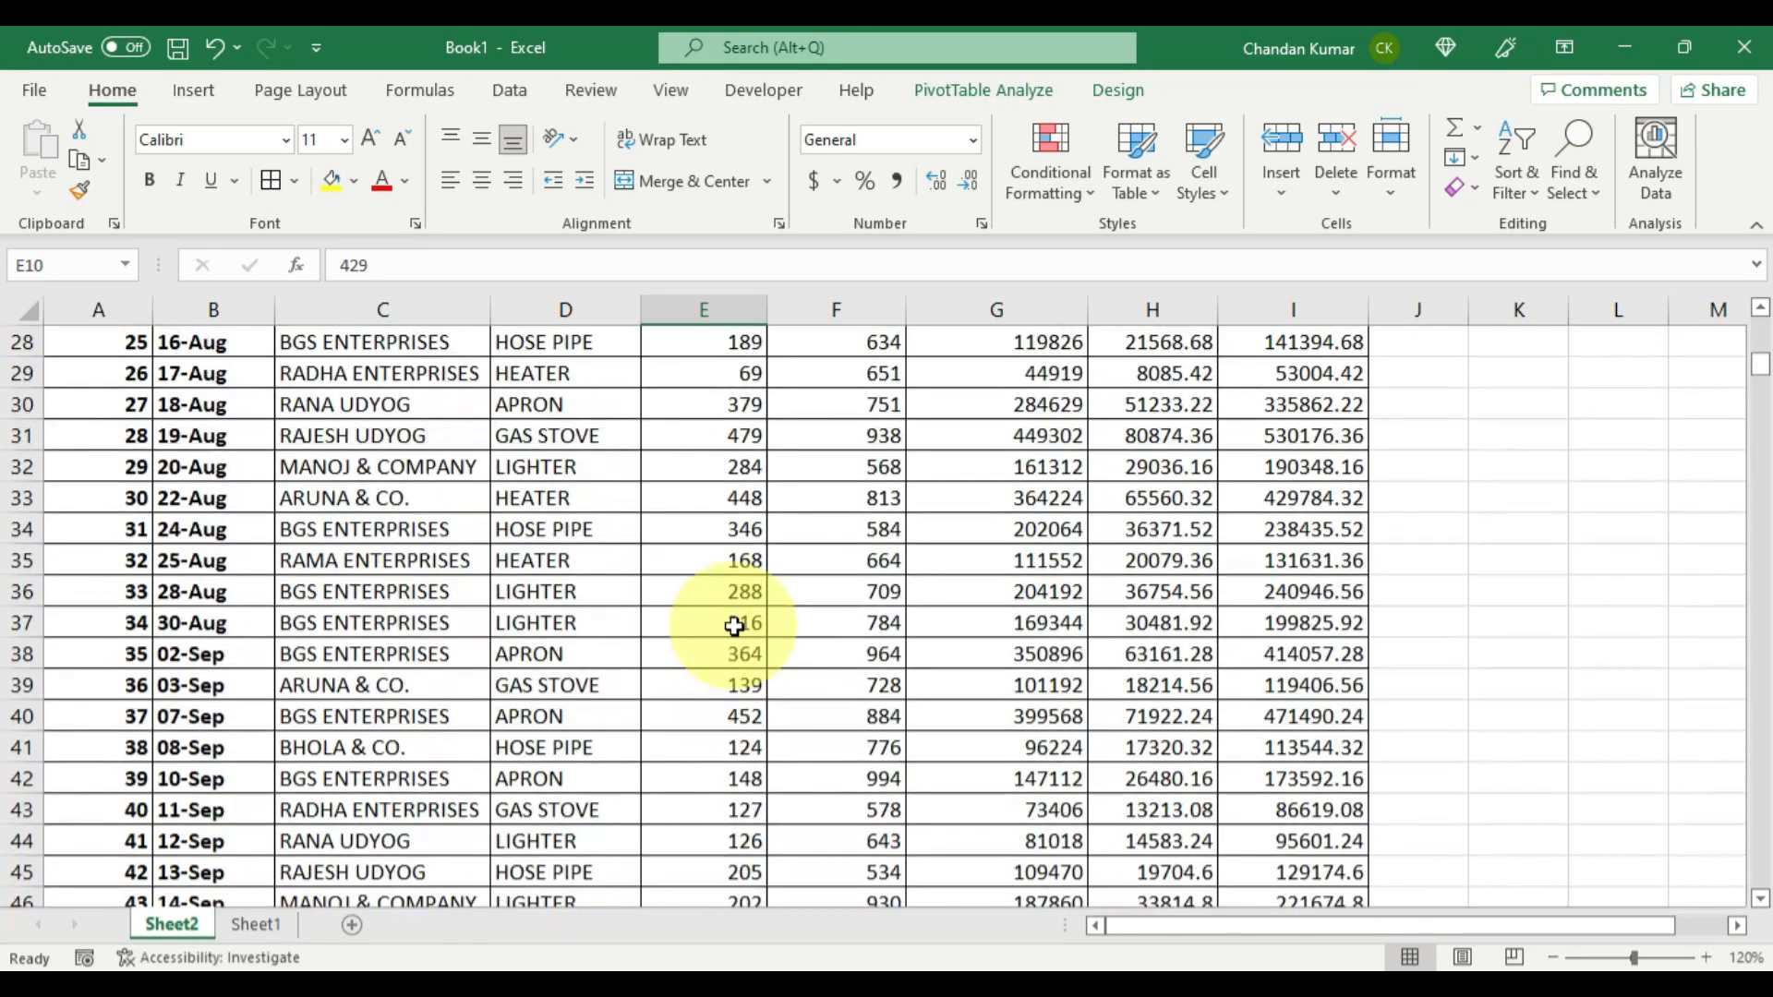
scroll(734, 627, "up", 4)
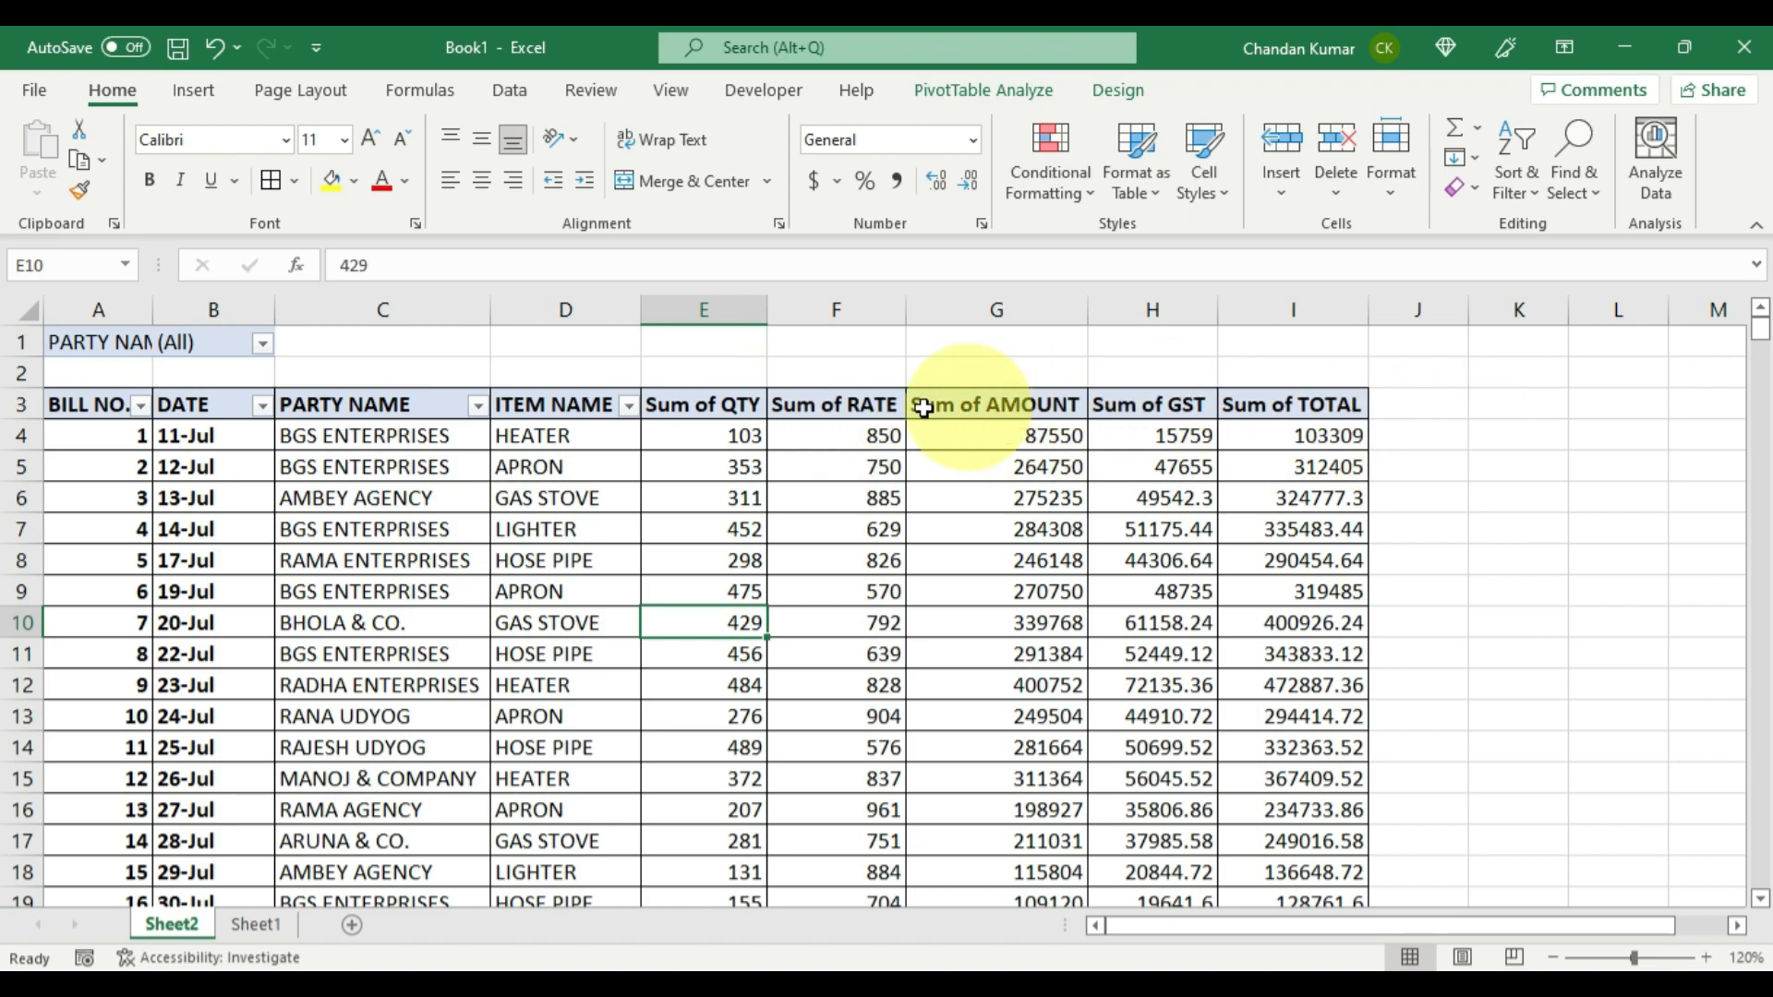
Step: Rename the Sum of QTY value field to QTY followed by a trailing space
double_click(706, 407)
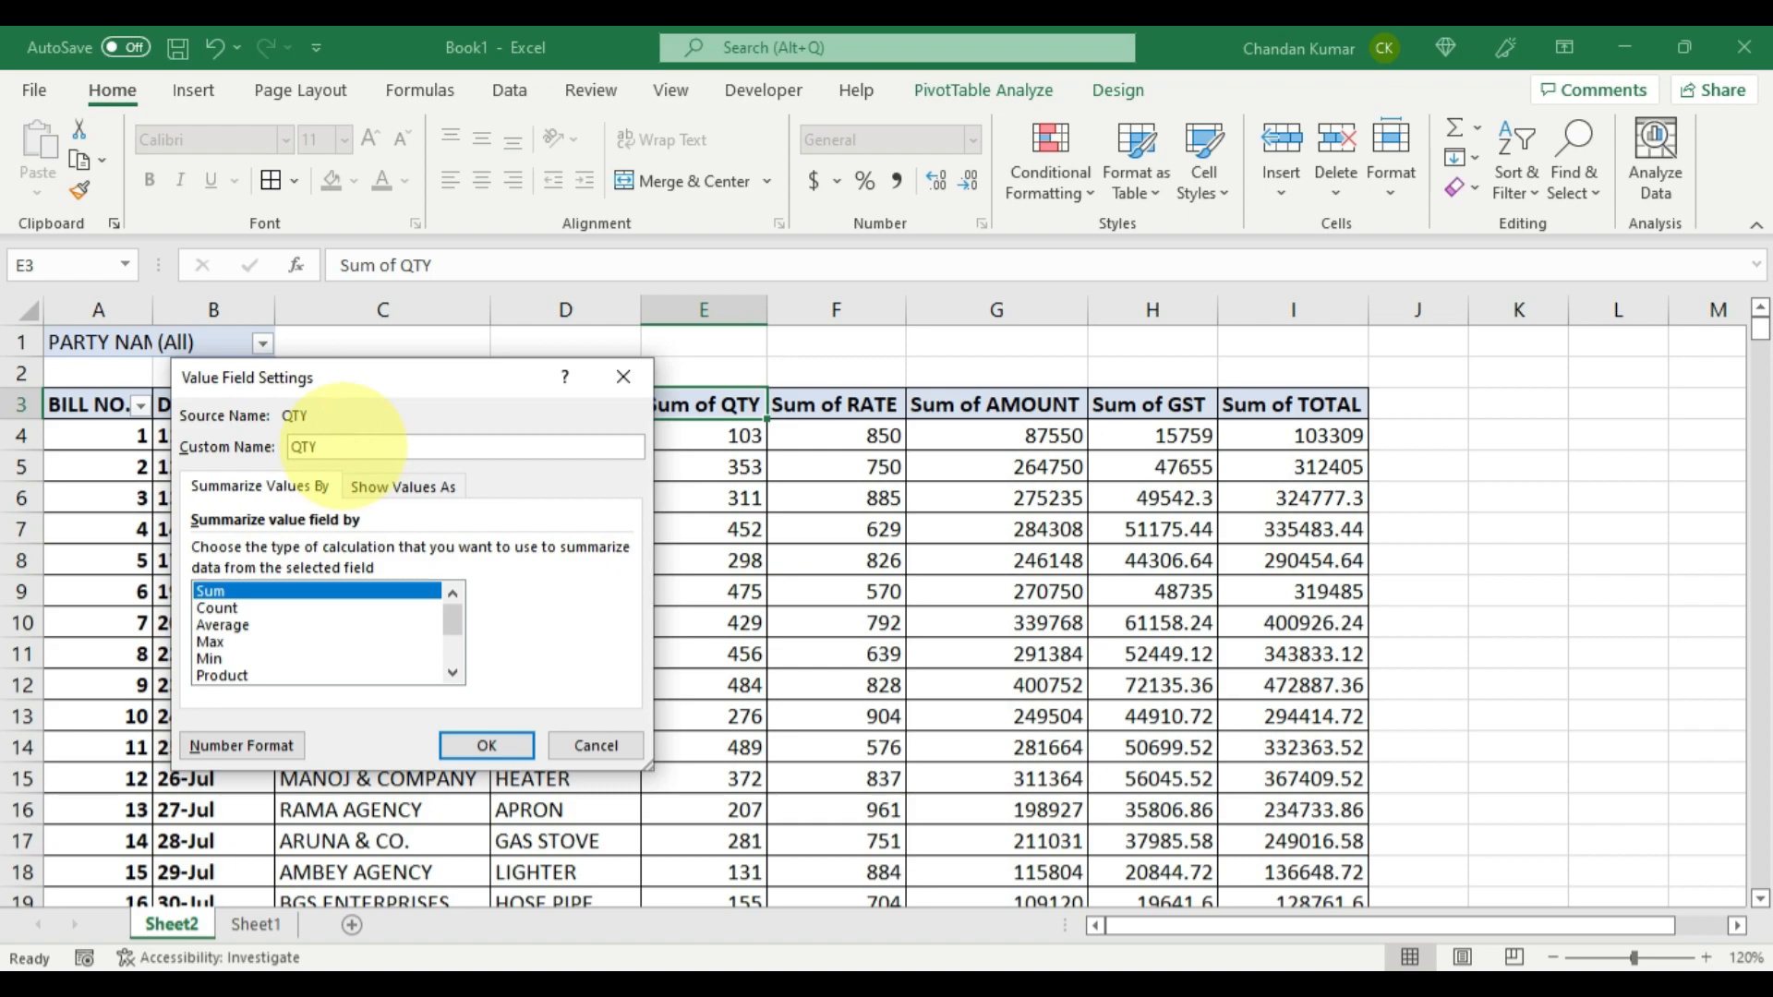
left_click(517, 746)
left_click_drag(835, 480, 518, 485)
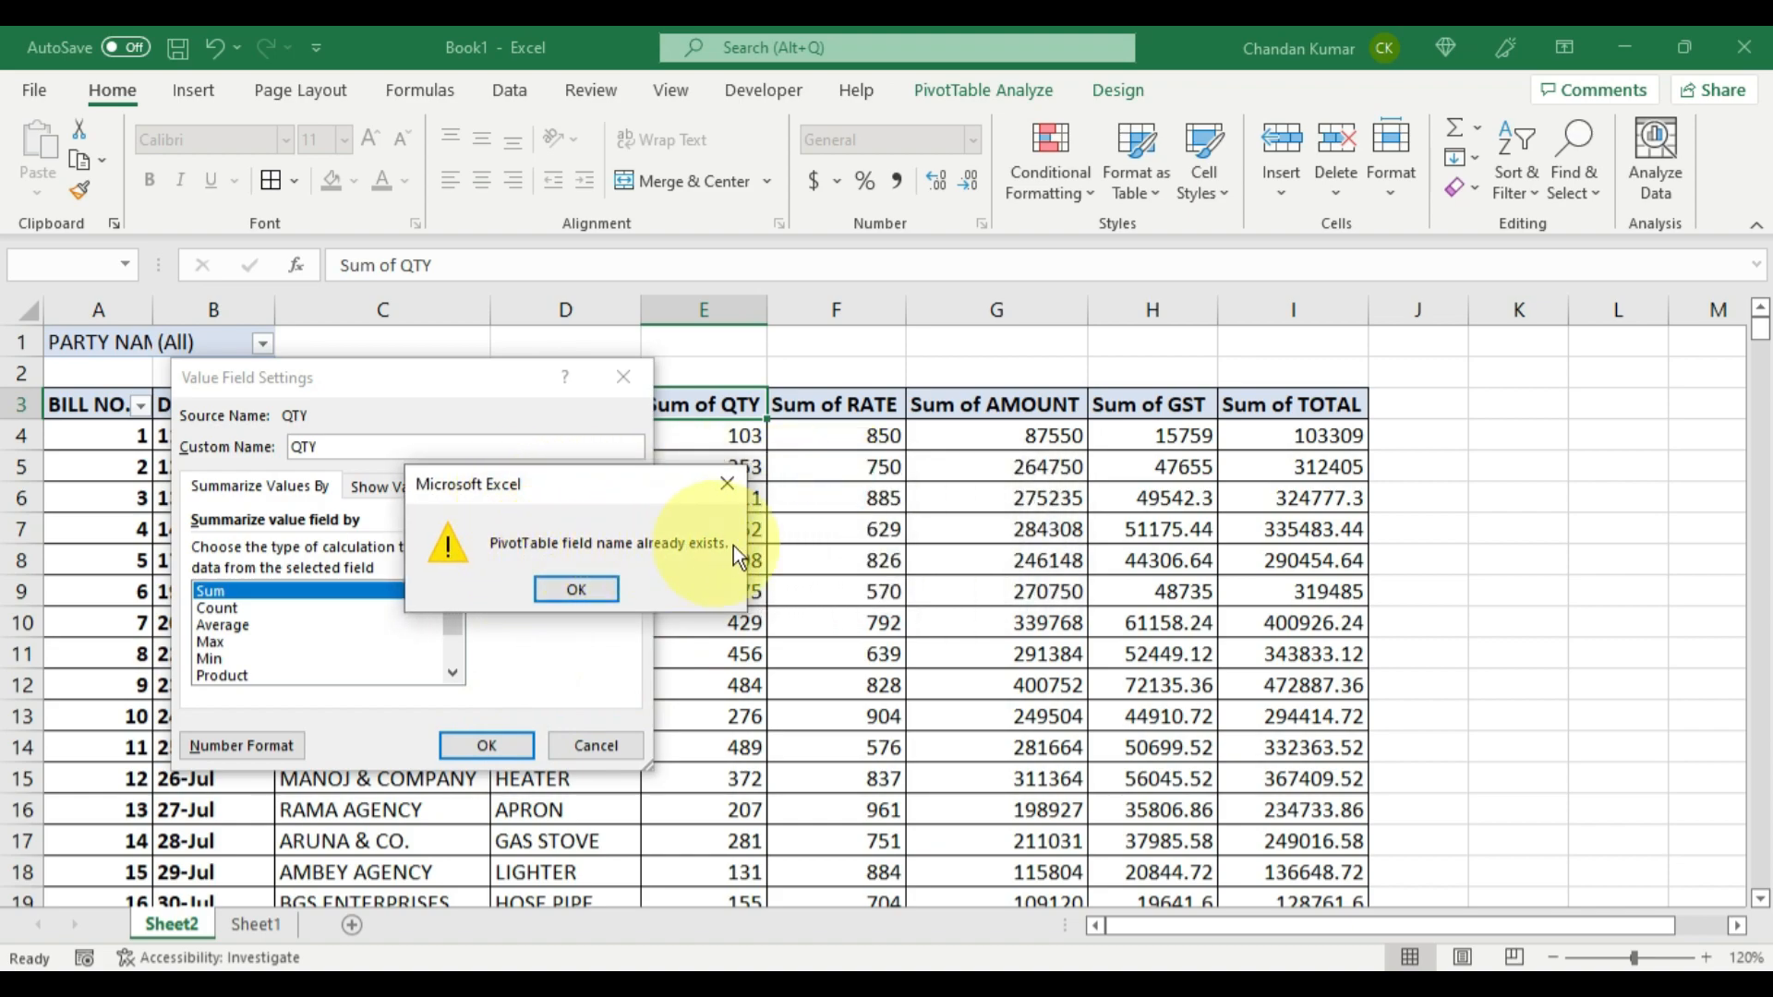
left_click(585, 591)
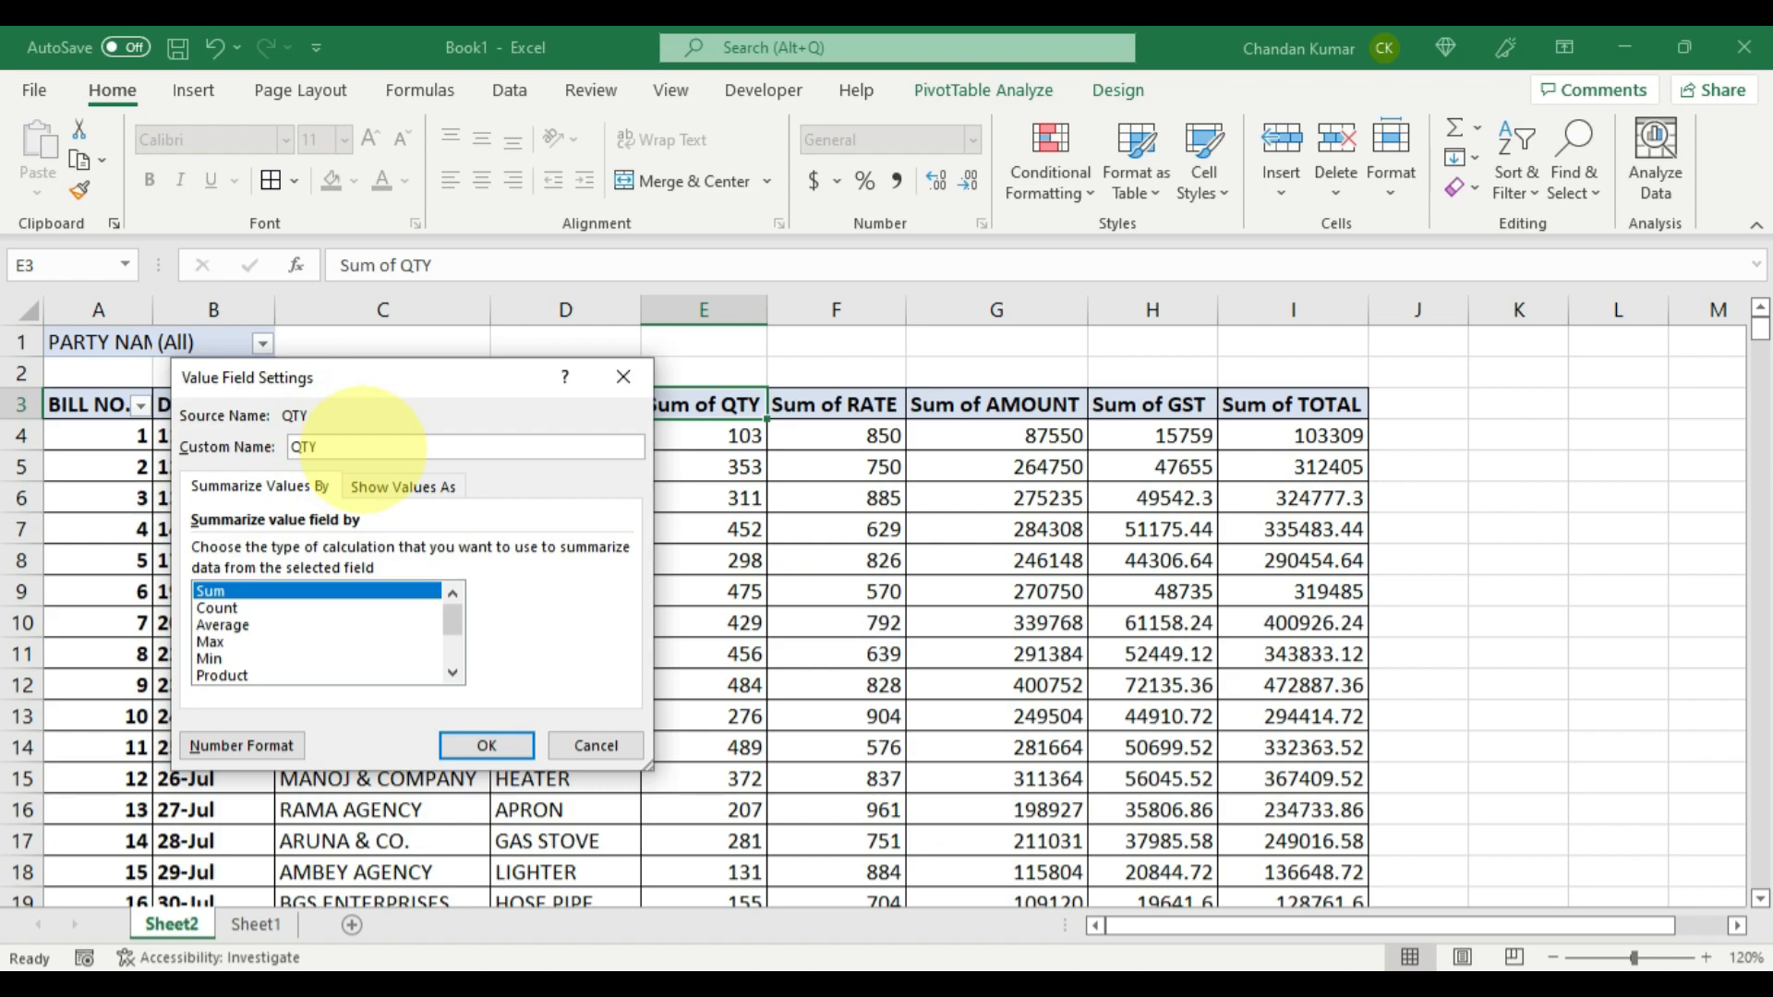
left_click(487, 746)
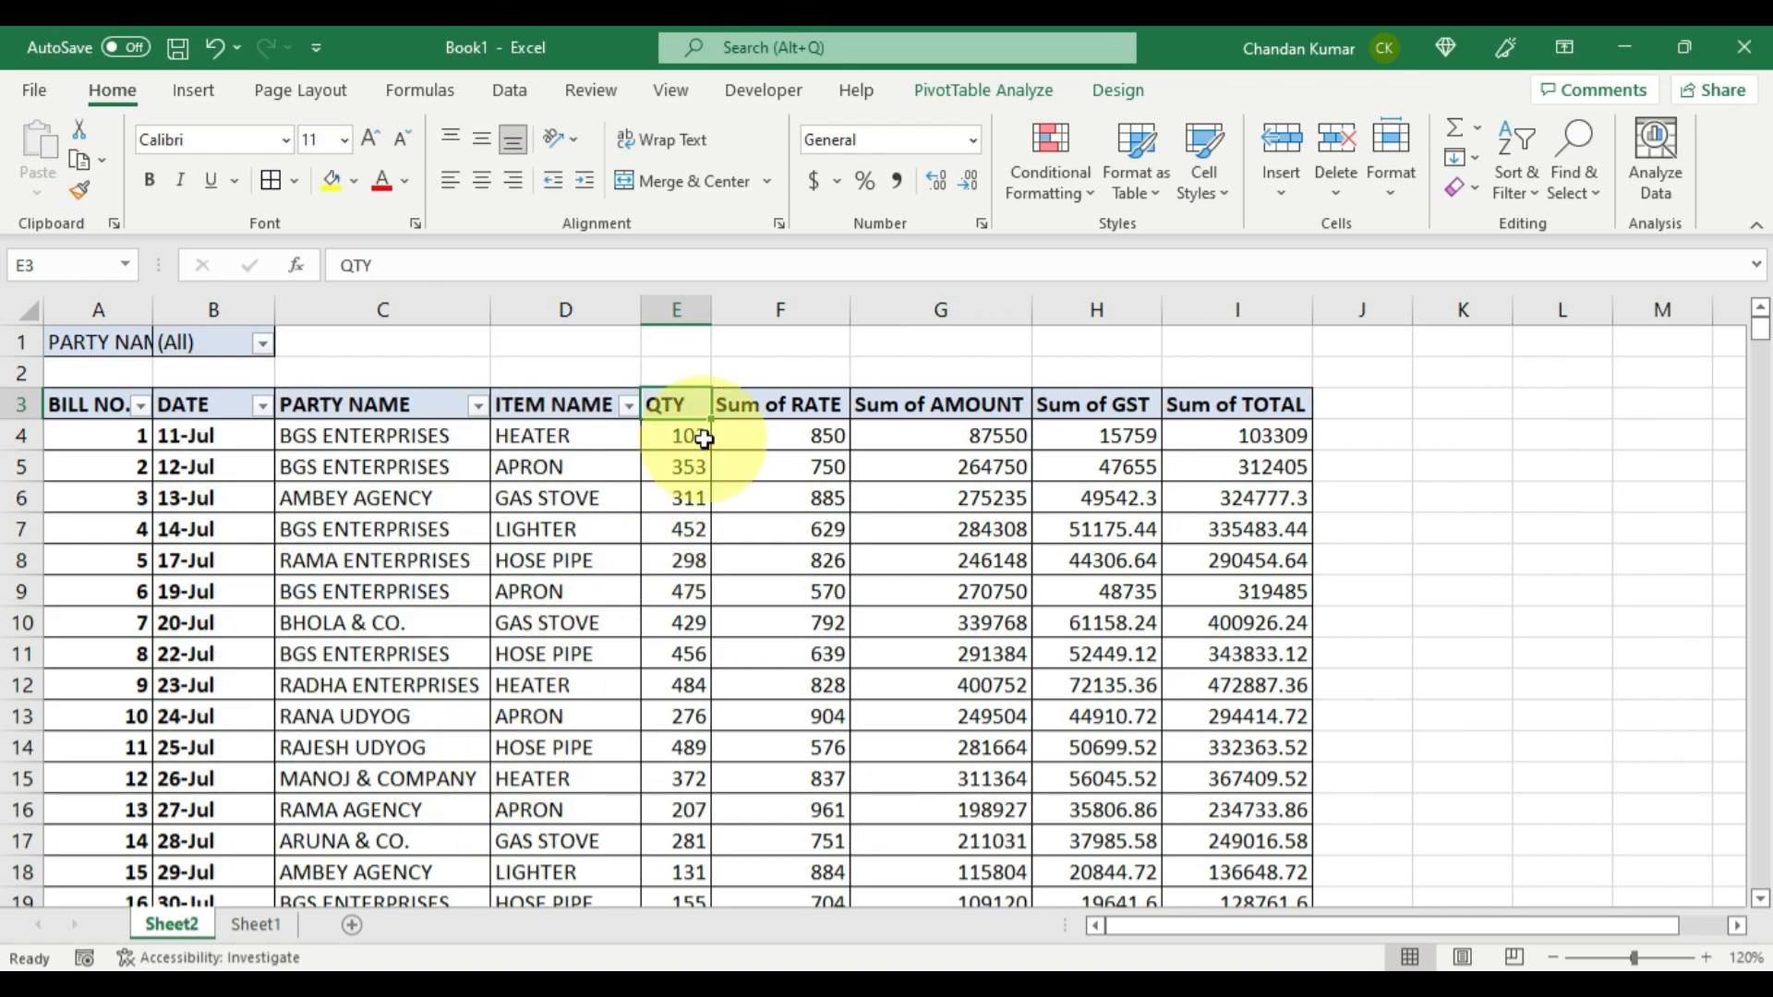
Step: Rename the Sum of RATE value field to RATE followed by a trailing space
double_click(783, 407)
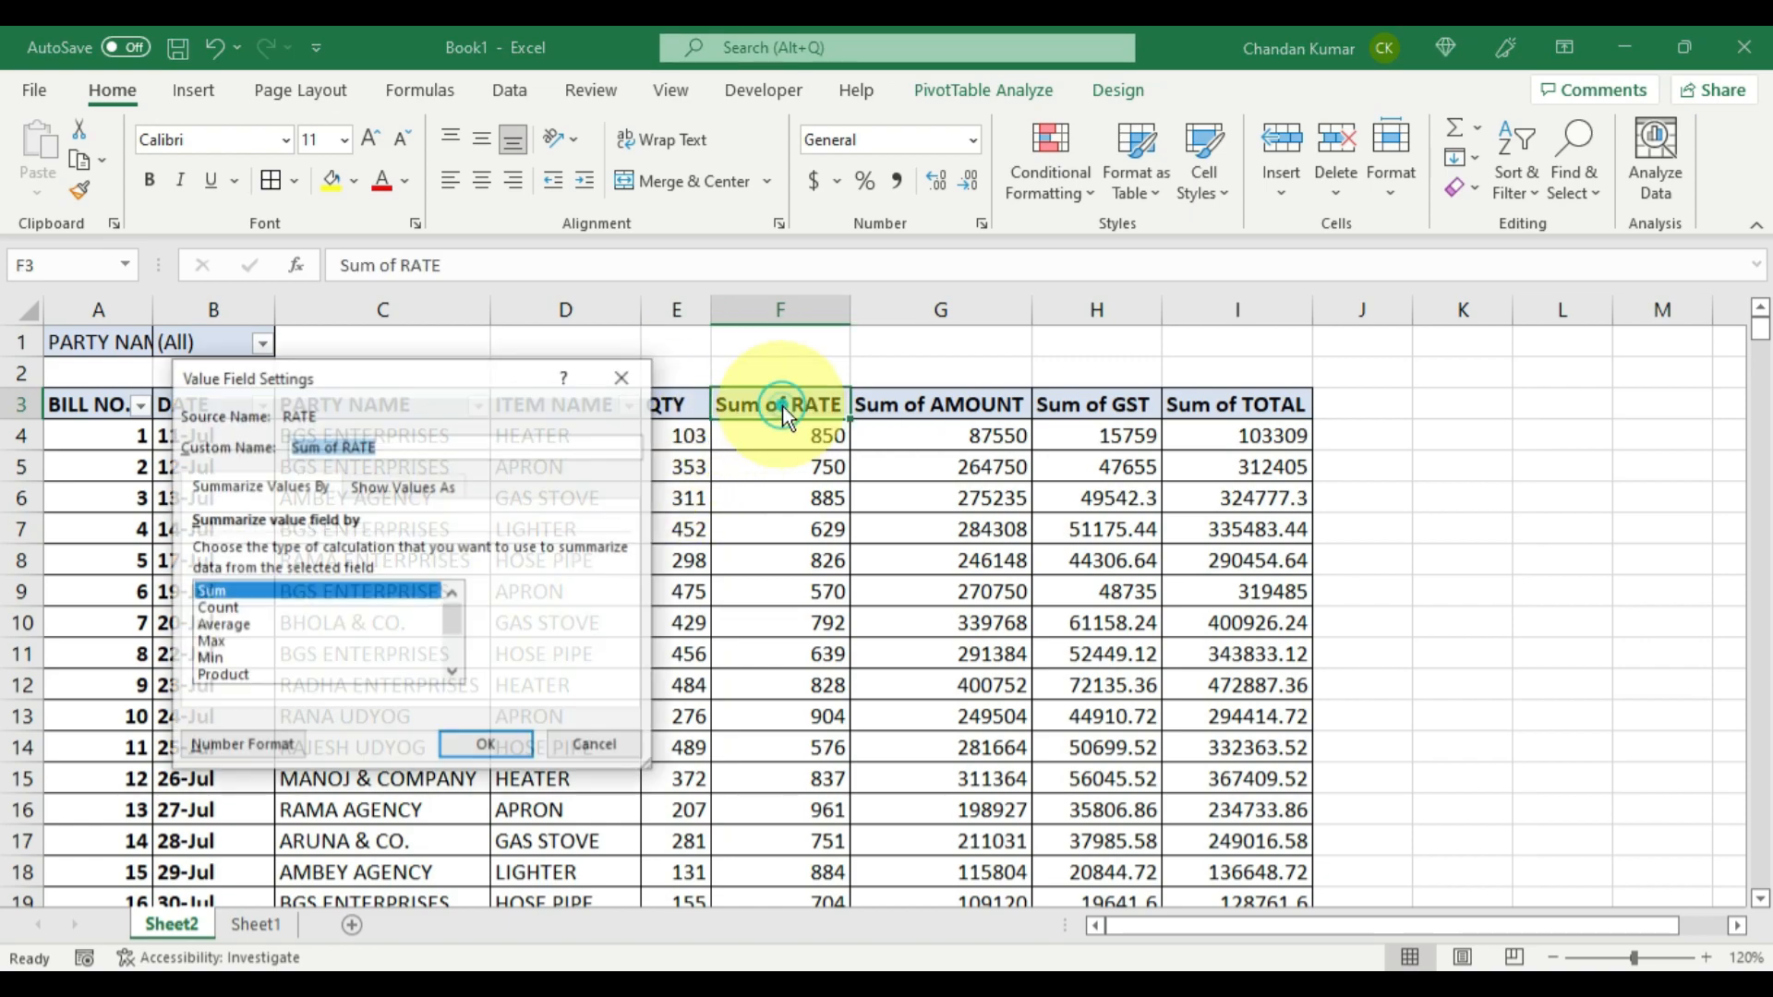
left_click(348, 447)
key("BackSpace")
key("BackSpace")
key("BackSpace")
key("BackSpace")
key("BackSpace")
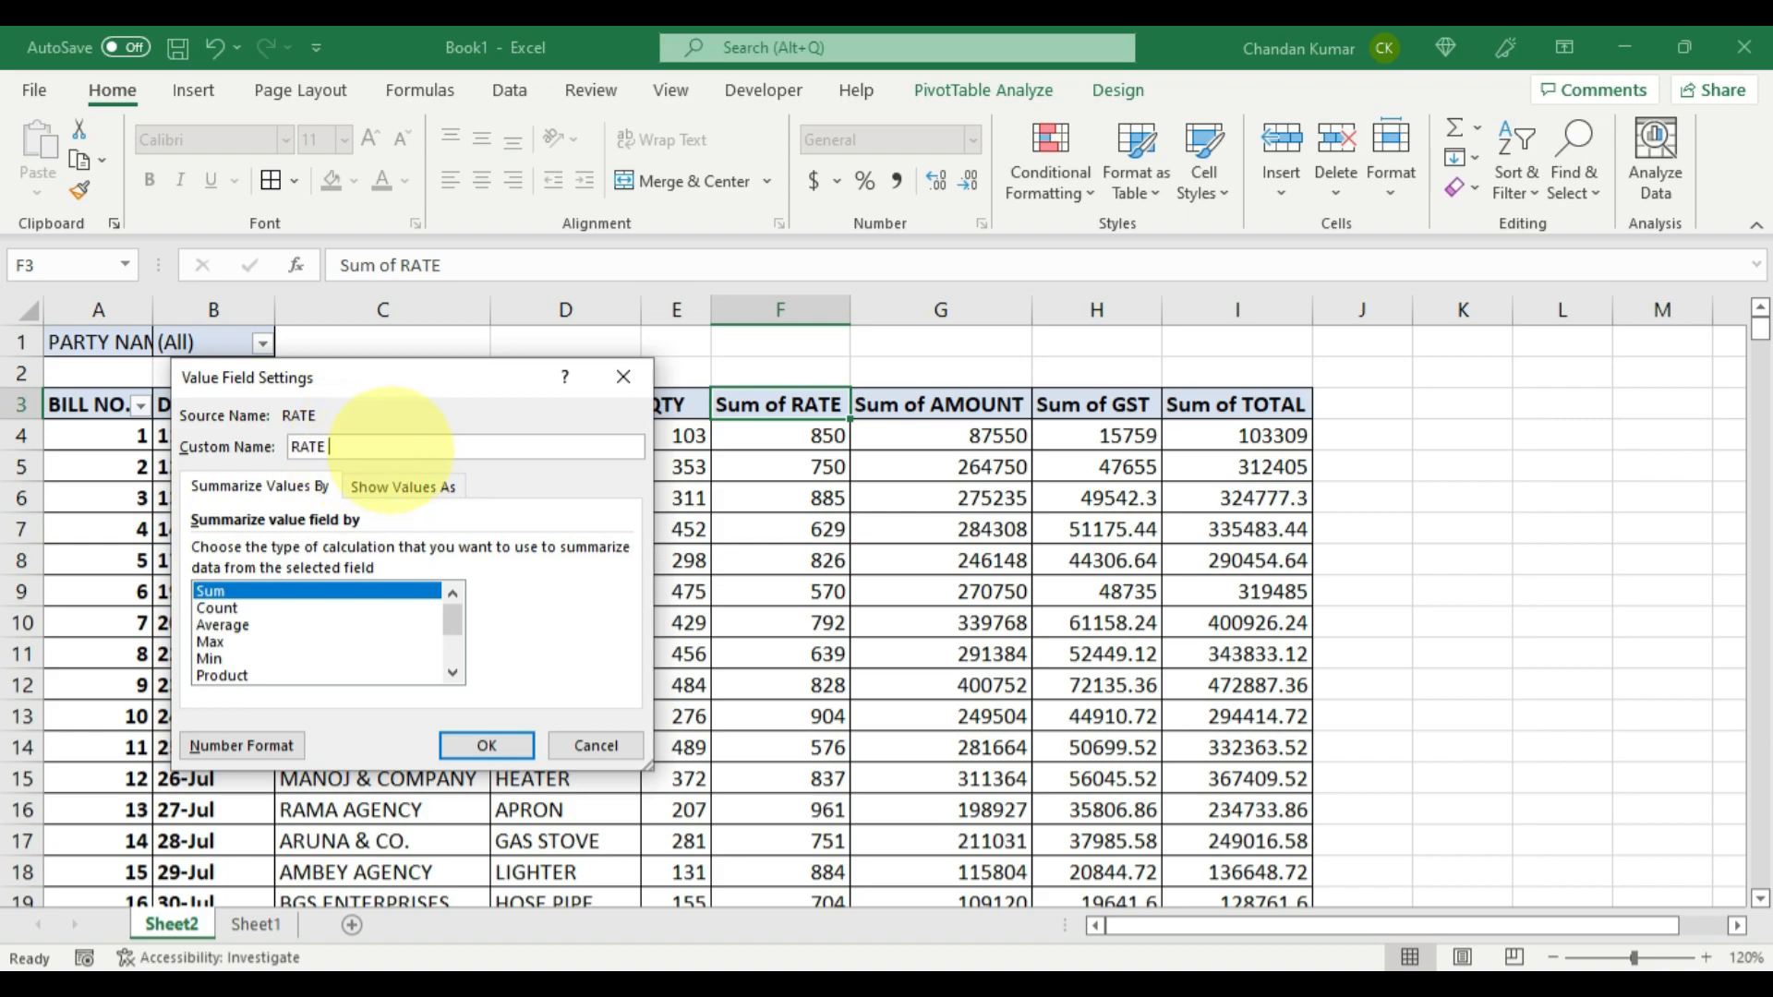
left_click(481, 746)
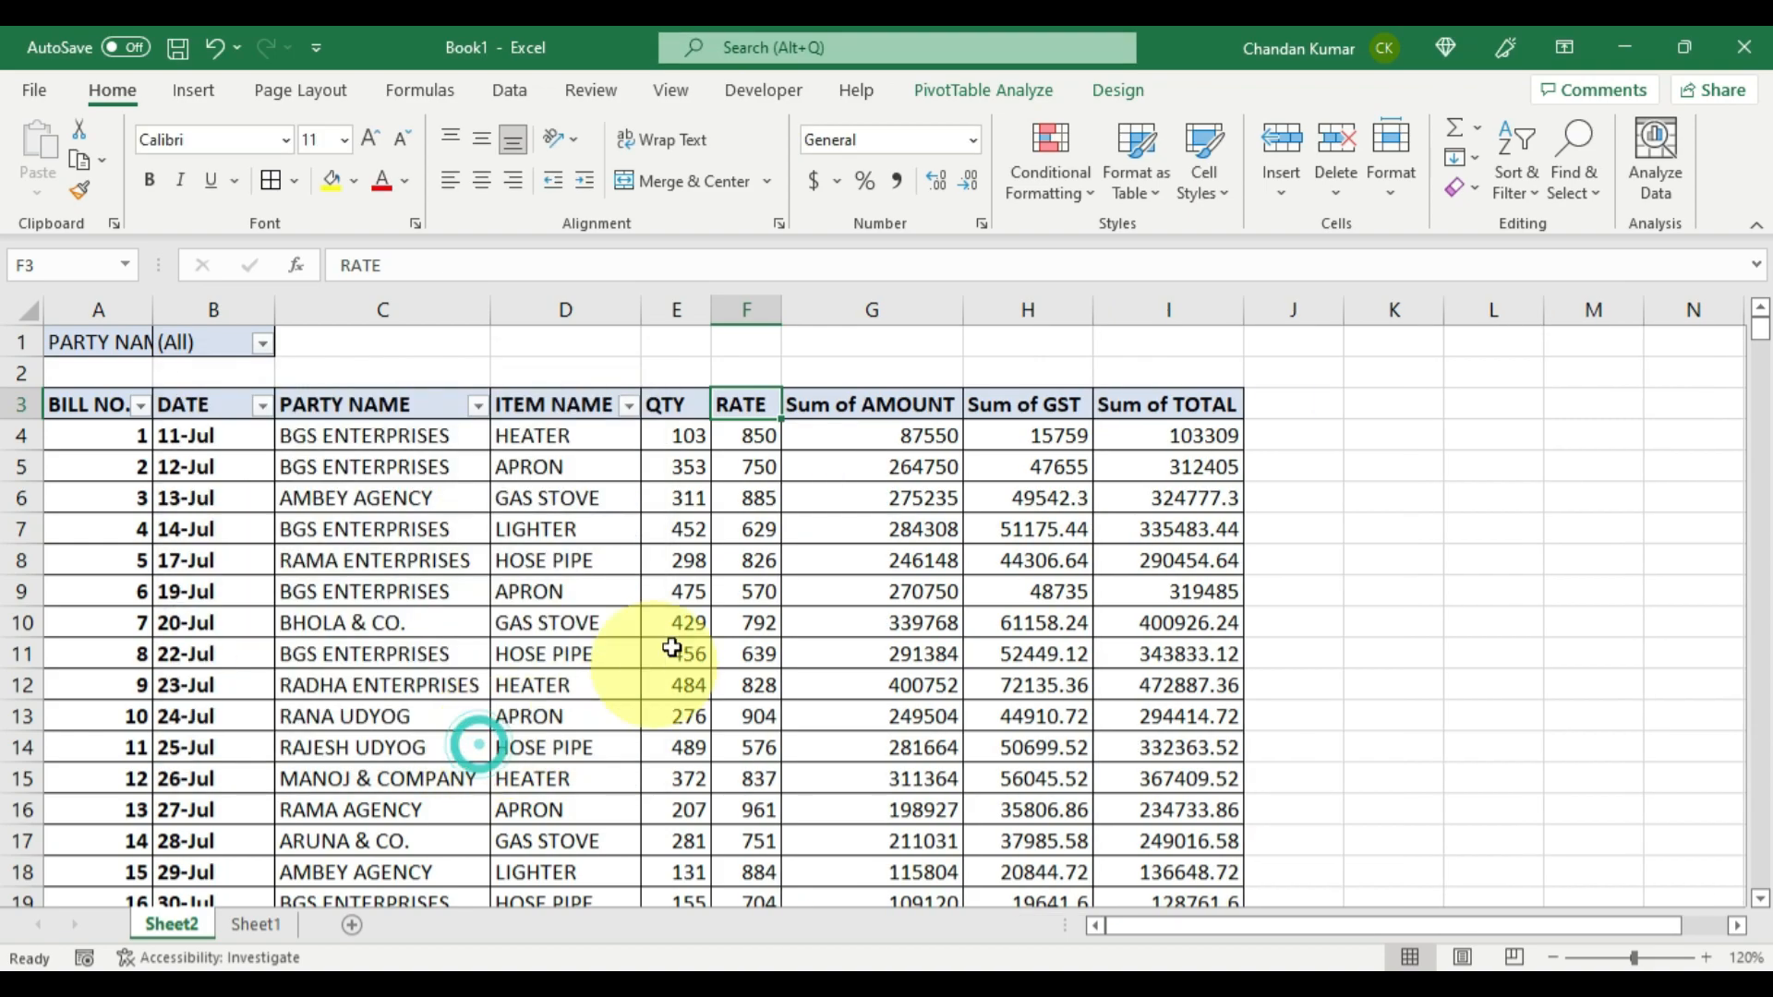
left_click(755, 554)
Step: Rename the Sum of AMOUNT value field to AMOUNT followed by a trailing space
double_click(861, 402)
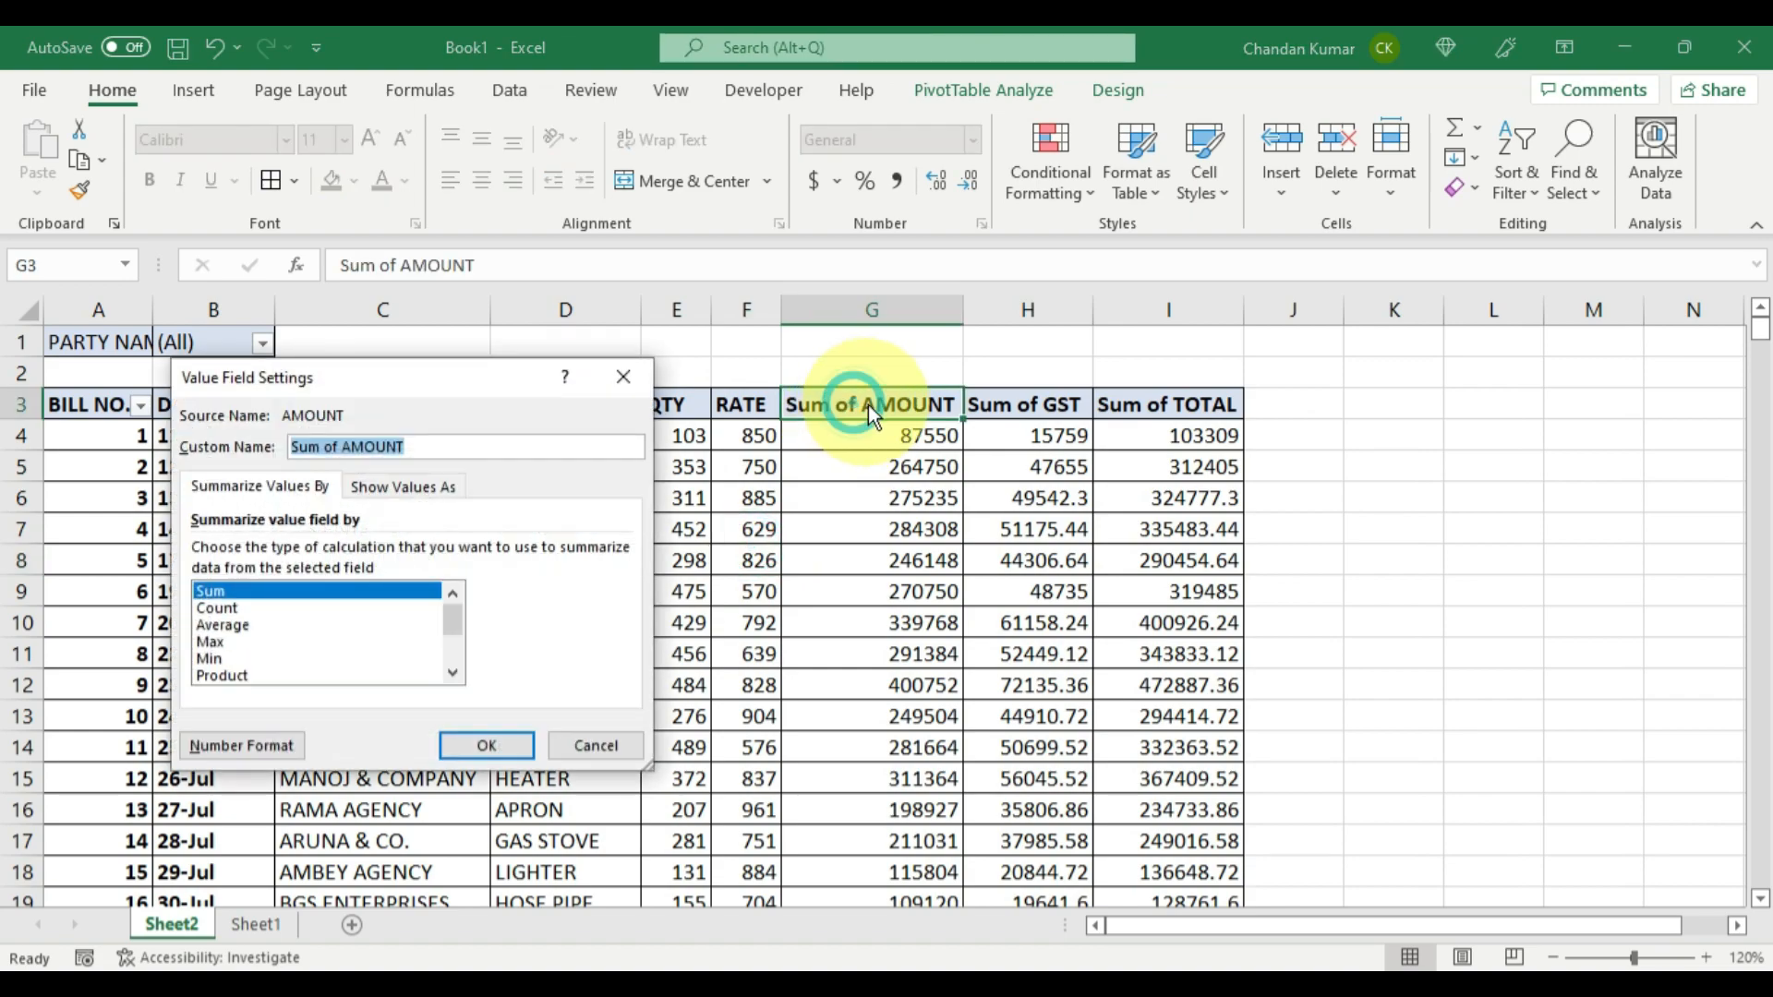
left_click(346, 447)
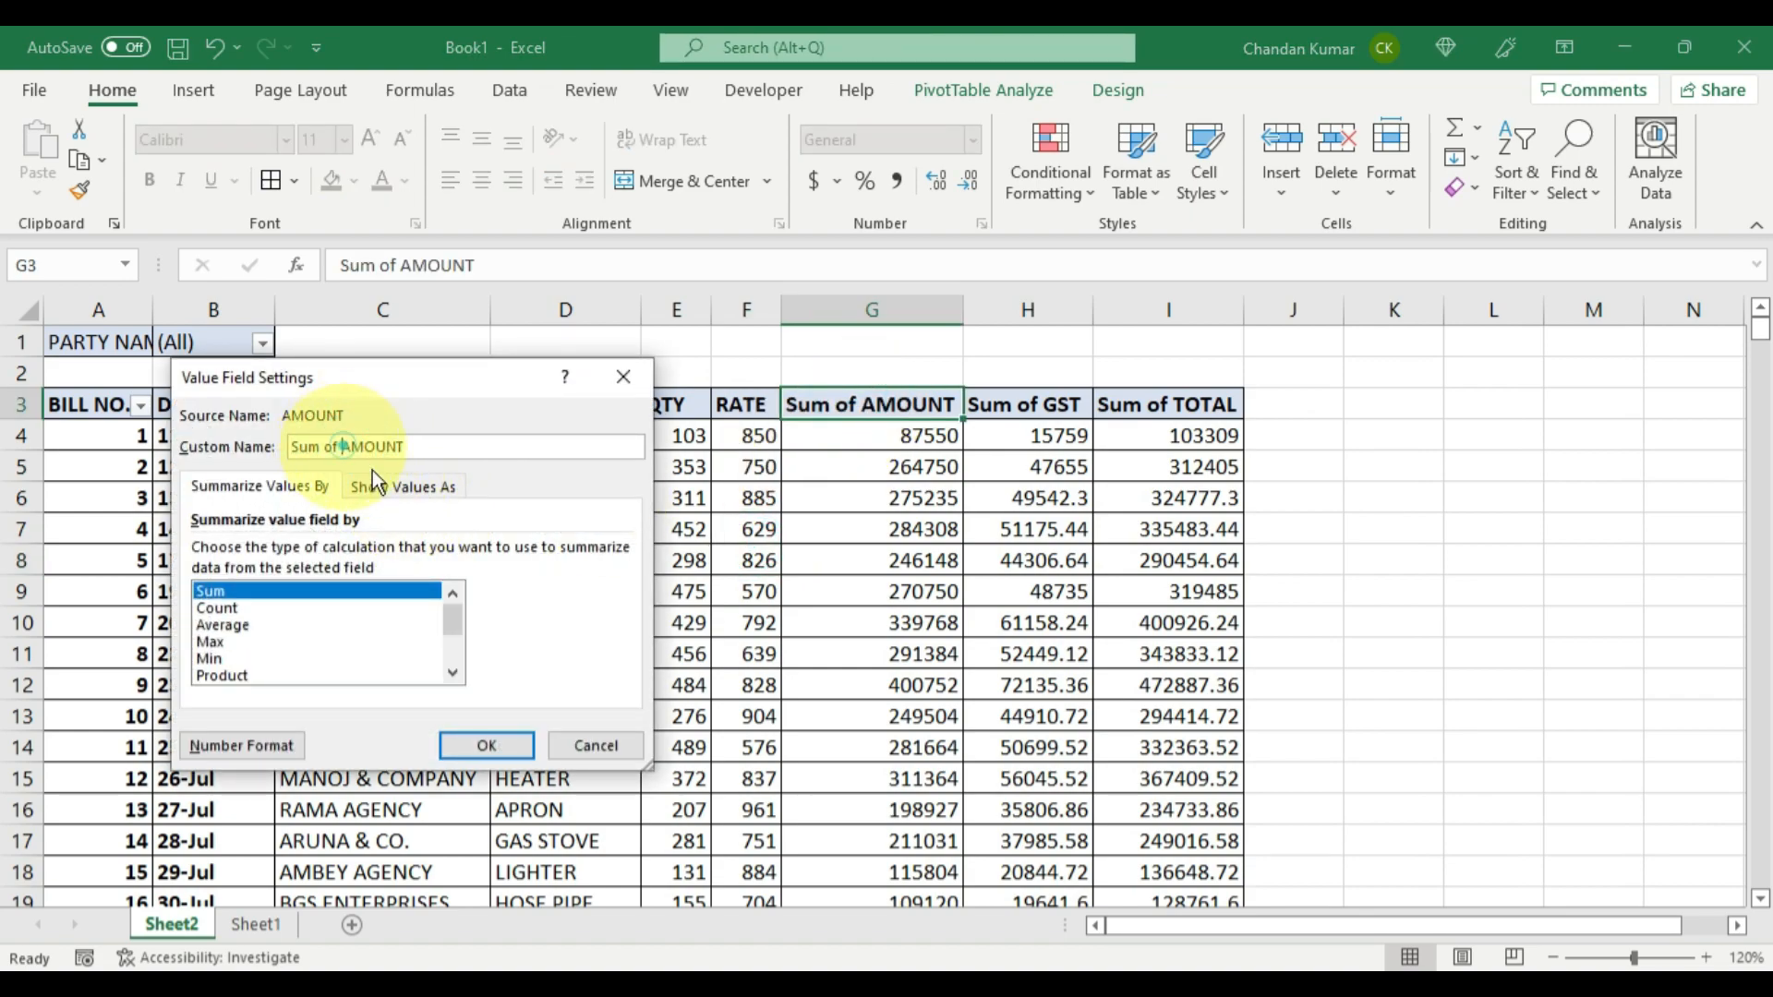
left_click(344, 446)
key("BackSpace")
key("BackSpace")
key("BackSpace")
key("BackSpace")
key("BackSpace")
key("BackSpace")
key("BackSpace")
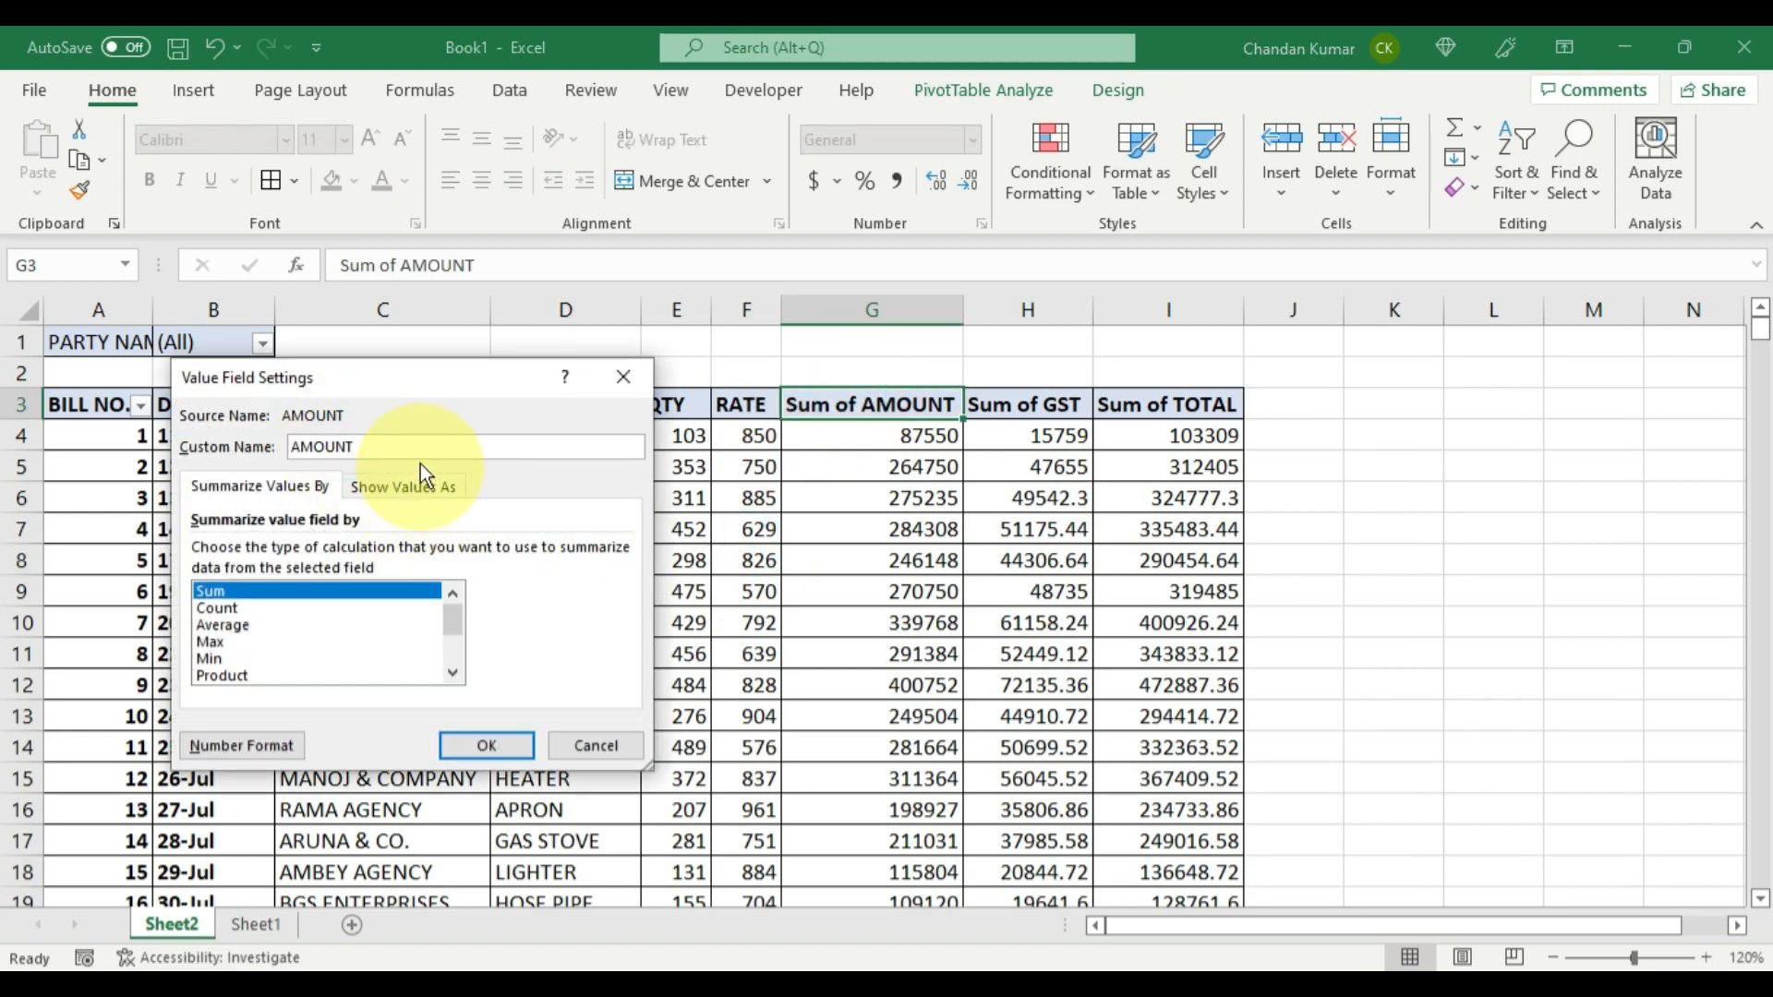
left_click(486, 745)
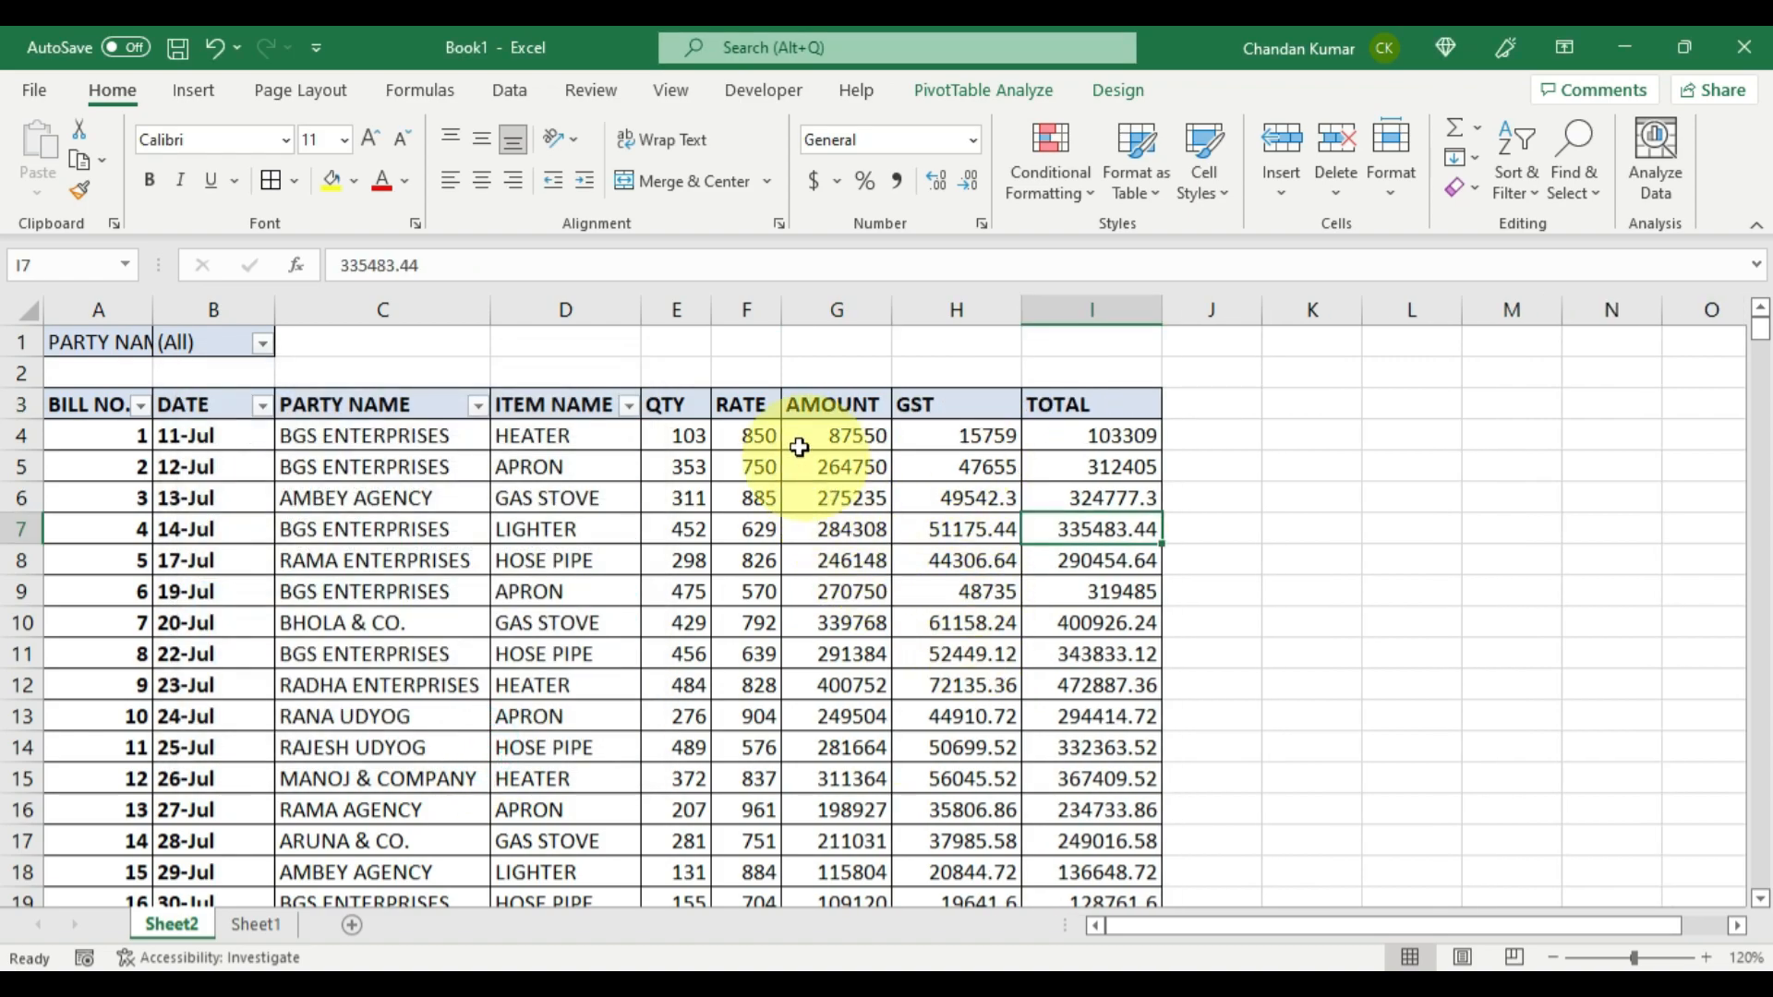
Step: Centre-align the value columns from QTY to TOTAL (columns E to I)
left_click_drag(677, 310, 1091, 310)
left_click(482, 184)
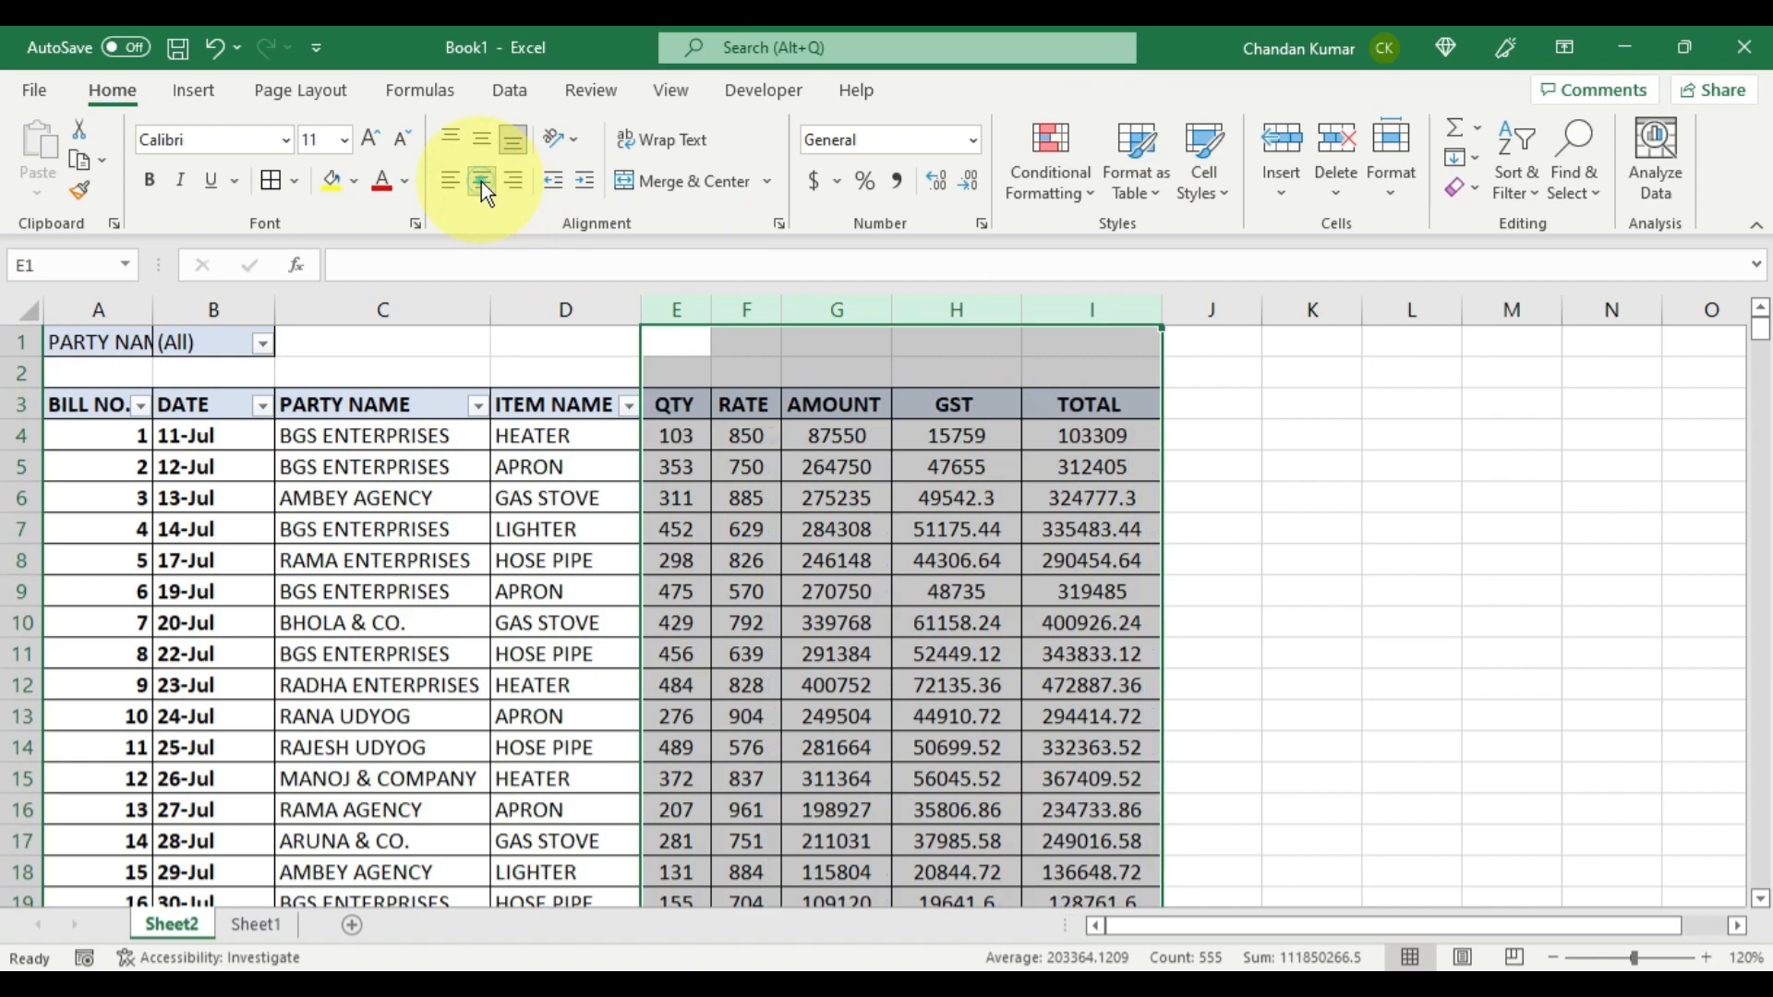
left_click(730, 559)
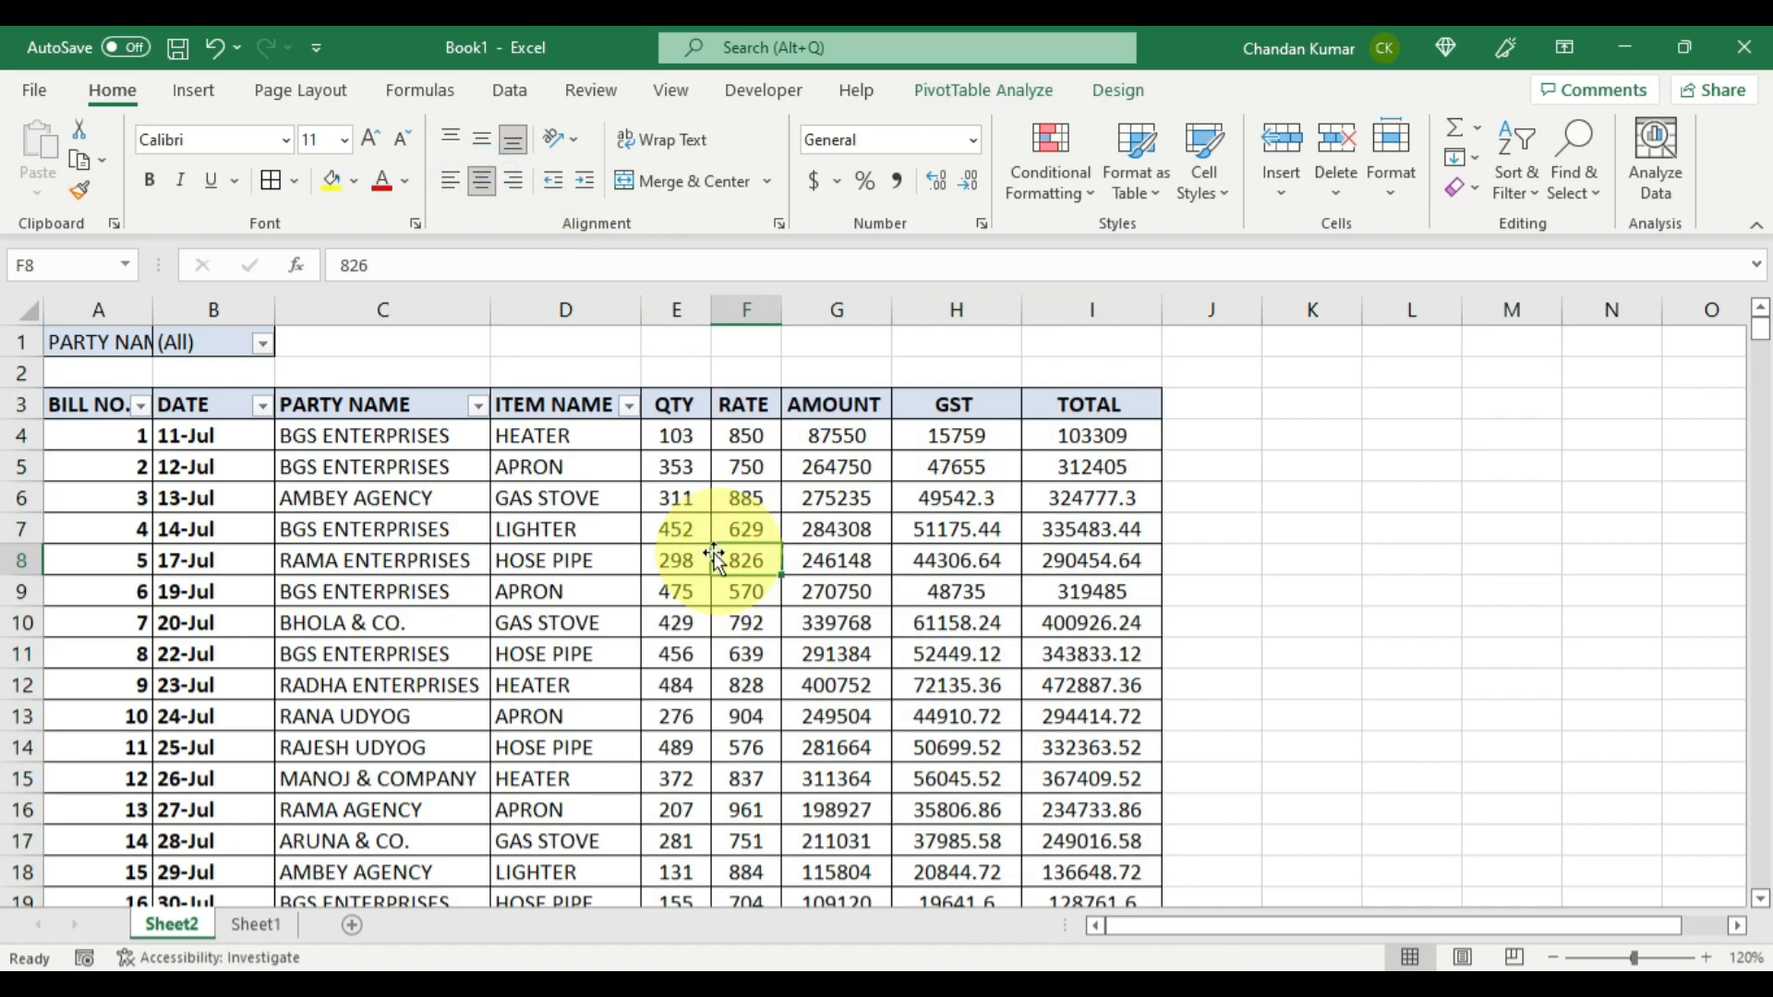
Step: Centre-align the BILL NO. and DATE columns (columns A and B) of the PivotTable
left_click(88, 308)
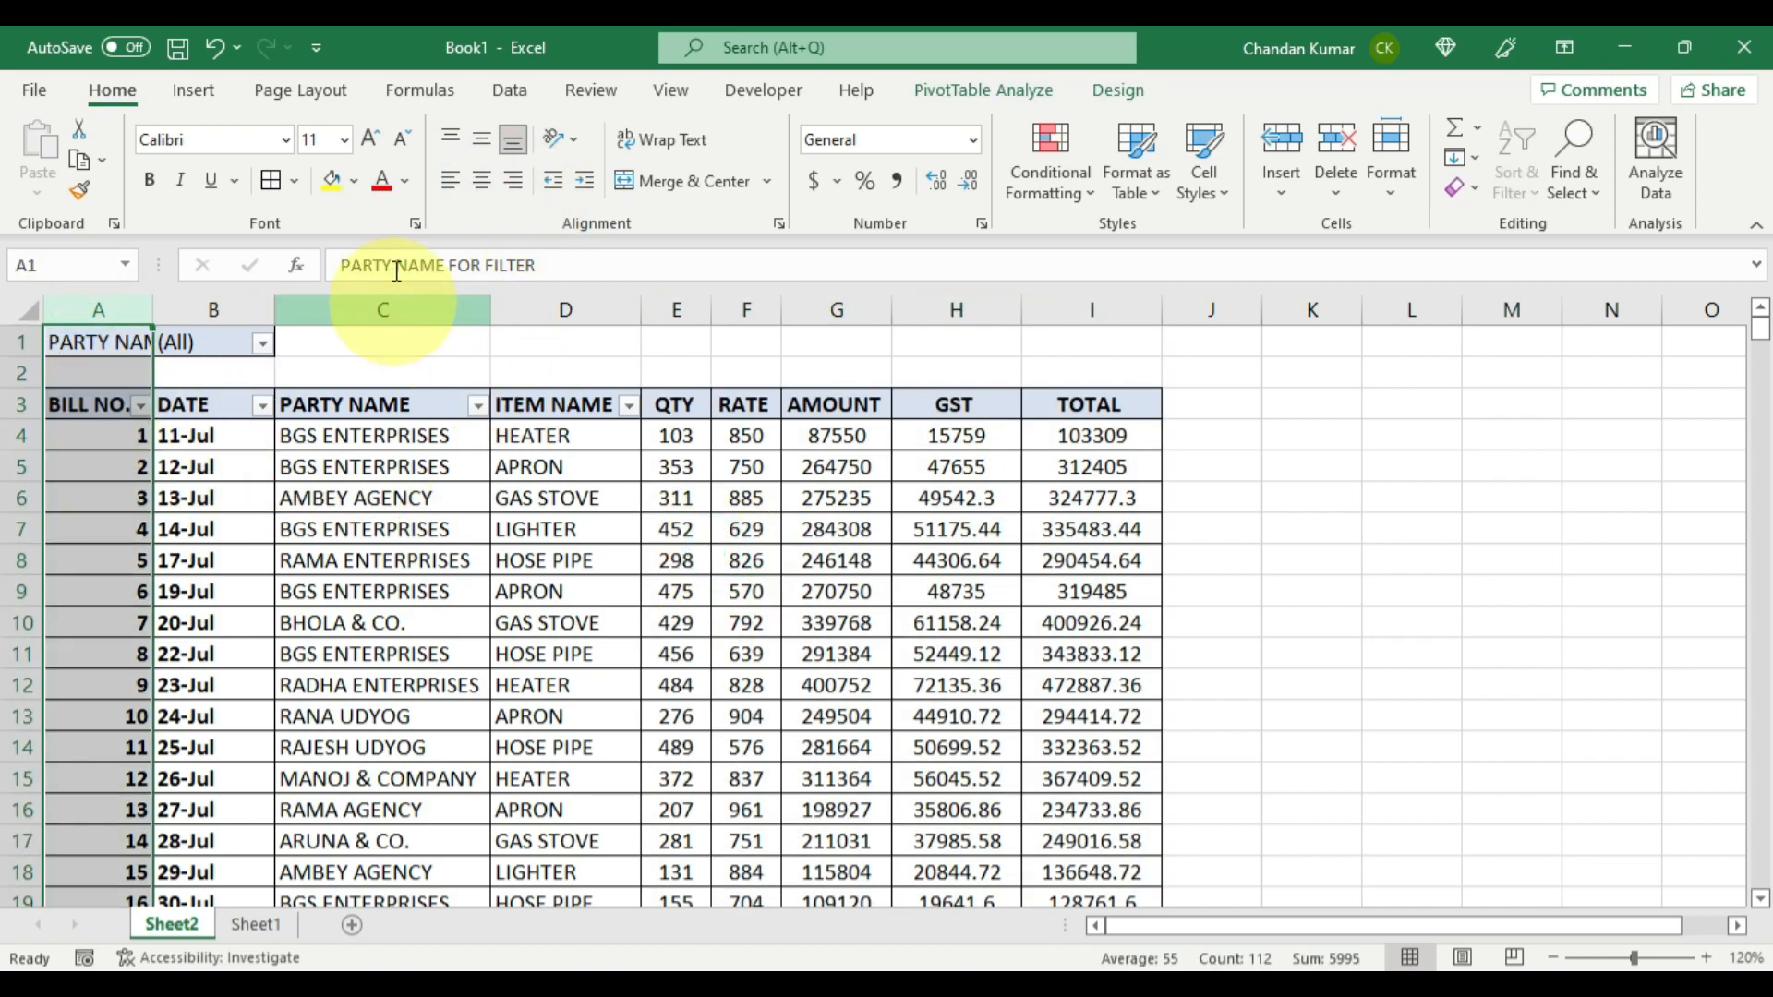
left_click(485, 185)
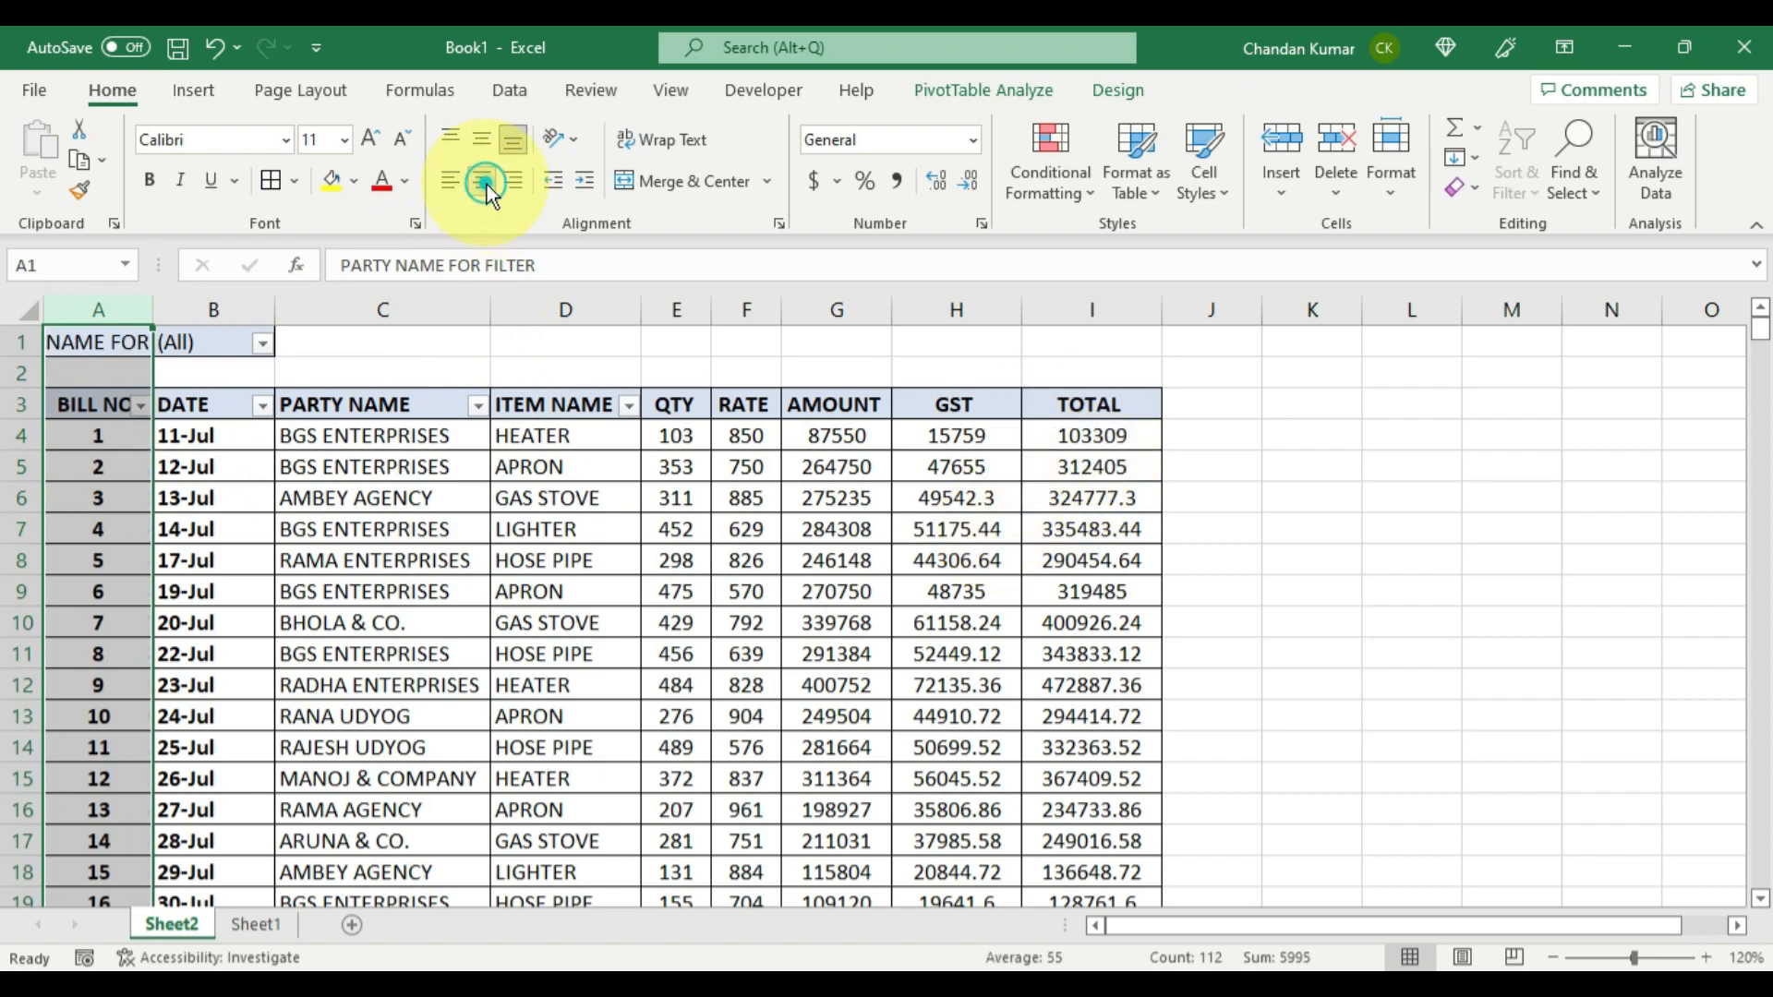
left_click(420, 529)
key("ctrl+space")
left_click(217, 298)
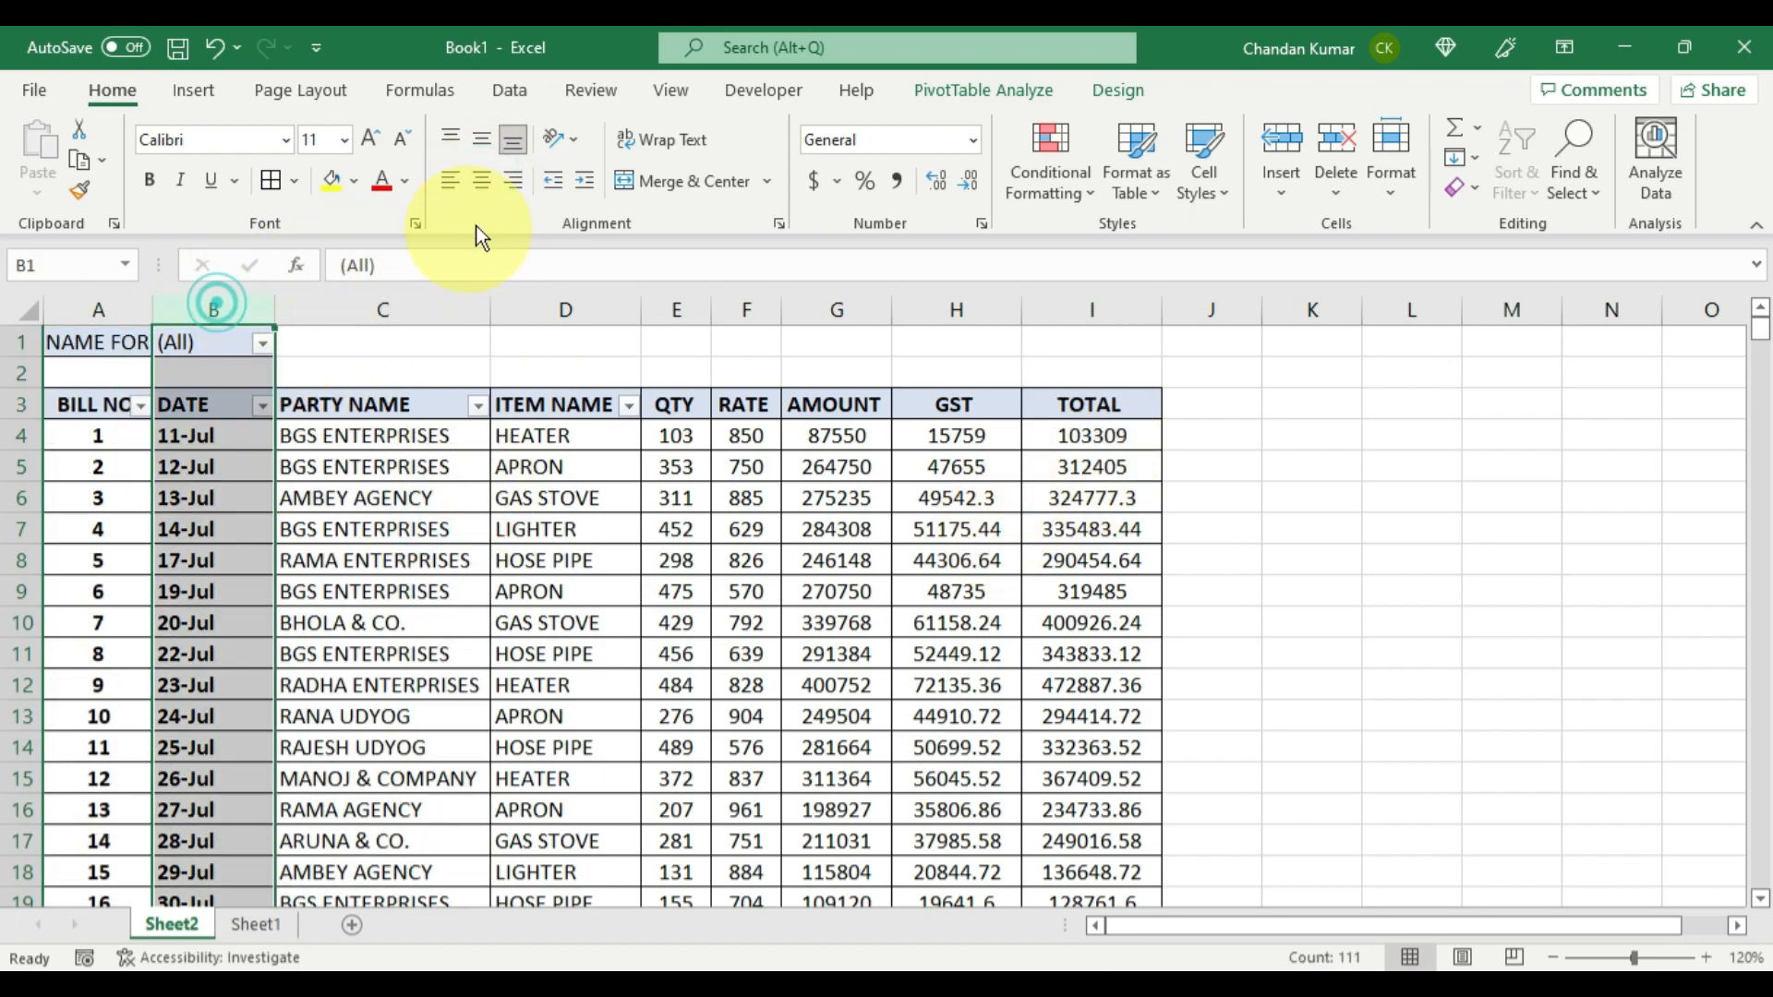
left_click(475, 188)
left_click(464, 535)
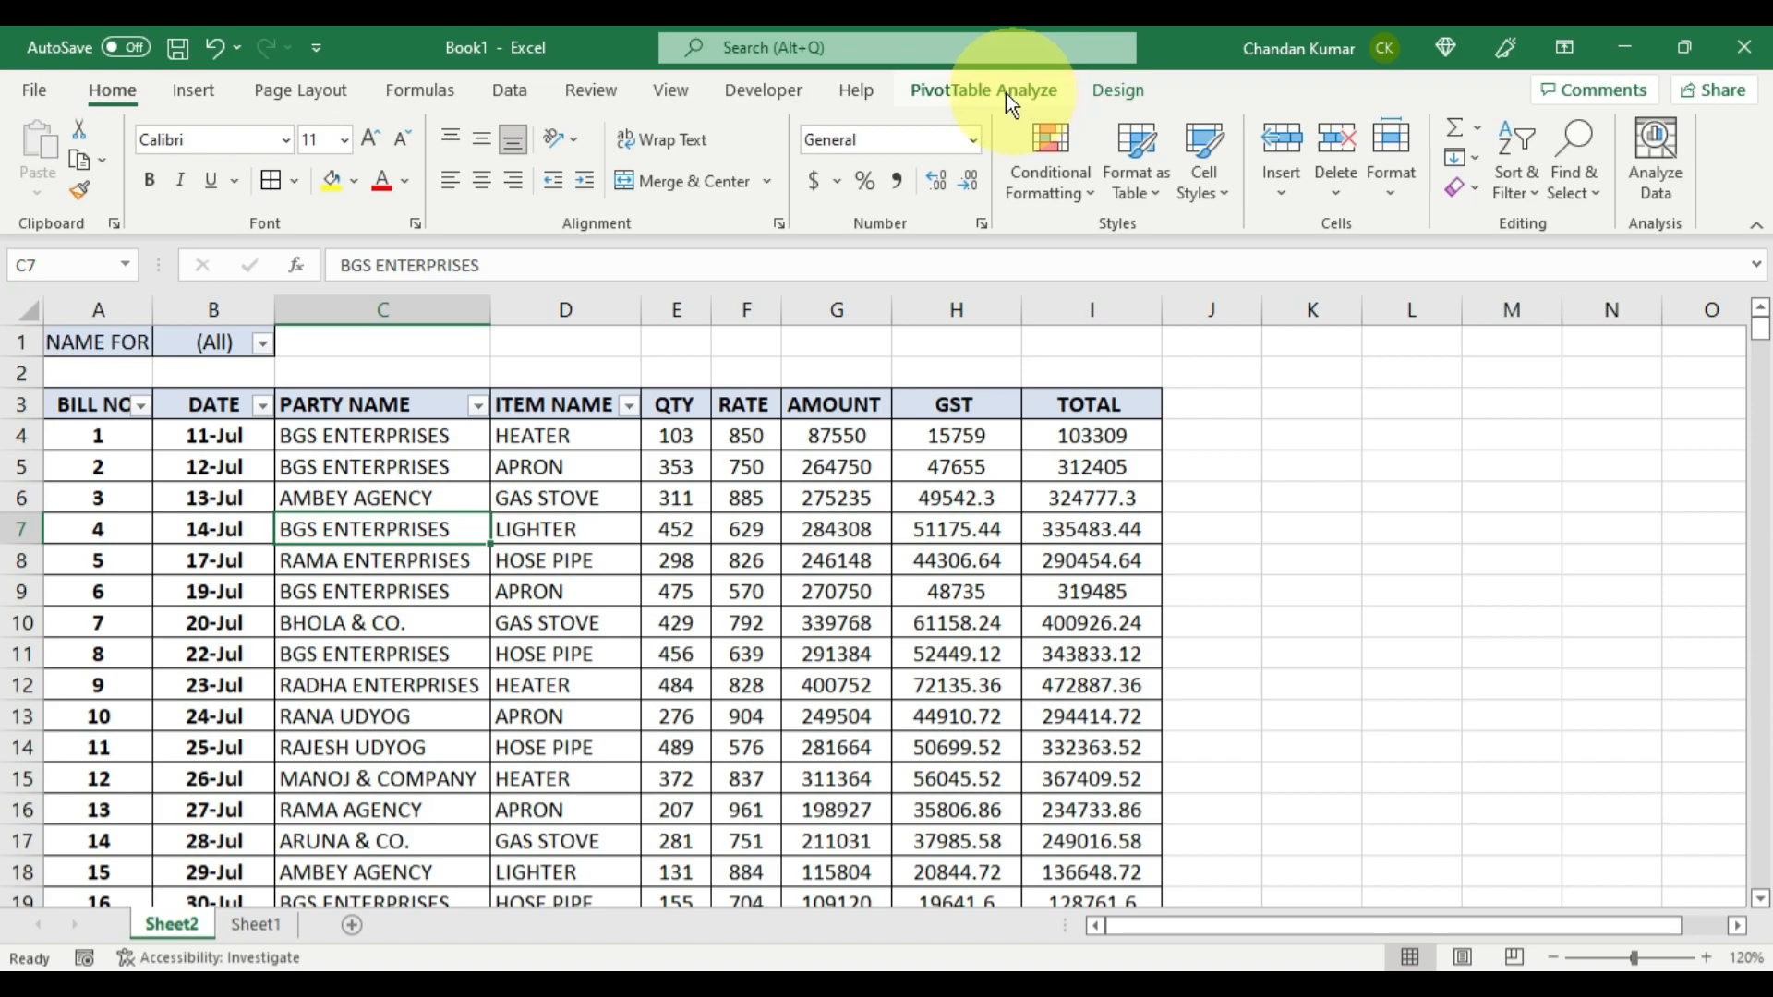
Step: Generate a separate report filter page for each party from the PARTY NAME FOR FILTER field
left_click(970, 92)
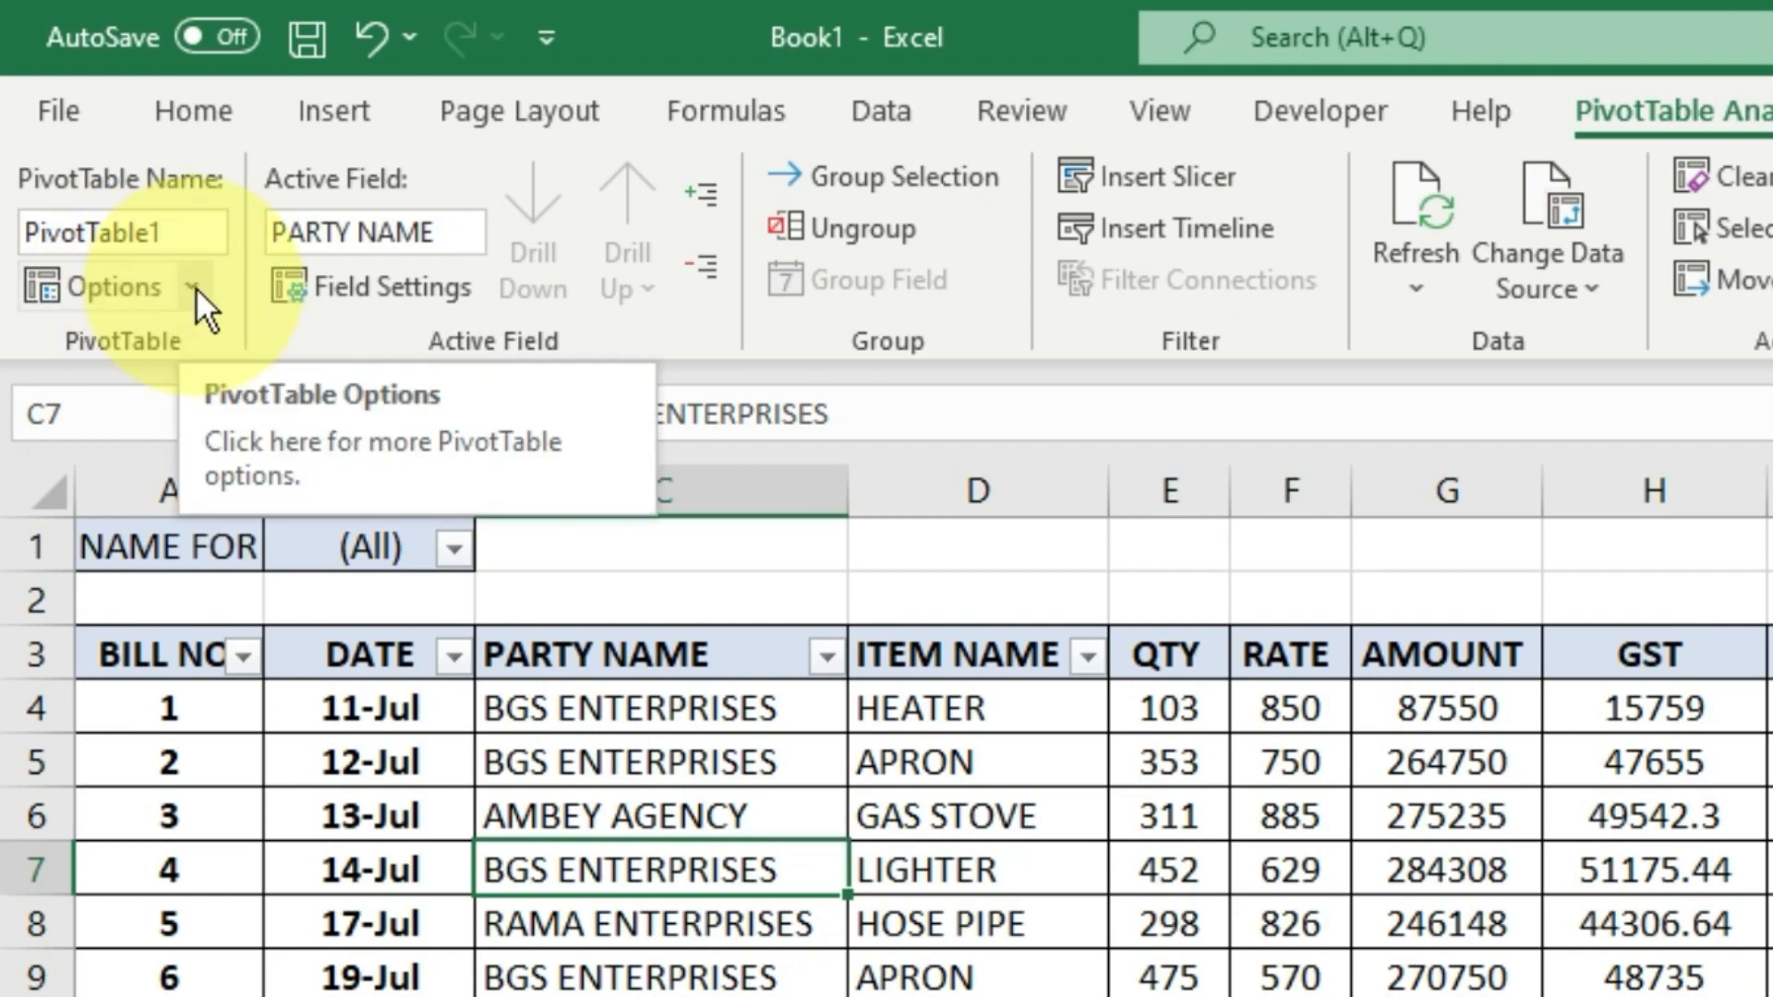
left_click(195, 286)
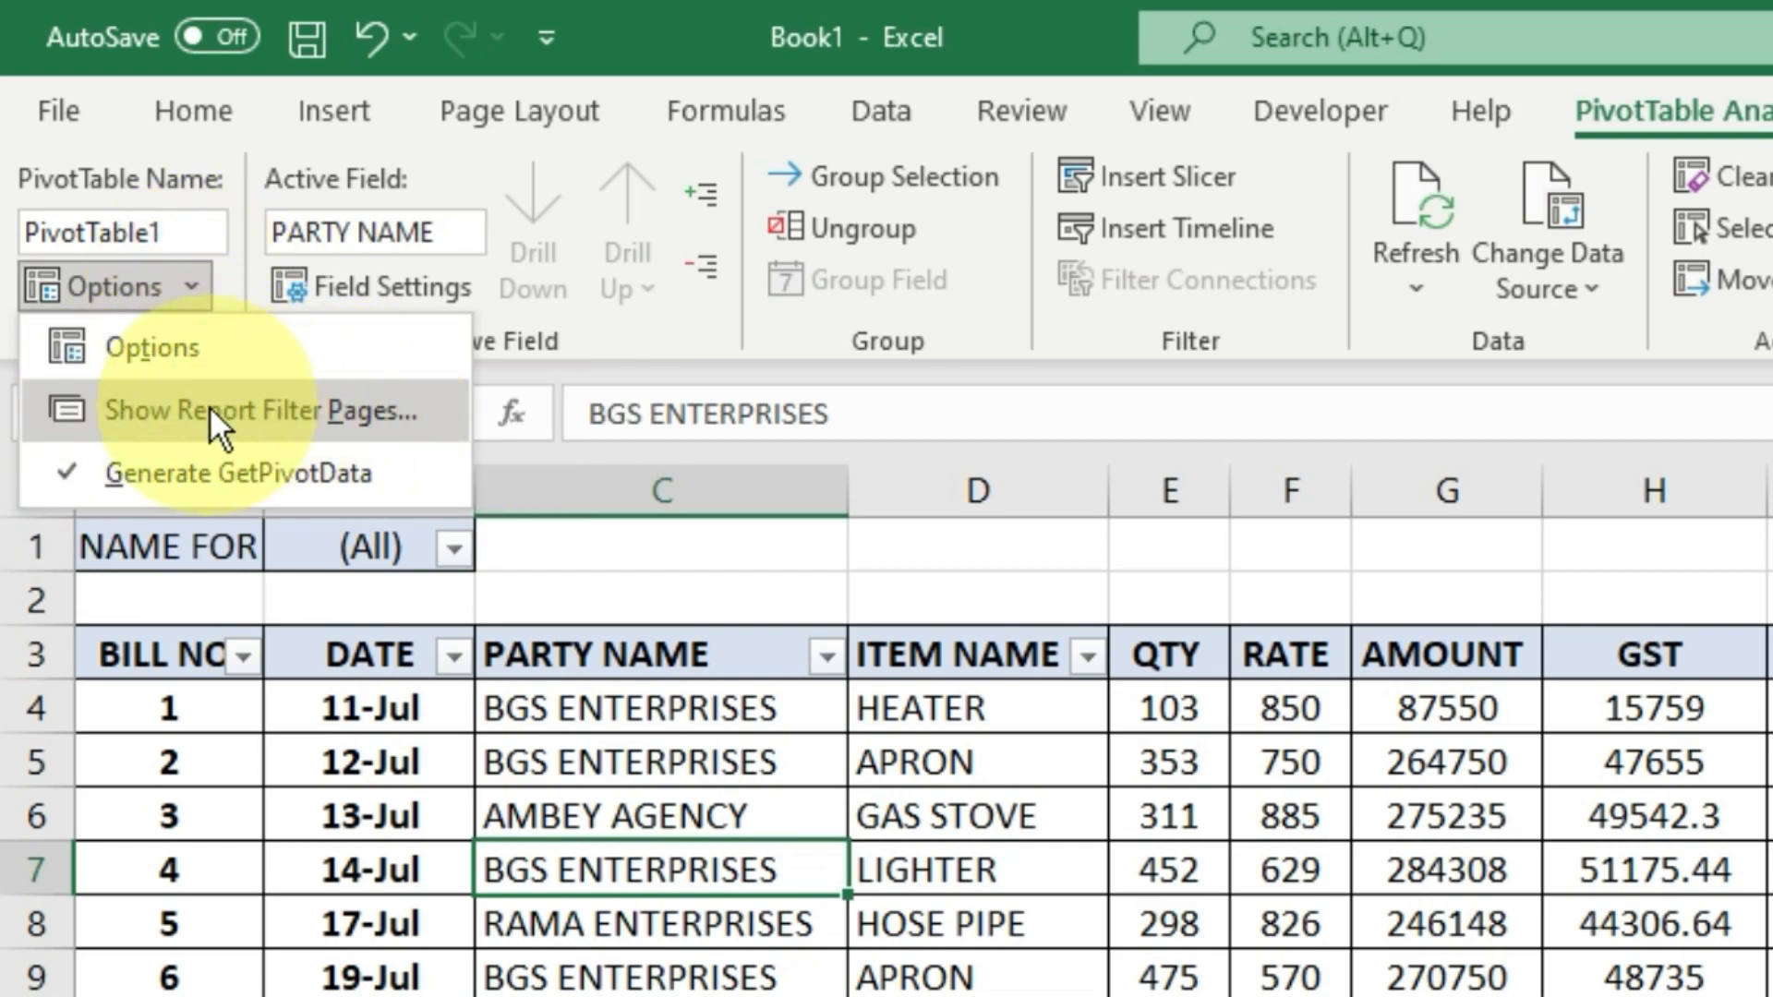
left_click(423, 412)
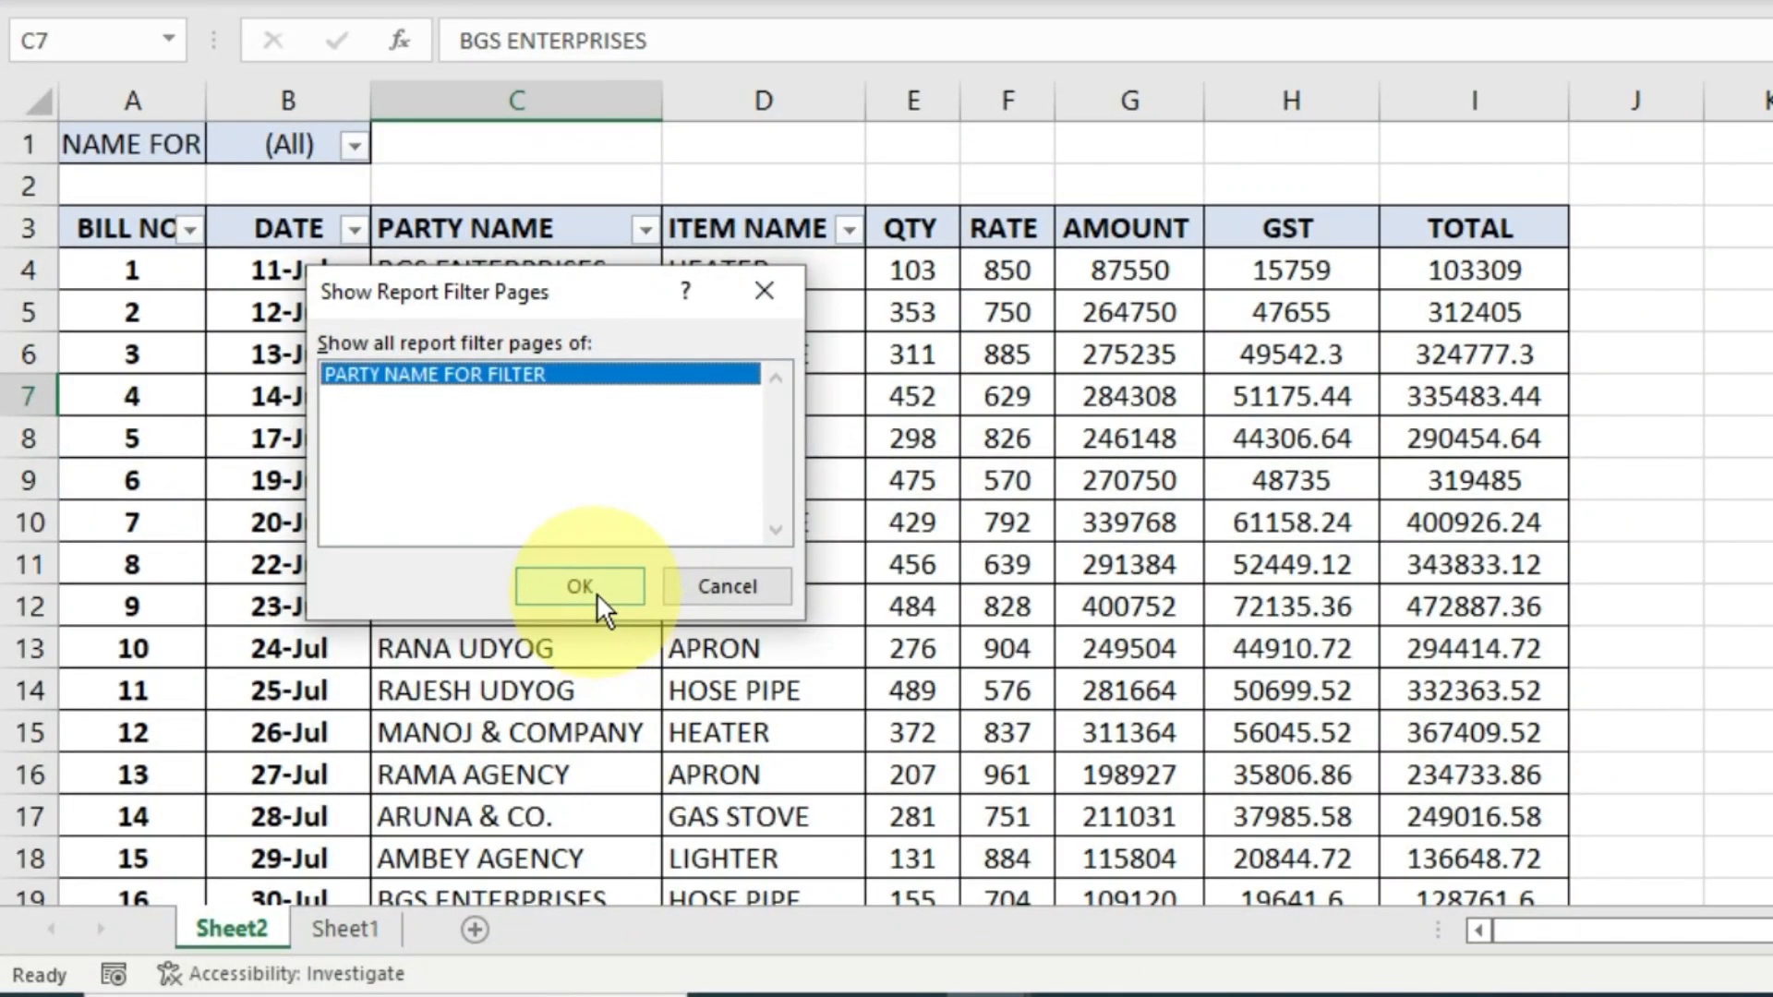
left_click(596, 593)
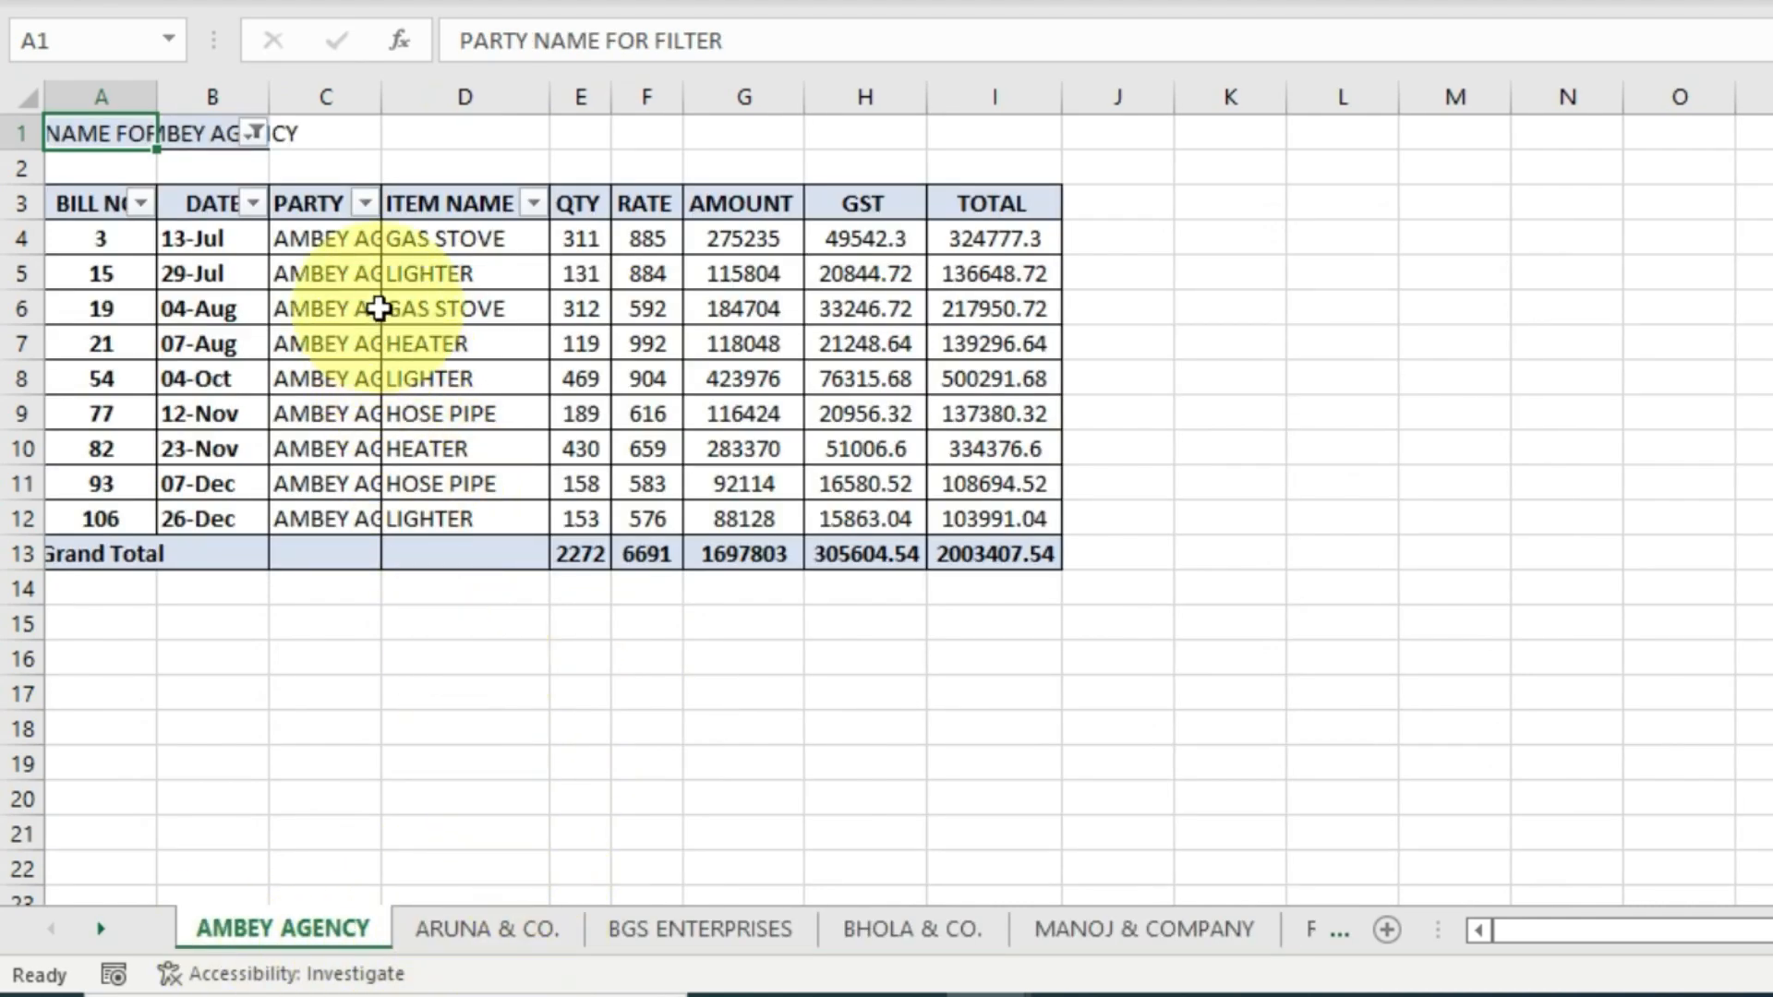
Step: Look through the party sheets from ARUNA & CO. to MANOJ & COMPANY to check each party's bills
left_click(509, 932)
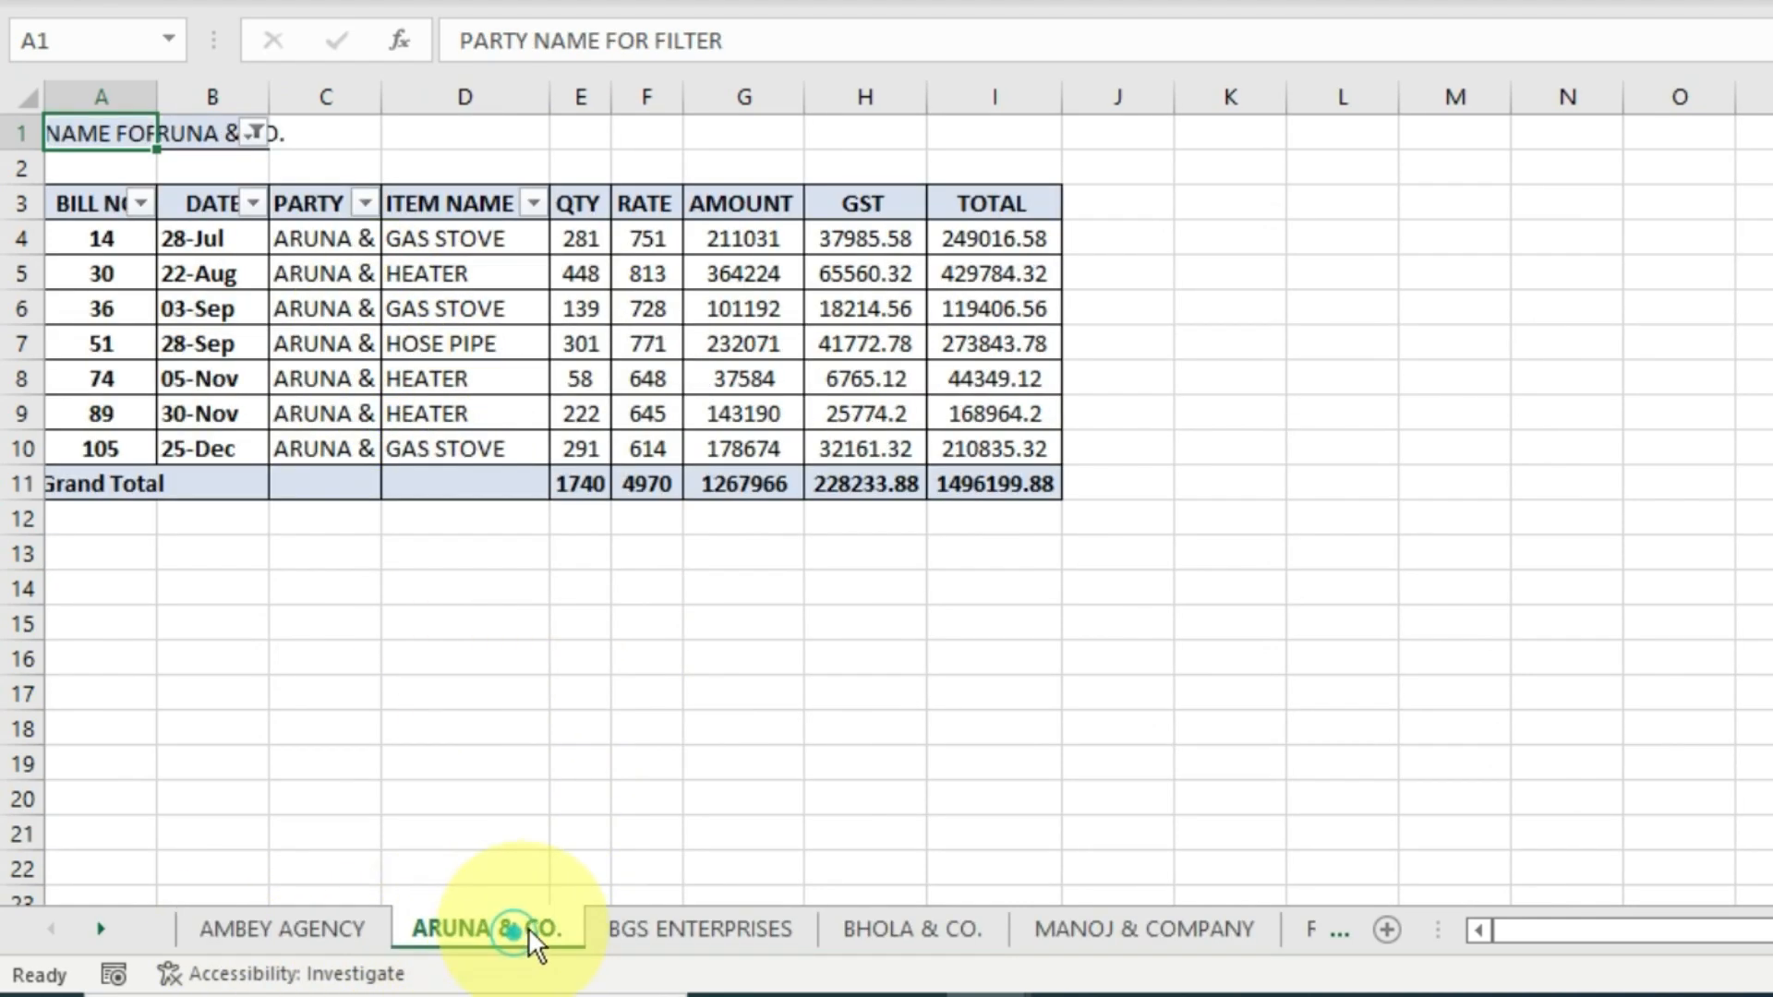
left_click(651, 925)
left_click(856, 933)
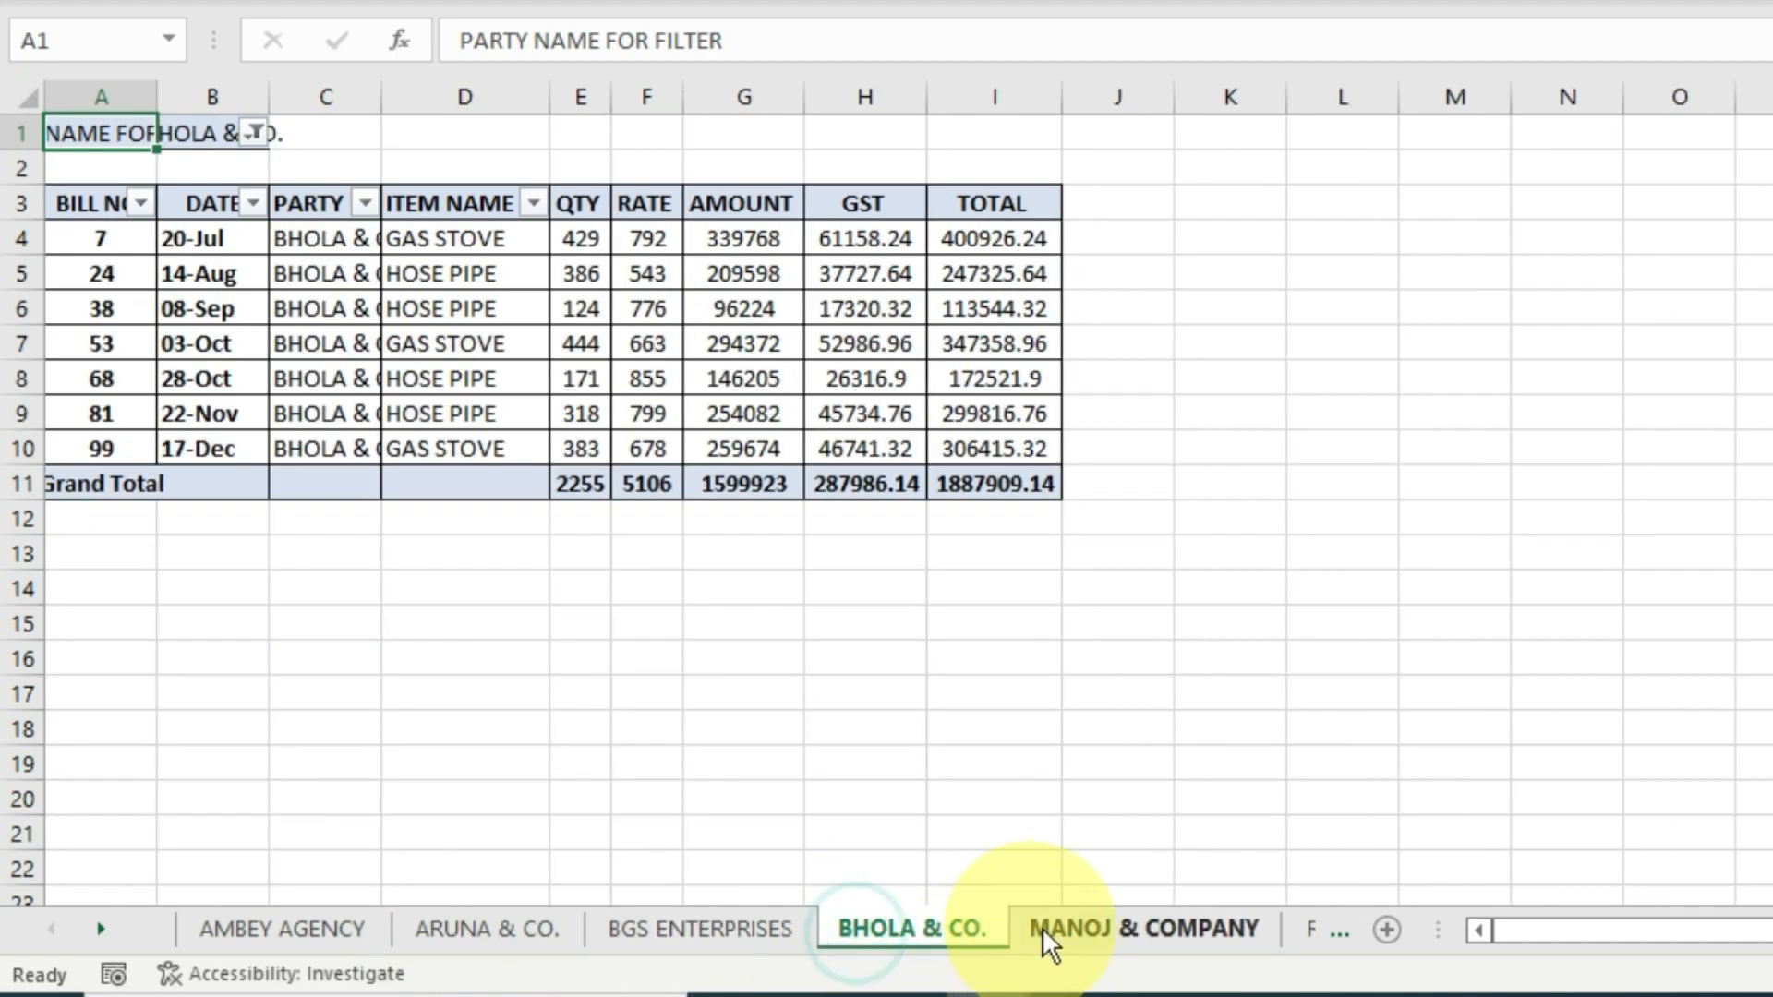
left_click(1106, 927)
left_click(508, 927)
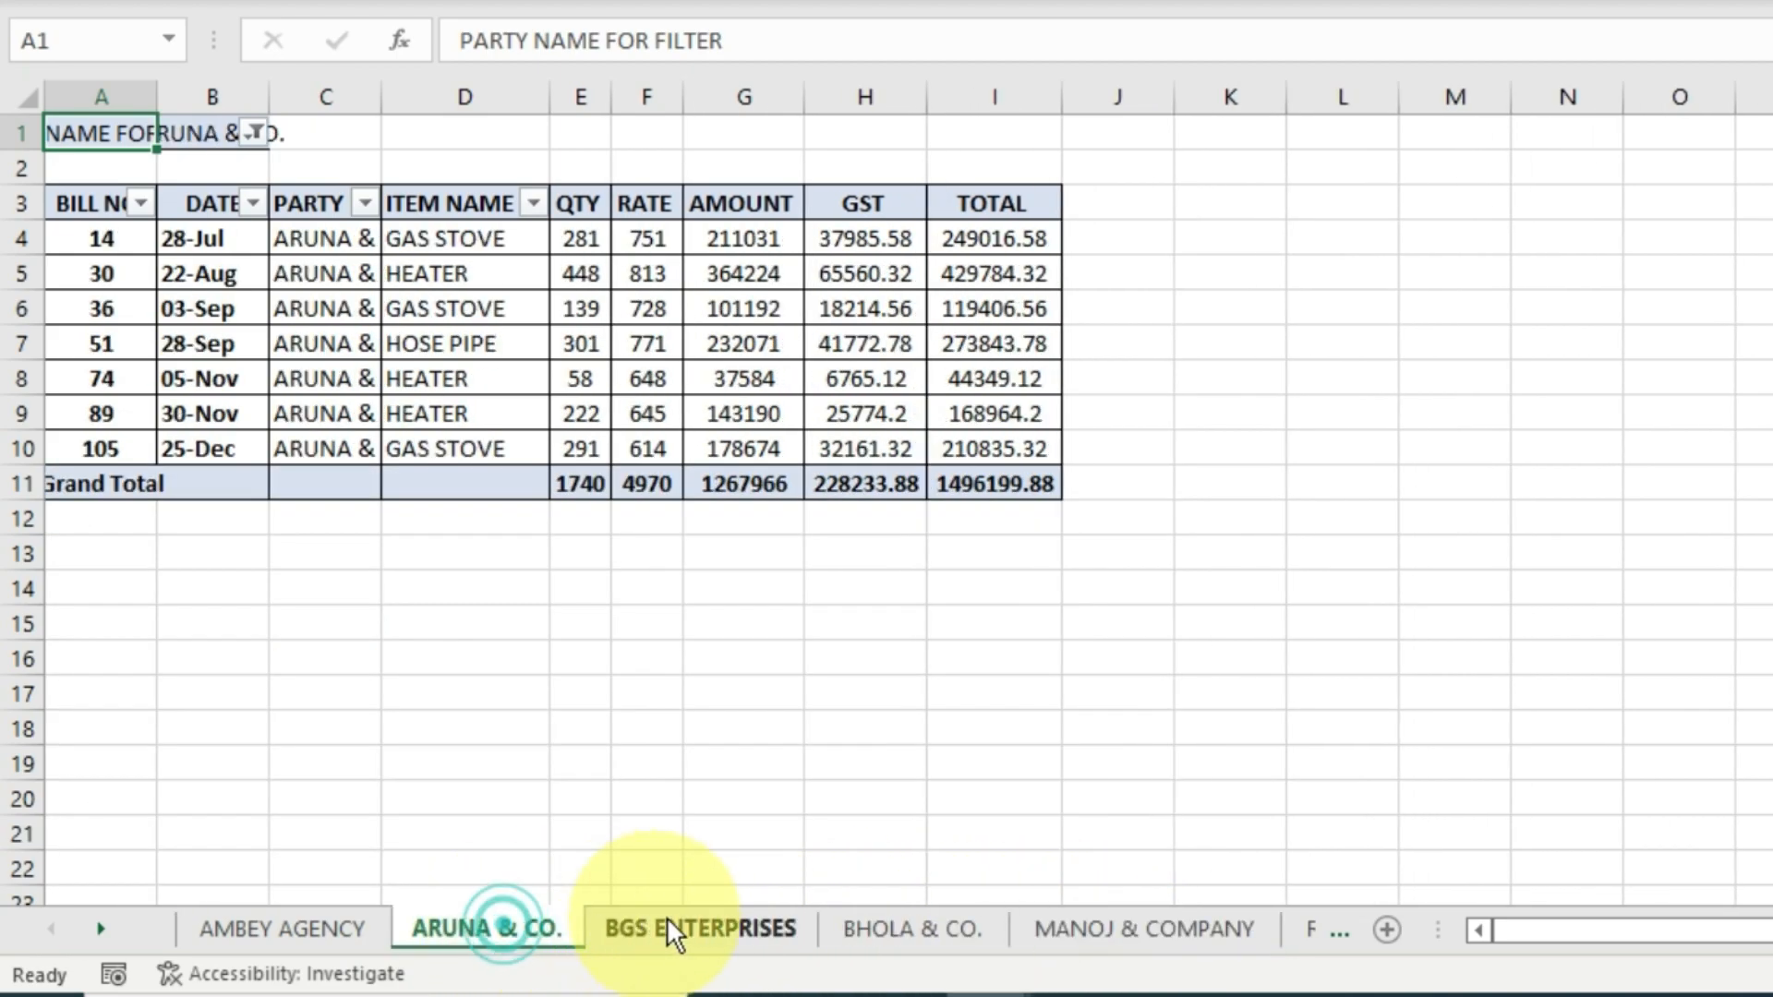
left_click(680, 919)
left_click(912, 923)
left_click(1138, 924)
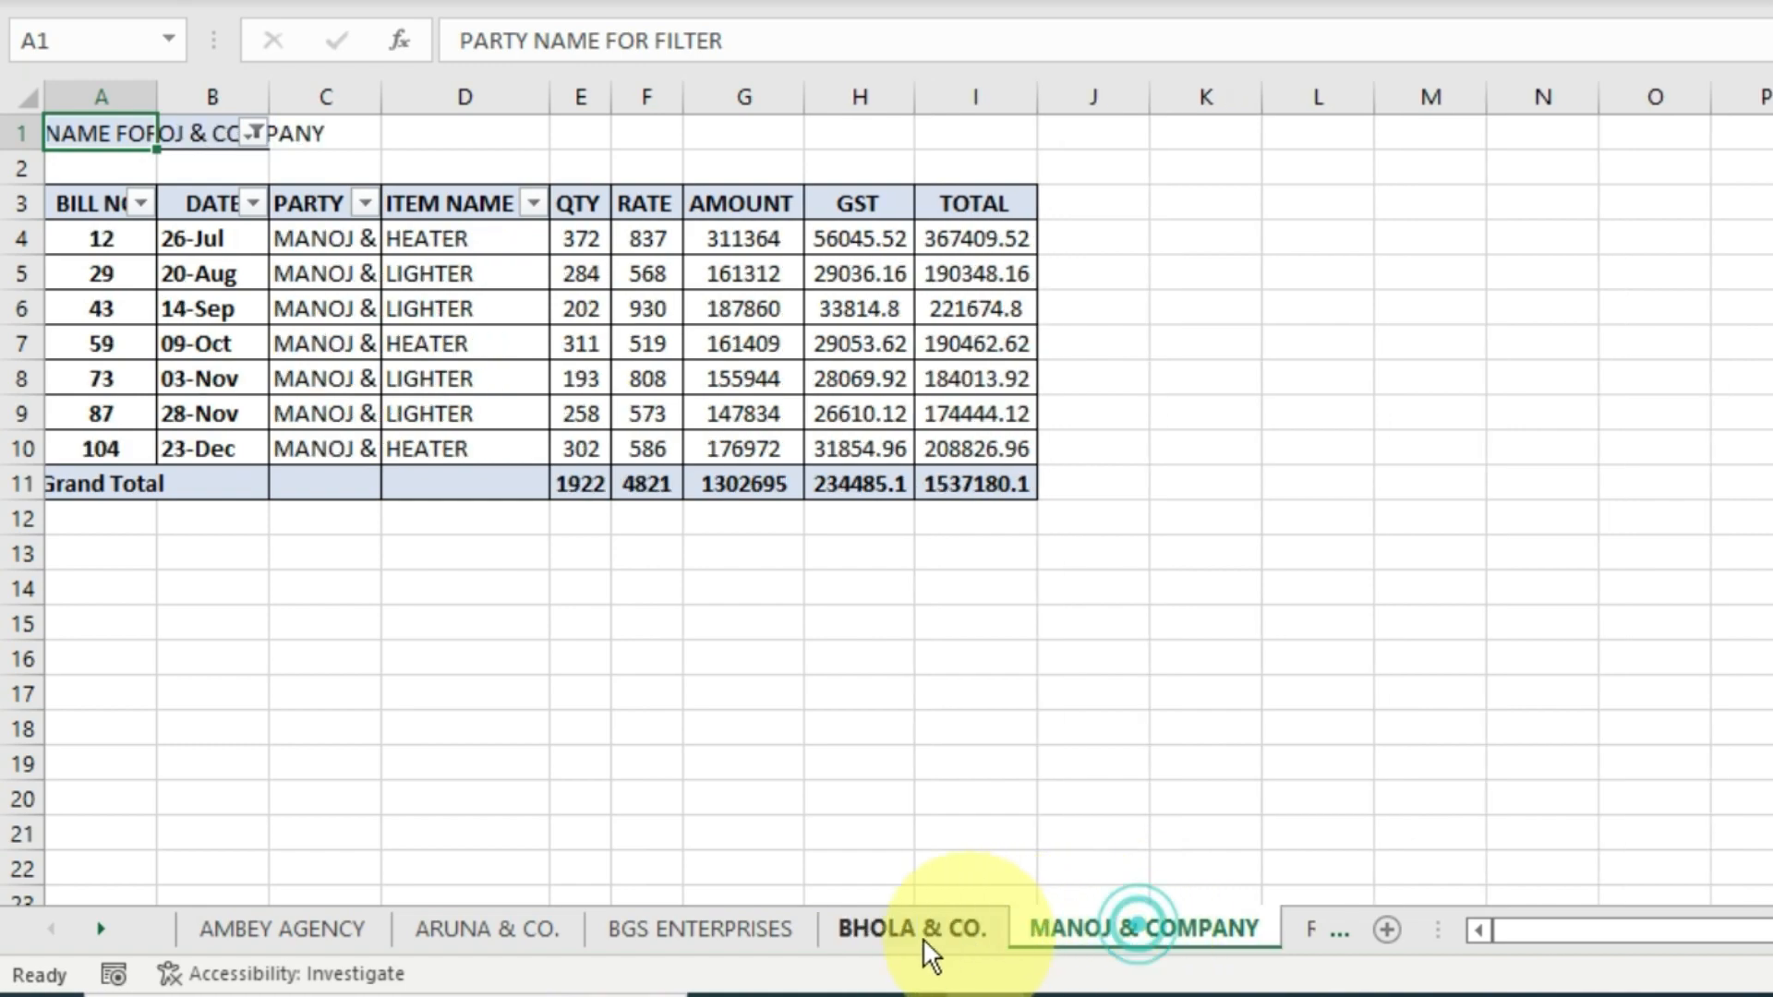
Step: AutoFit the PARTY NAME column on the AMBEY AGENCY and ARUNA & CO. sheets
left_click(292, 928)
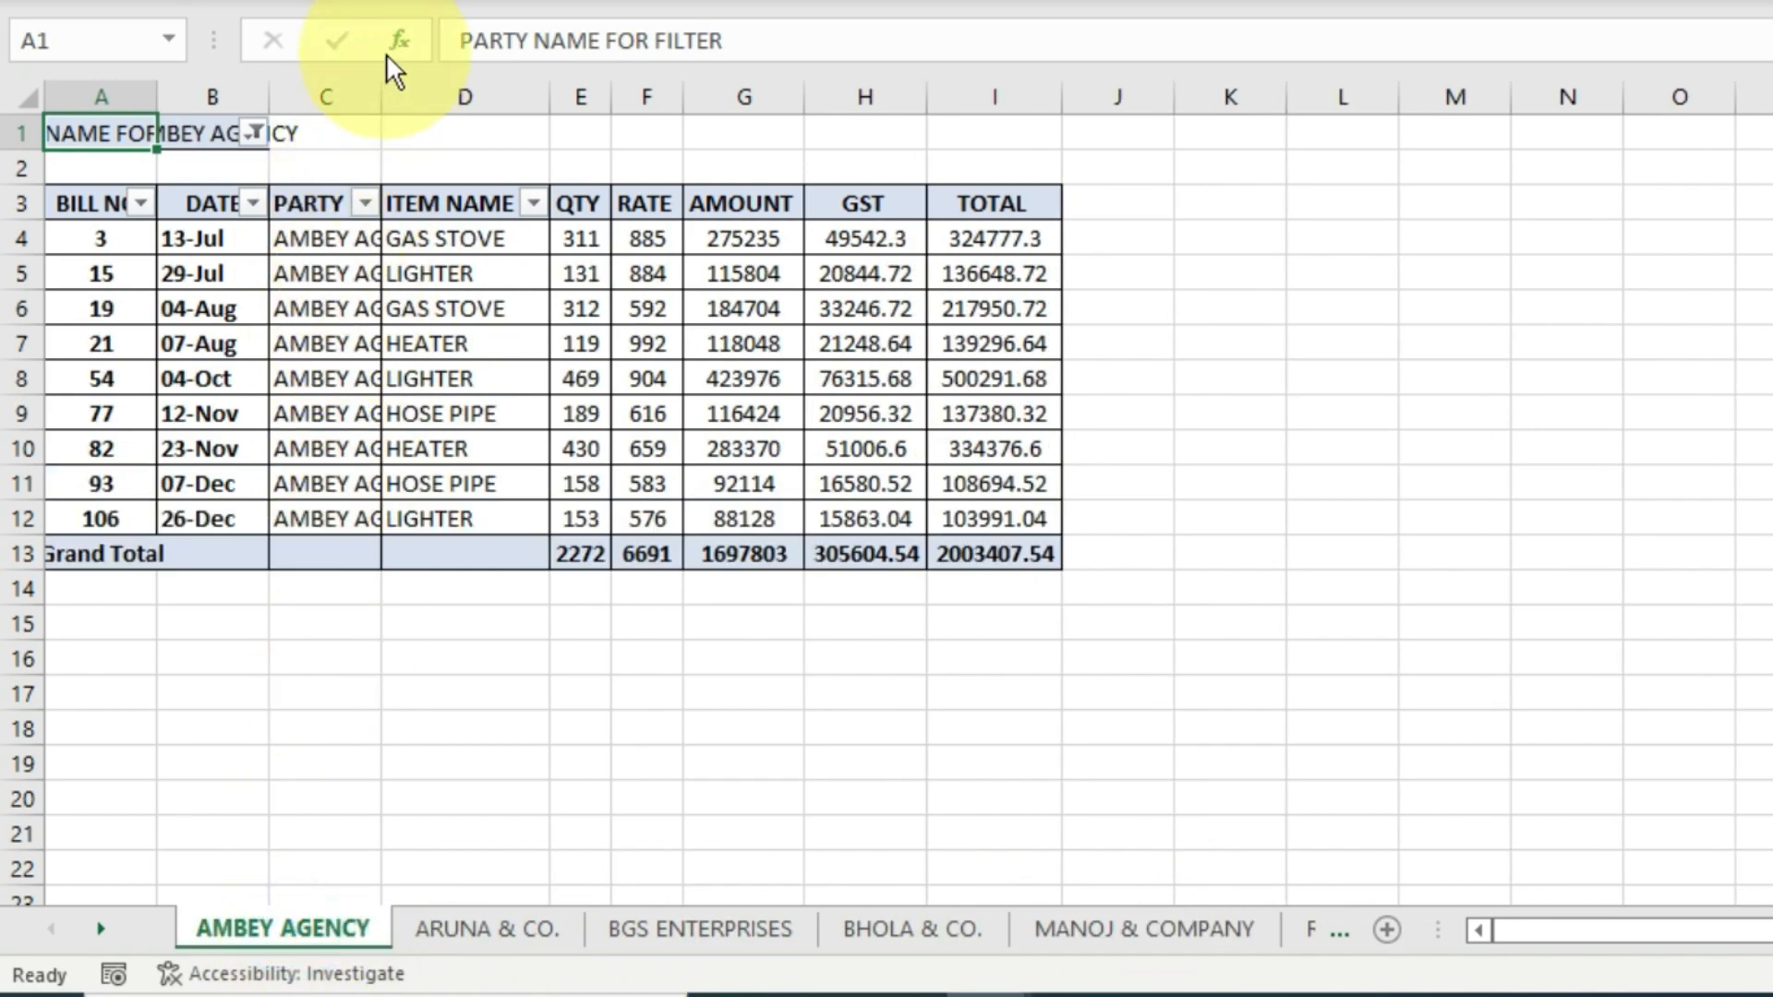
double_click(382, 99)
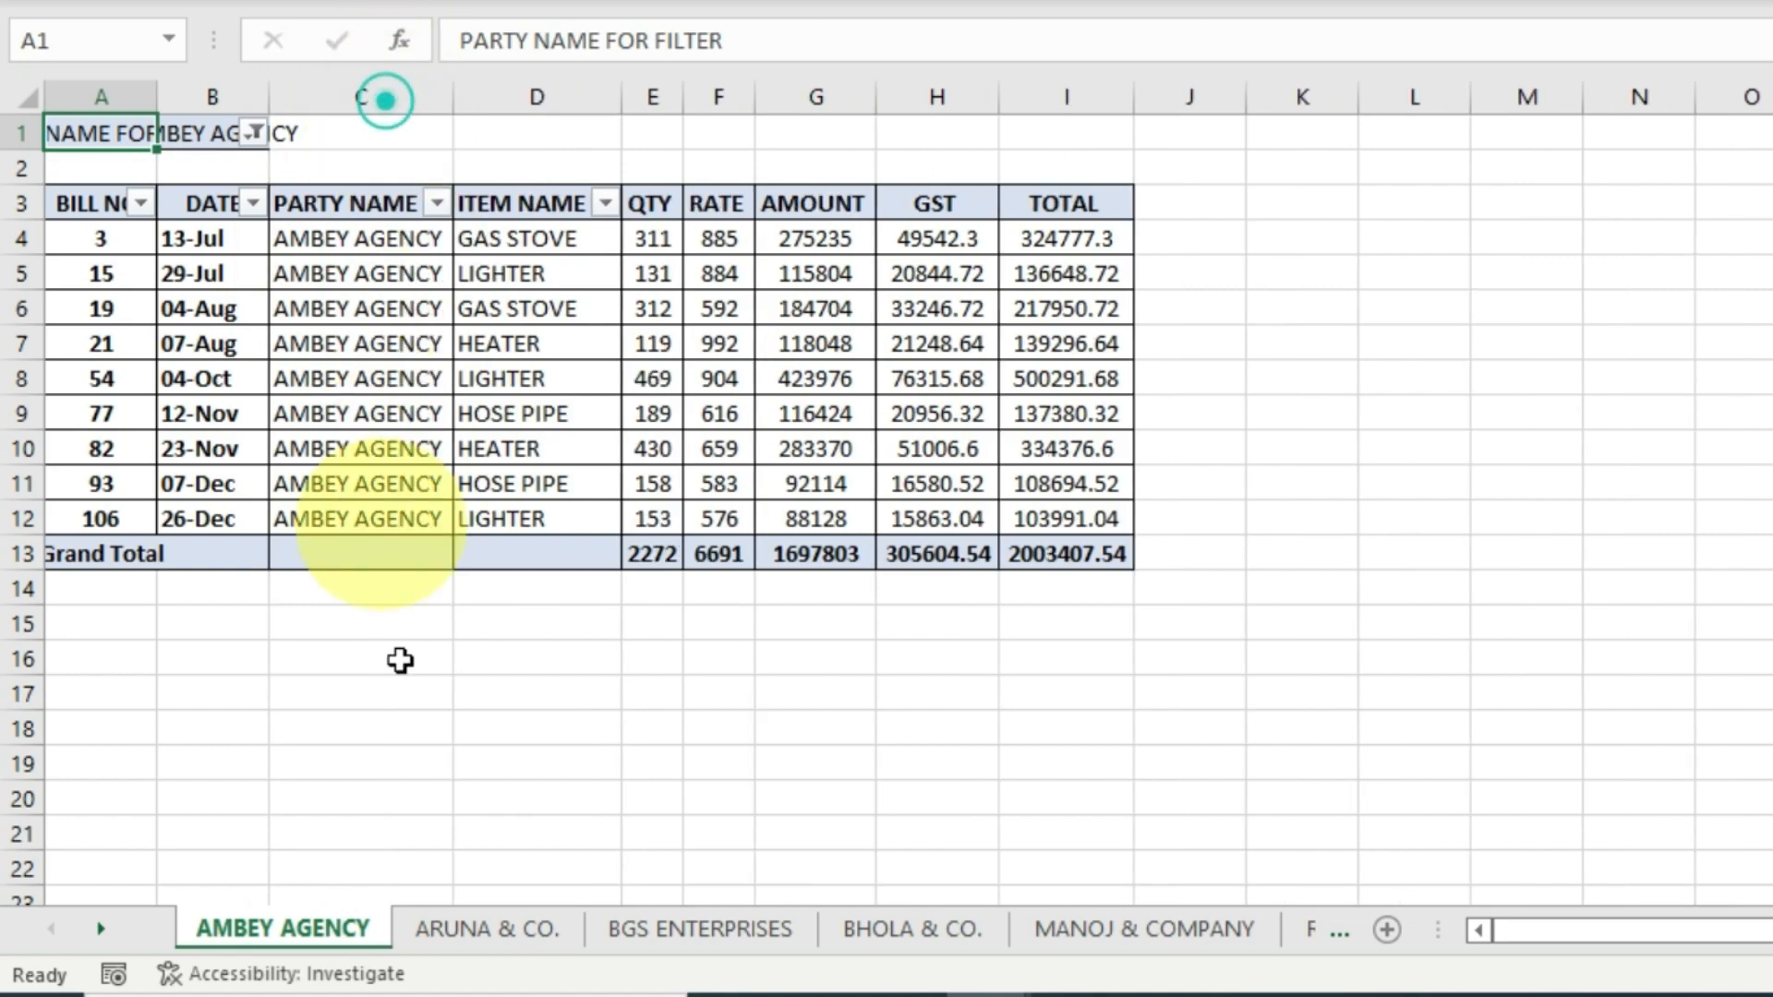
left_click(501, 927)
double_click(381, 97)
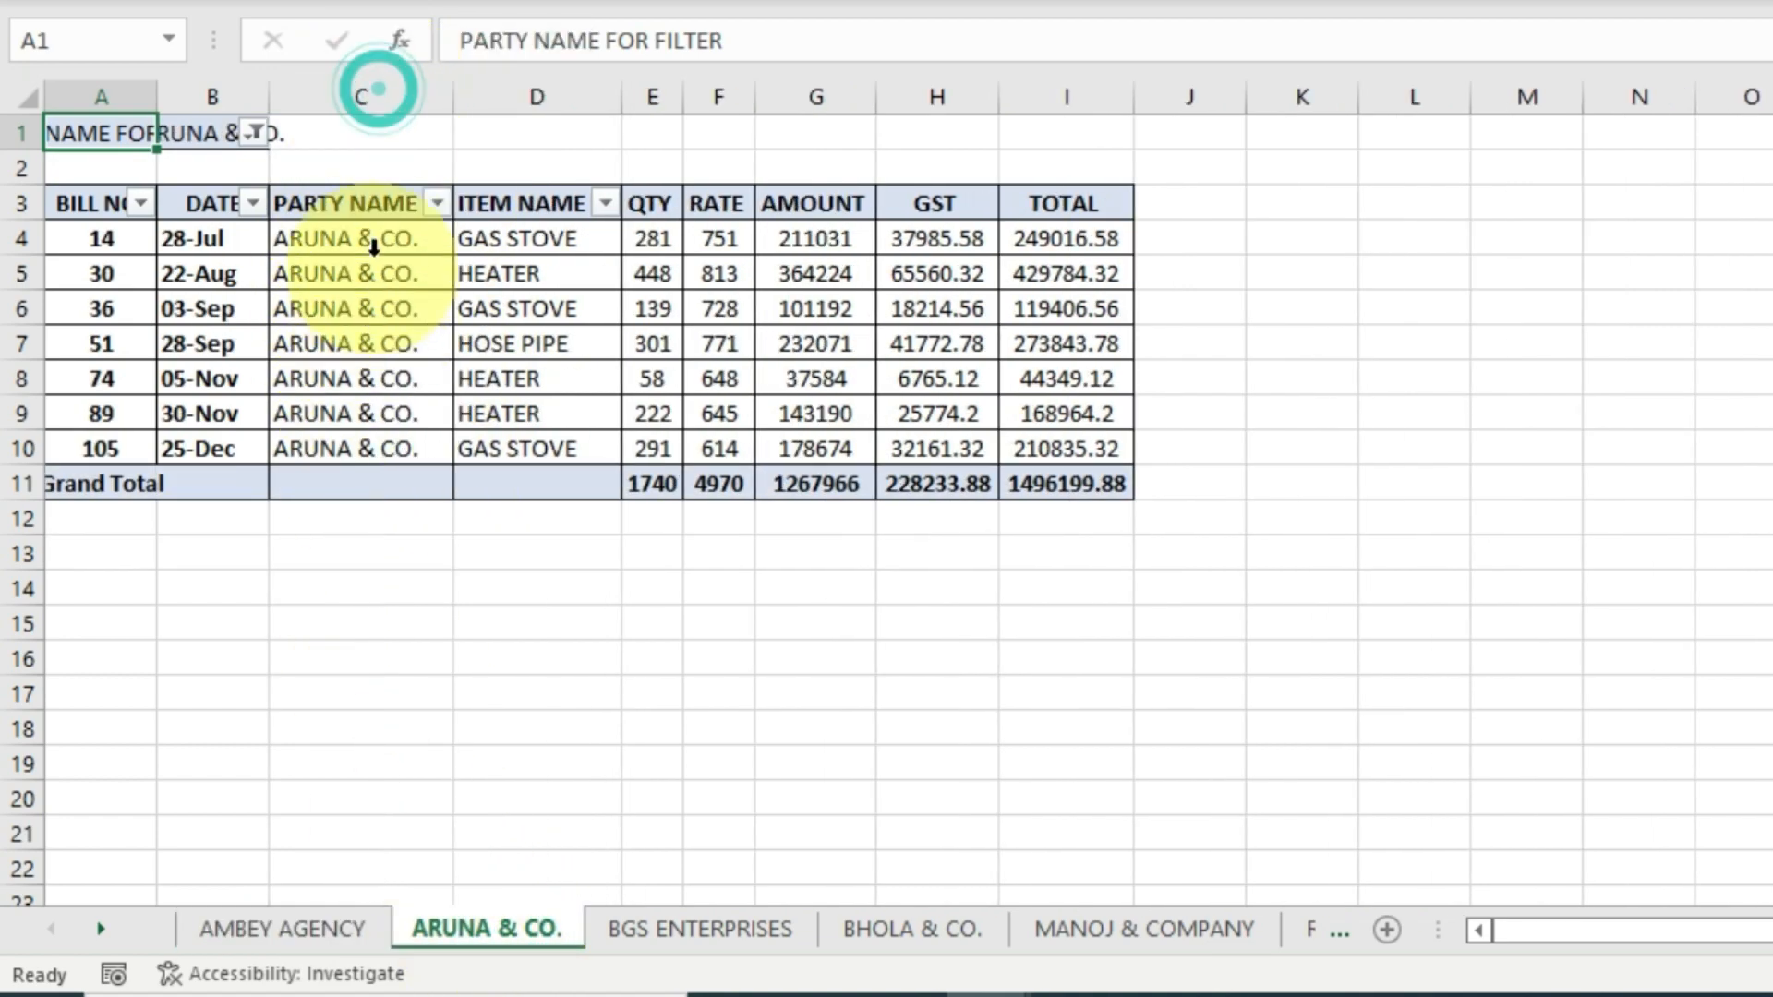
left_click_drag(369, 201, 366, 499)
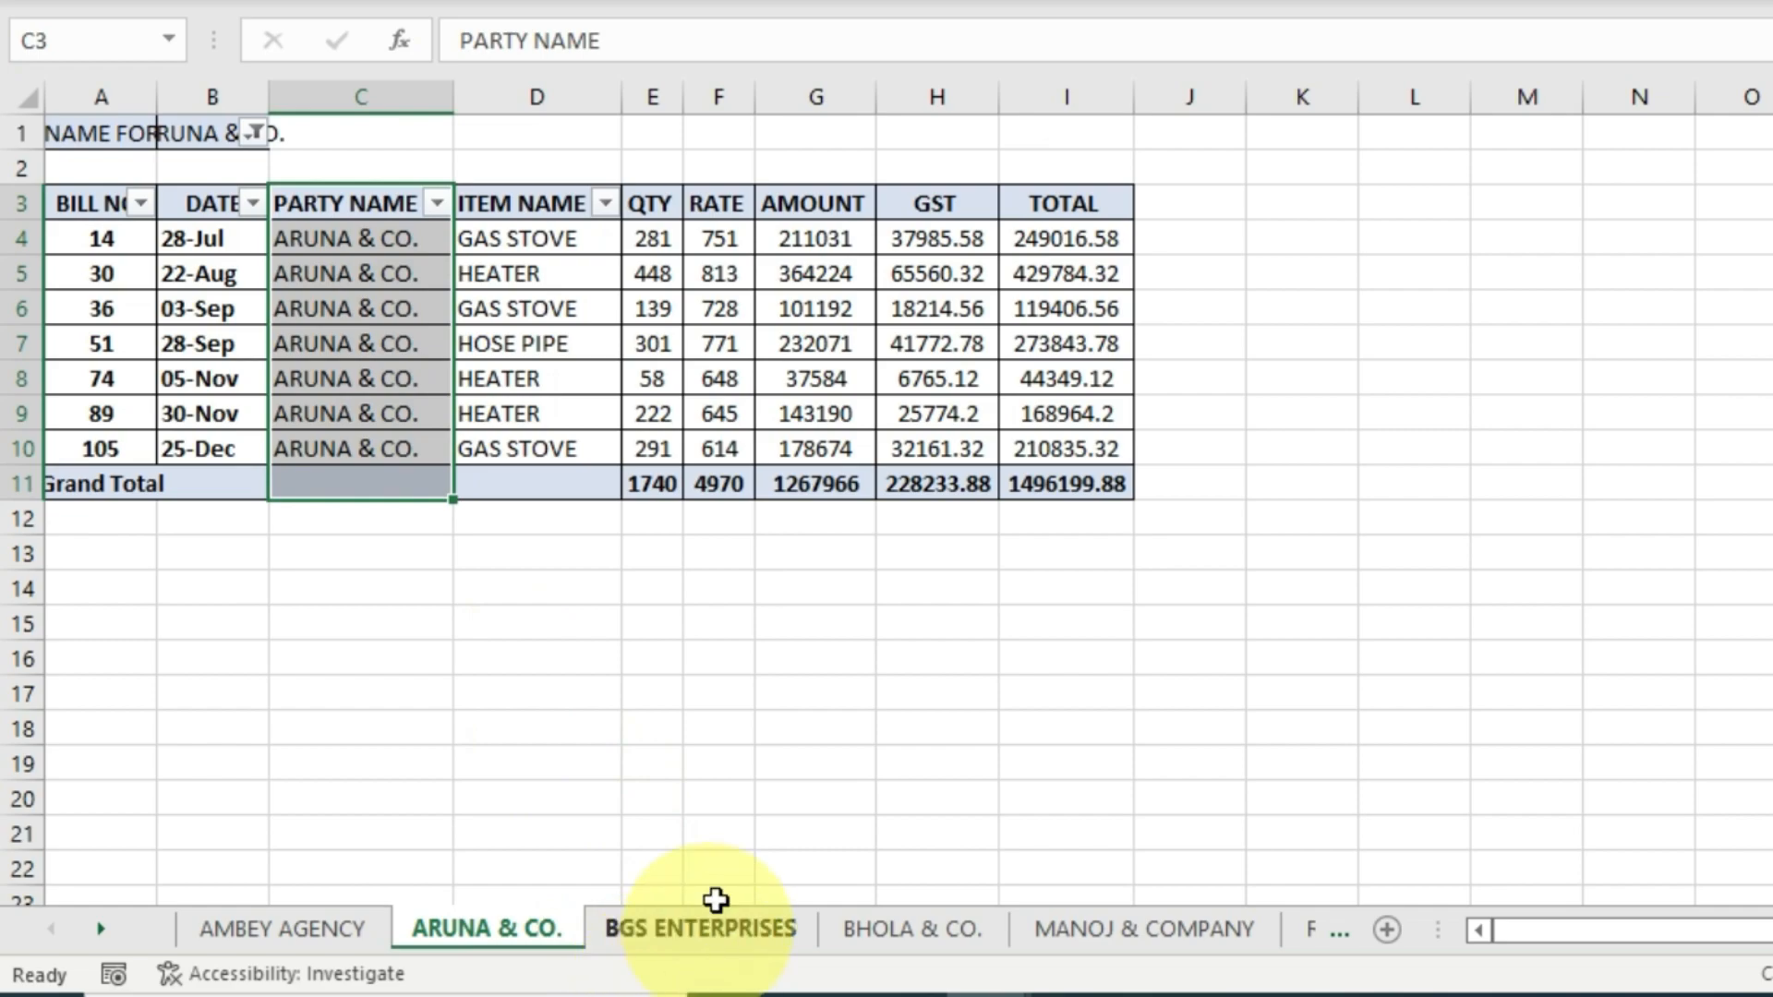
Step: AutoFit the PARTY NAME column on the MANOJ & COMPANY sheet and check its bill rows and Grand Total row
left_click(692, 927)
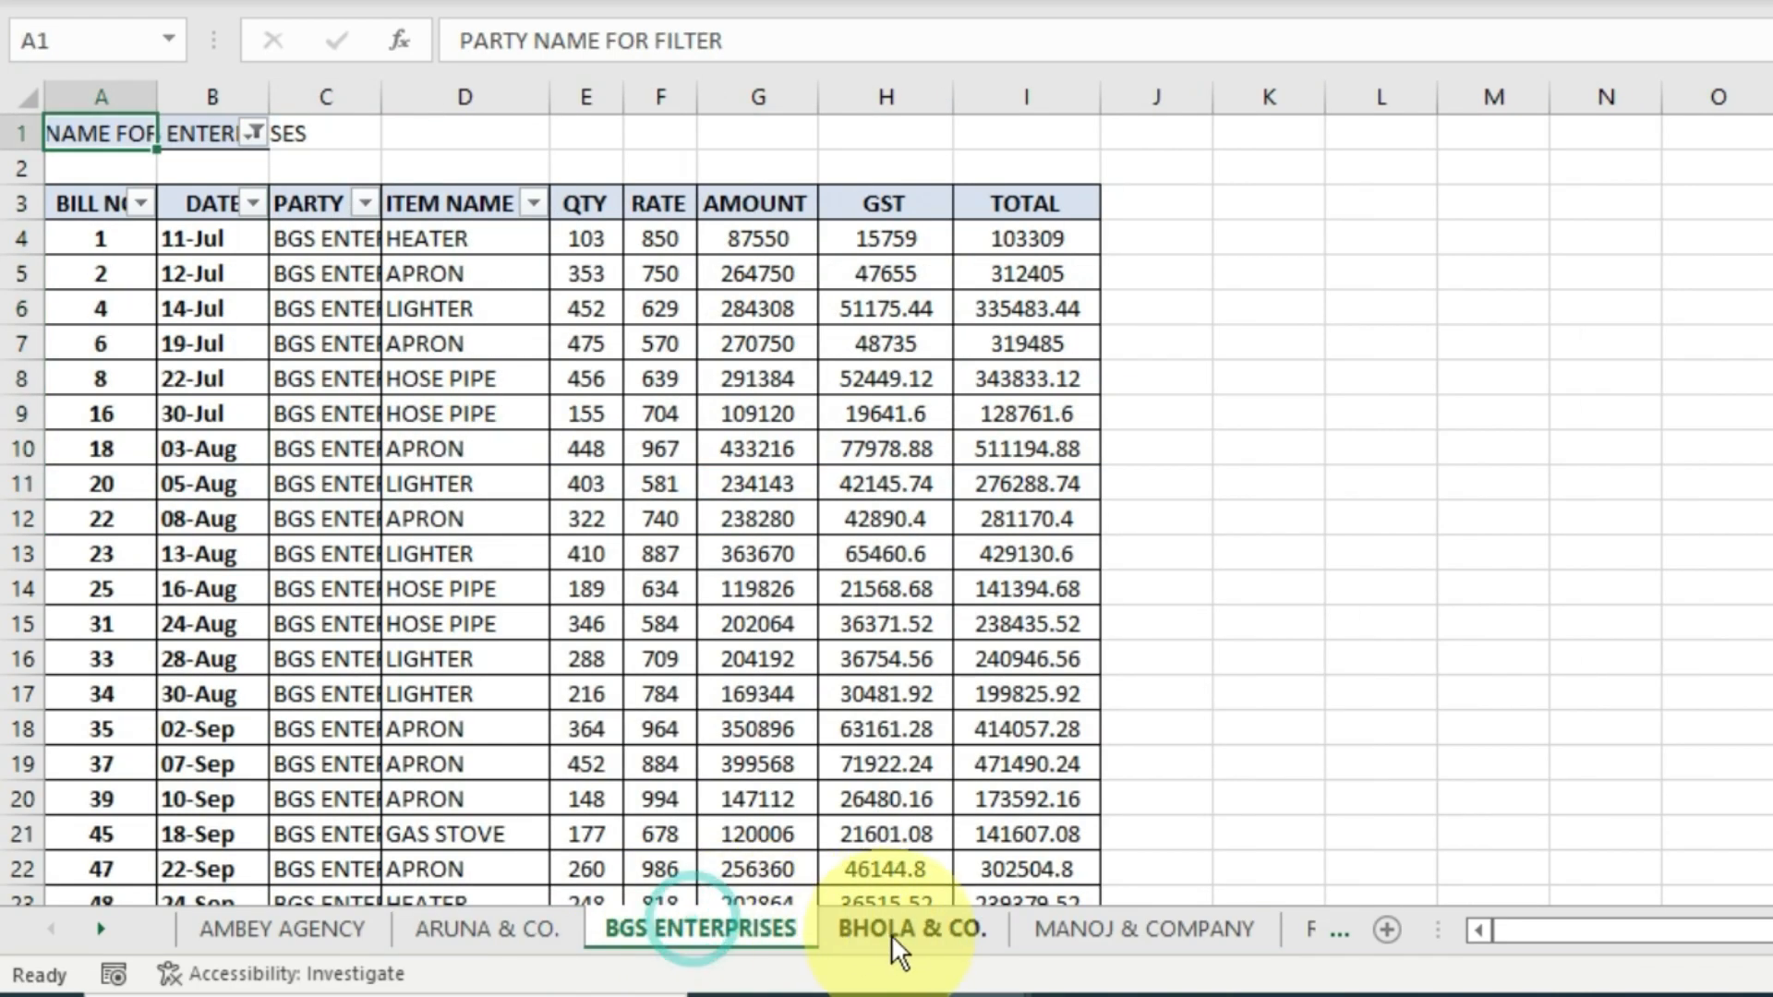
left_click(892, 930)
left_click(1076, 929)
left_click_drag(364, 239, 363, 449)
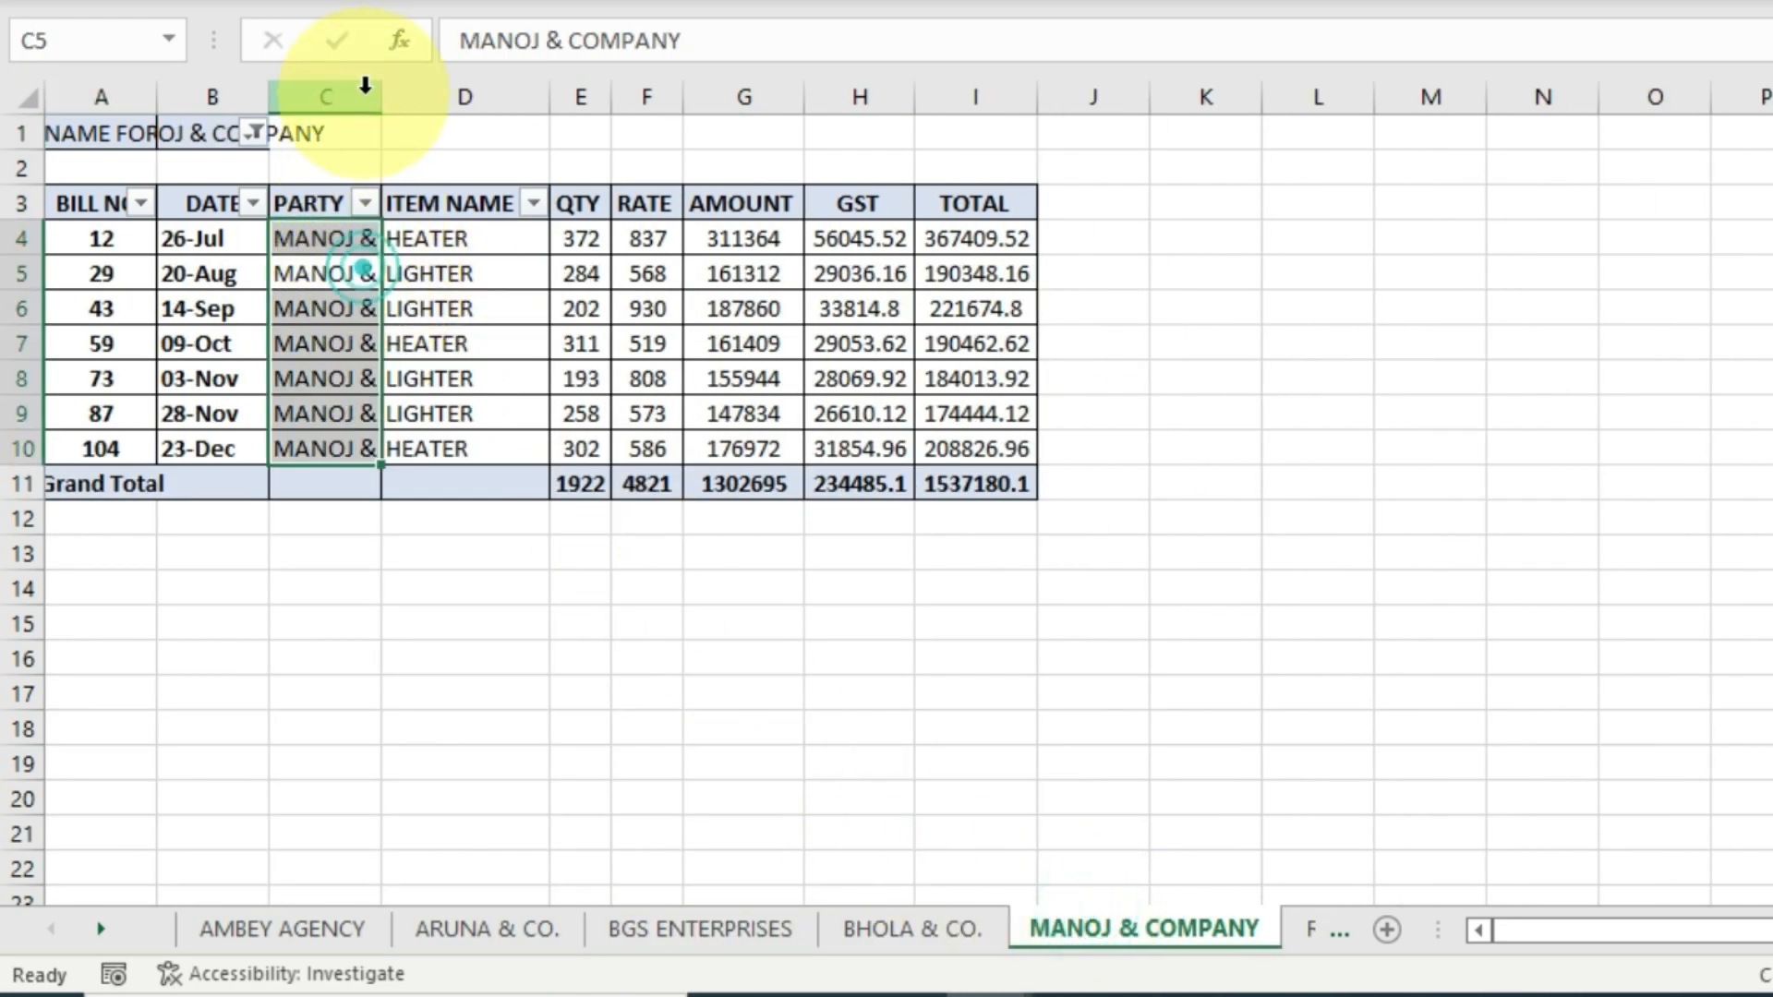
double_click(380, 97)
left_click(435, 333)
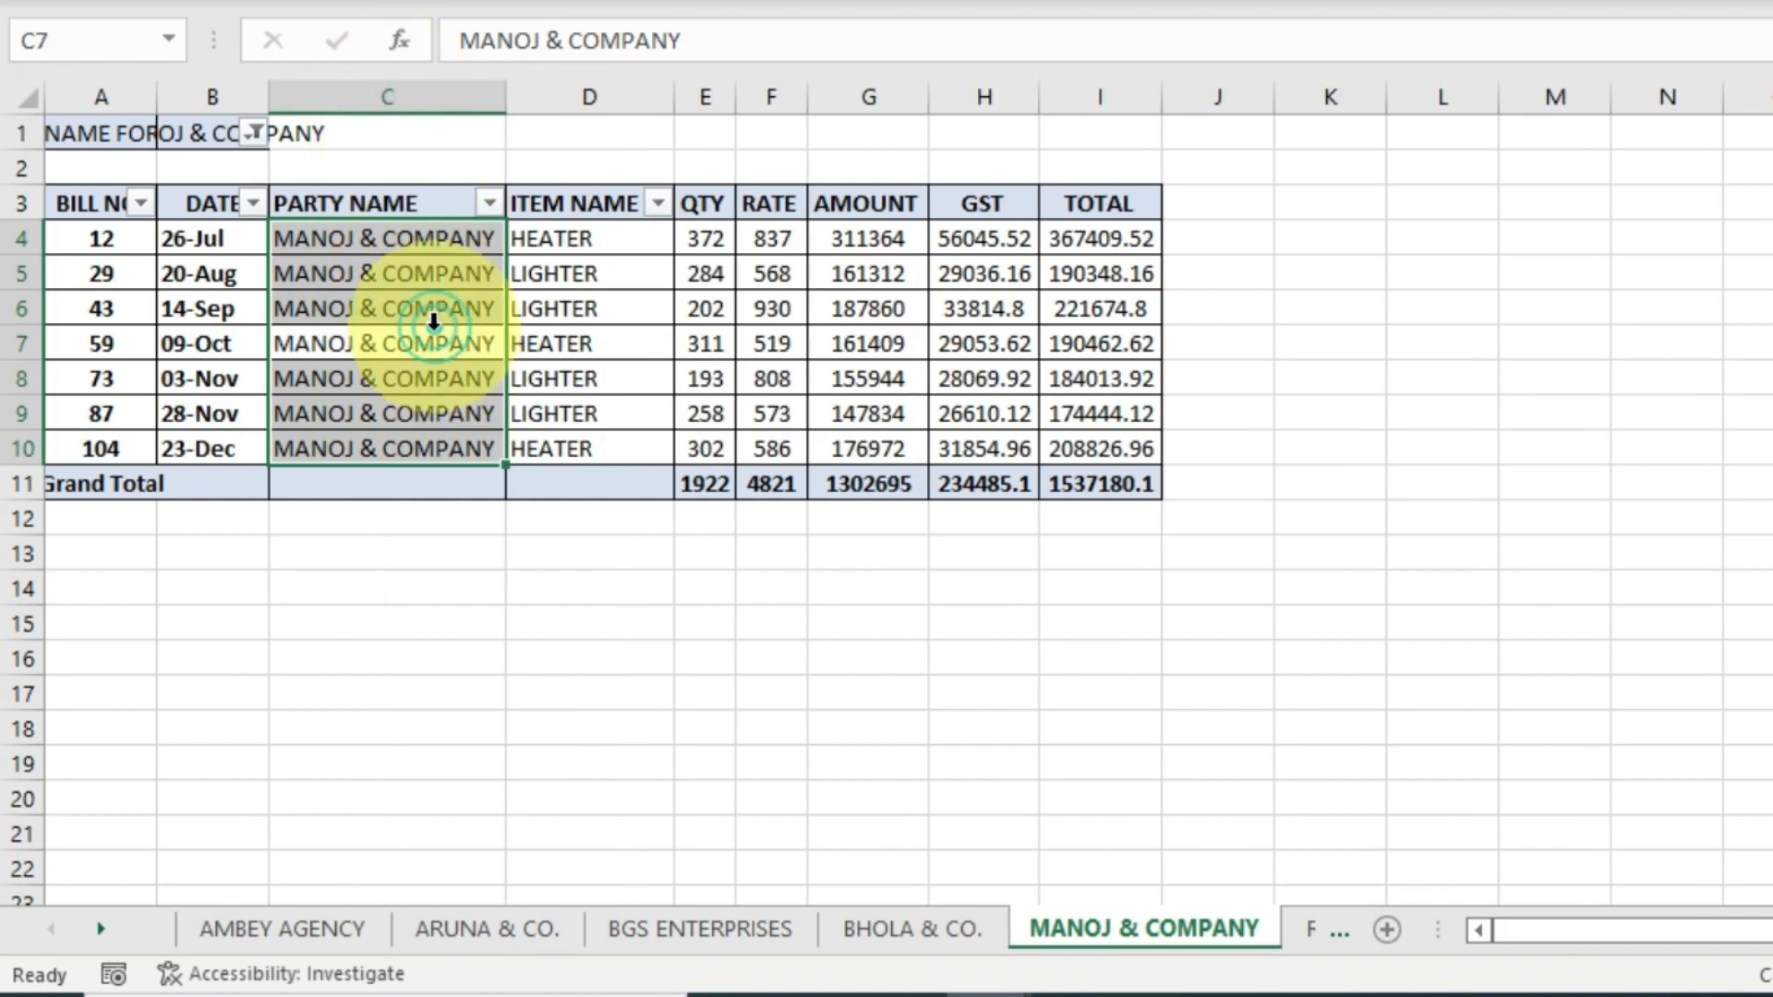
left_click(433, 388)
left_click(444, 471)
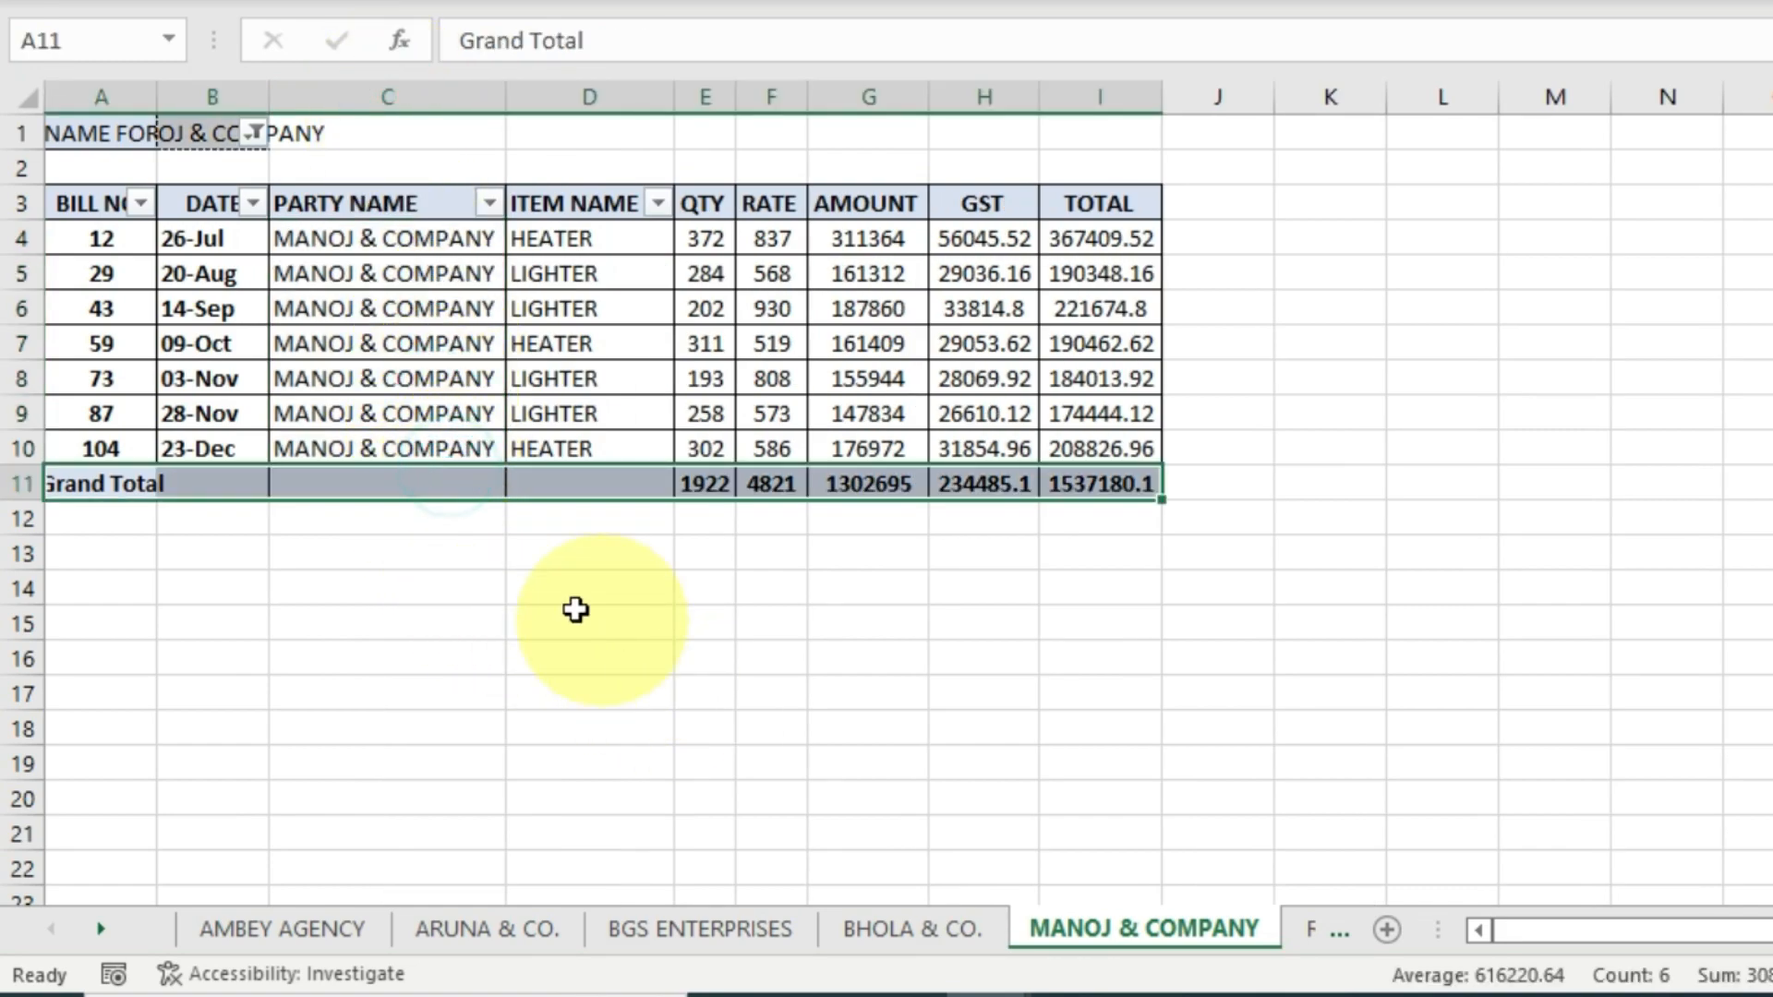
left_click(630, 384)
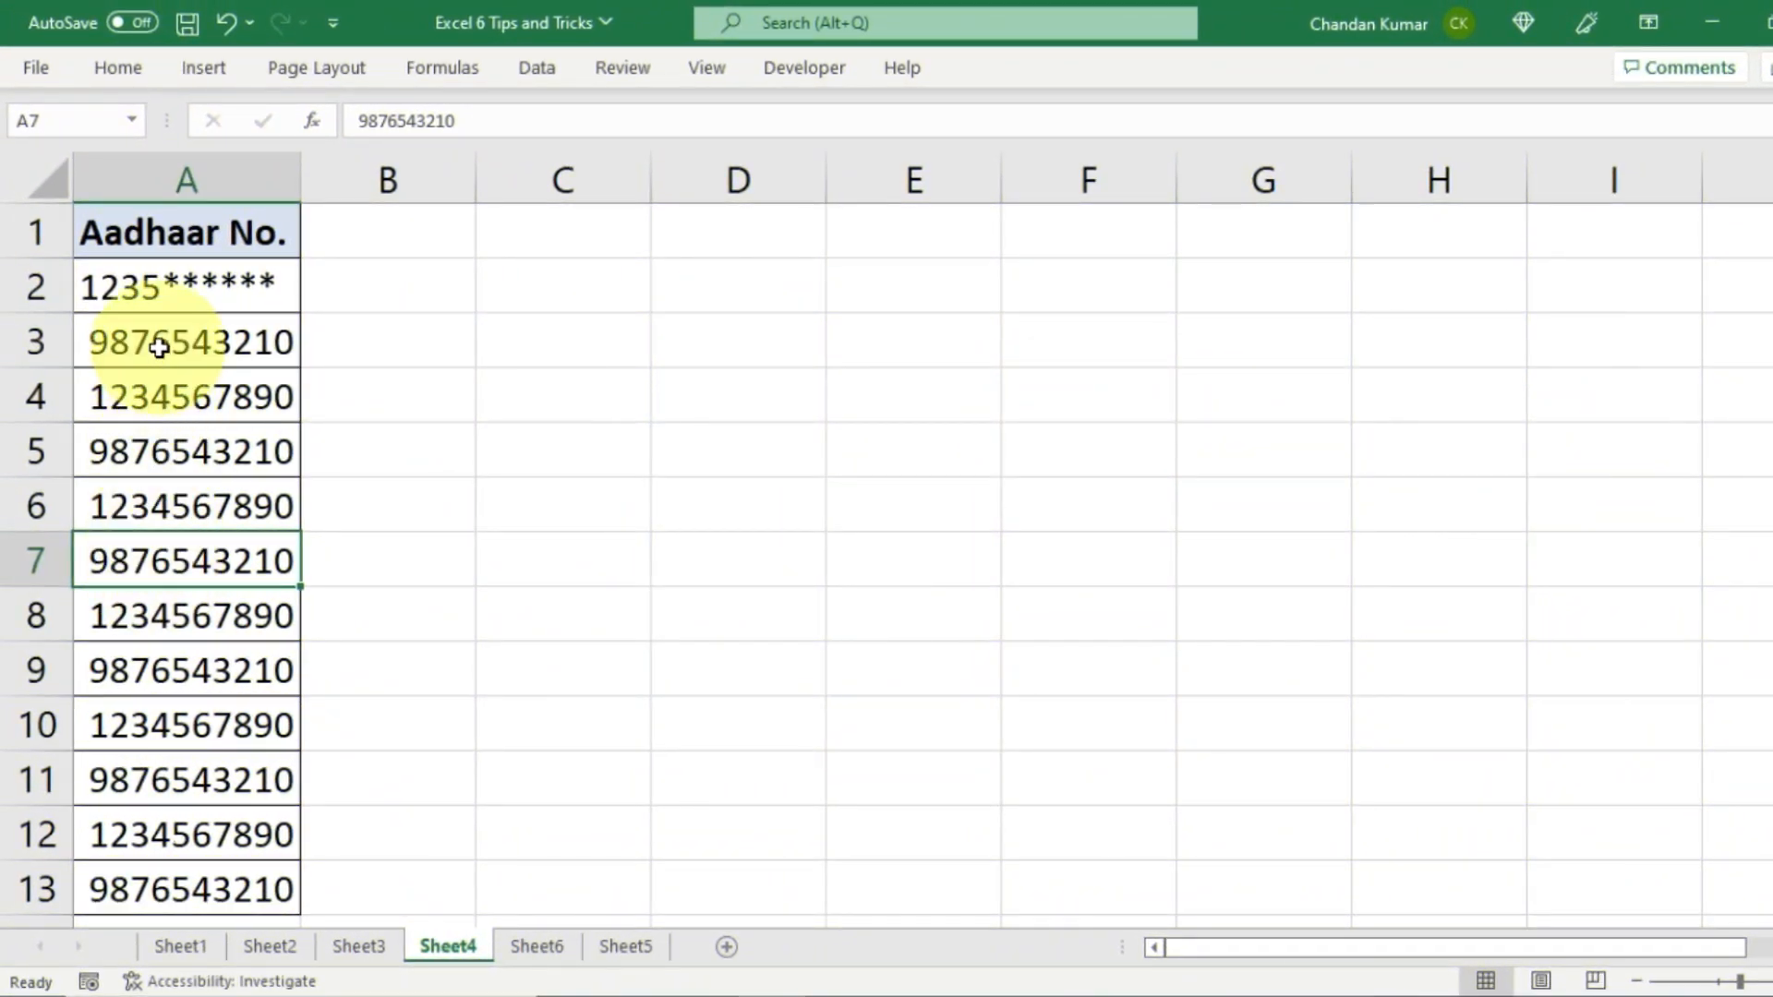
Step: Mask the Aadhaar numbers in A2:A13 with the custom number format 0,,****
left_click_drag(159, 347, 143, 887)
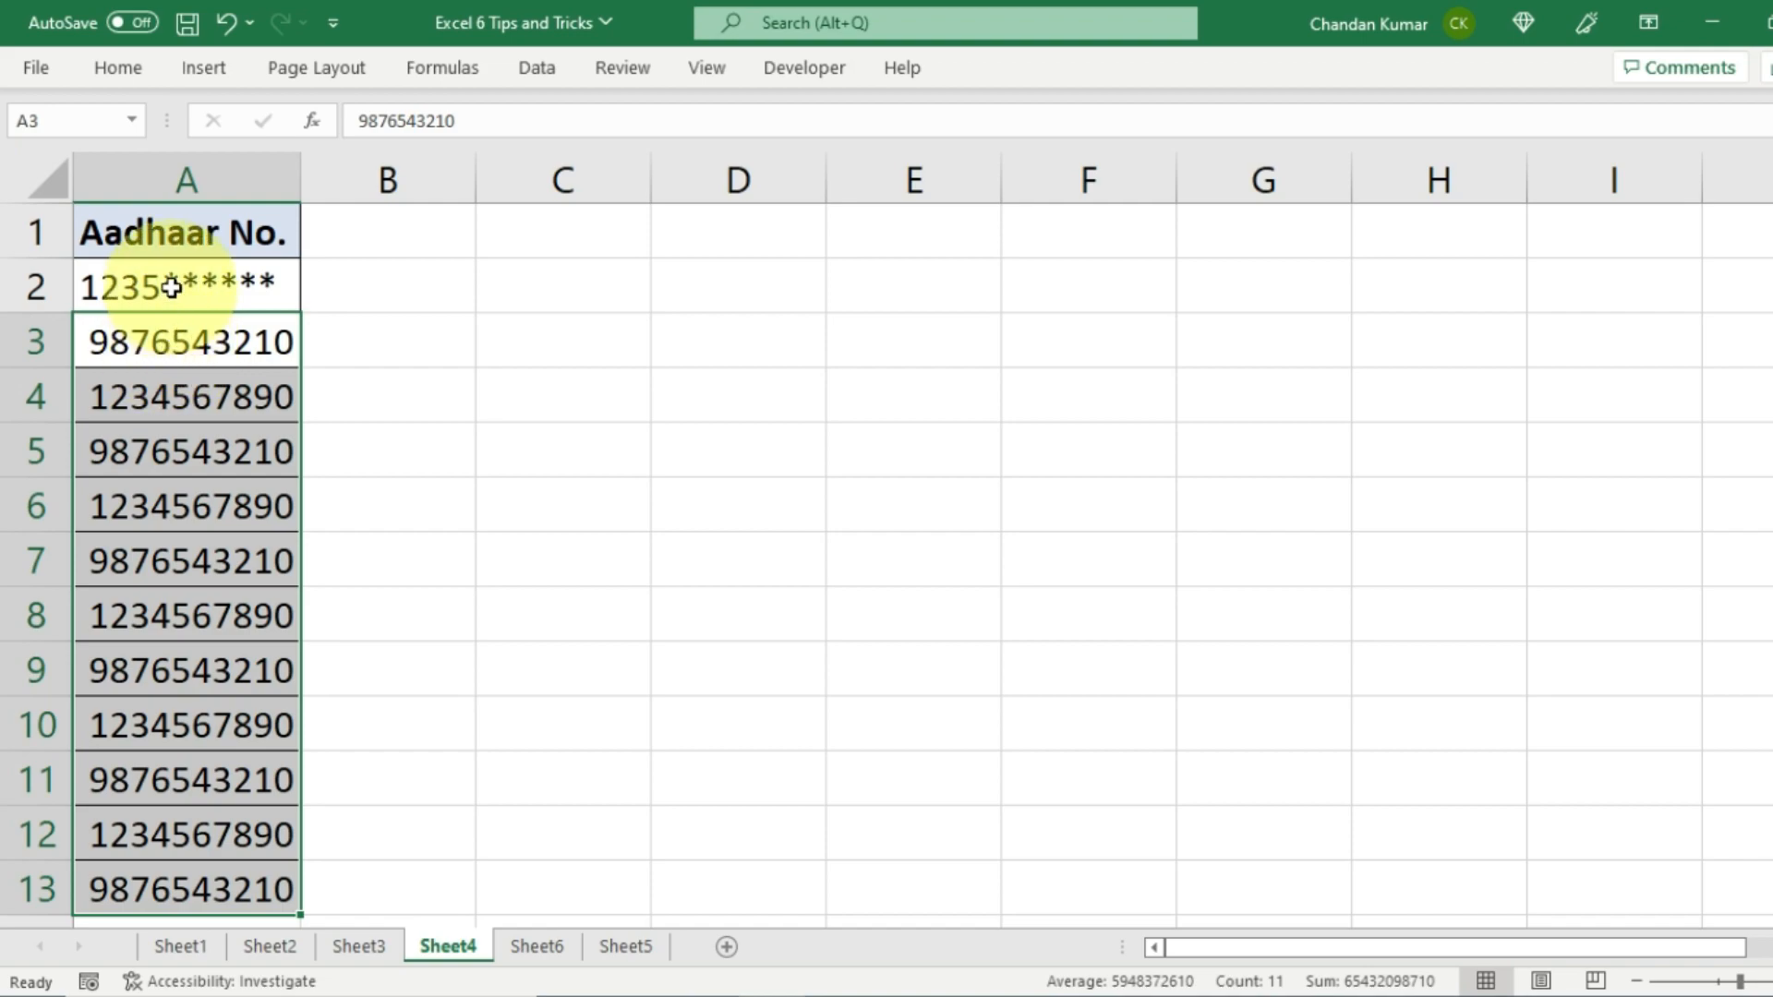
left_click(267, 289)
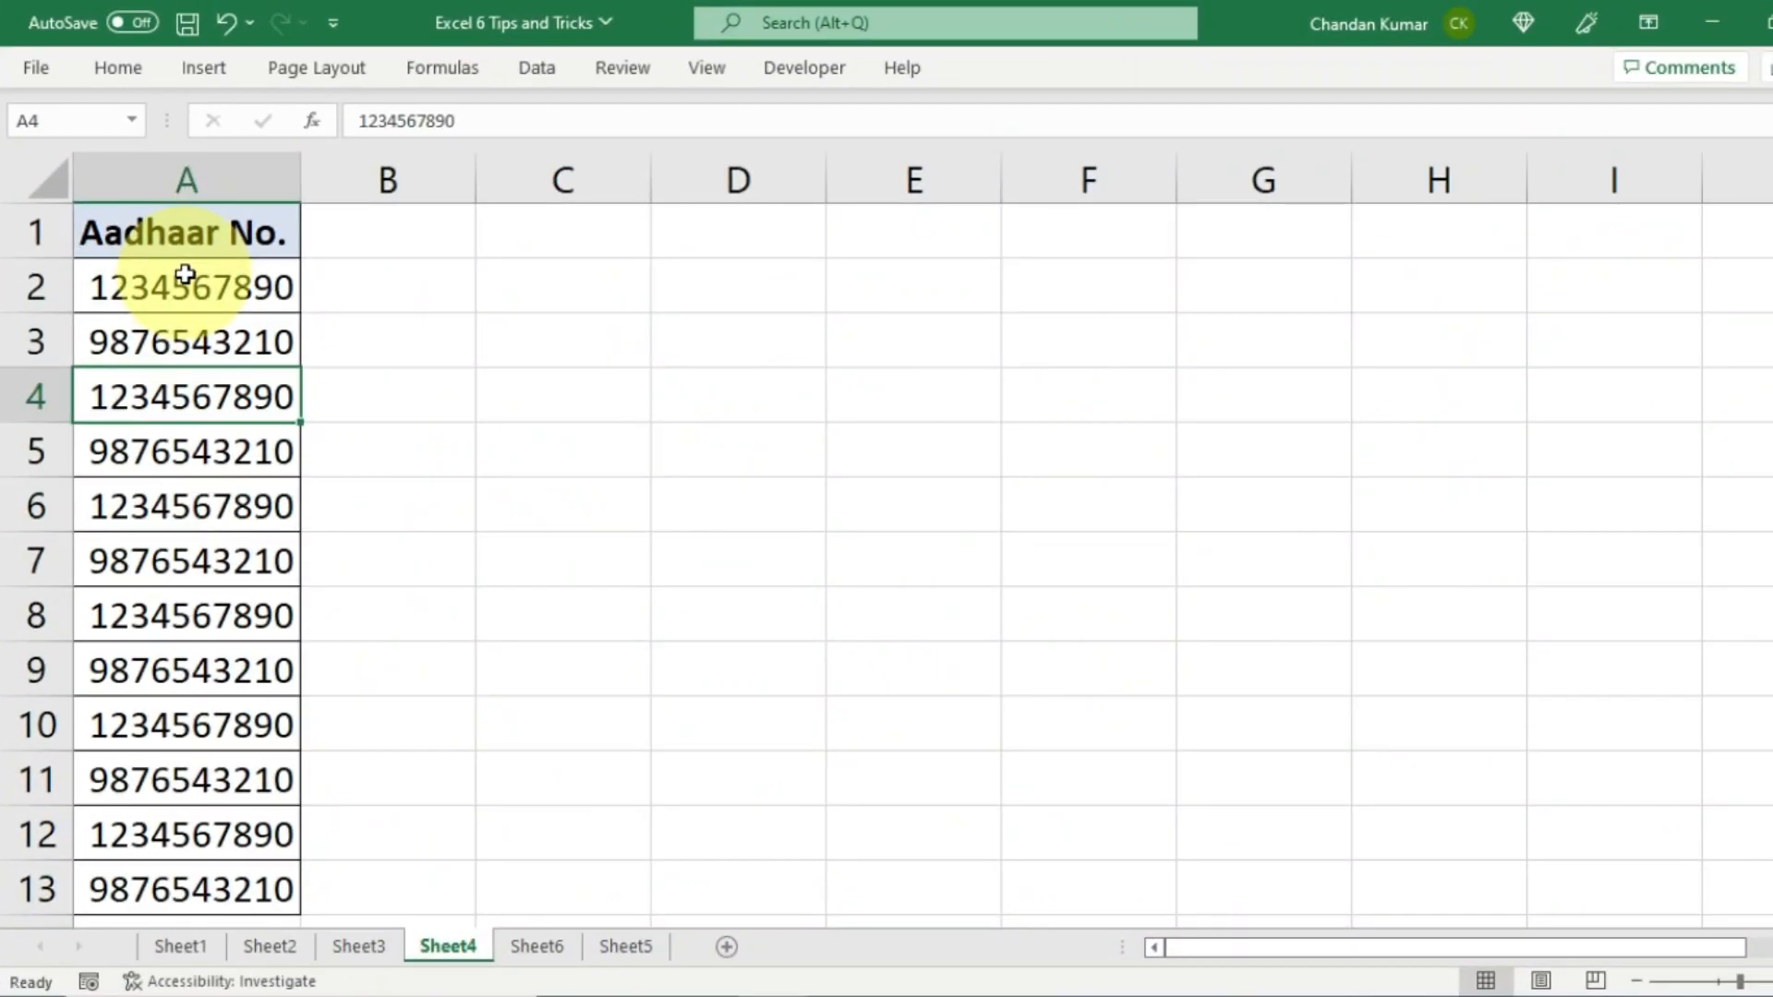
left_click_drag(178, 277, 198, 877)
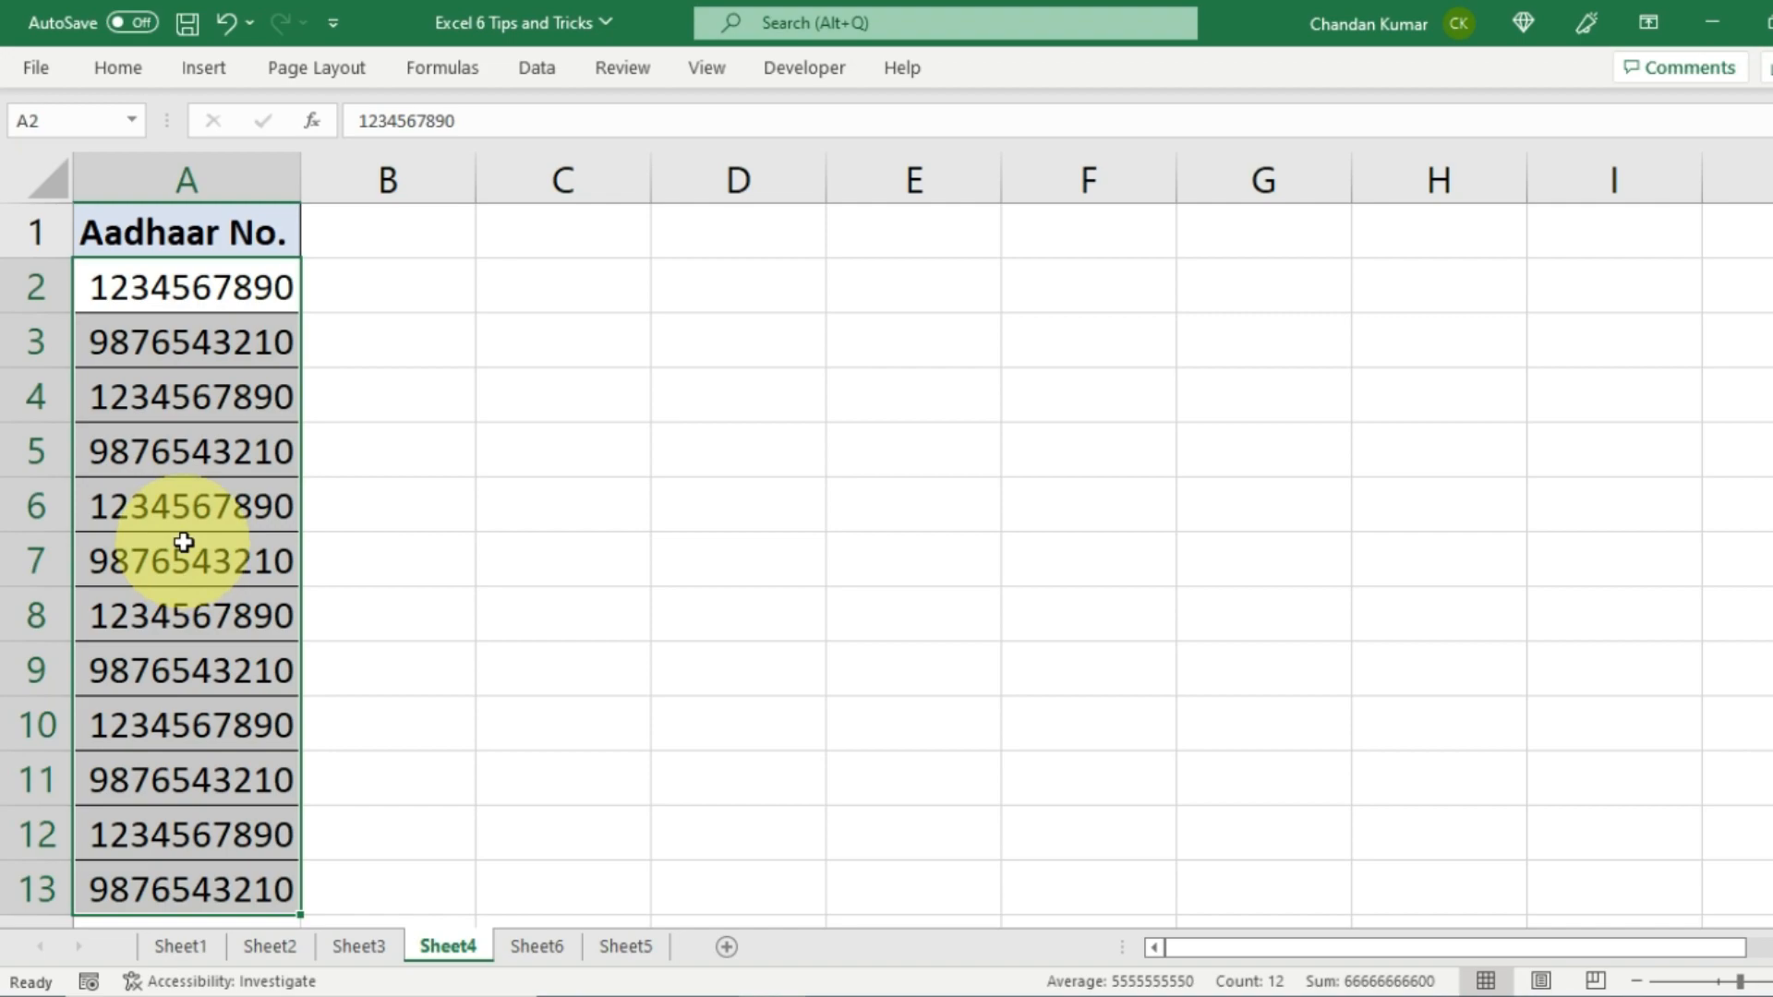
key("ctrl+1")
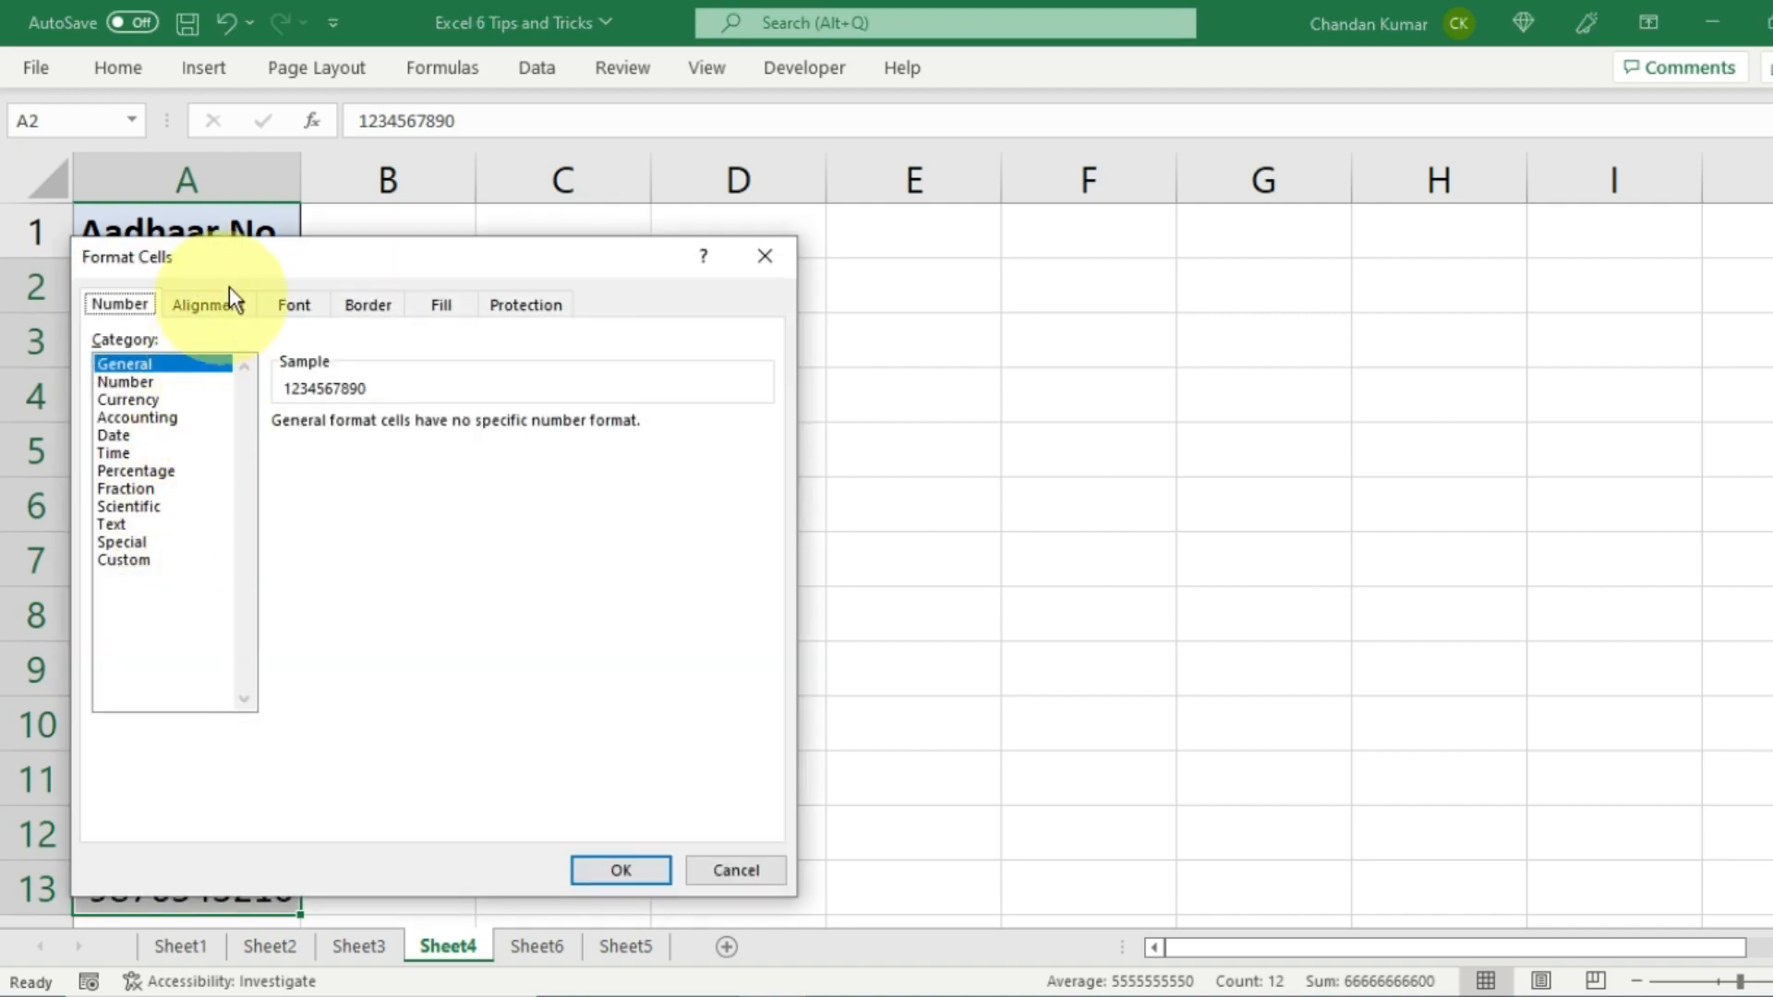
left_click_drag(248, 252, 358, 264)
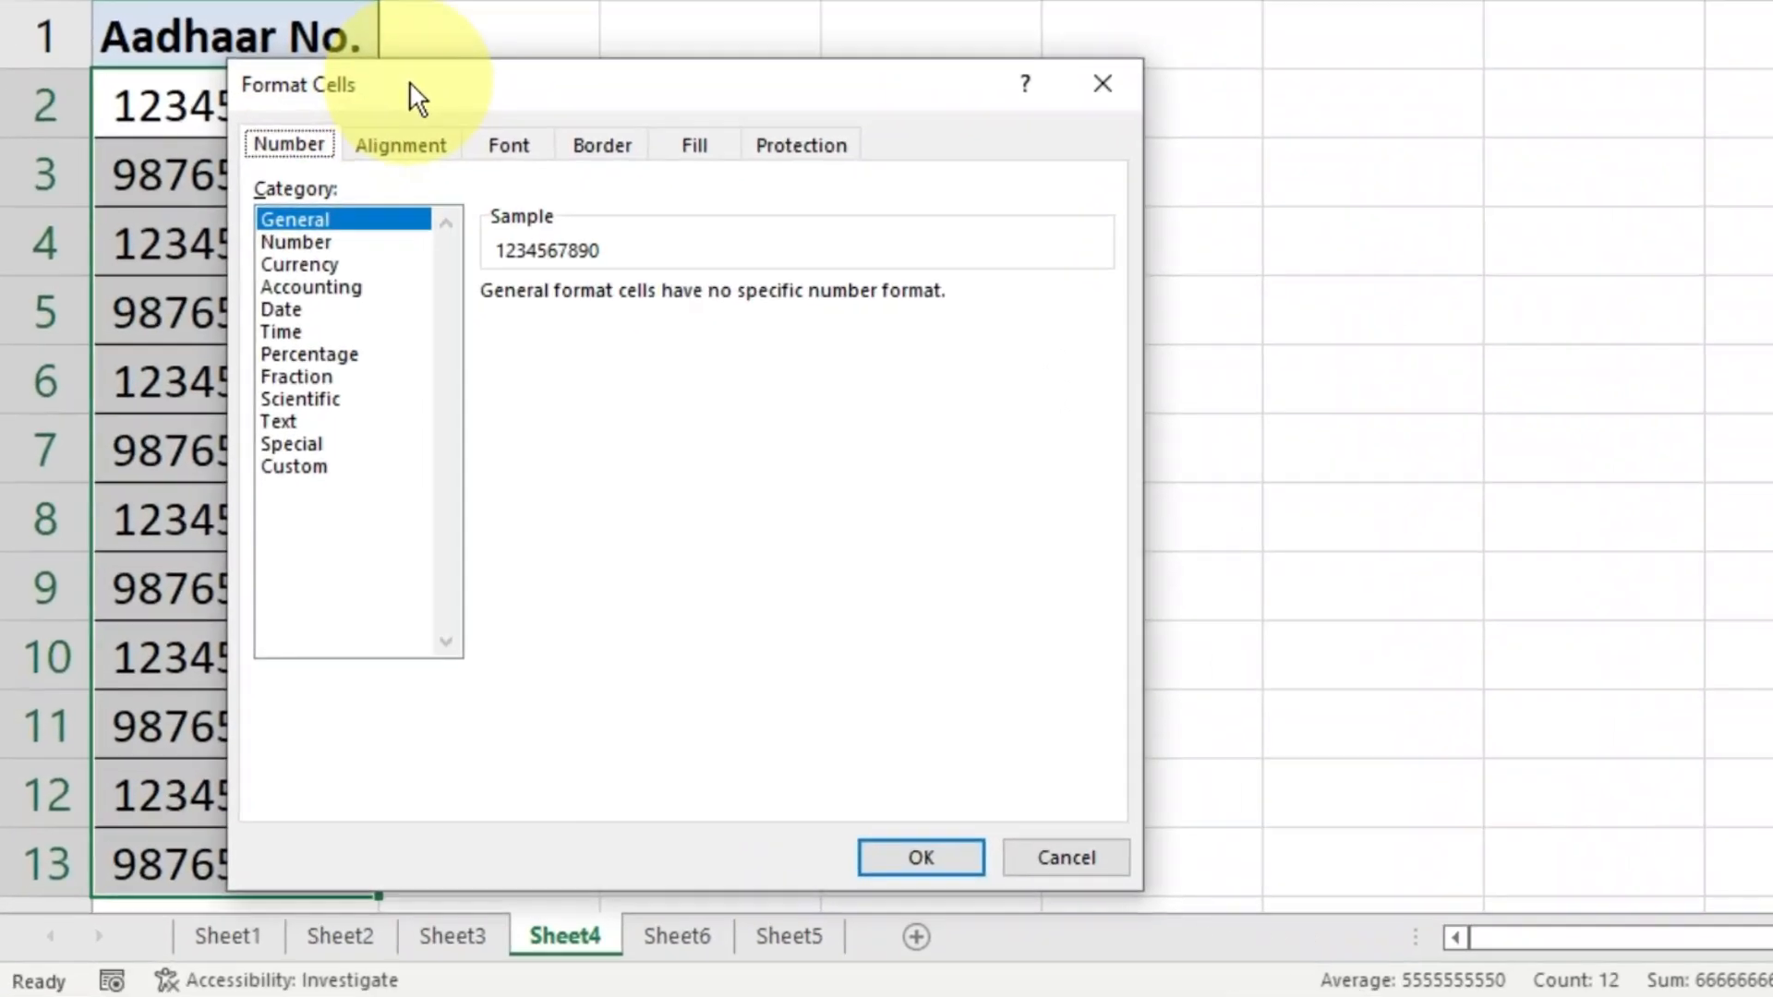
left_click(281, 468)
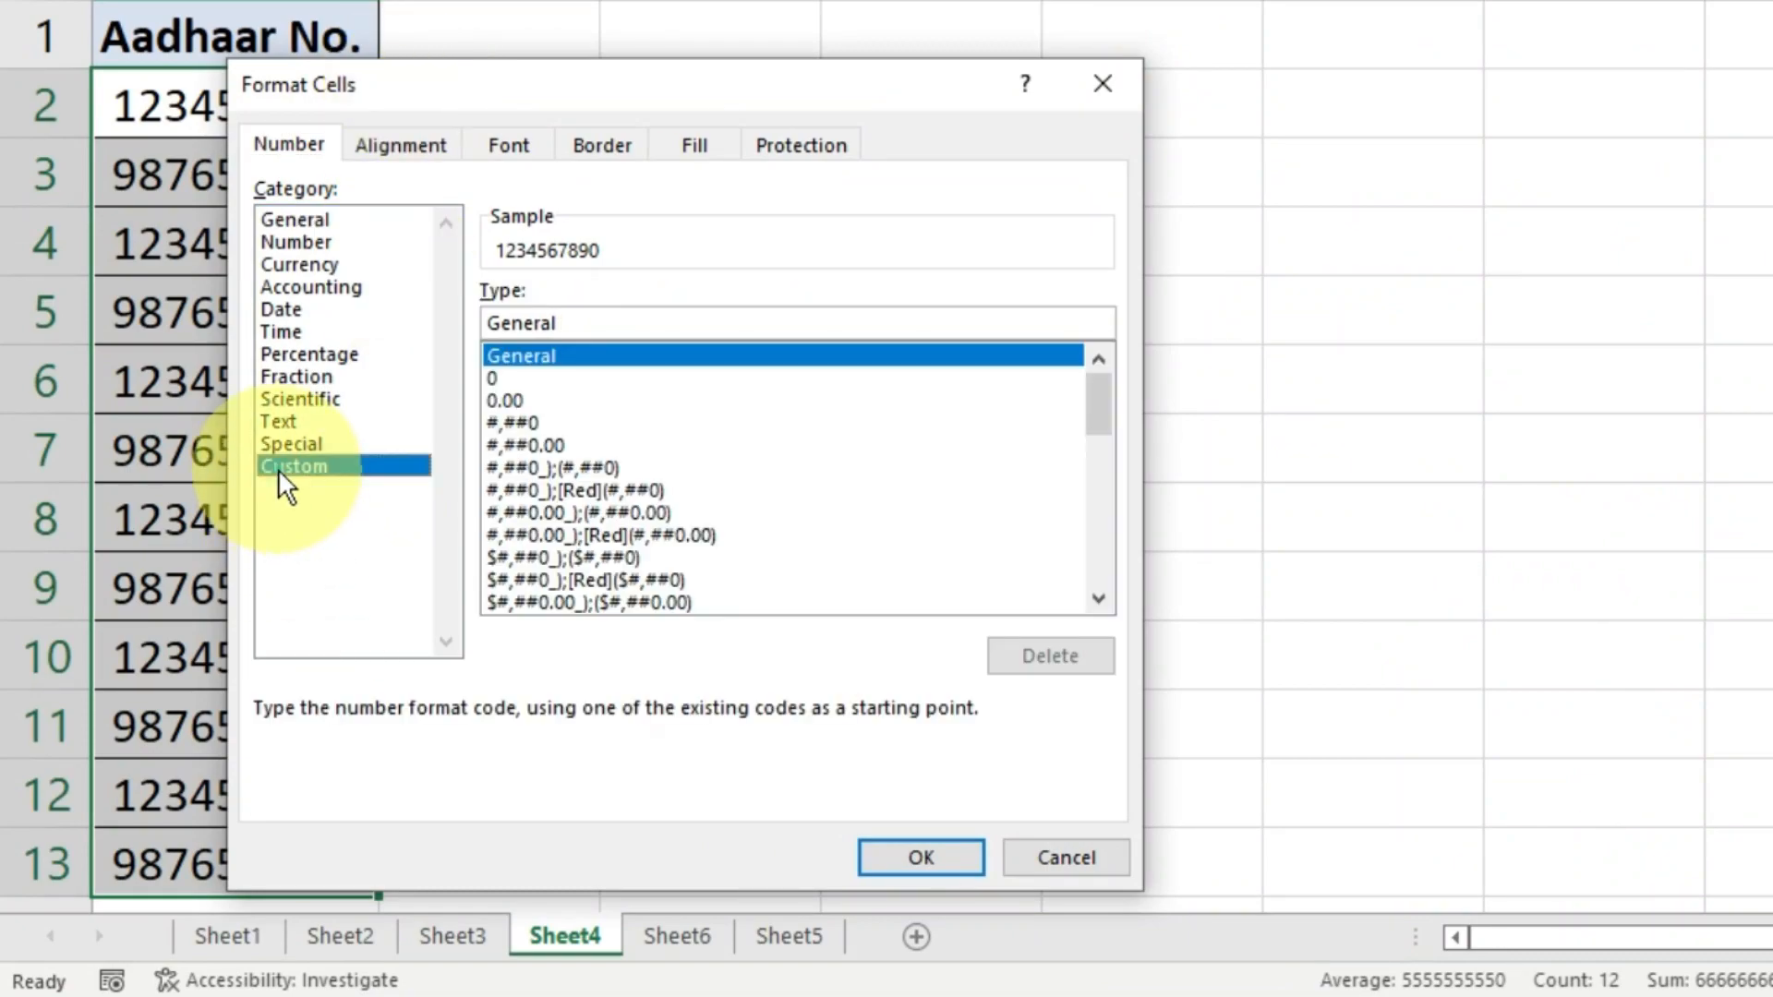
double_click(595, 325)
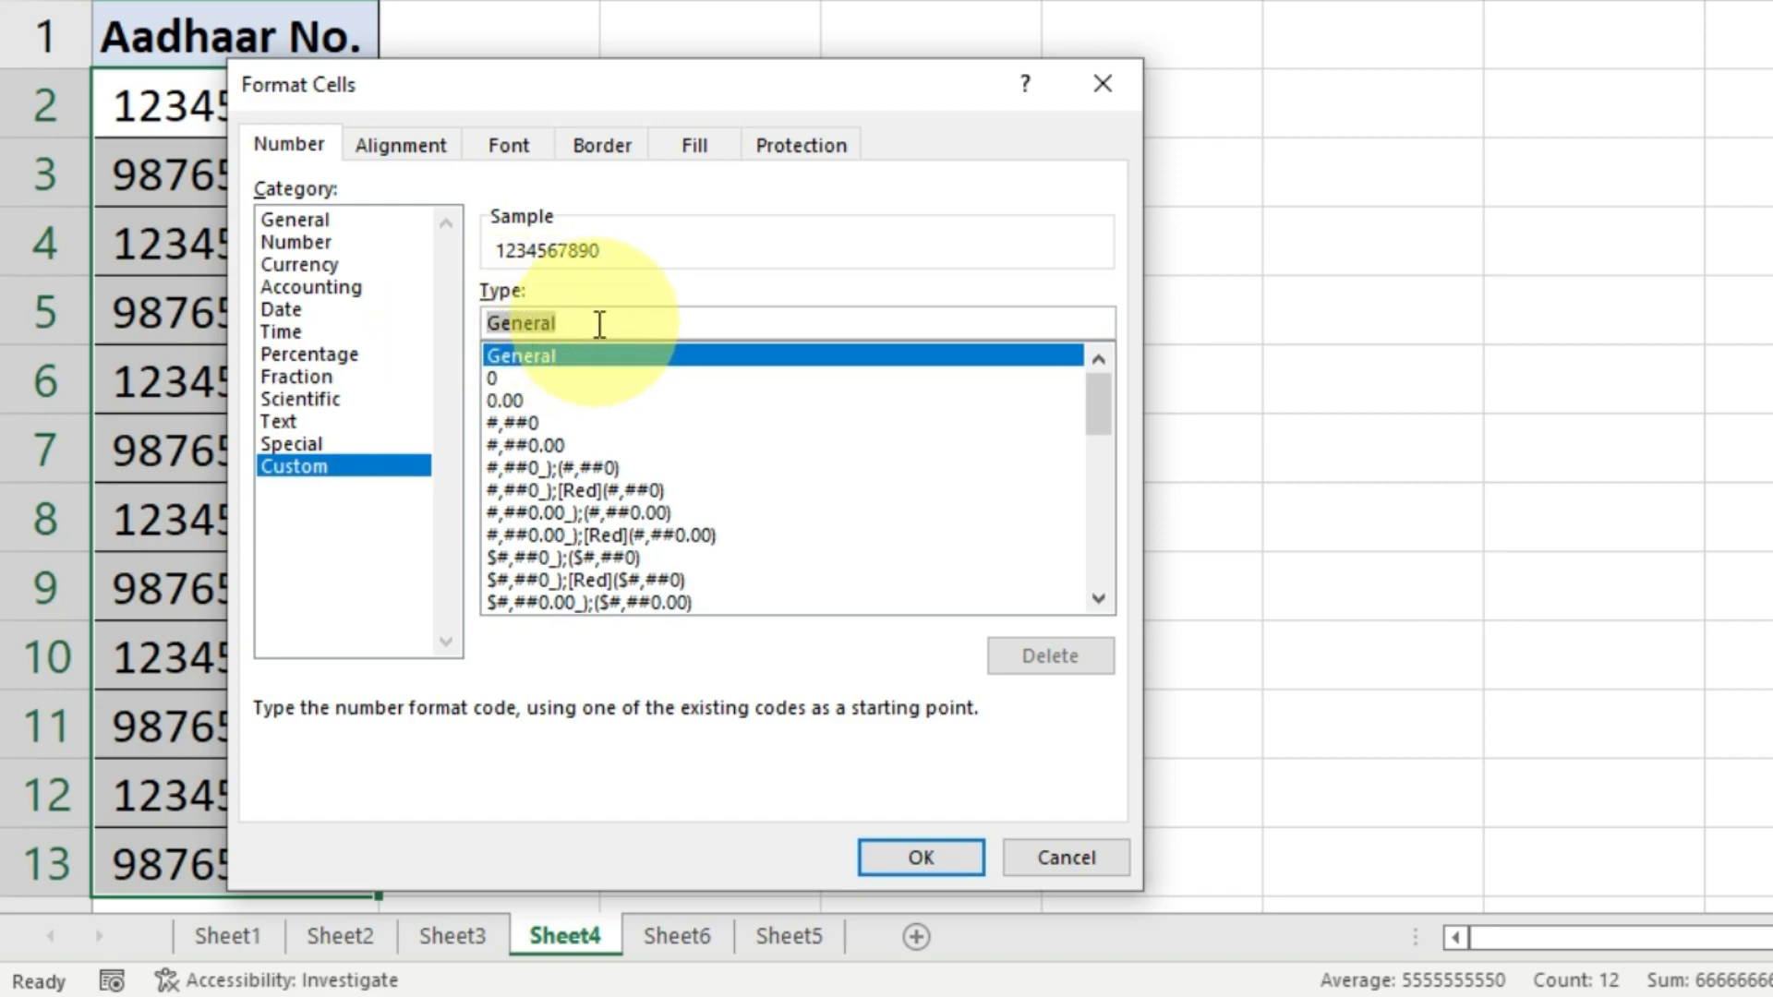
key("BackSpace")
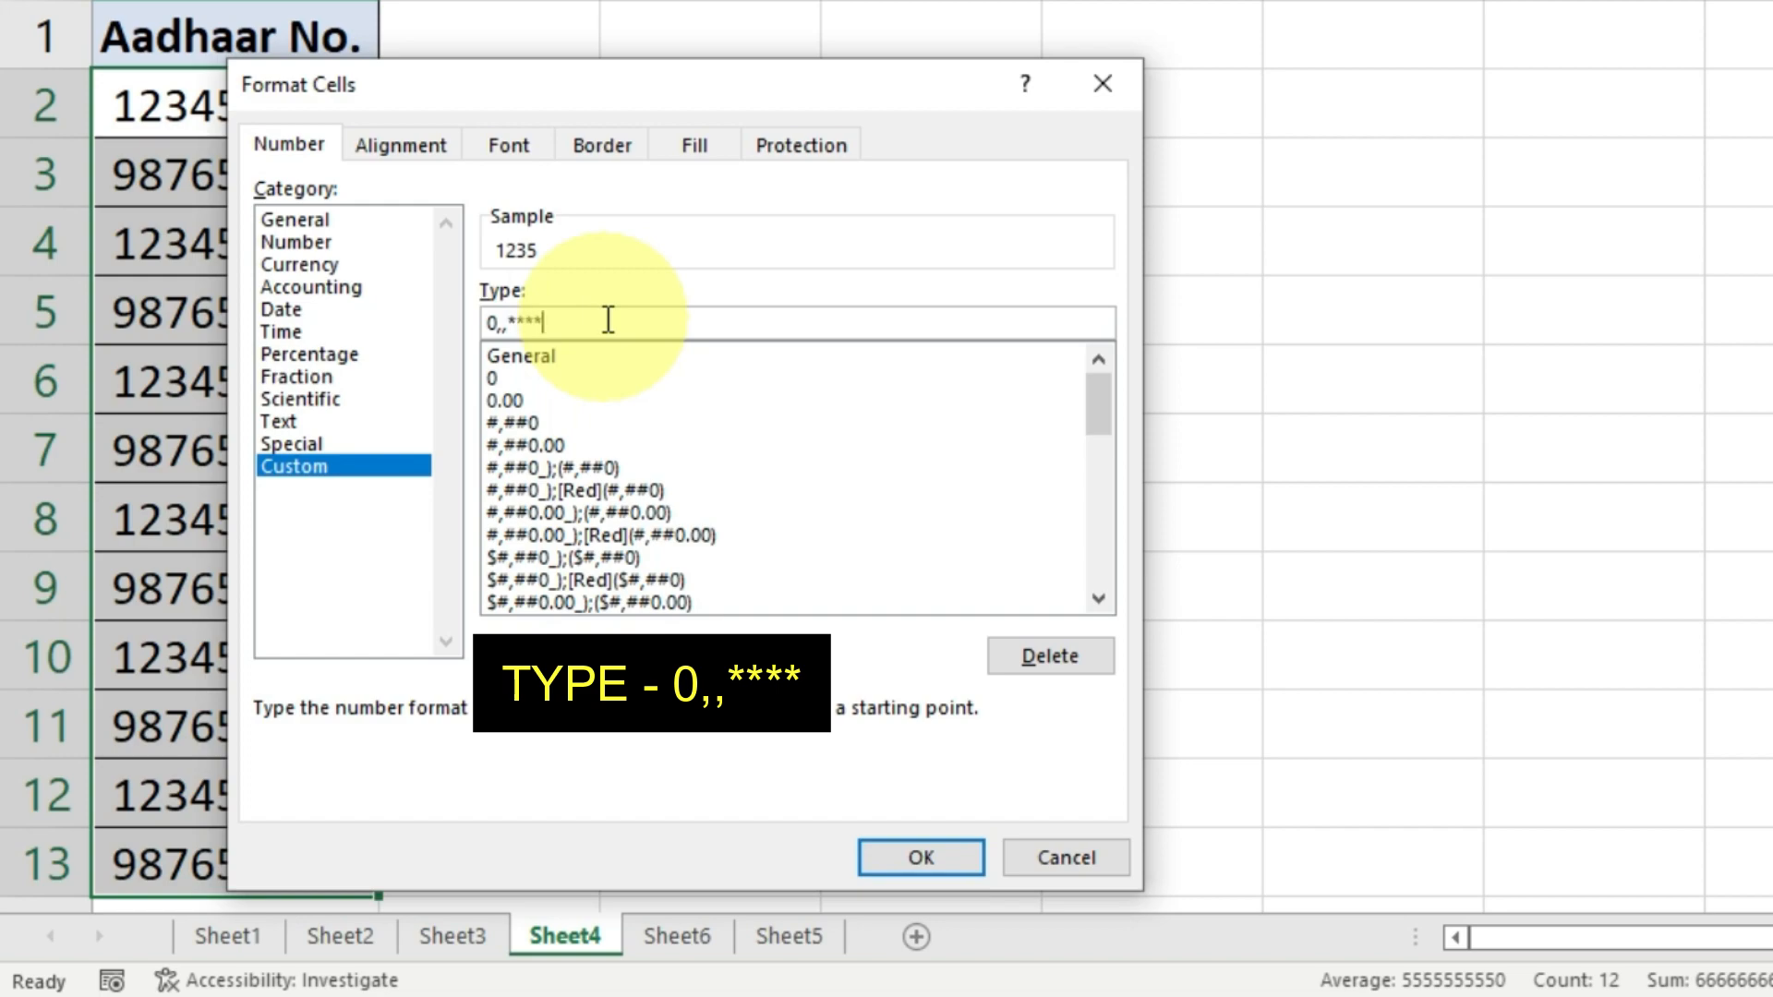
left_click(938, 859)
left_click(247, 239)
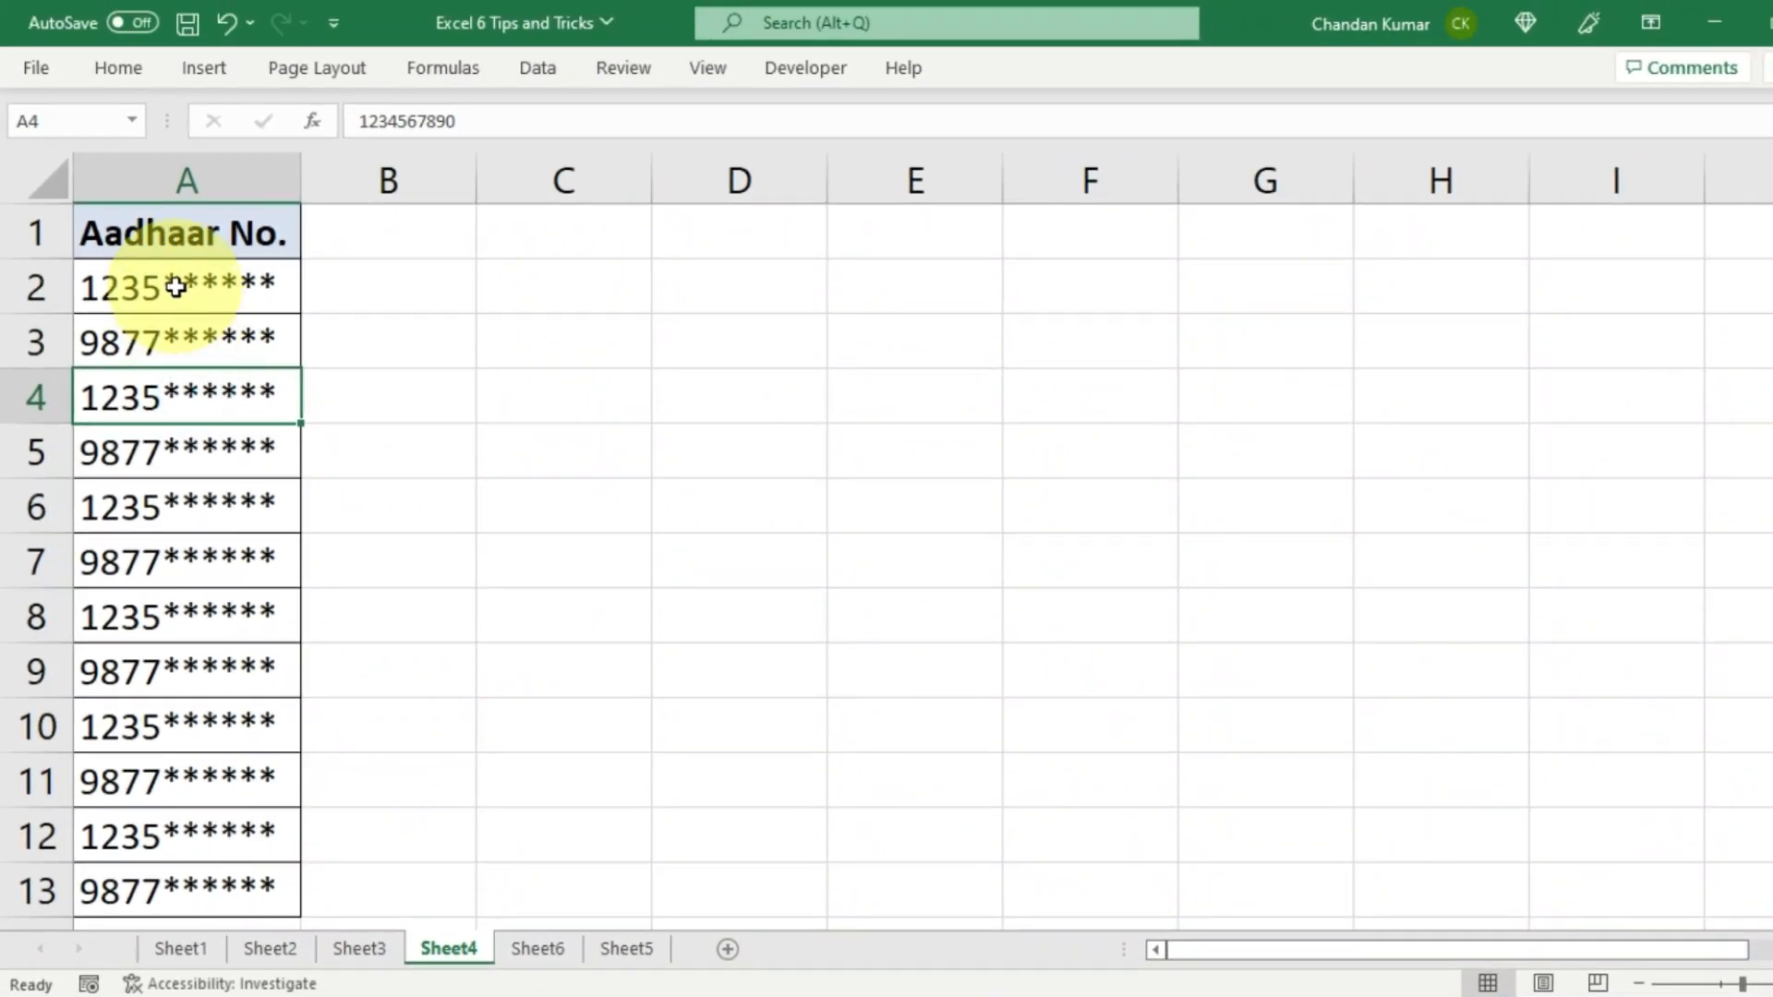
Step: Widen column A and select masked cells to check how the asterisk mask fills the extra width
left_click_drag(175, 287, 153, 781)
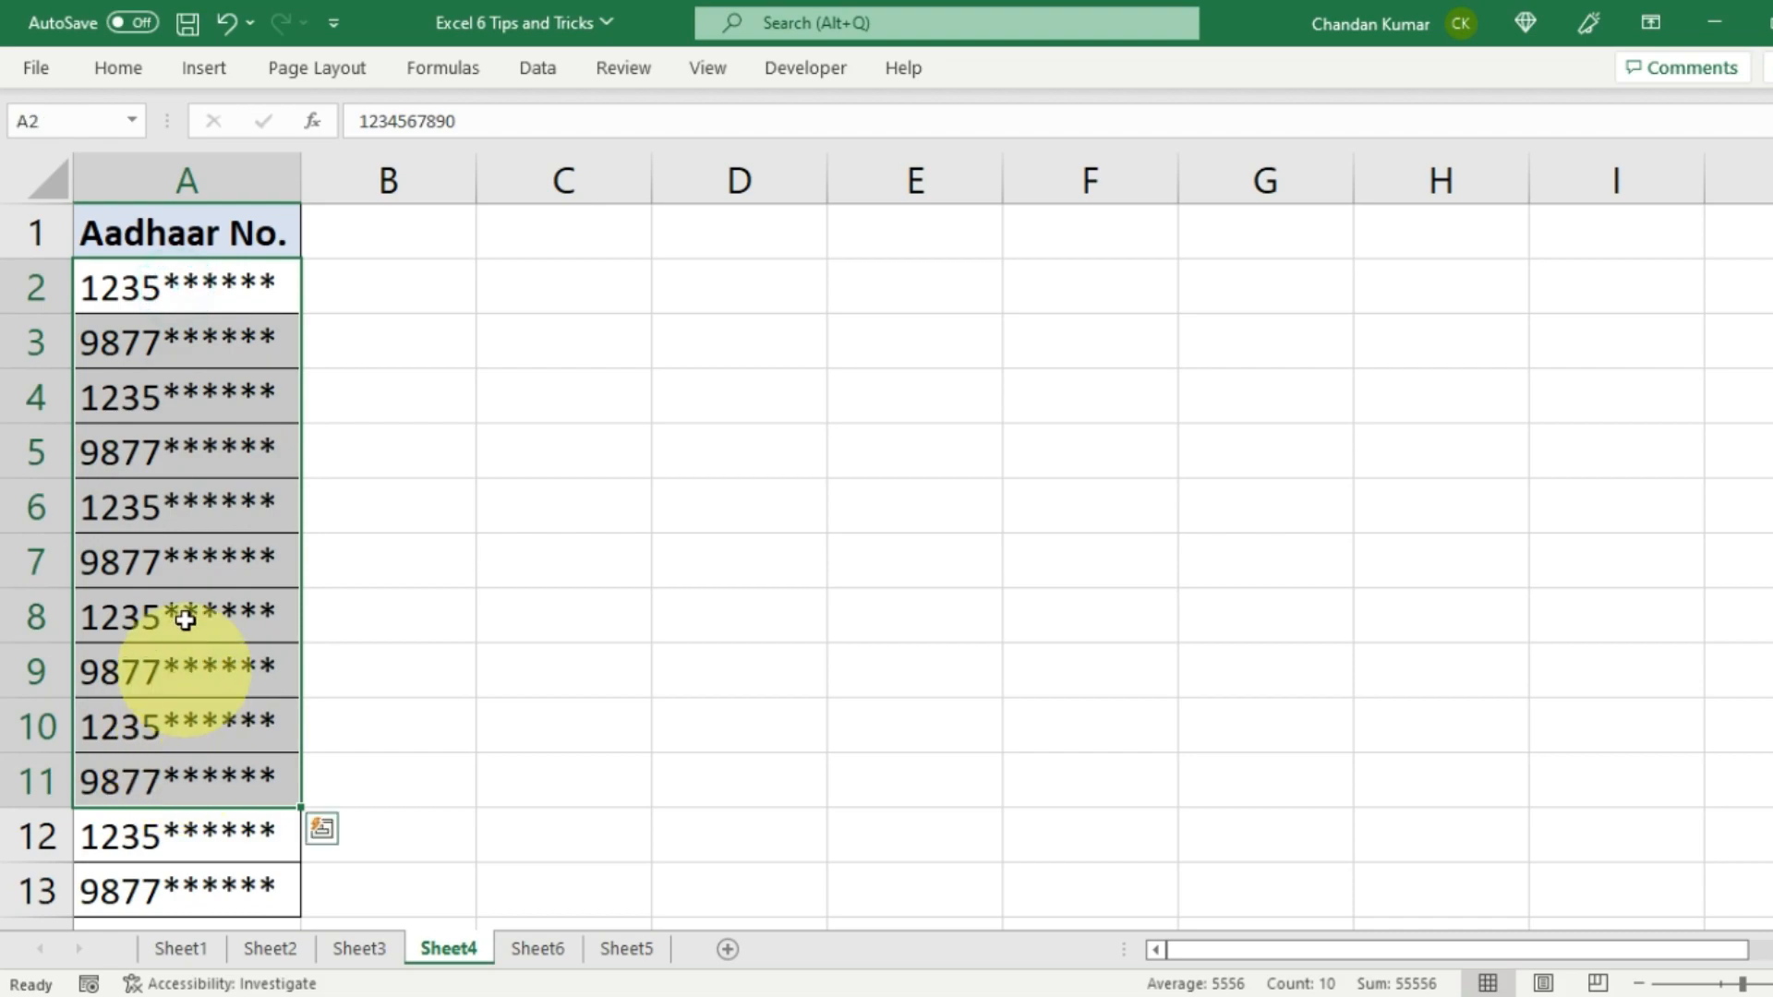
left_click(178, 574)
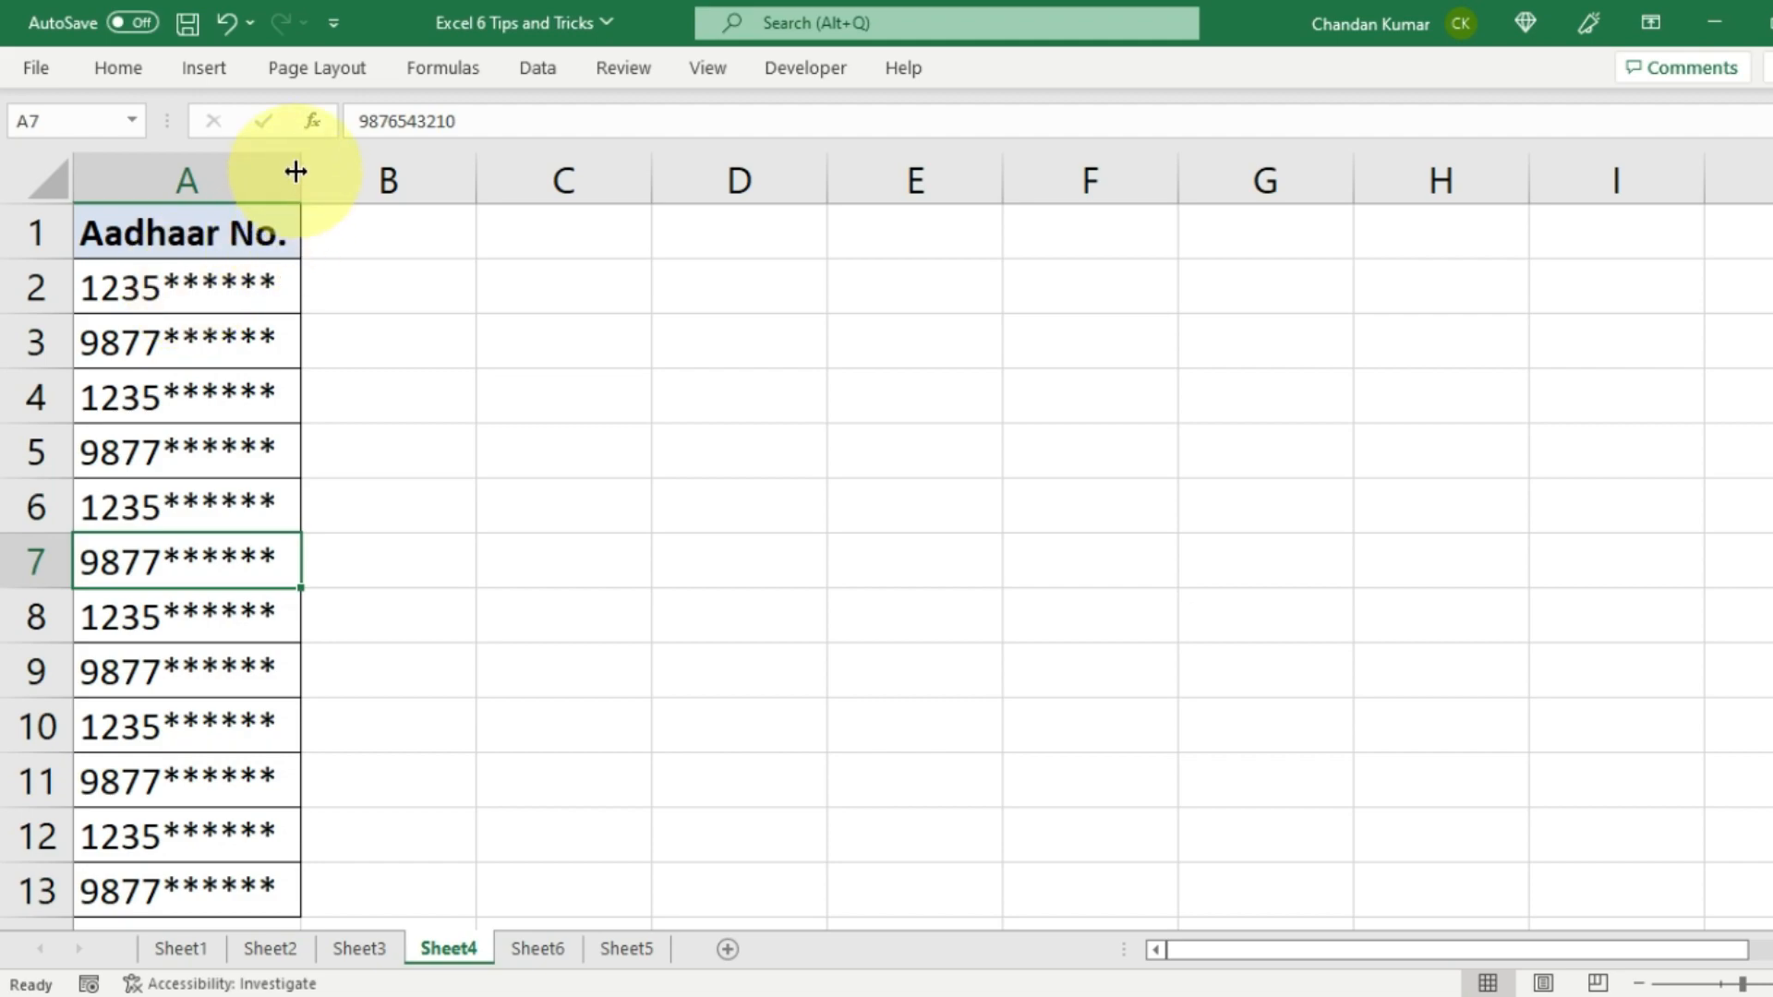
left_click_drag(305, 172, 363, 175)
left_click_drag(251, 300, 259, 654)
left_click(257, 490)
Step: Narrow column A below its header's width and check the masked entries in several rows
left_click_drag(366, 167, 276, 170)
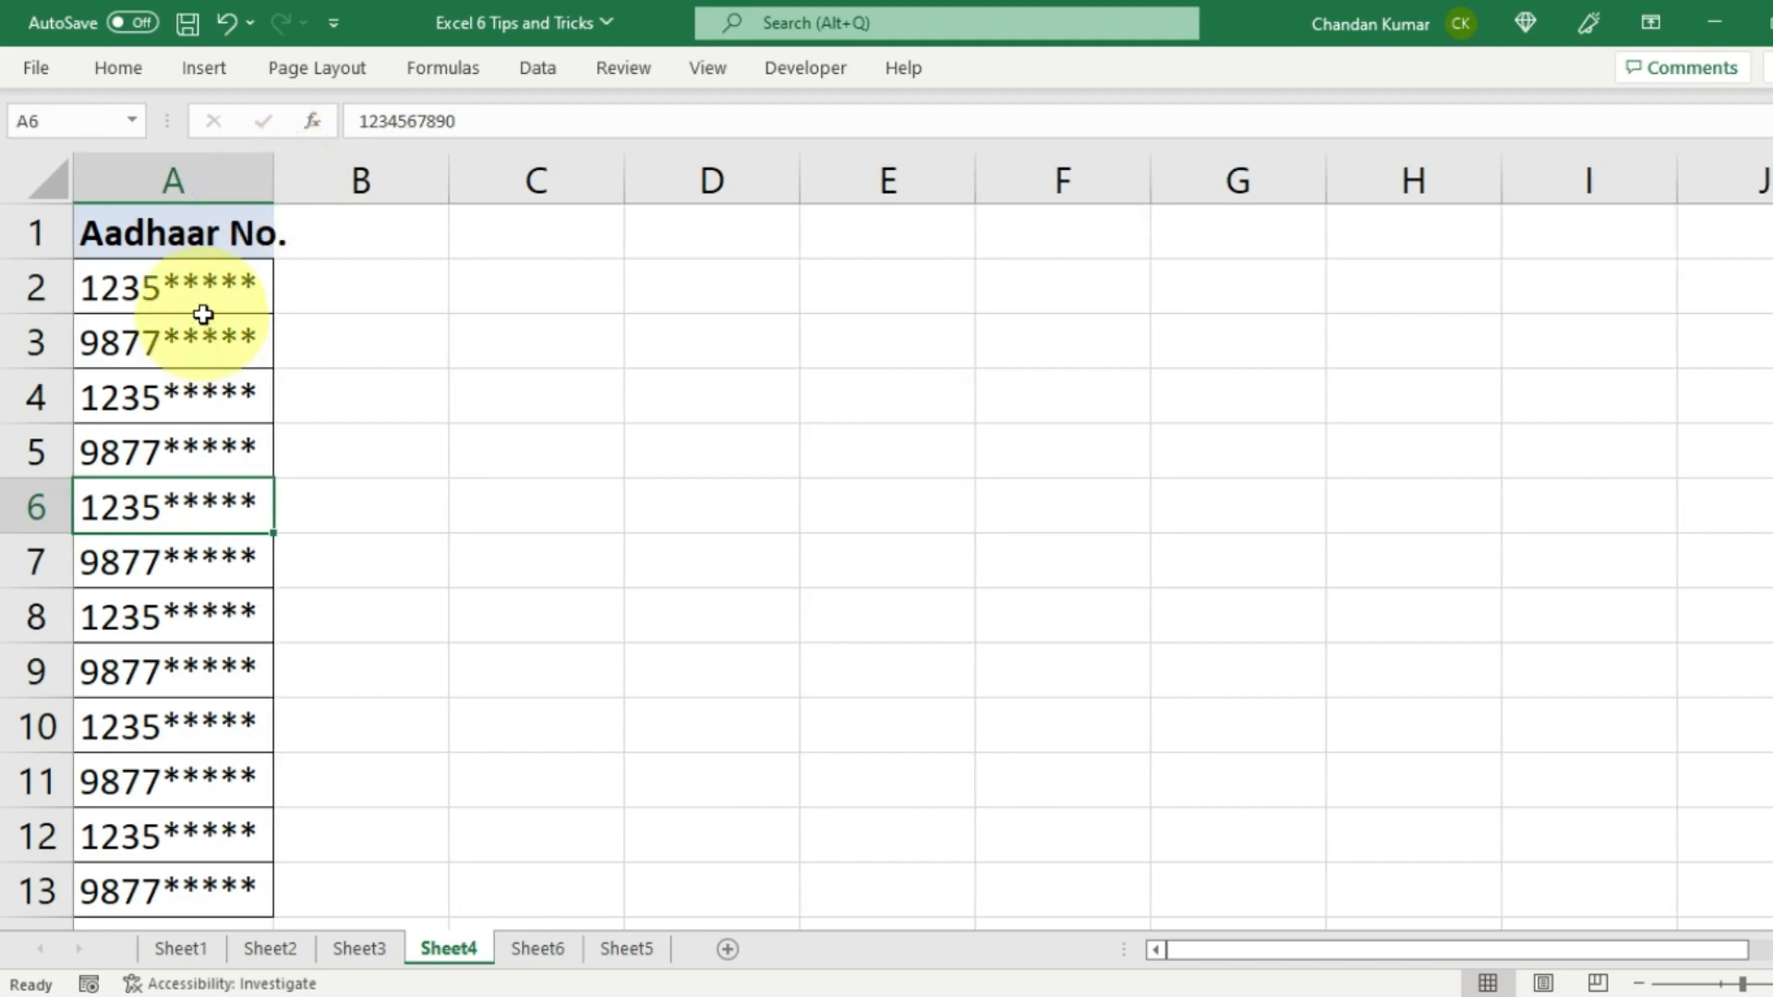
left_click(204, 679)
left_click(229, 338)
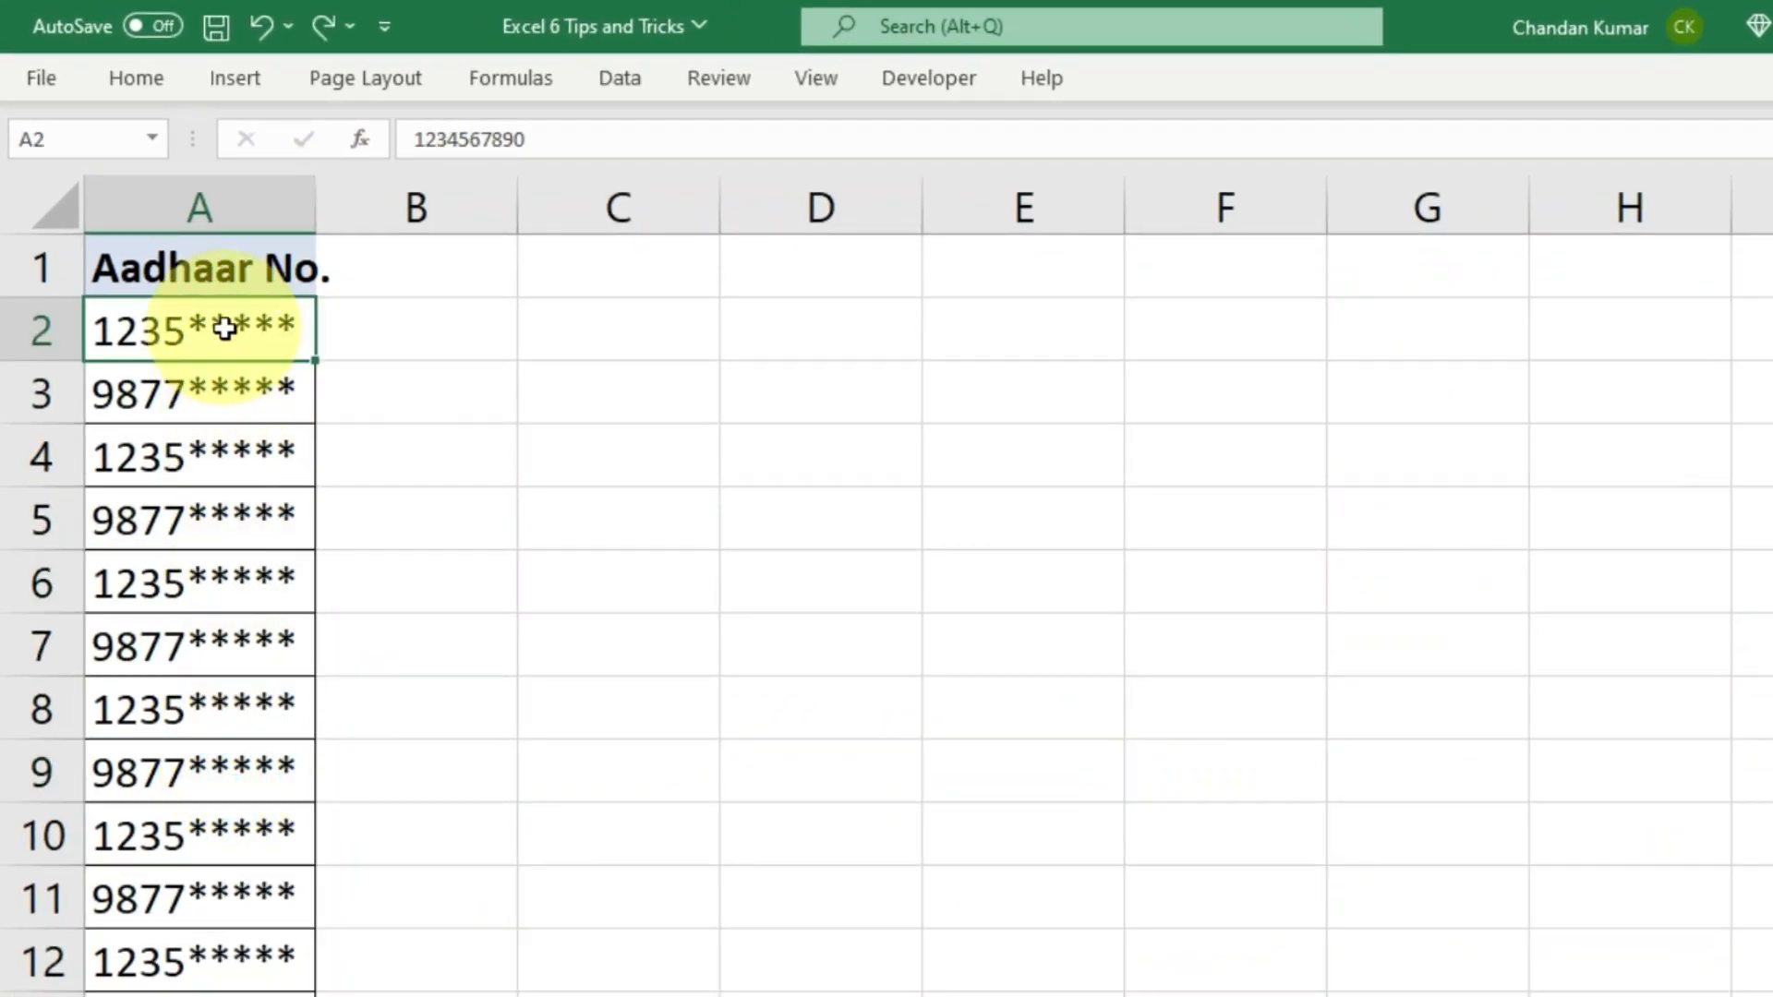
left_click(221, 485)
left_click(204, 596)
left_click(225, 641)
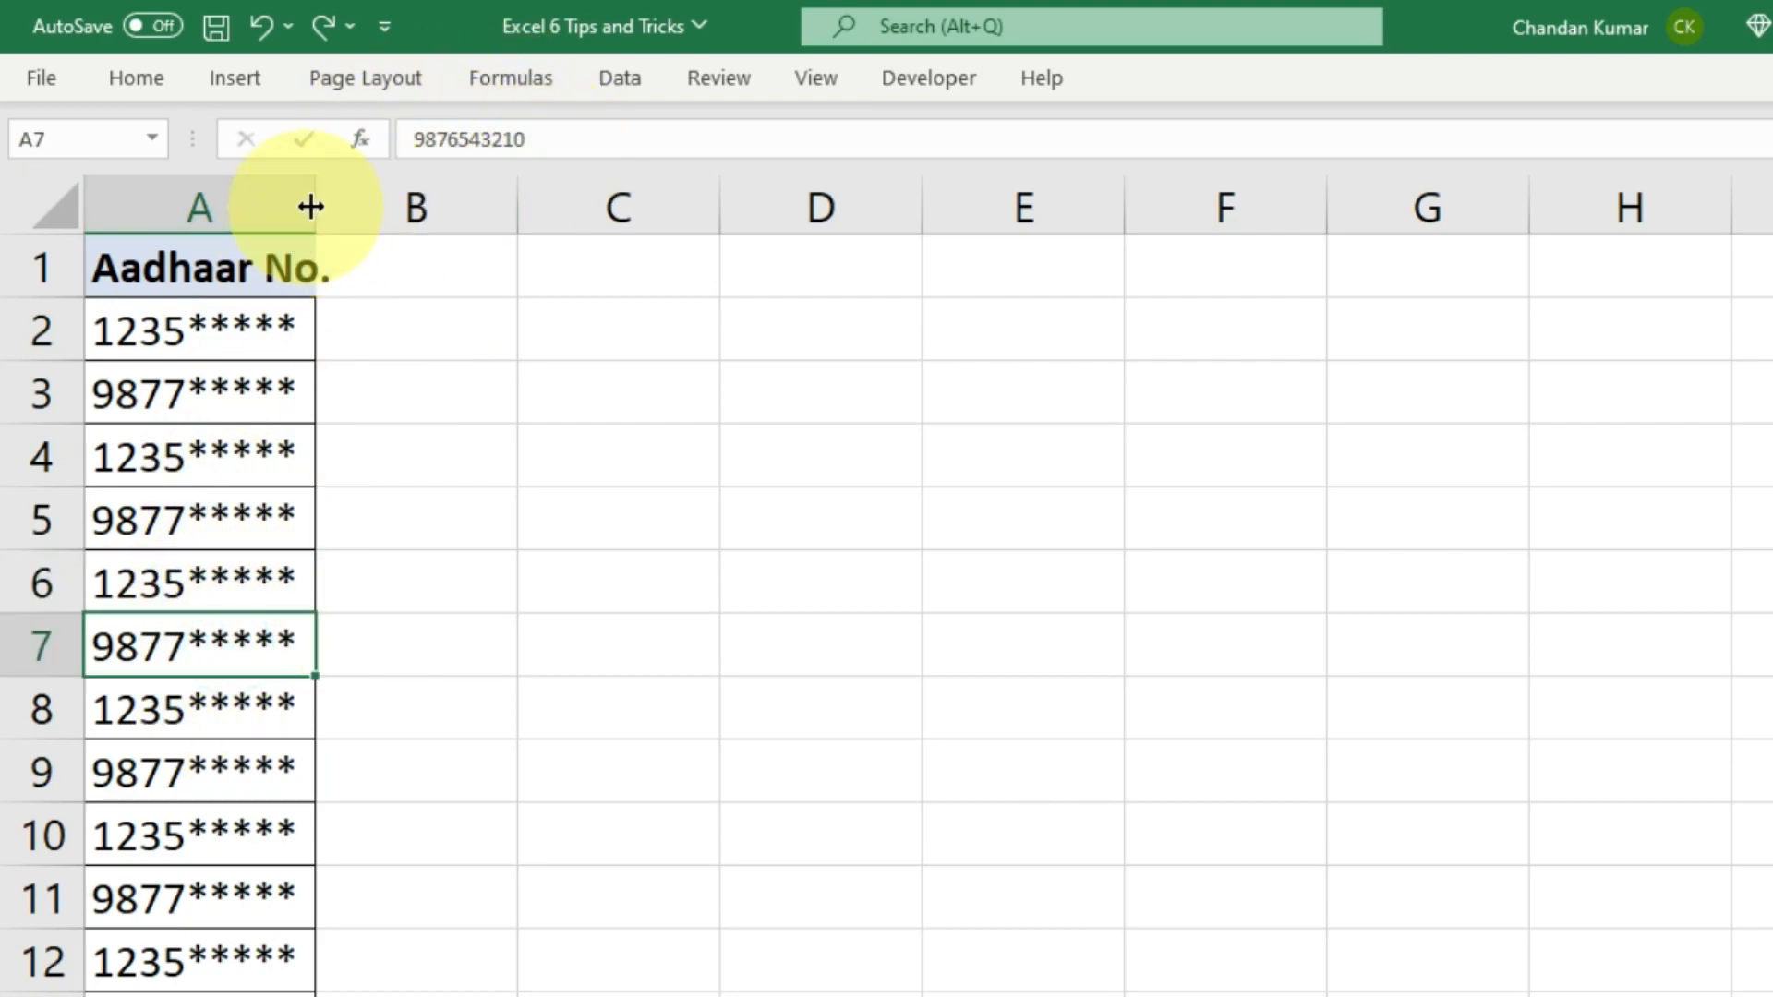
Step: Widen column A until the Aadhaar No. header fits and check the full number stored in A5
left_click_drag(316, 202, 363, 203)
left_click(237, 511)
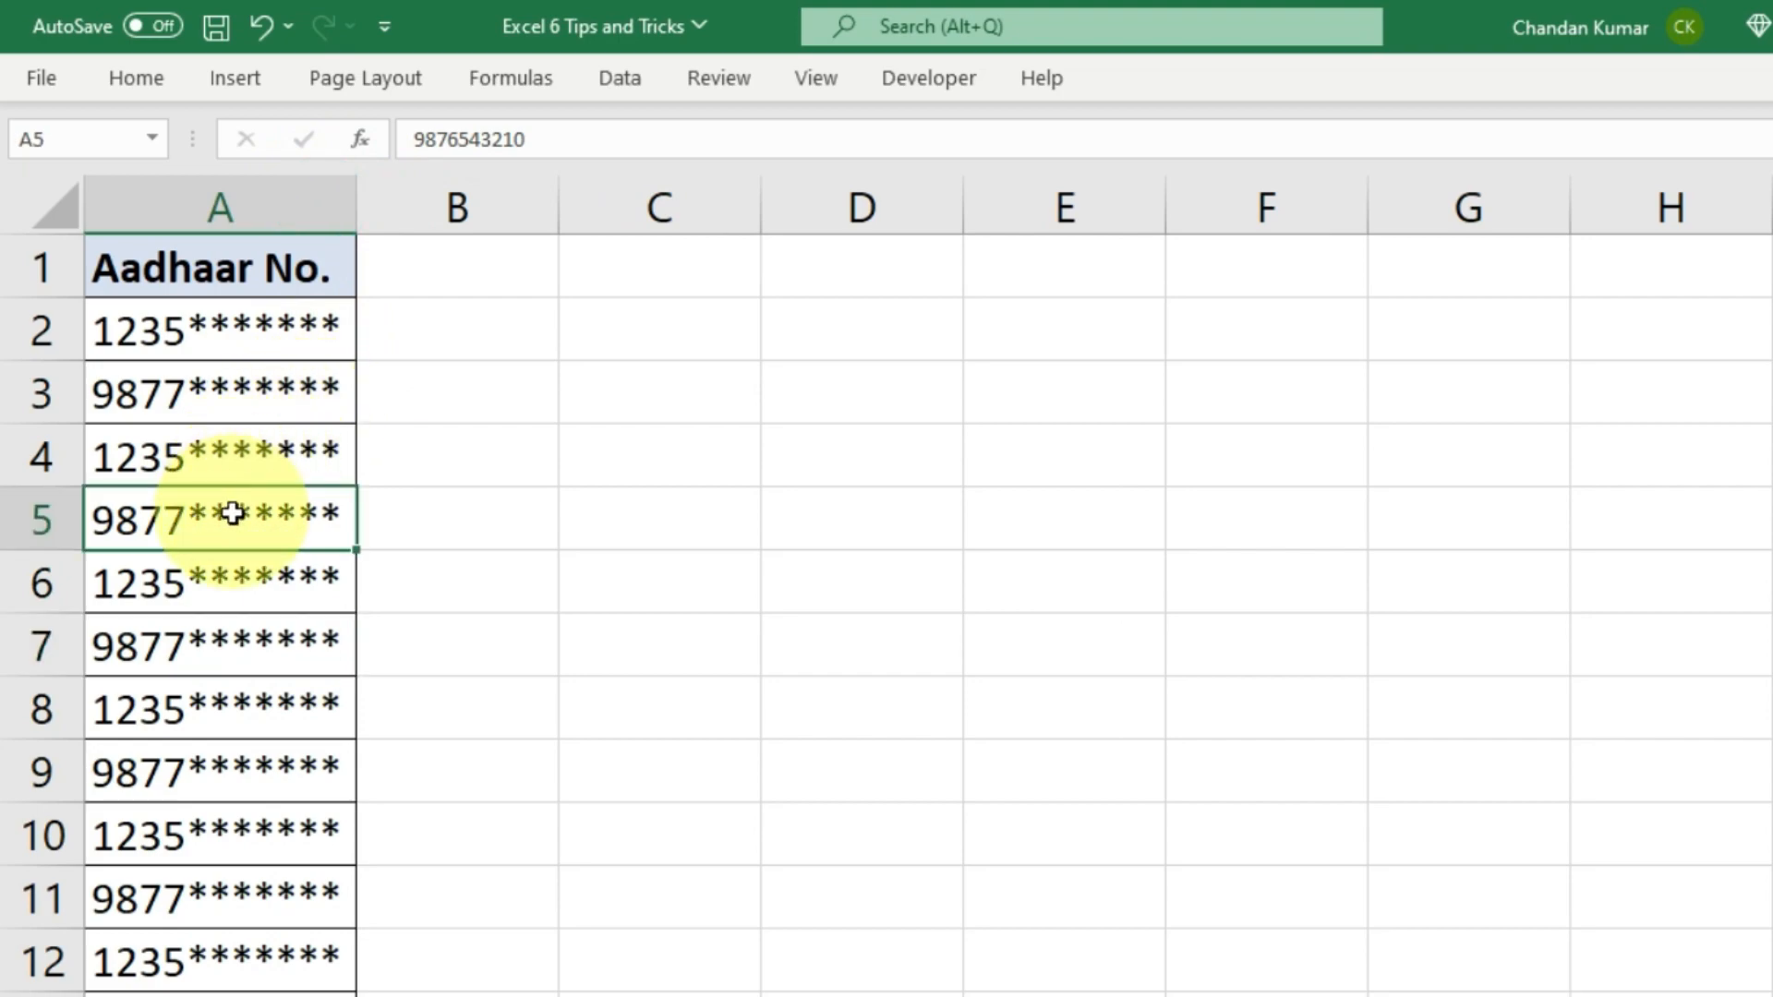
double_click(238, 508)
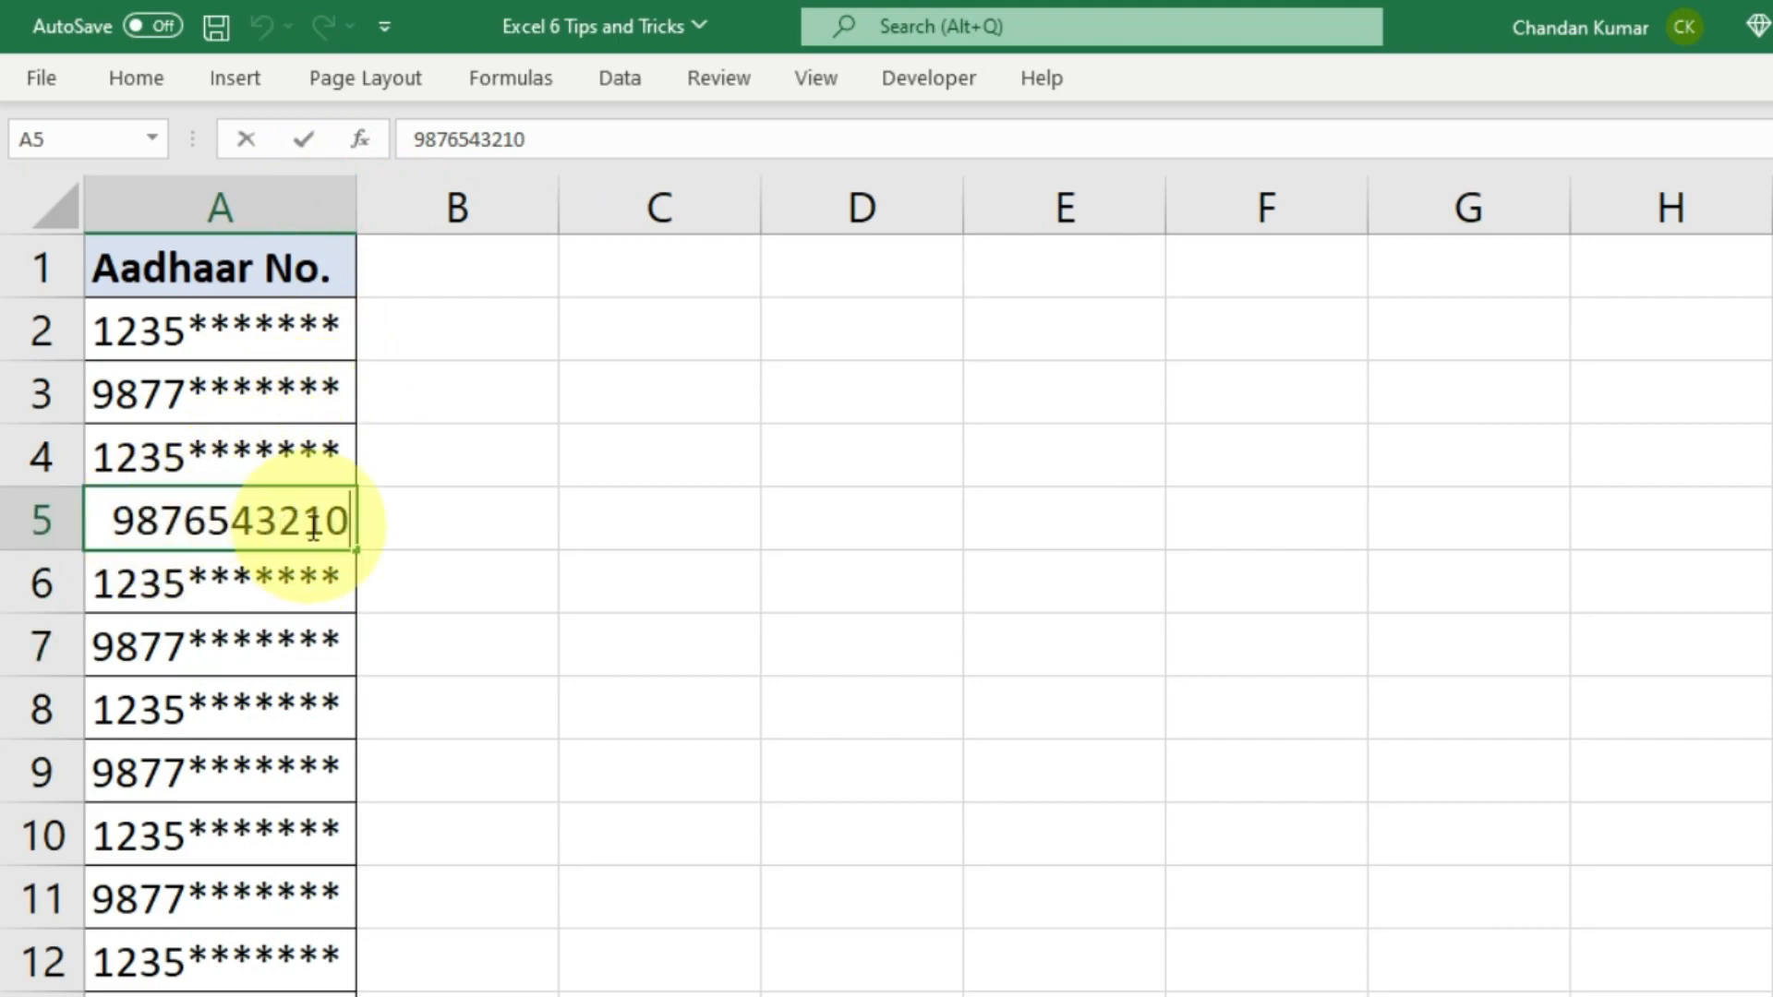
key("Escape")
left_click(214, 769)
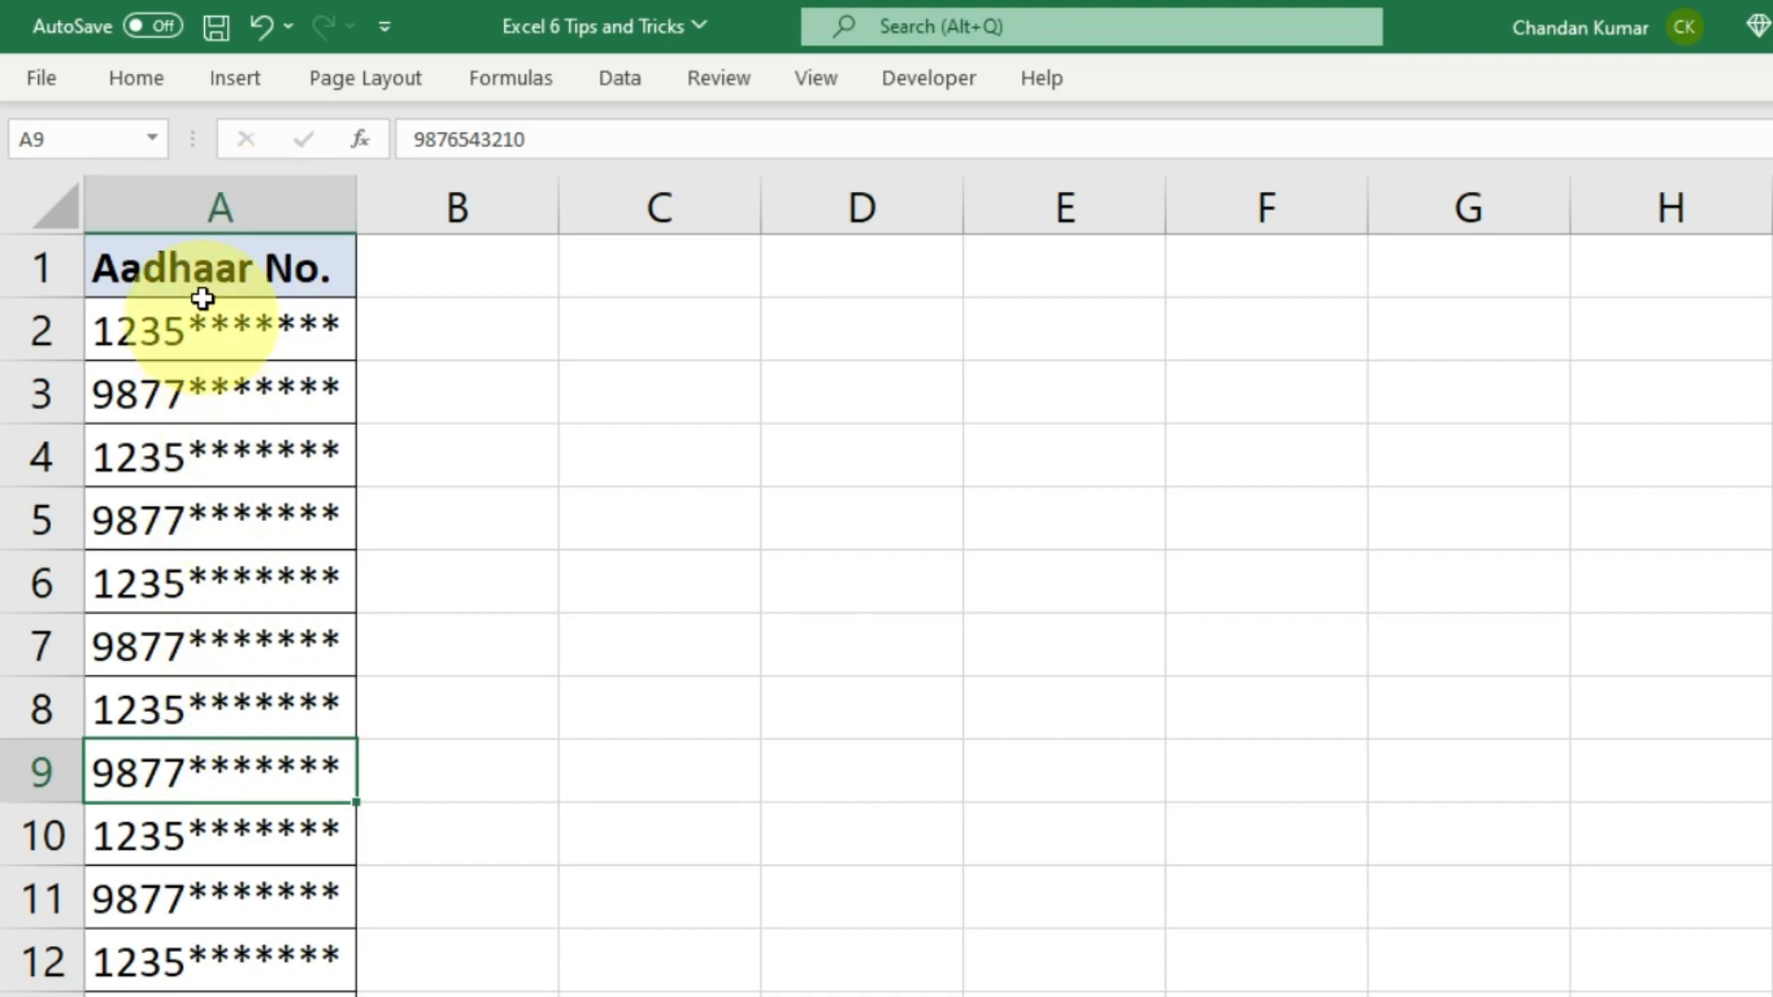
Step: Remove the mask by setting all of column A to the General number format, and check the restored numbers
left_click(220, 196)
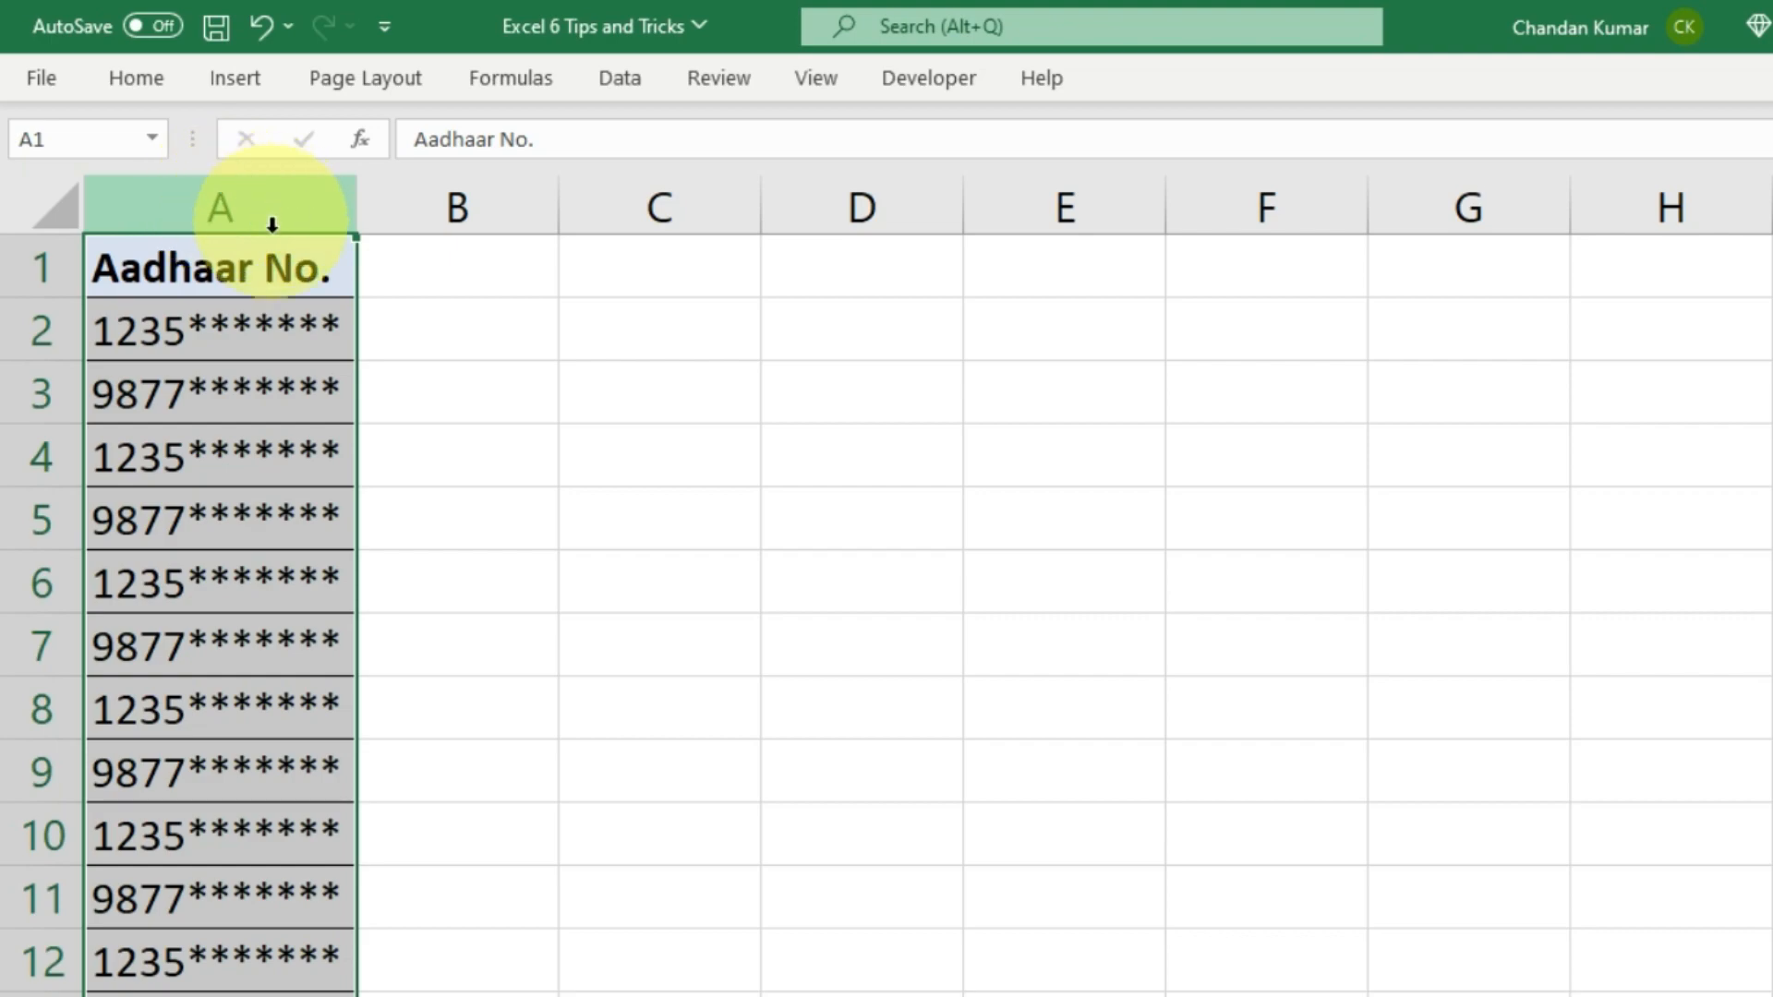
left_click(139, 79)
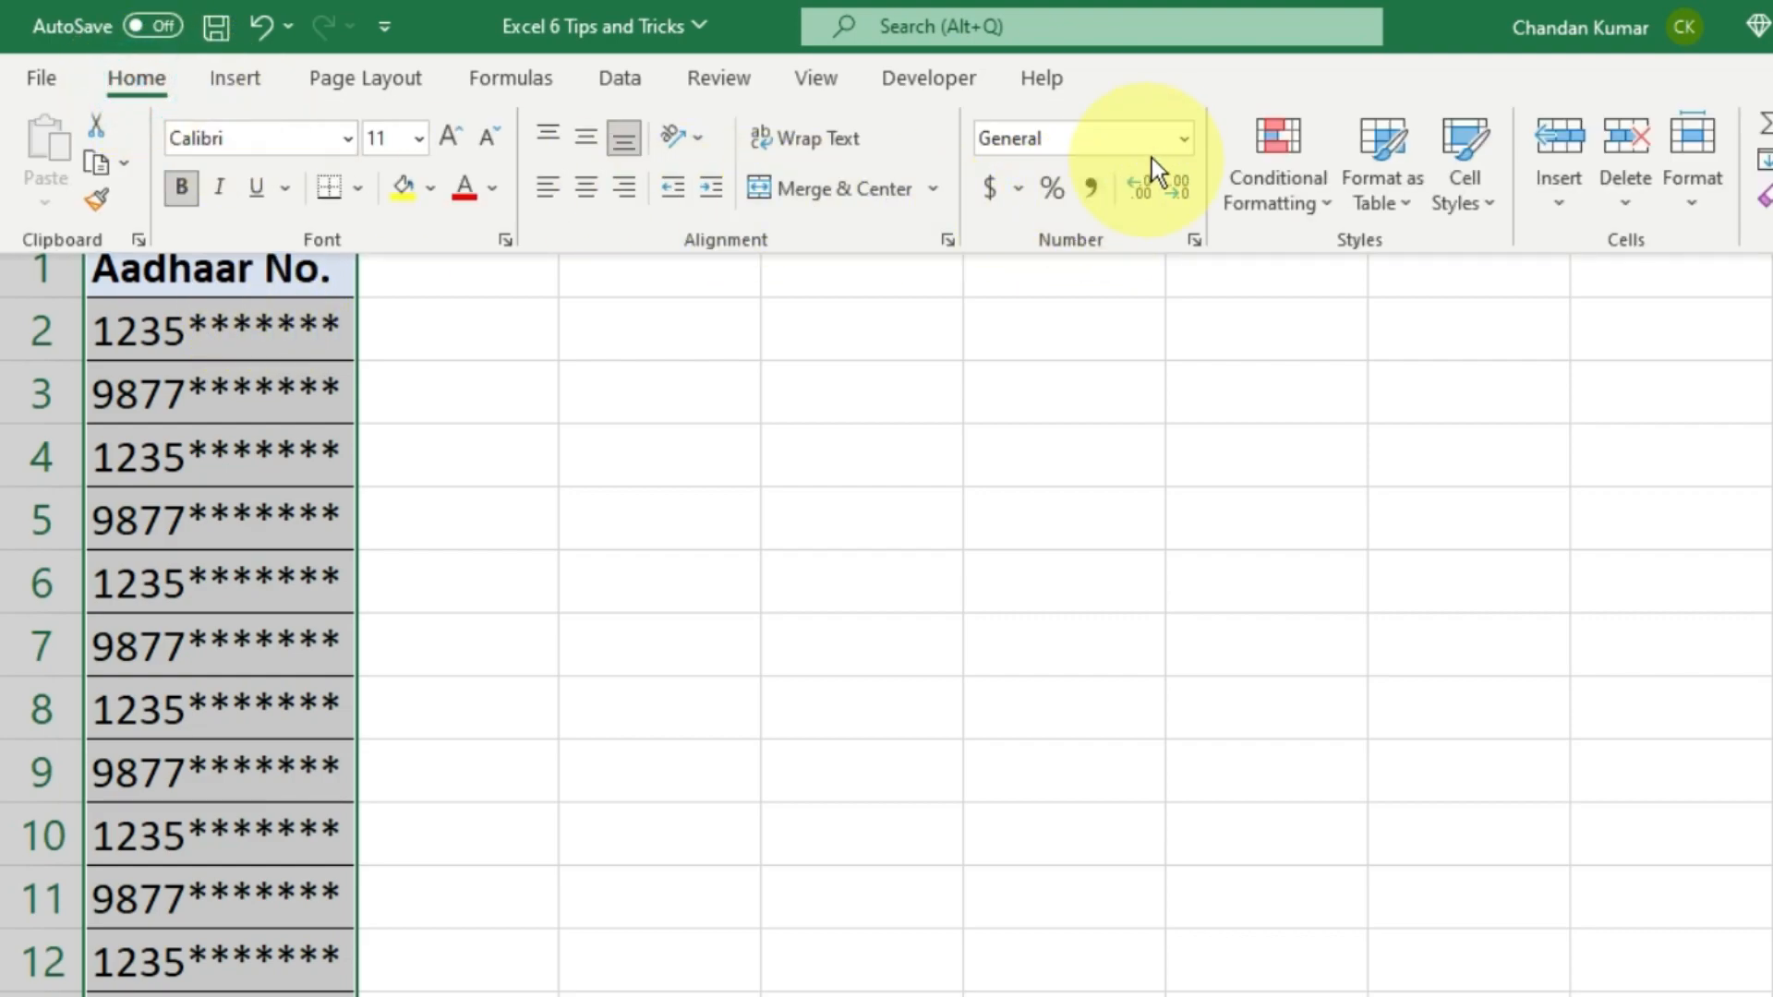
left_click(1184, 138)
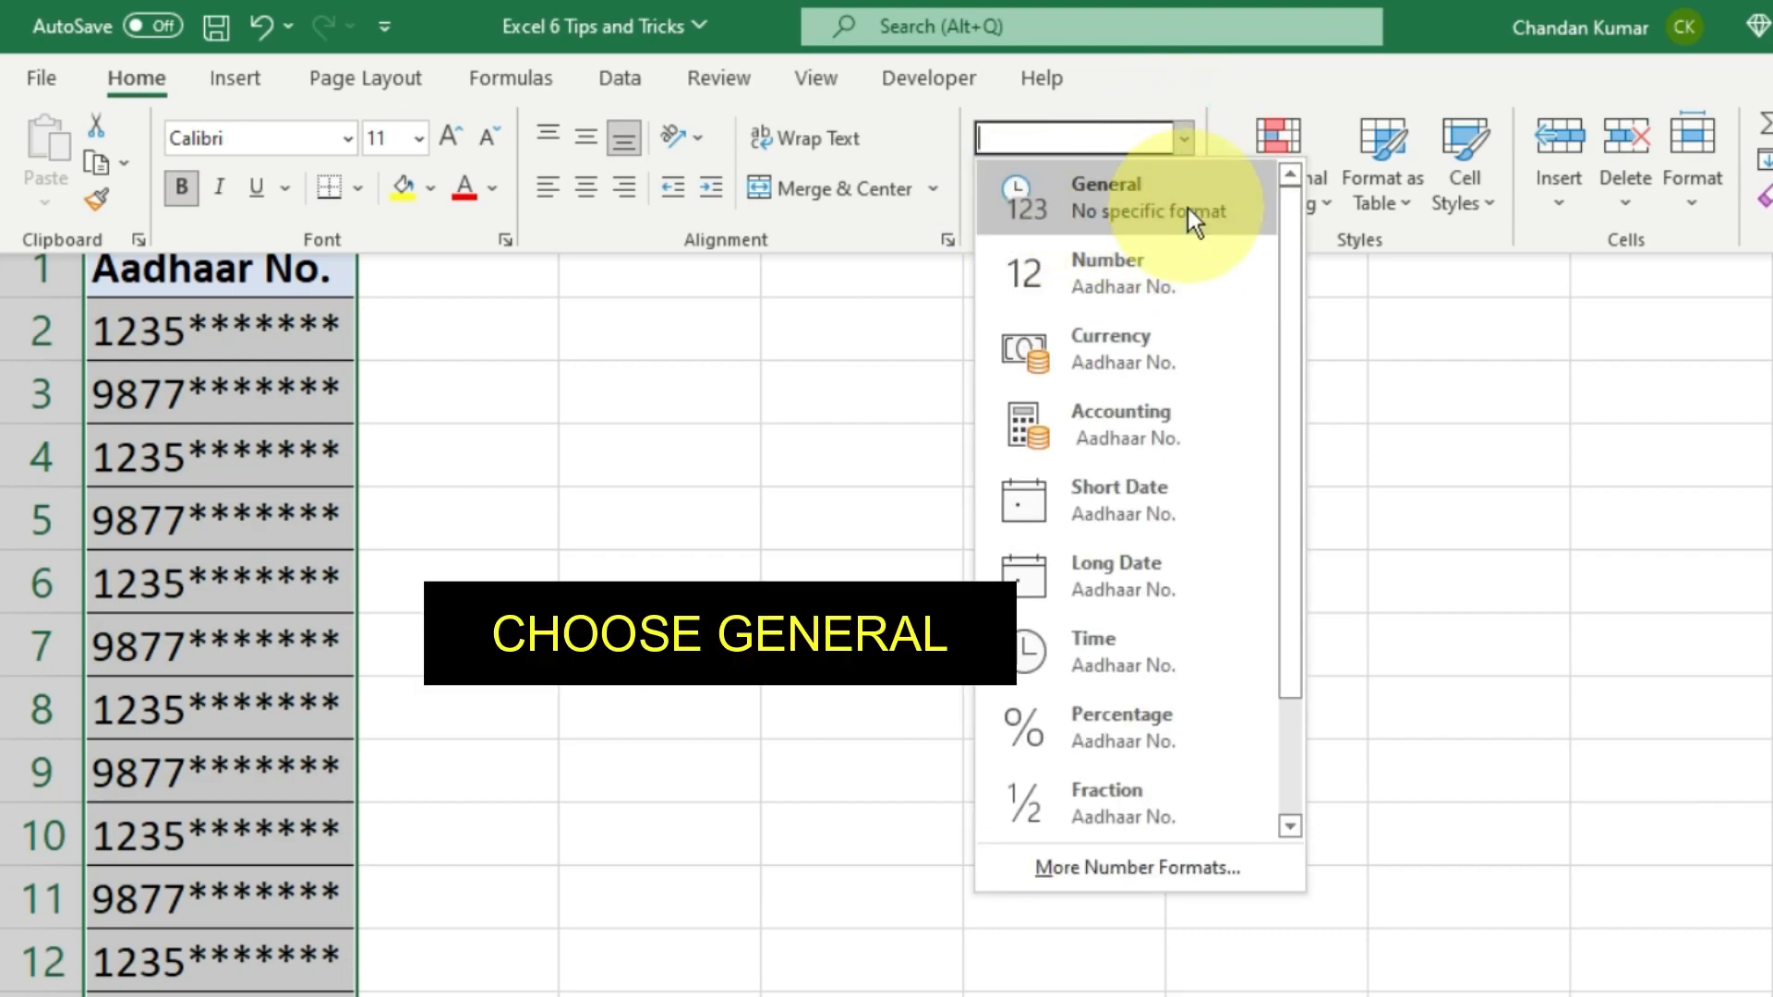
left_click(1155, 202)
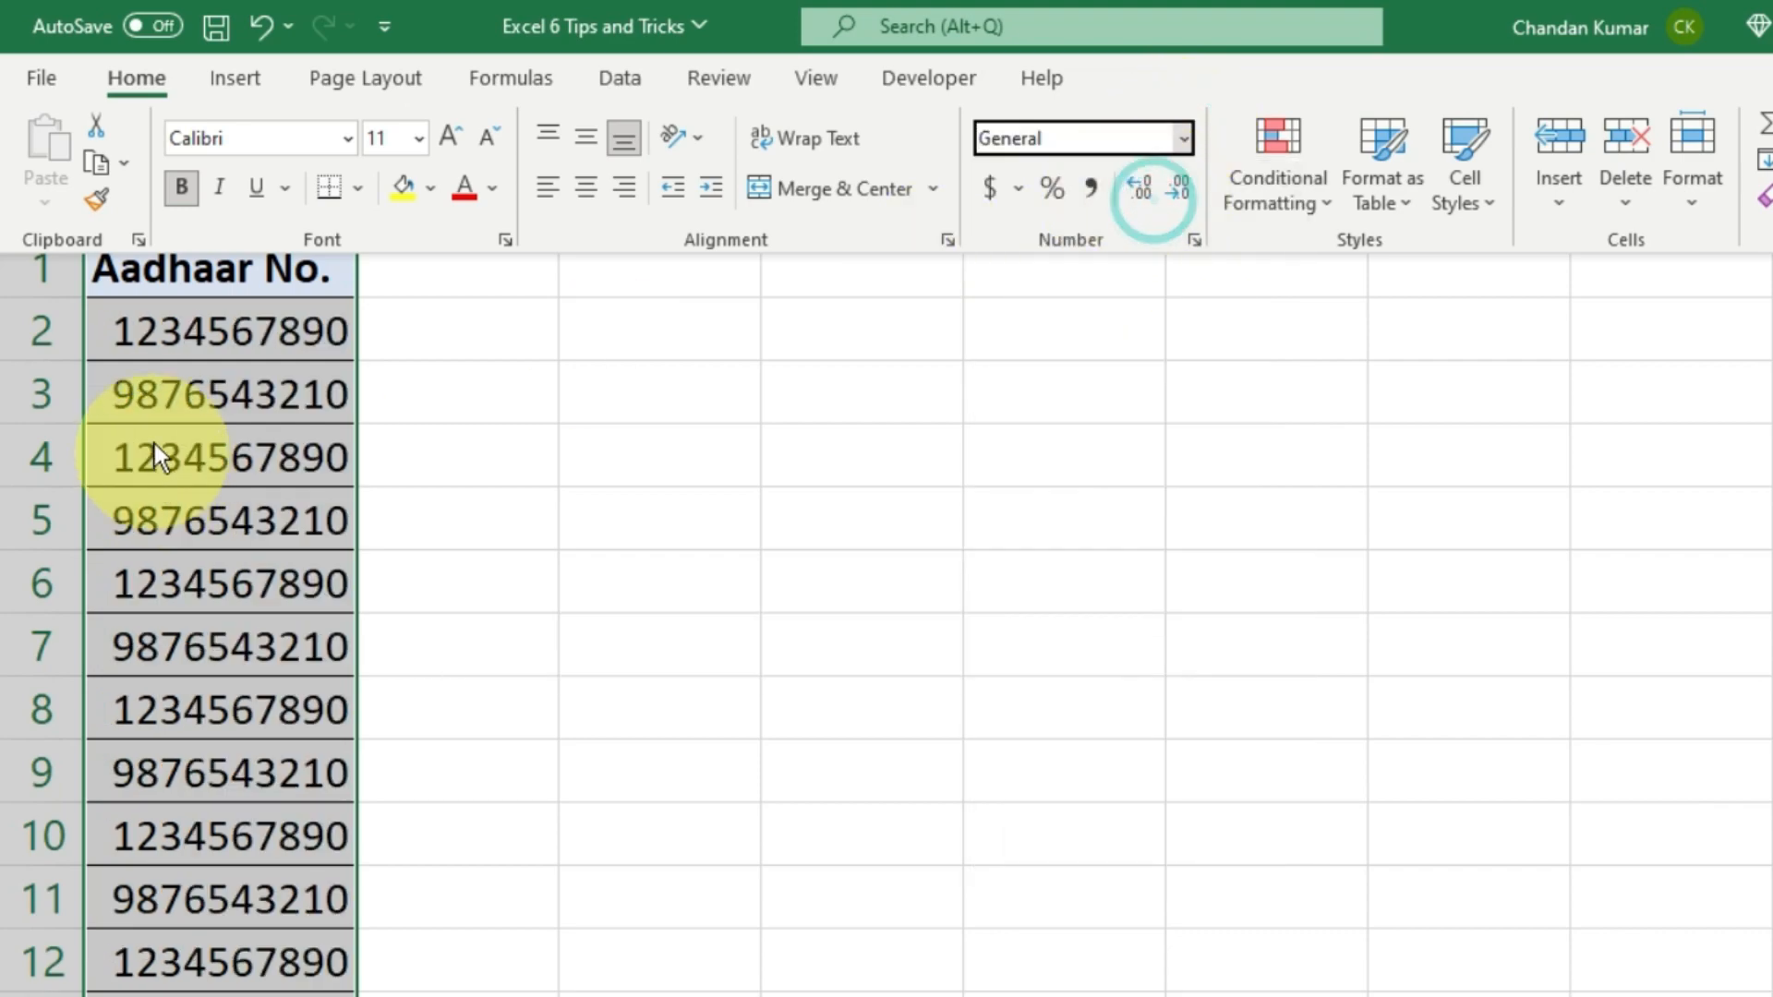
left_click(218, 392)
left_click(239, 199)
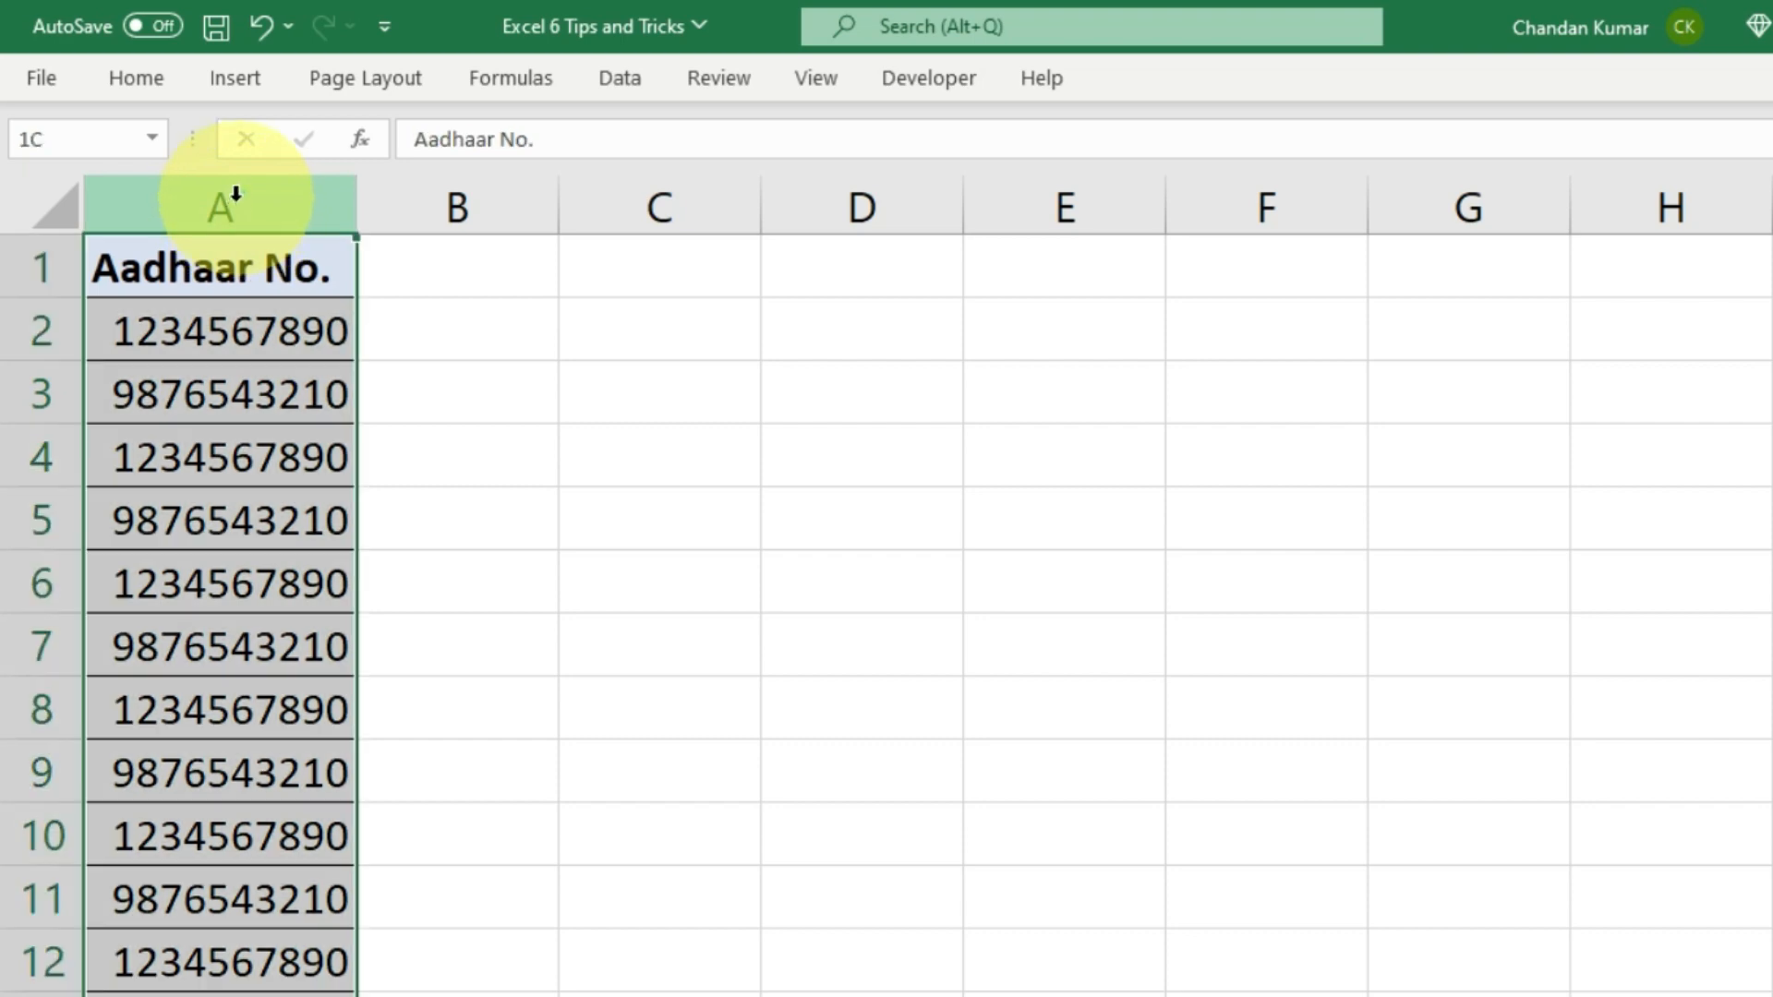
left_click(261, 462)
left_click(277, 591)
left_click(282, 709)
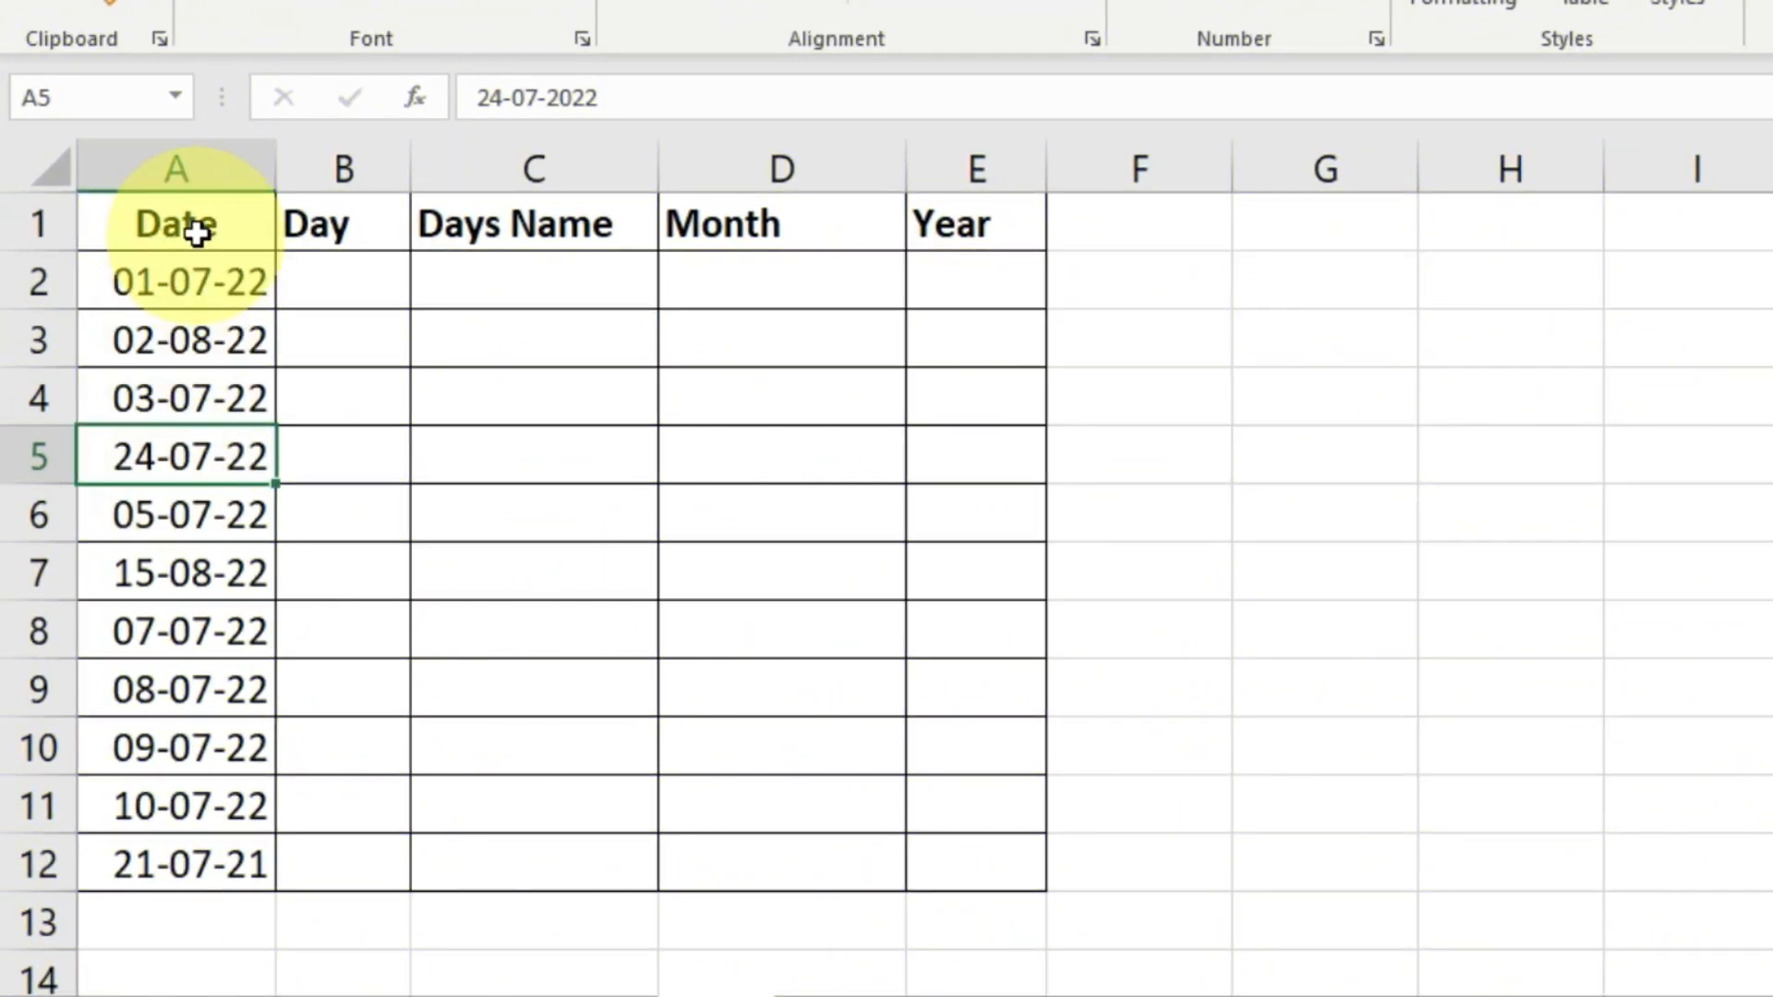
Step: Examine the Date column and the Day, Days Name, Month and Year headers of the date table
left_click_drag(175, 224, 185, 859)
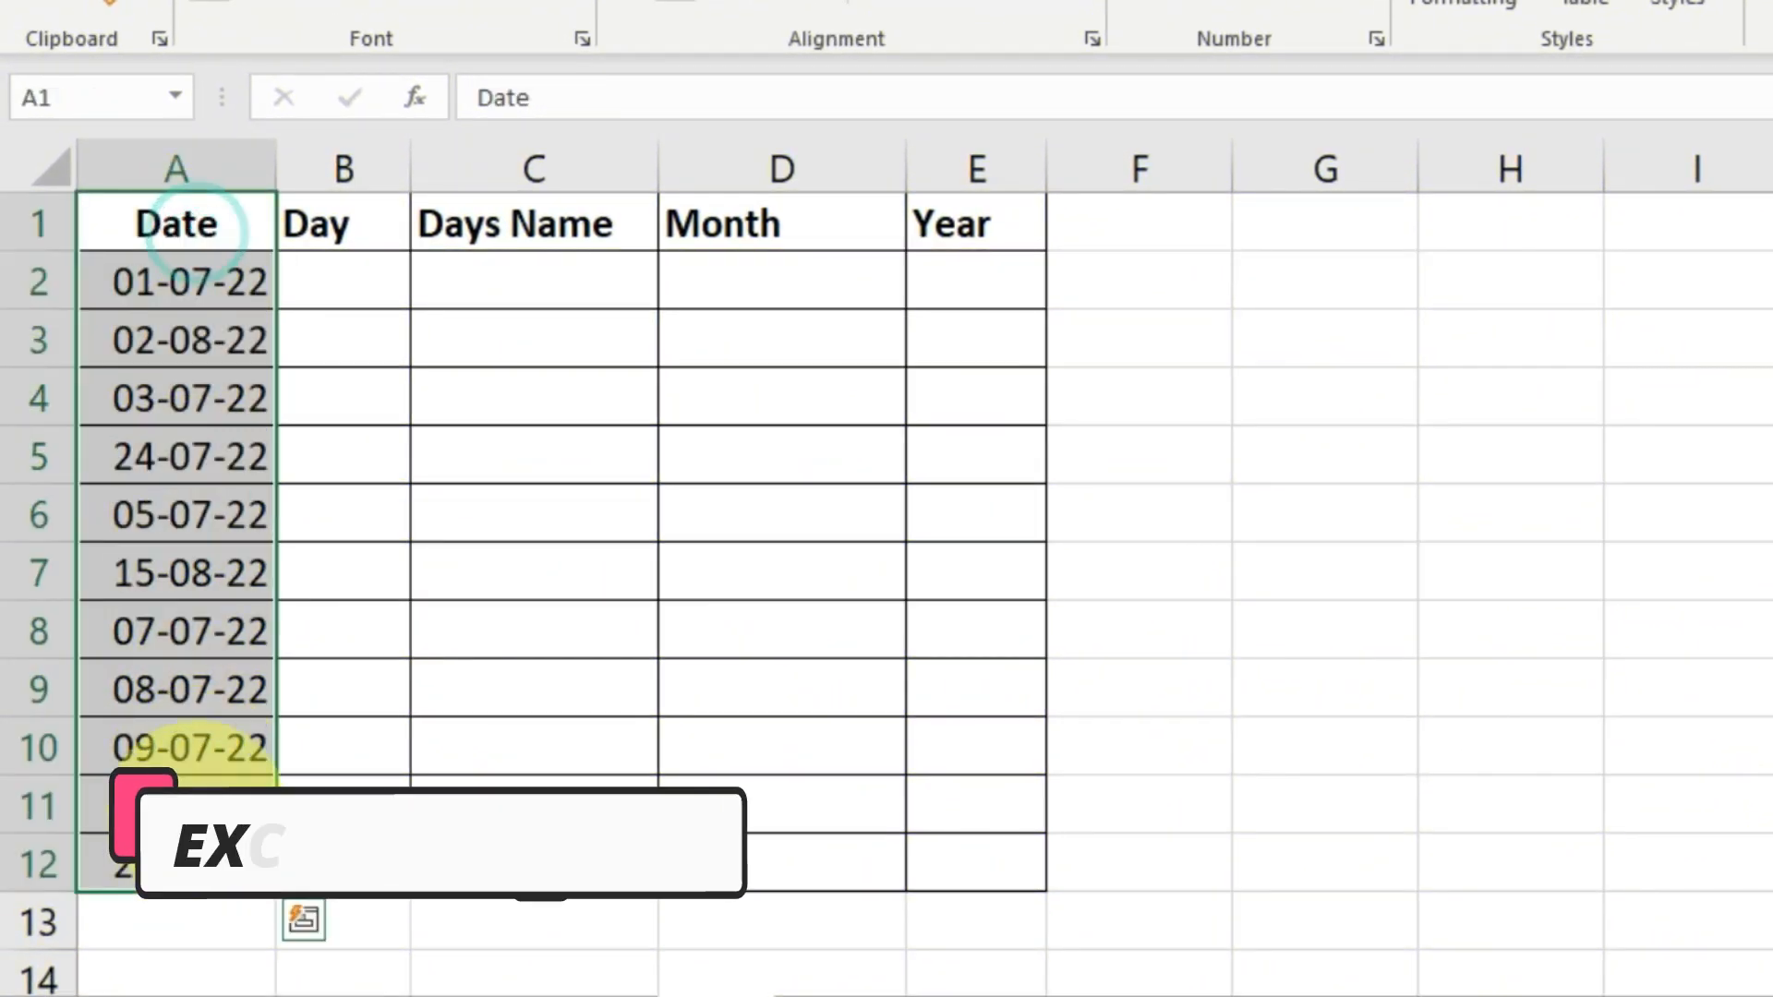
left_click(199, 649)
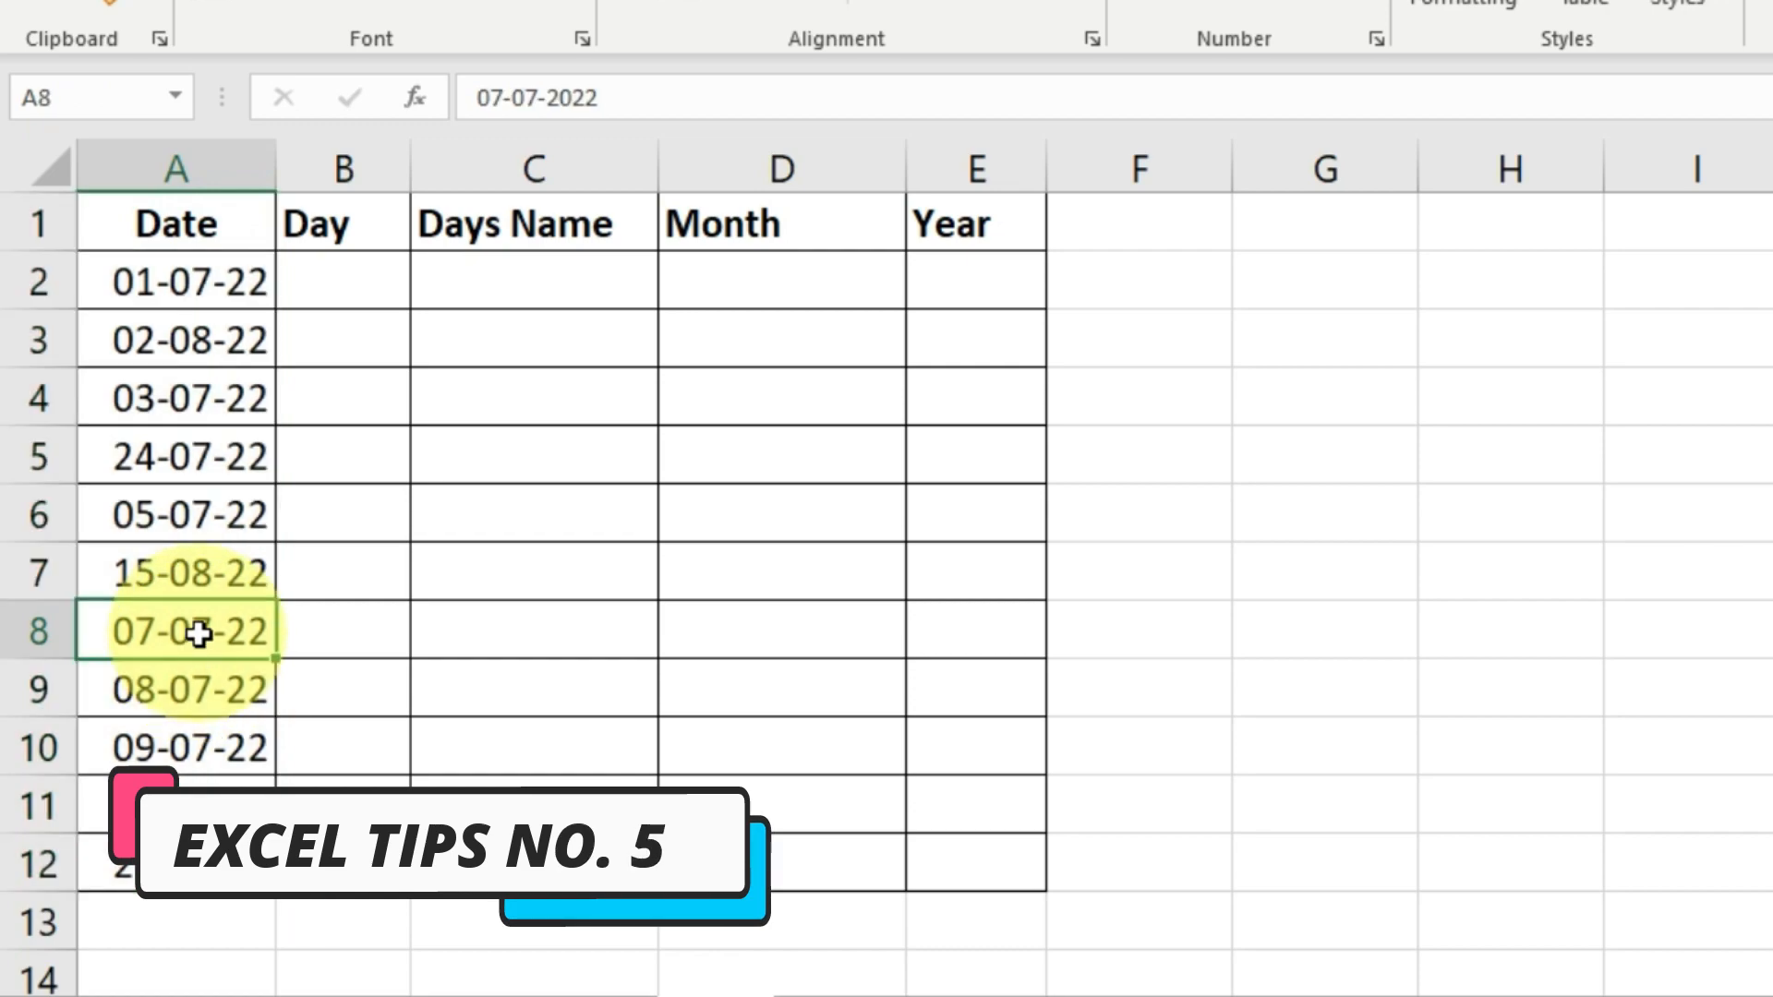
left_click(348, 229)
left_click(572, 224)
left_click(778, 219)
left_click(948, 222)
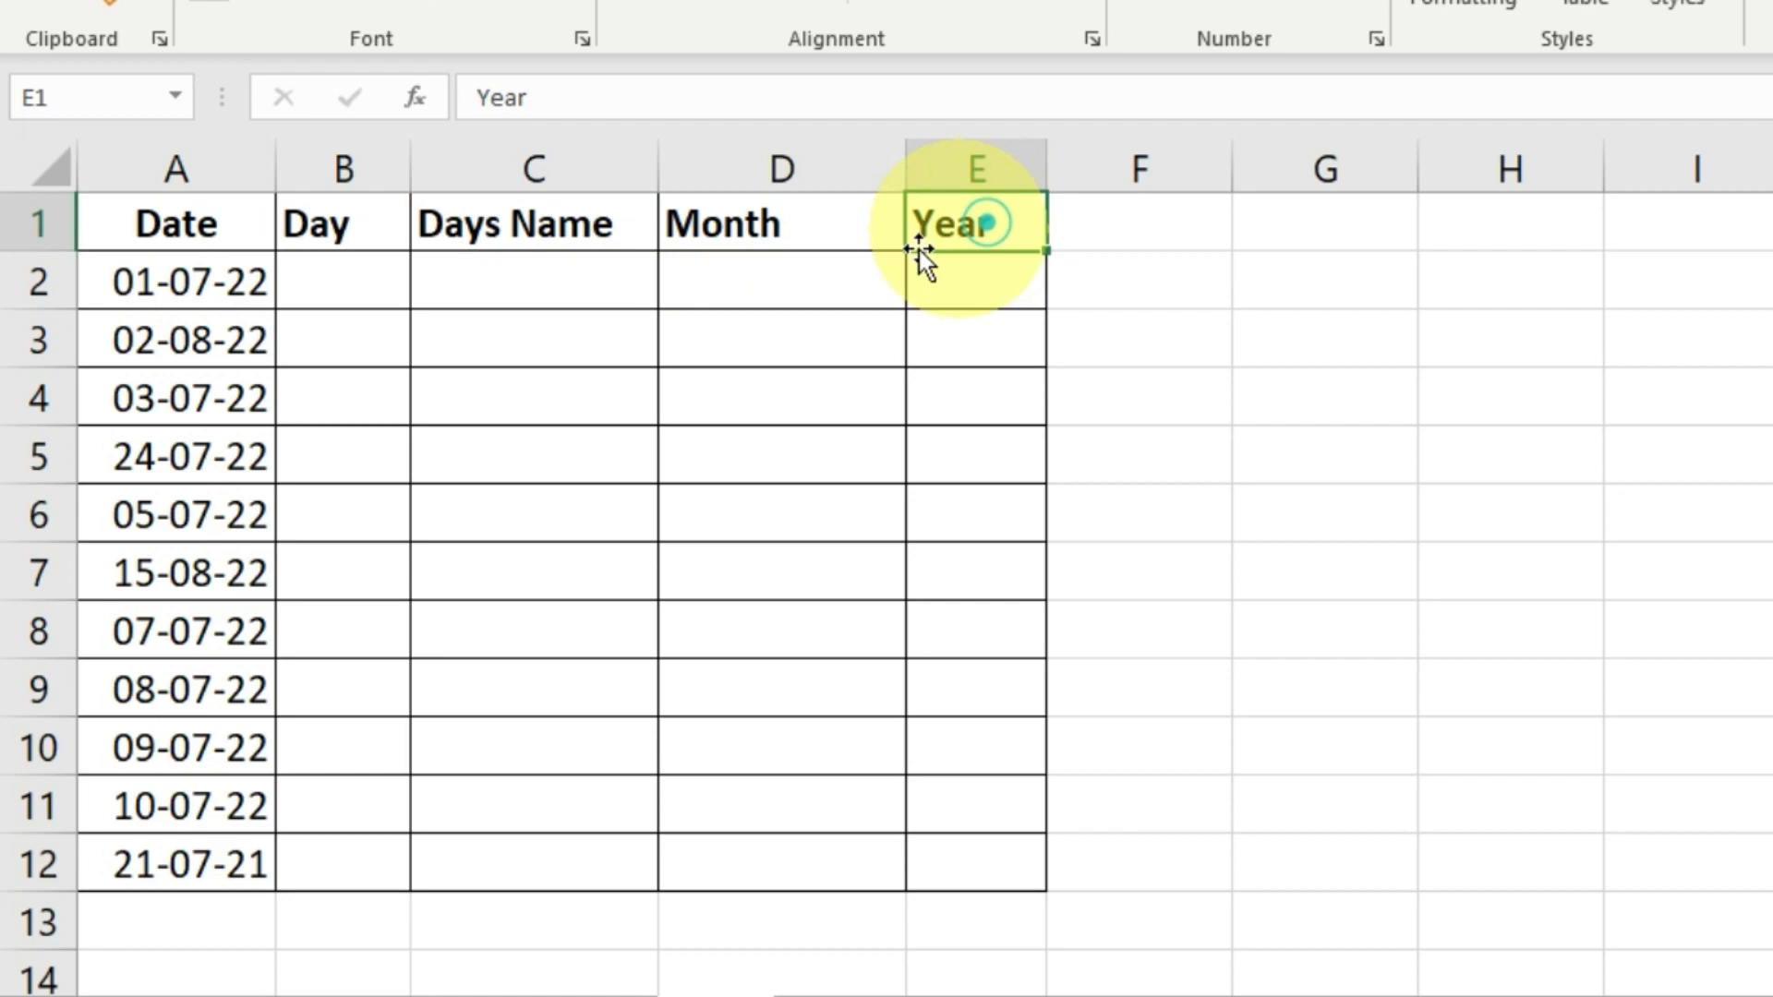
Step: Enter the formula =TEXT($A2,"d") in B2, with column A locked in the reference
left_click(342, 293)
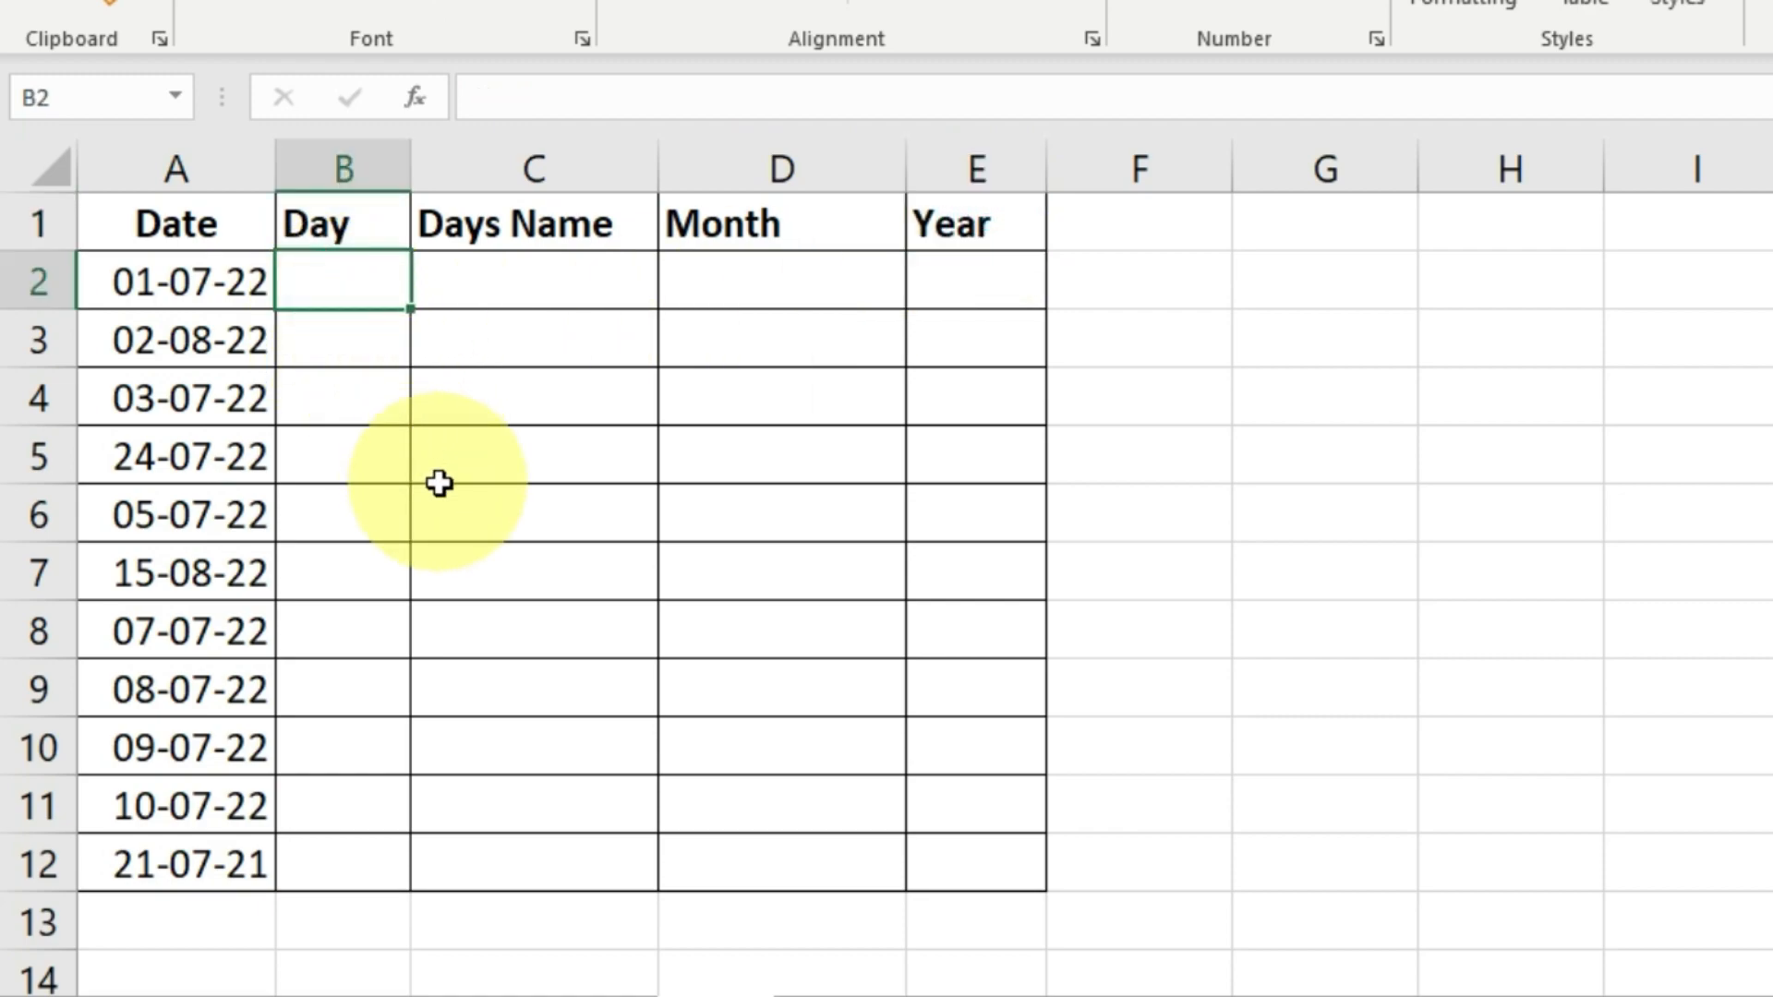
left_click(332, 290)
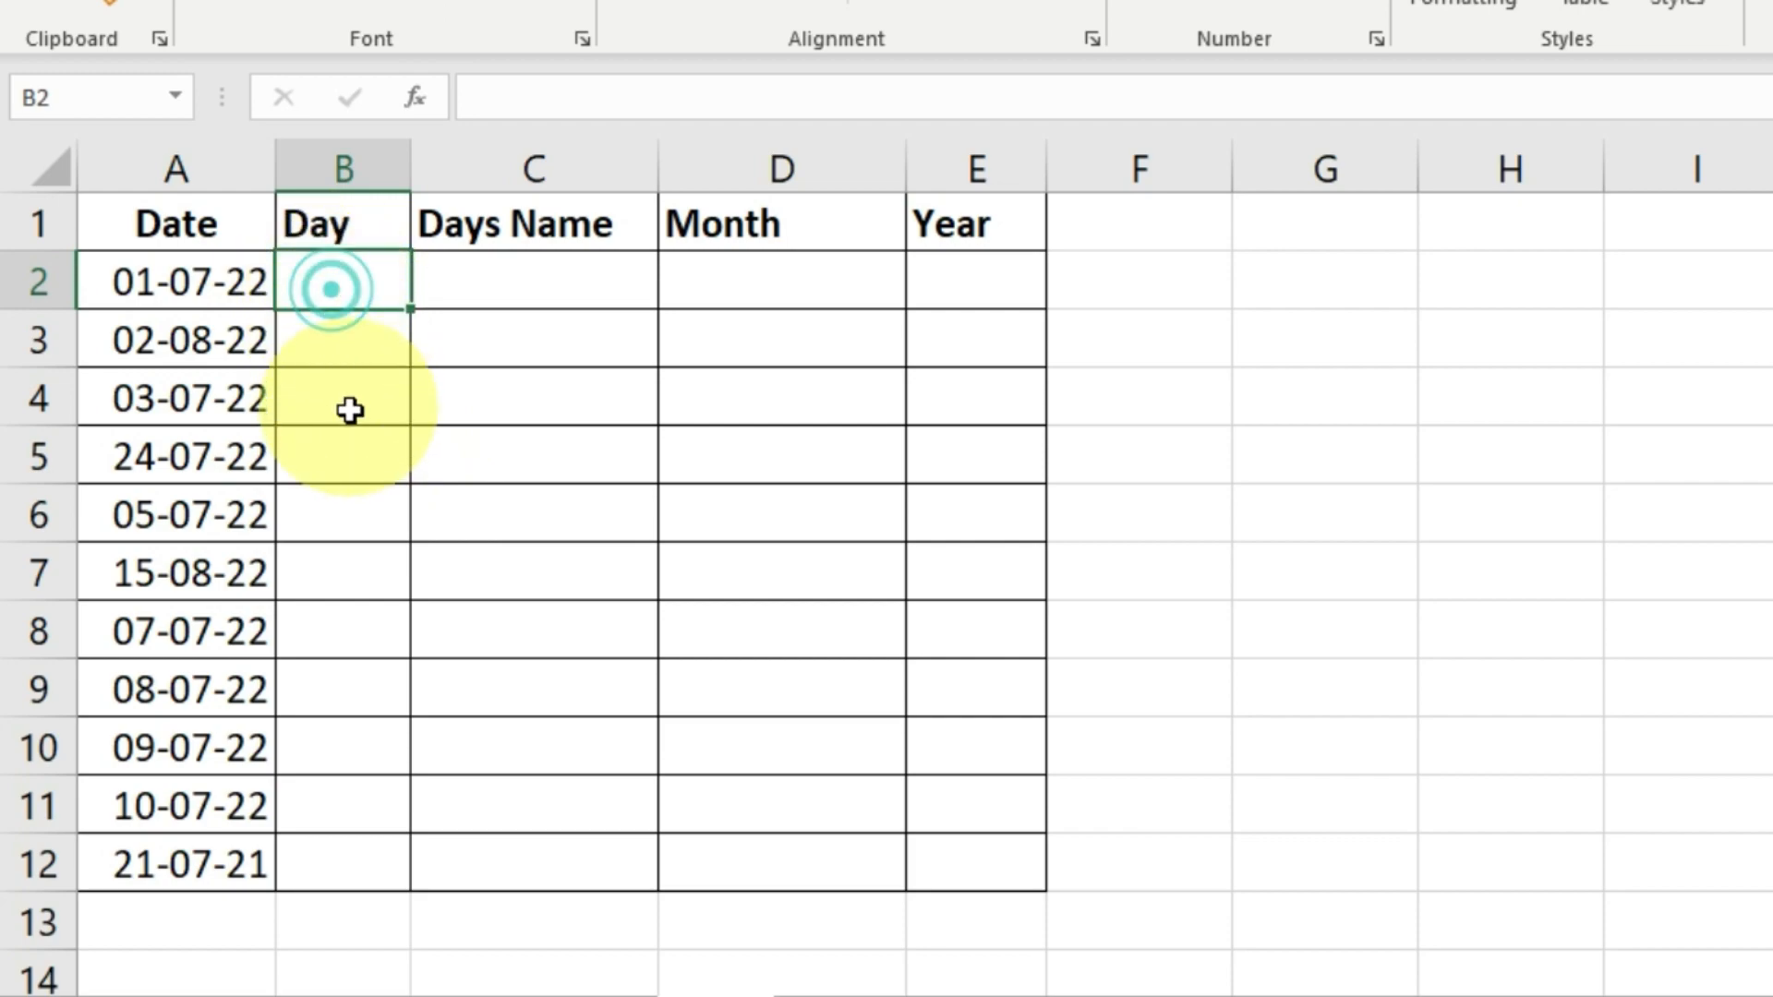
type("=")
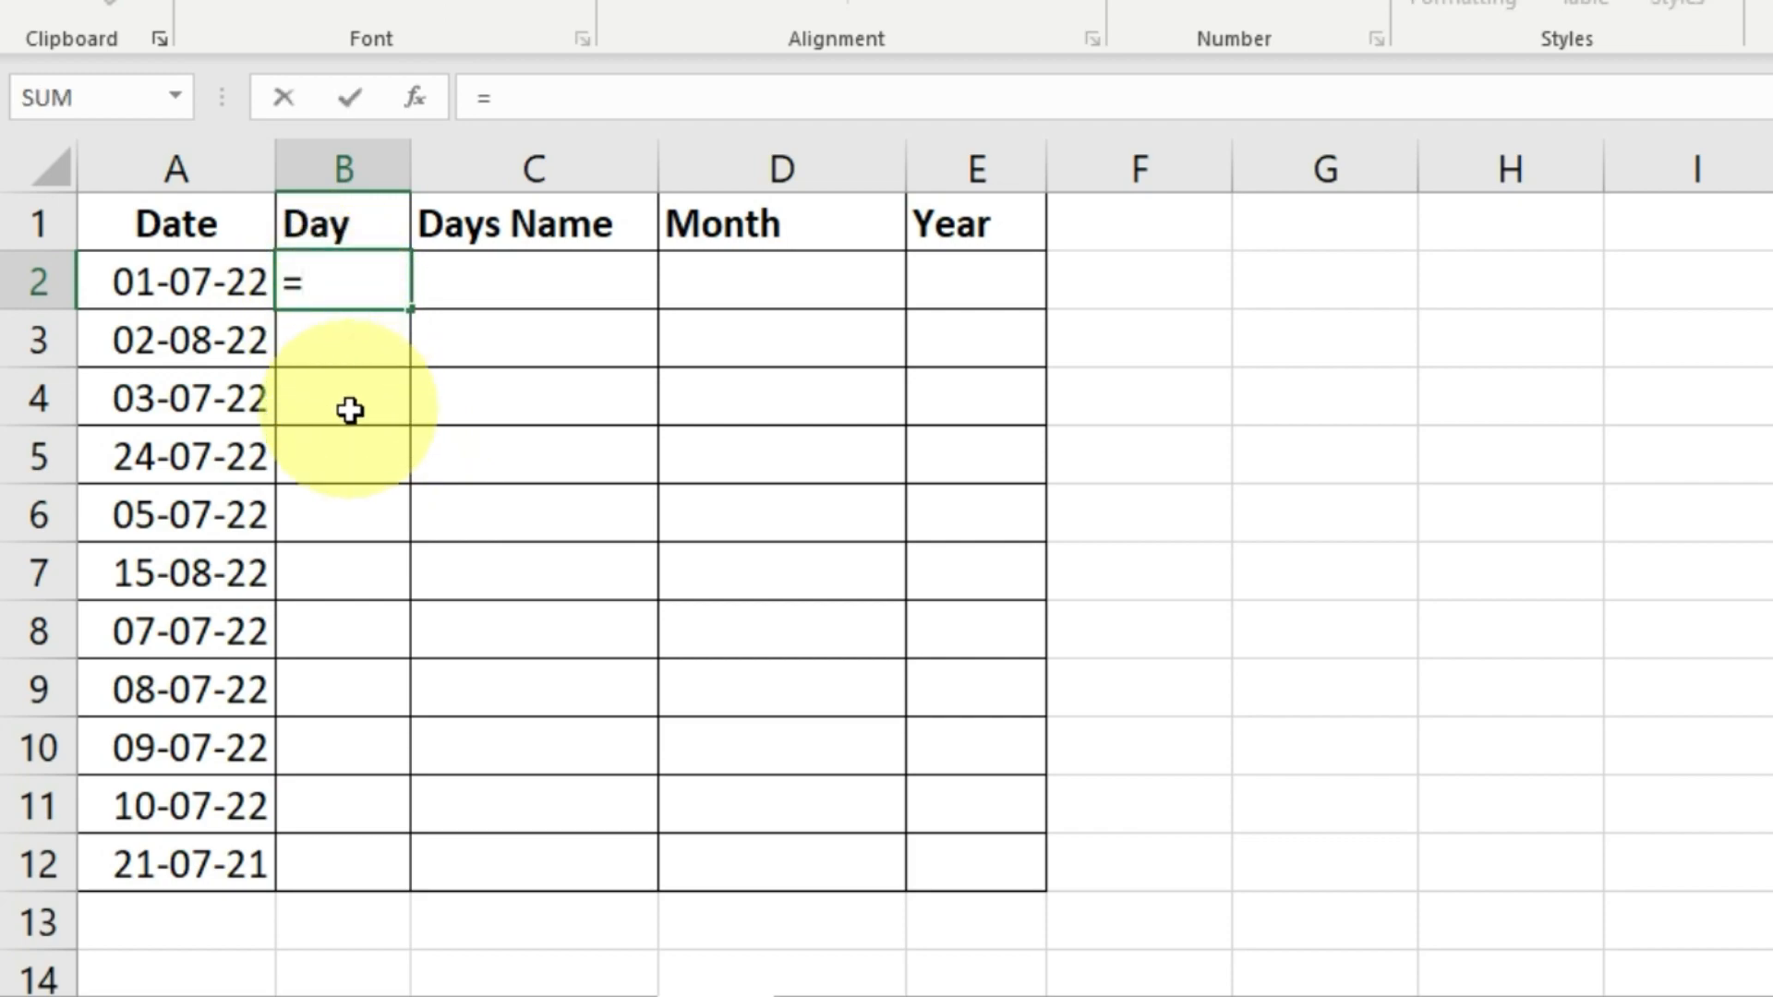
type("text")
type("(")
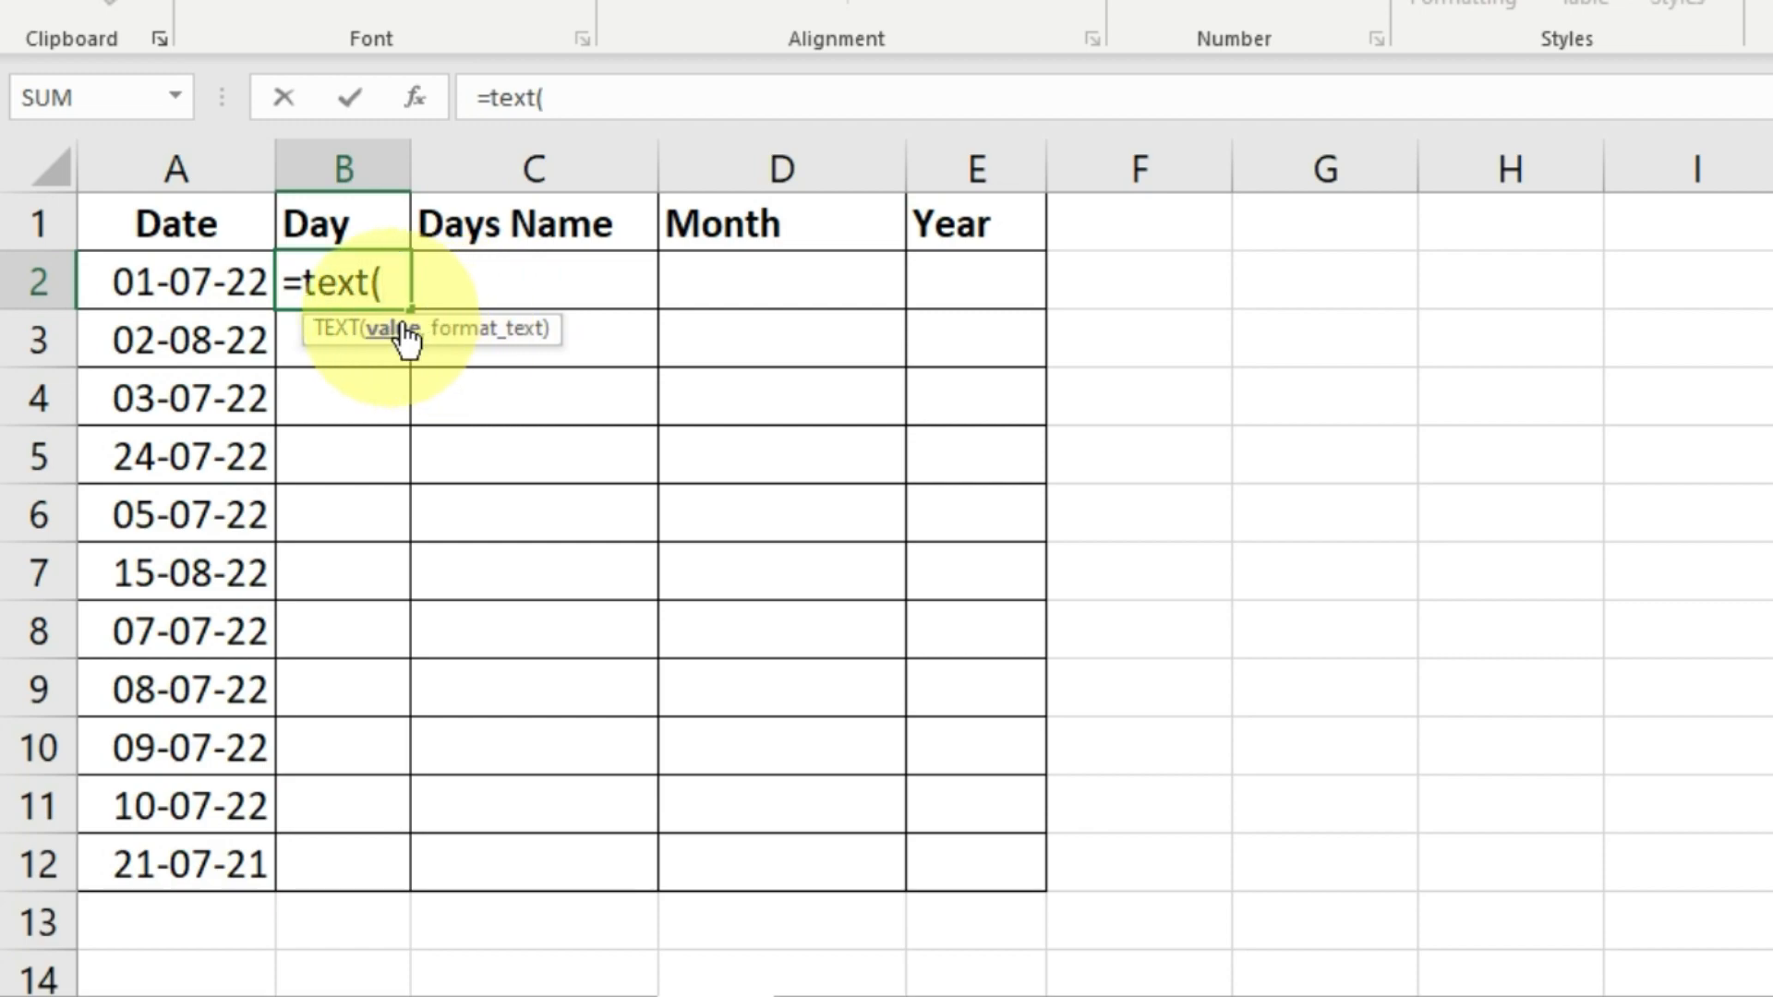
left_click(147, 282)
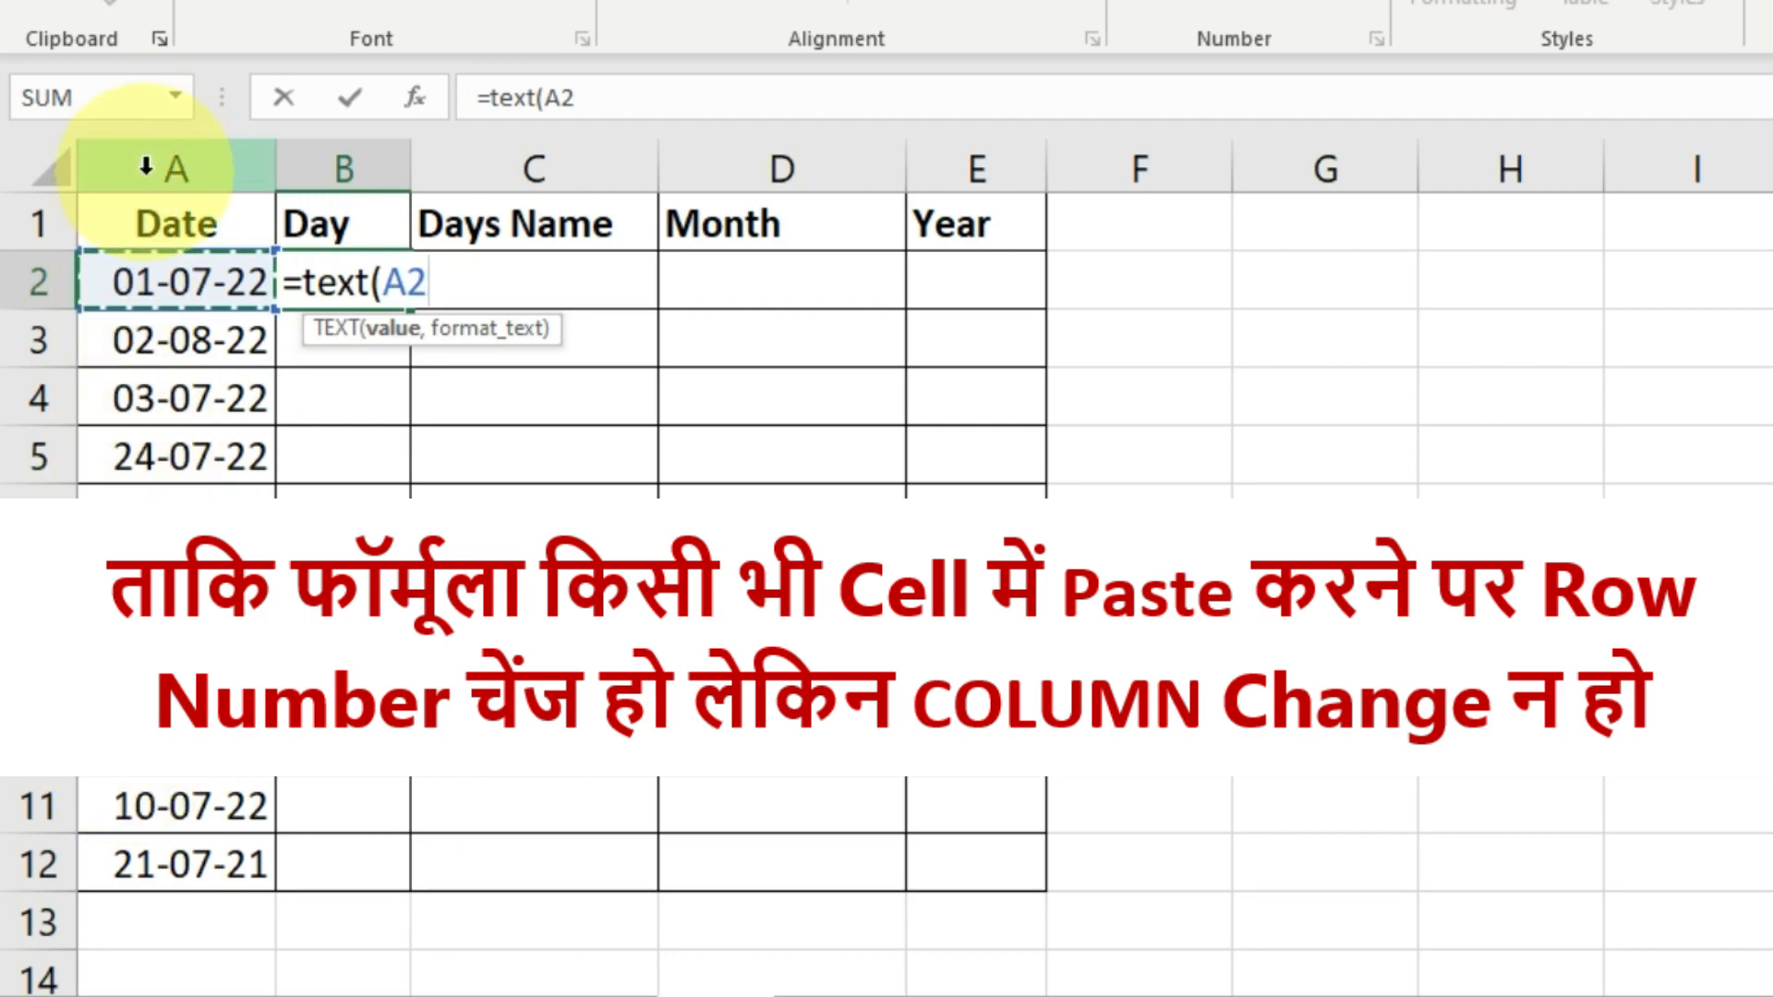
left_click(394, 277)
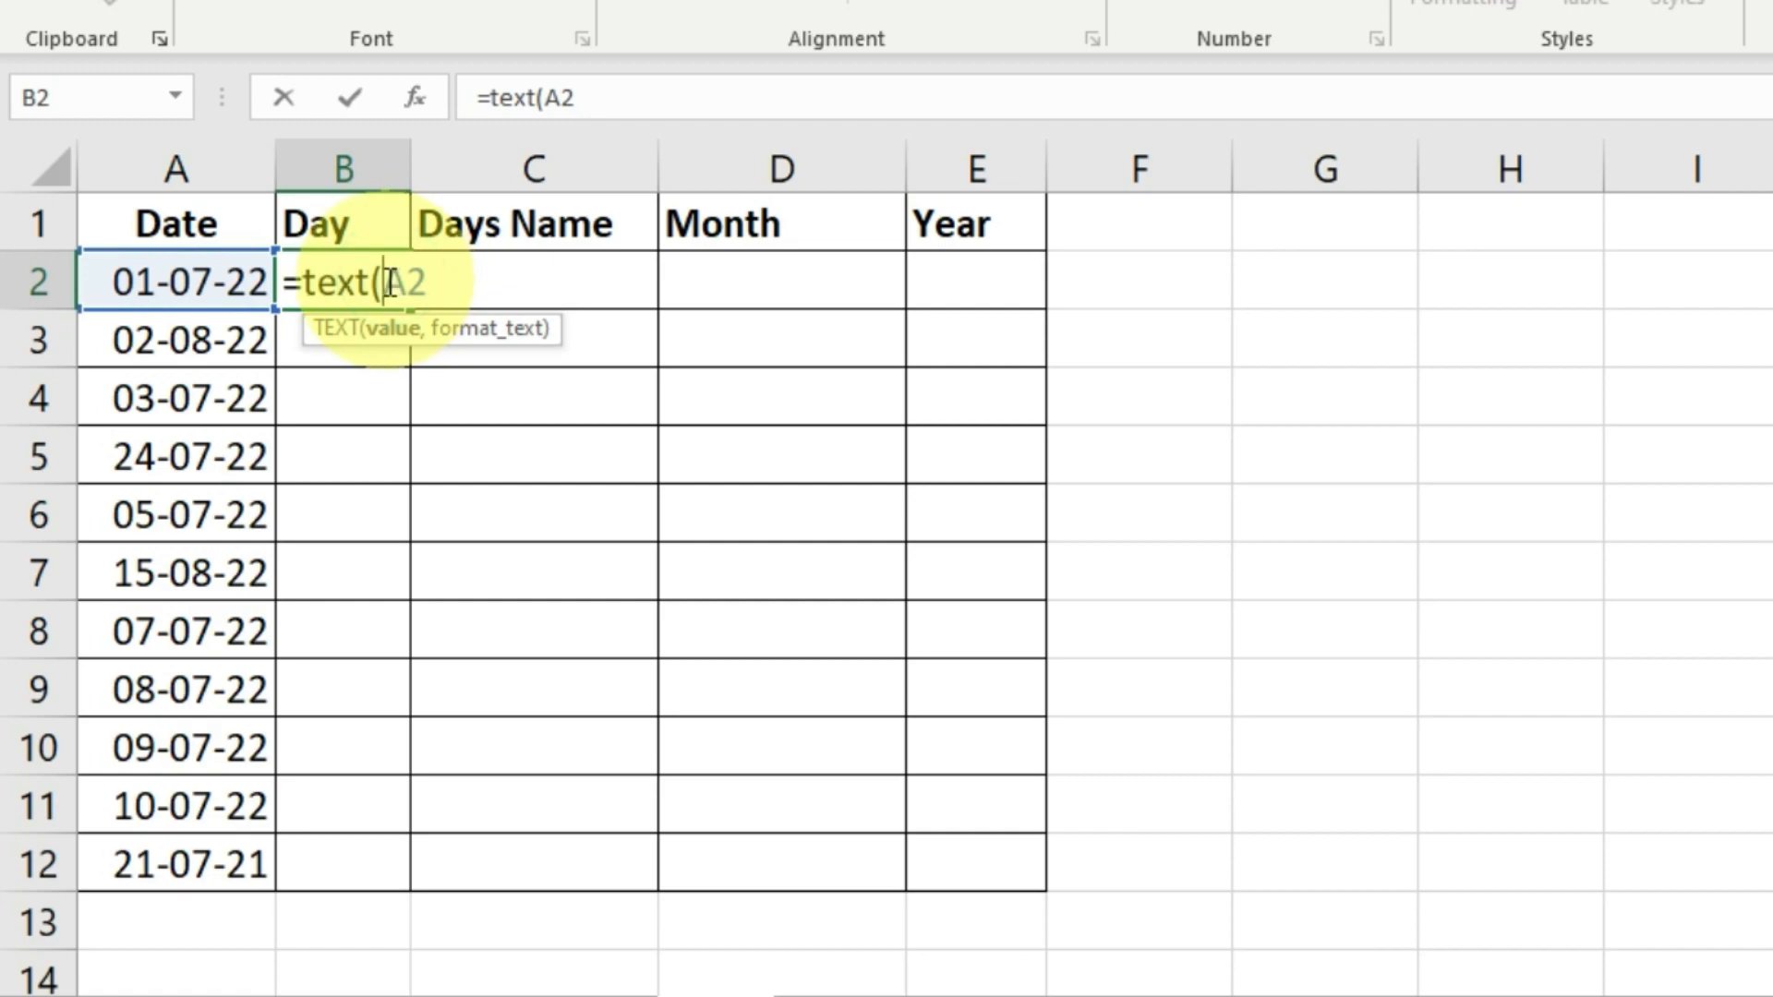
type("$")
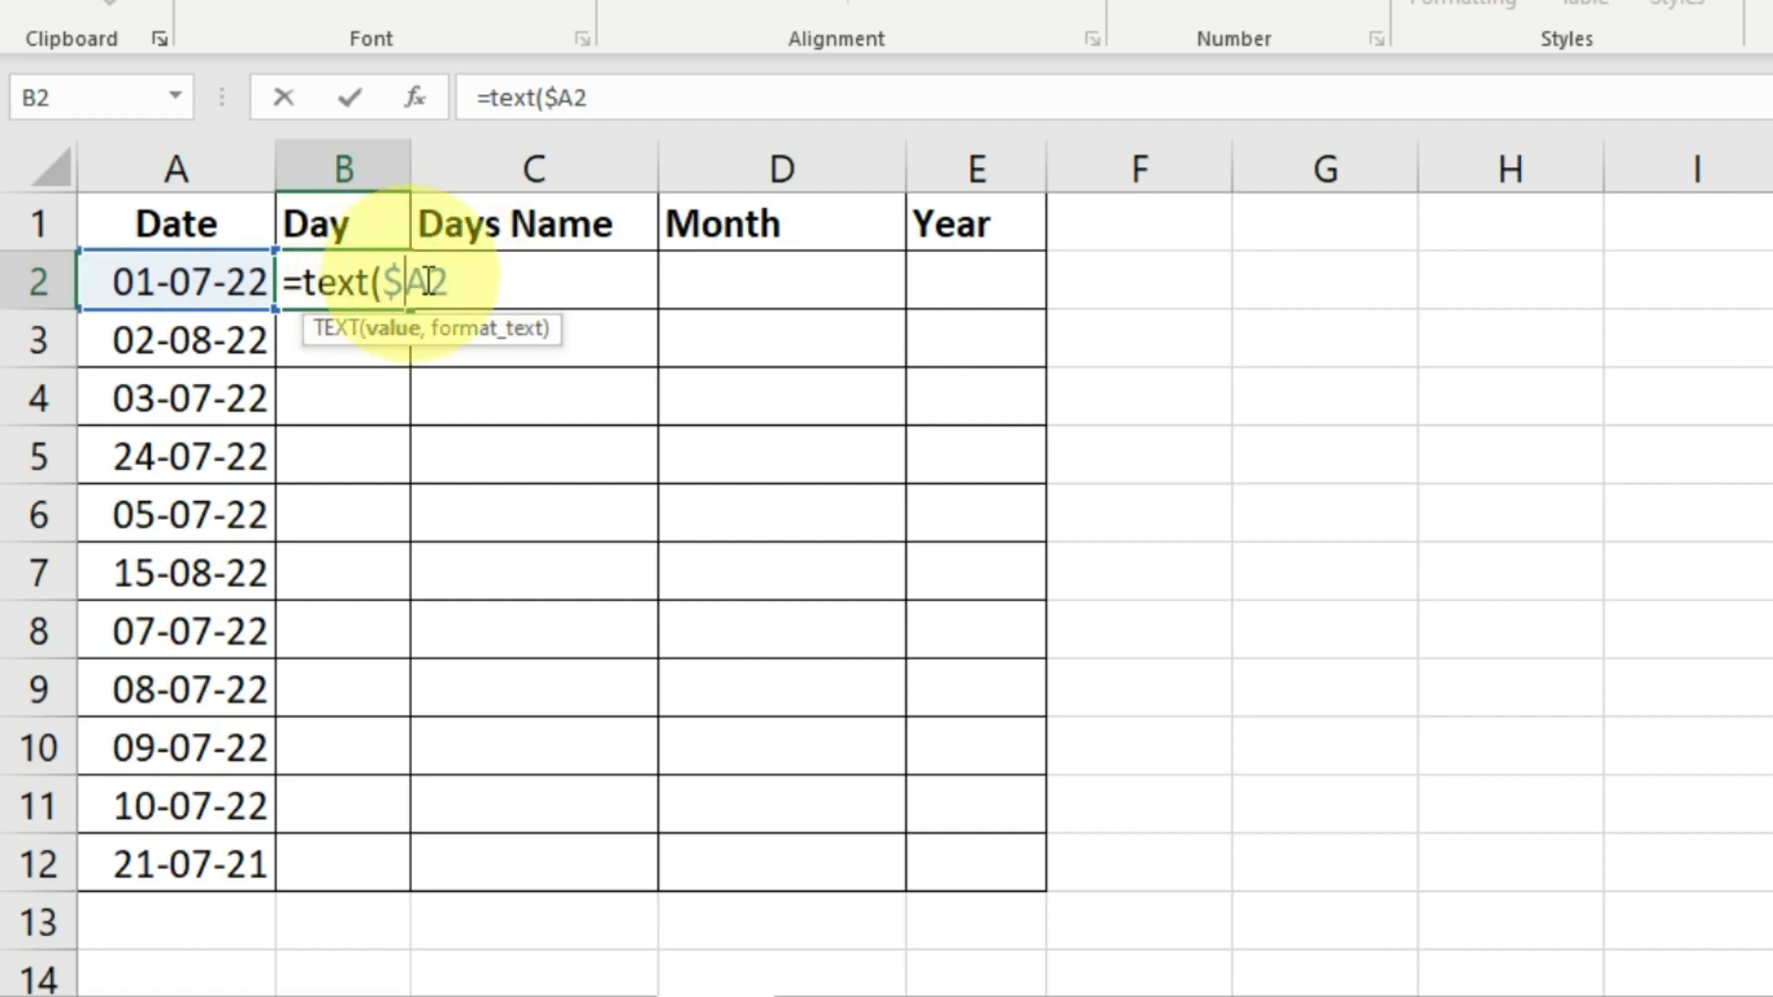
left_click(464, 281)
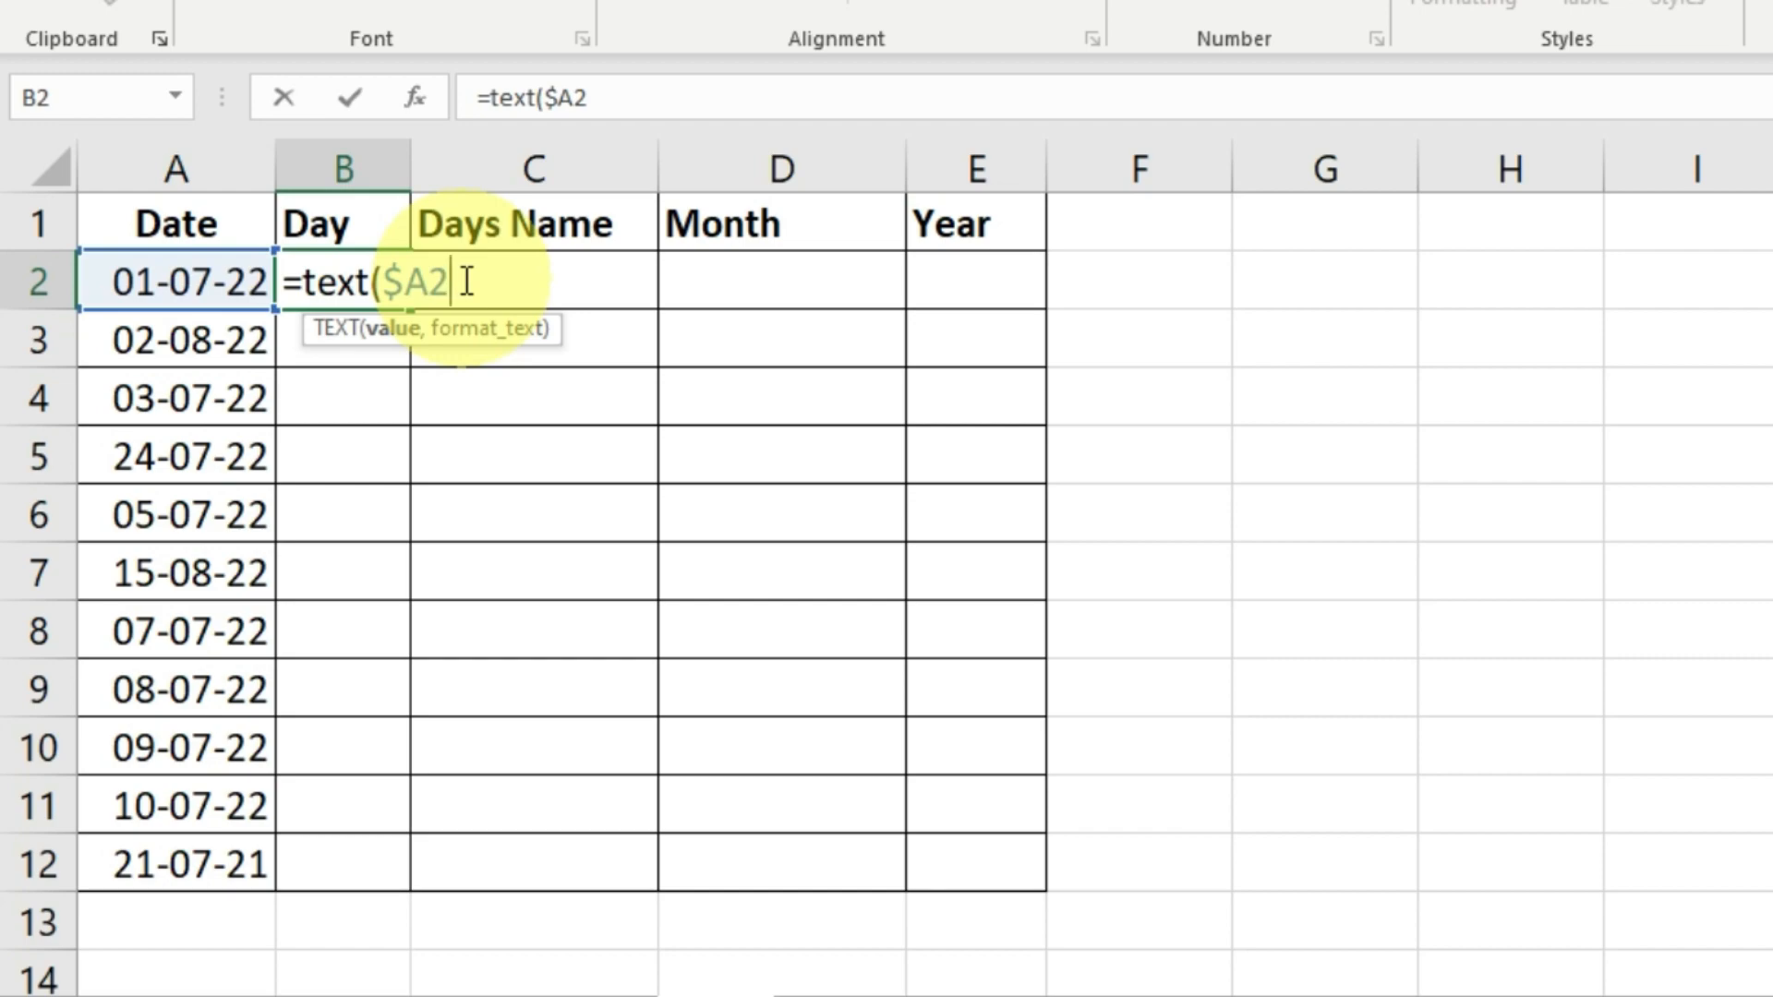
type(",")
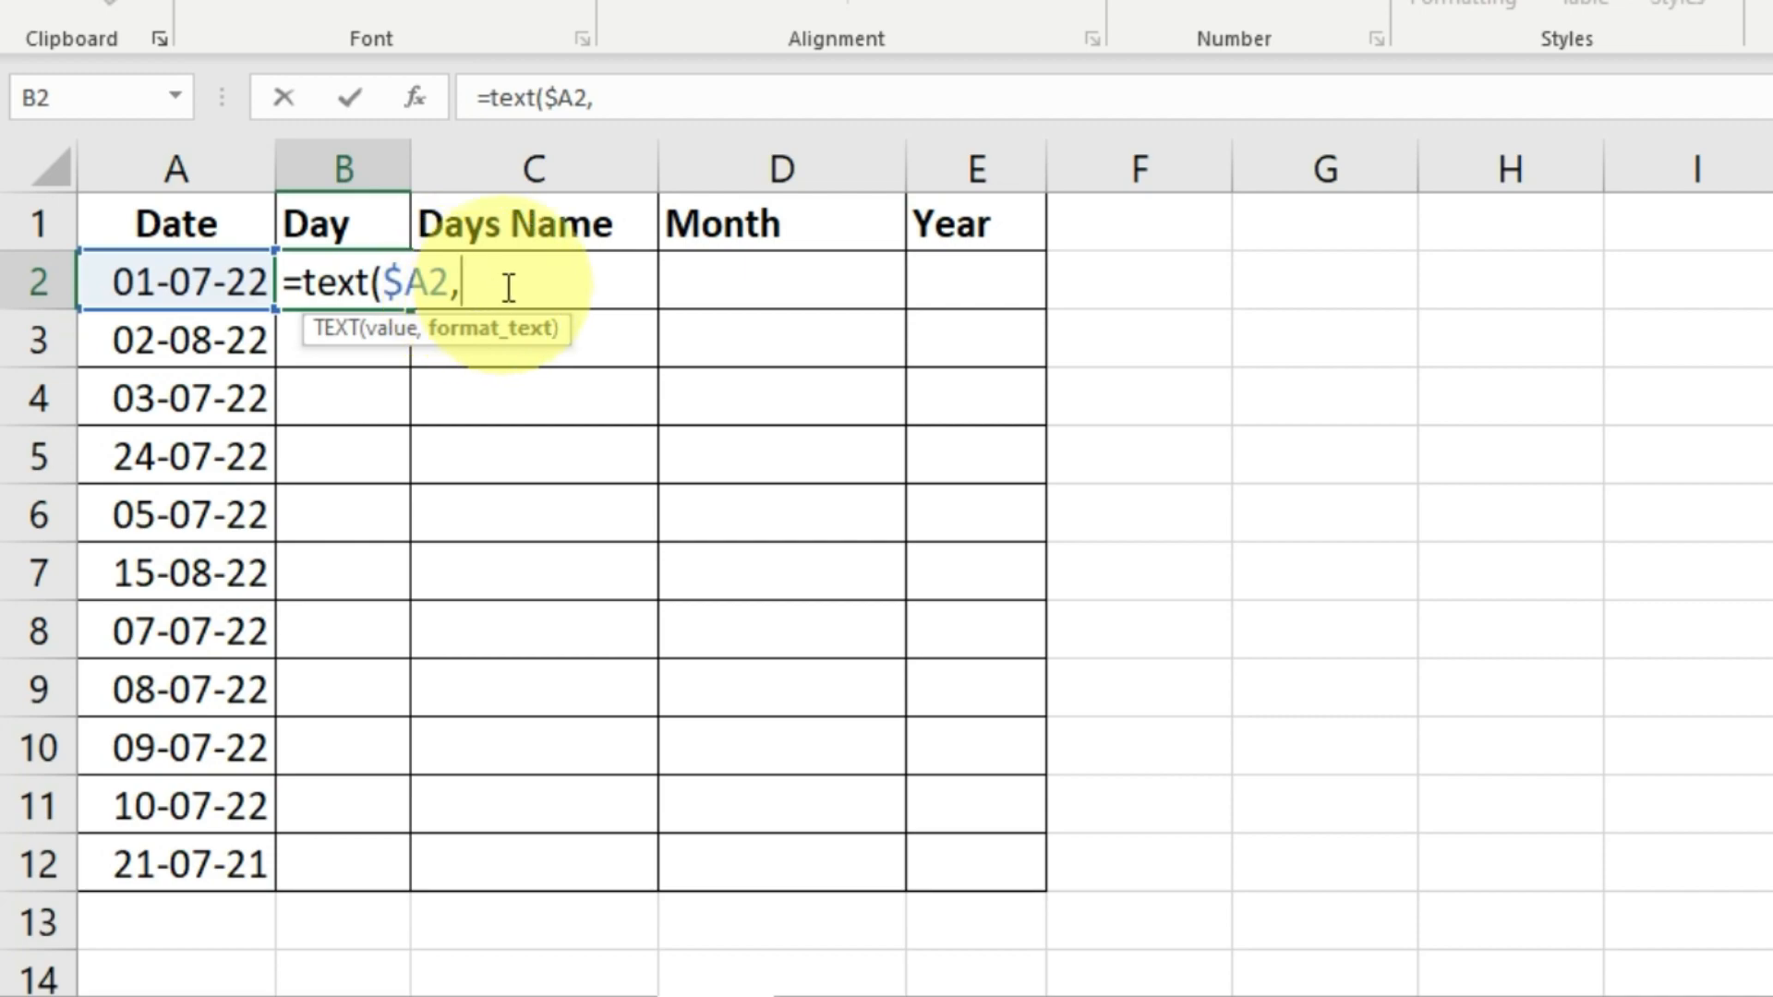
type("\"d")
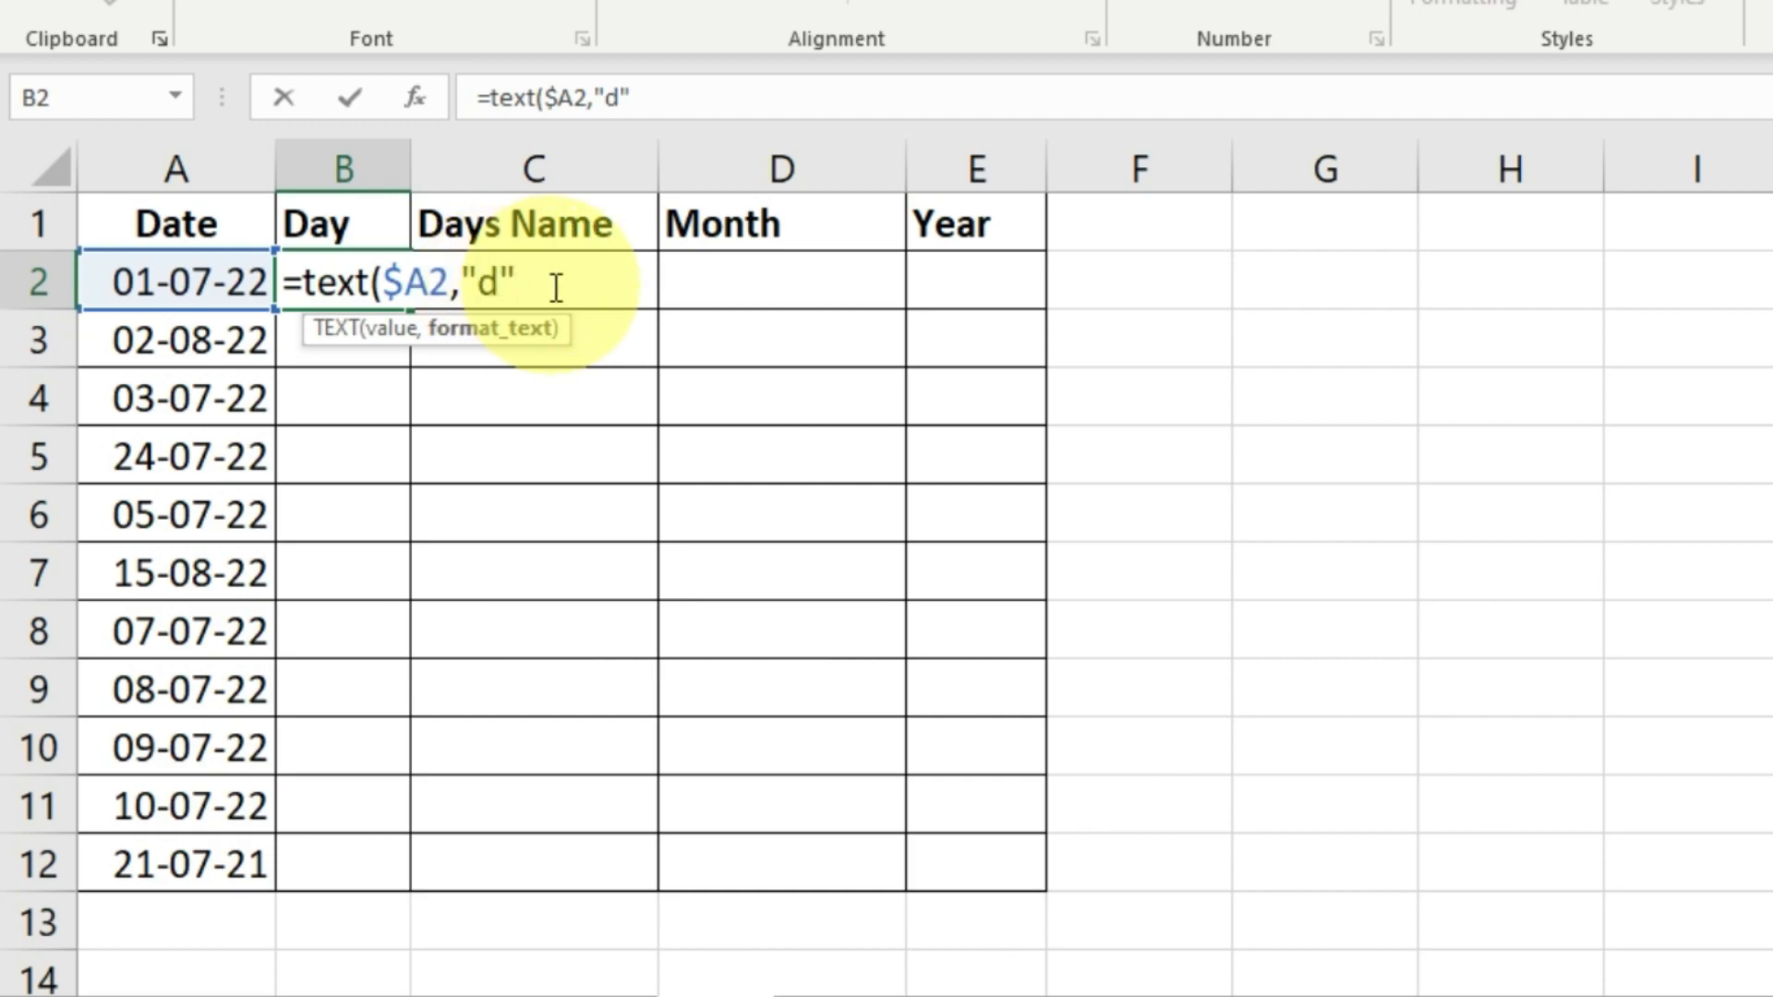
type(")")
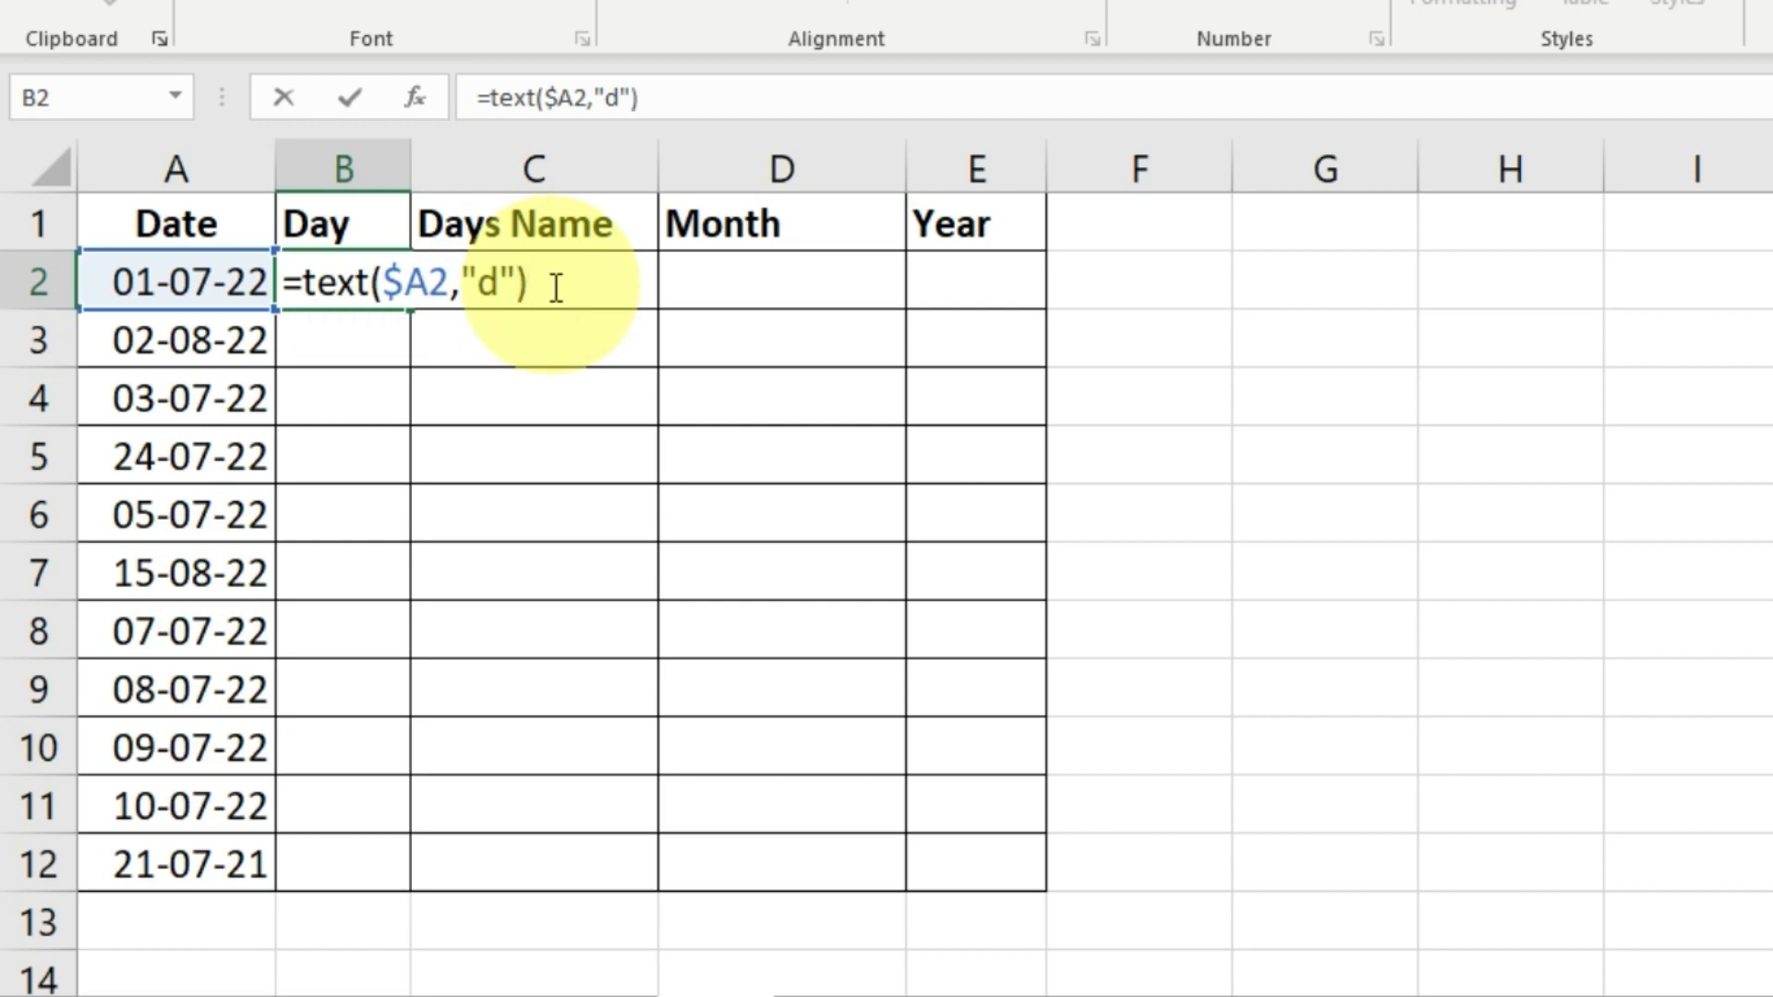
key("Return")
Step: Fill the Day formula from B2 down through B12 and compare the results with the dates in column A
left_click(349, 279)
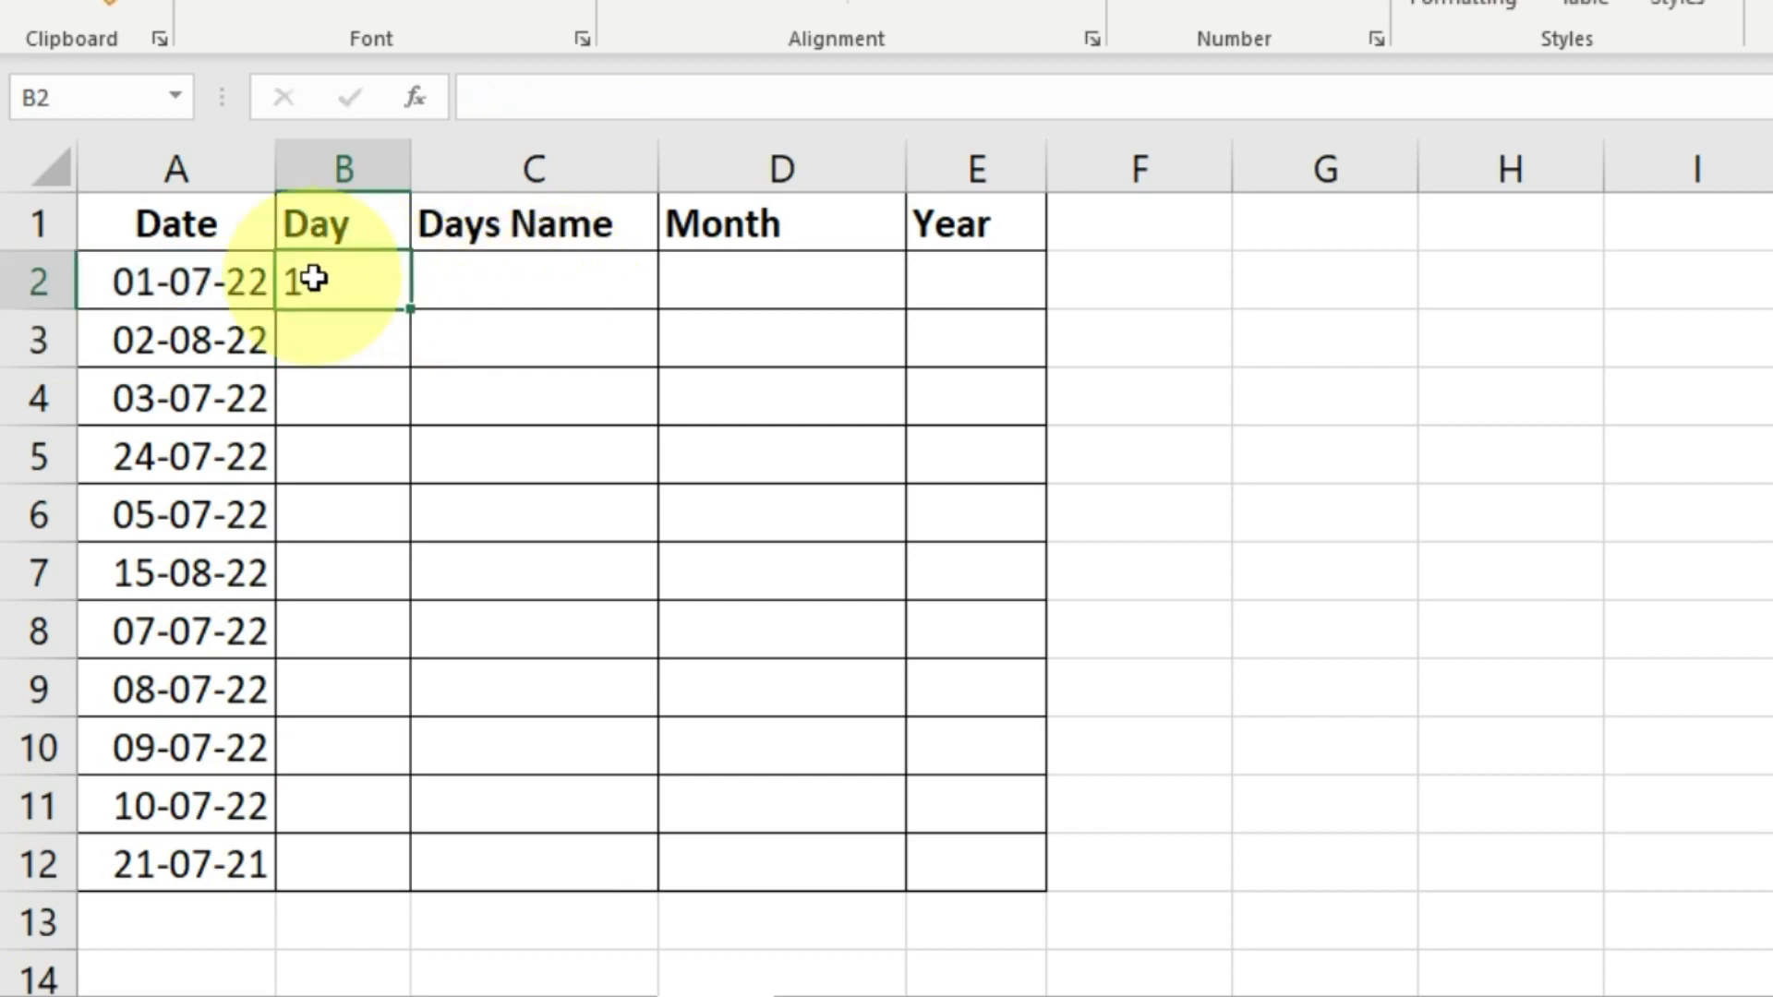
double_click(411, 310)
left_click(349, 435)
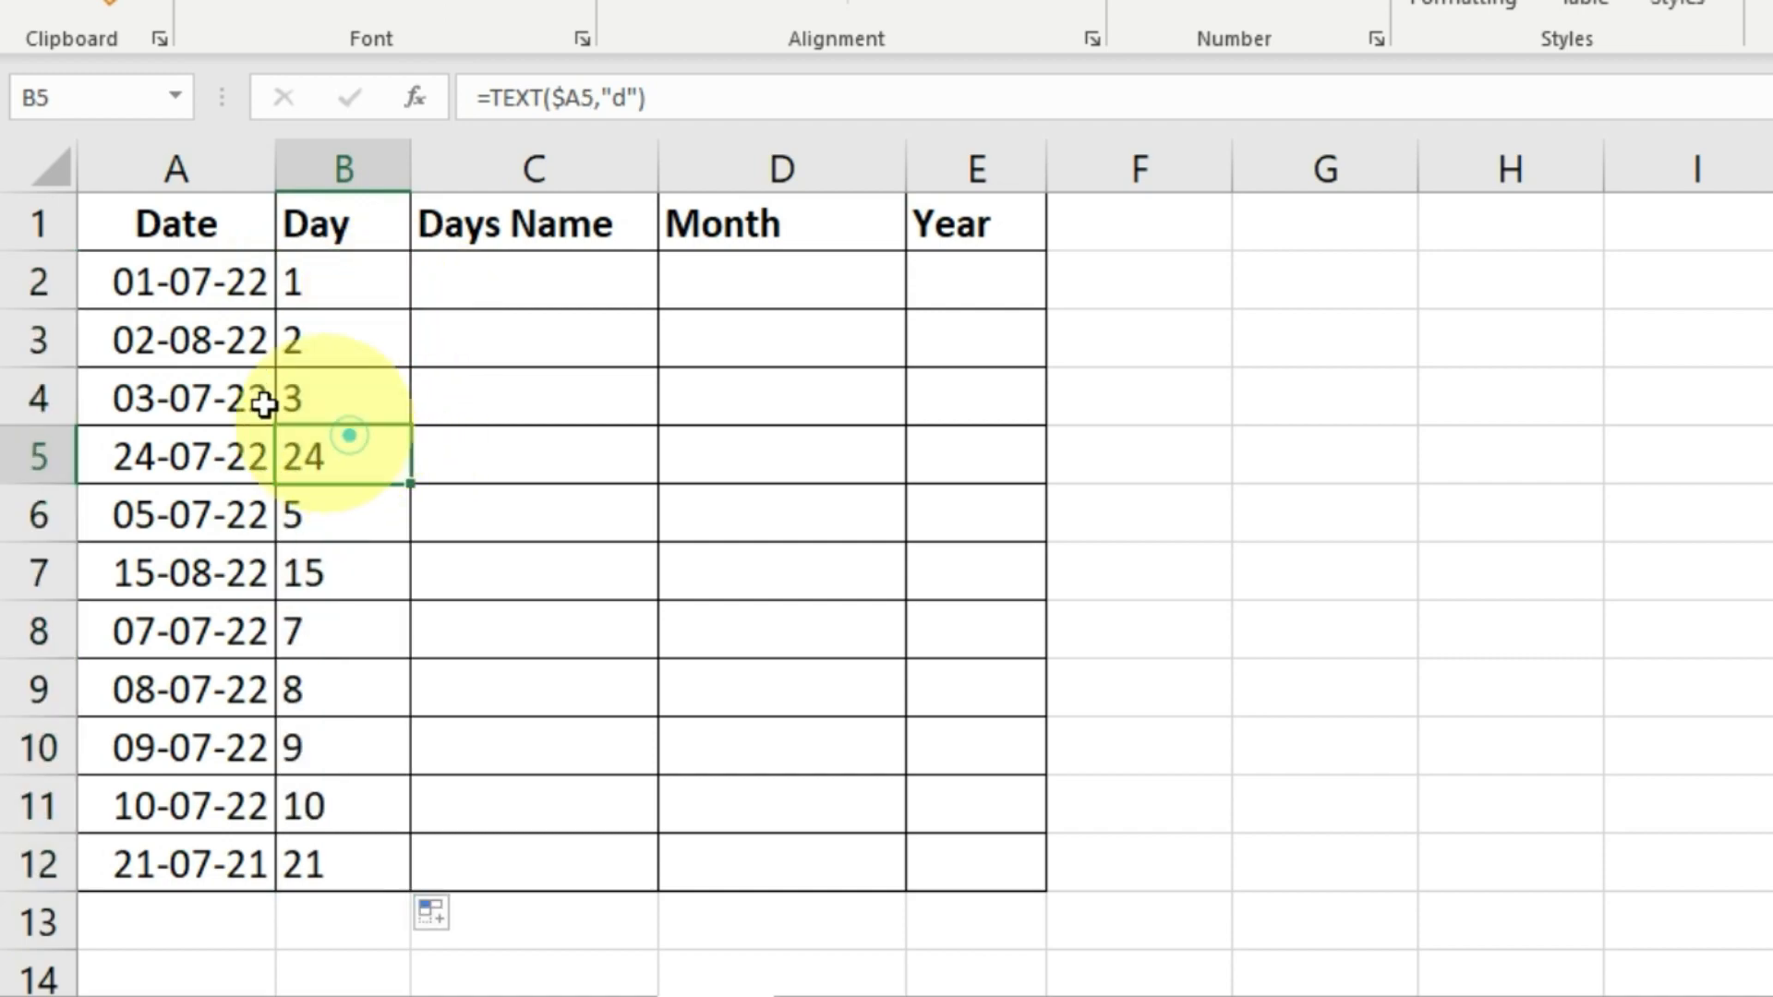
left_click_drag(146, 281, 166, 843)
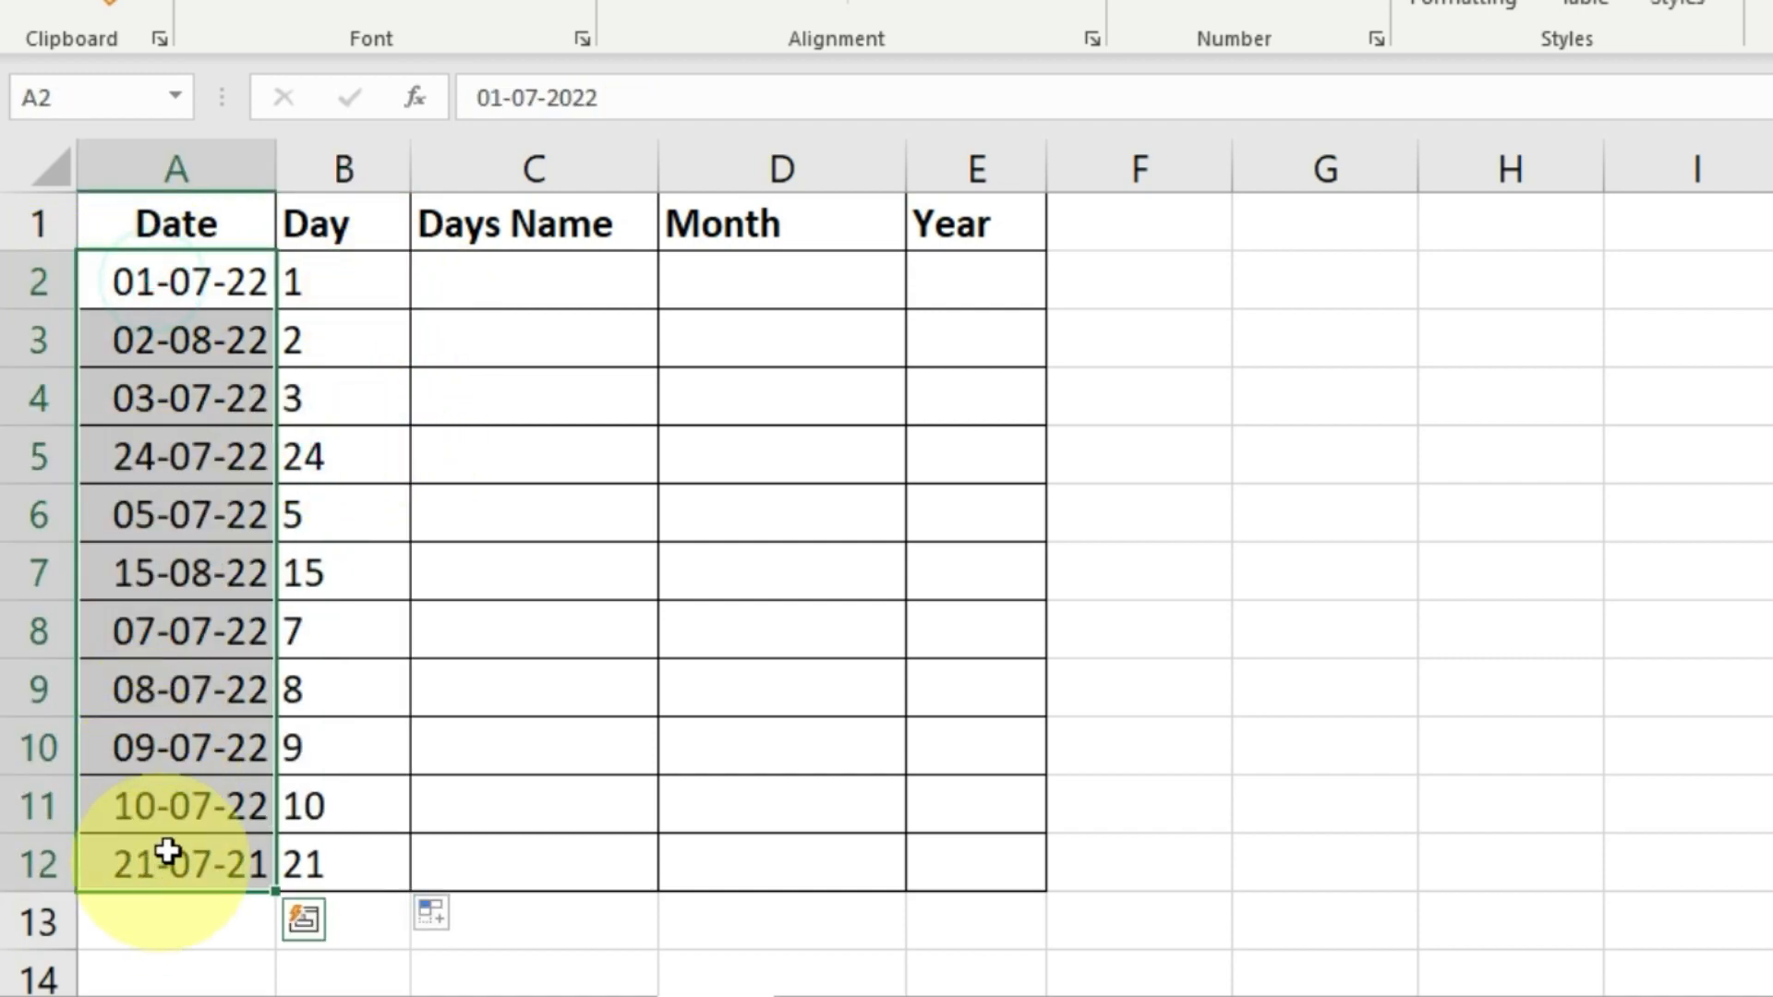
left_click(367, 458)
left_click(392, 455)
Step: Copy the B2 formula across to C2 under Days Name and change its format code to "ddd"
left_click(322, 288)
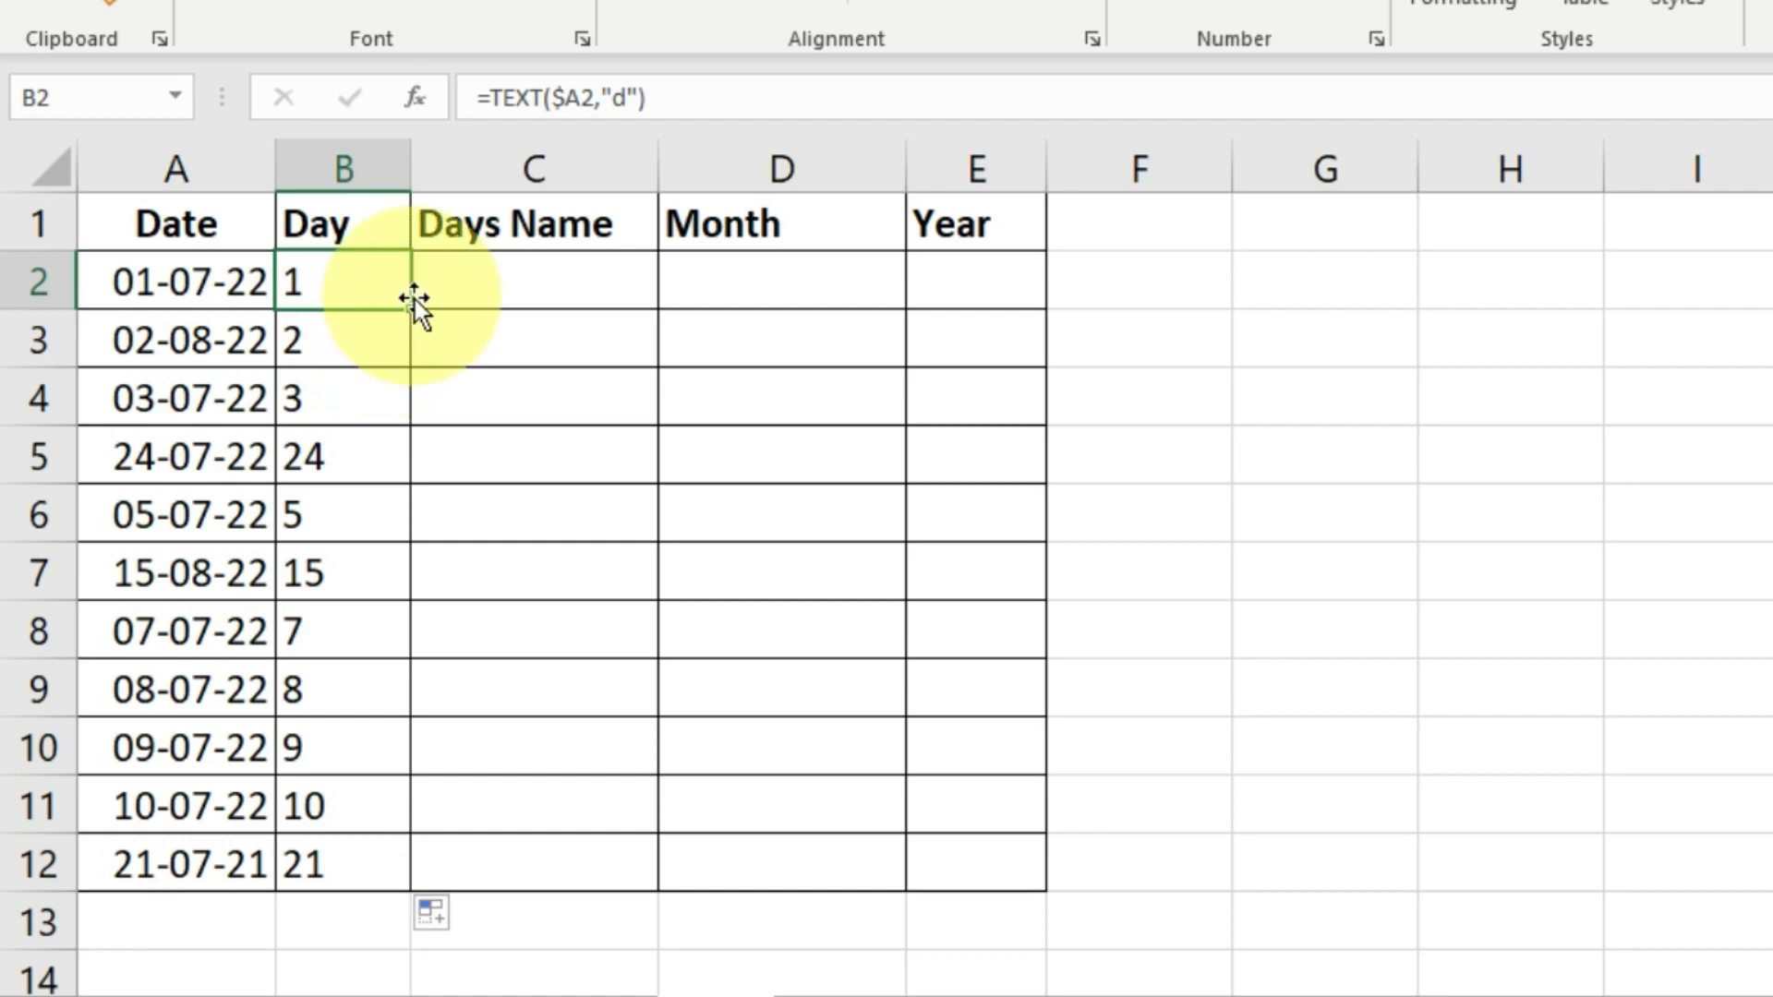
left_click_drag(413, 314, 573, 297)
left_click(573, 286)
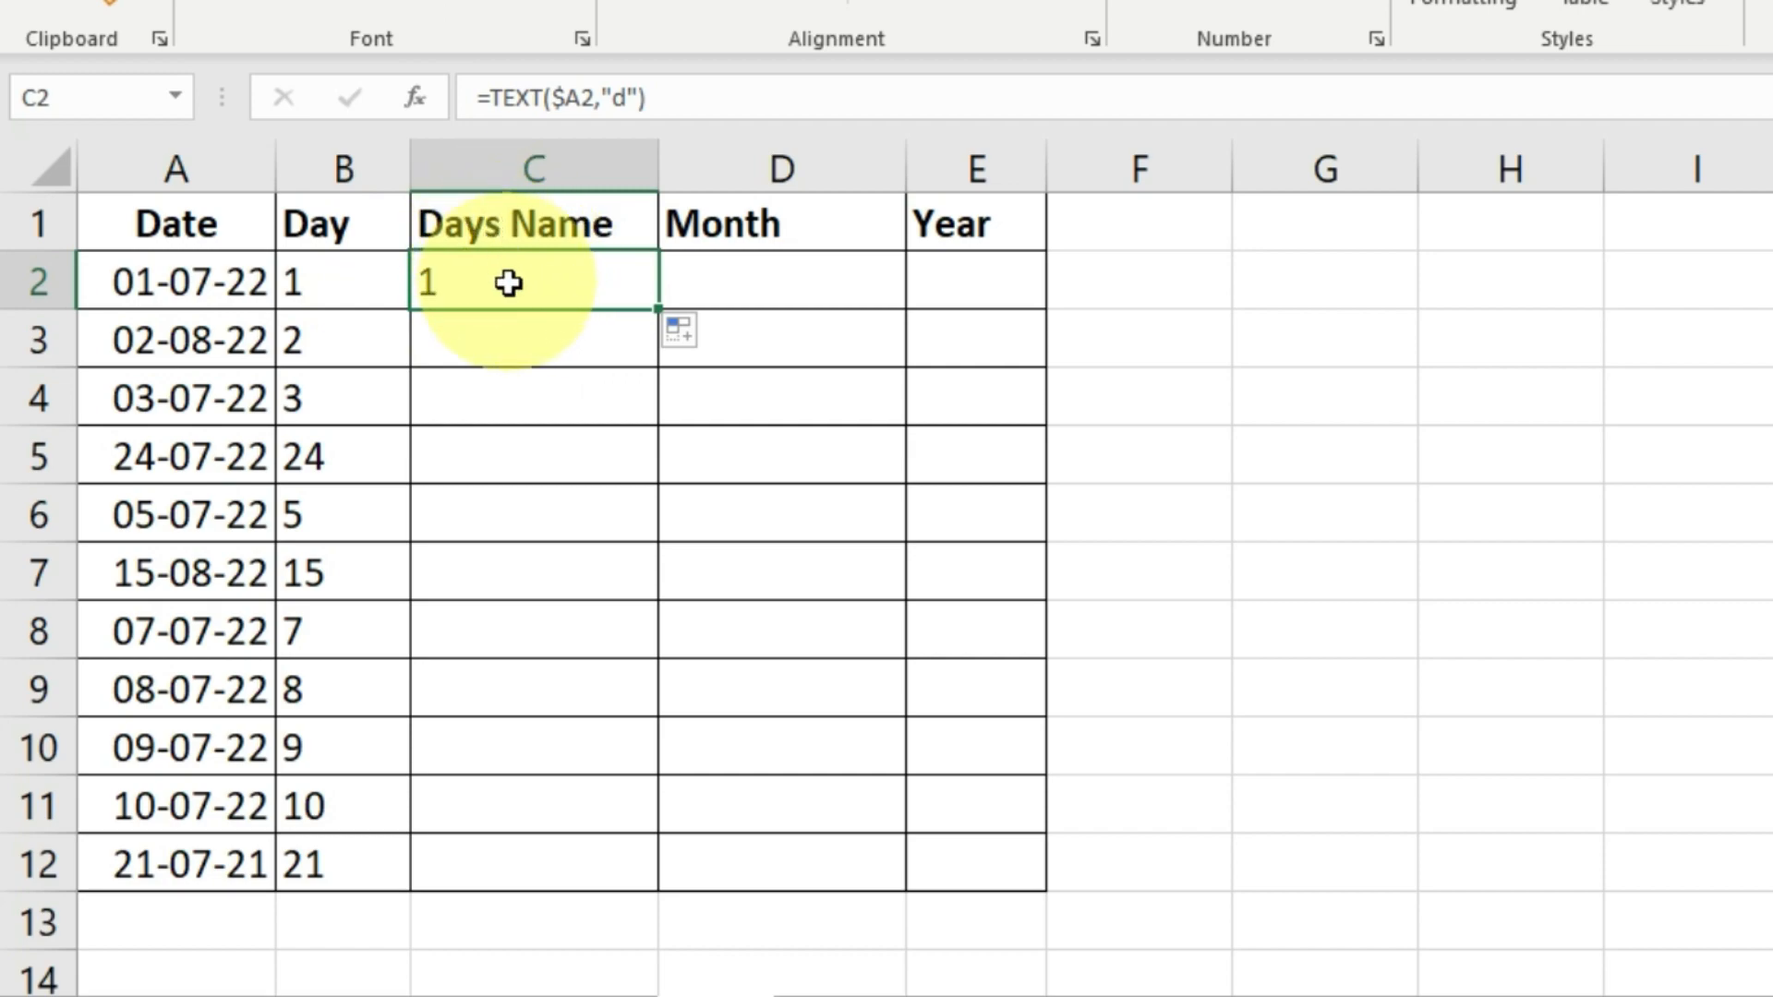
key("F2")
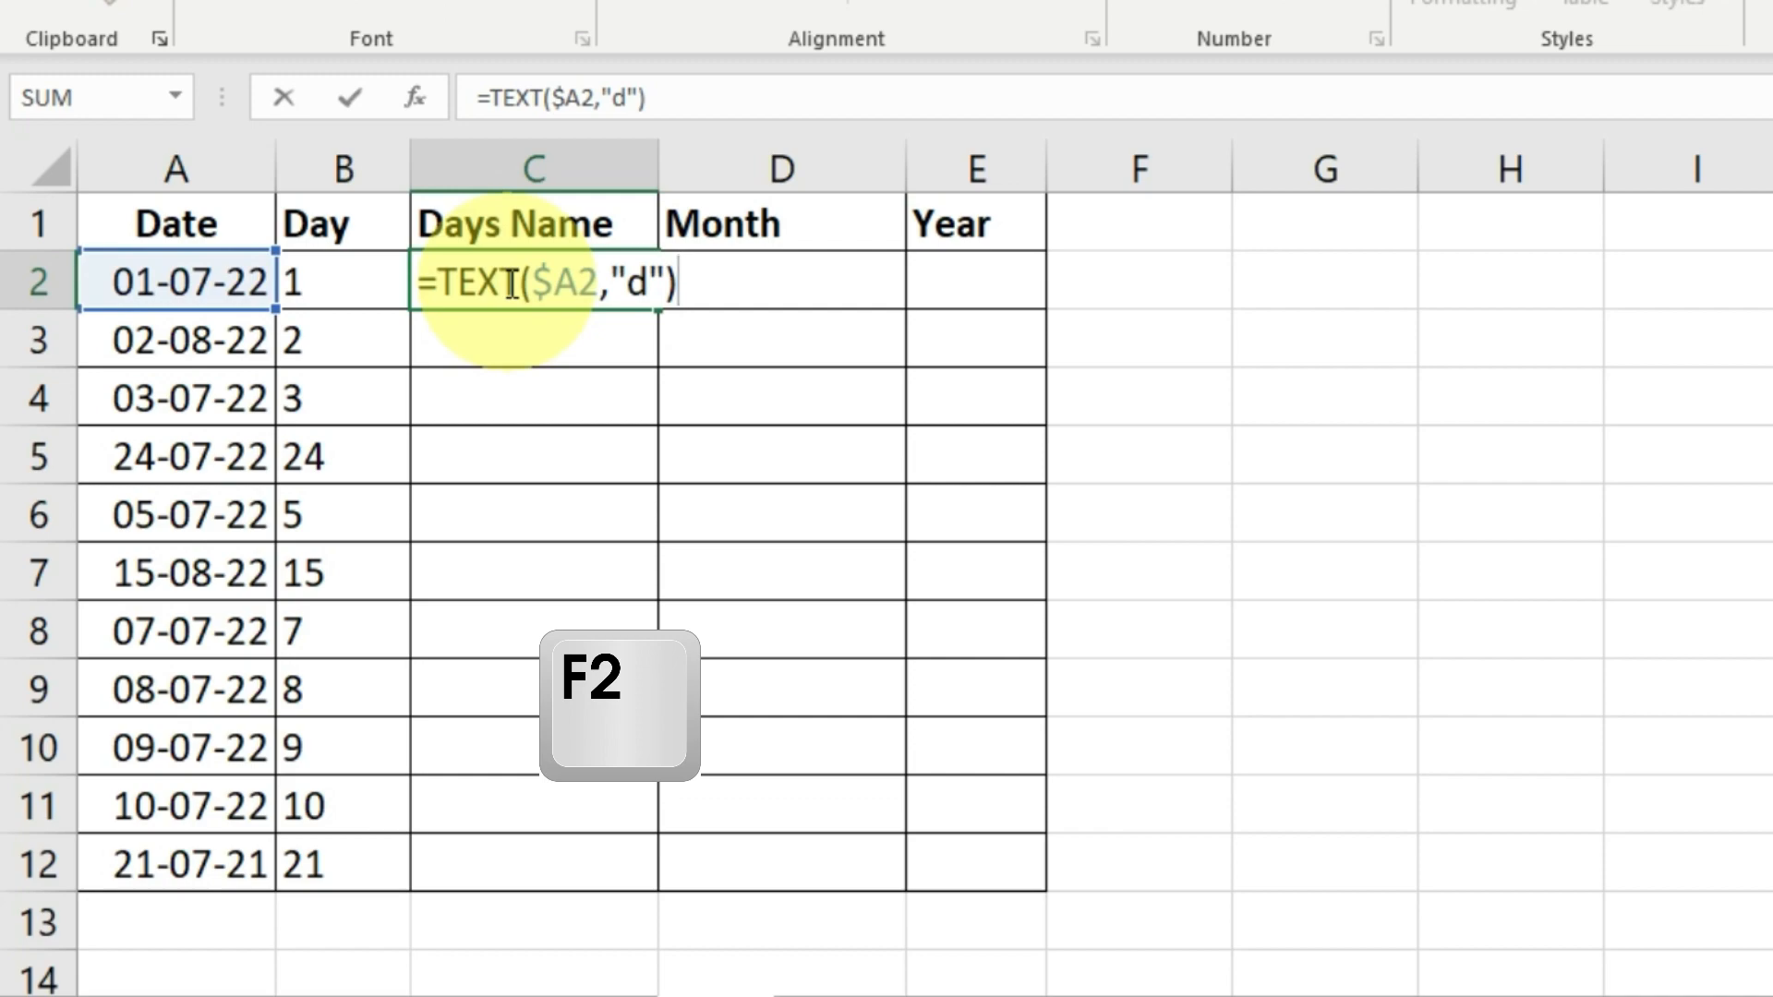
left_click(651, 277)
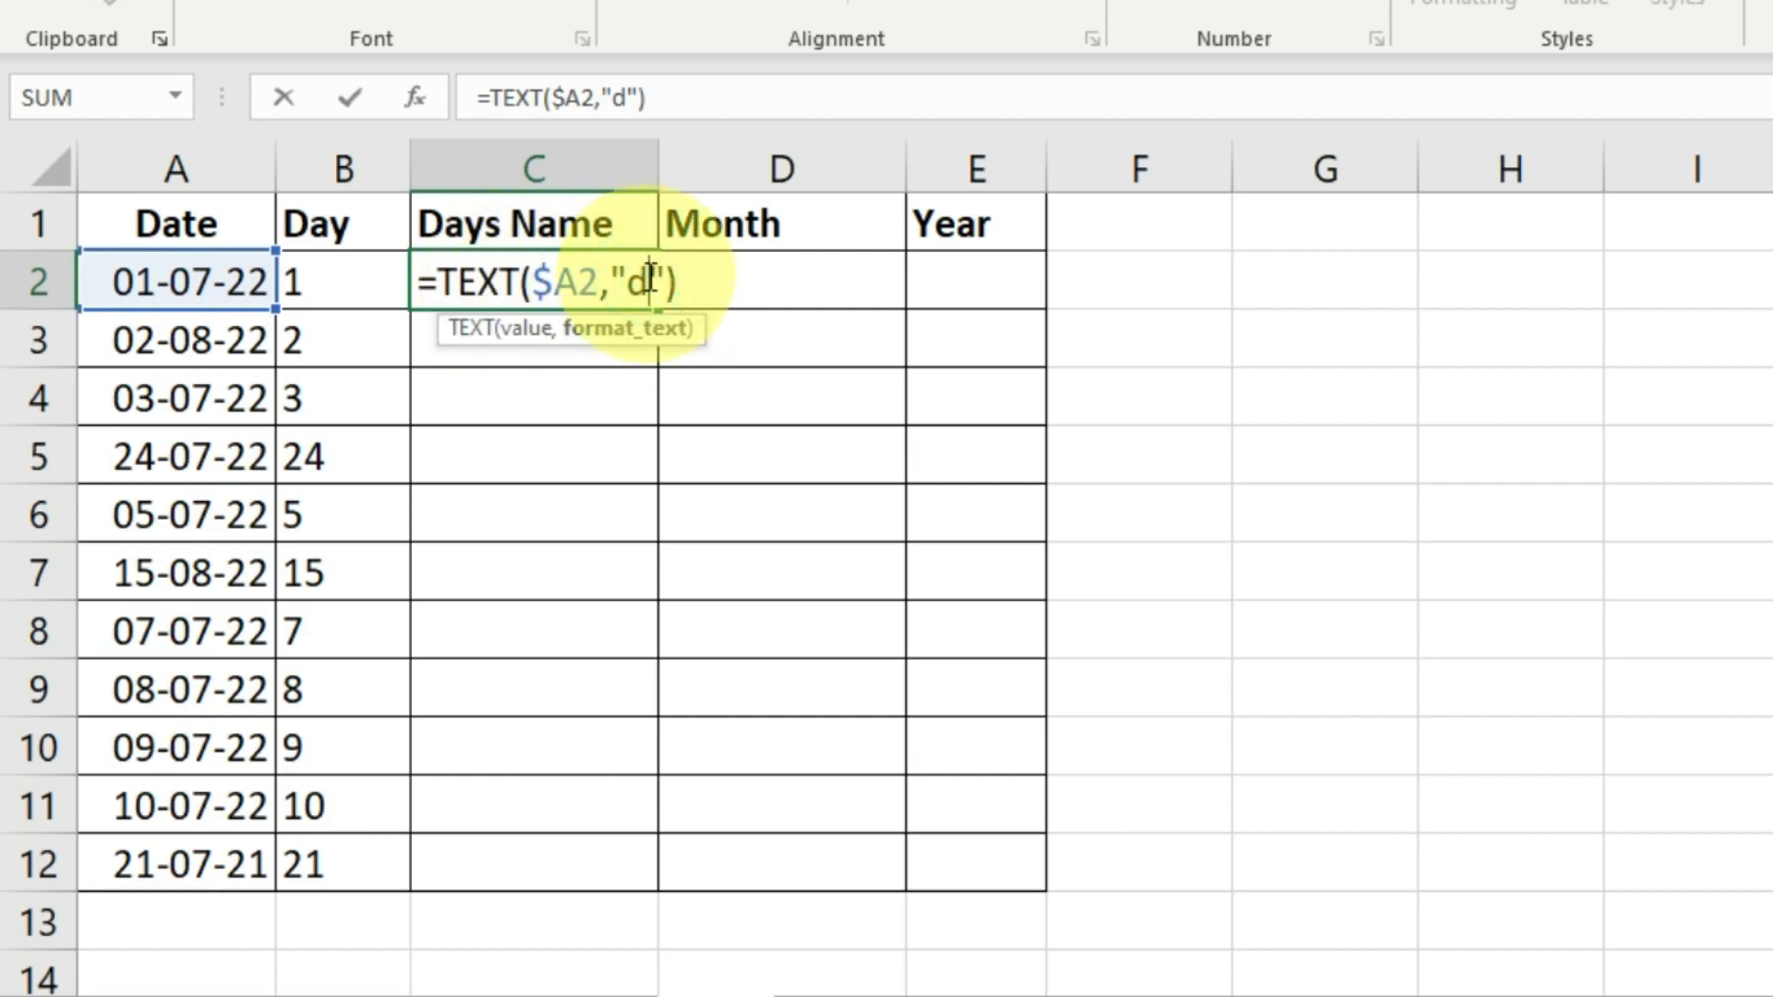
type("dd")
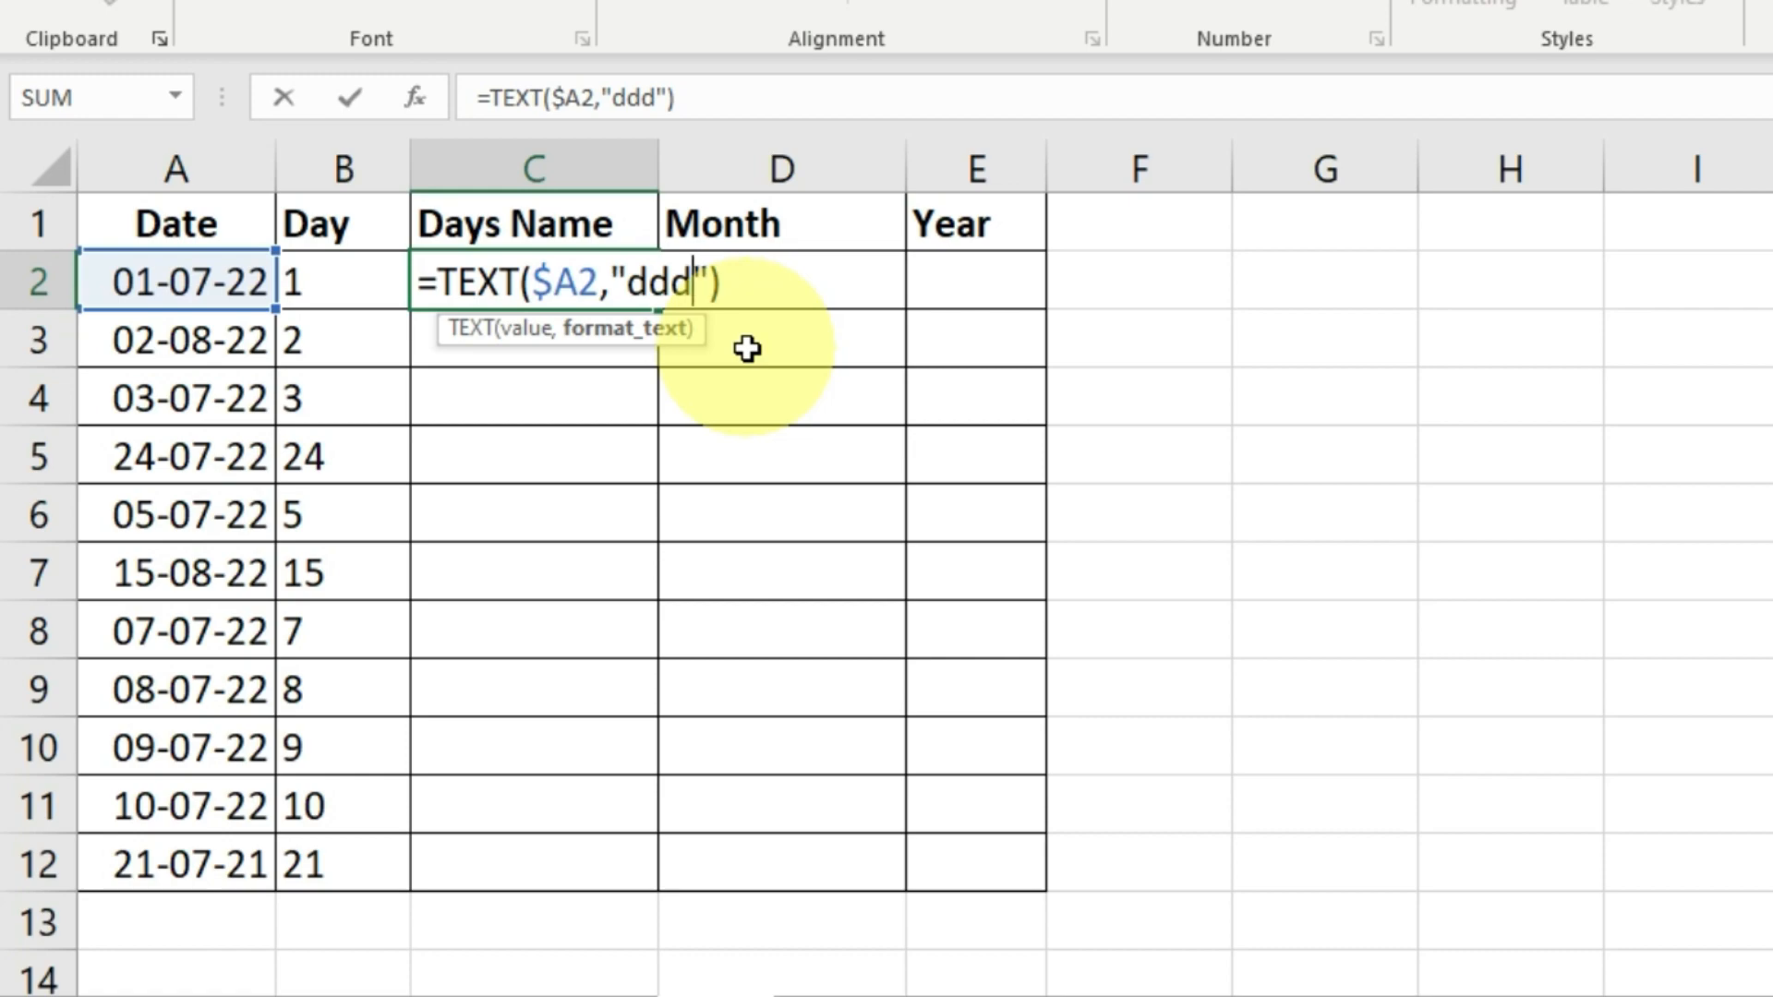
key("Return")
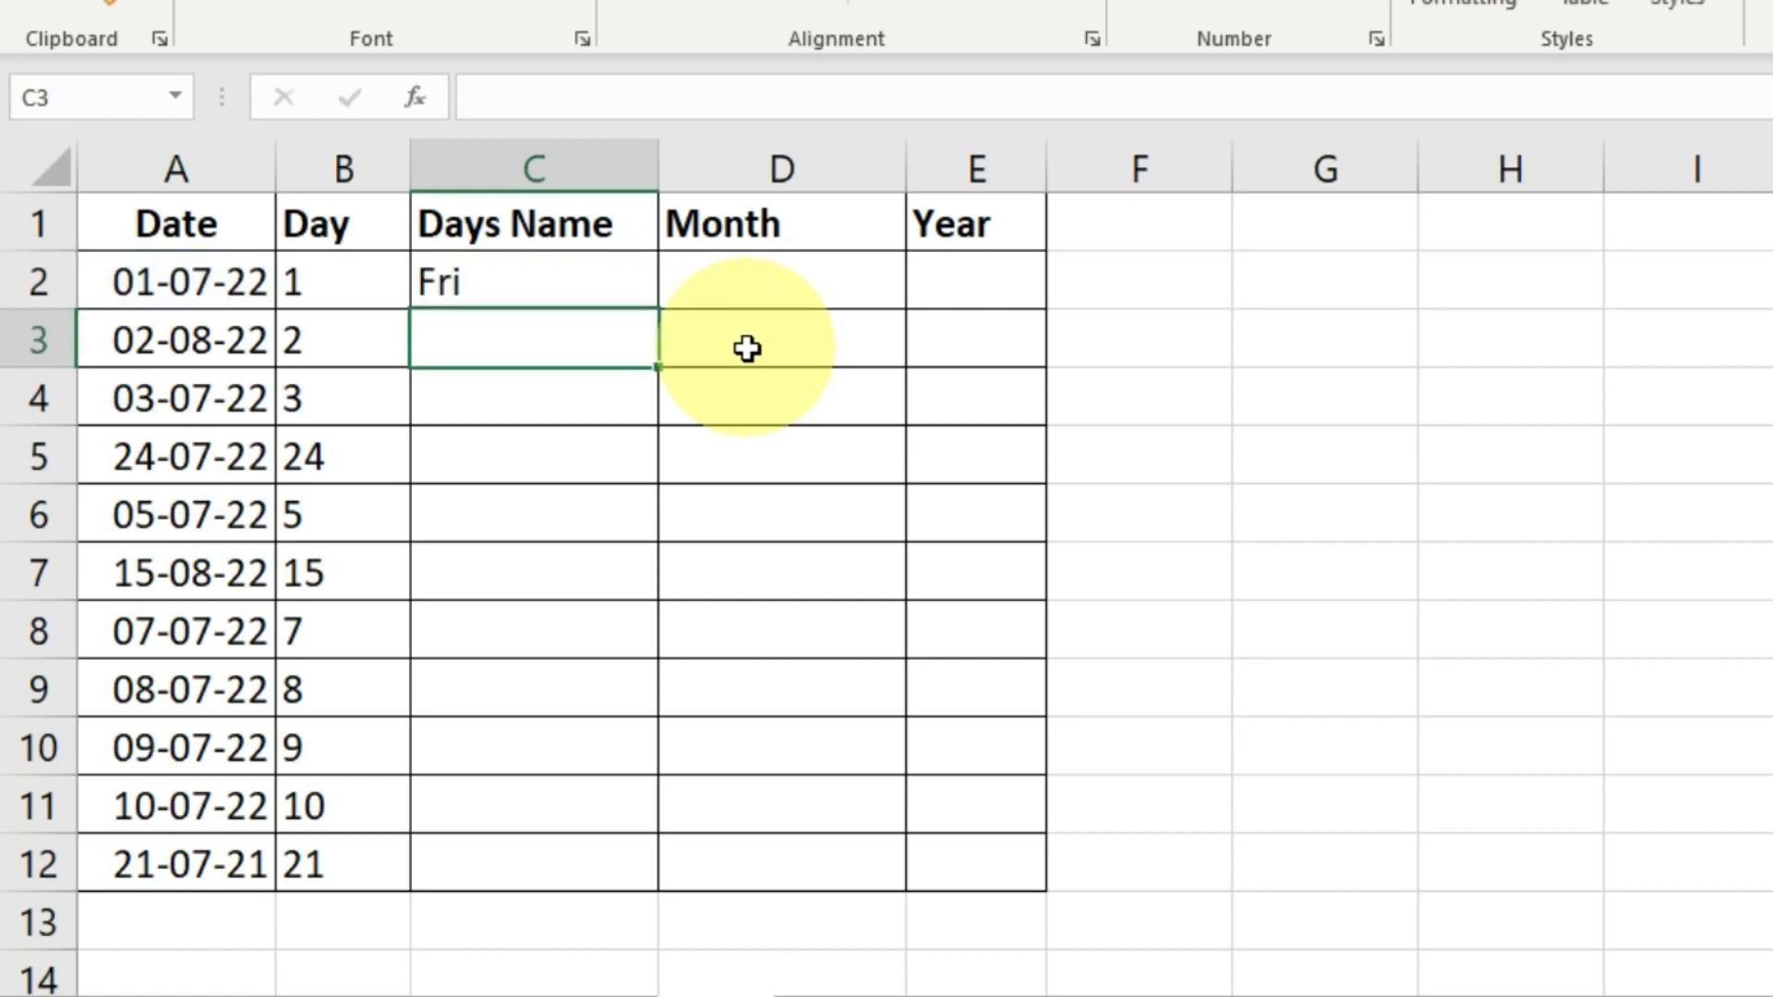
Step: Fill the abbreviated day-name formula from C2 down through C12 and review the entries
left_click(567, 277)
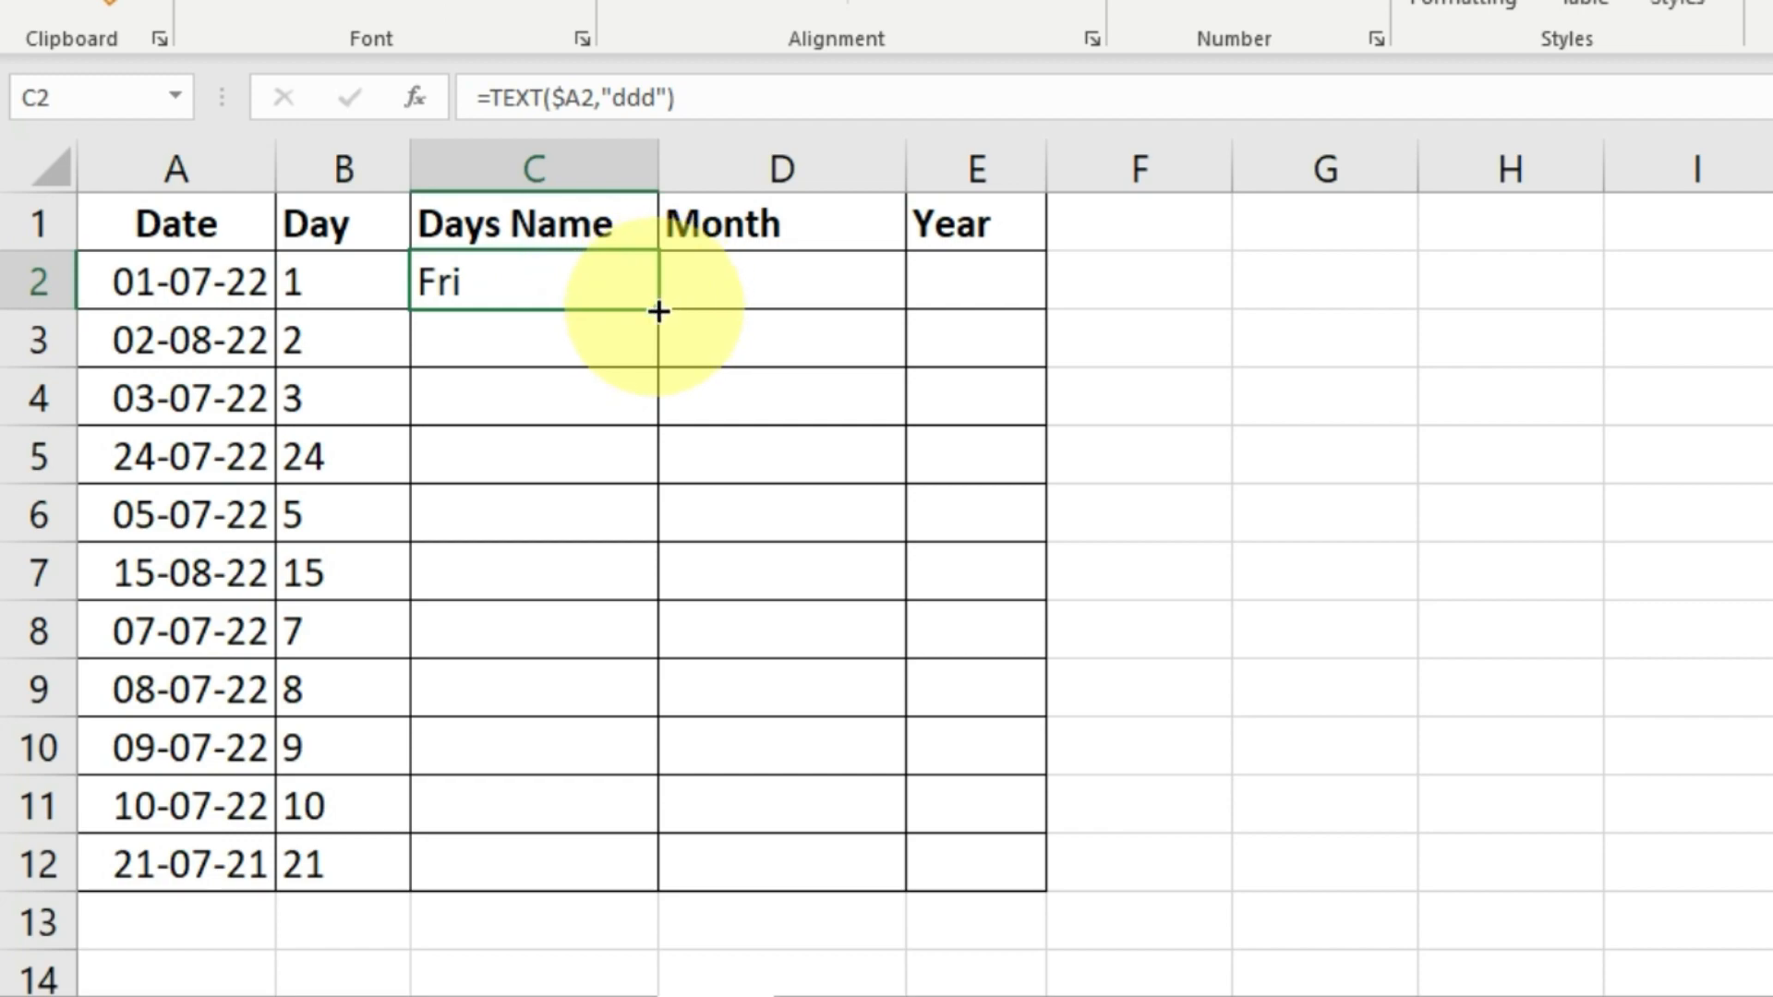
double_click(659, 311)
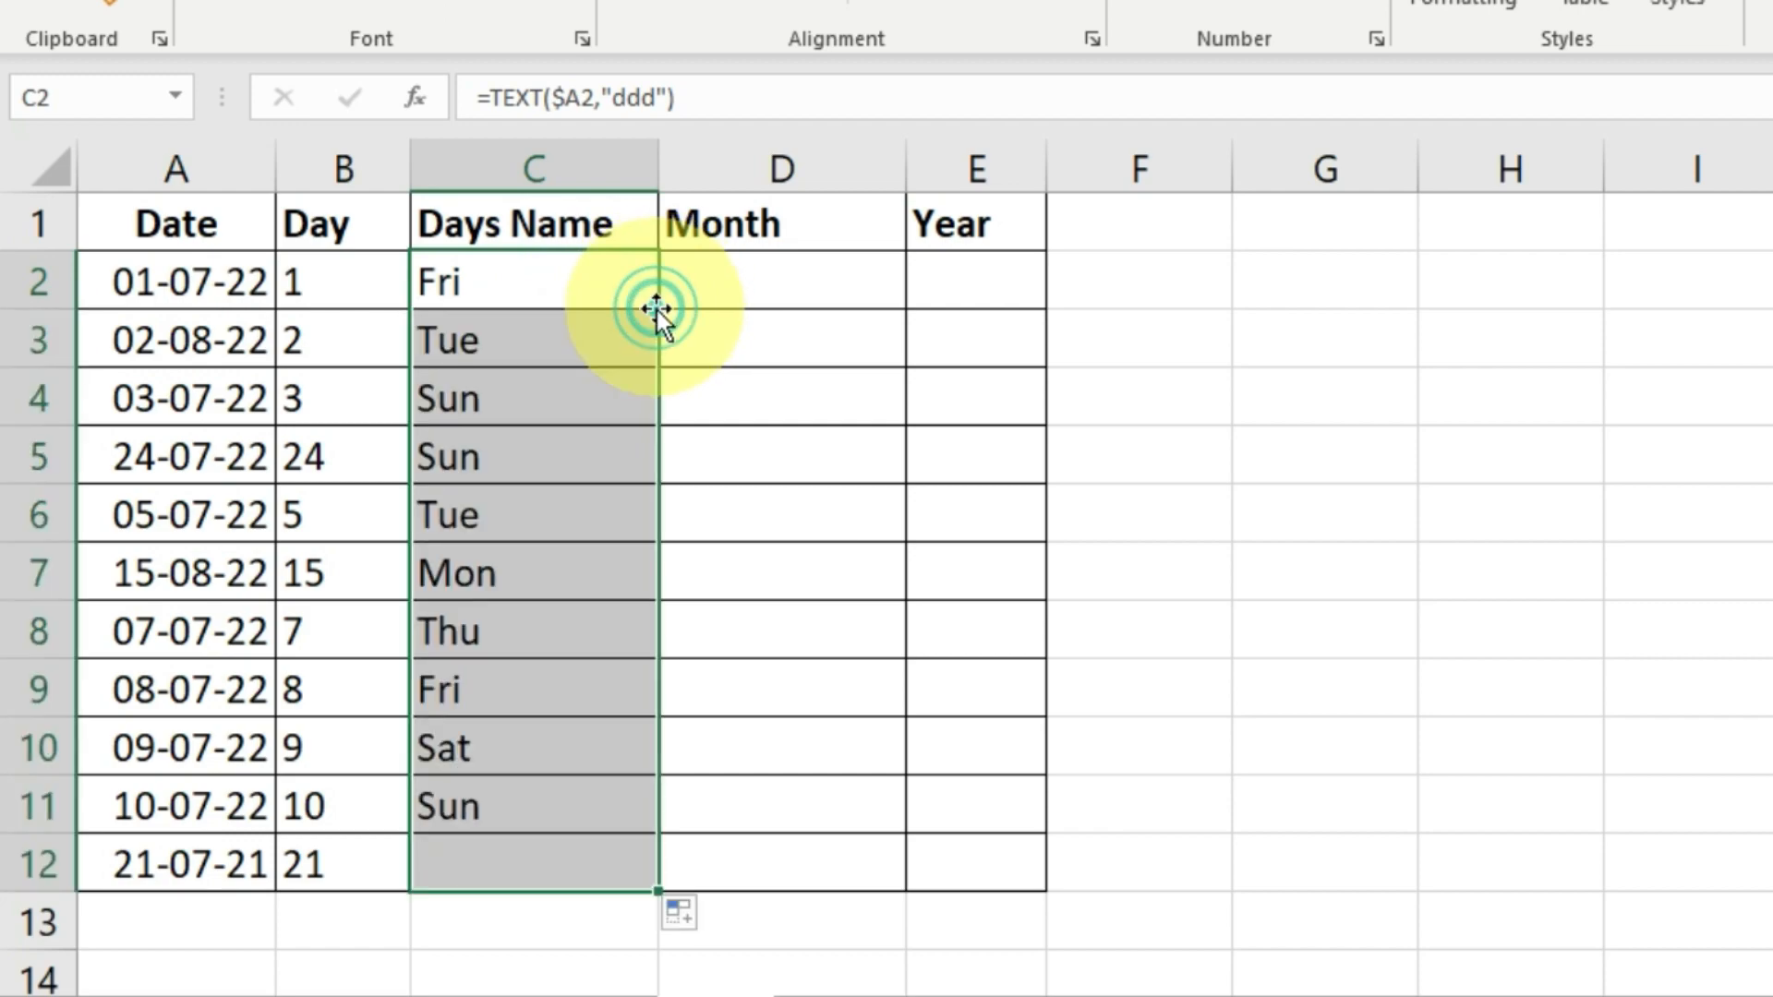
left_click(550, 578)
left_click(511, 304)
left_click_drag(514, 272, 514, 839)
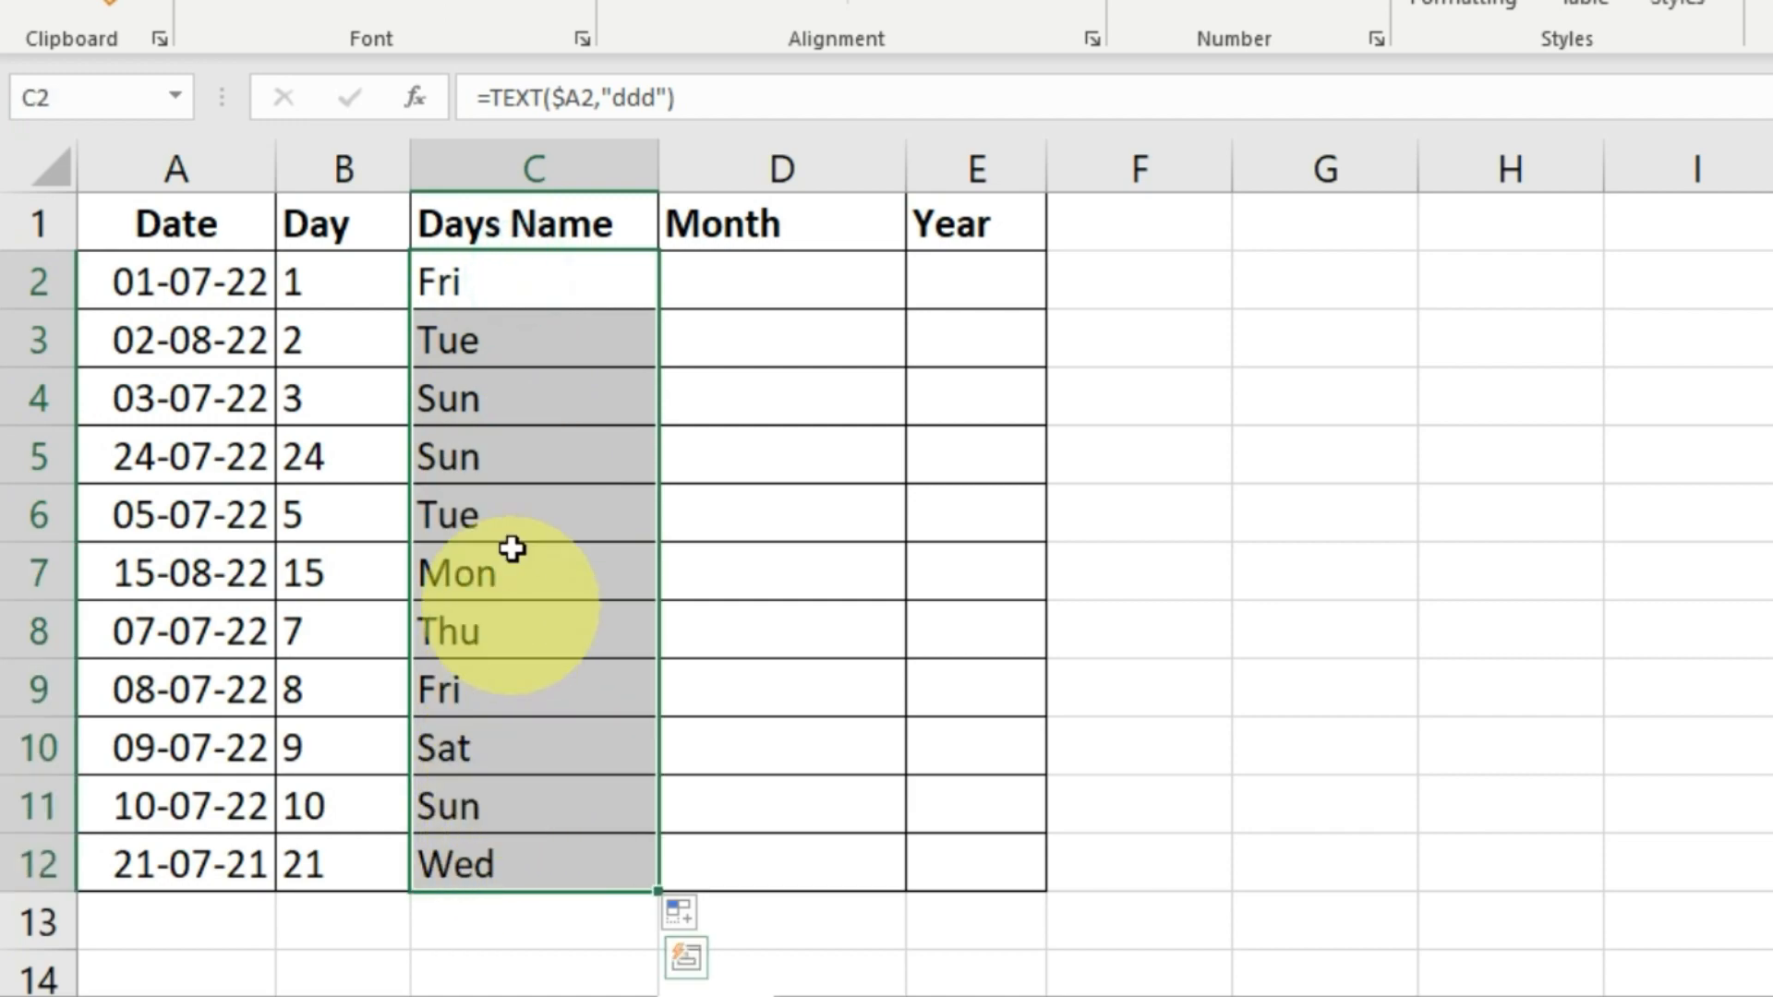
Step: Change the format code in C2 to "dddd" for full day names and fill the formula down through C12
left_click(523, 284)
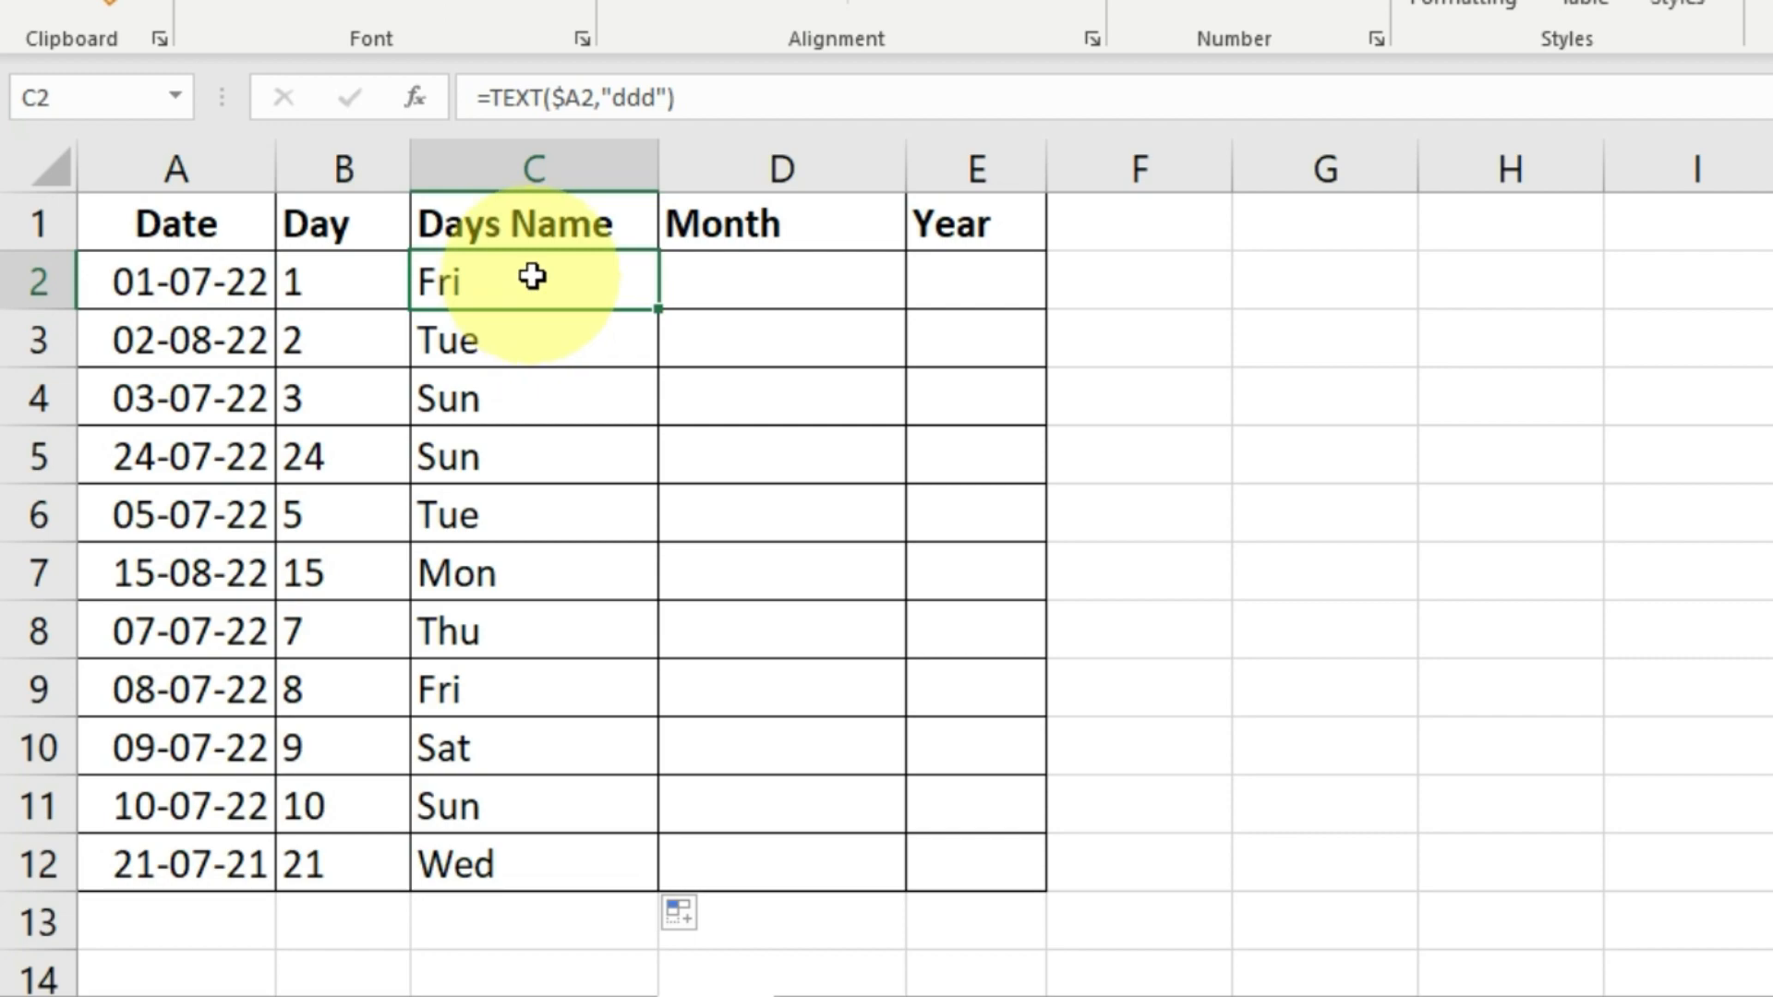
double_click(707, 277)
left_click(679, 279)
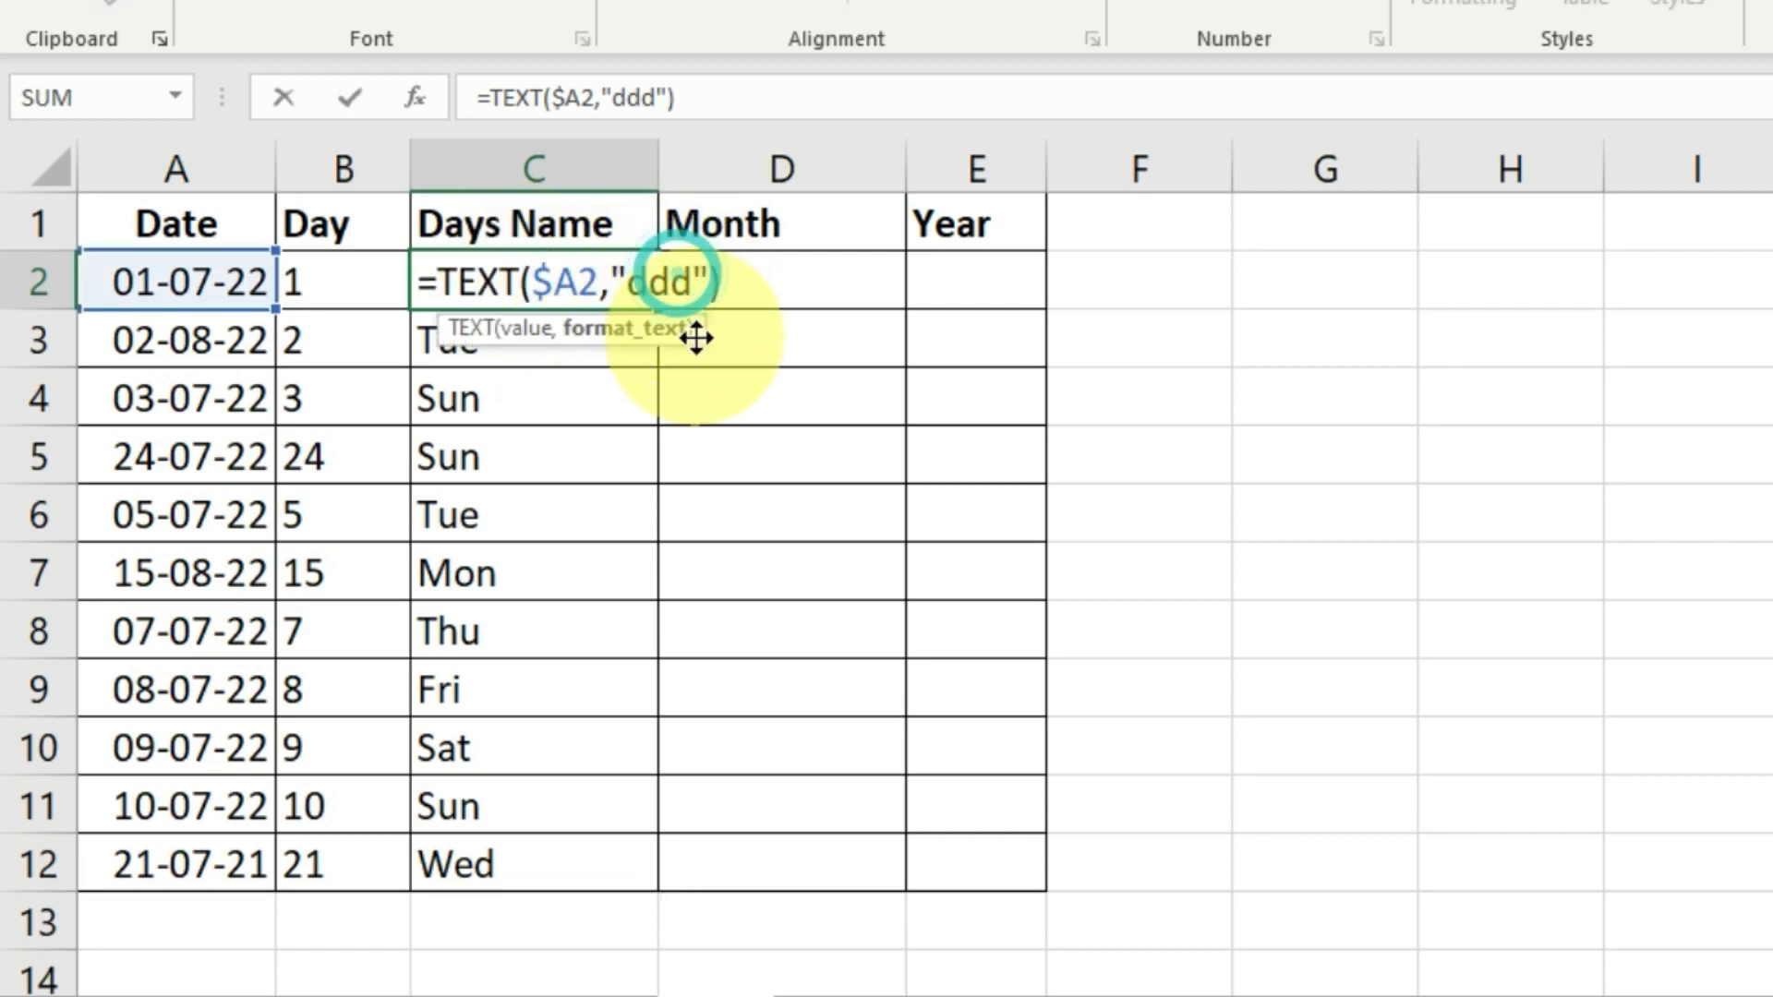
type("d")
key("Return")
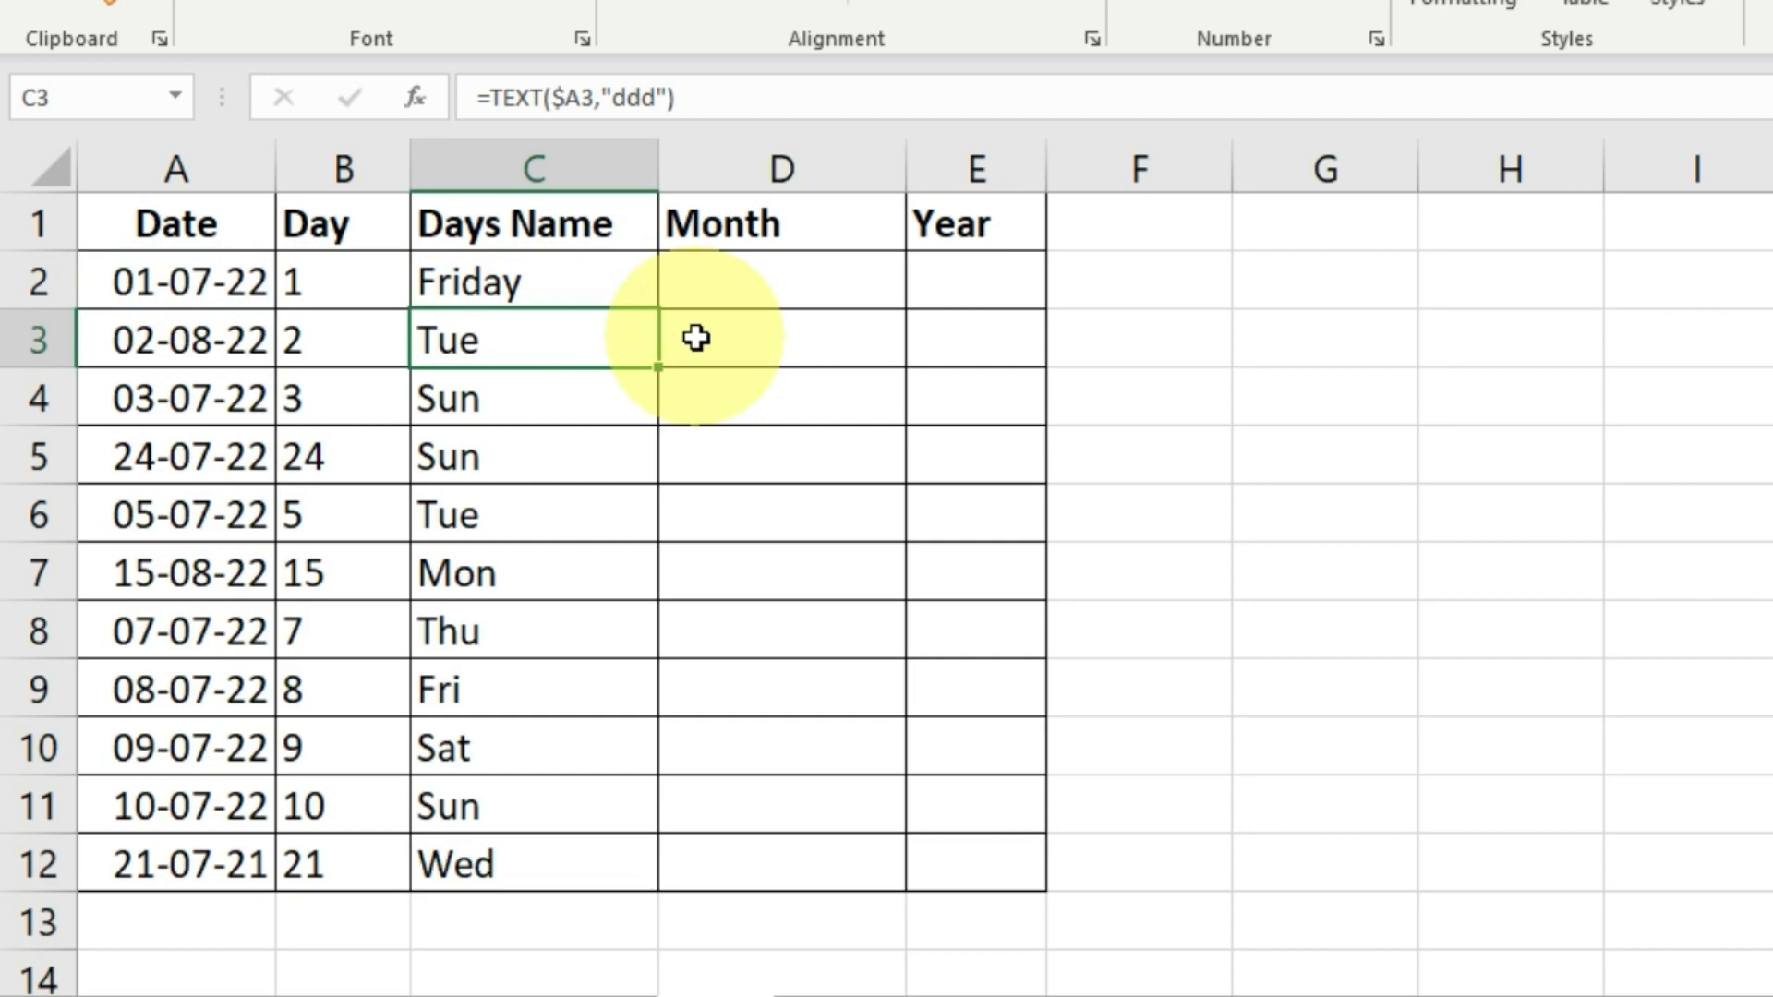
left_click(559, 280)
double_click(659, 311)
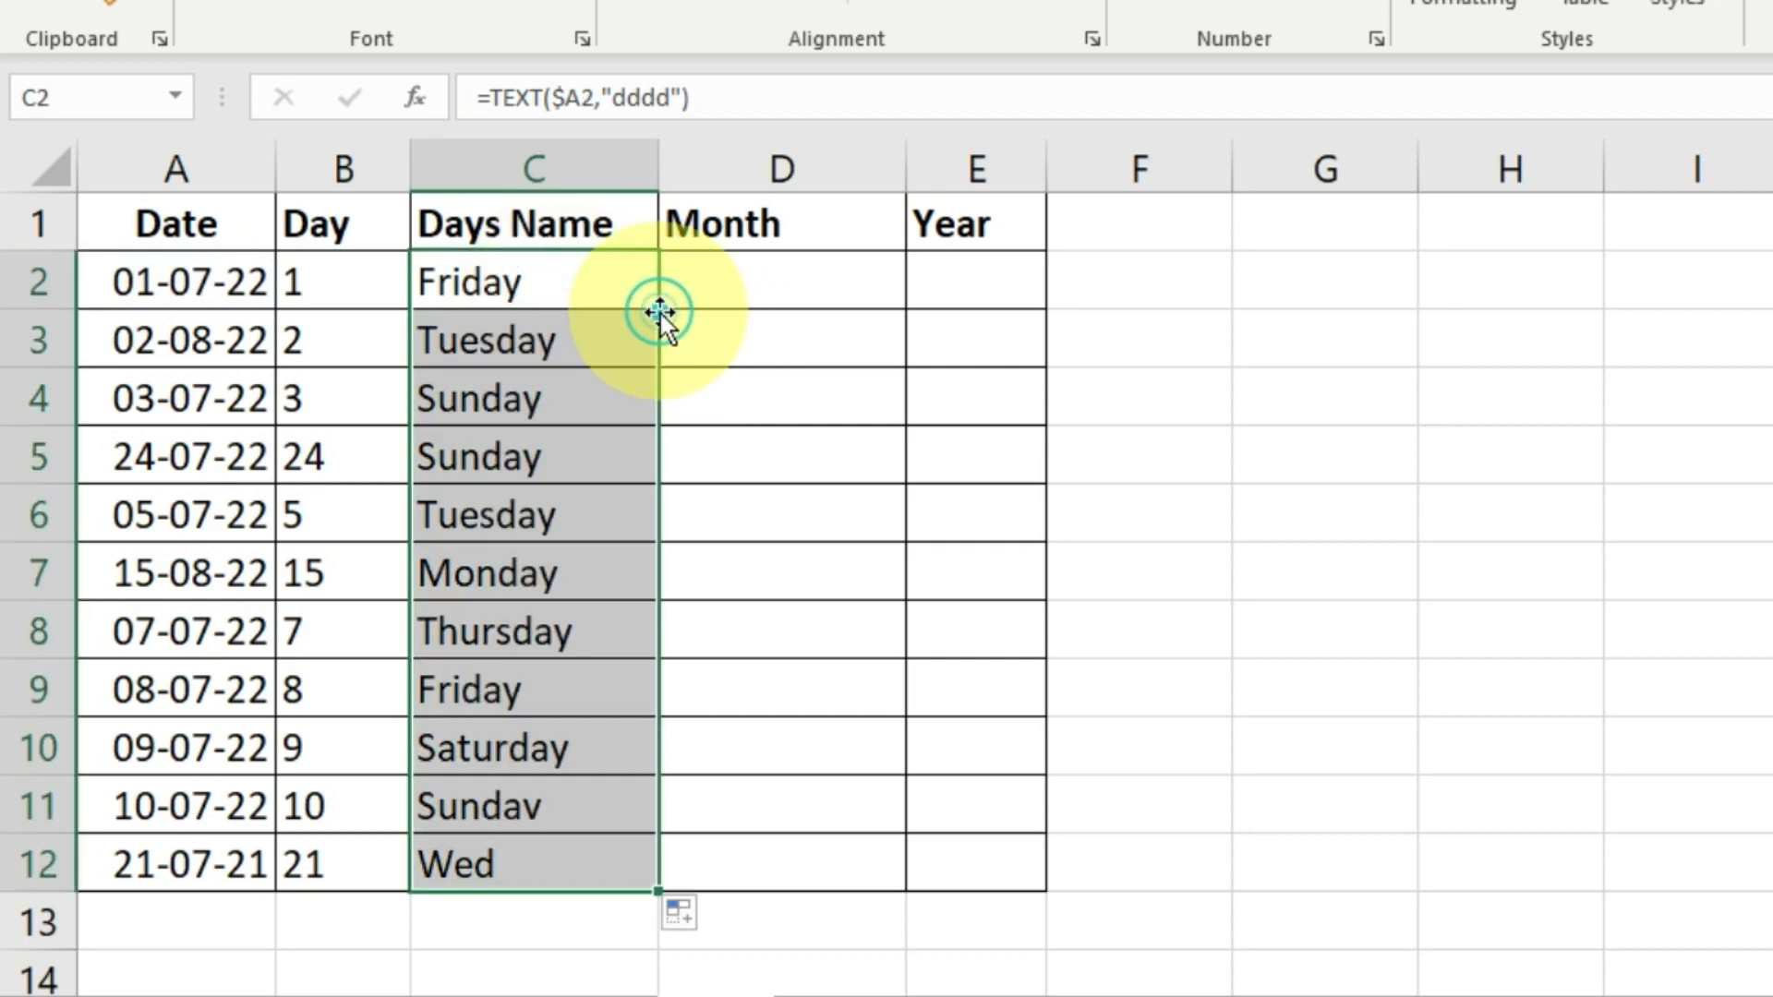
left_click(633, 279)
Step: Copy the C2 formula across to D2 under Month and replace its format code with "mmm"
left_click(848, 302)
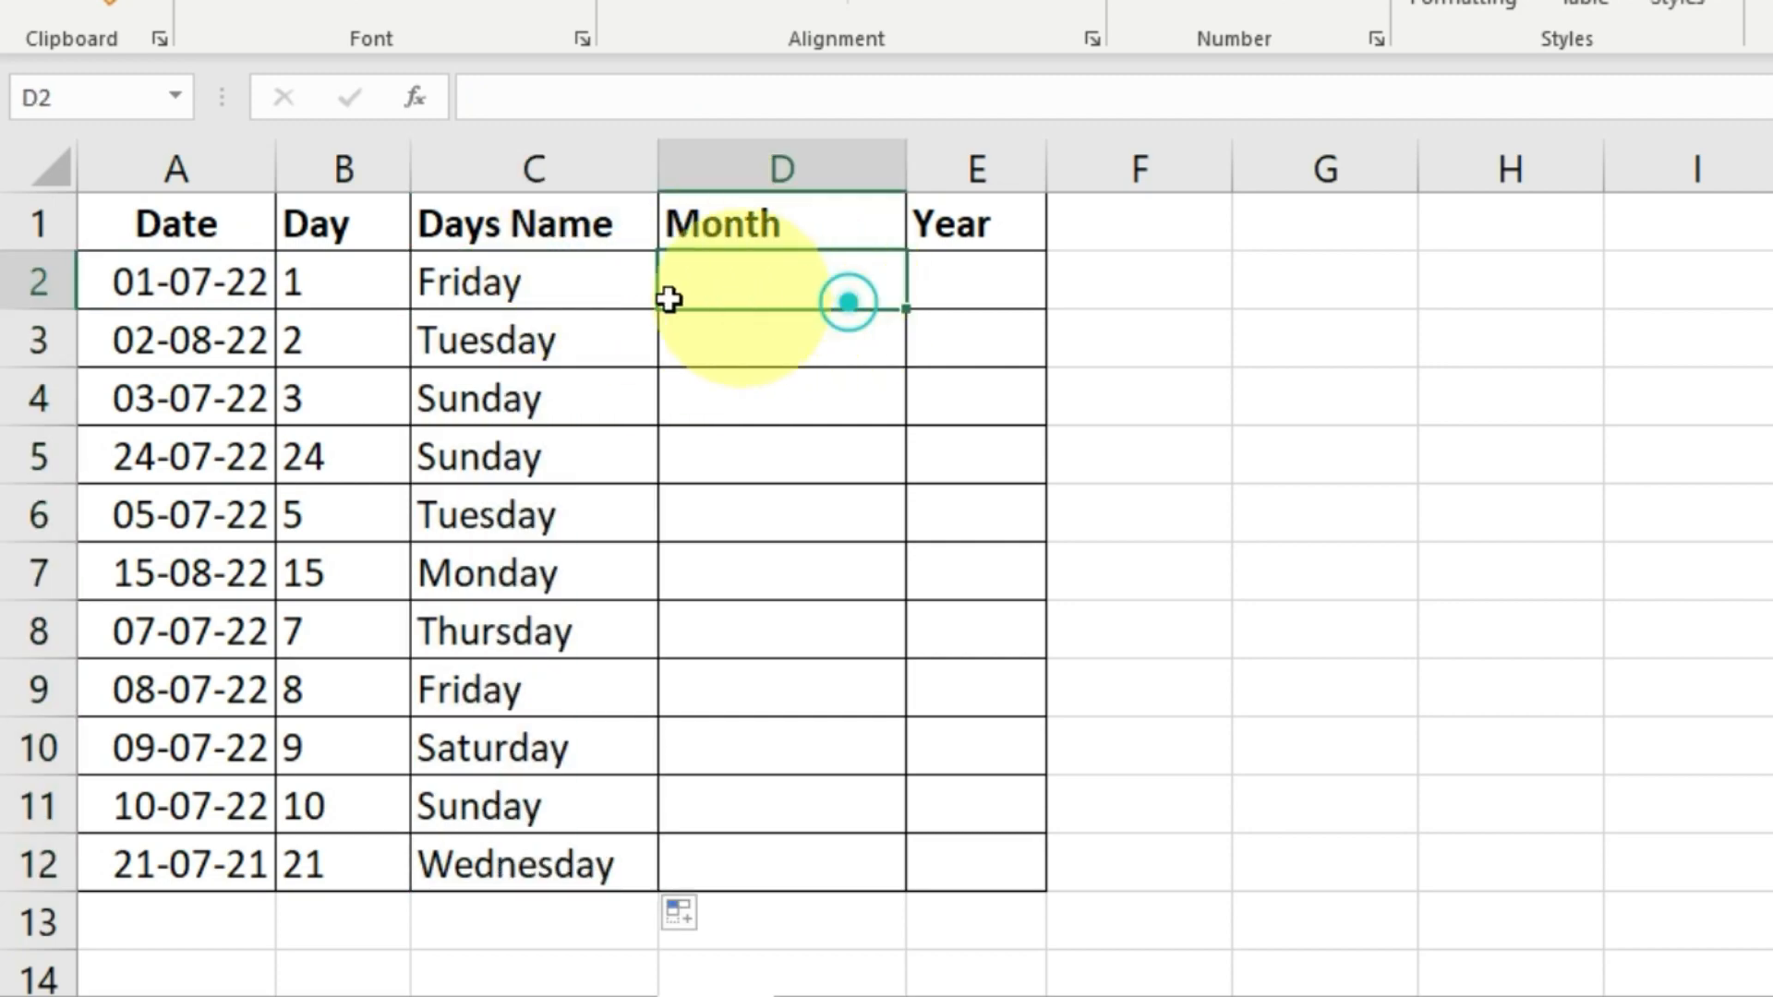
left_click(615, 280)
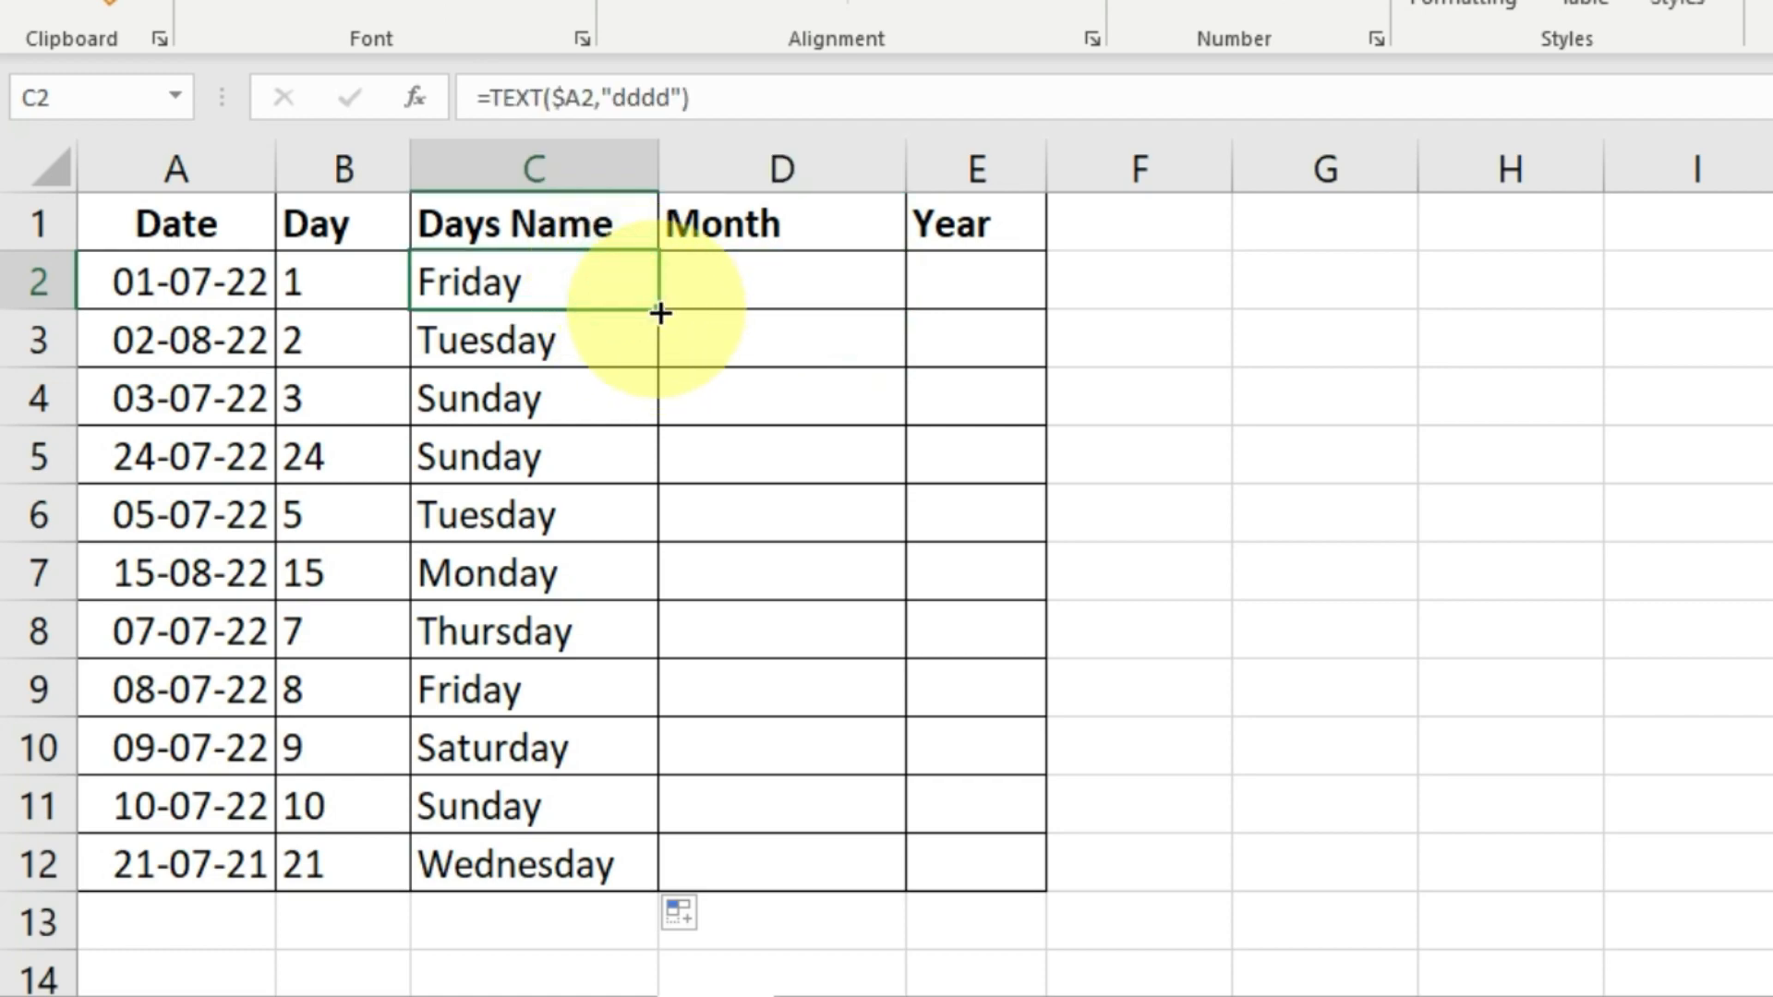
left_click_drag(659, 313, 791, 279)
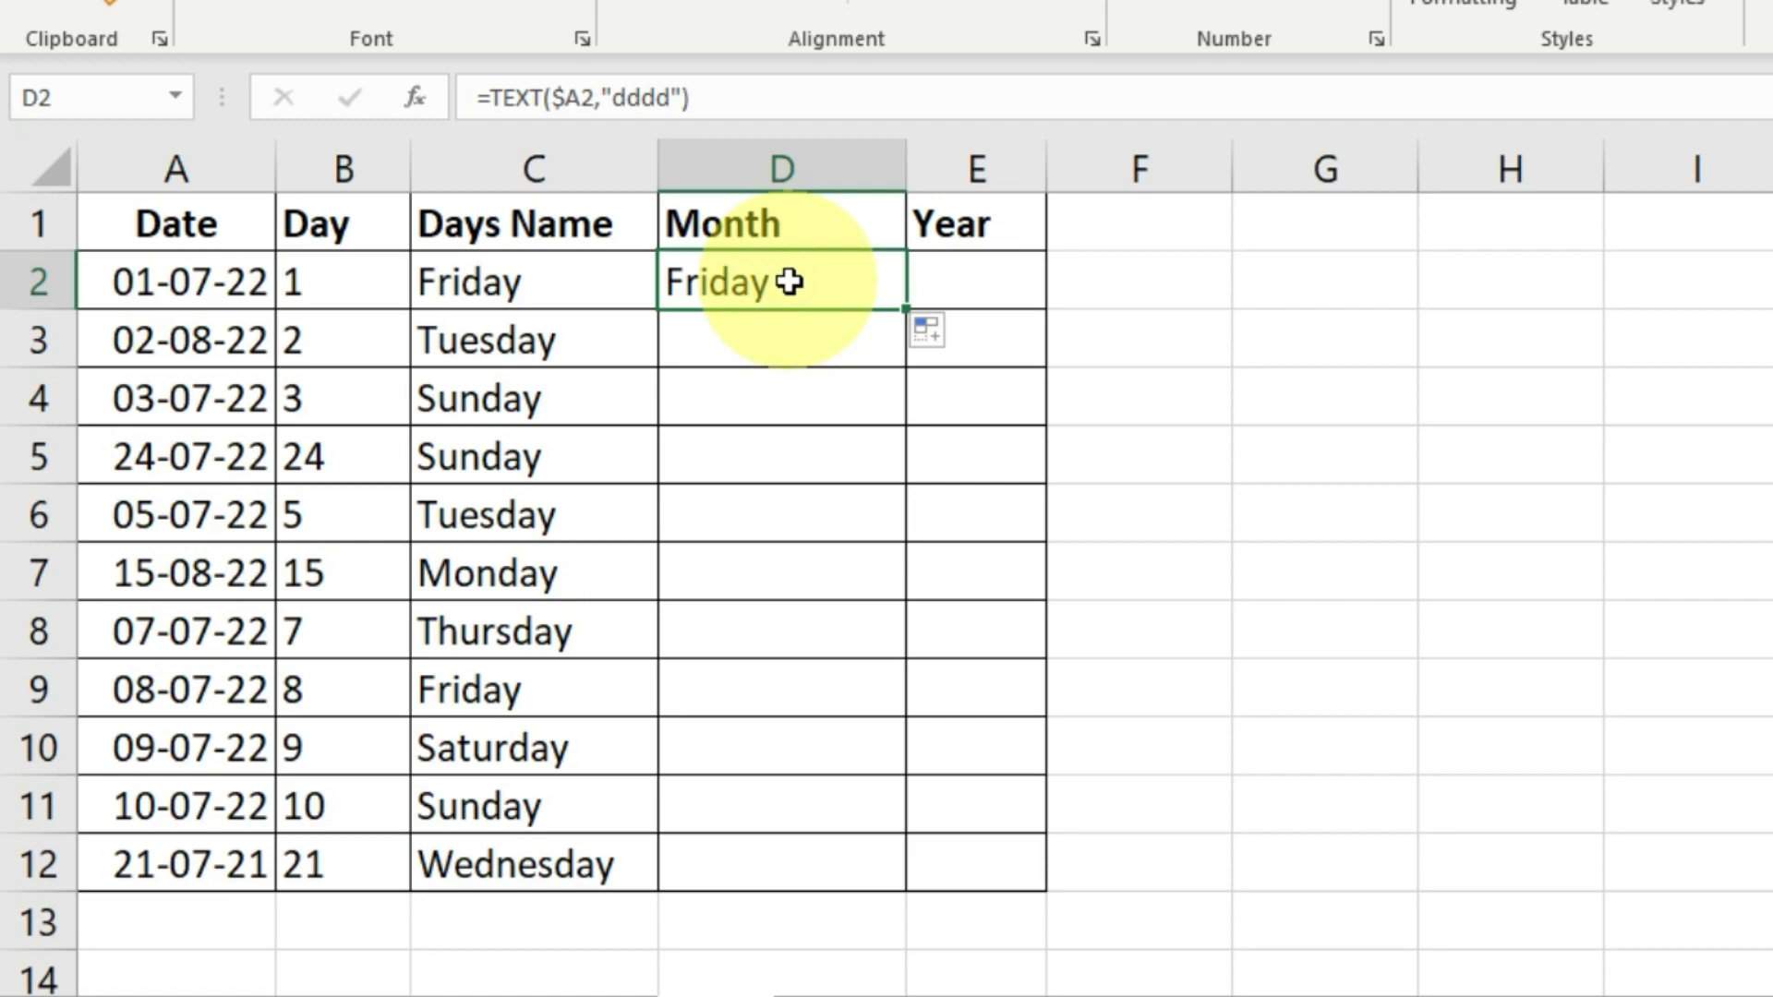
double_click(787, 282)
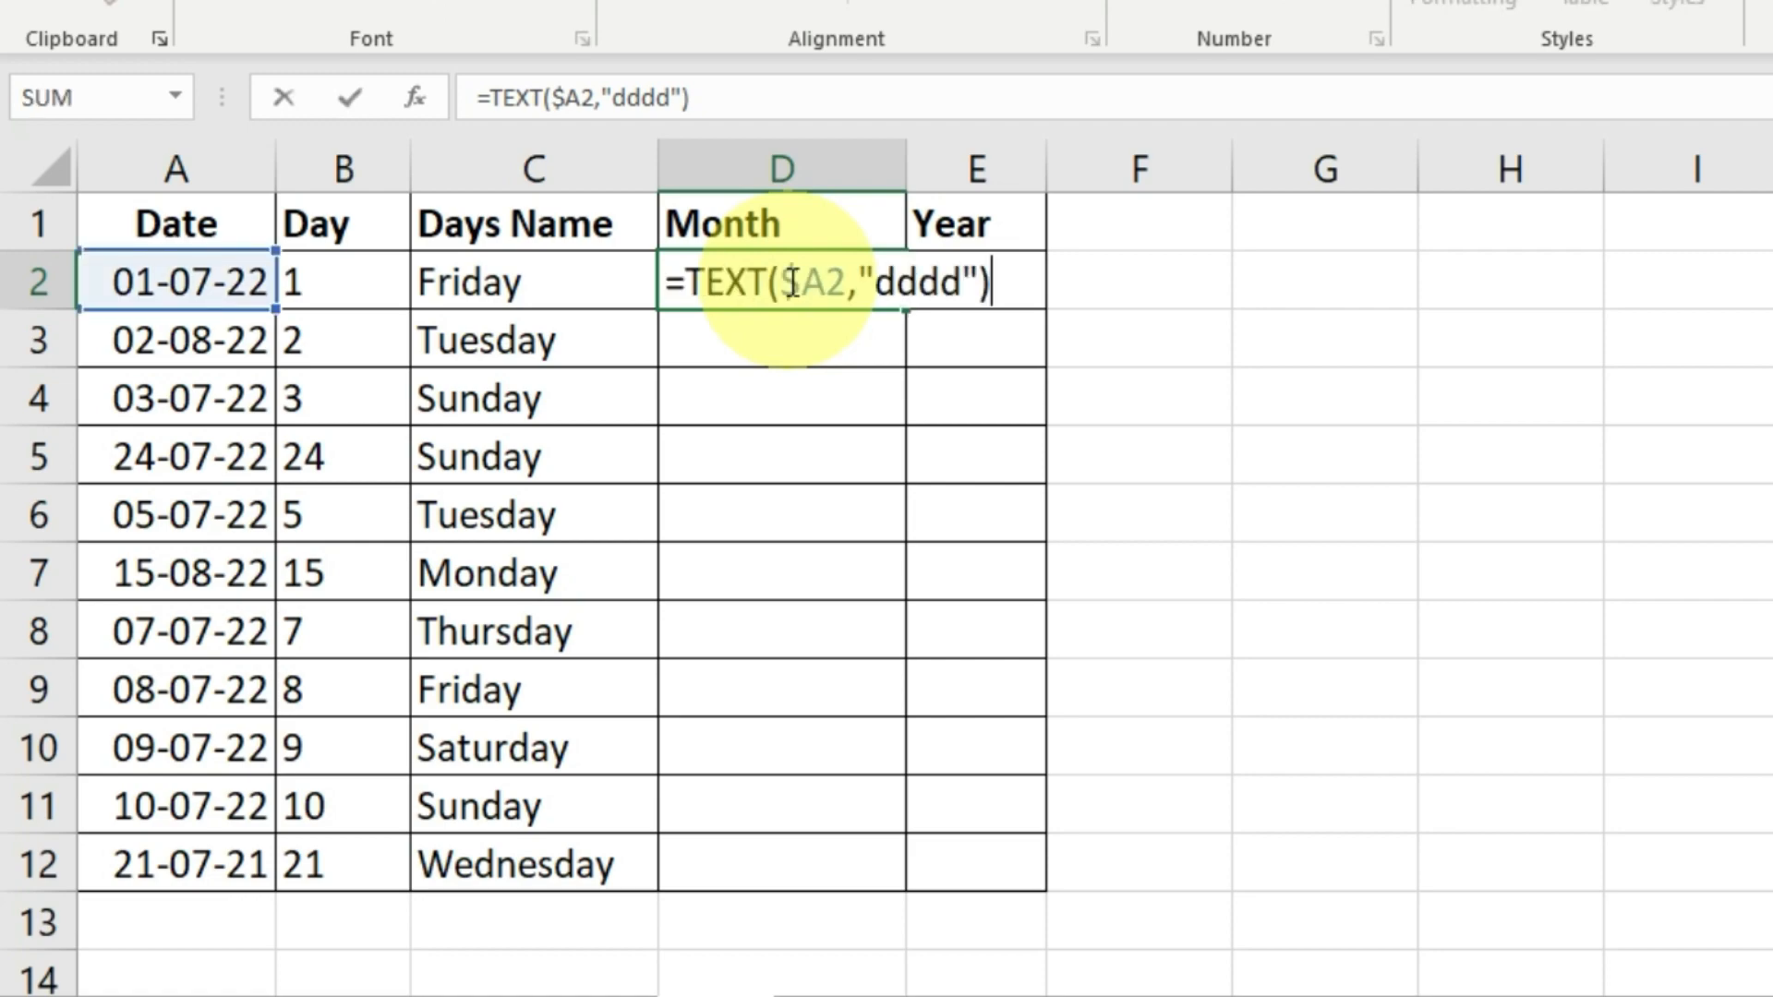
left_click(962, 279)
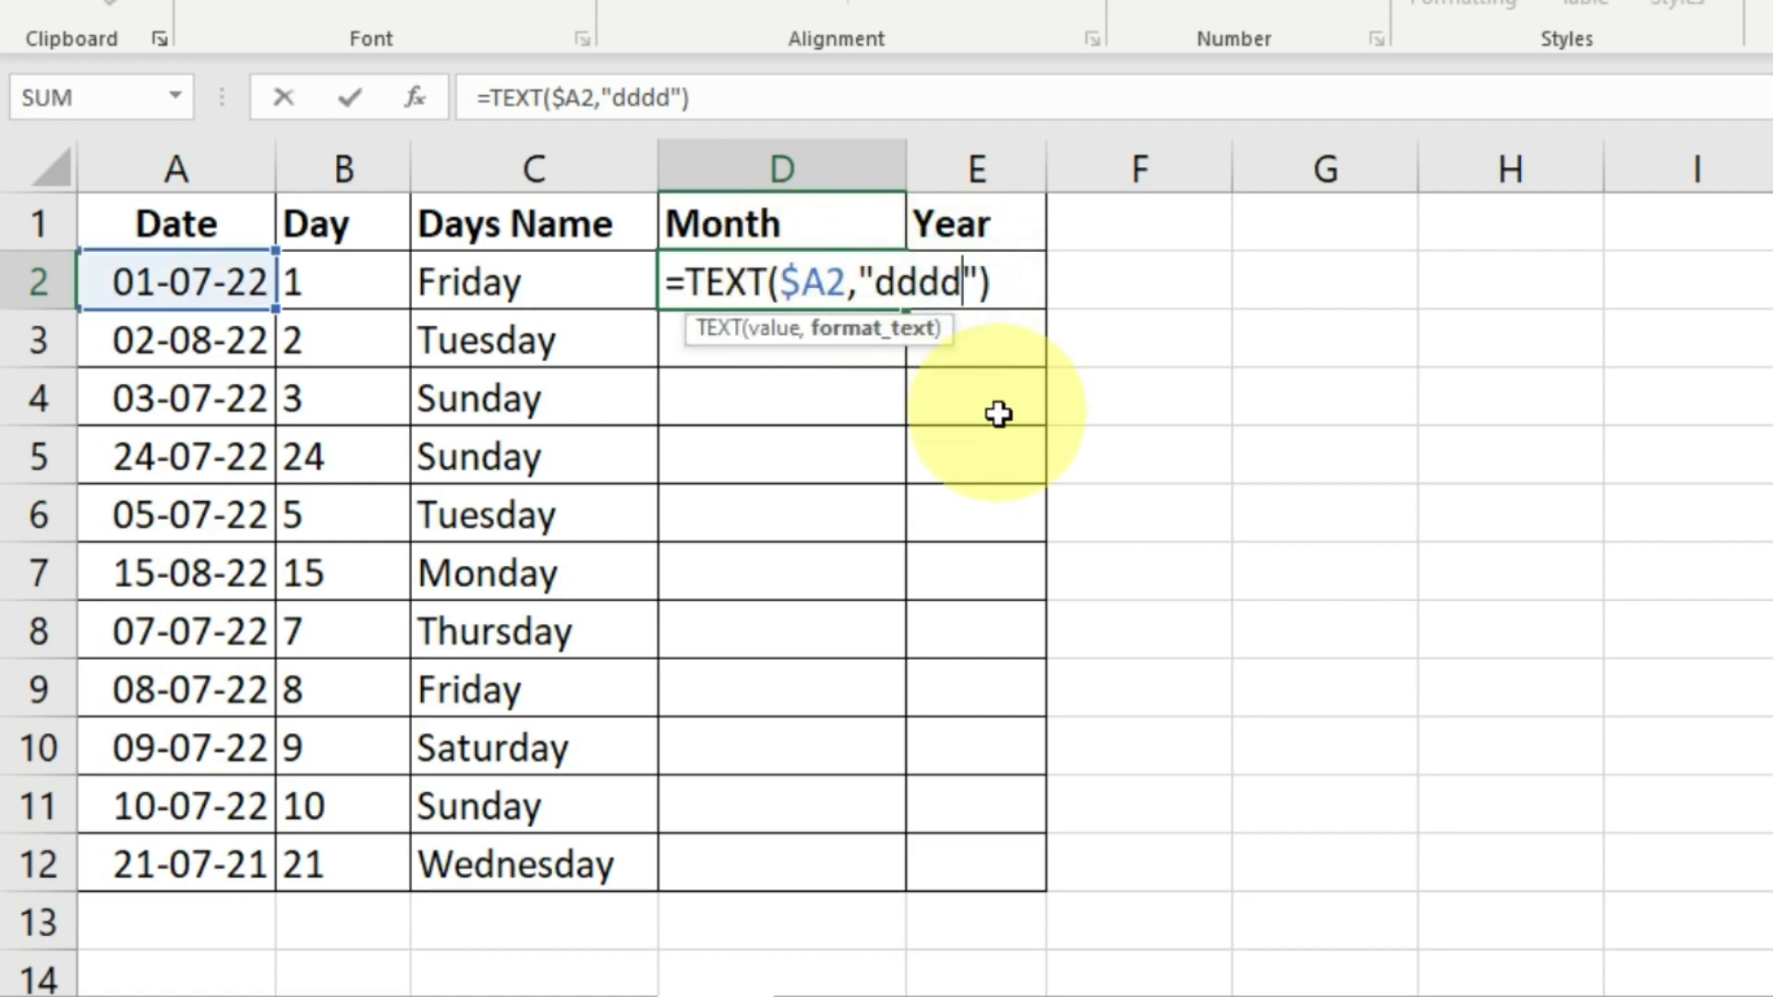
key("BackSpace")
key("BackSpace")
key("BackSpace")
key("BackSpace")
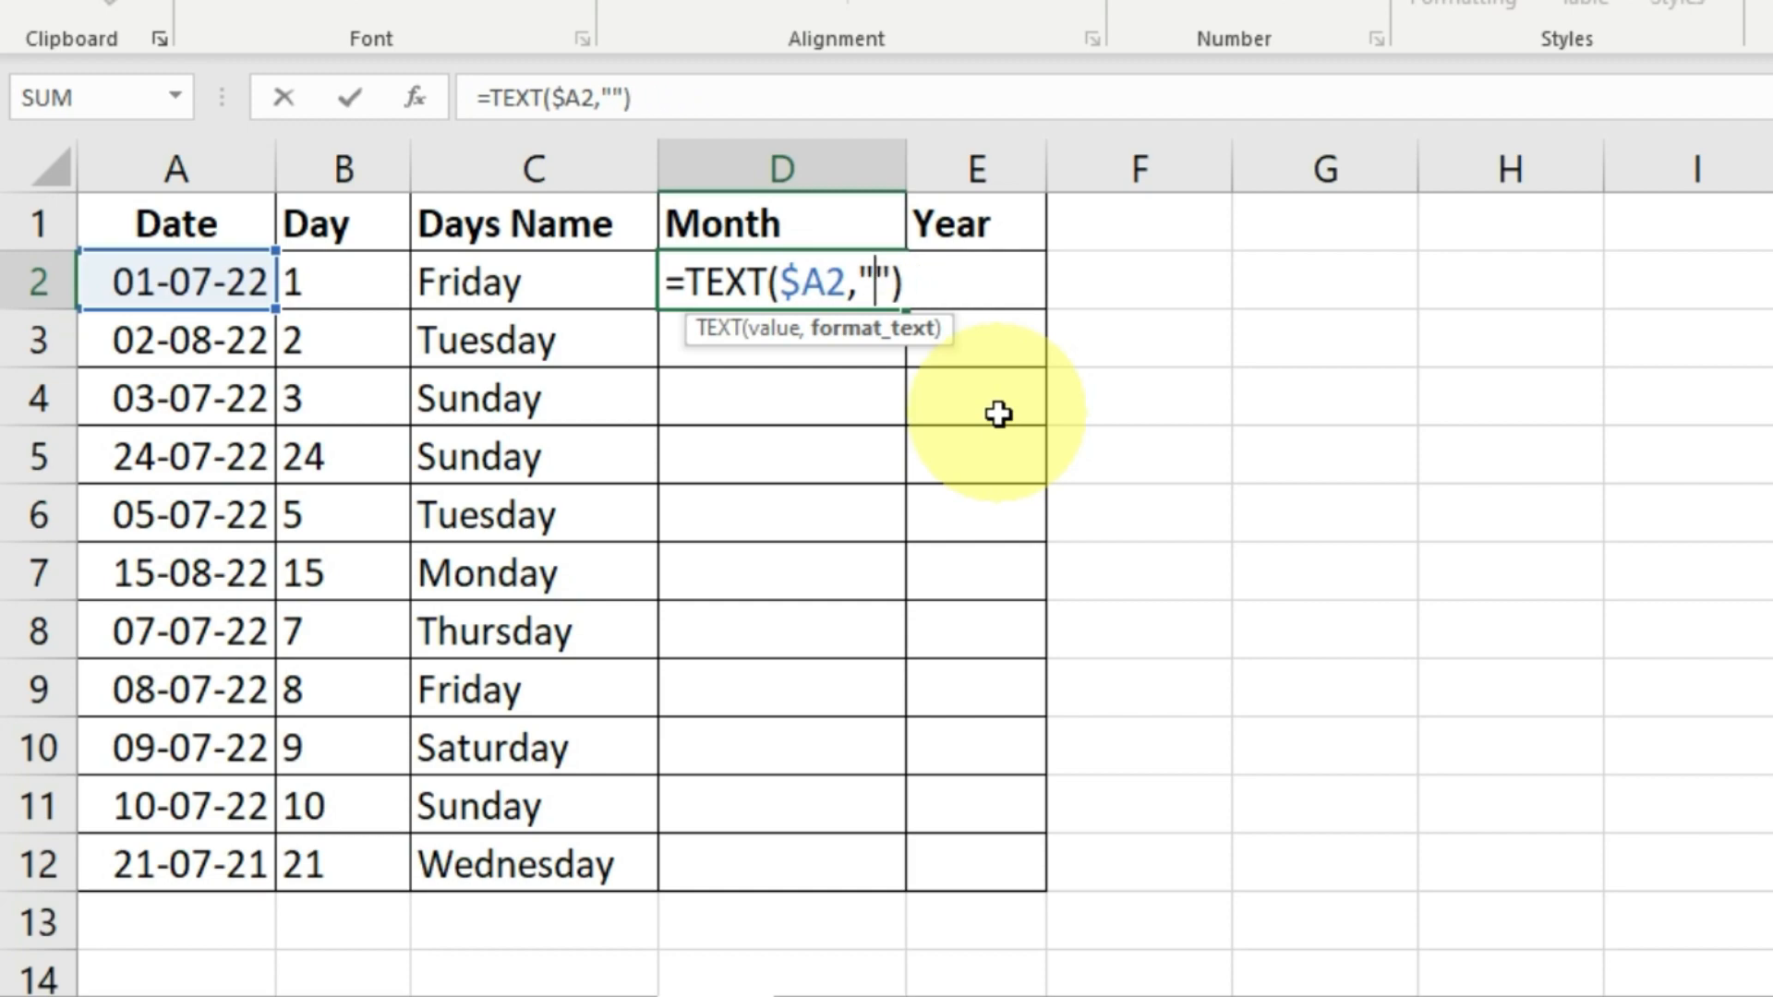
type("mmm")
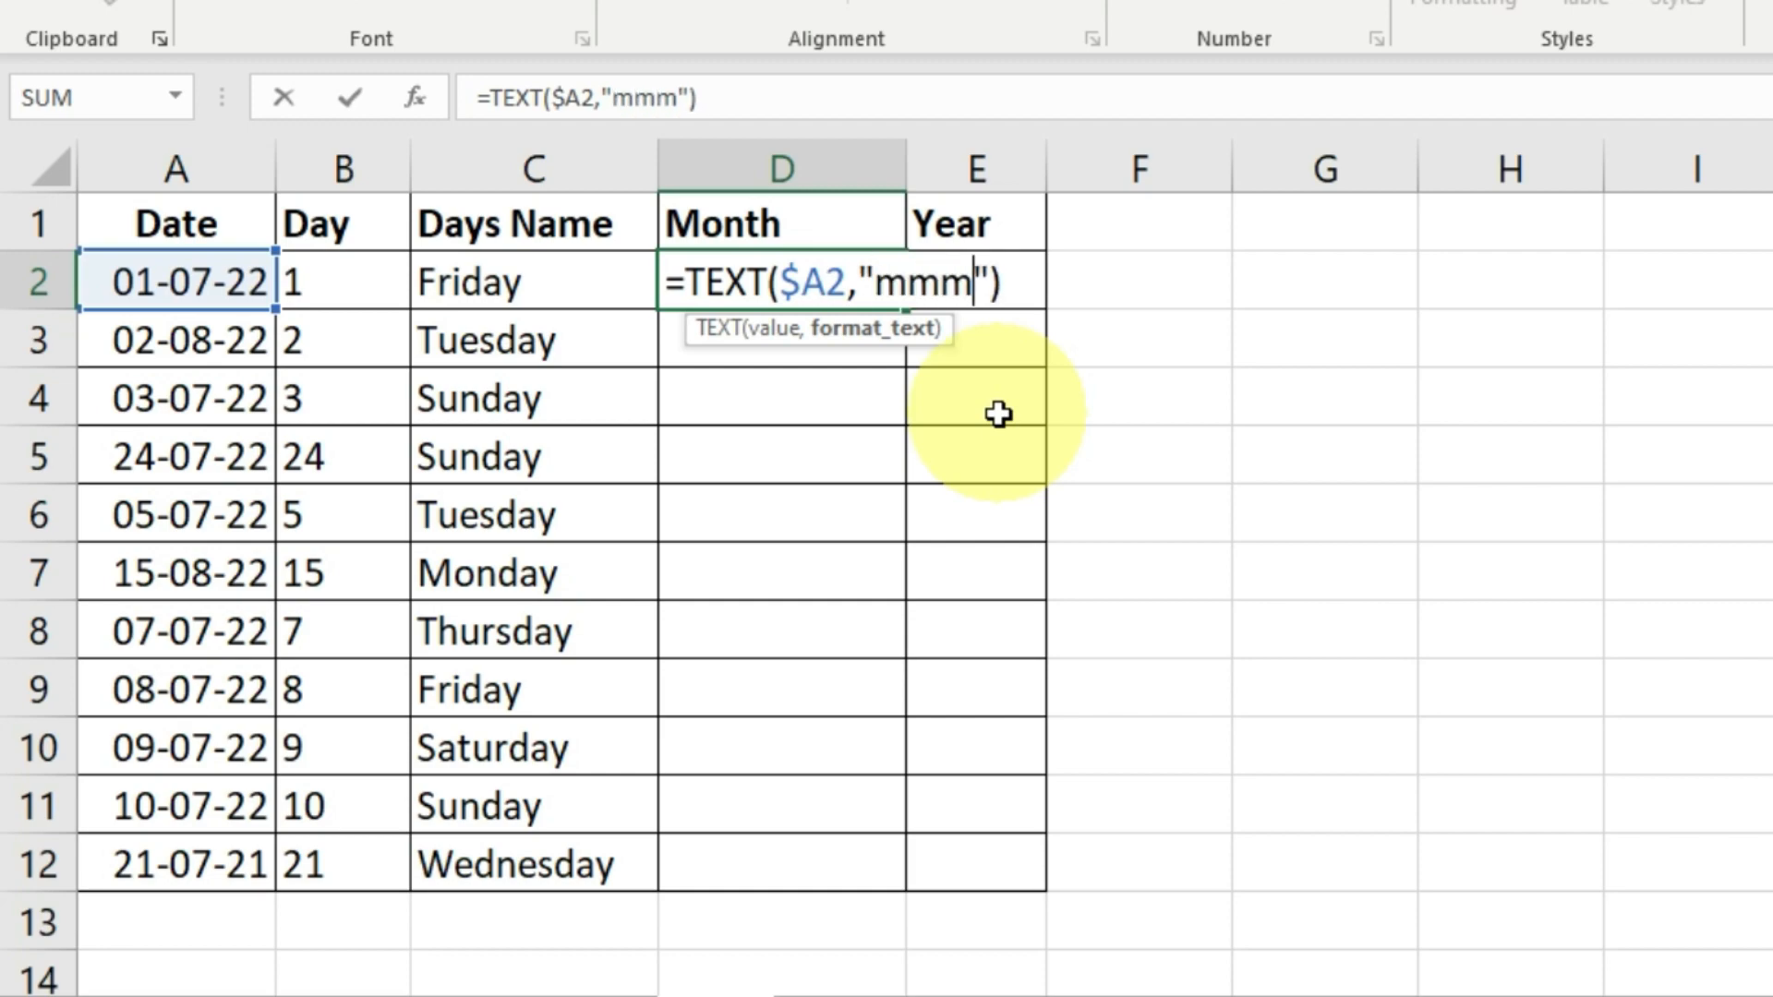
key("Return")
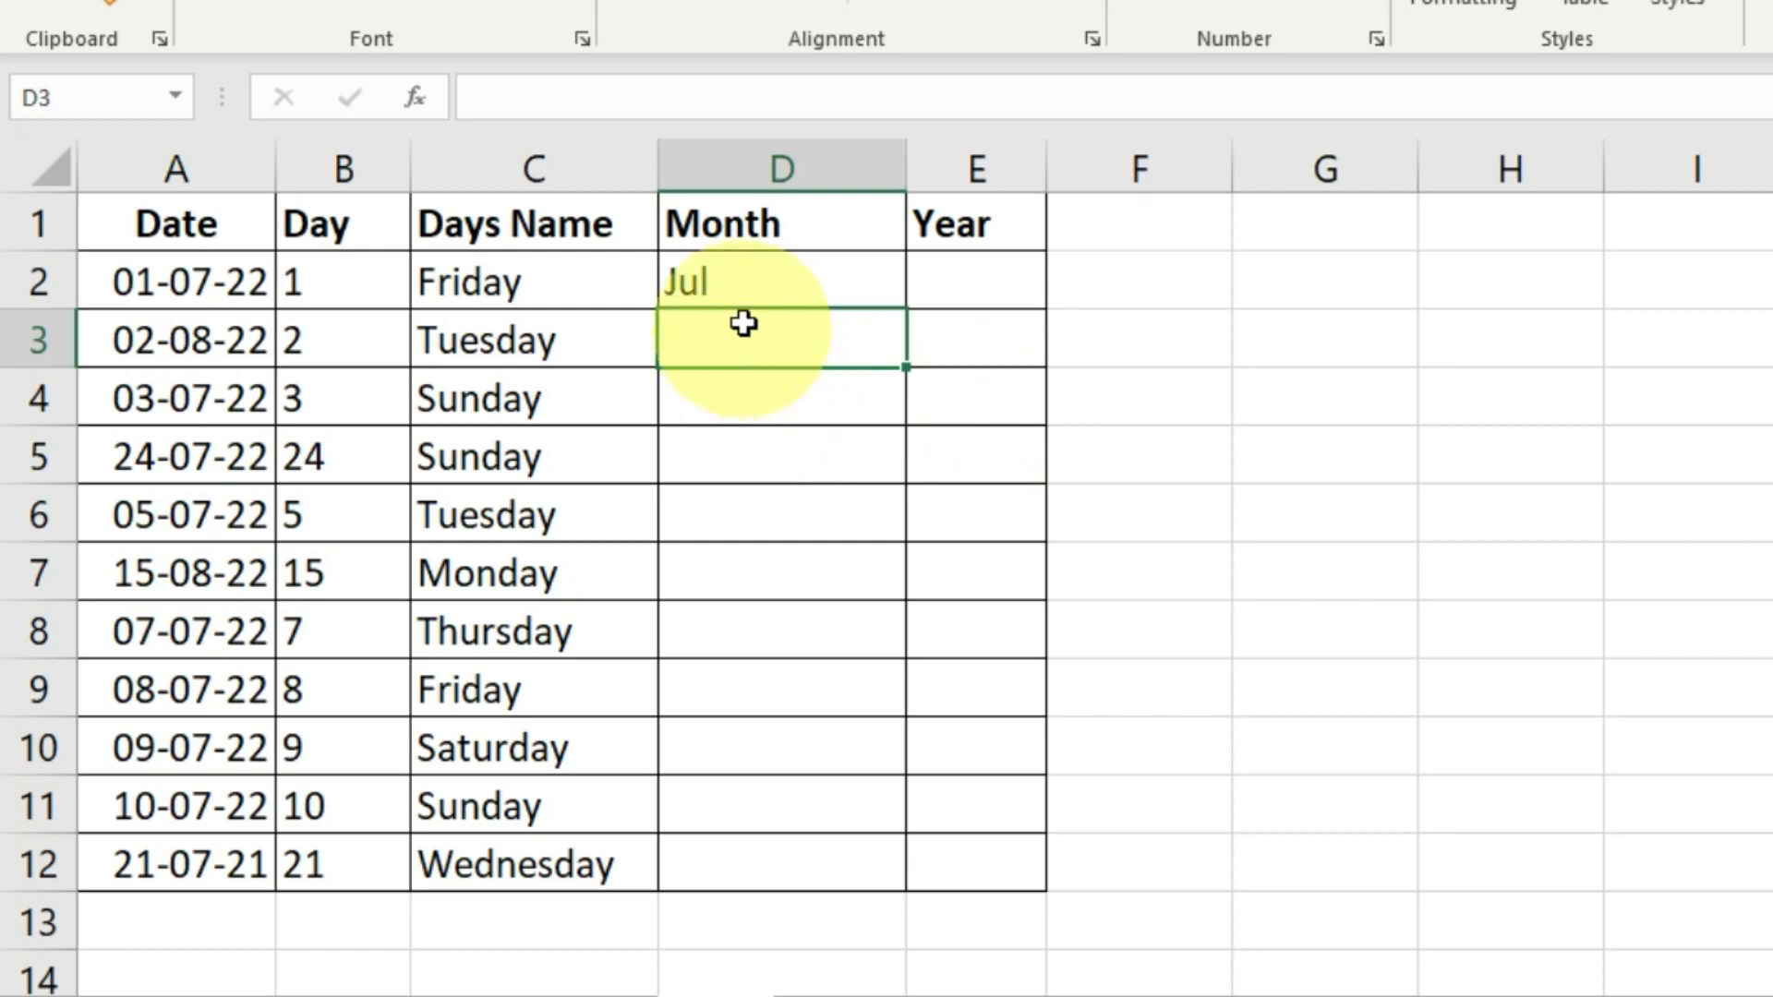
Step: Fill the abbreviated "mmm" month formula from D2 down through D12
left_click(779, 277)
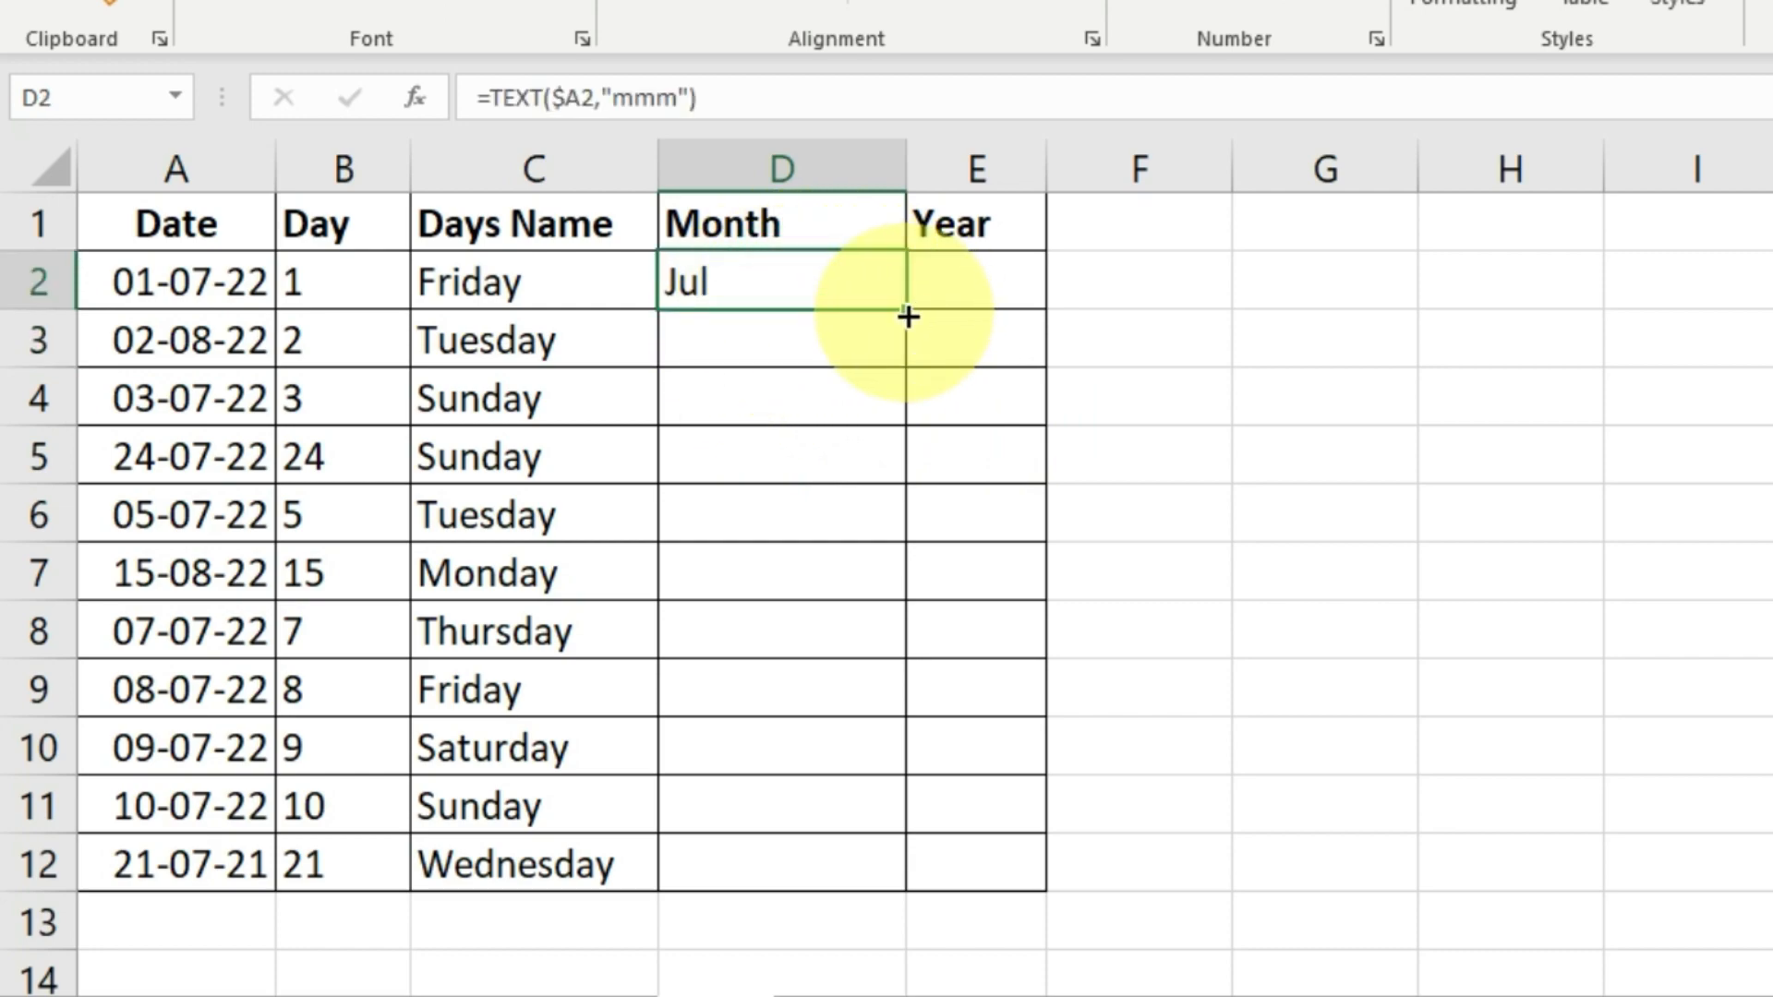
double_click(907, 317)
left_click(832, 606)
Step: Change the format code in D2 to "mmmm" for full month names and fill the formula down through D12
left_click(746, 284)
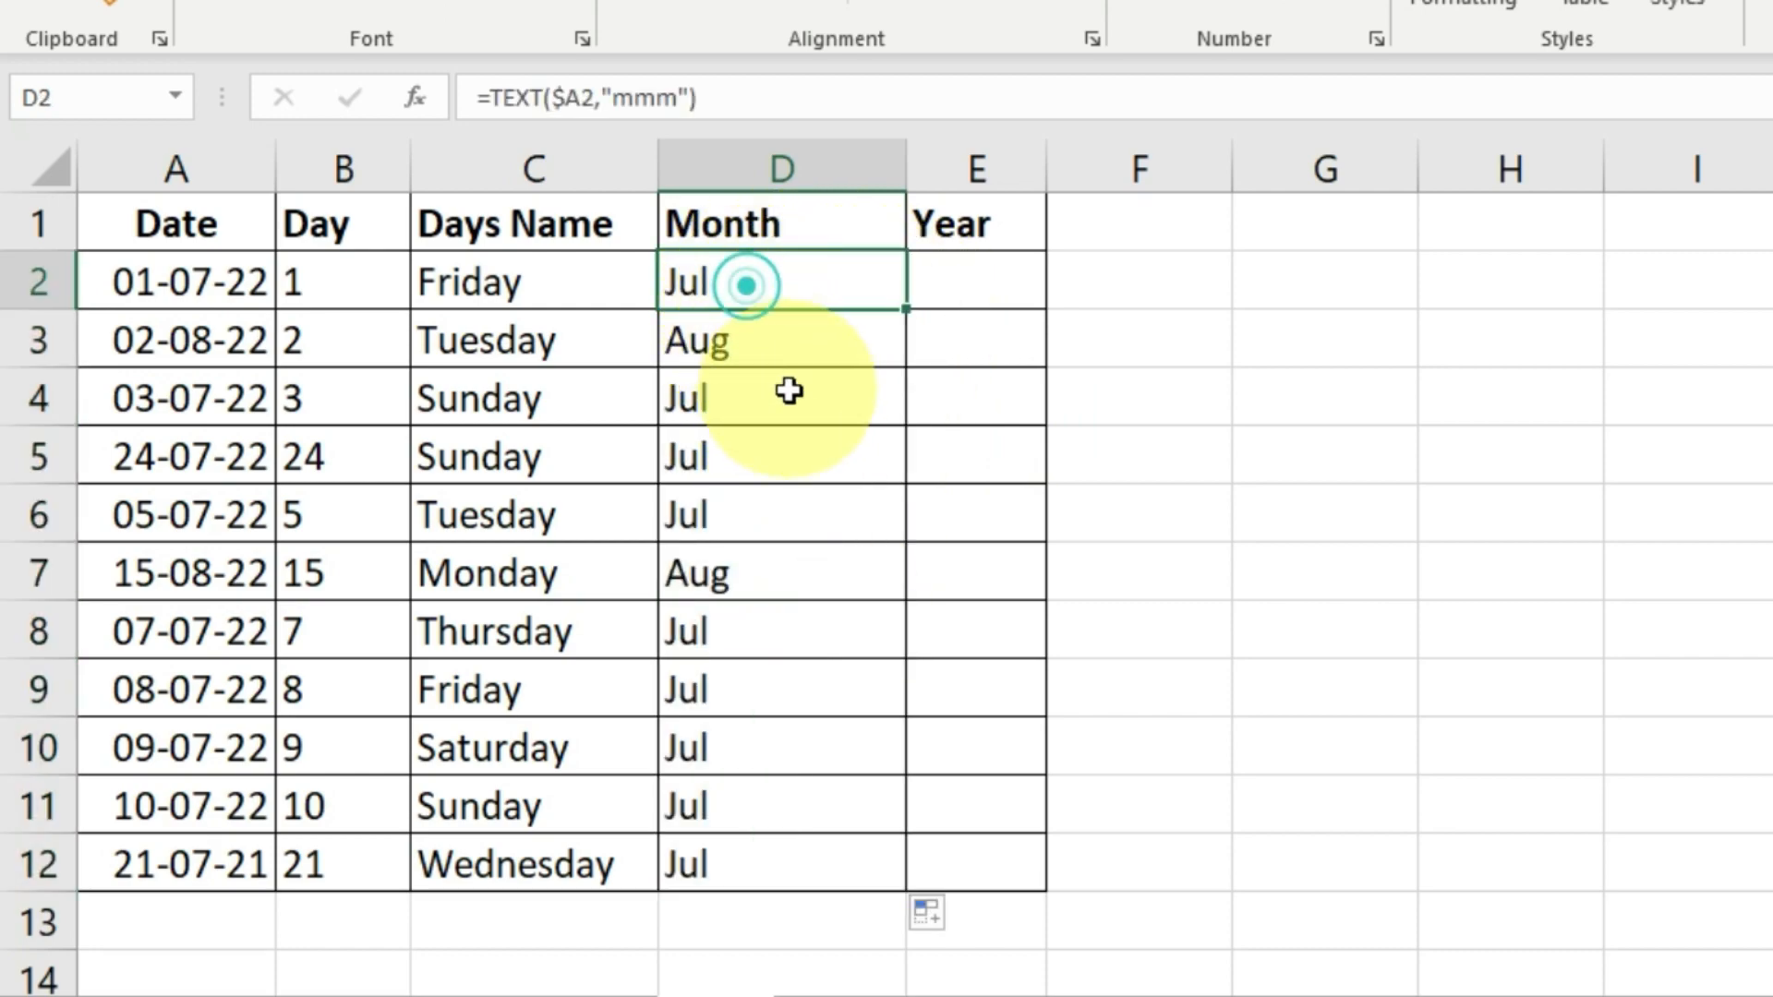
key("F2")
key("Left")
key("Left")
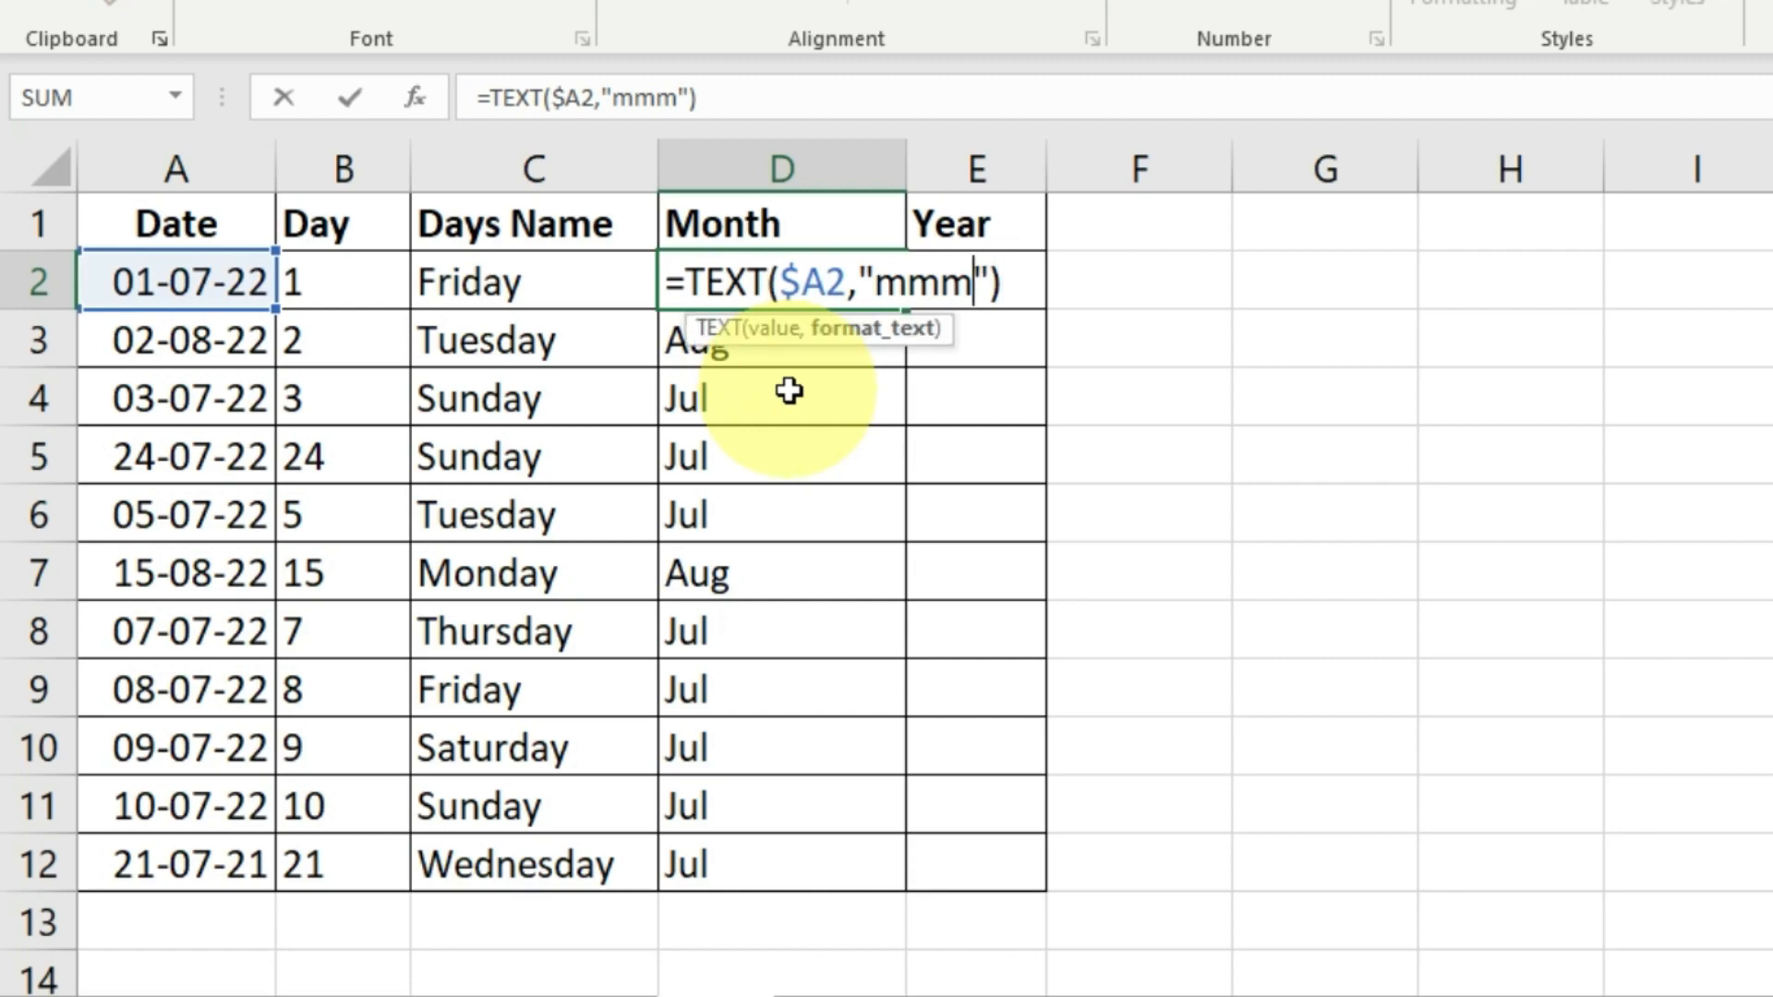
type("m")
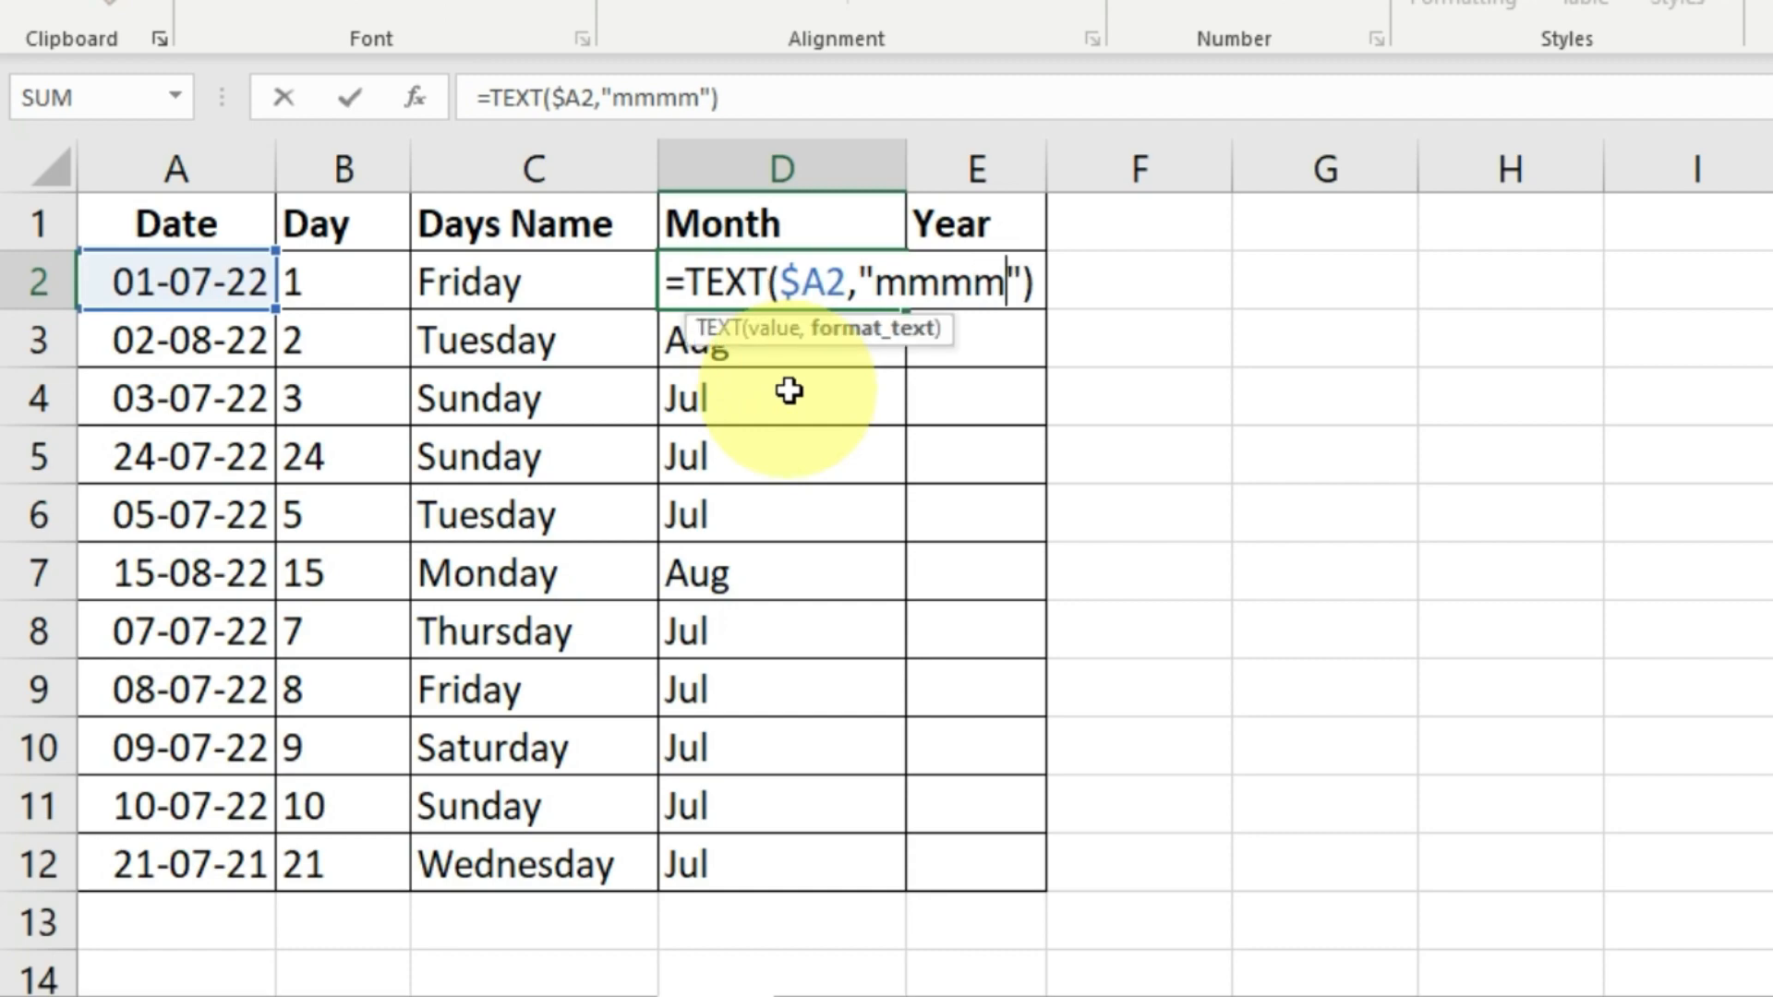
key("Return")
left_click(761, 261)
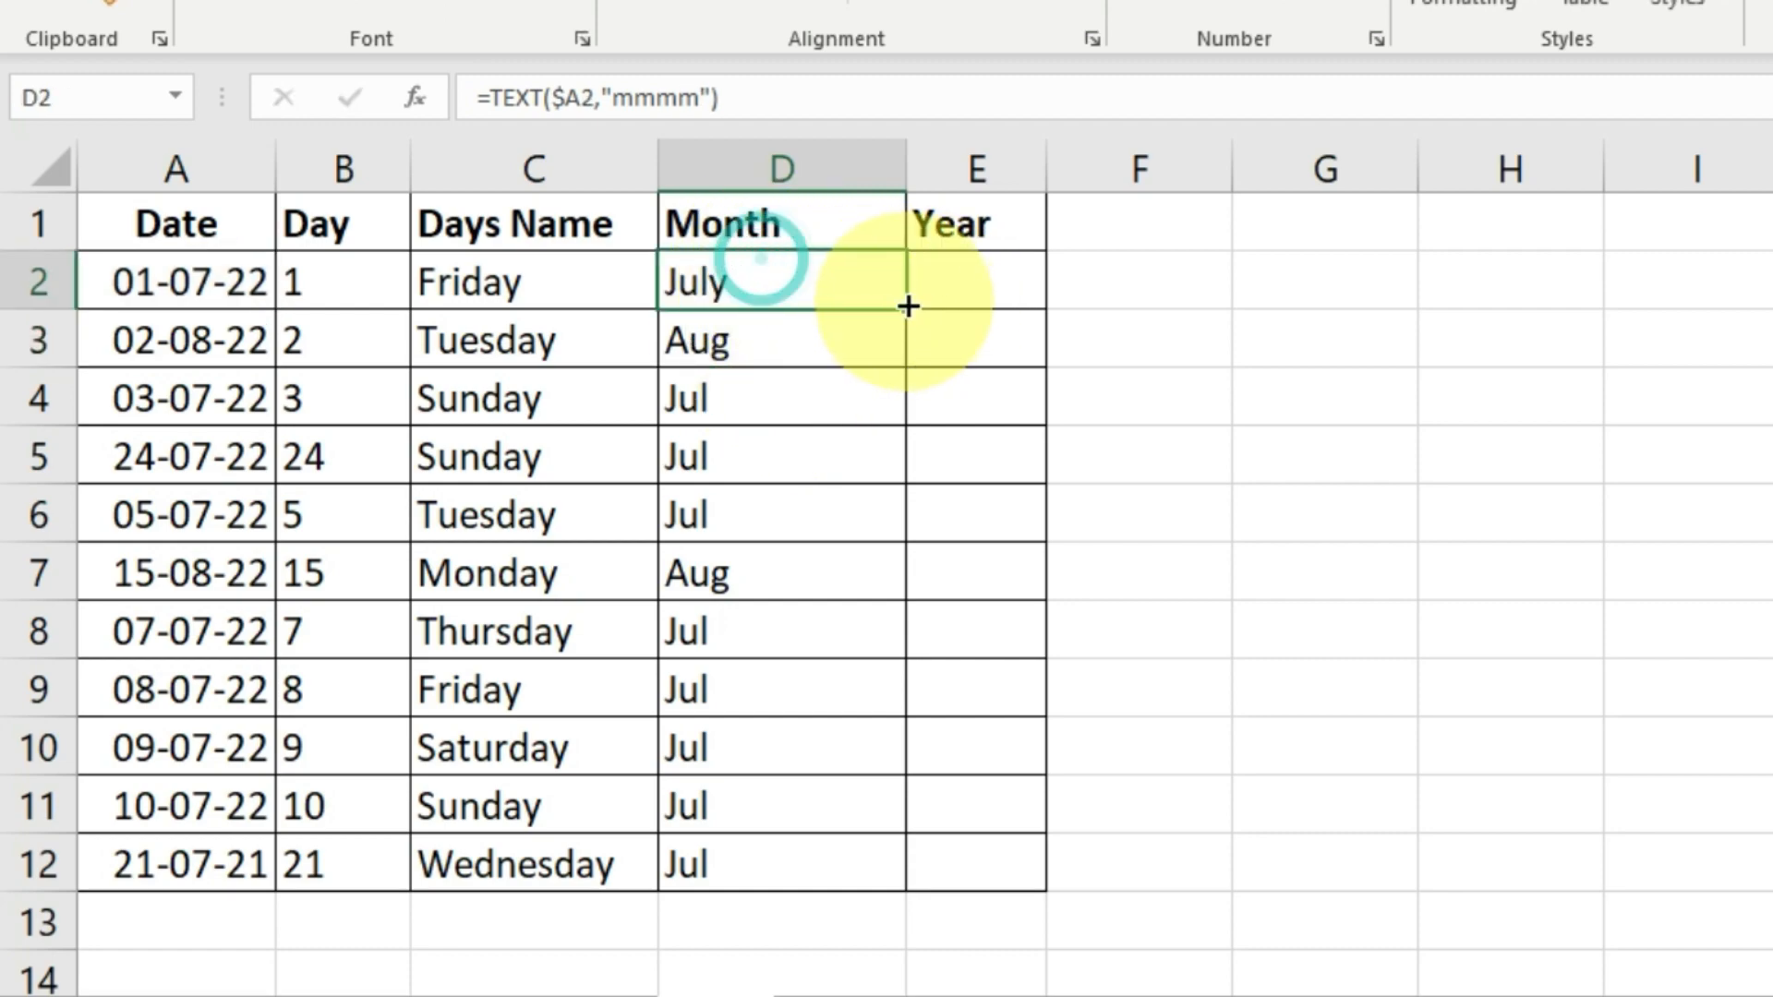
double_click(907, 306)
Step: Replace the format code in D2 with "mm" for two-digit month numbers and fill the formula down through D12
left_click(793, 288)
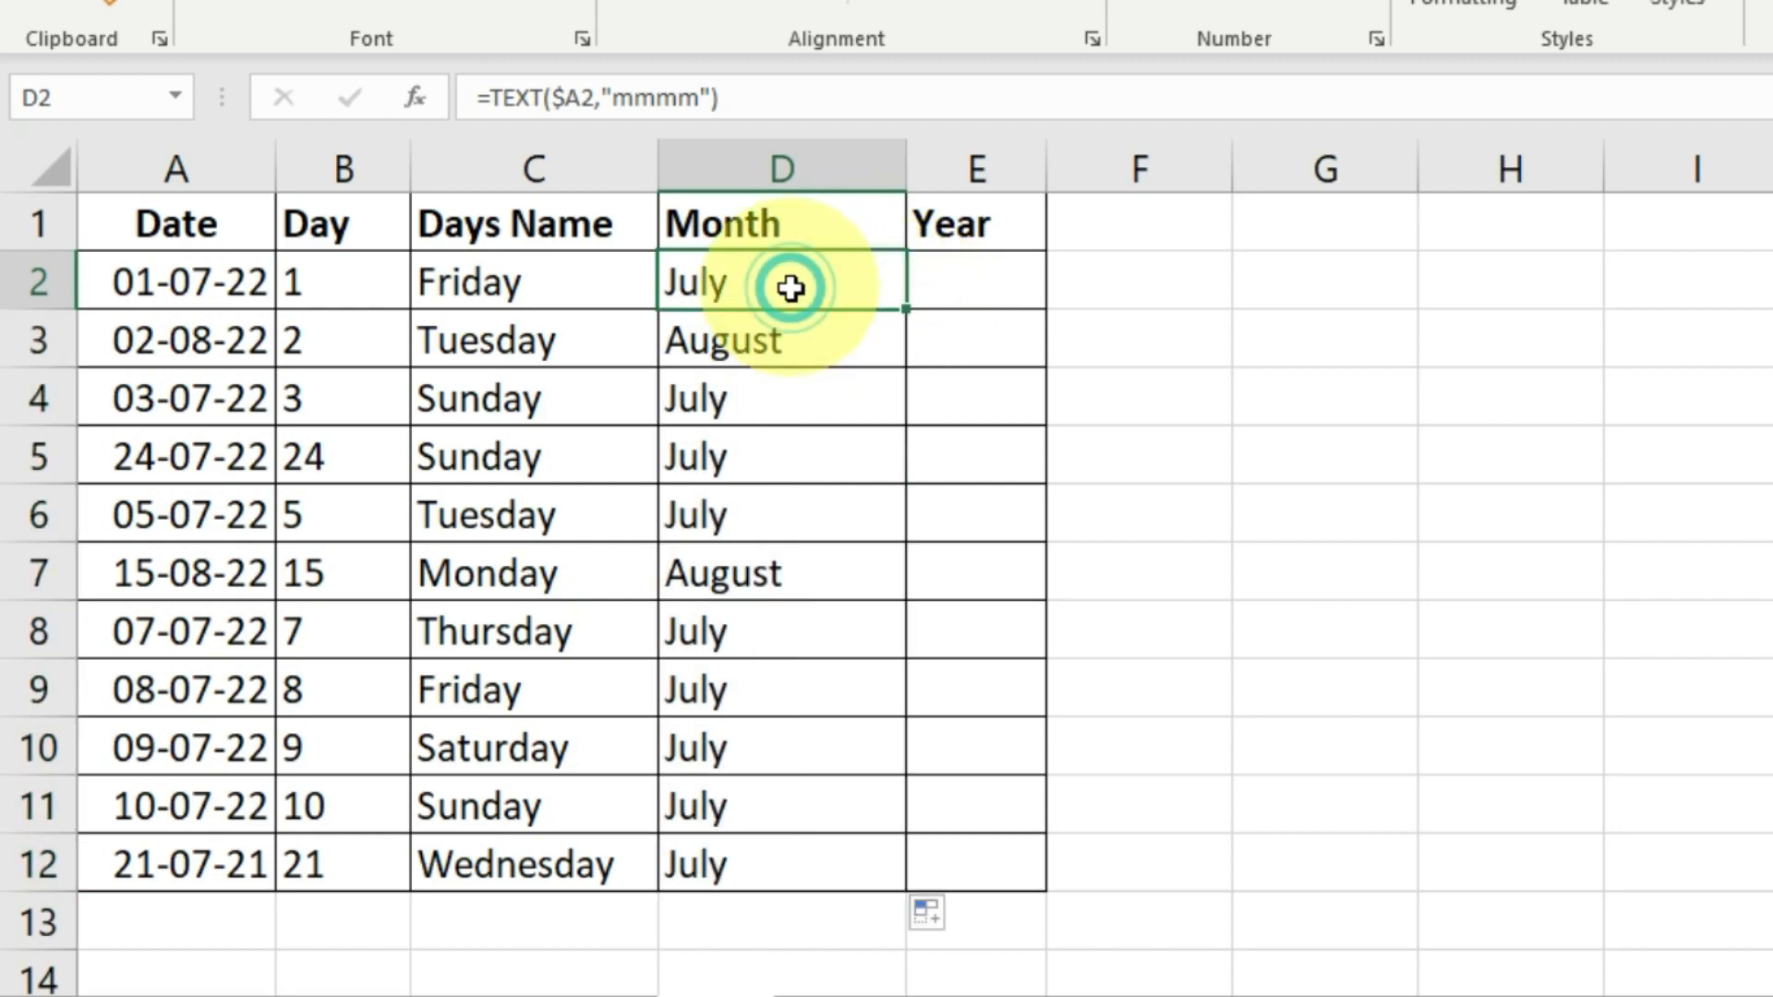
double_click(791, 289)
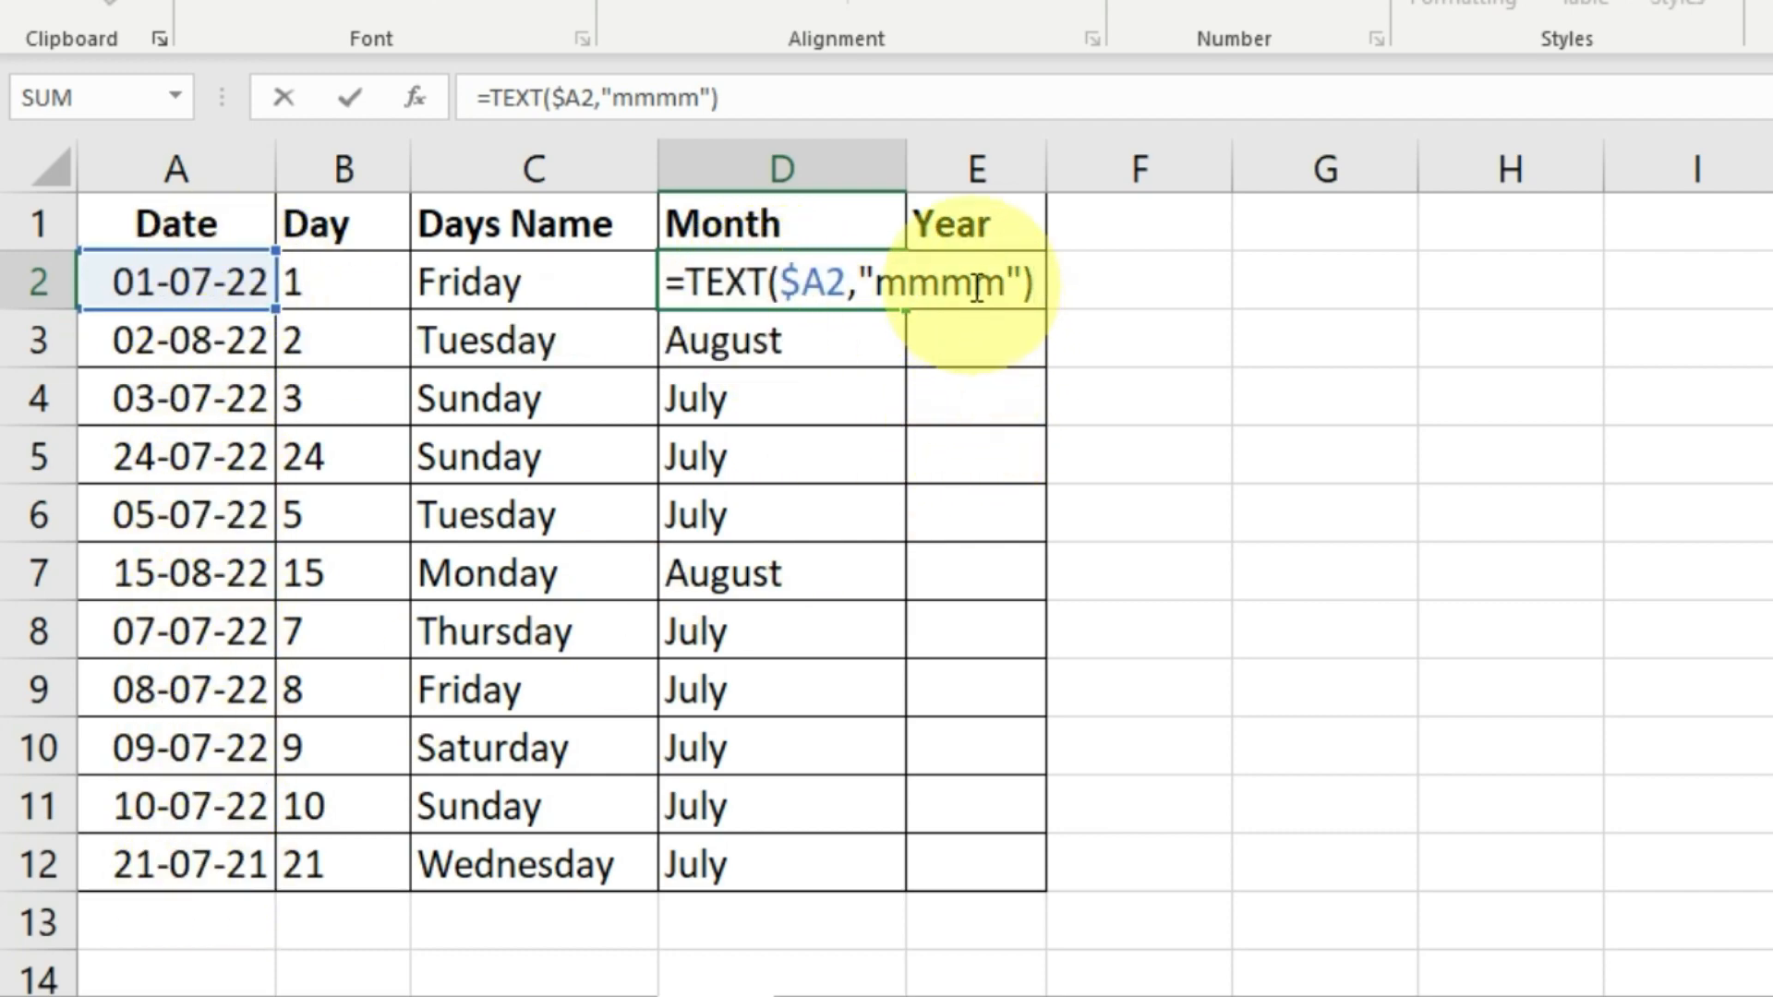
left_click_drag(877, 282, 1007, 282)
type("m")
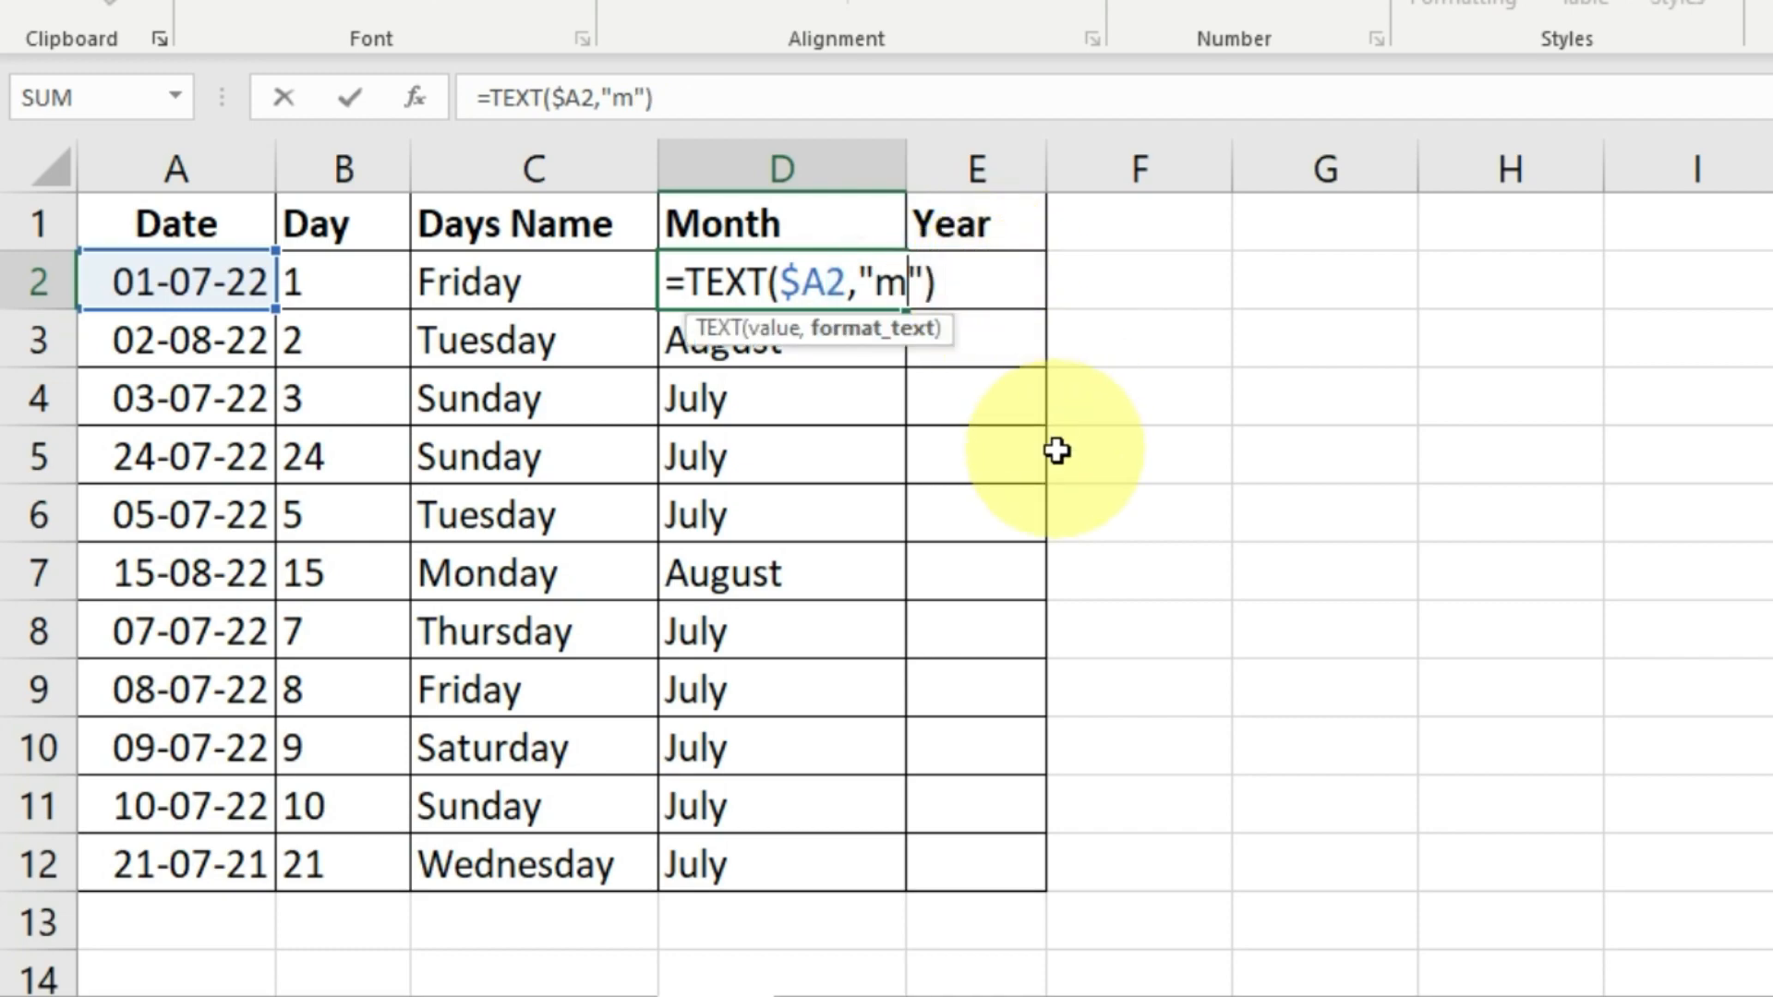
type("m")
key("Return")
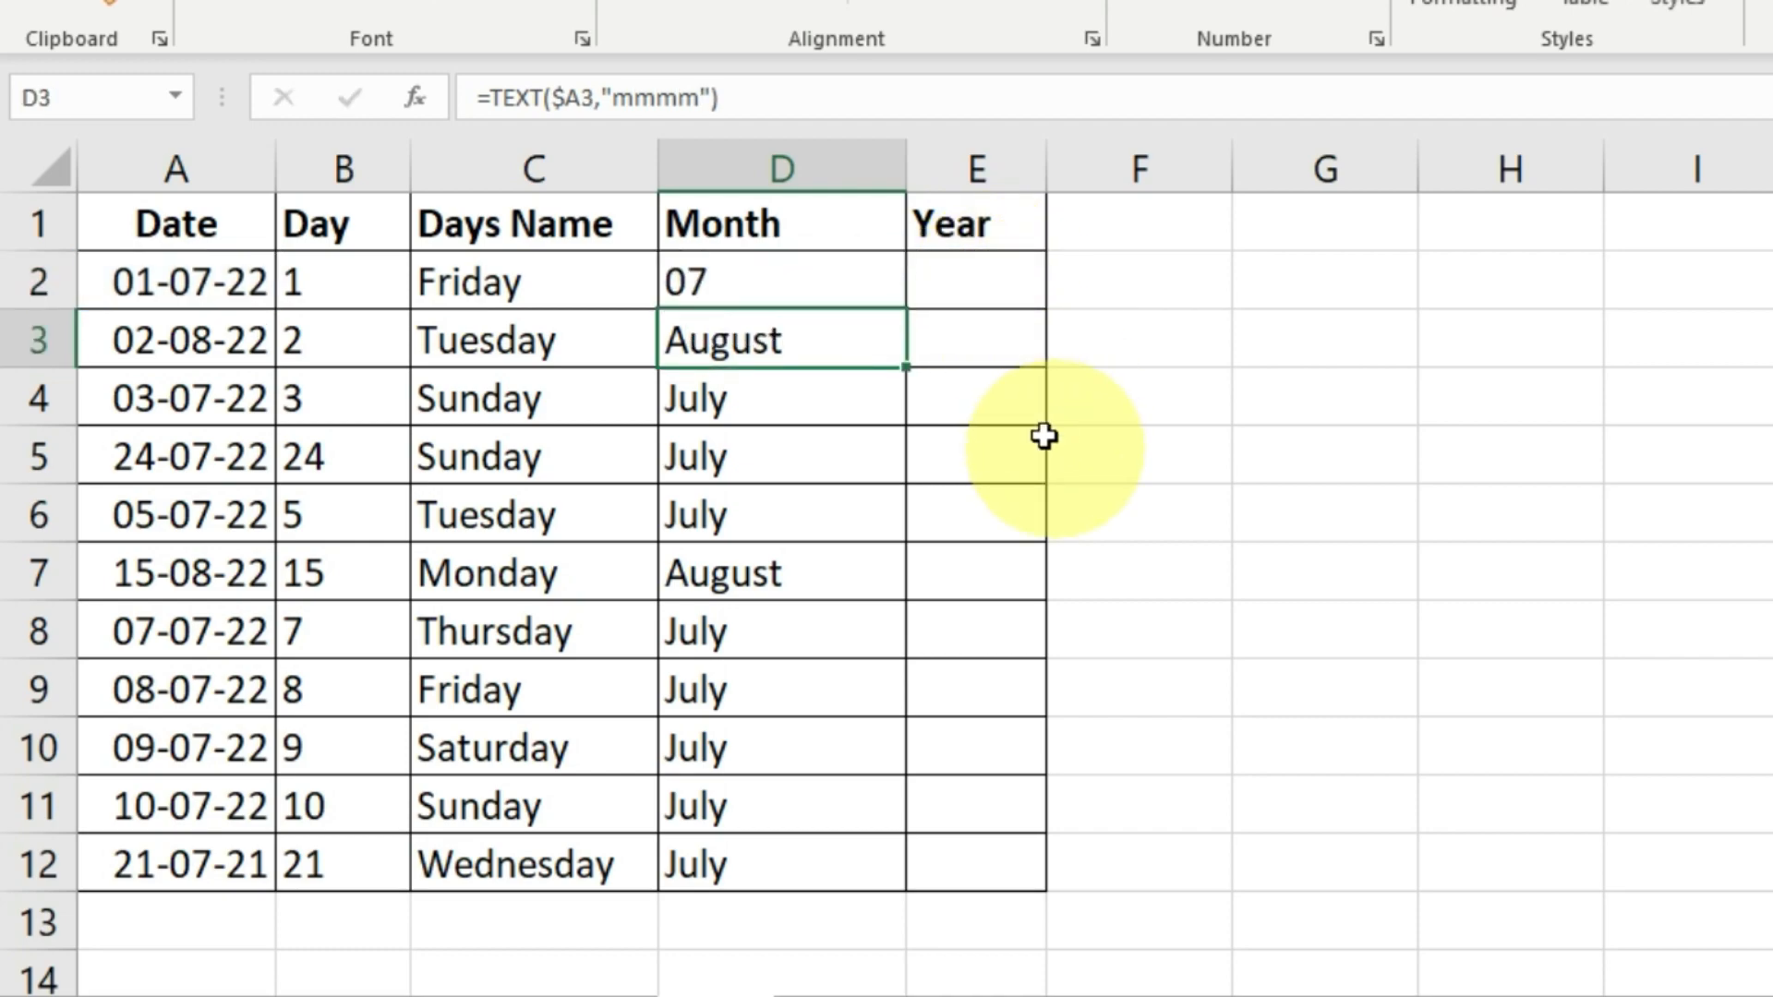
left_click(845, 286)
double_click(905, 310)
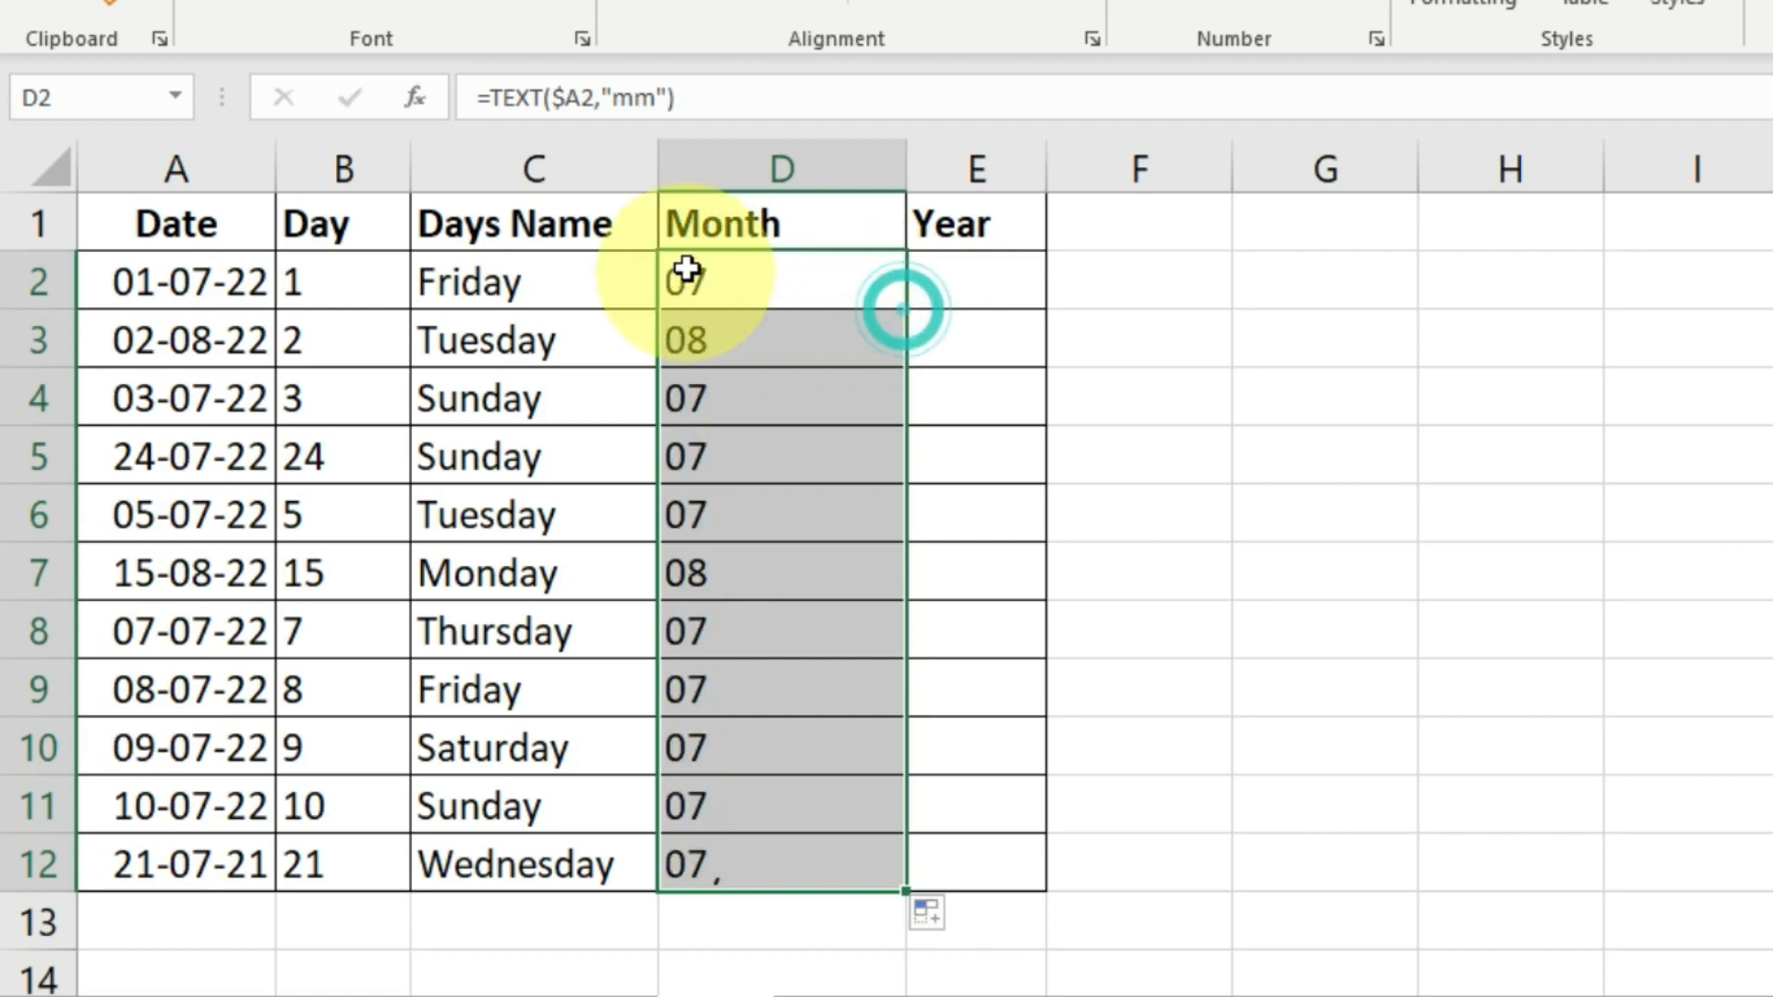
left_click_drag(764, 277, 757, 960)
left_click(735, 699)
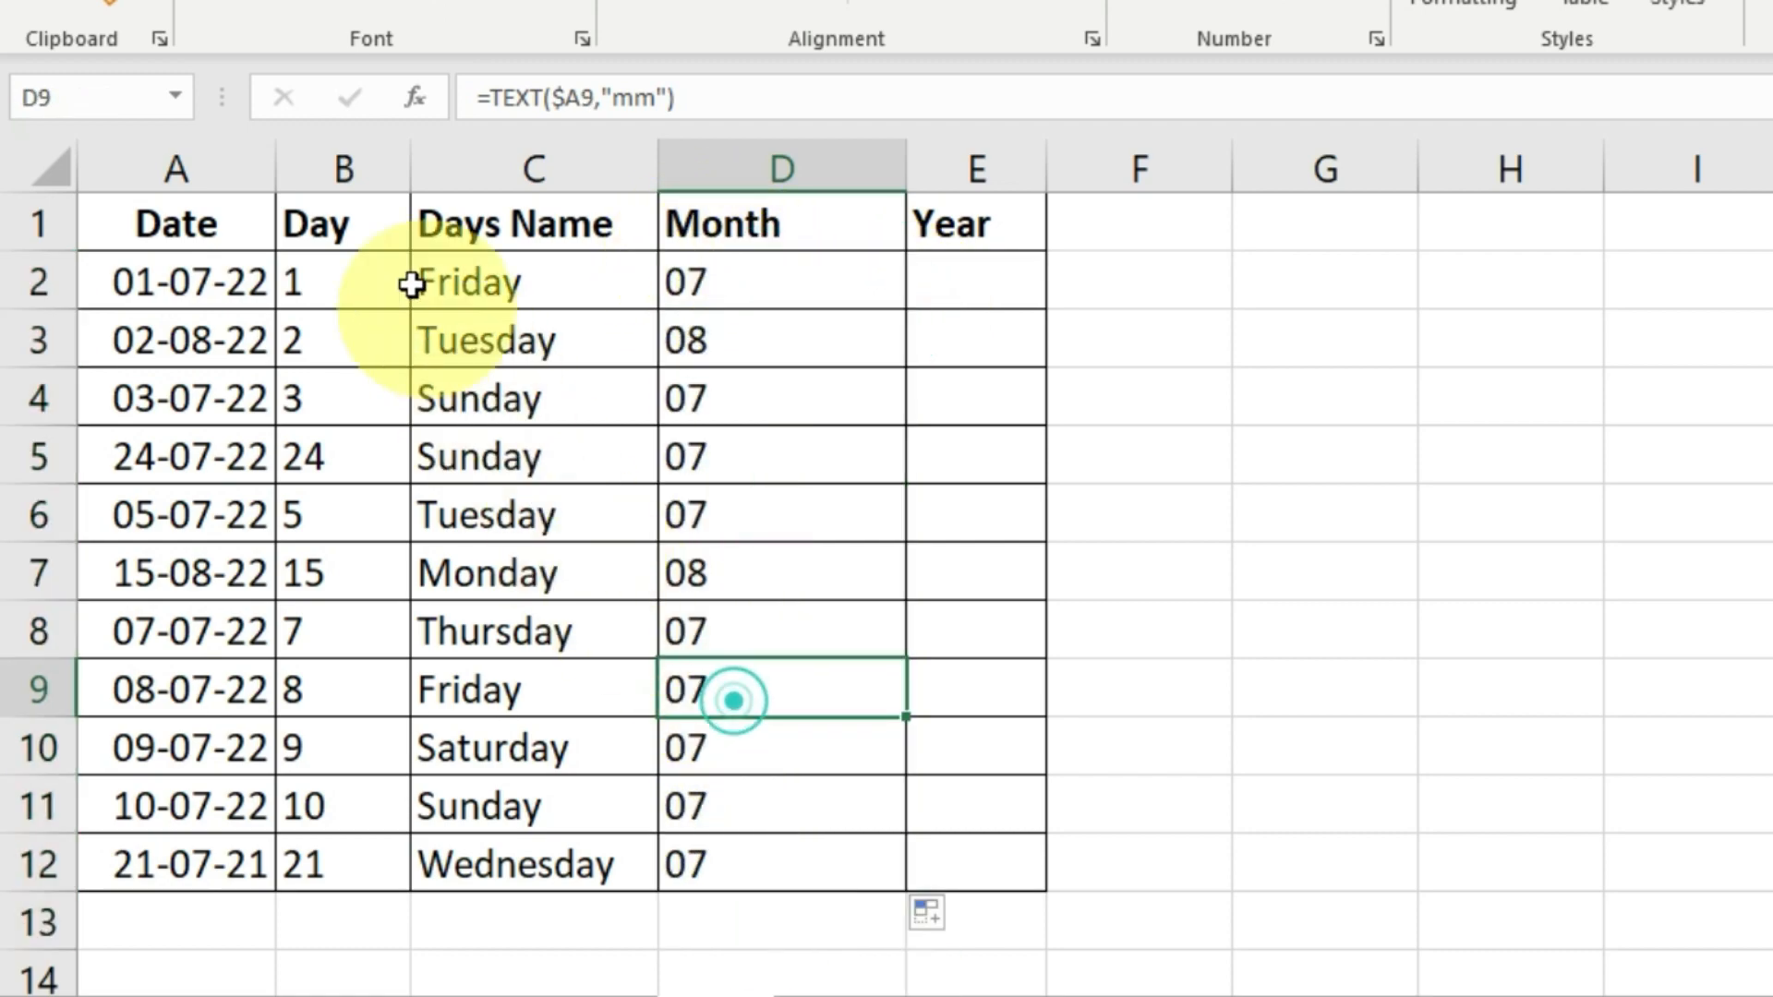
Step: Change the format code in B2 under Day to "dd" for two-digit day numbers
left_click_drag(348, 286, 348, 863)
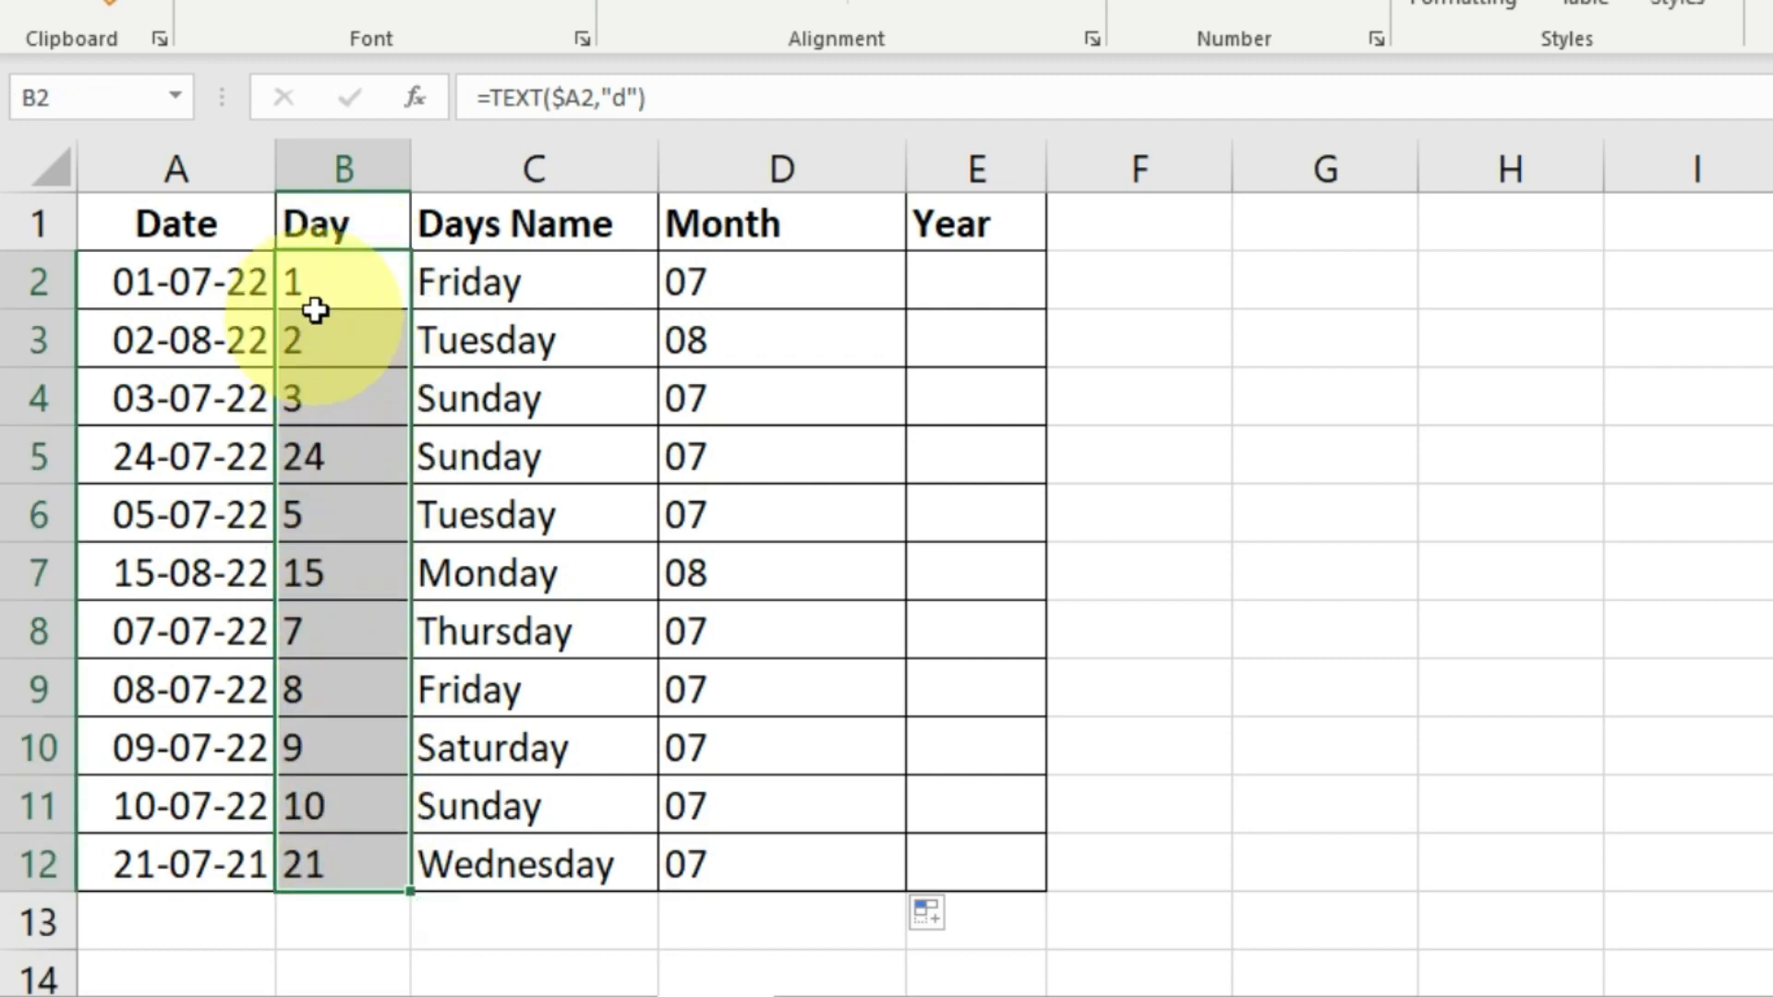
left_click(328, 279)
left_click(333, 337)
left_click(329, 396)
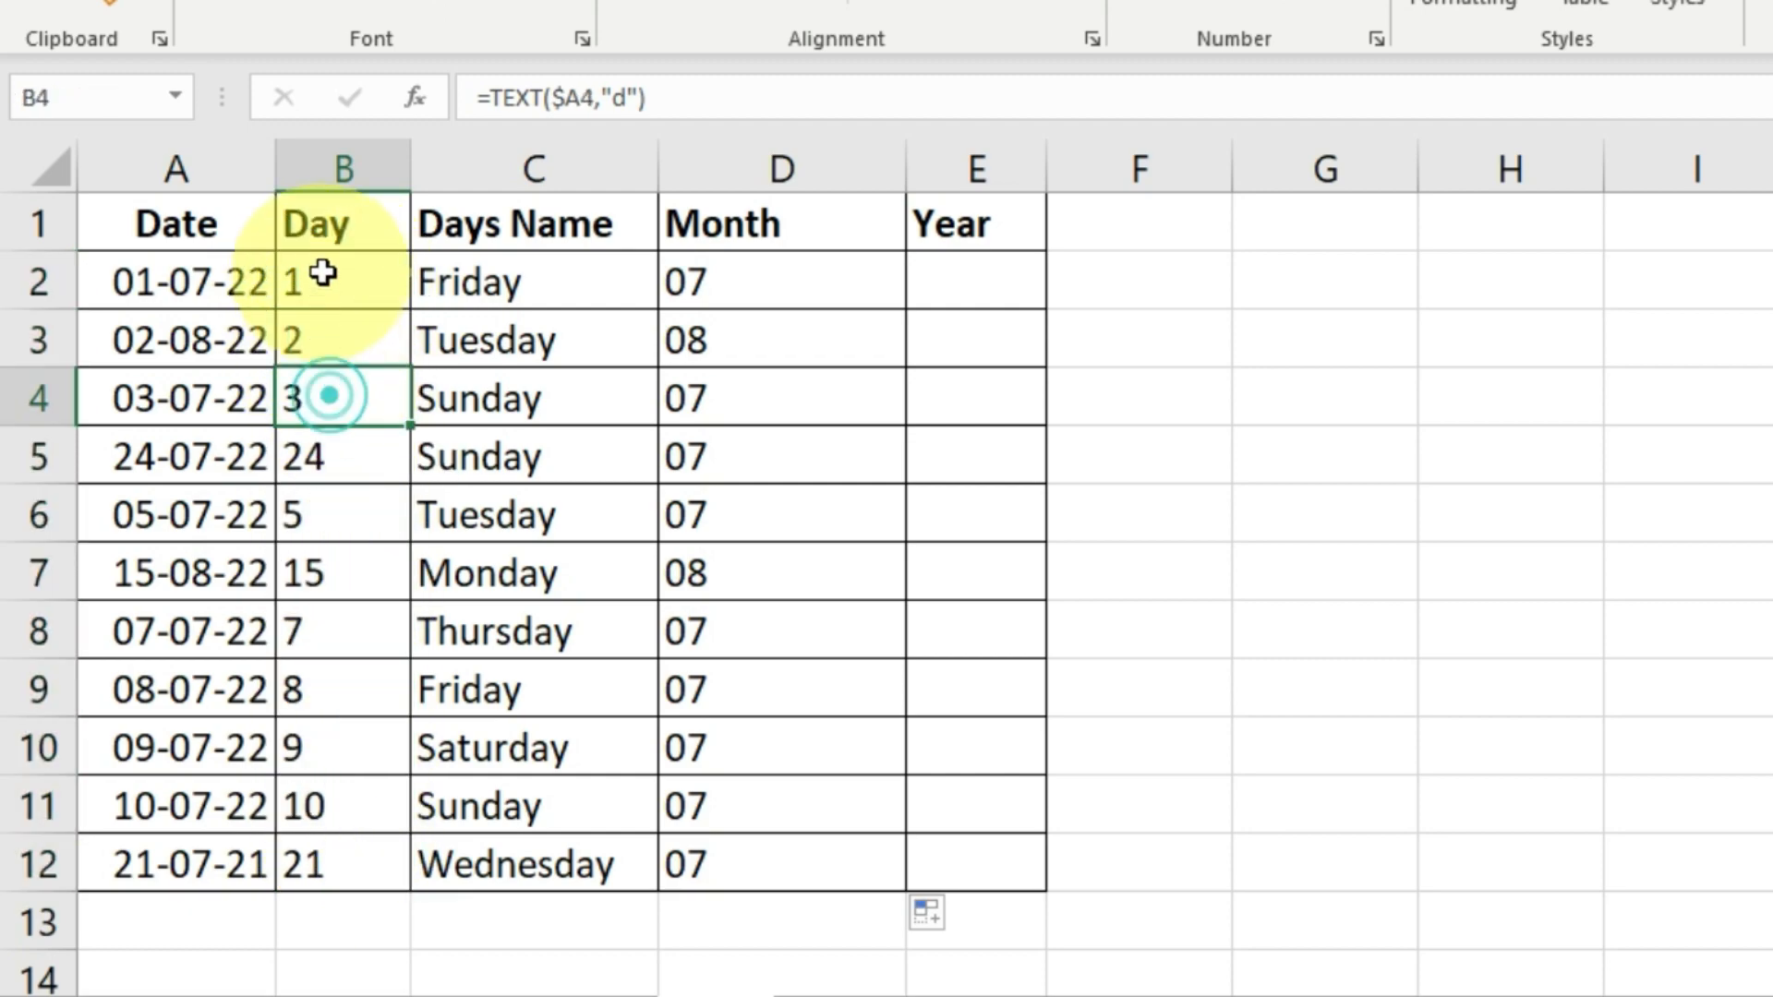
left_click(325, 277)
left_click(335, 277)
double_click(377, 281)
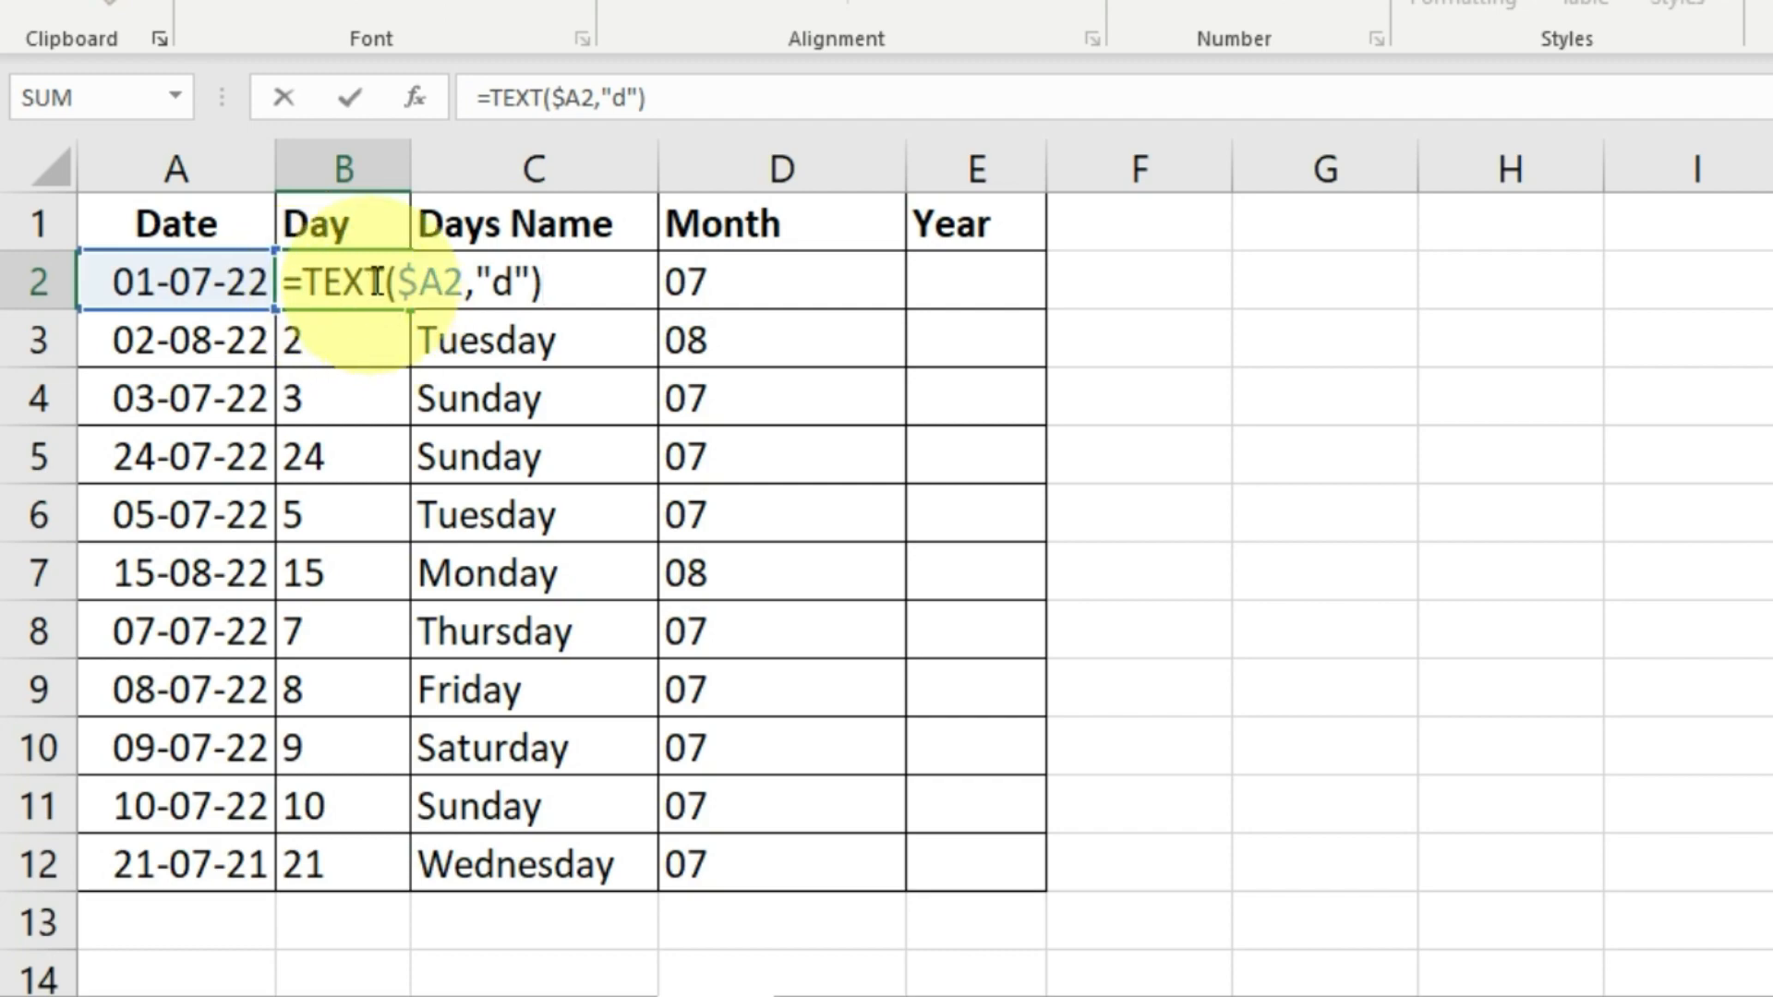
left_click(492, 282)
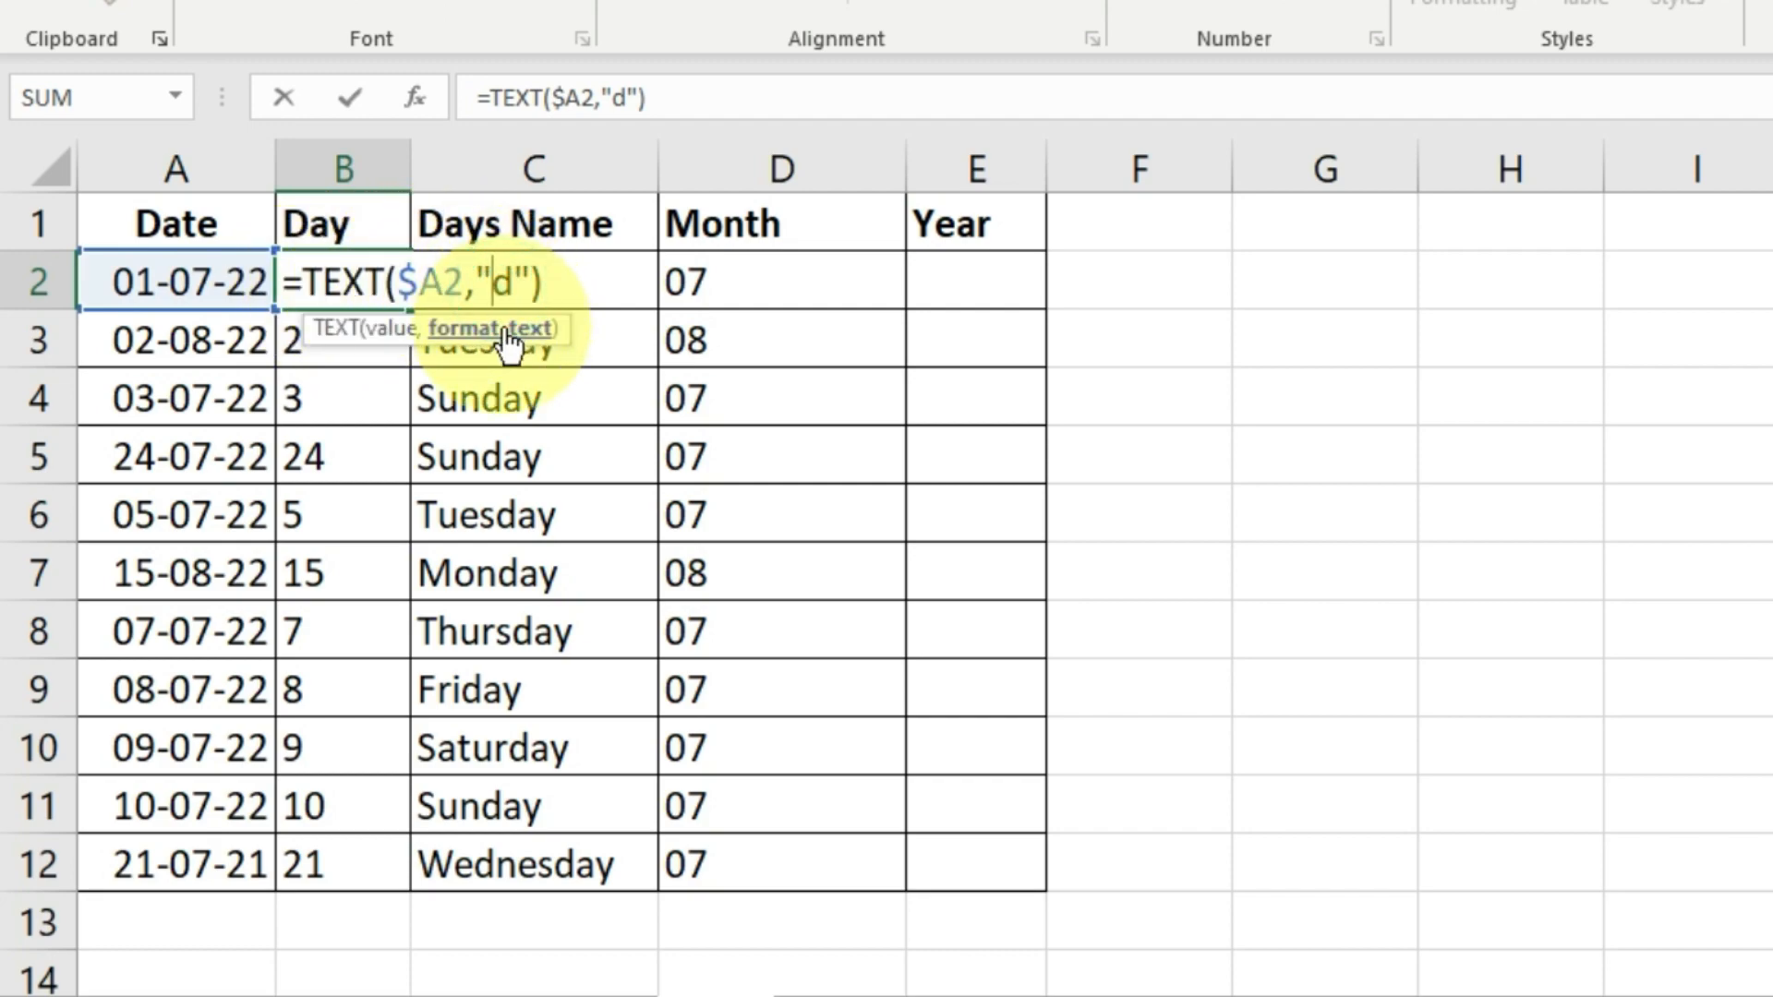
type("d")
key("Return")
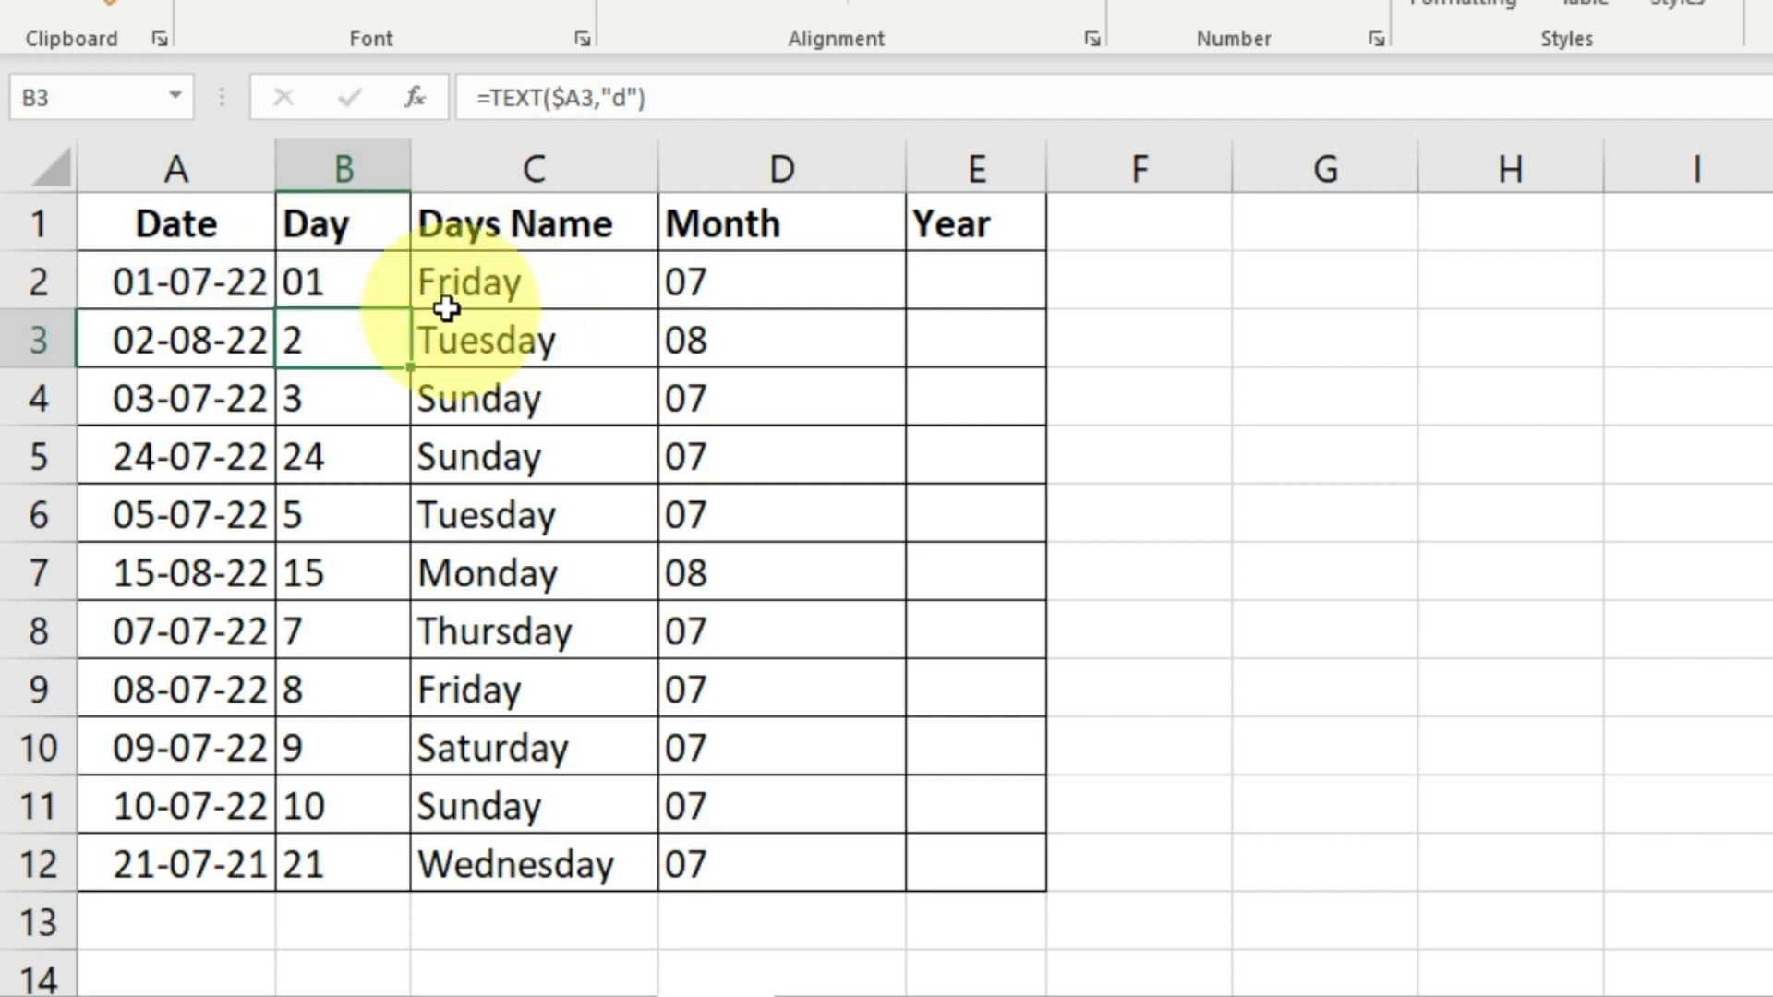
Step: Fill the two-digit day formula from B2 down through B12 and review the entries
left_click(372, 277)
double_click(408, 310)
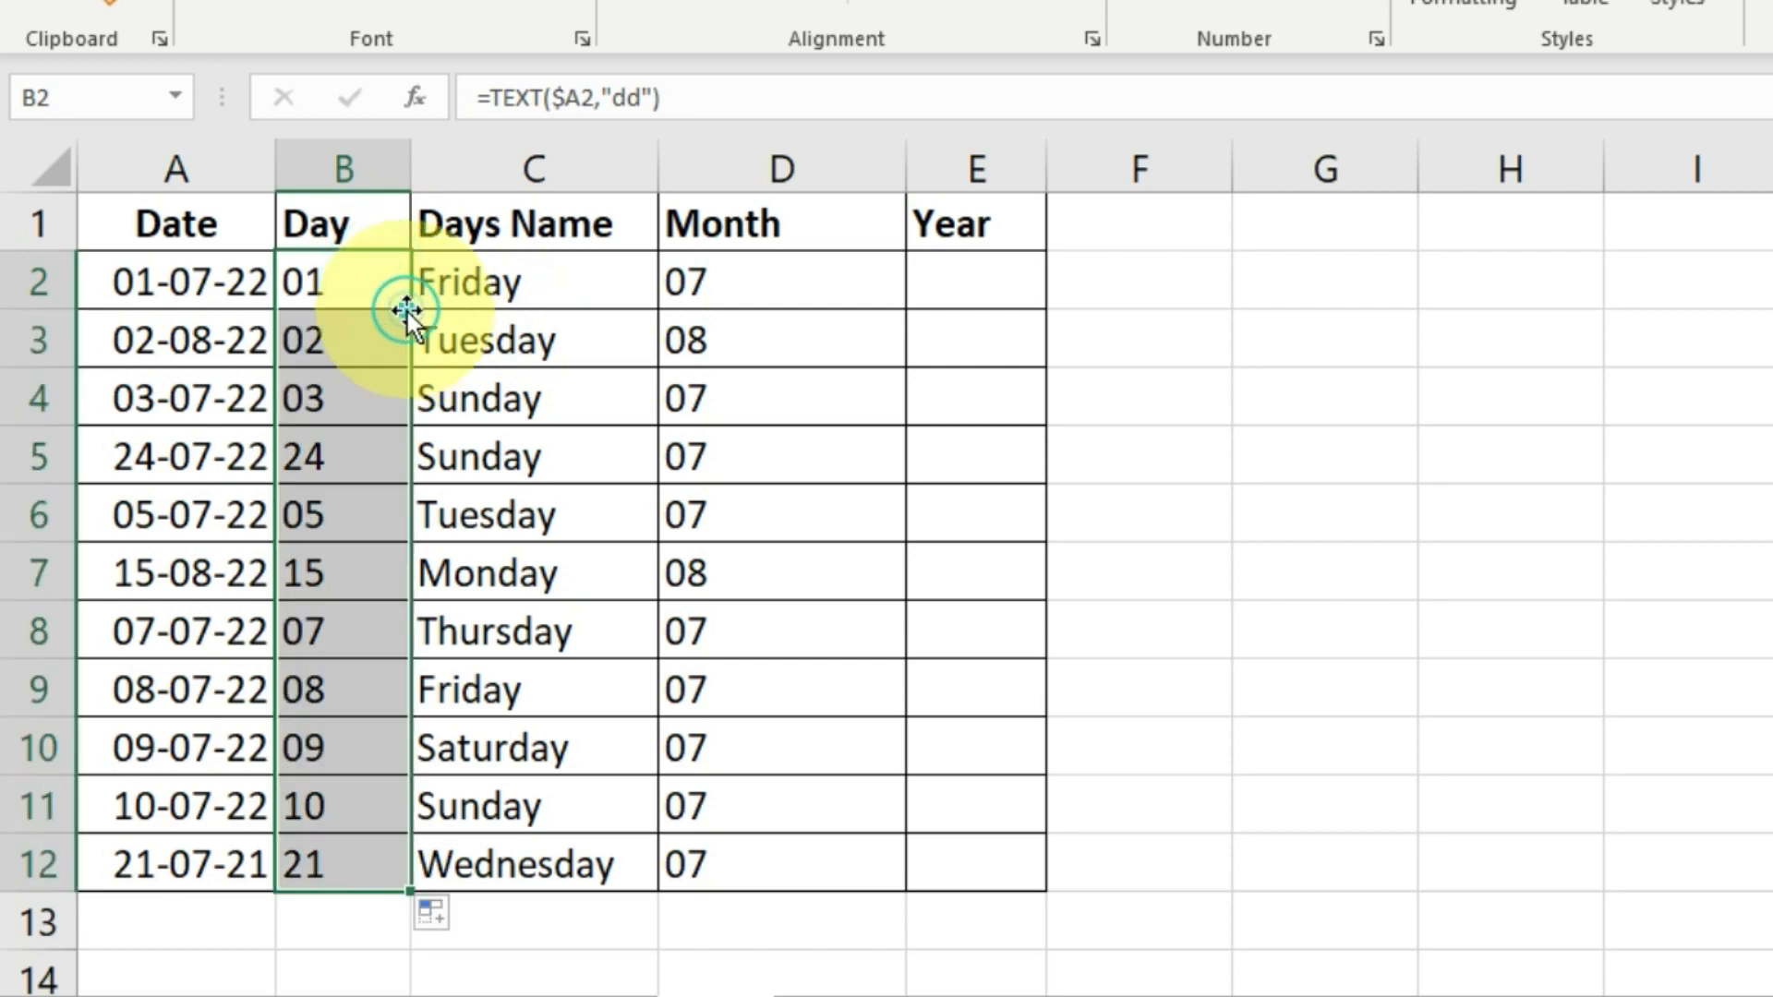
left_click_drag(356, 261, 329, 843)
left_click(333, 784)
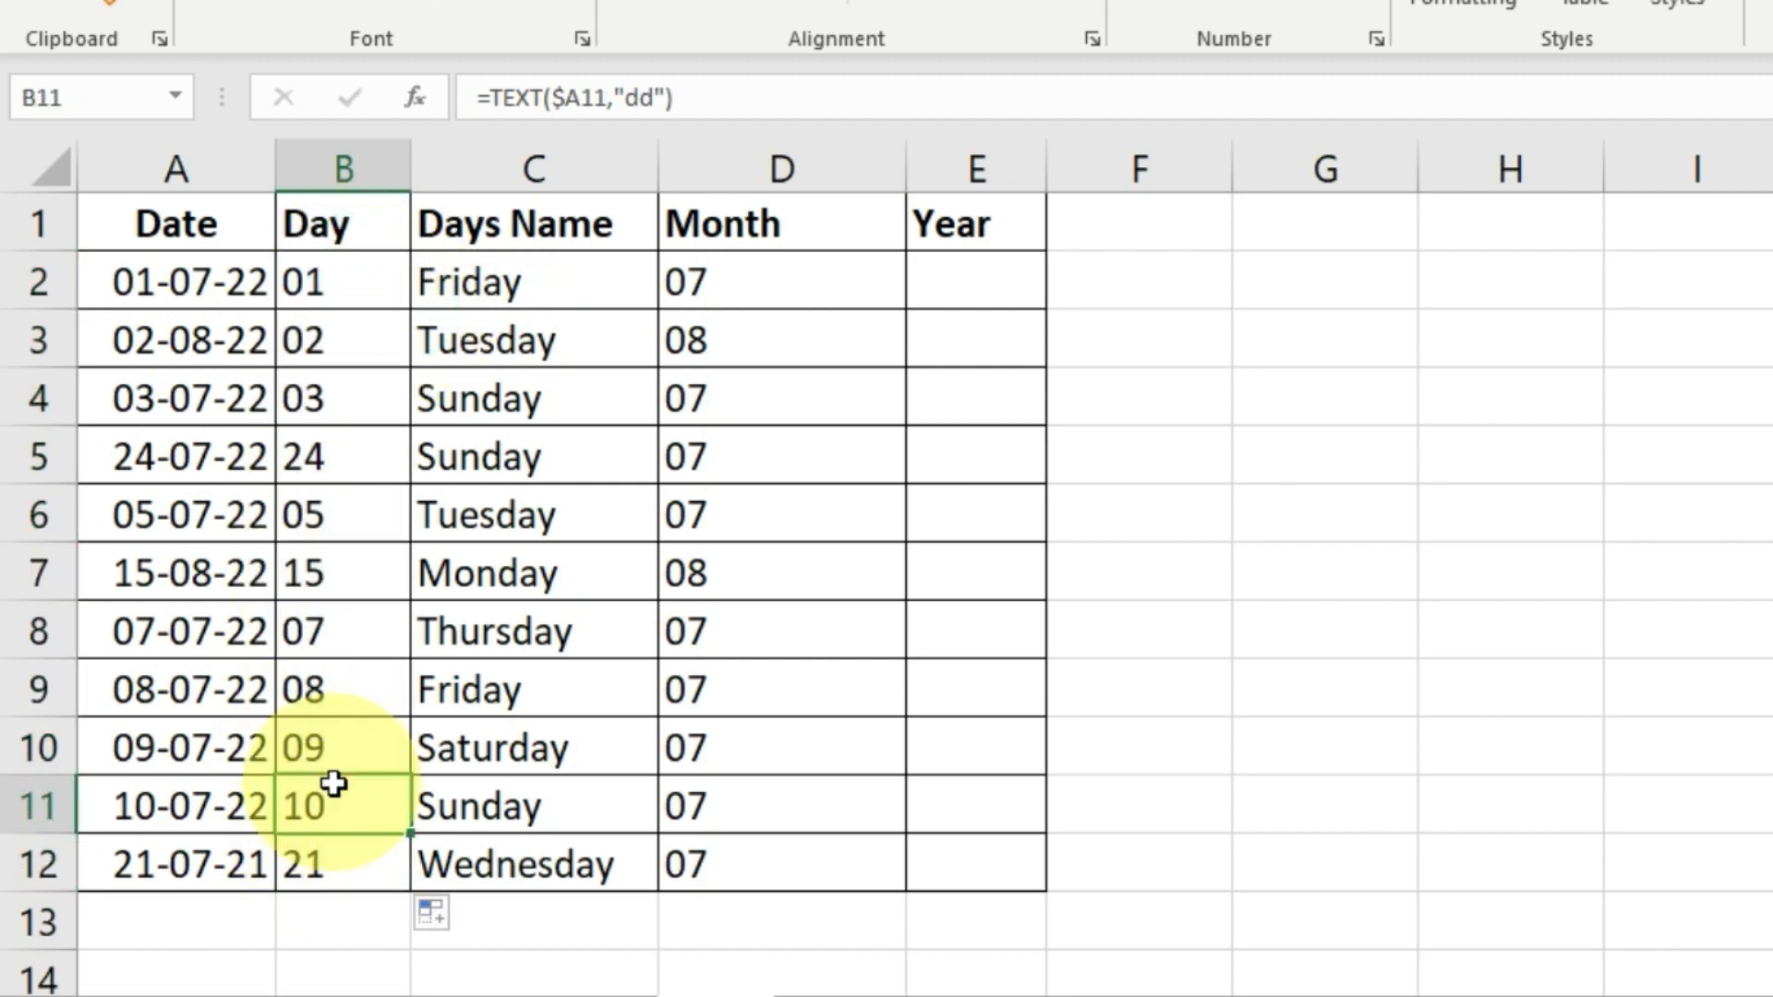
left_click(352, 531)
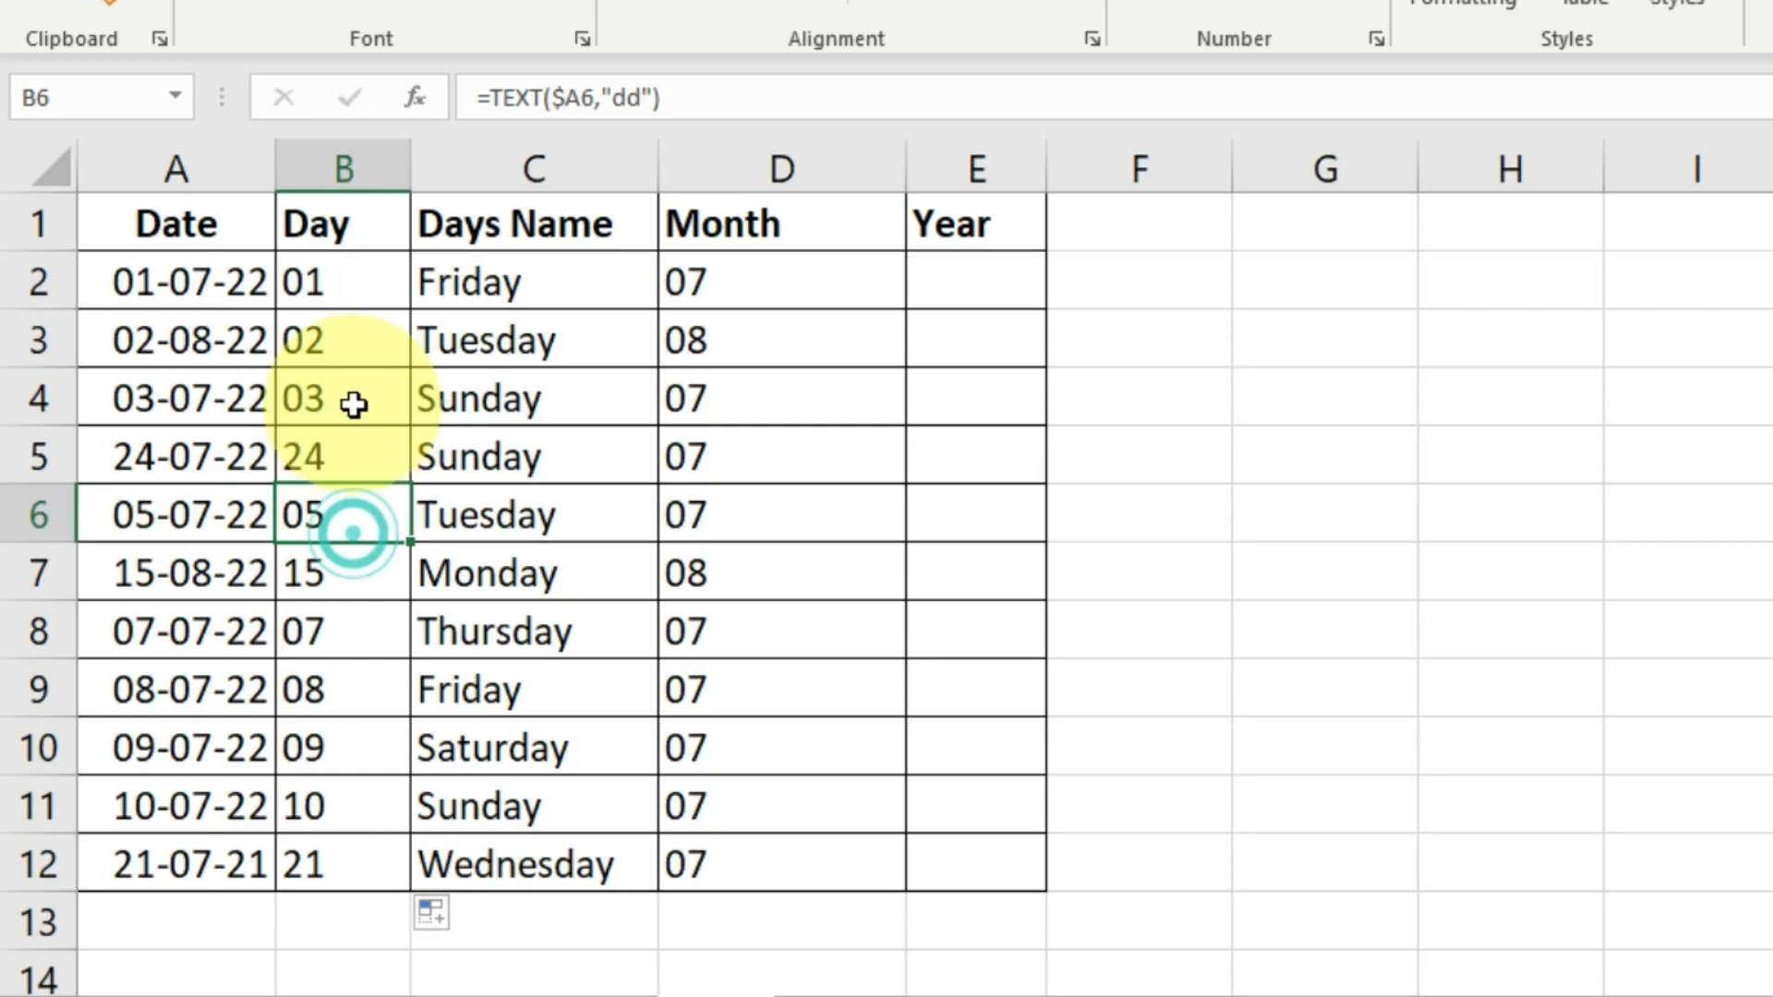
left_click(354, 404)
left_click(365, 280)
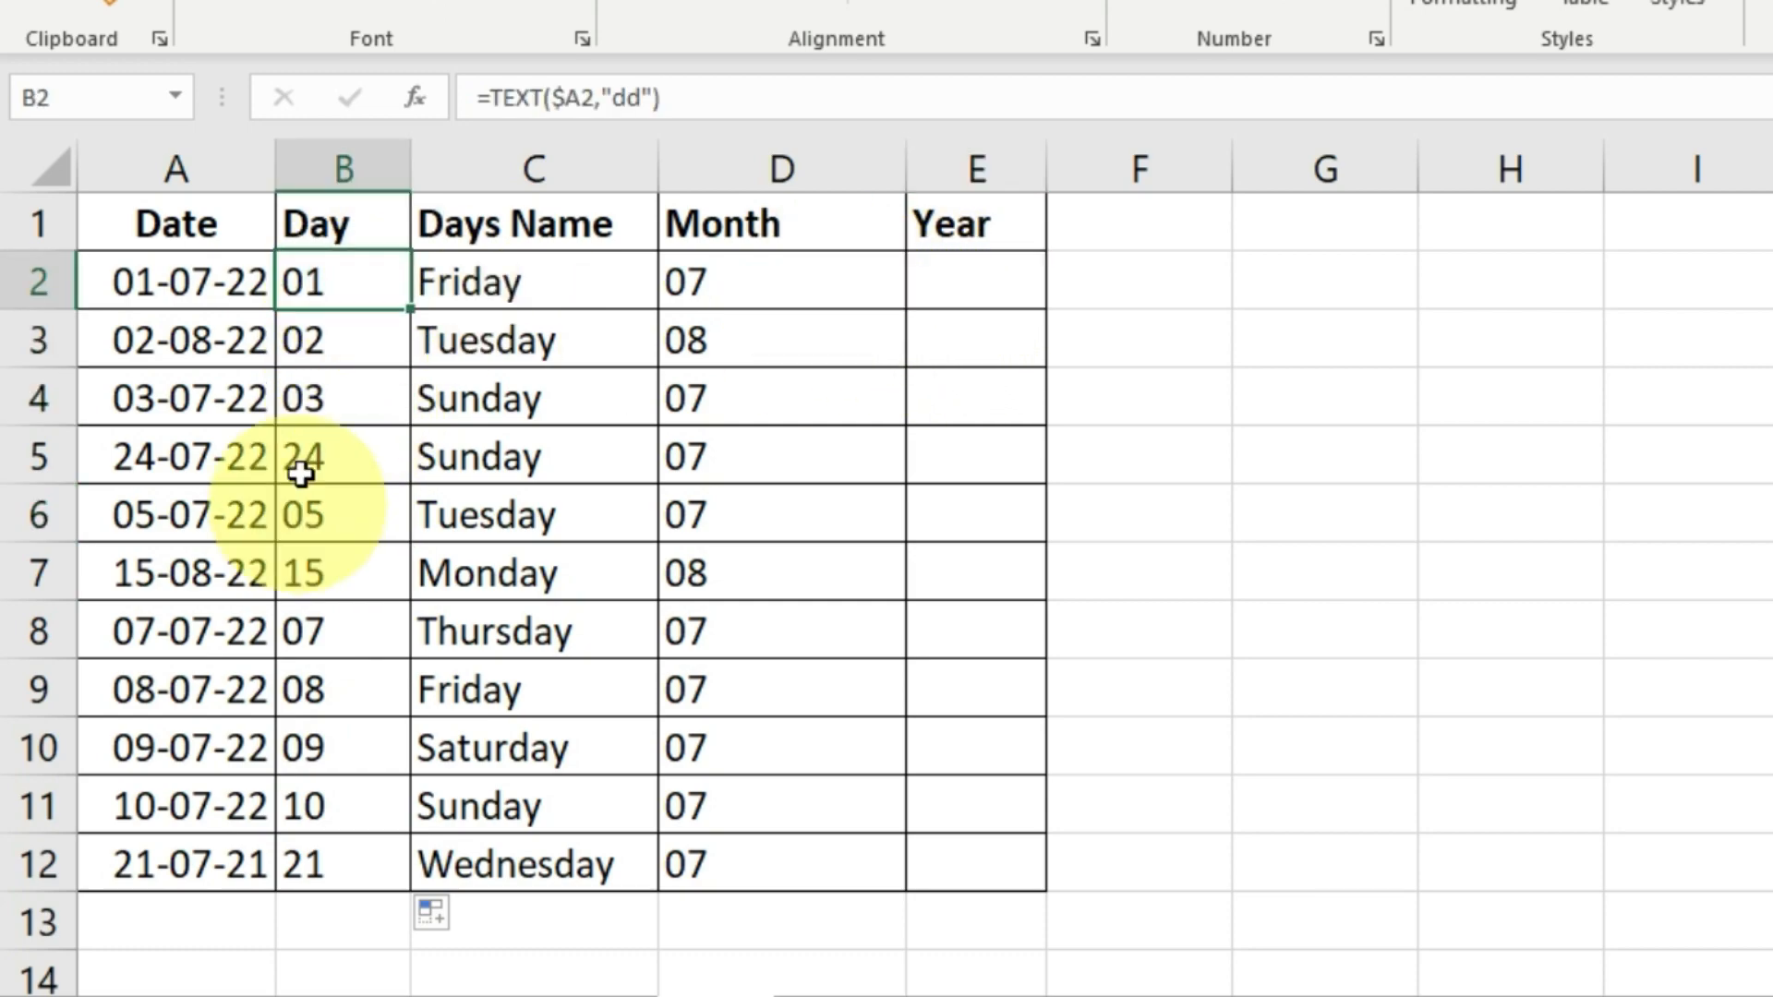
Step: Extend the format code in D2 from two letters to "mmmm" and fill the full month name formula down through D12
left_click(772, 282)
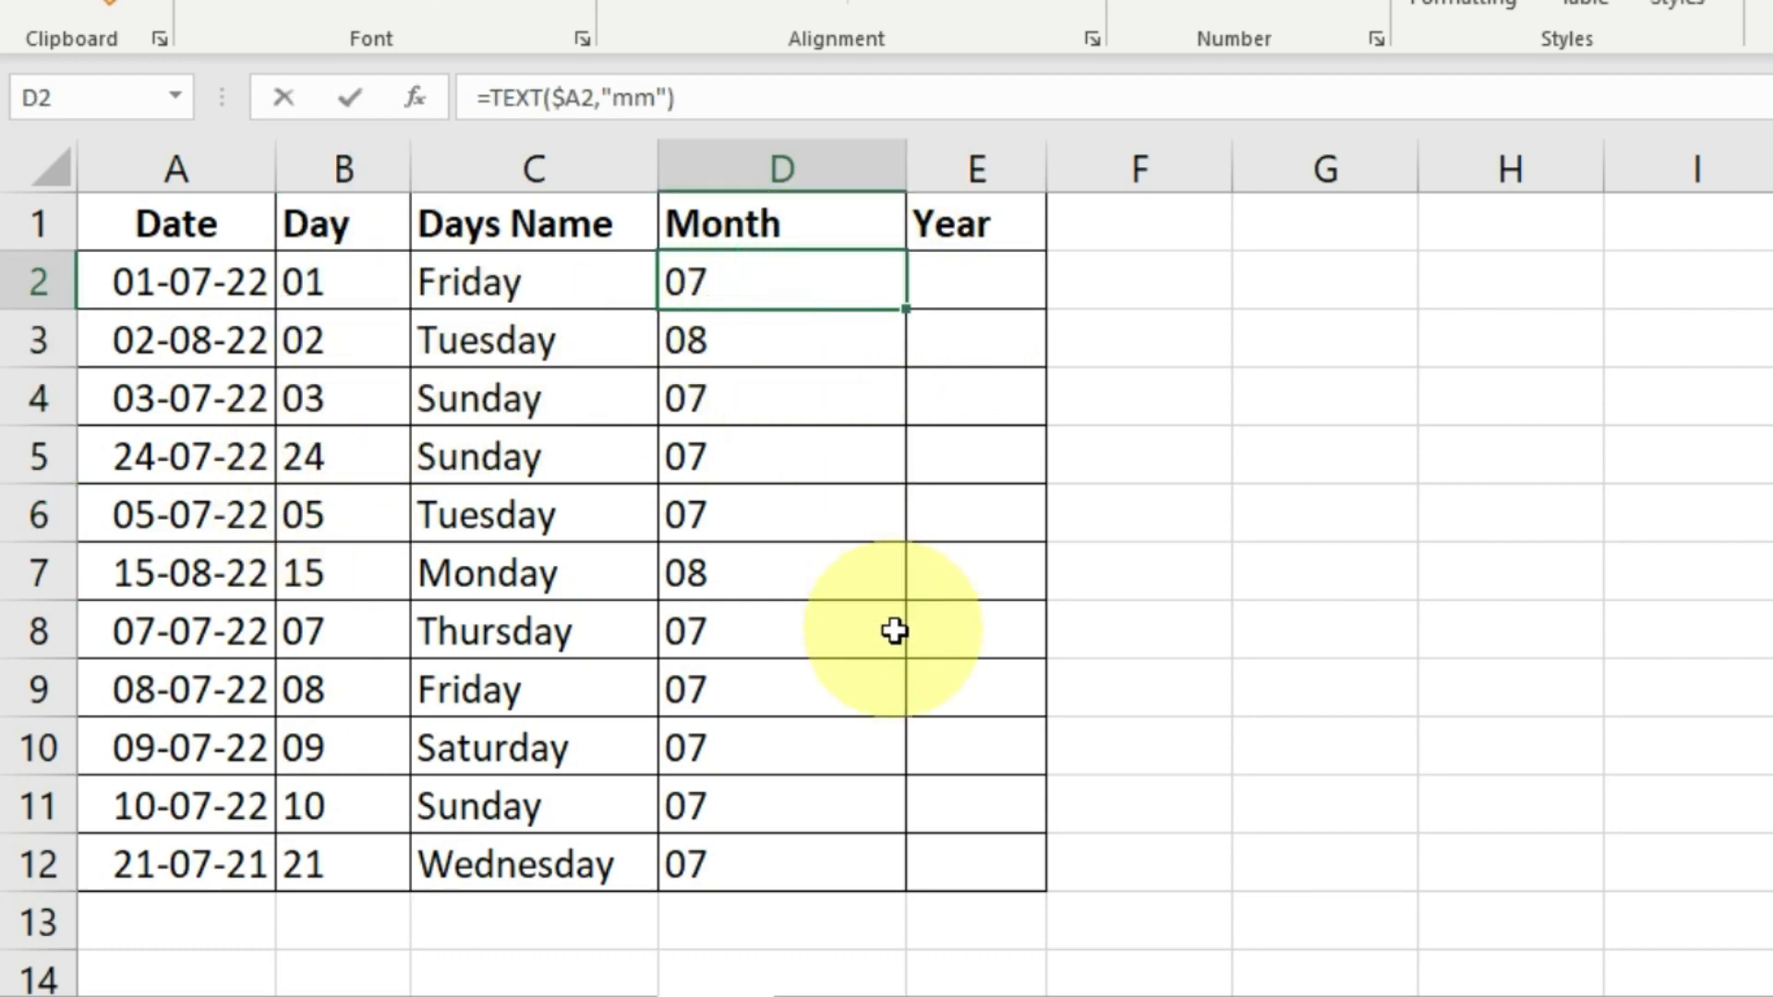
key("F2")
key("Left")
key("Left")
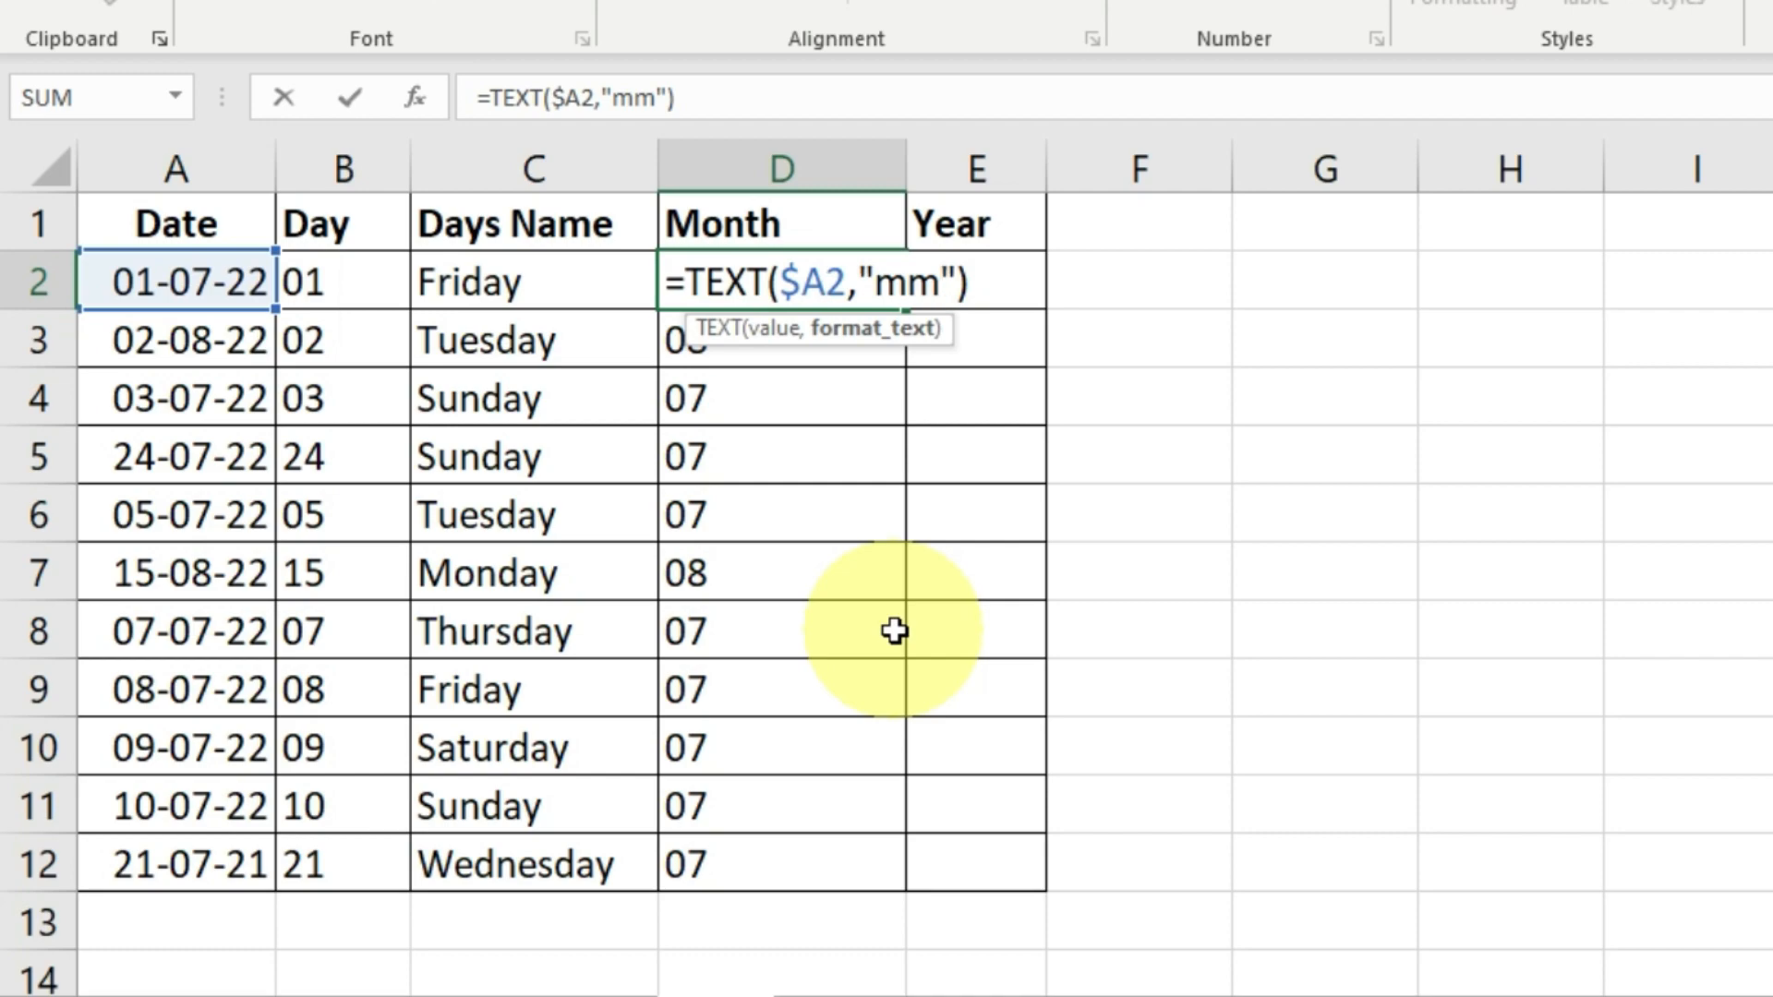
type("mm")
key("Return")
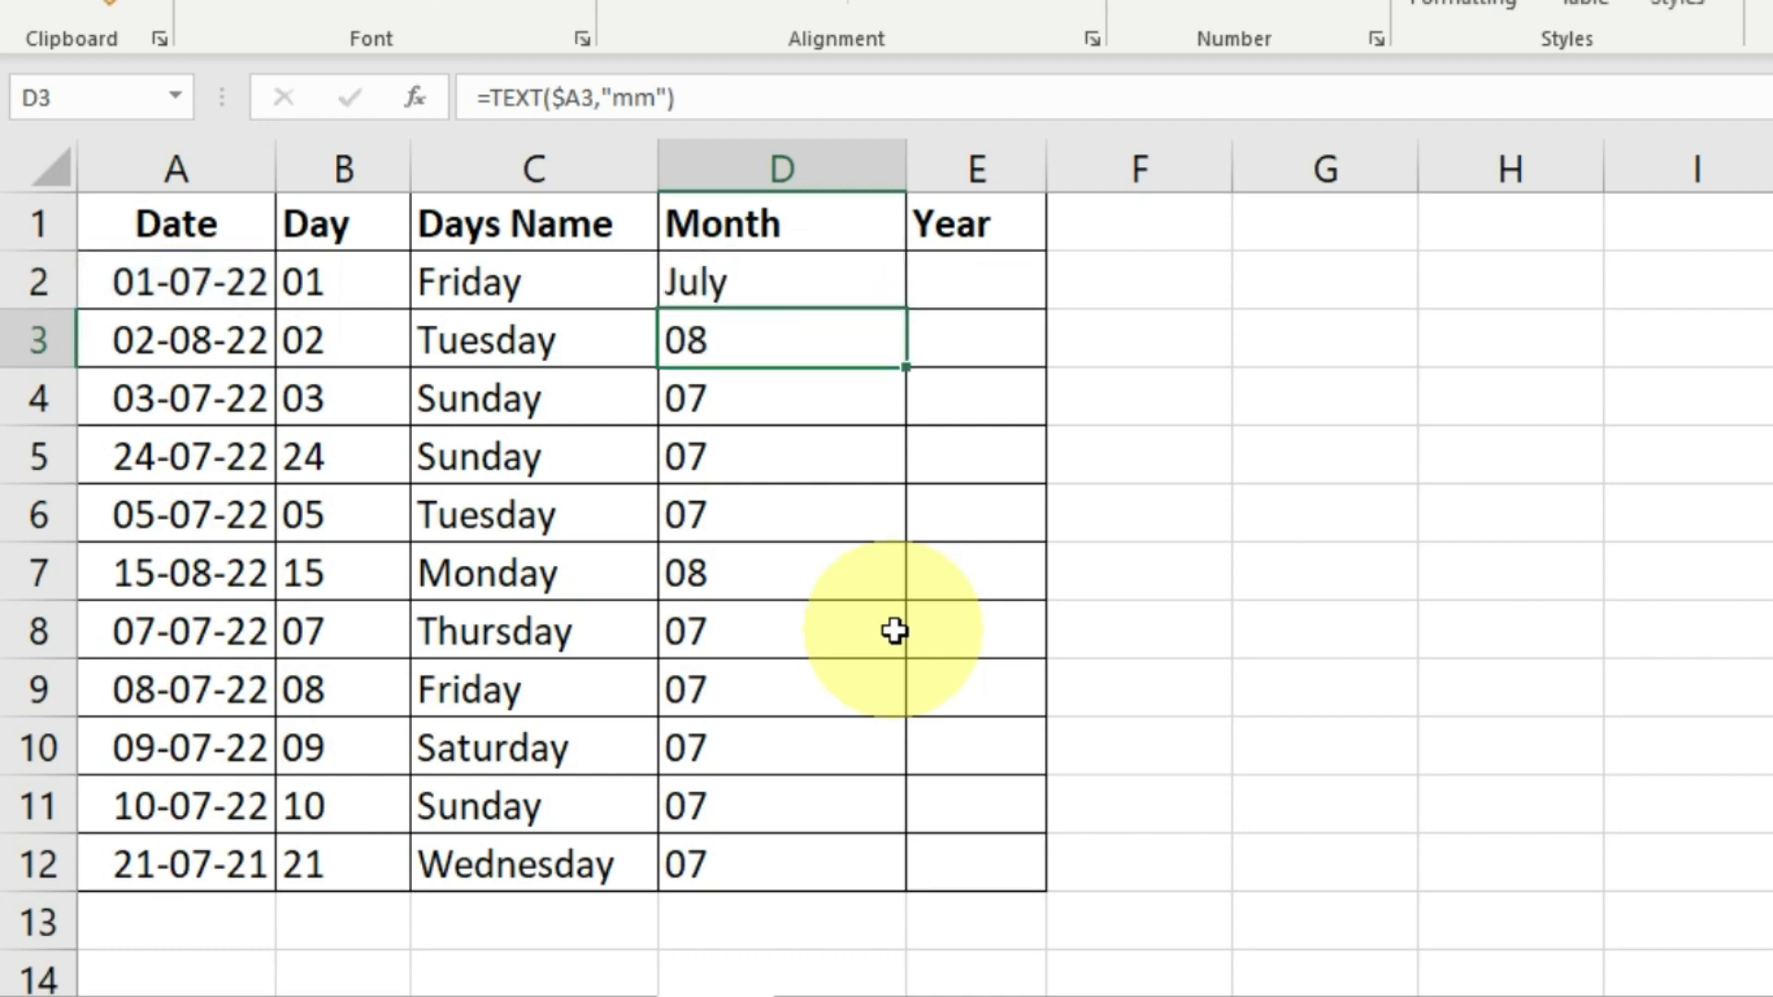
left_click(810, 269)
double_click(907, 309)
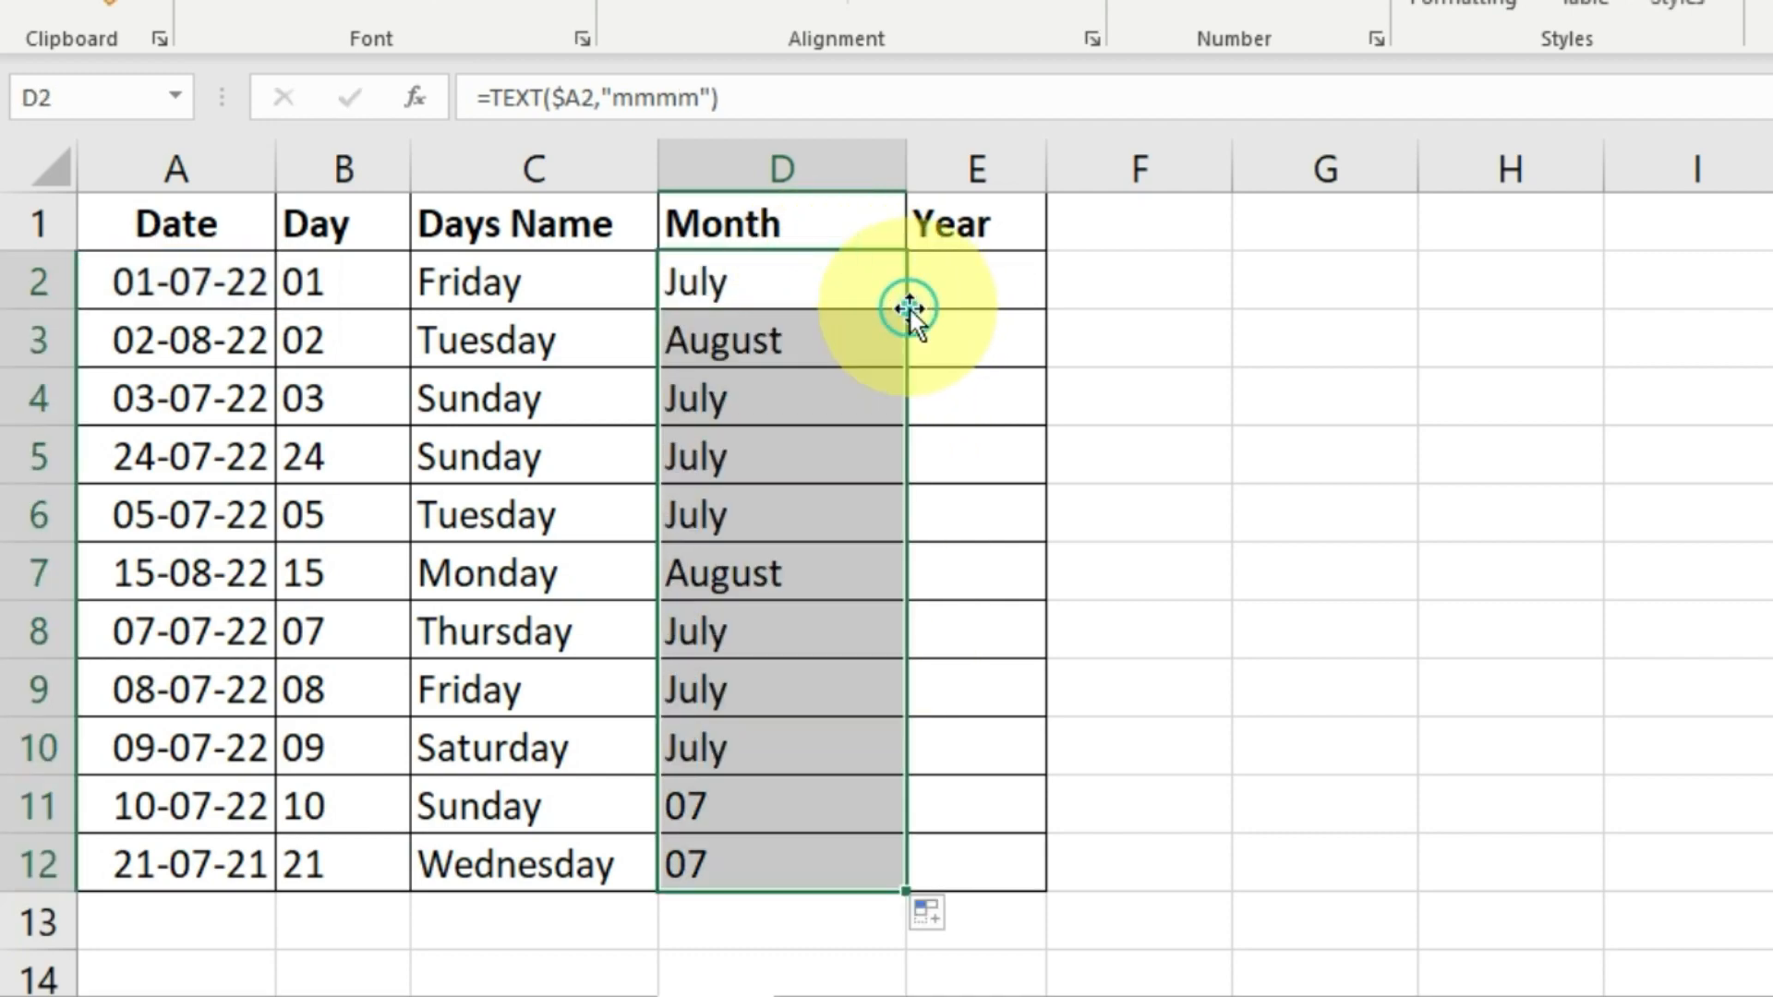
left_click_drag(788, 268, 792, 807)
left_click(806, 631)
Step: Copy the D2 formula across to E2 under Year and replace its format code with "yy"
left_click(996, 294)
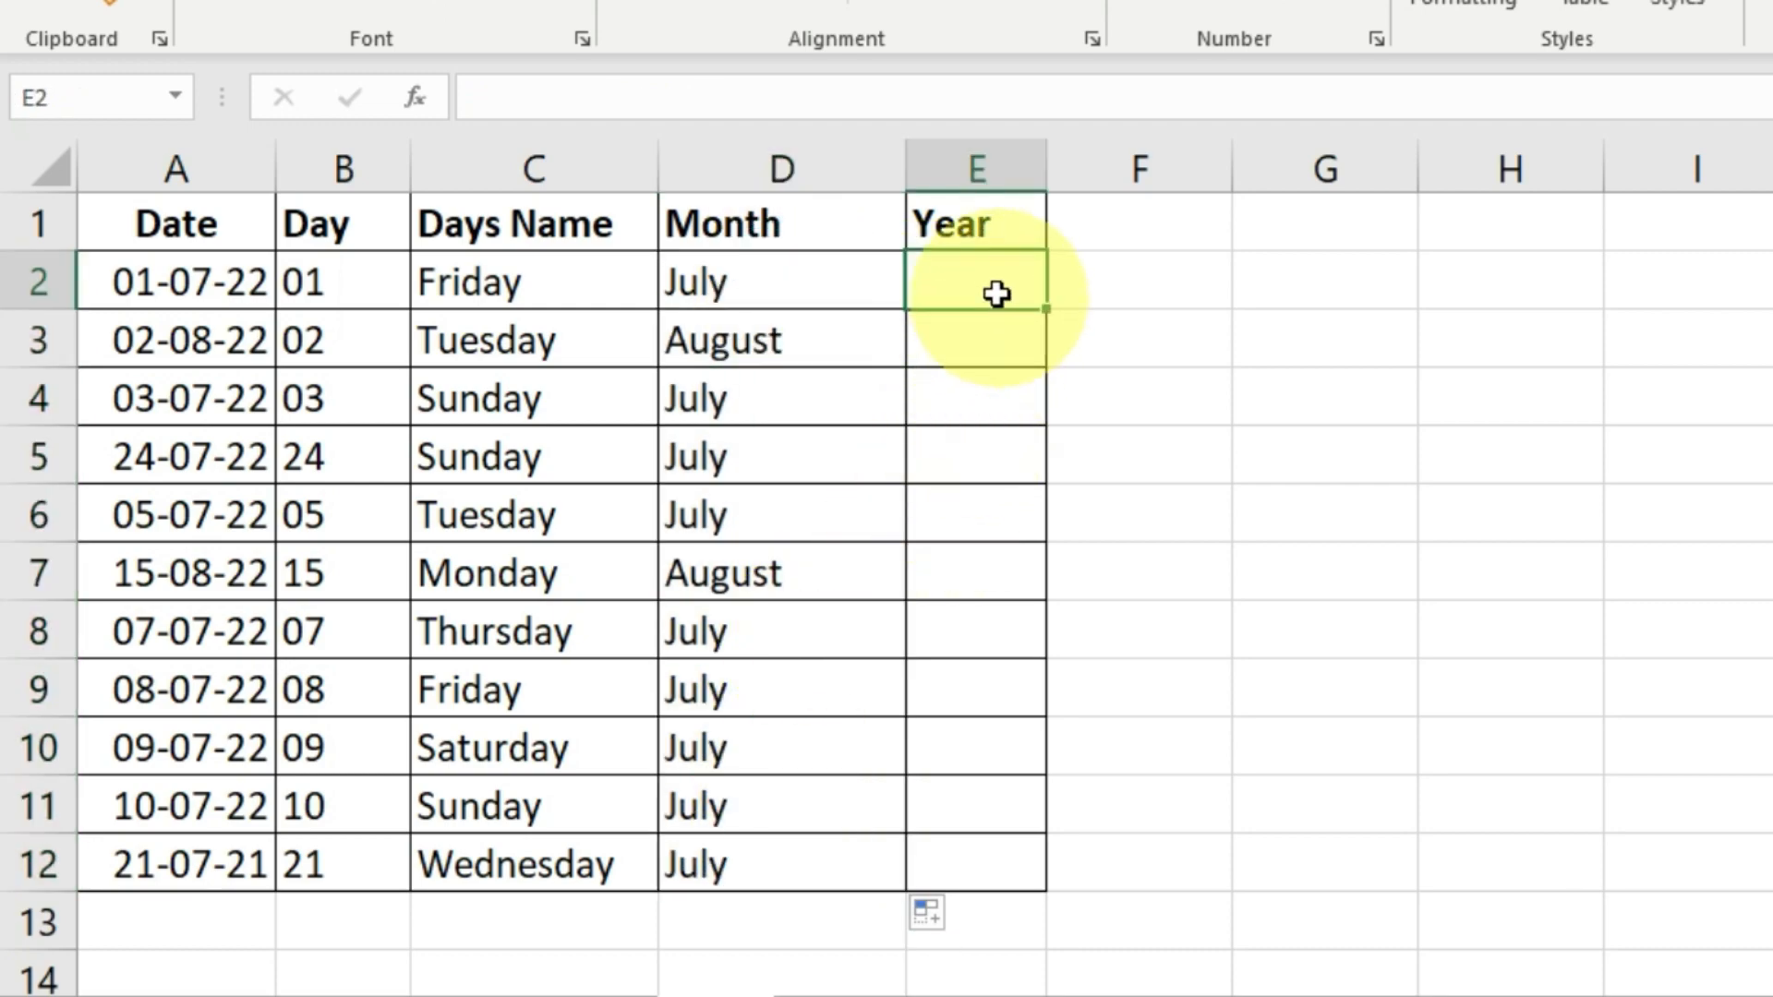
left_click(812, 281)
left_click(974, 286)
left_click(813, 282)
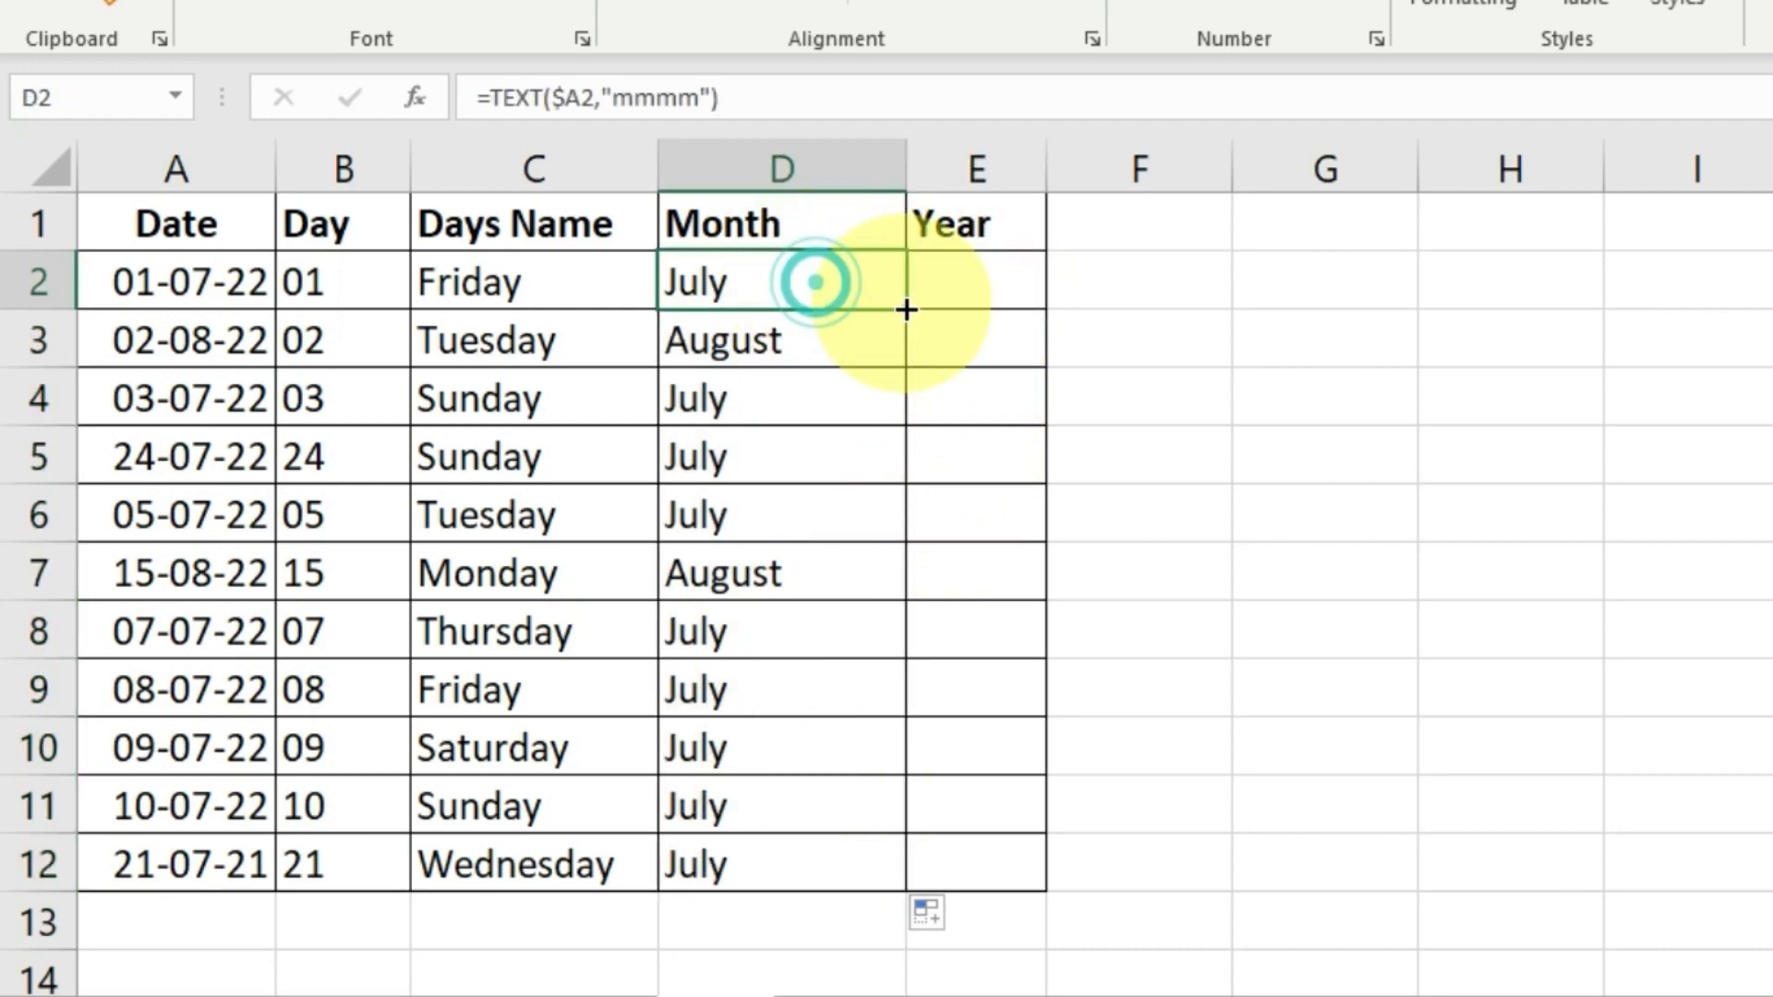
left_click_drag(907, 310, 987, 312)
left_click(984, 285)
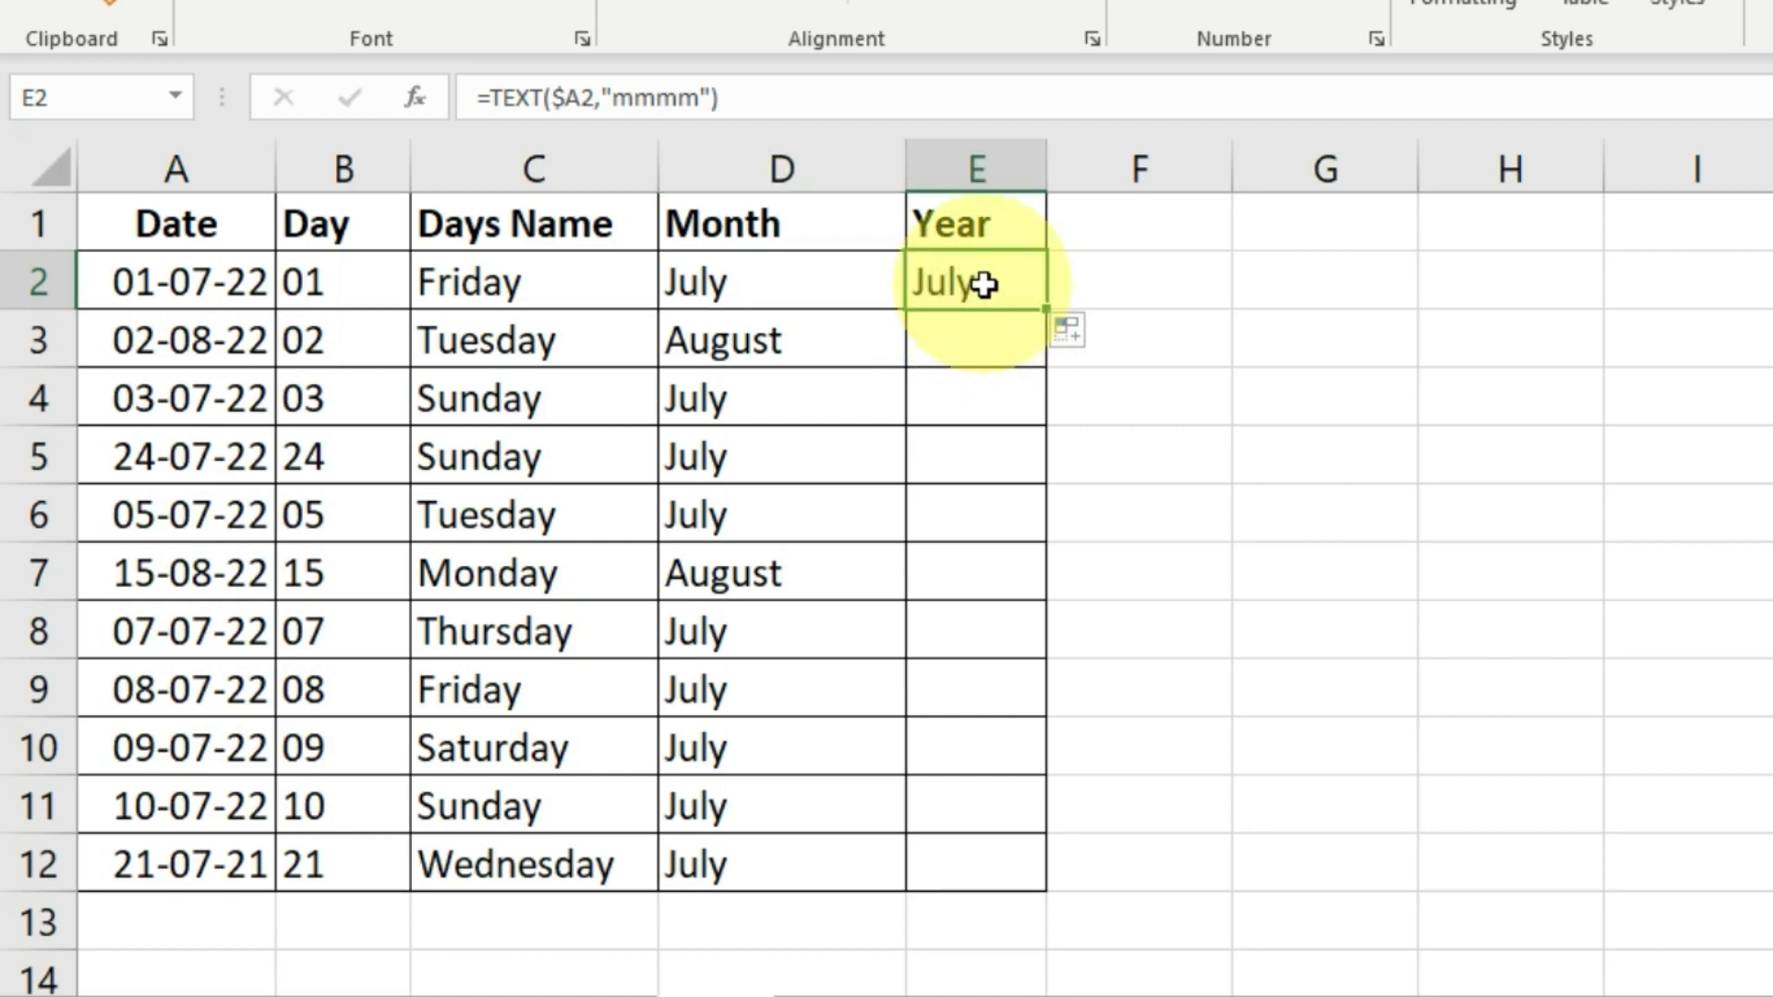
double_click(965, 285)
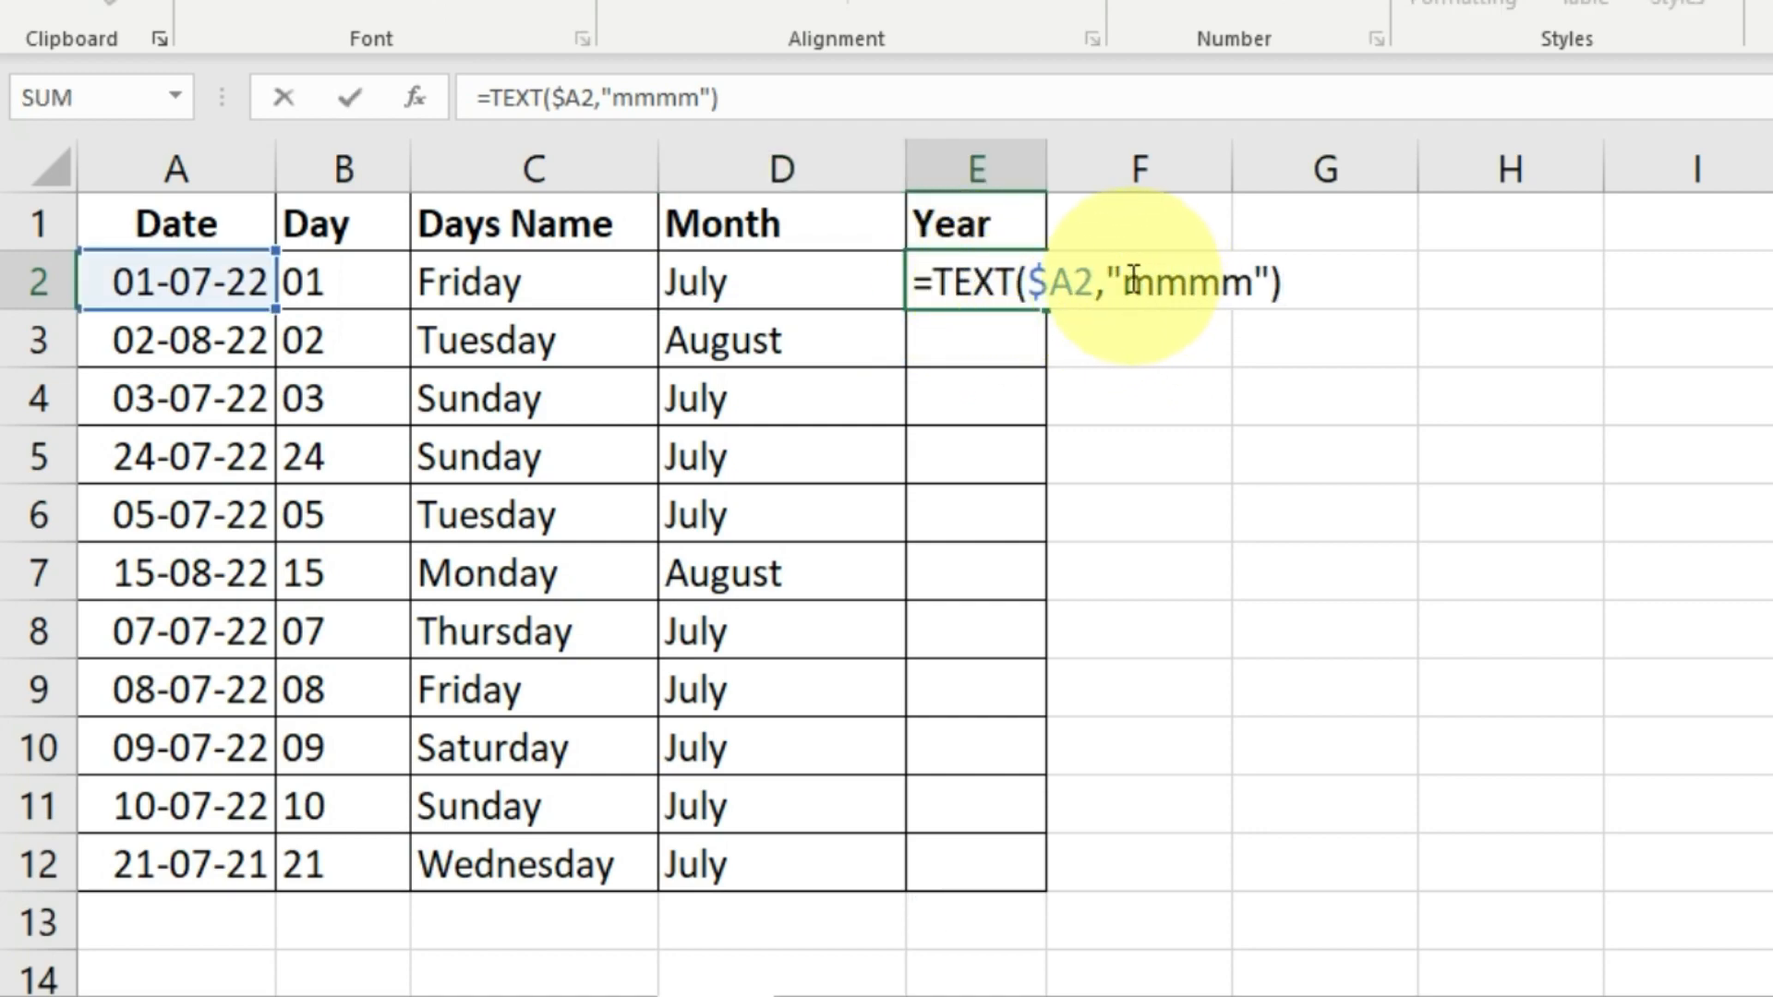
double_click(1122, 287)
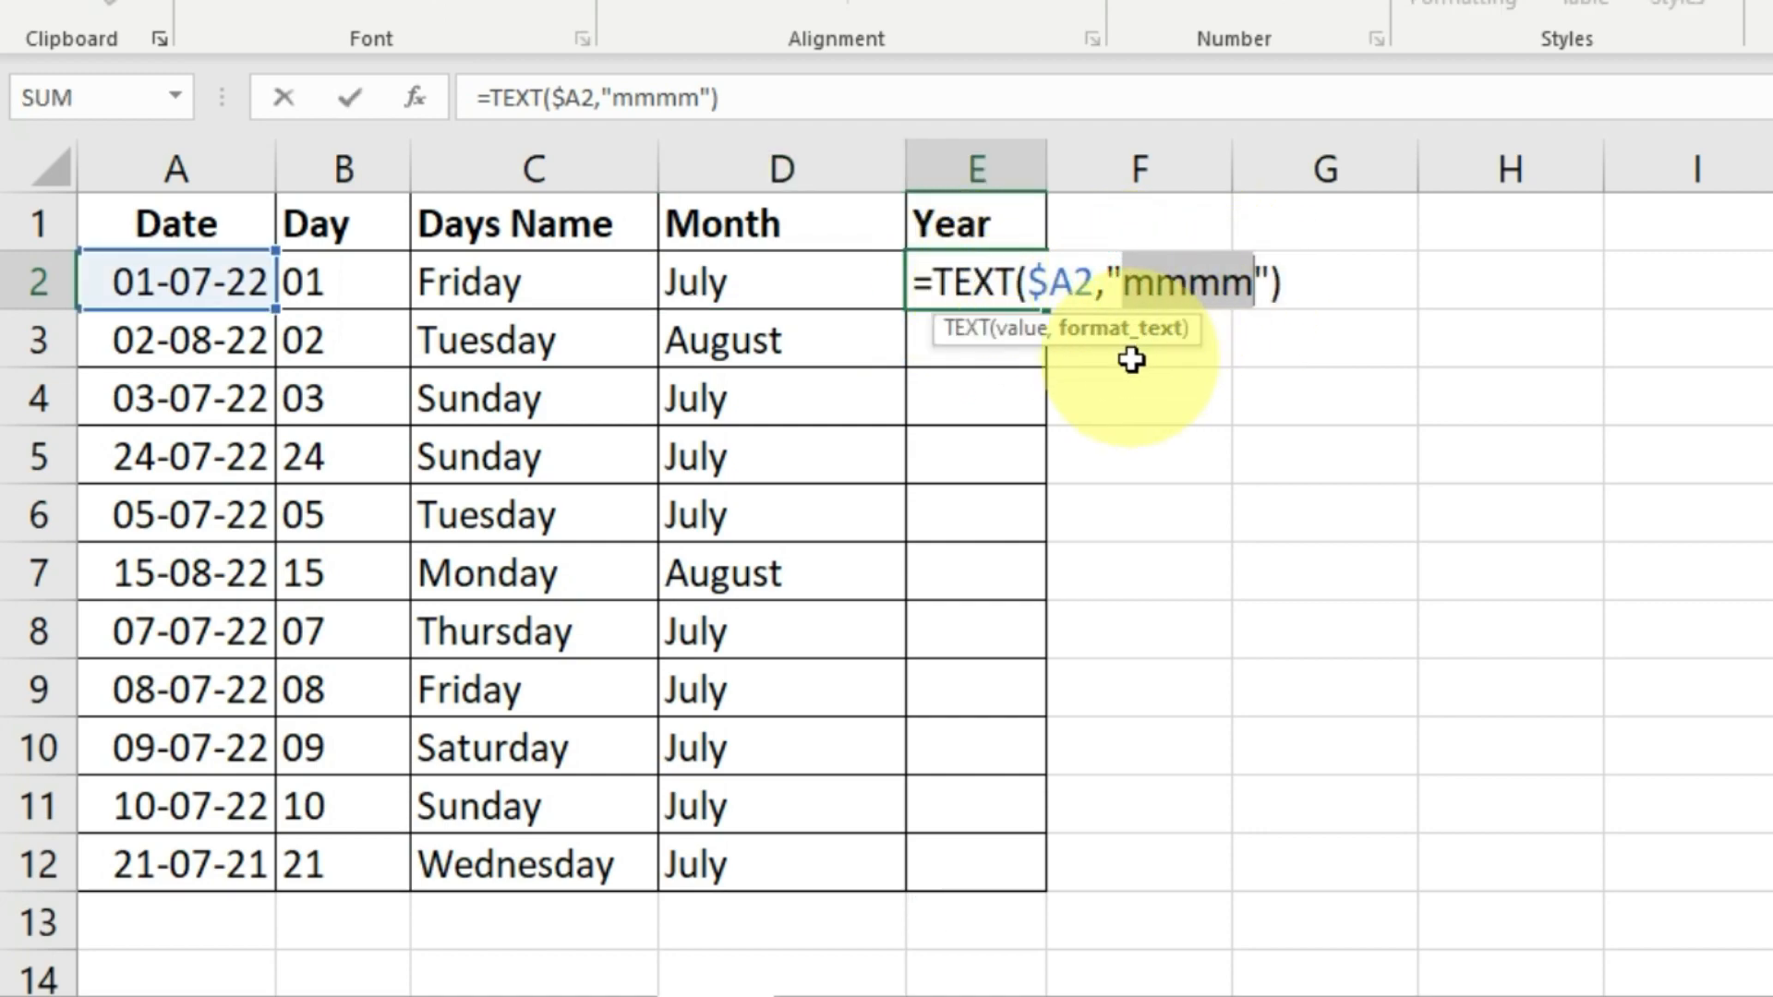
type("yy")
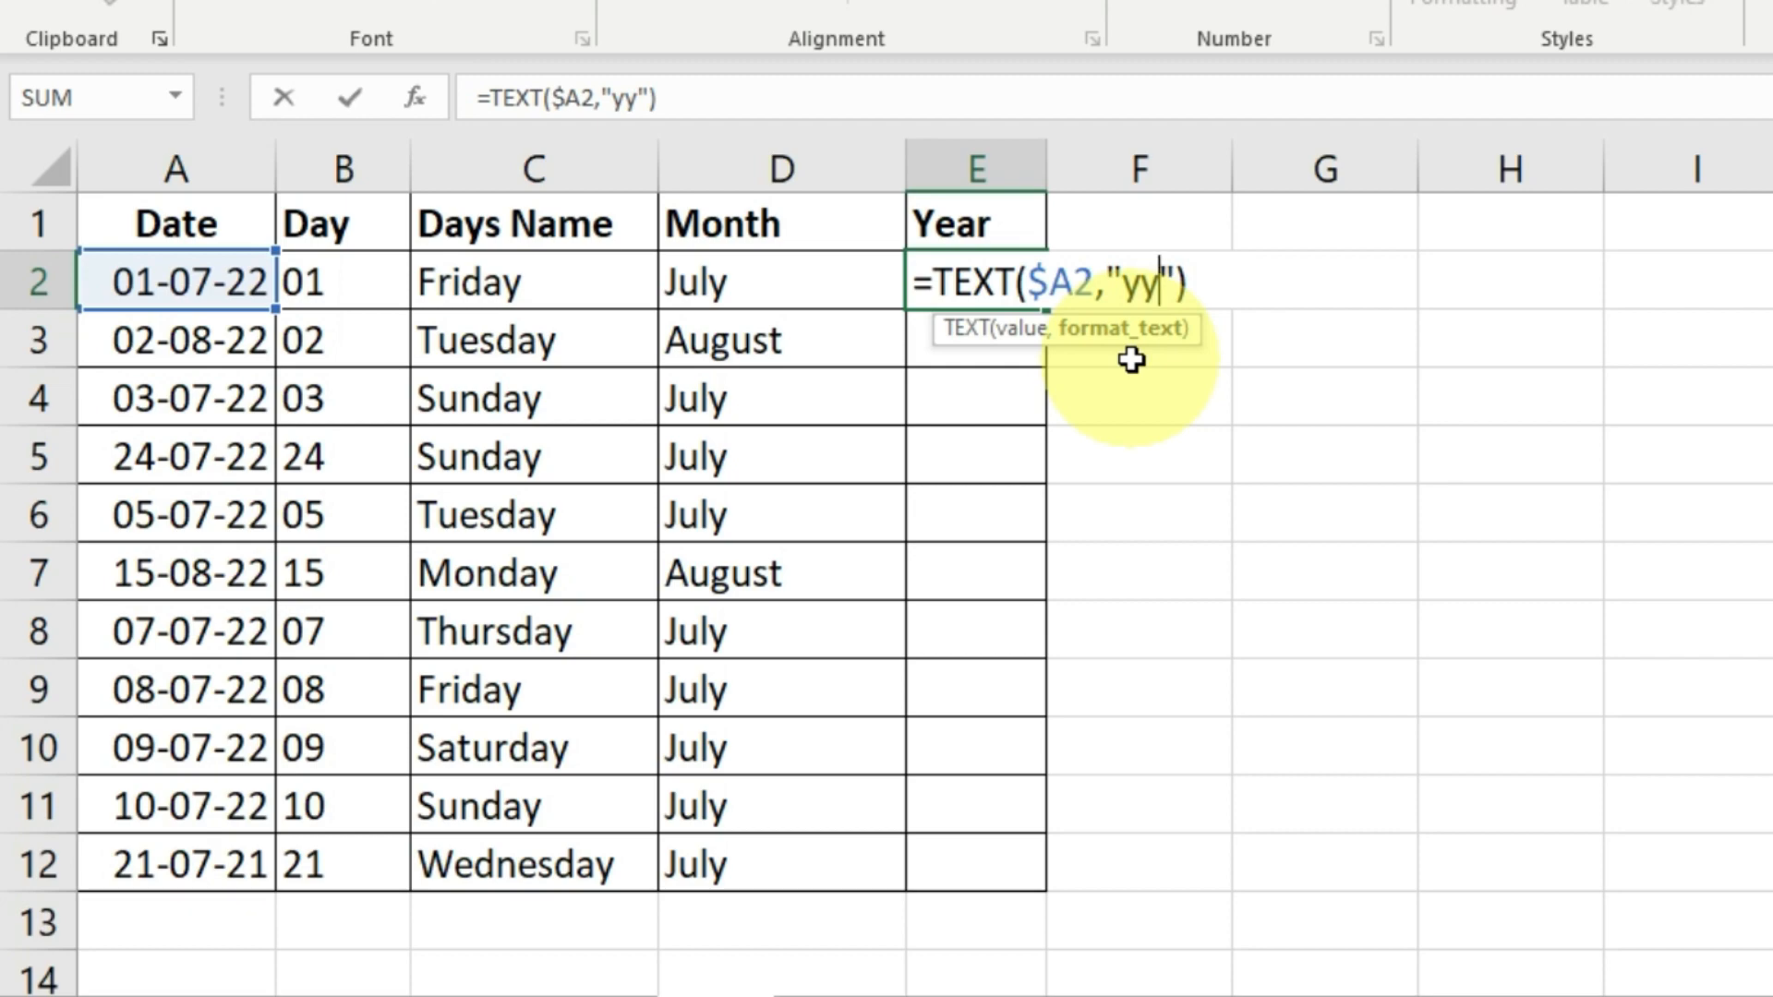
key("Return")
Step: Fill the two-digit year formula from E2 down through E12 and compare the entries with the dates in column A
left_click(974, 277)
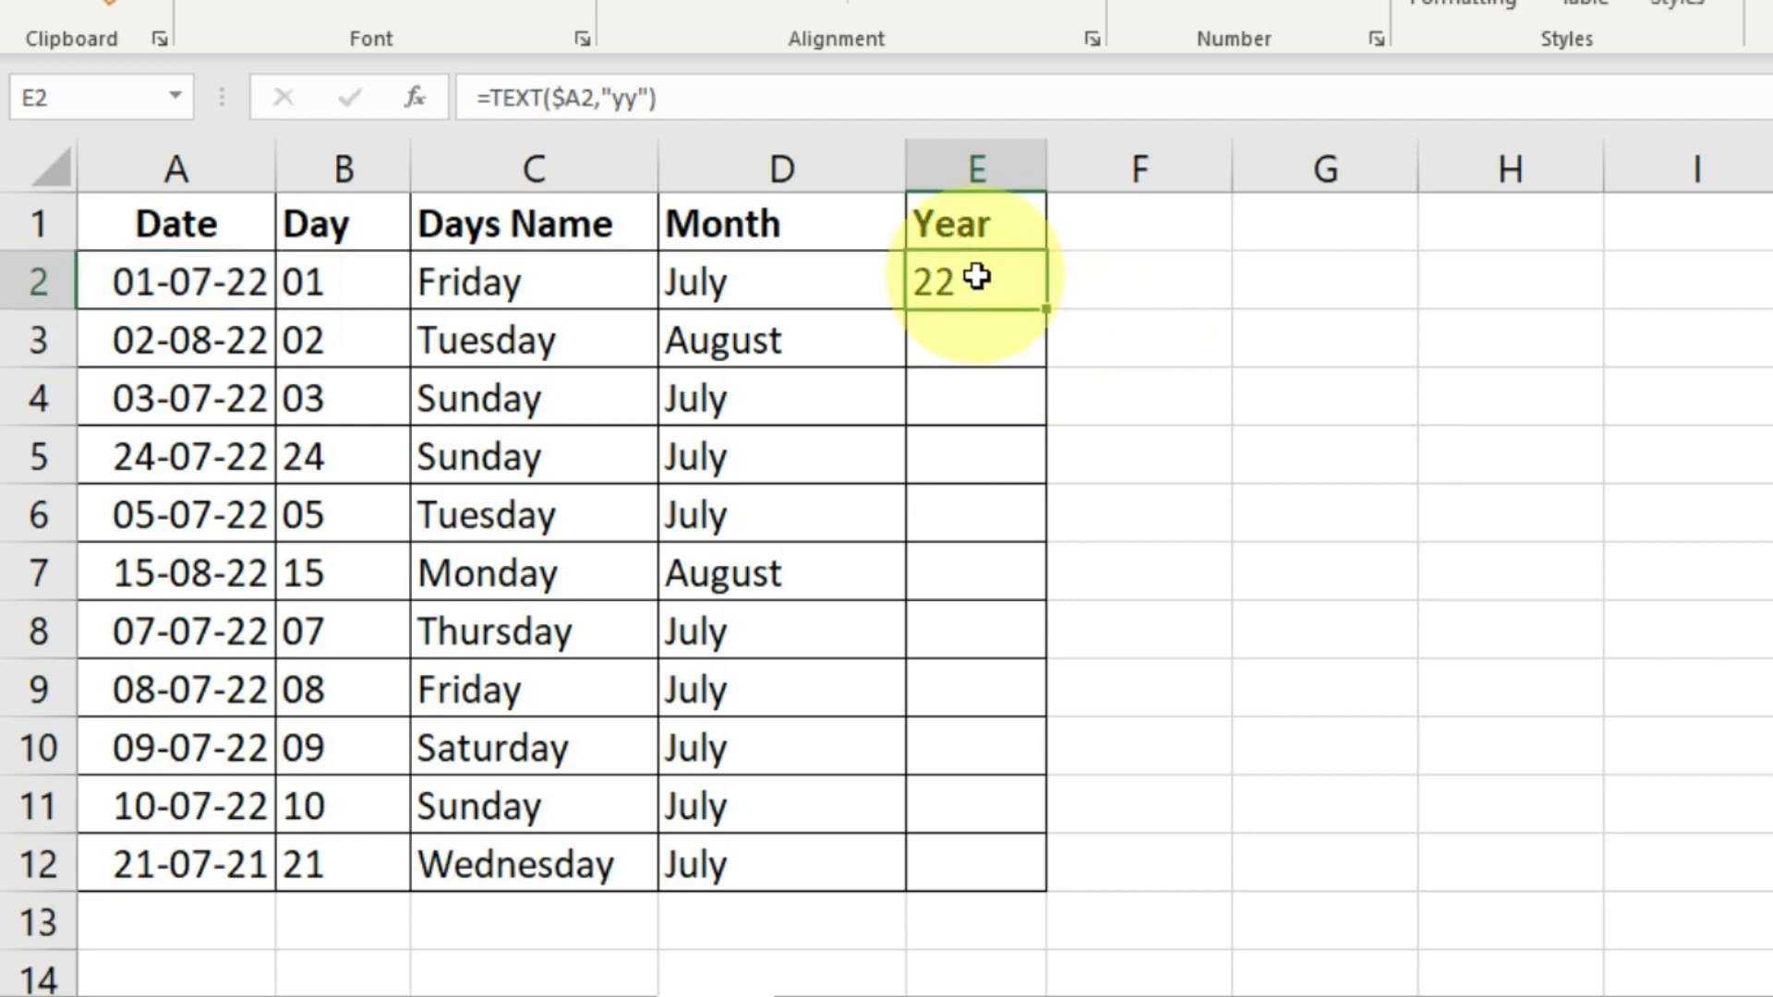
double_click(1046, 308)
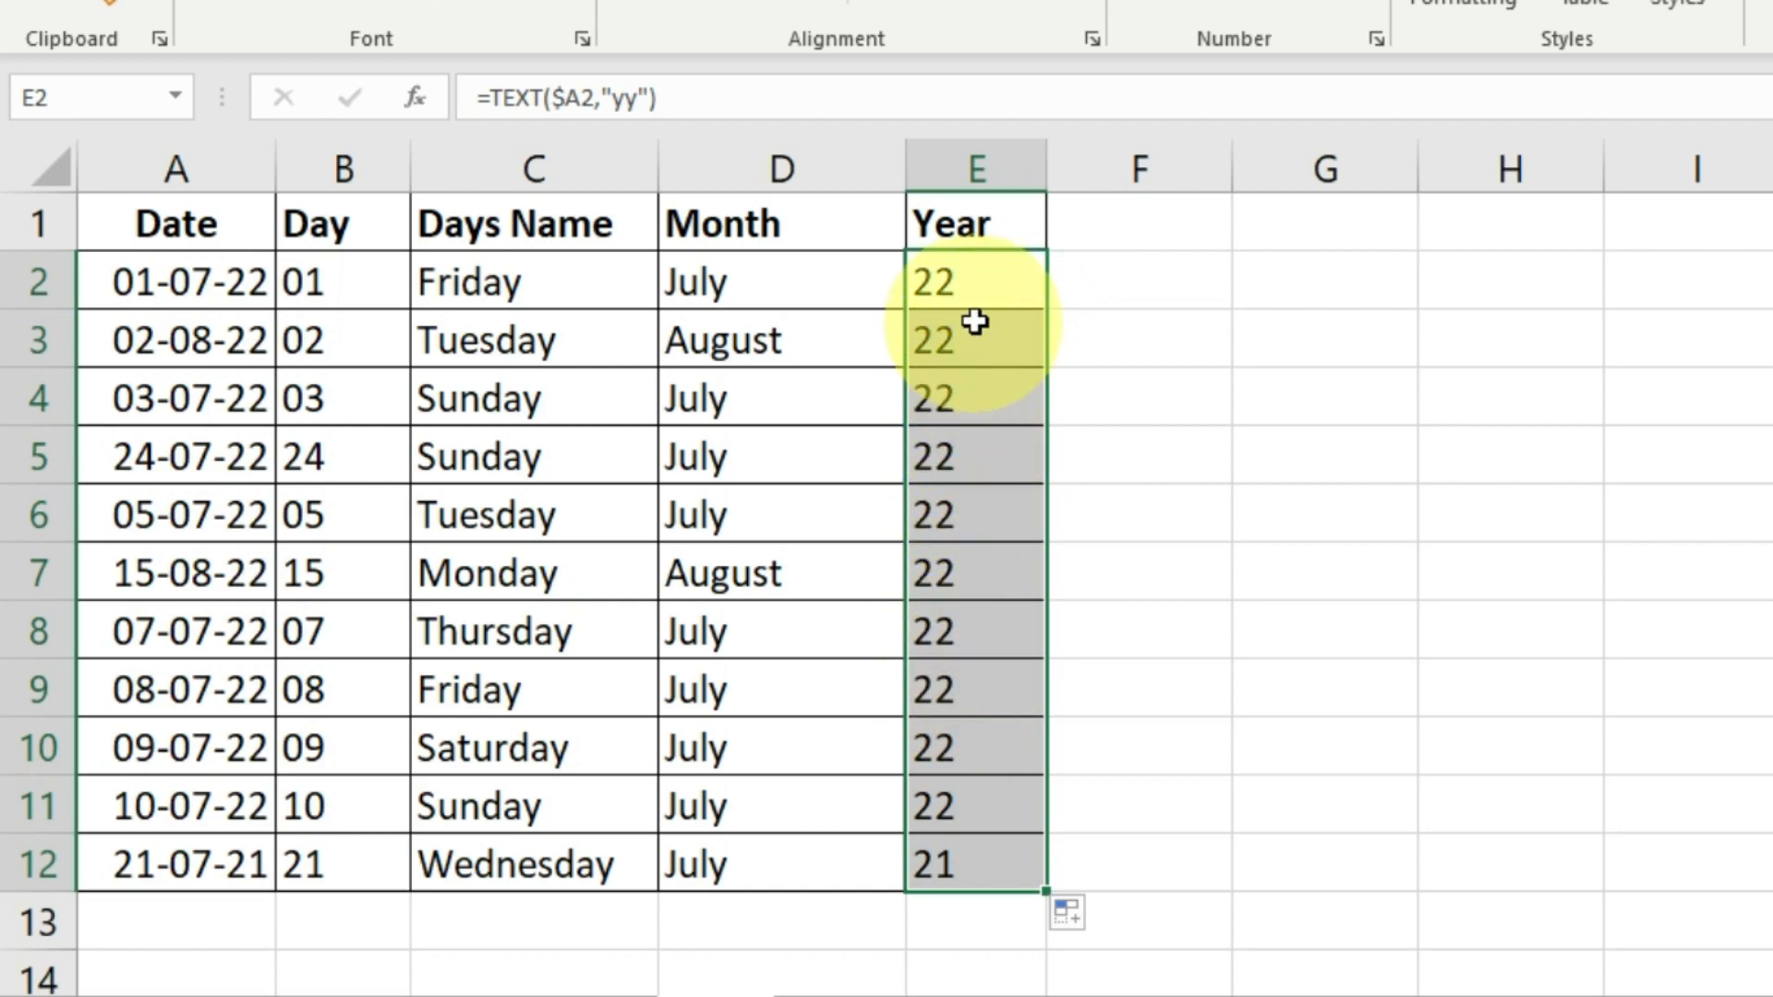
left_click_drag(974, 314, 950, 863)
left_click(951, 868)
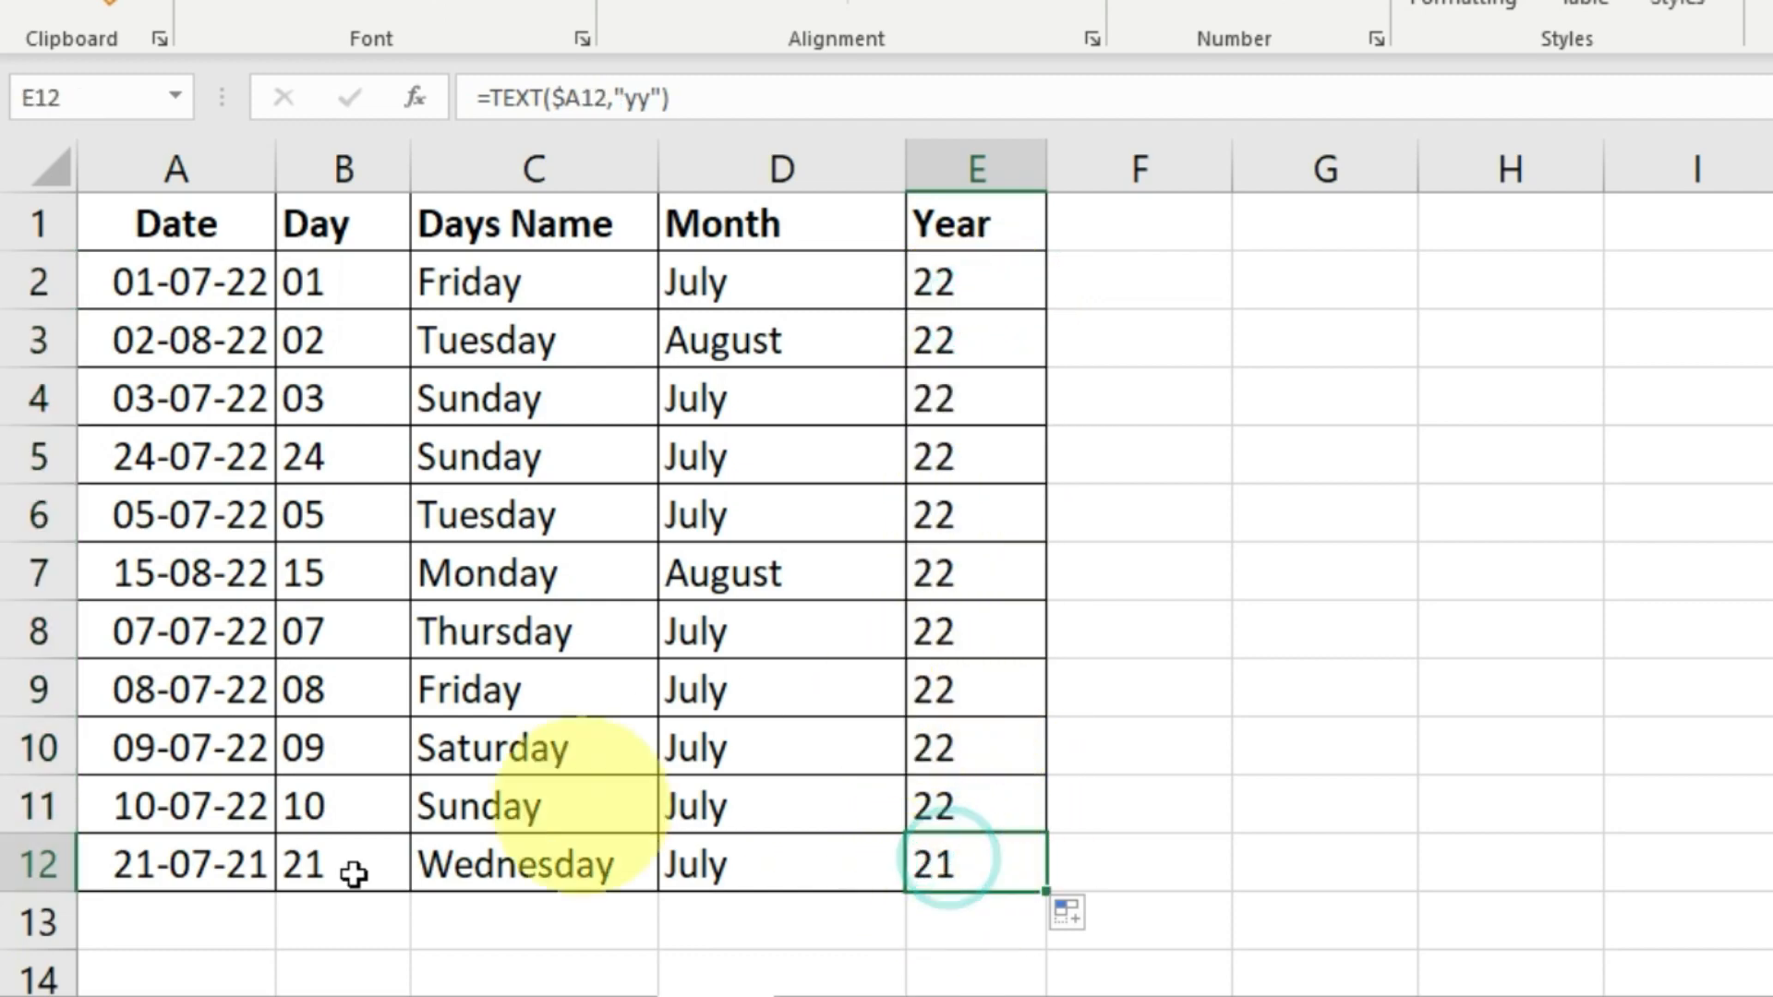
left_click(181, 866)
left_click(973, 873)
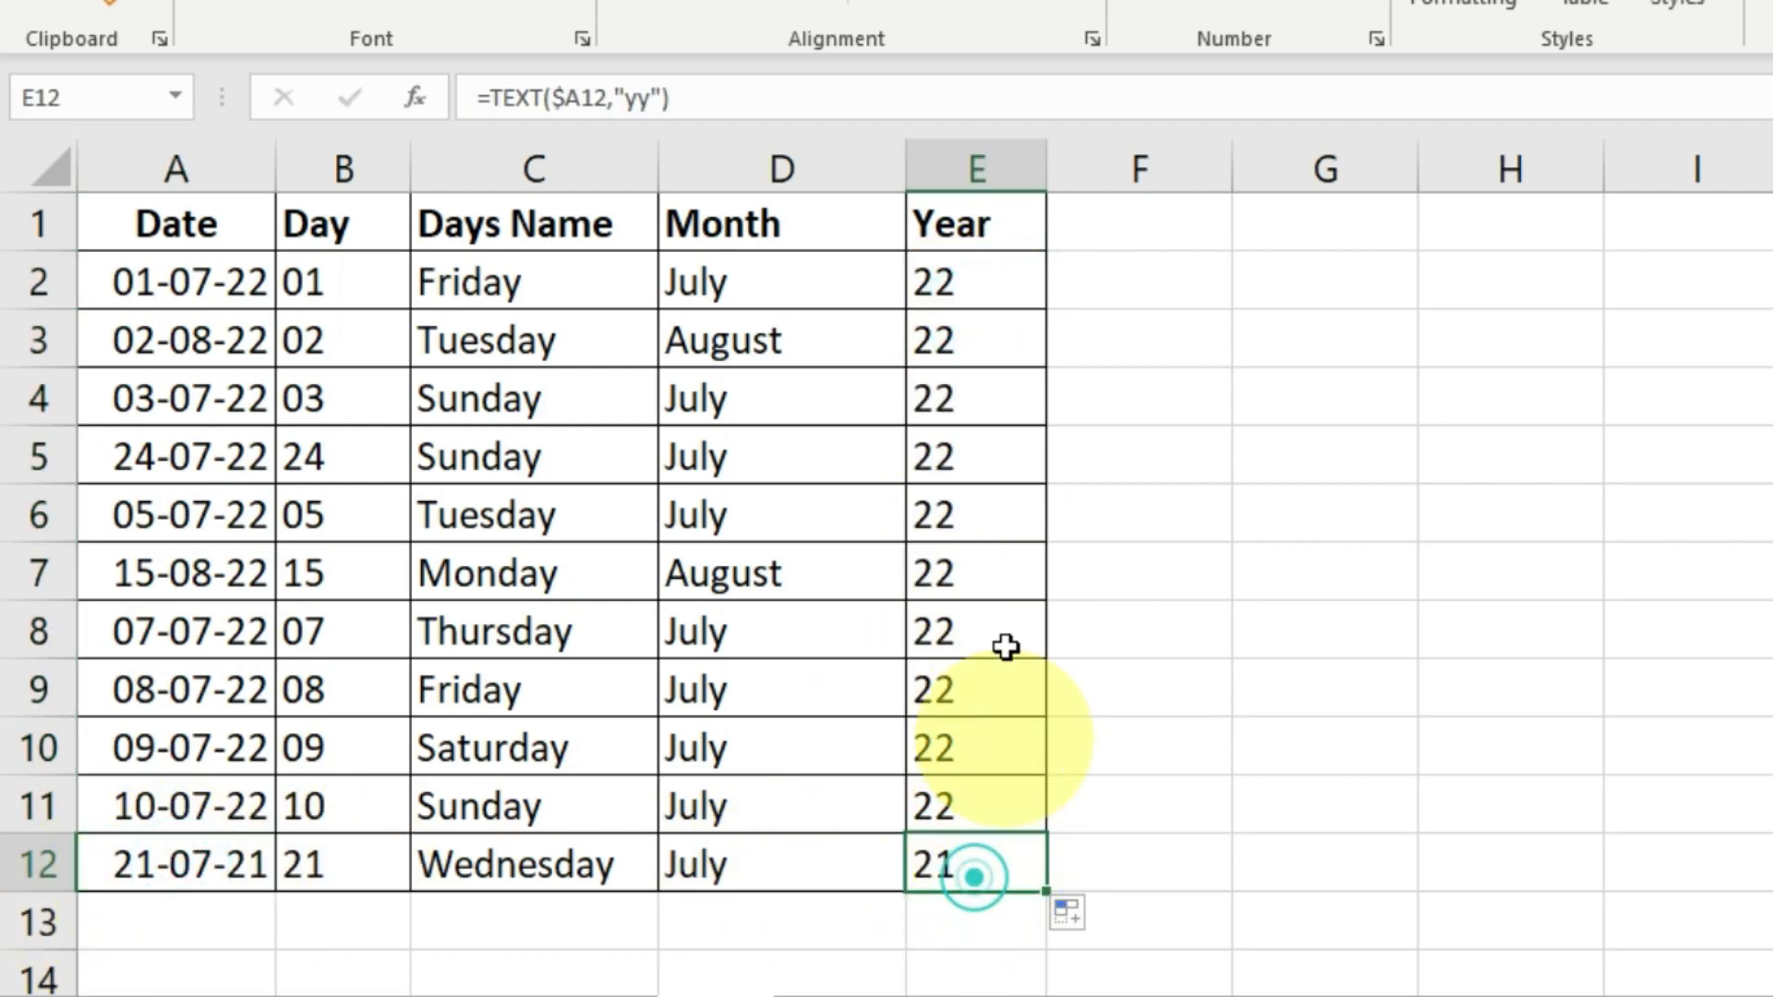
left_click_drag(177, 280, 215, 789)
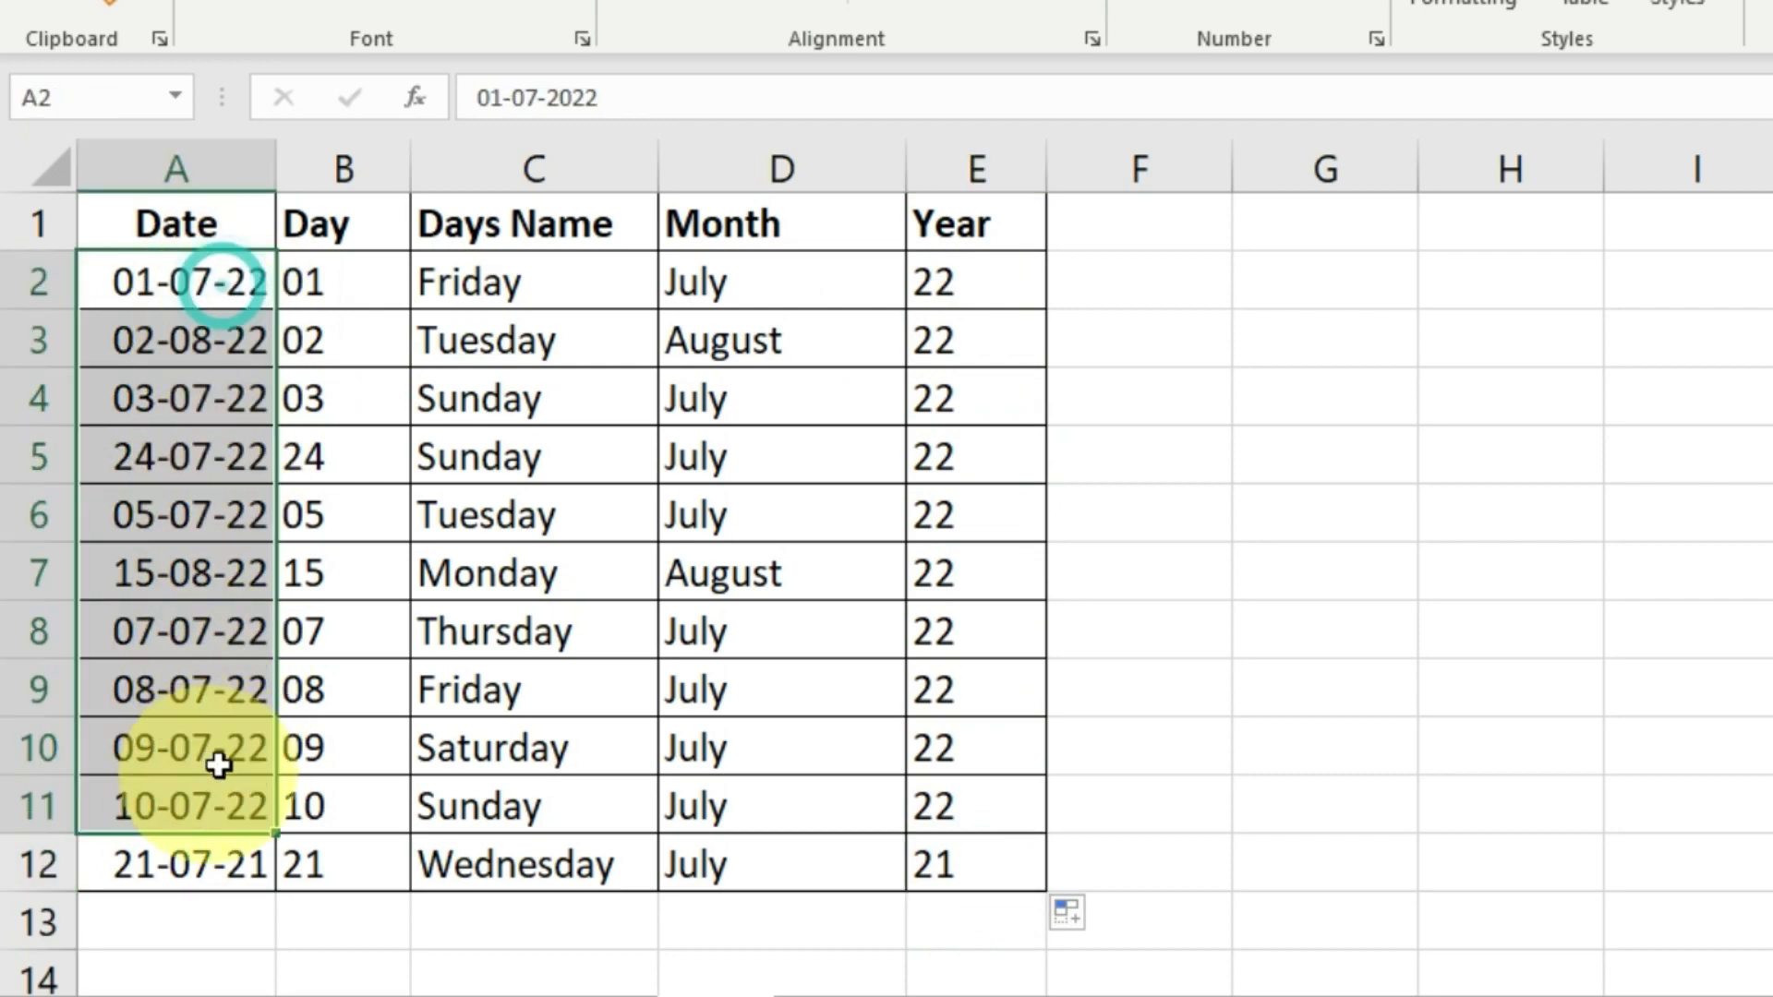
Step: Change the format code of the Year formula in E2 to "yyyy"
left_click_drag(971, 280, 986, 808)
left_click(981, 286)
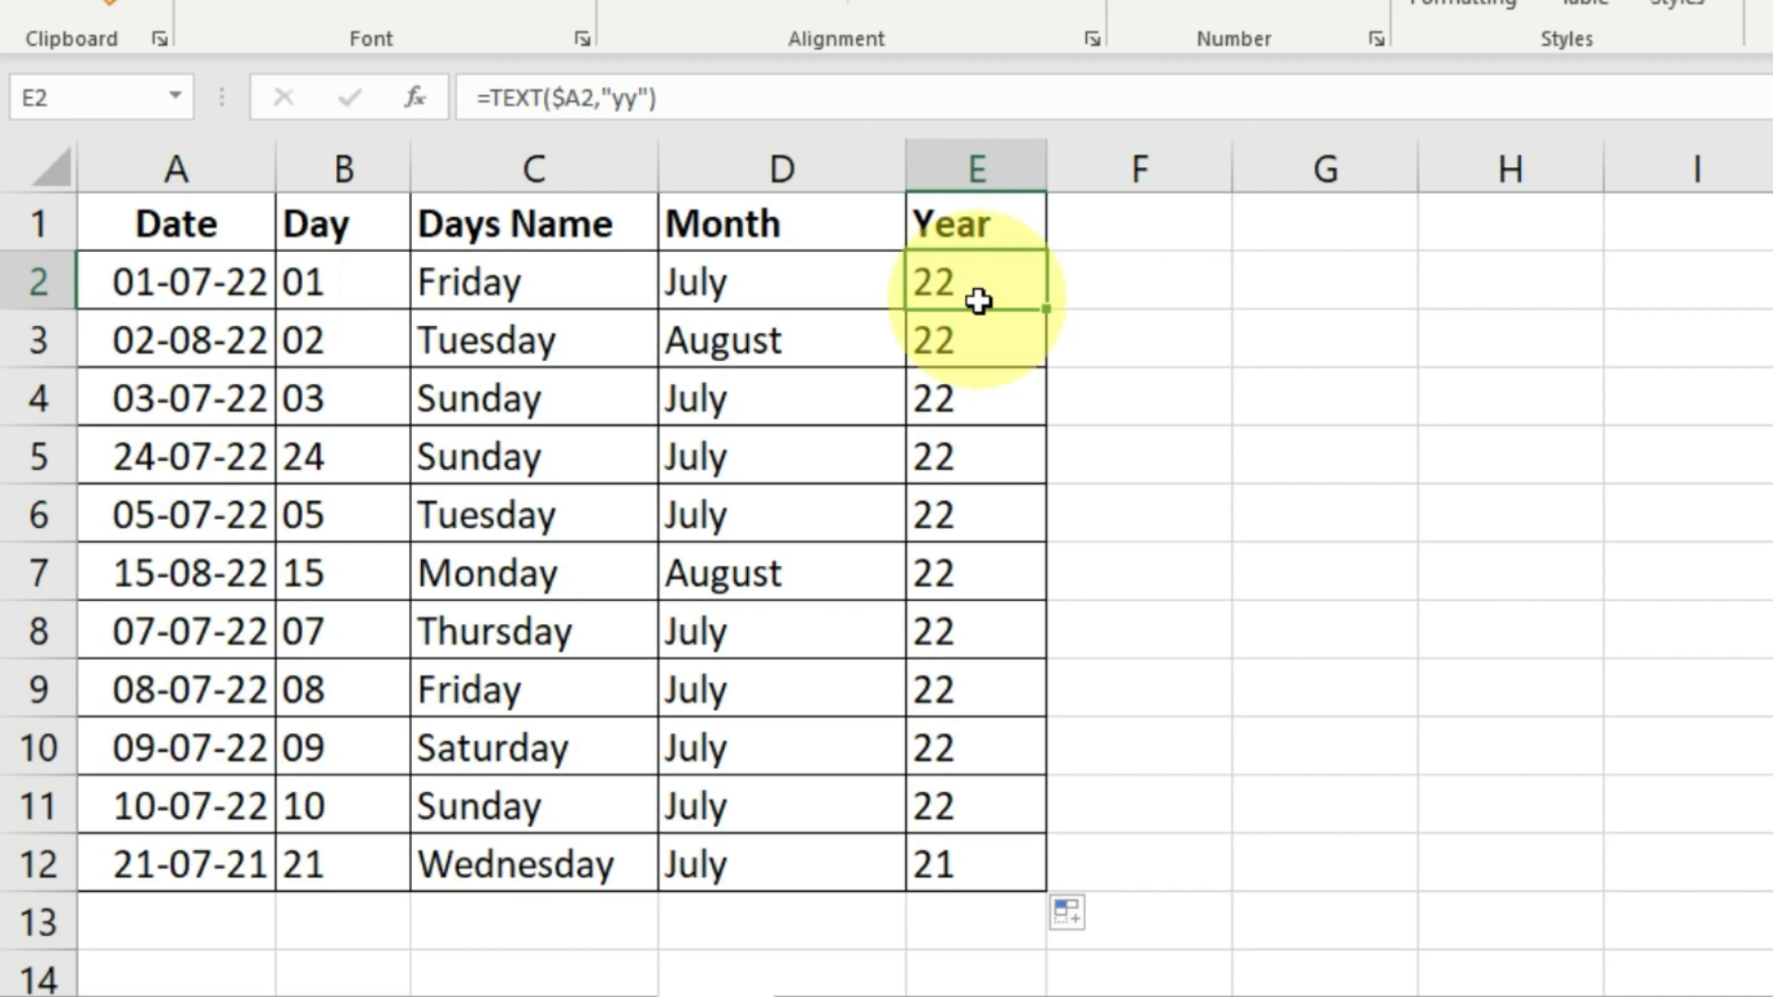
double_click(979, 300)
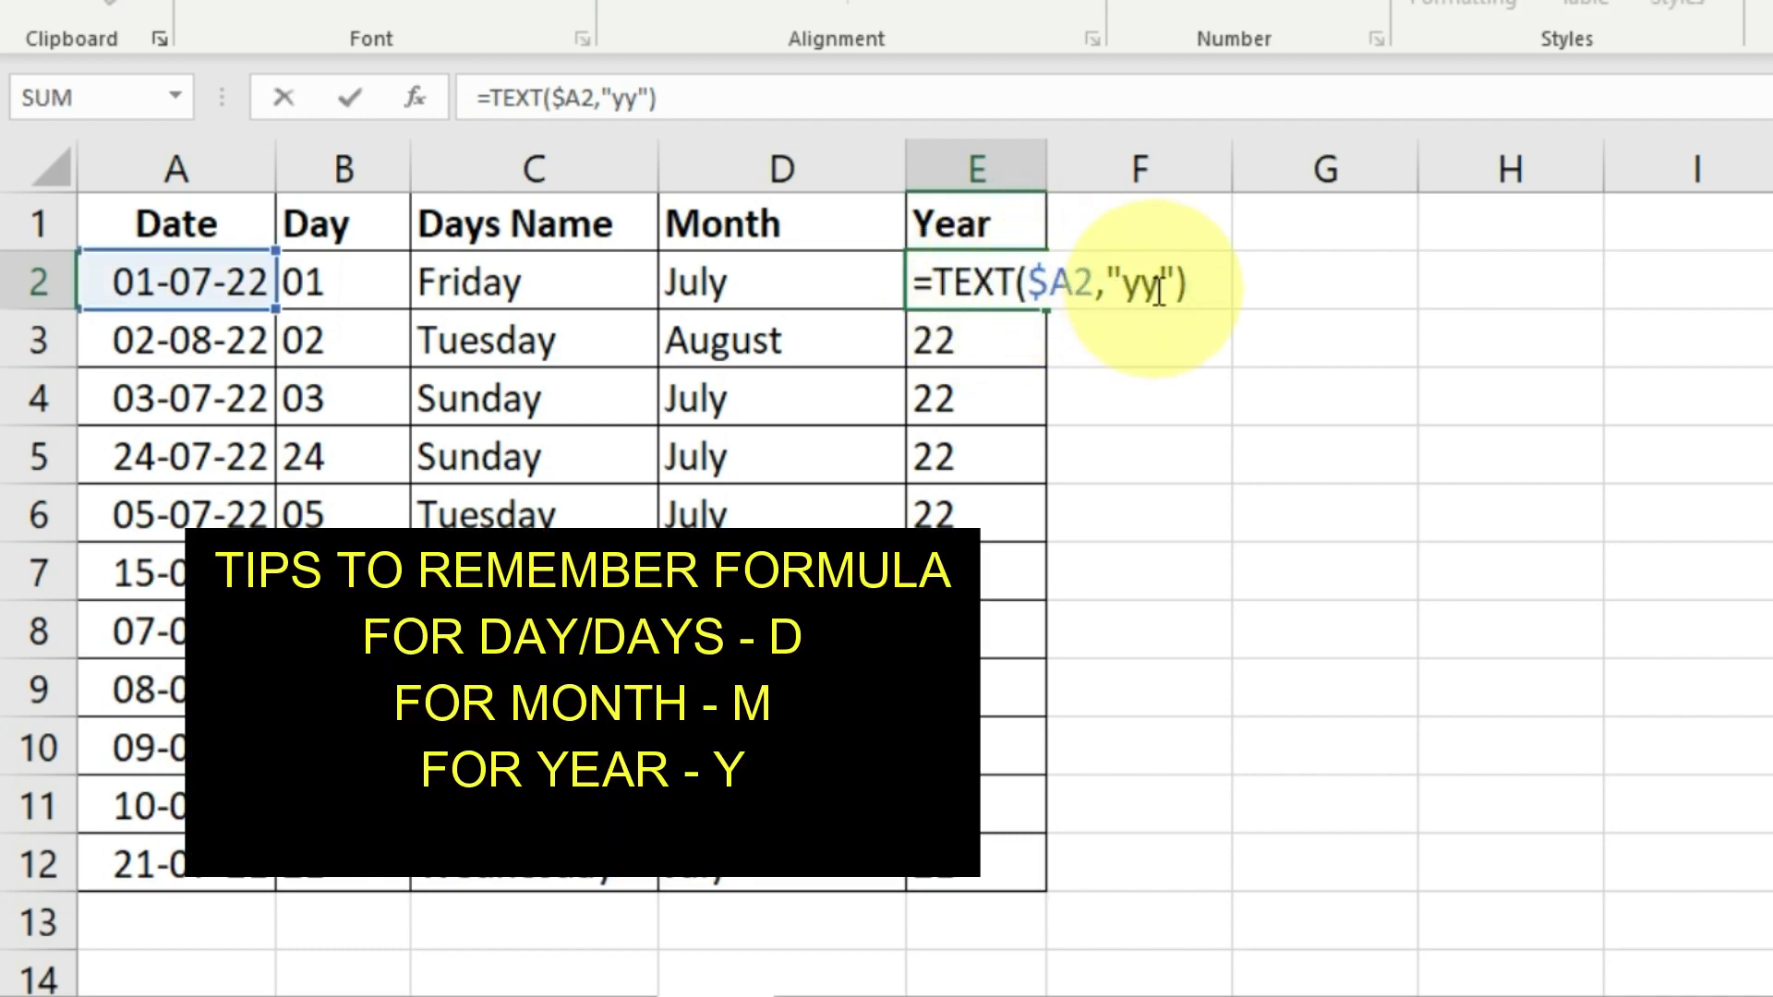
left_click(1154, 286)
type("yy")
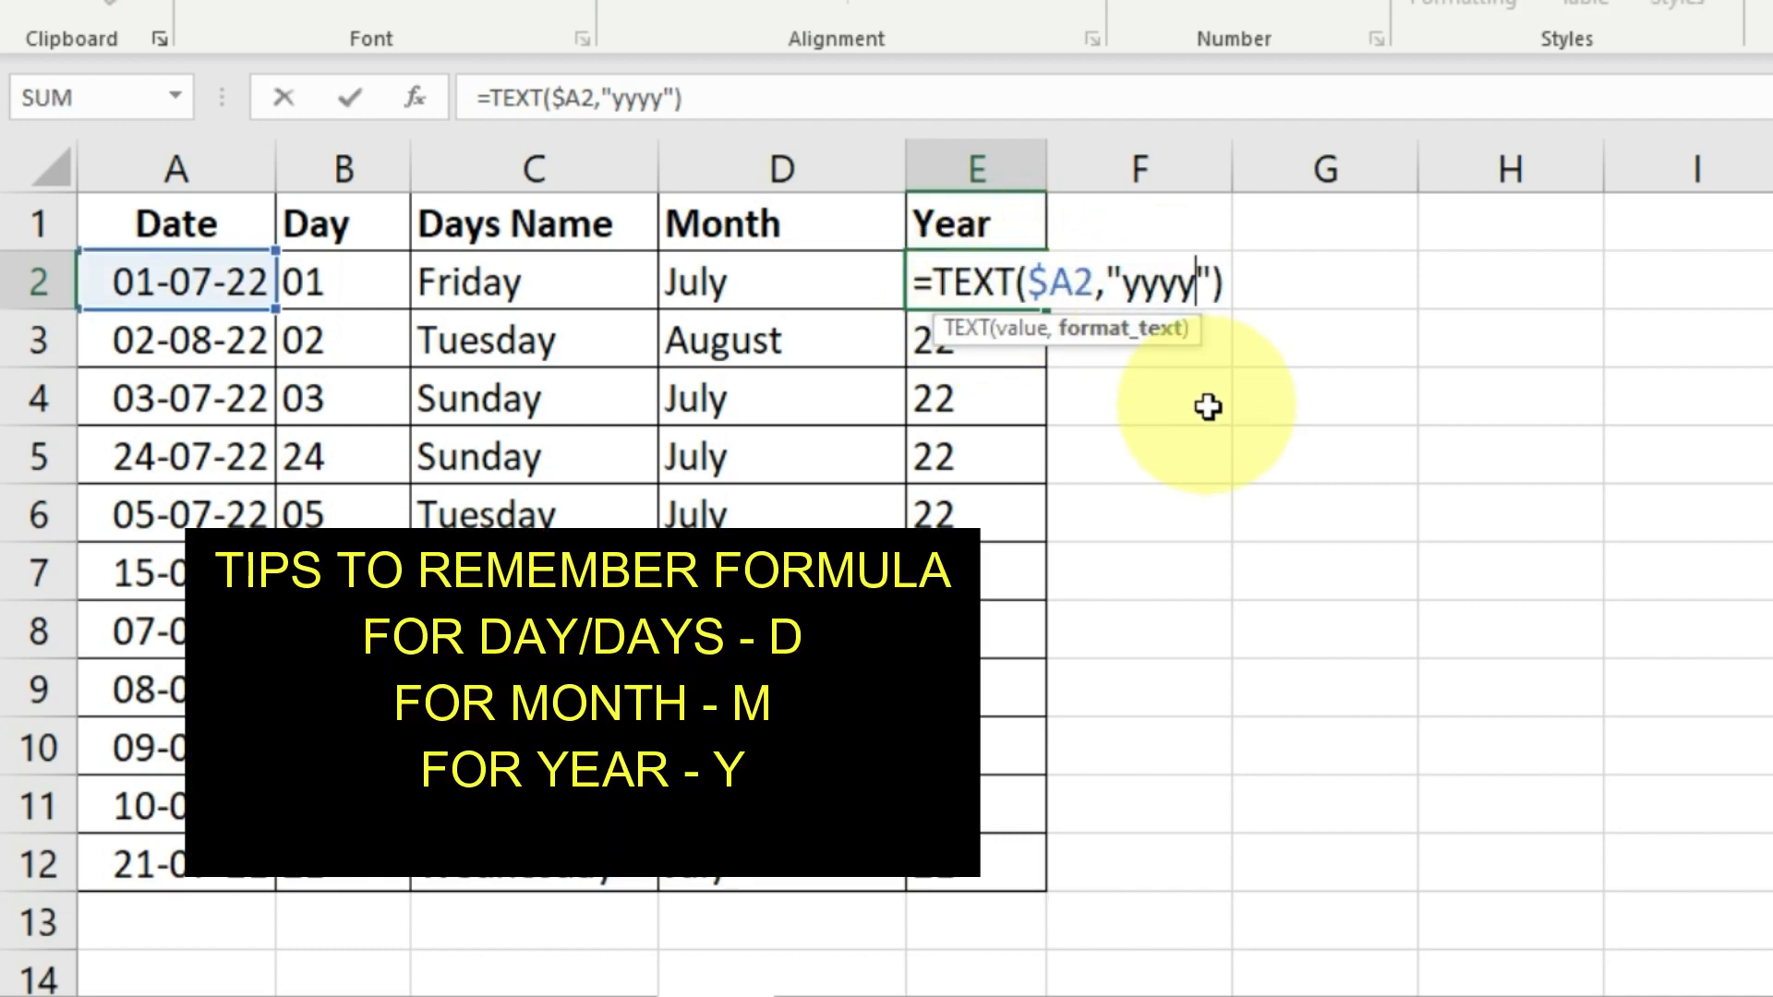
key("Return")
Step: Fill the four-digit year formula from E2 down through E12 and review the entries
left_click(1016, 291)
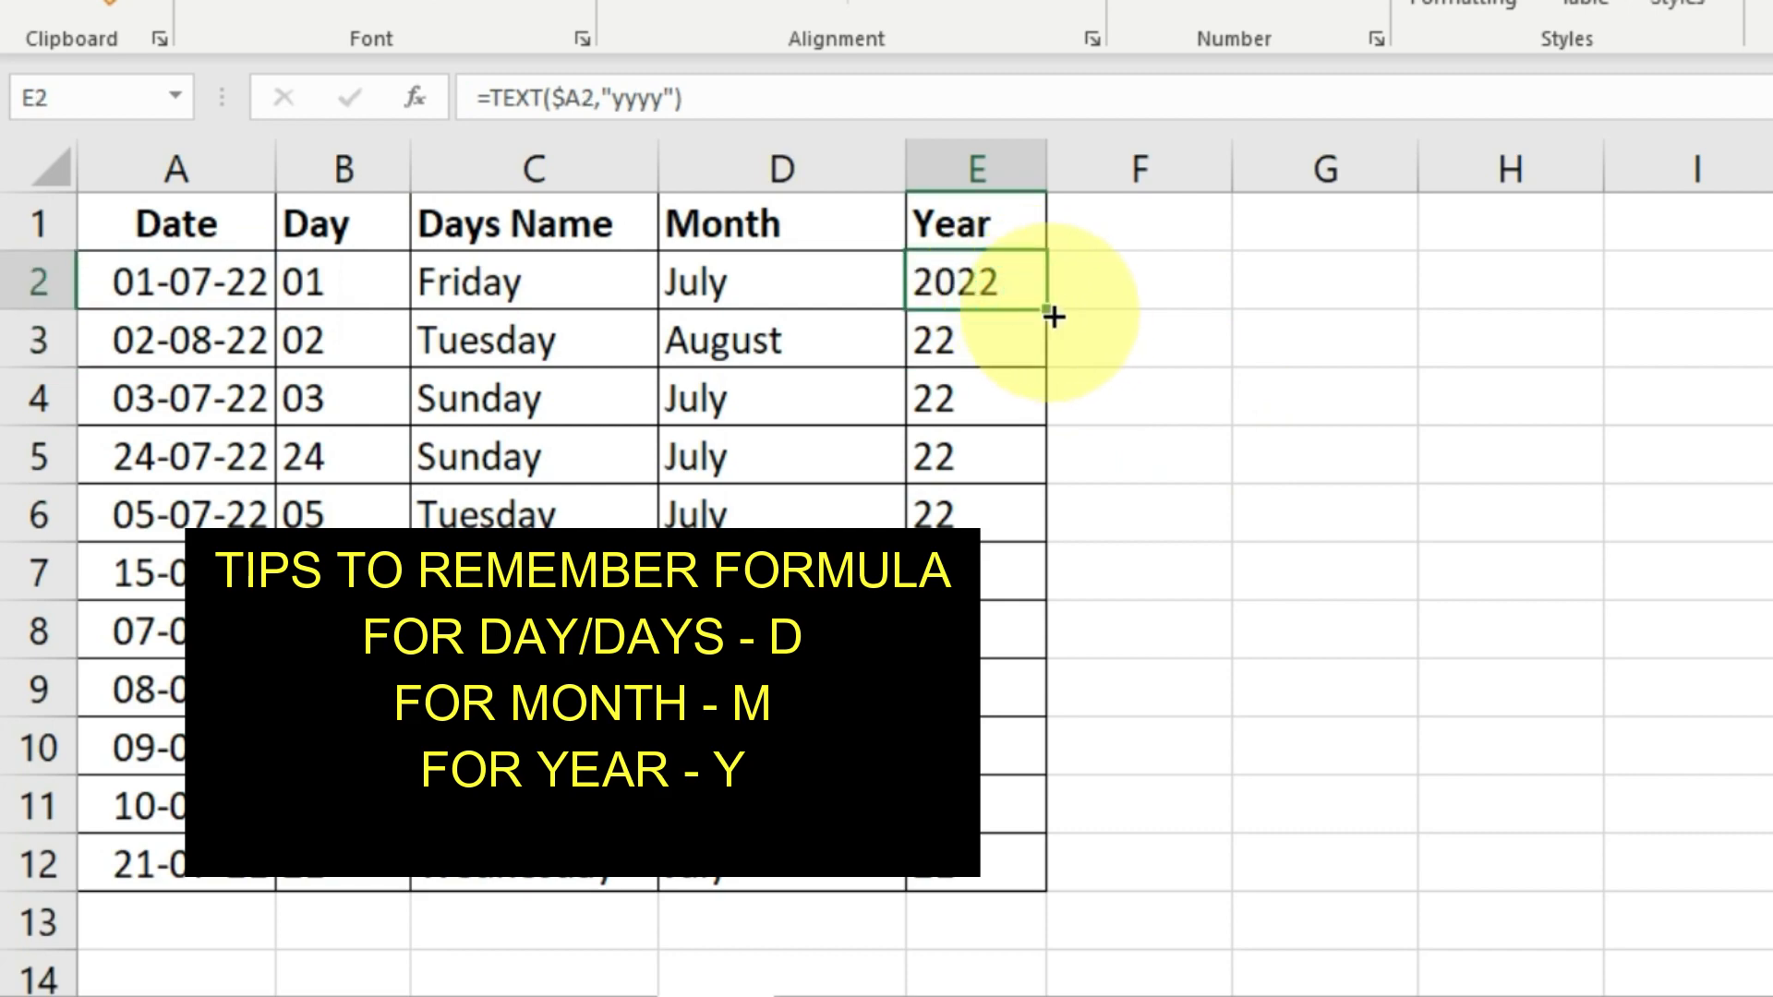
double_click(1048, 312)
left_click(1006, 693)
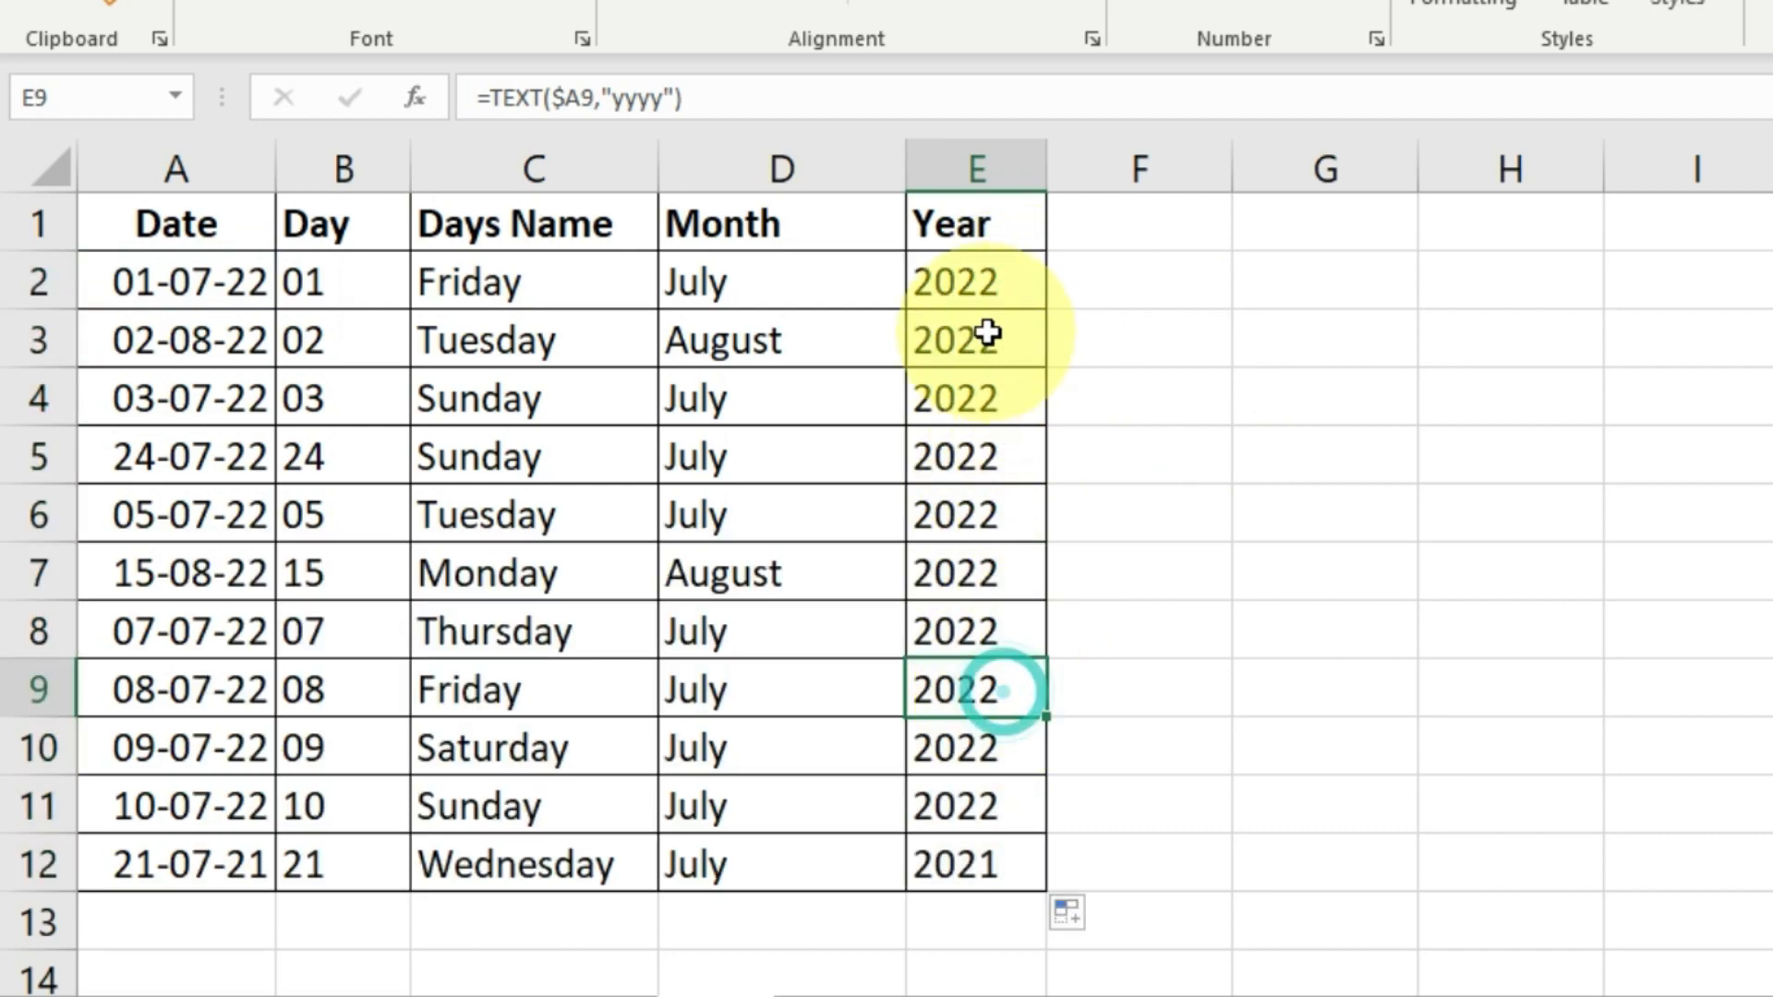
left_click_drag(965, 281, 970, 341)
left_click_drag(971, 492, 972, 862)
left_click(971, 864)
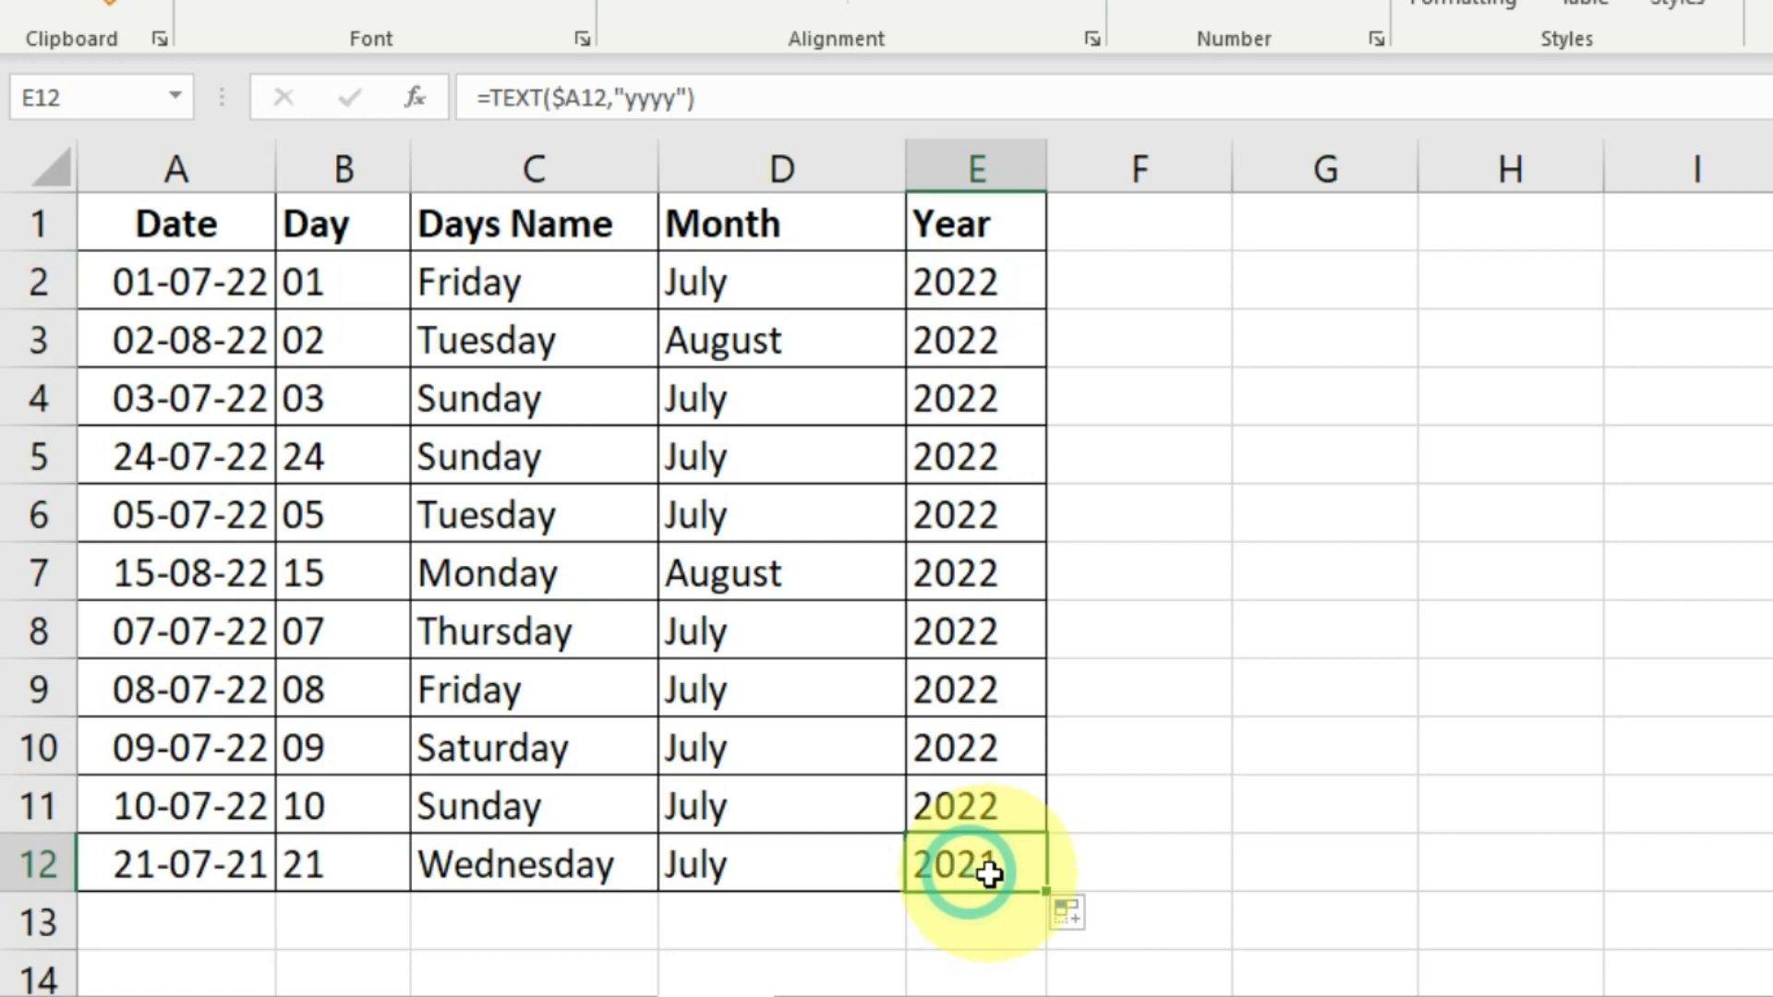
Step: Change the date in A7 to 15-08-2020 and check the Year entry in that row
left_click(196, 571)
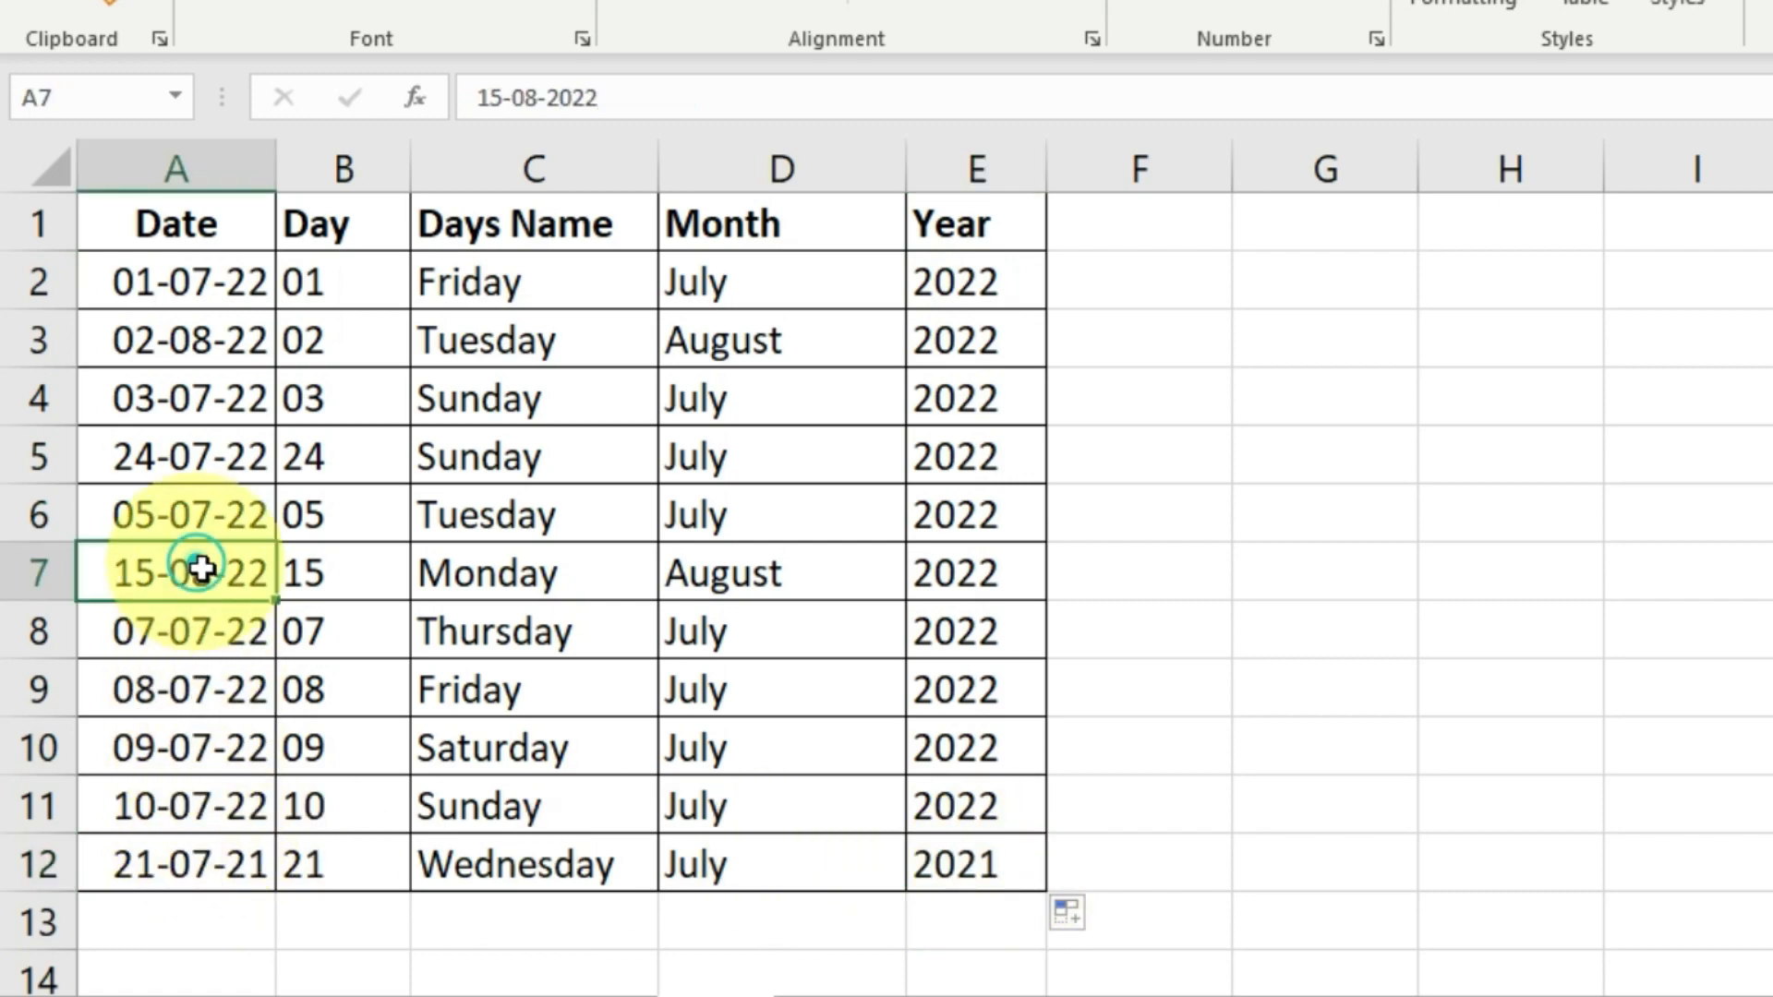
double_click(222, 588)
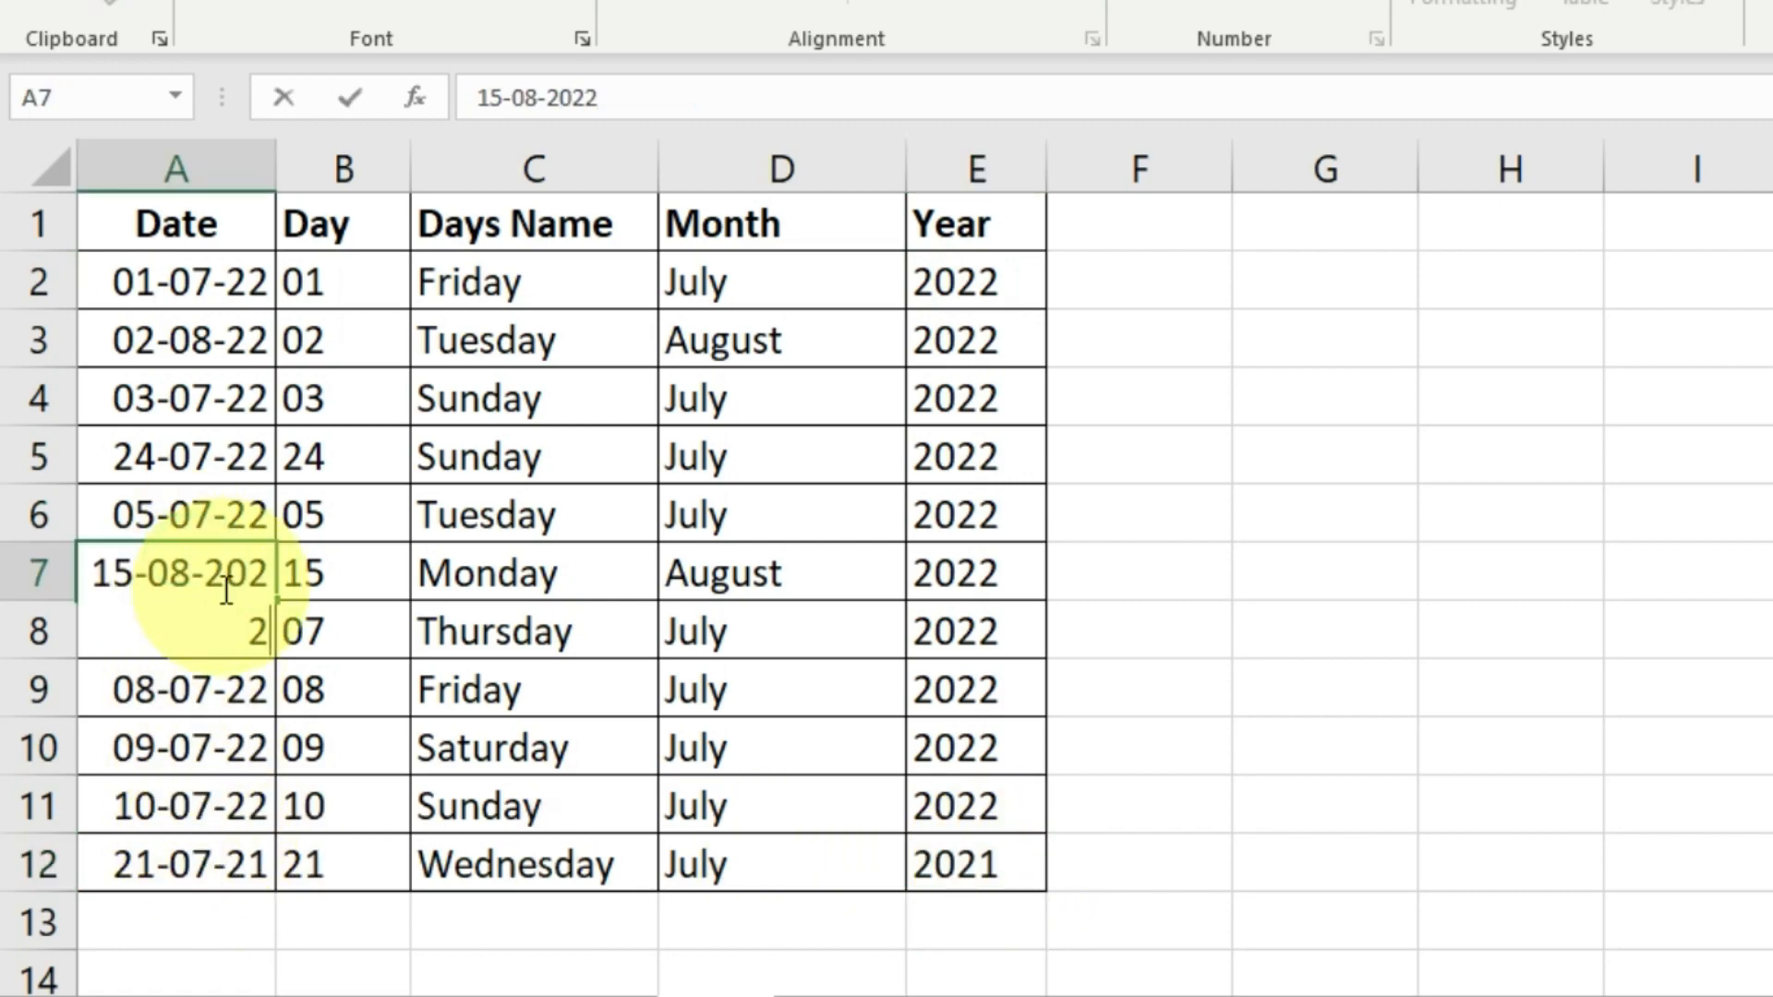
key("BackSpace")
type("0")
key("Return")
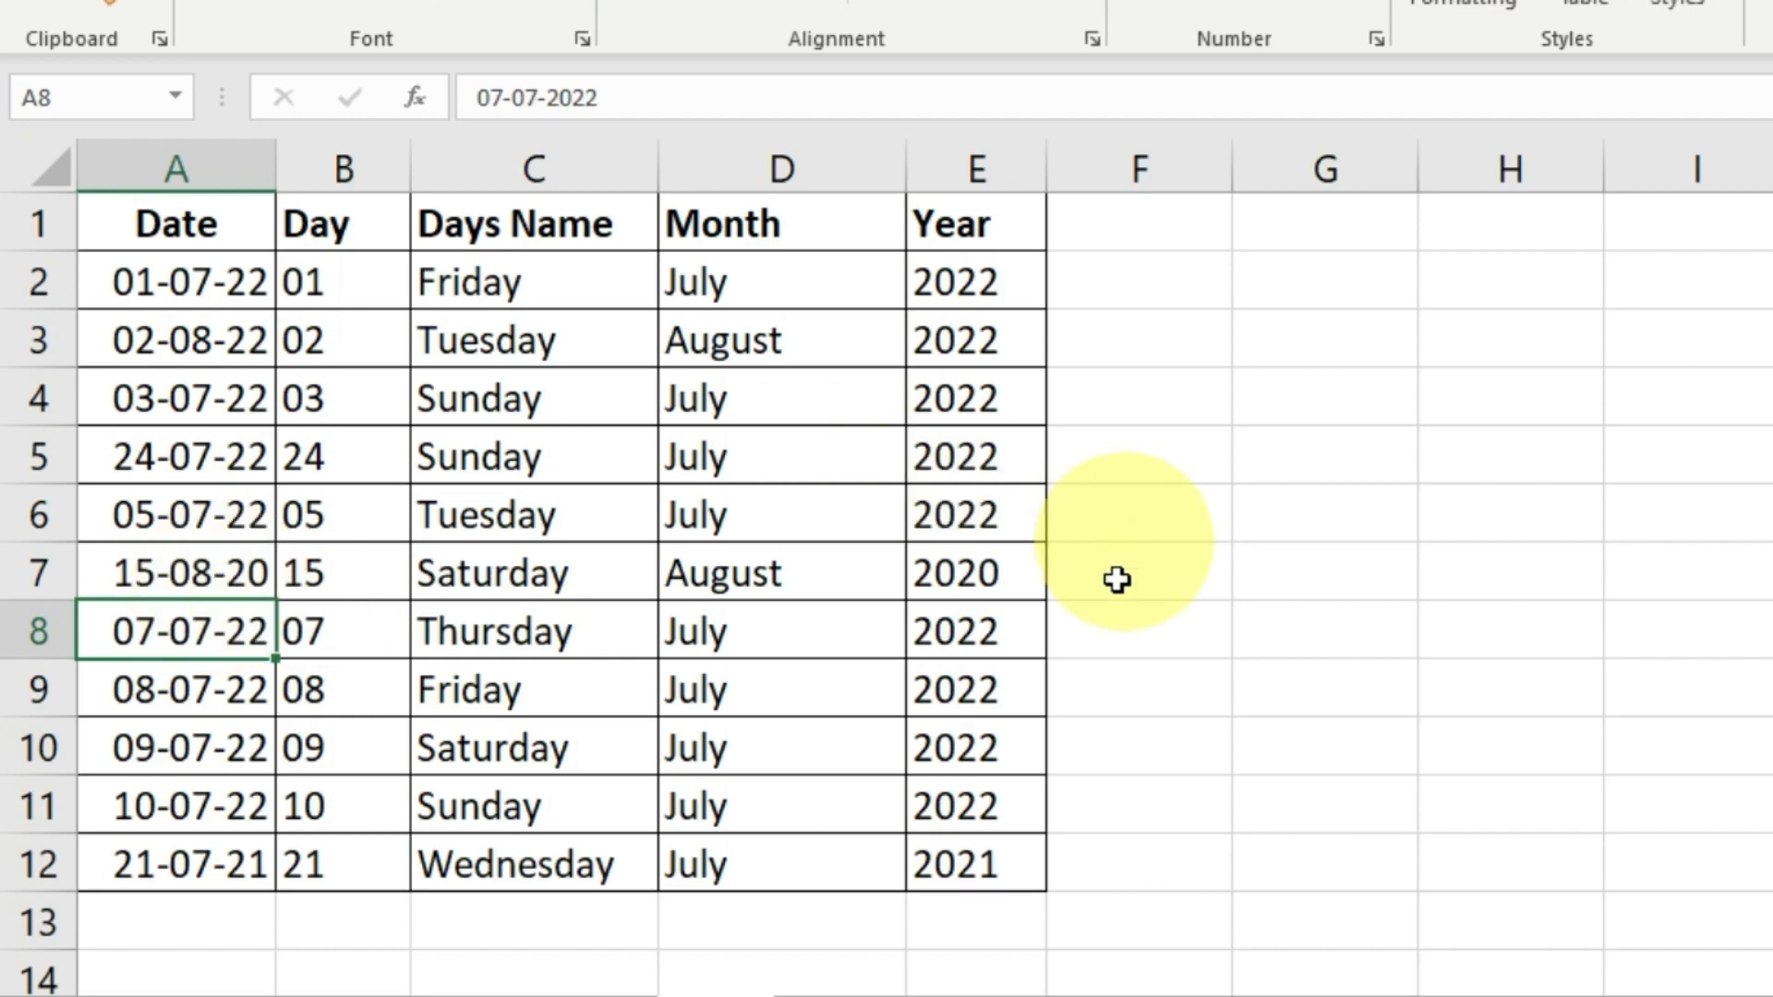
left_click(978, 571)
Step: Change the date in A5 to 24-07-2020 and check the day name in that row
left_click(198, 452)
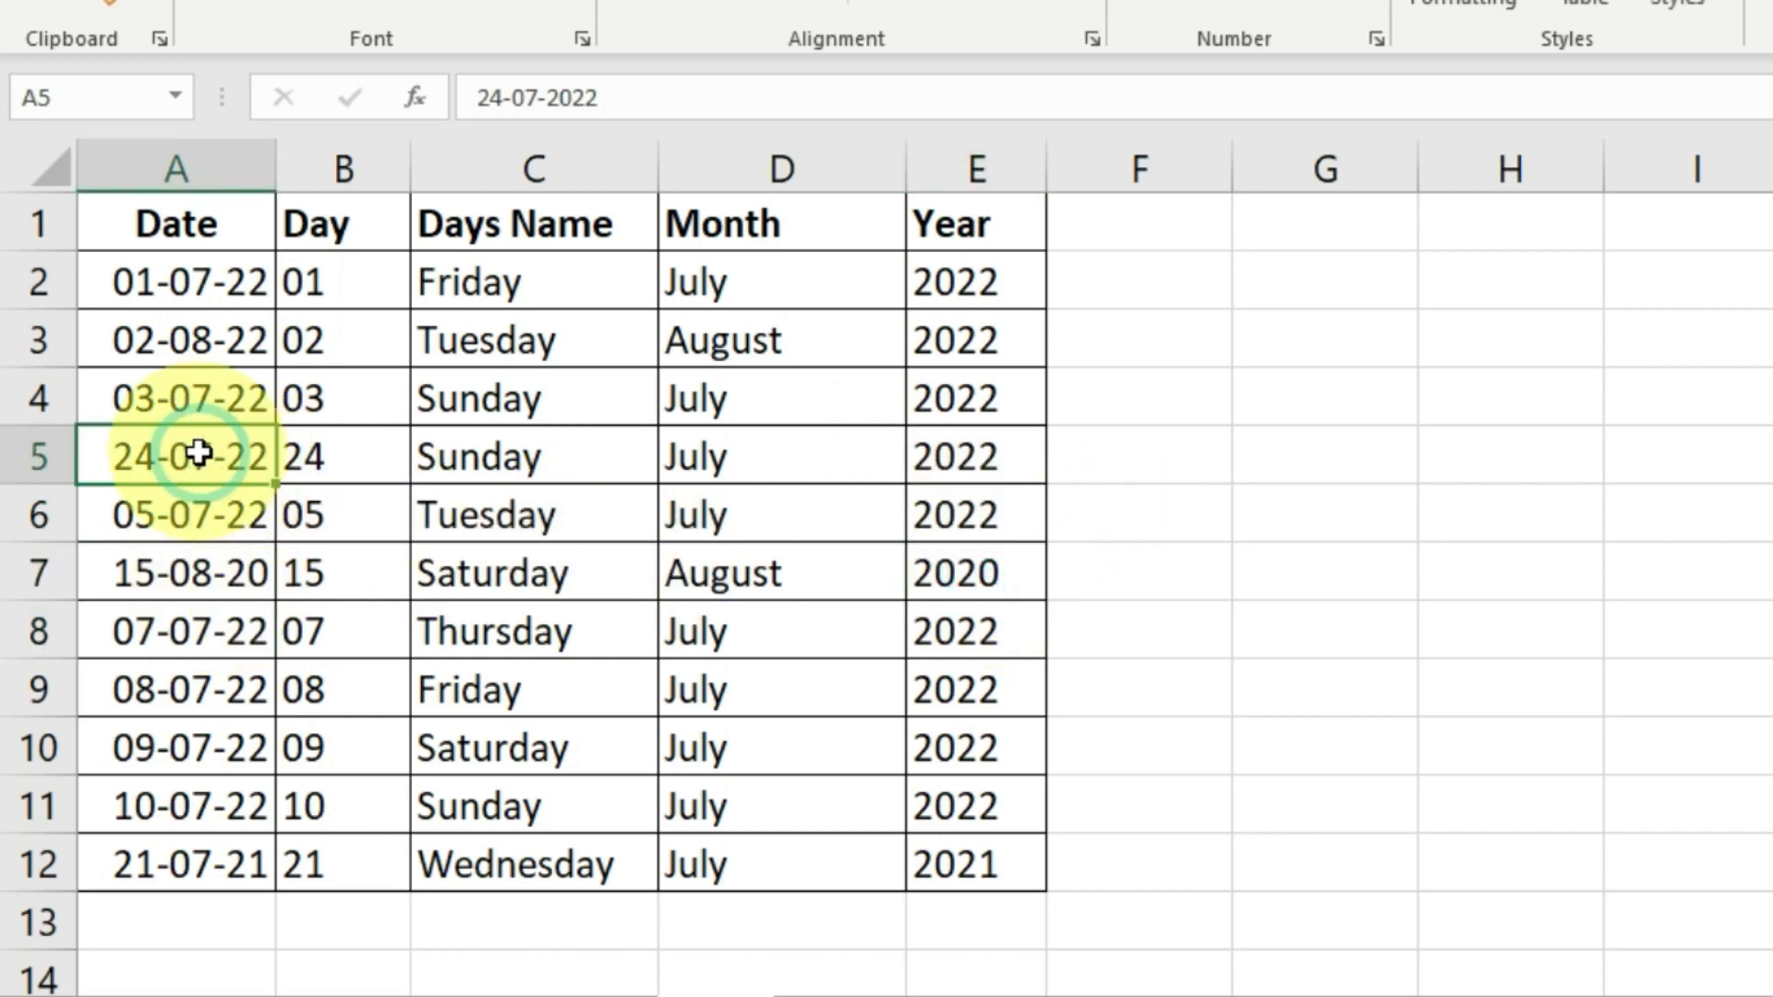
double_click(197, 453)
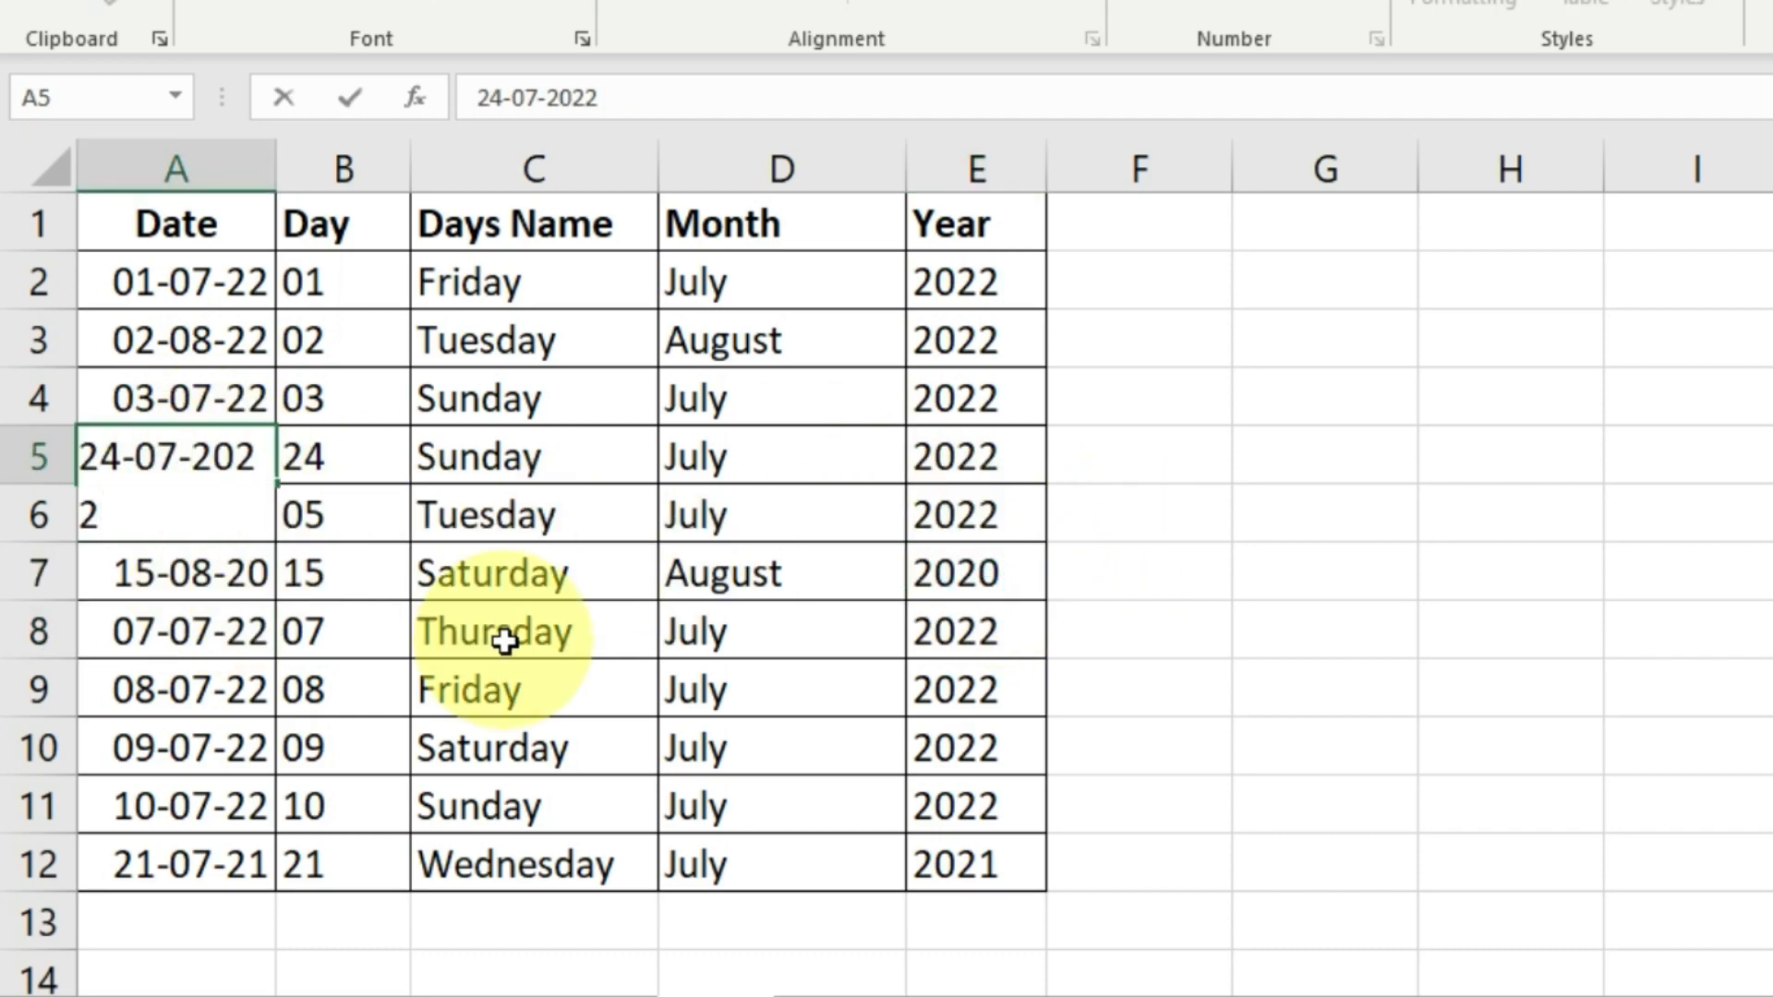
key("BackSpace")
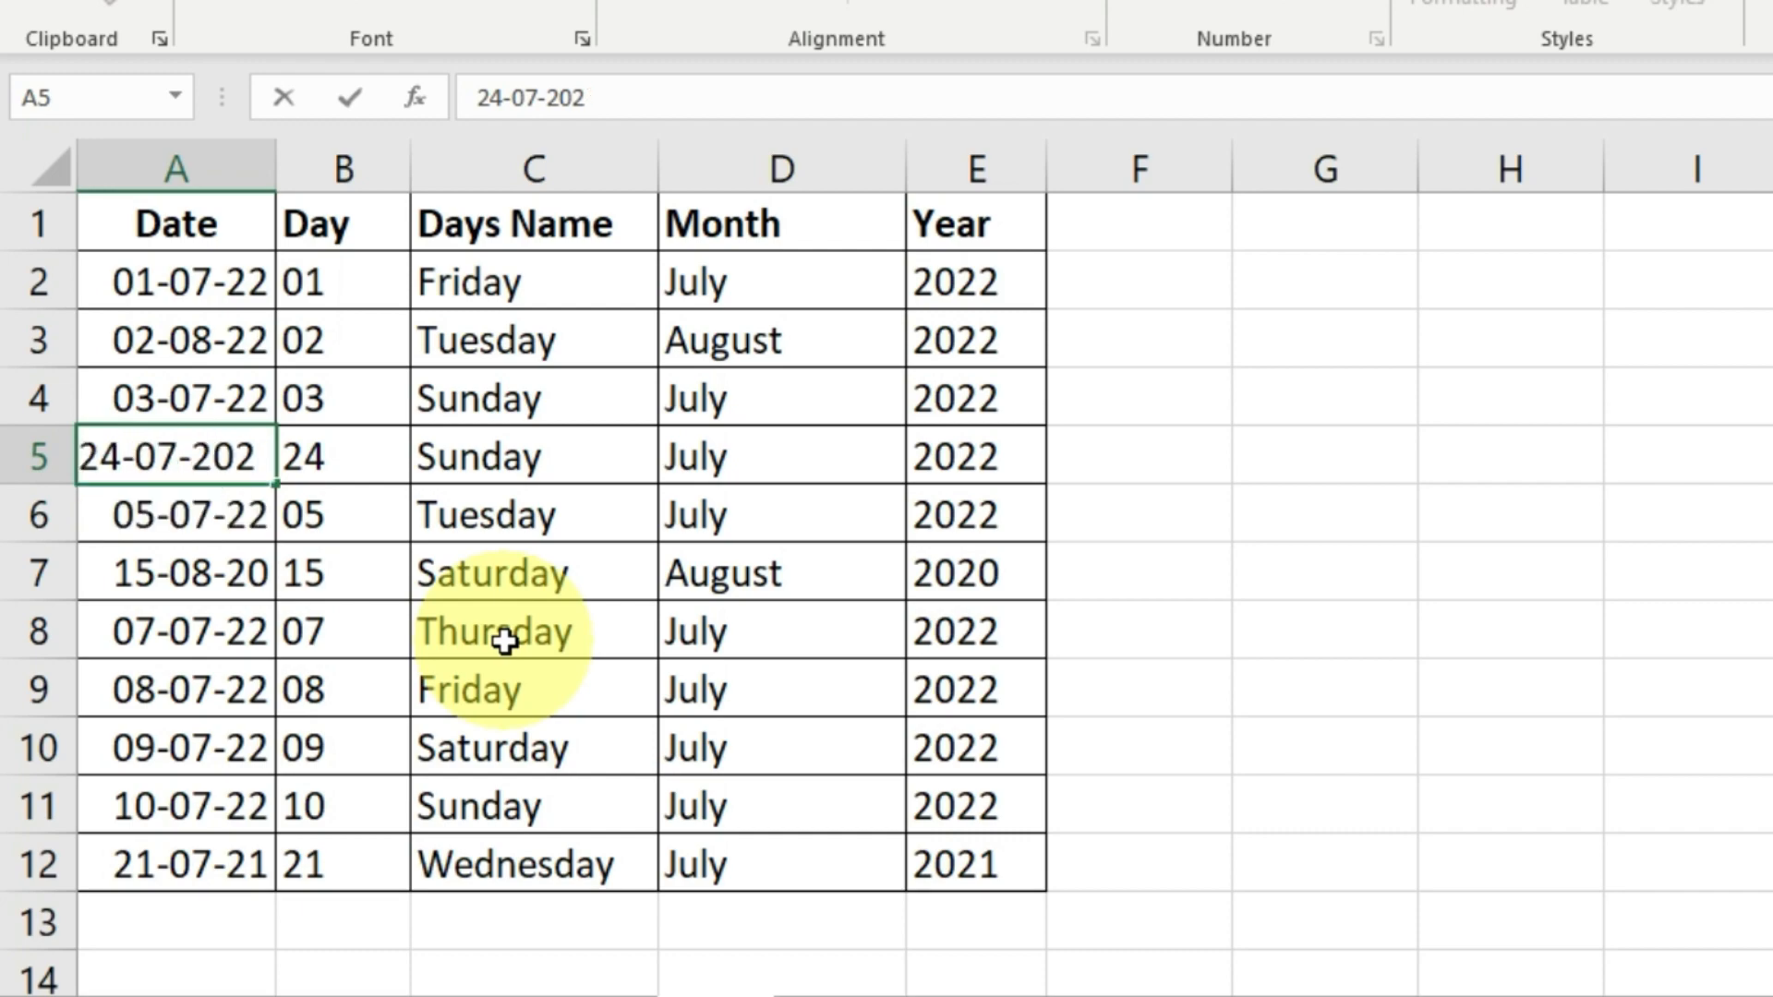
type("0")
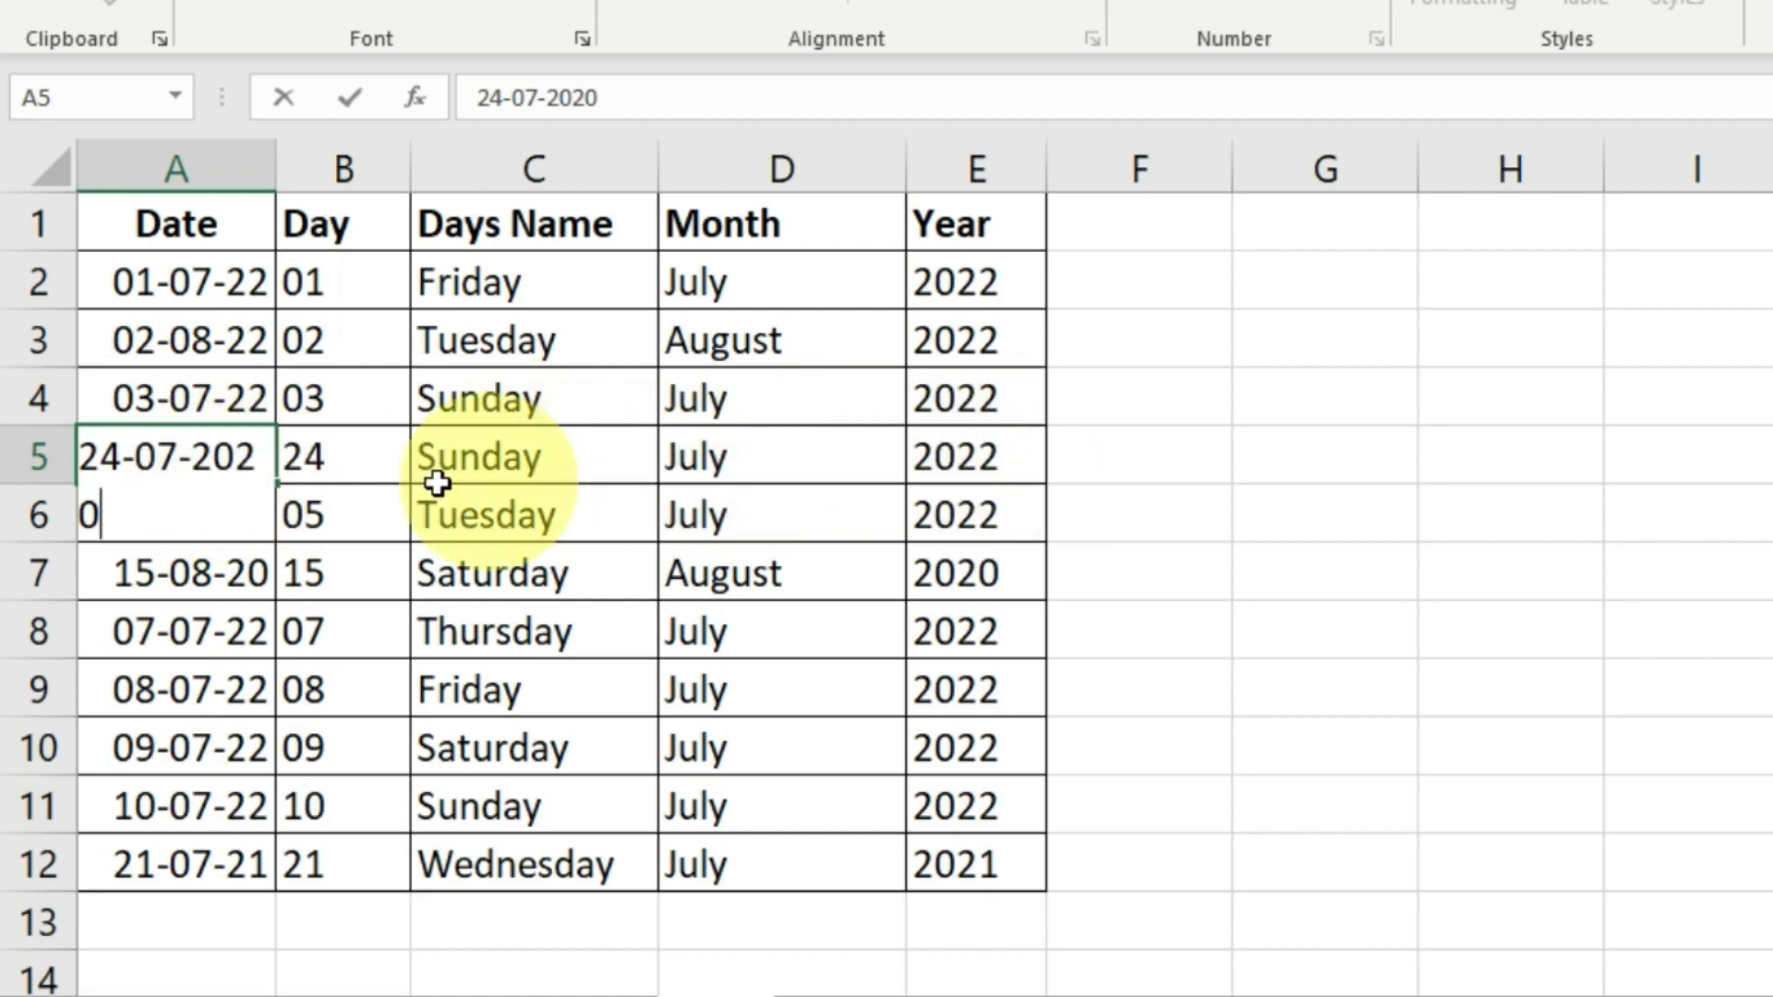
key("Return")
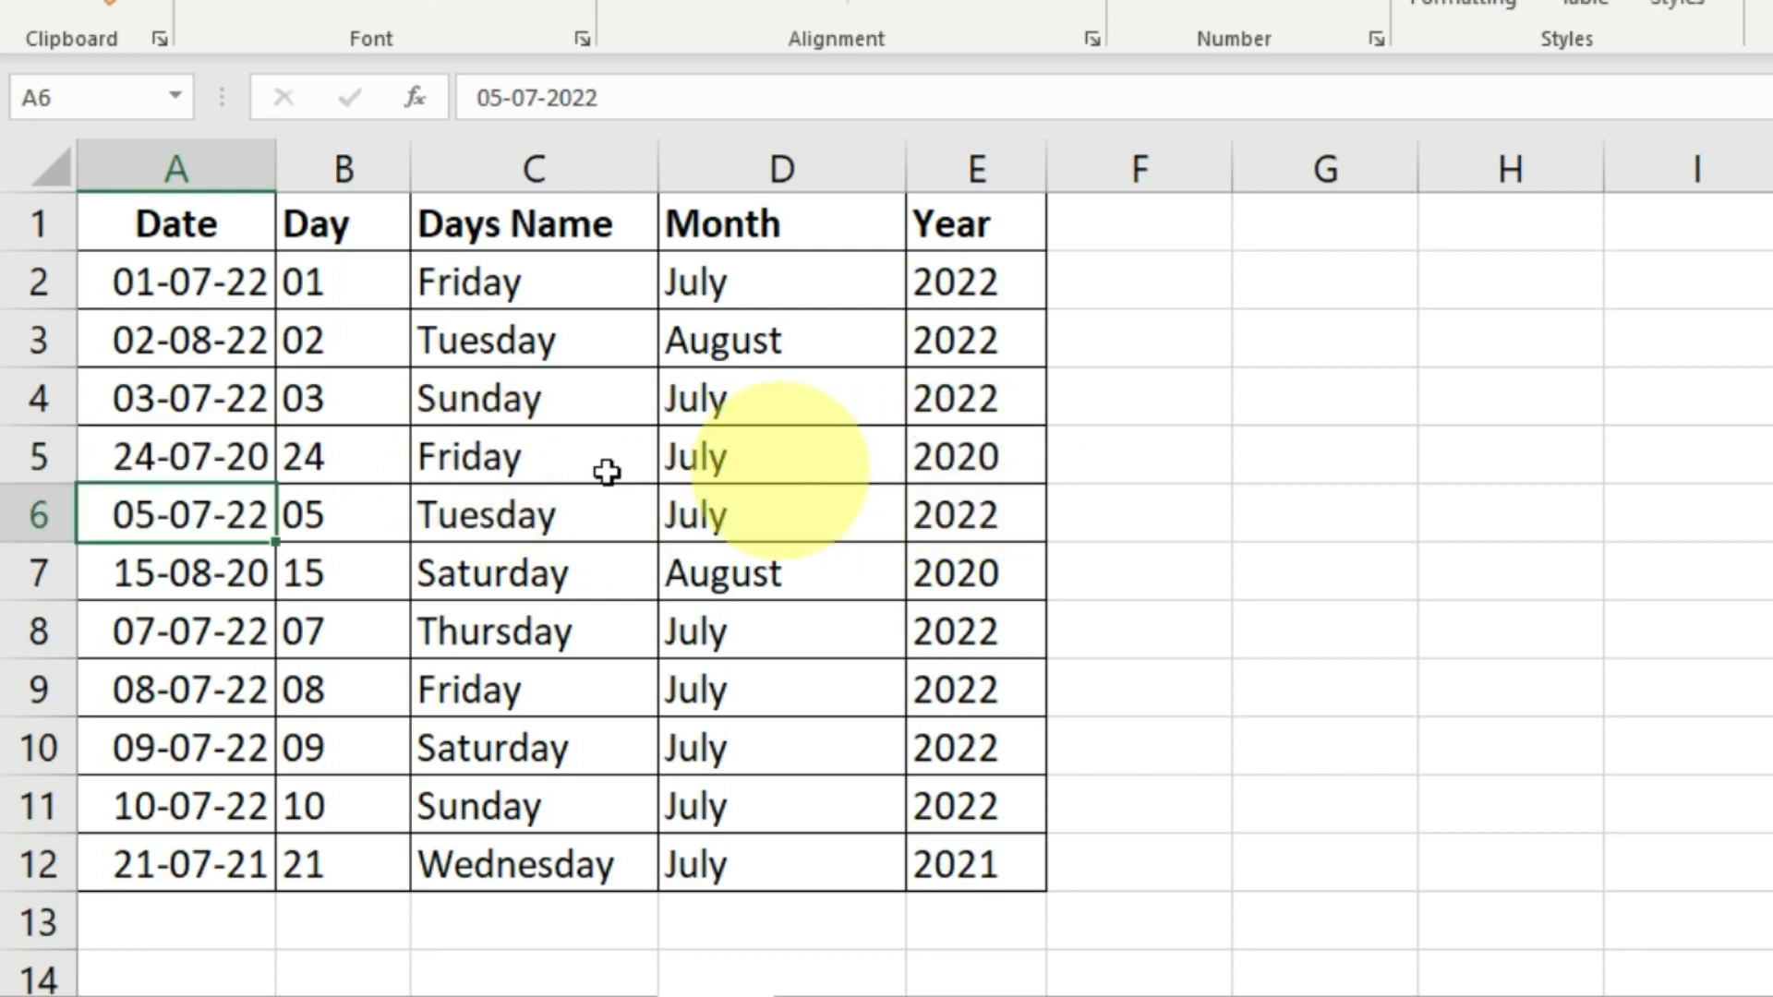
left_click(459, 453)
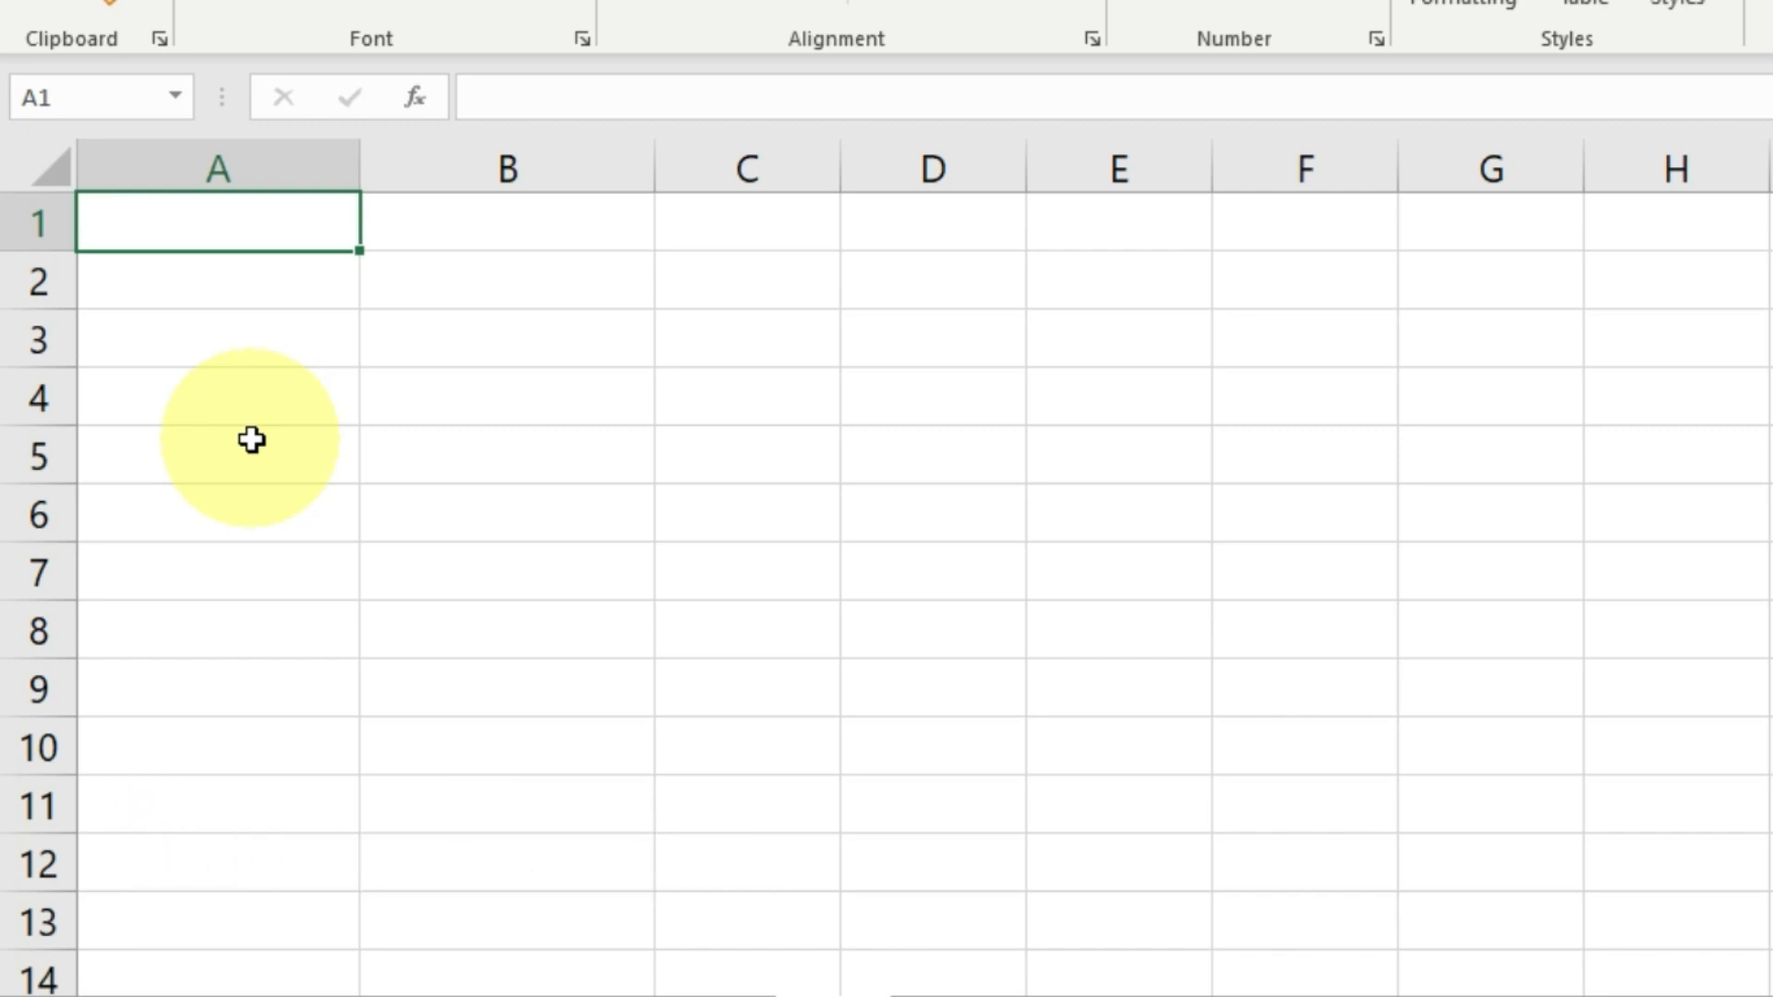
left_click(213, 359)
left_click_drag(213, 231, 214, 785)
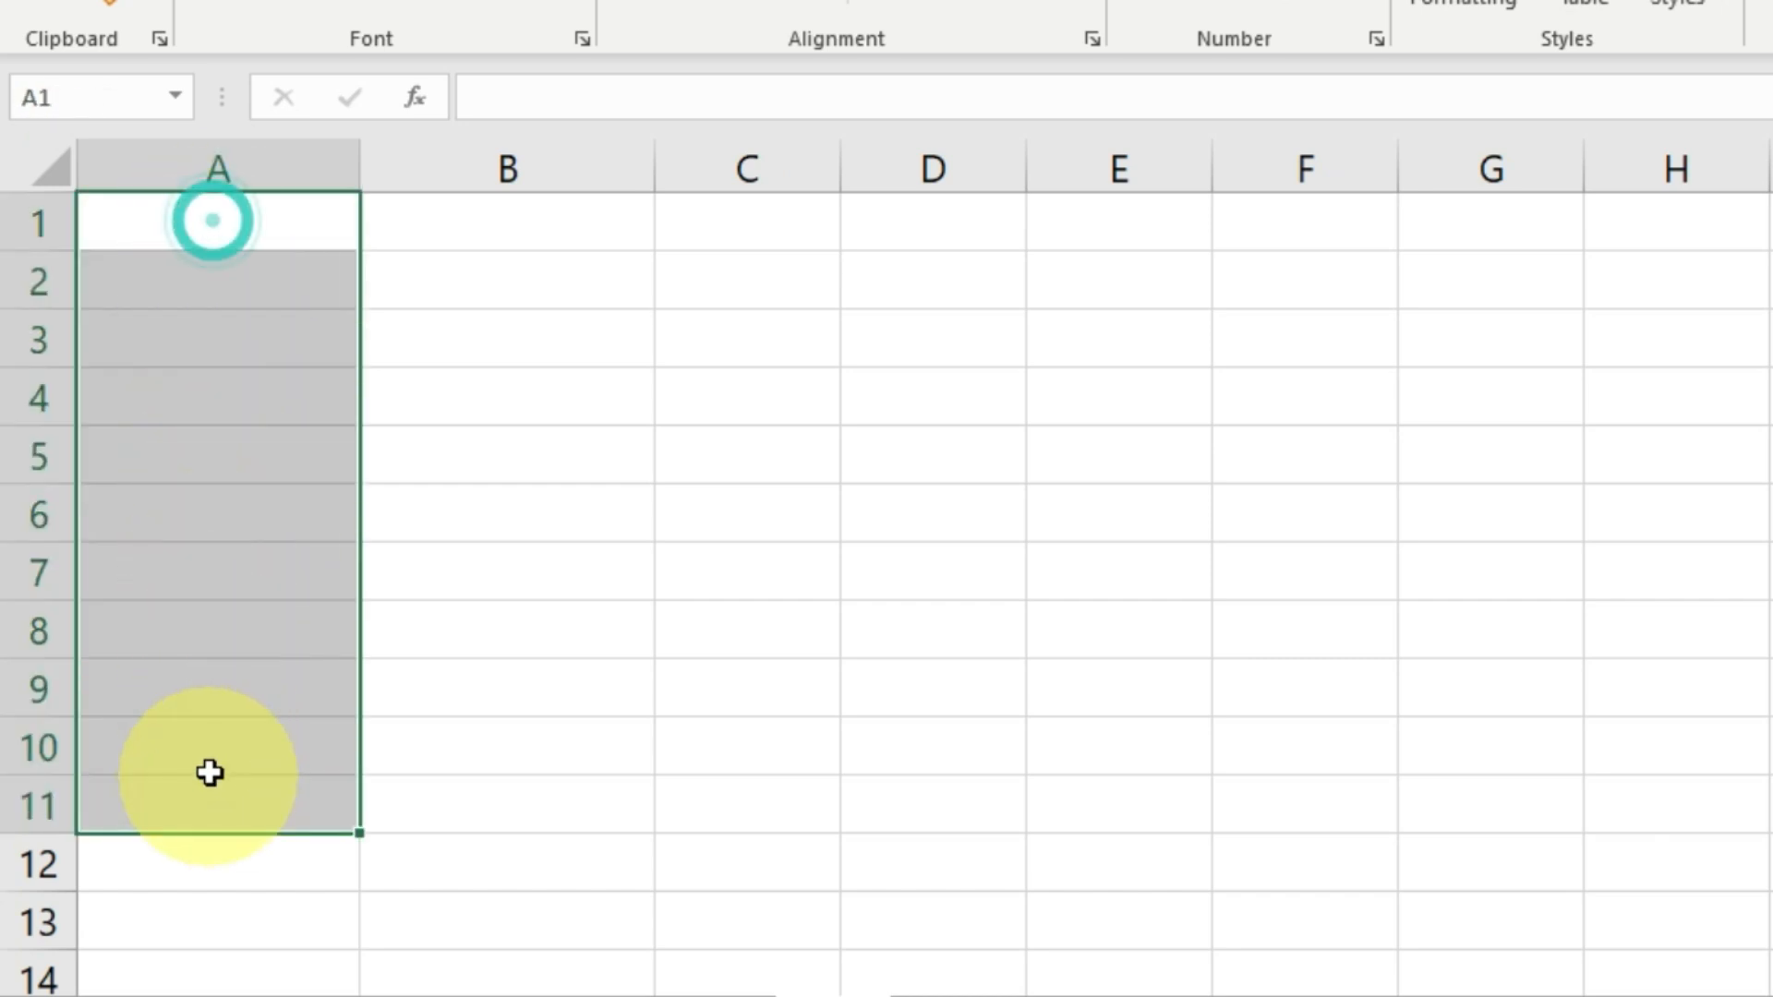
left_click_drag(480, 237, 479, 803)
left_click(237, 601)
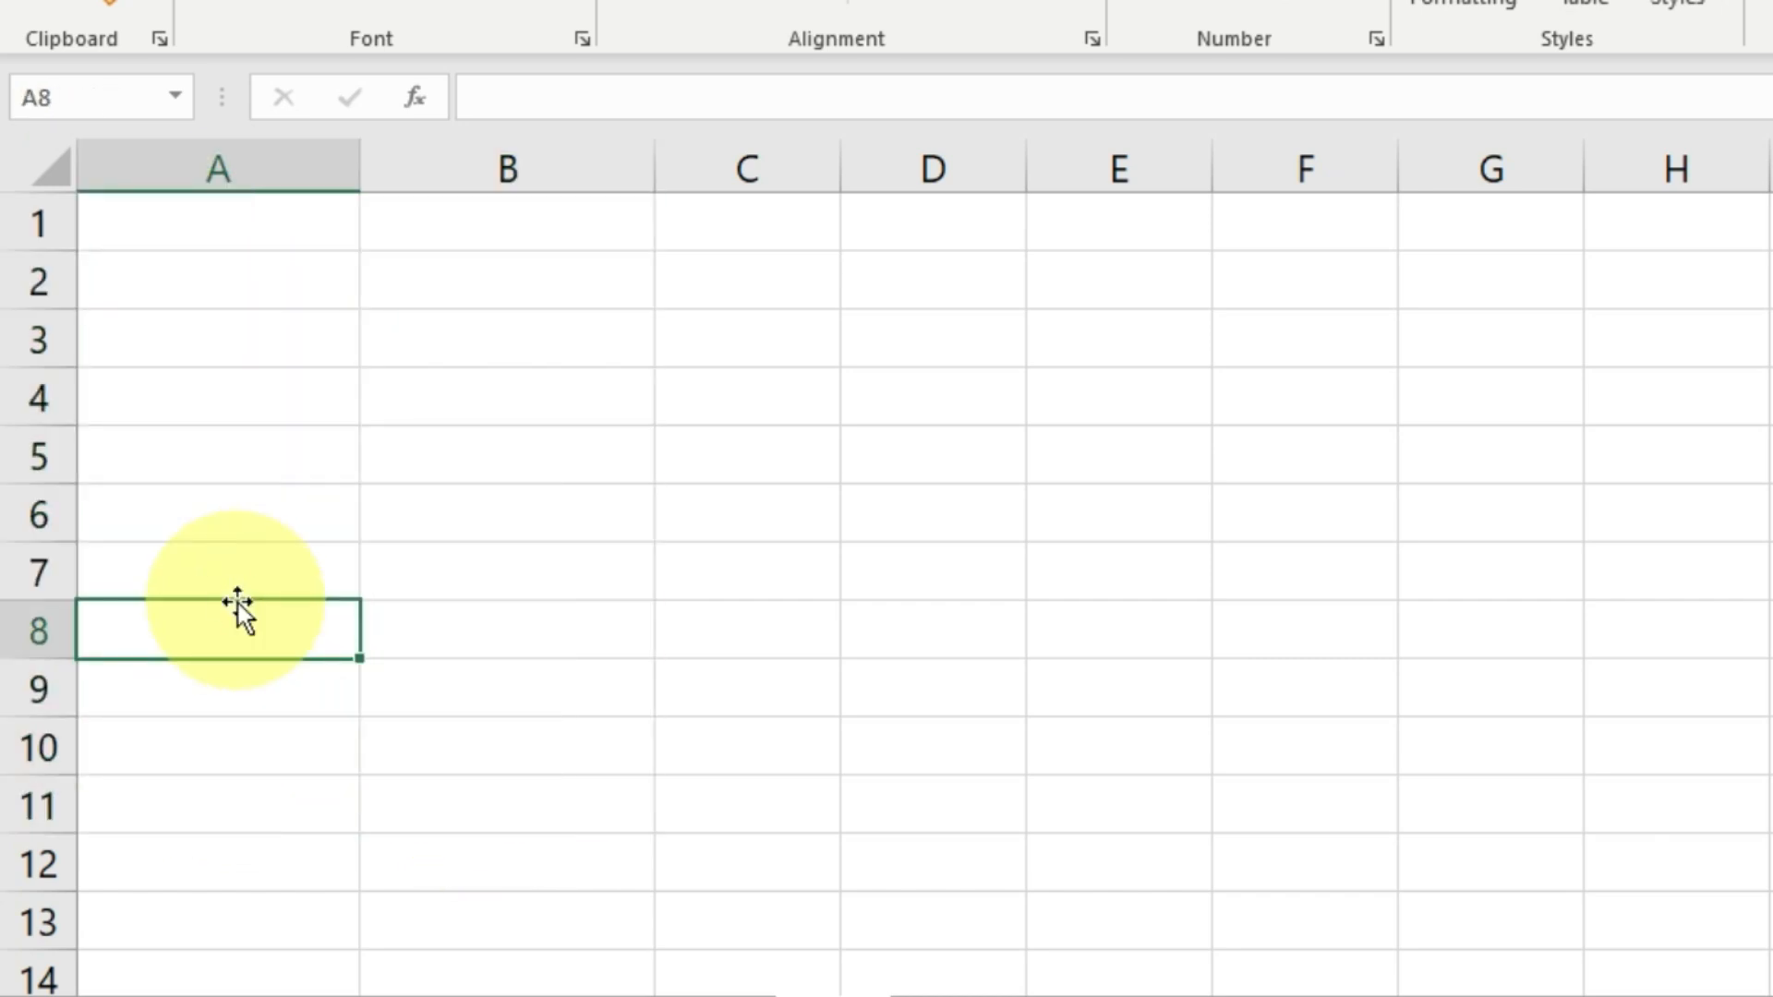
Step: Enter the header "Item Name" in A1 and the first entry "Item1" in A2 of the blank sheet
left_click(237, 205)
type("Ite")
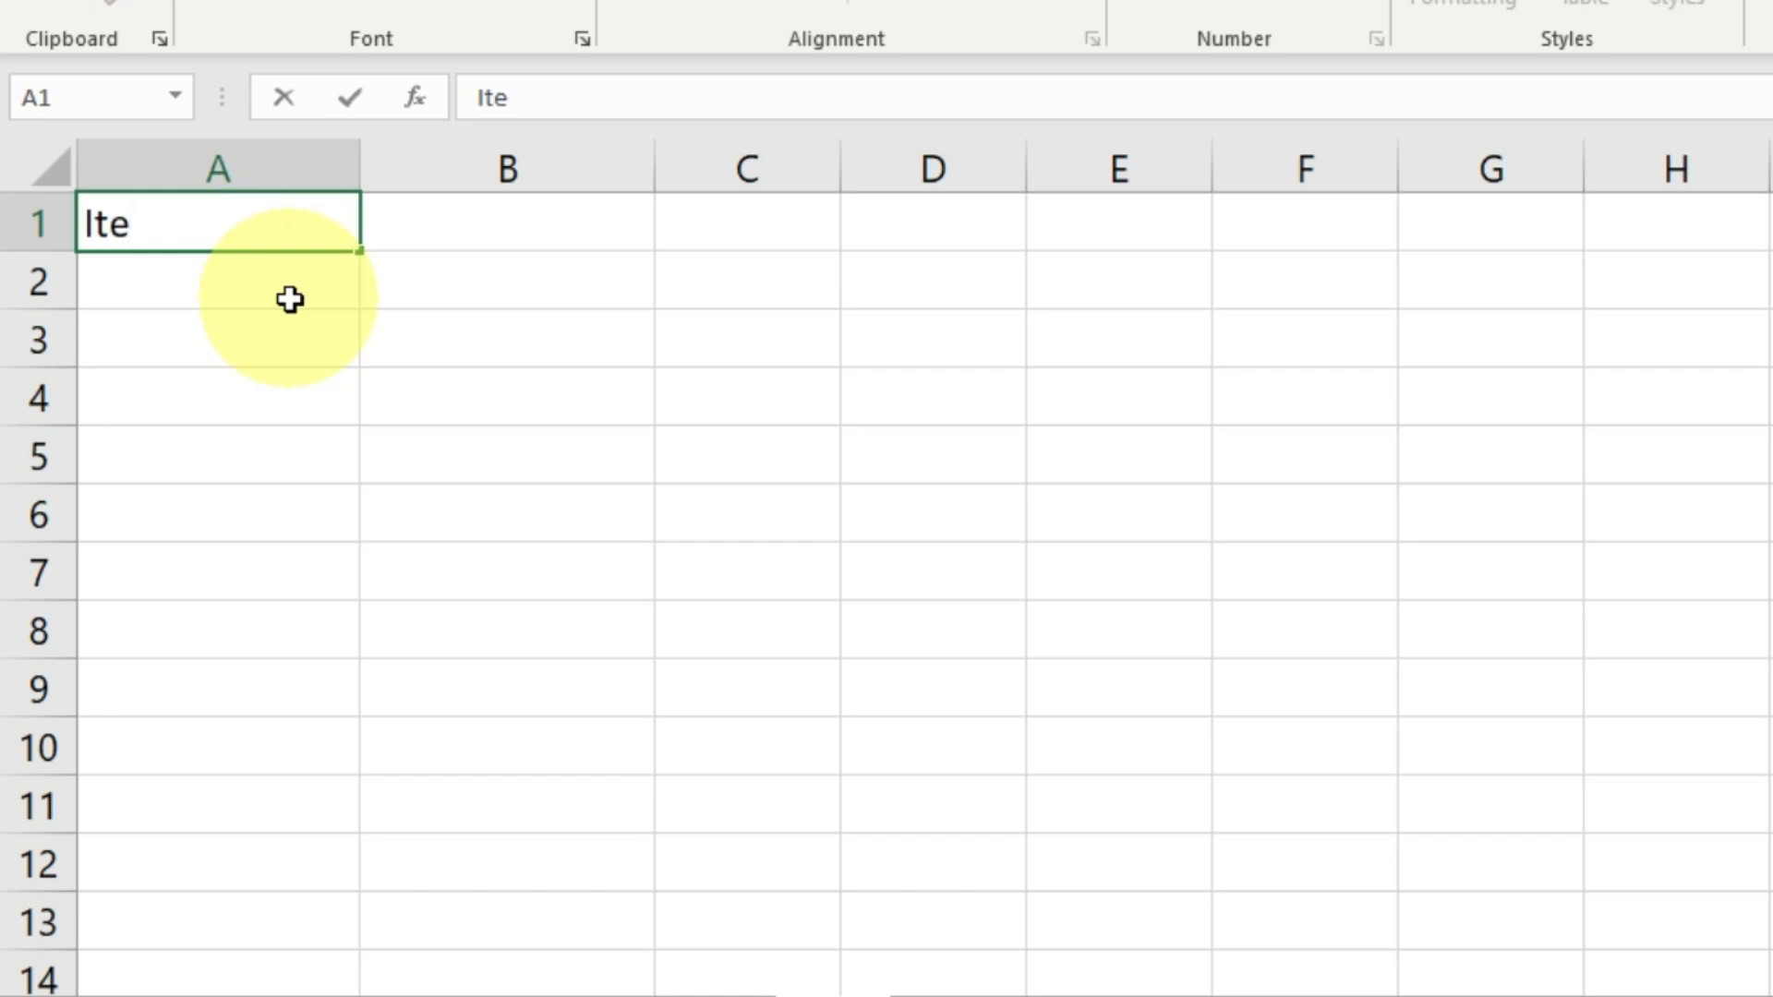
type("m Name")
key("Return")
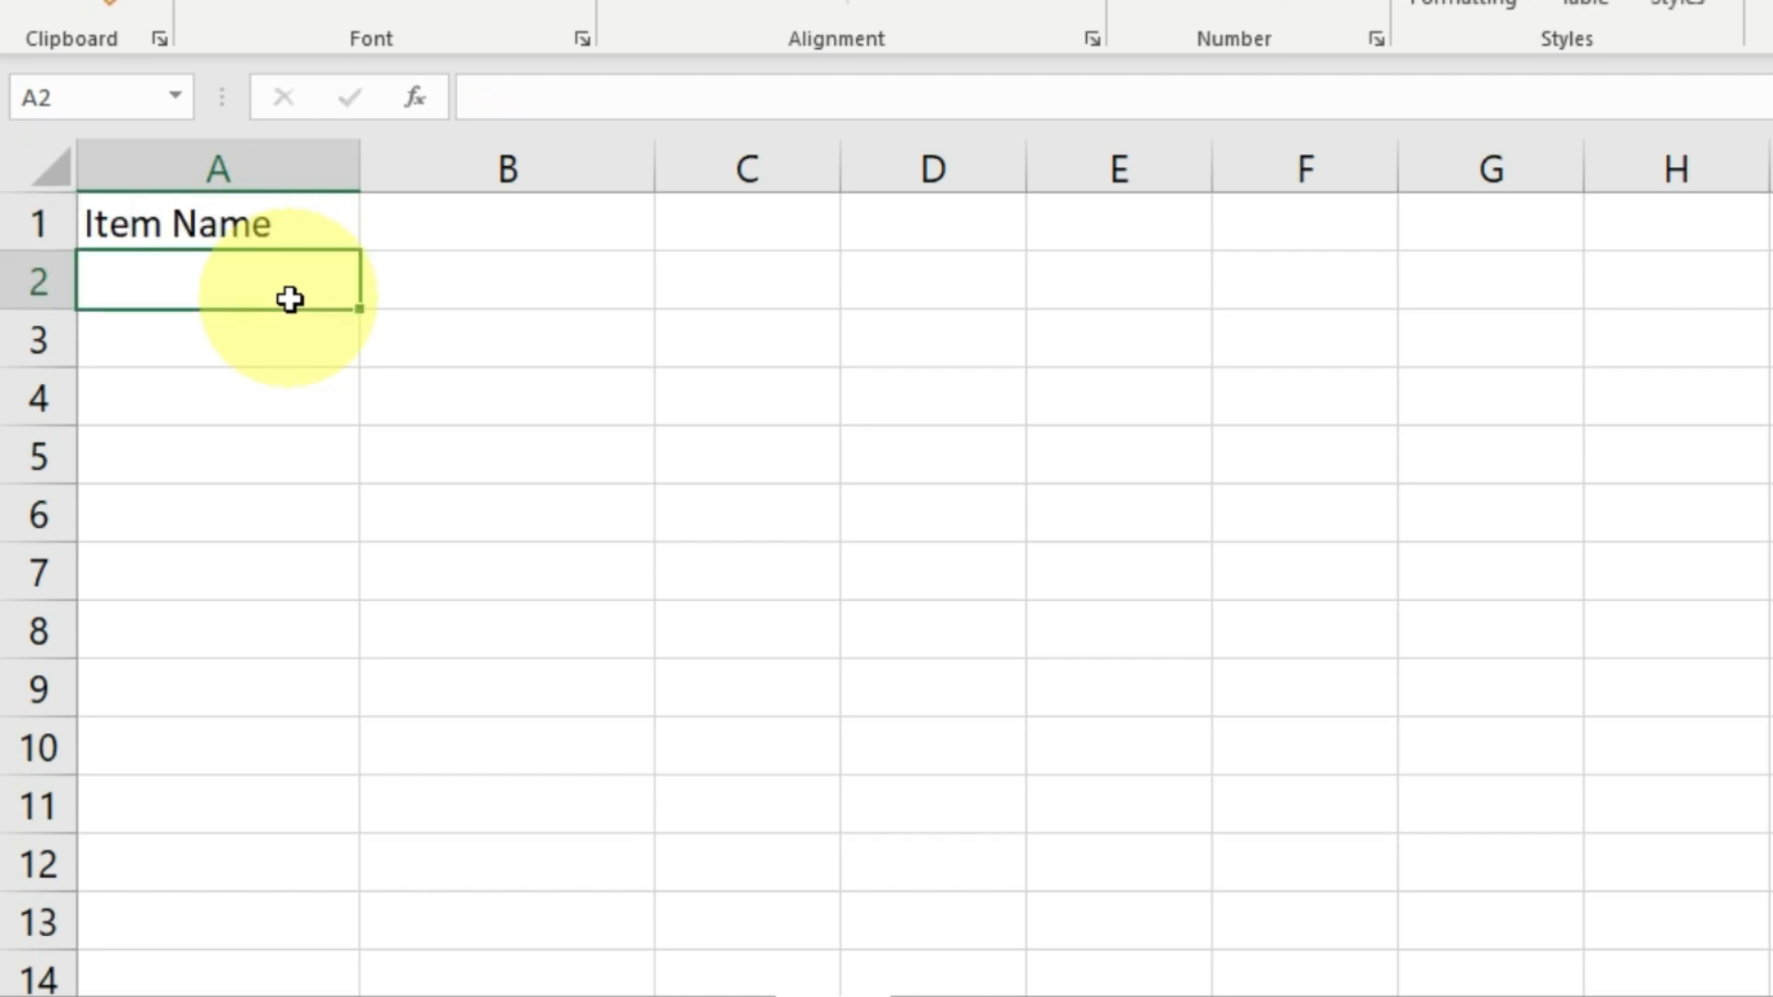
type("Item ")
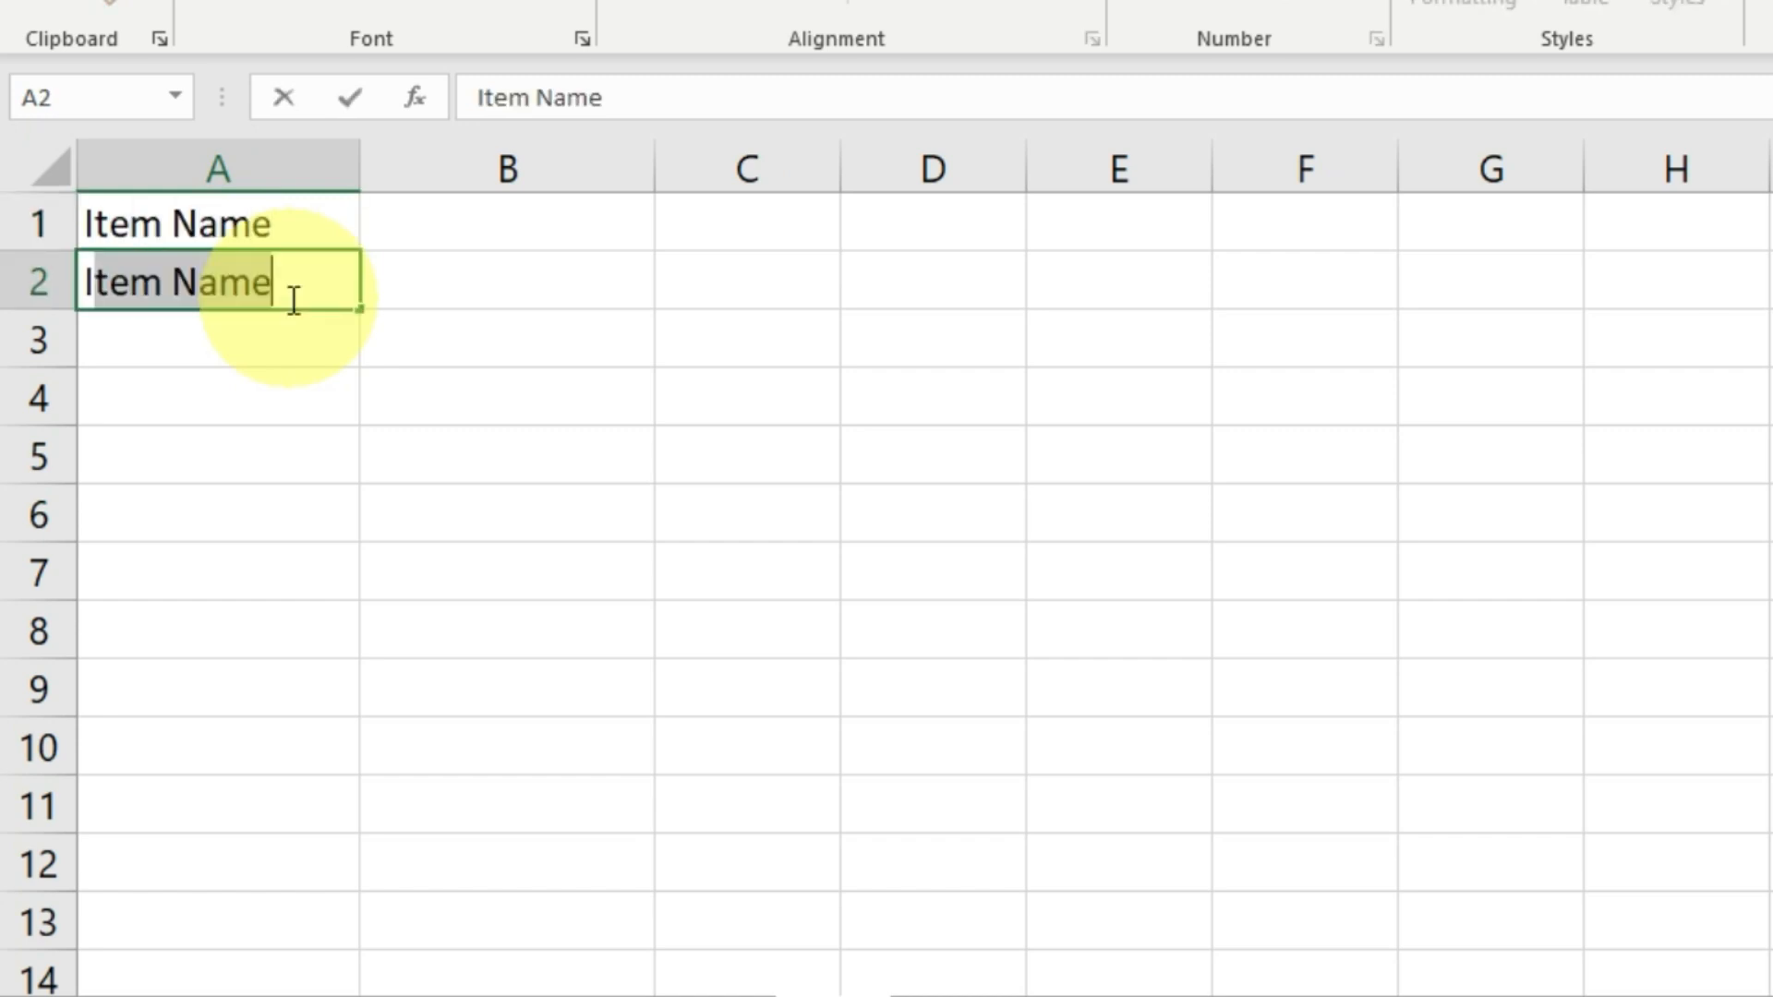
type("1")
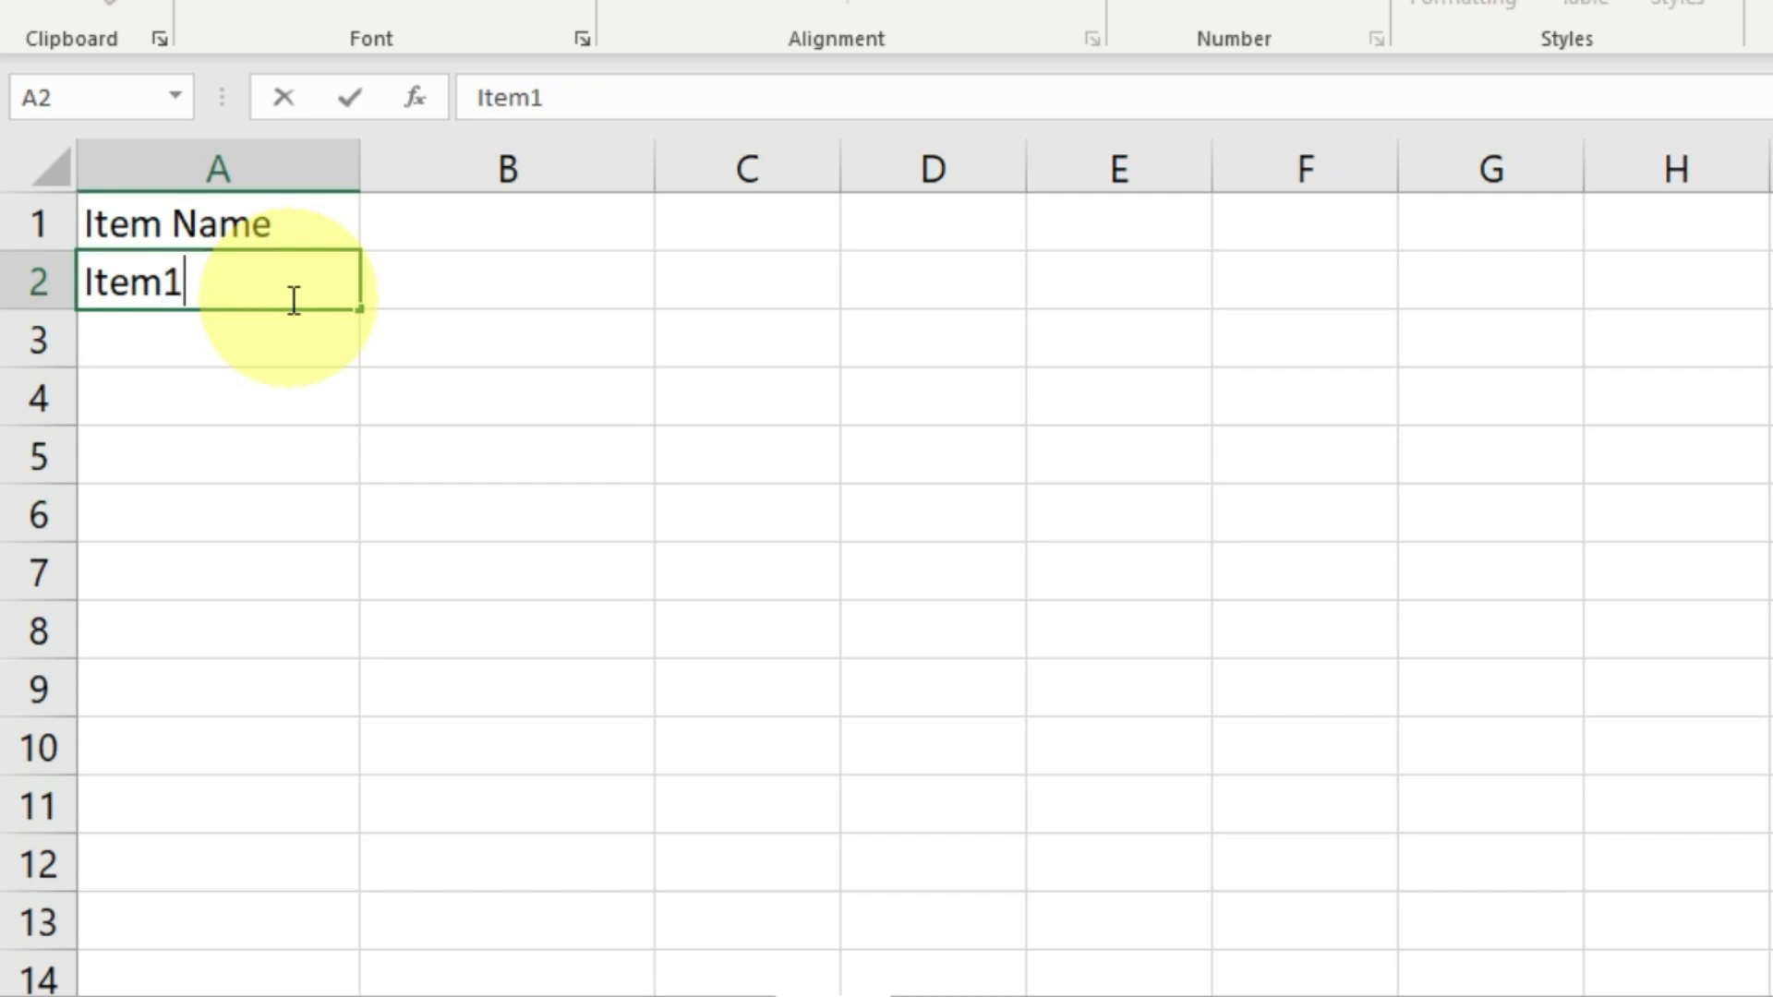
key("Return")
Step: Fill the item series from A2 down through A13 and review the list
left_click(308, 268)
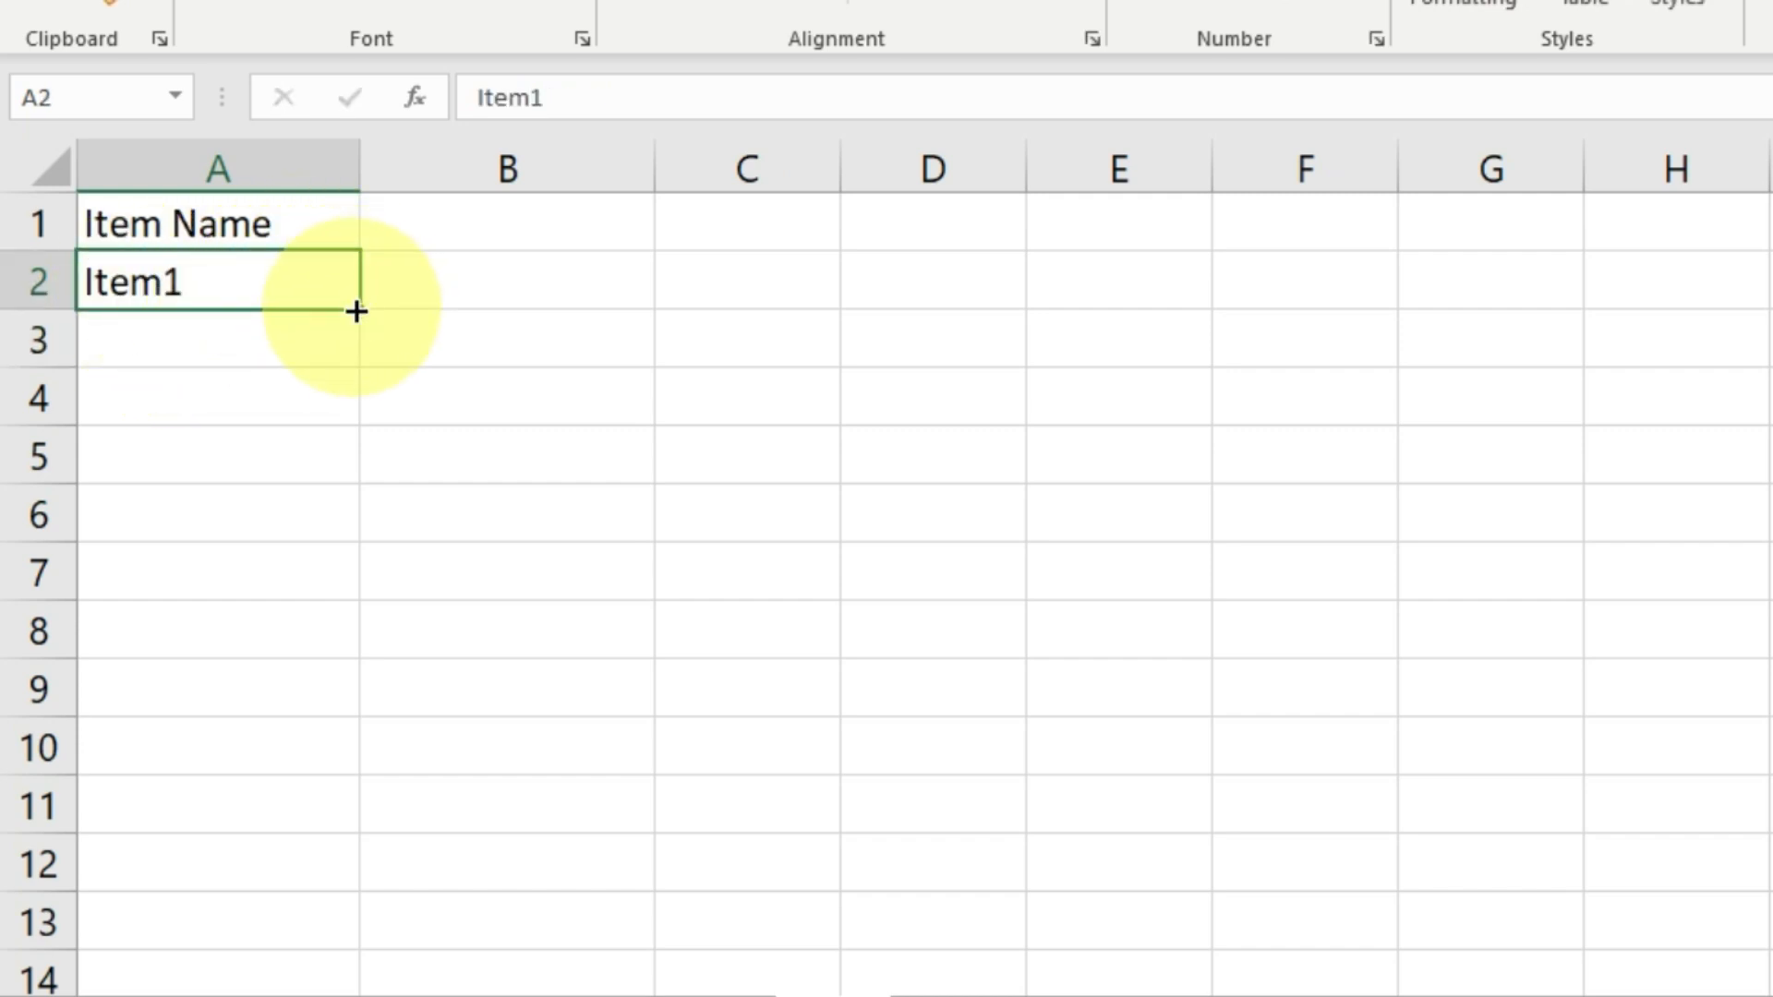
left_click_drag(357, 311, 352, 929)
left_click(206, 273)
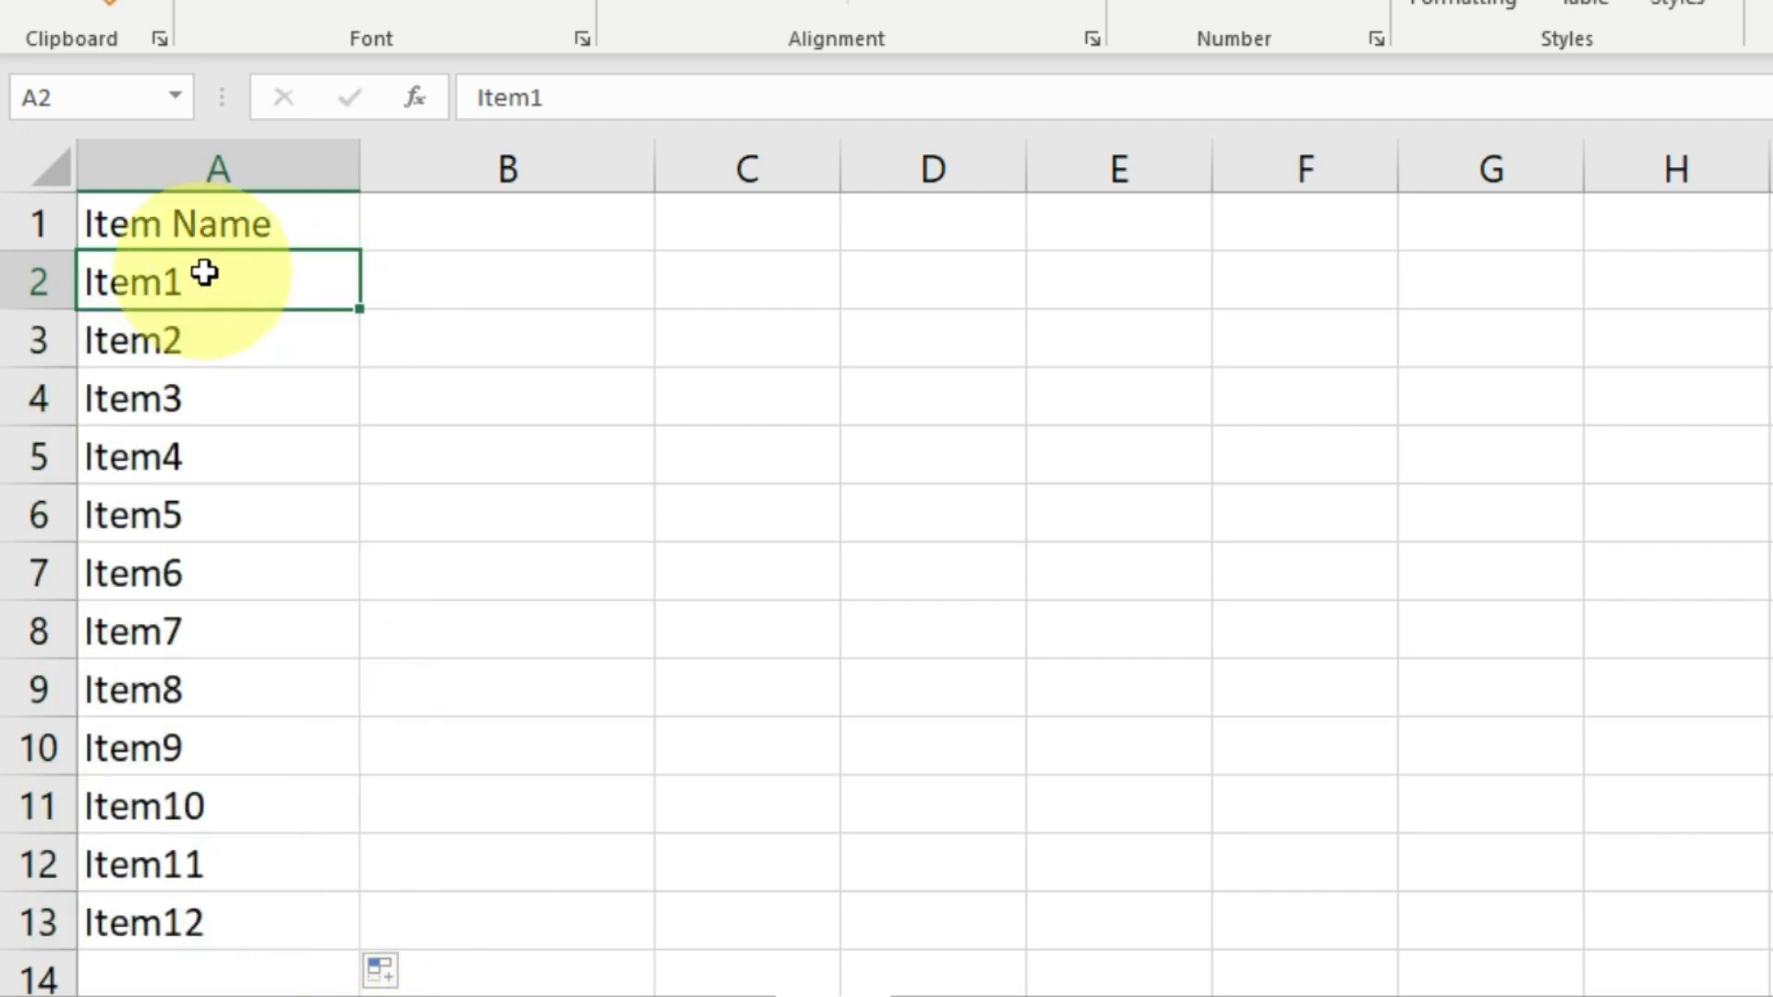
left_click(206, 354)
left_click(206, 461)
left_click(206, 569)
left_click(214, 697)
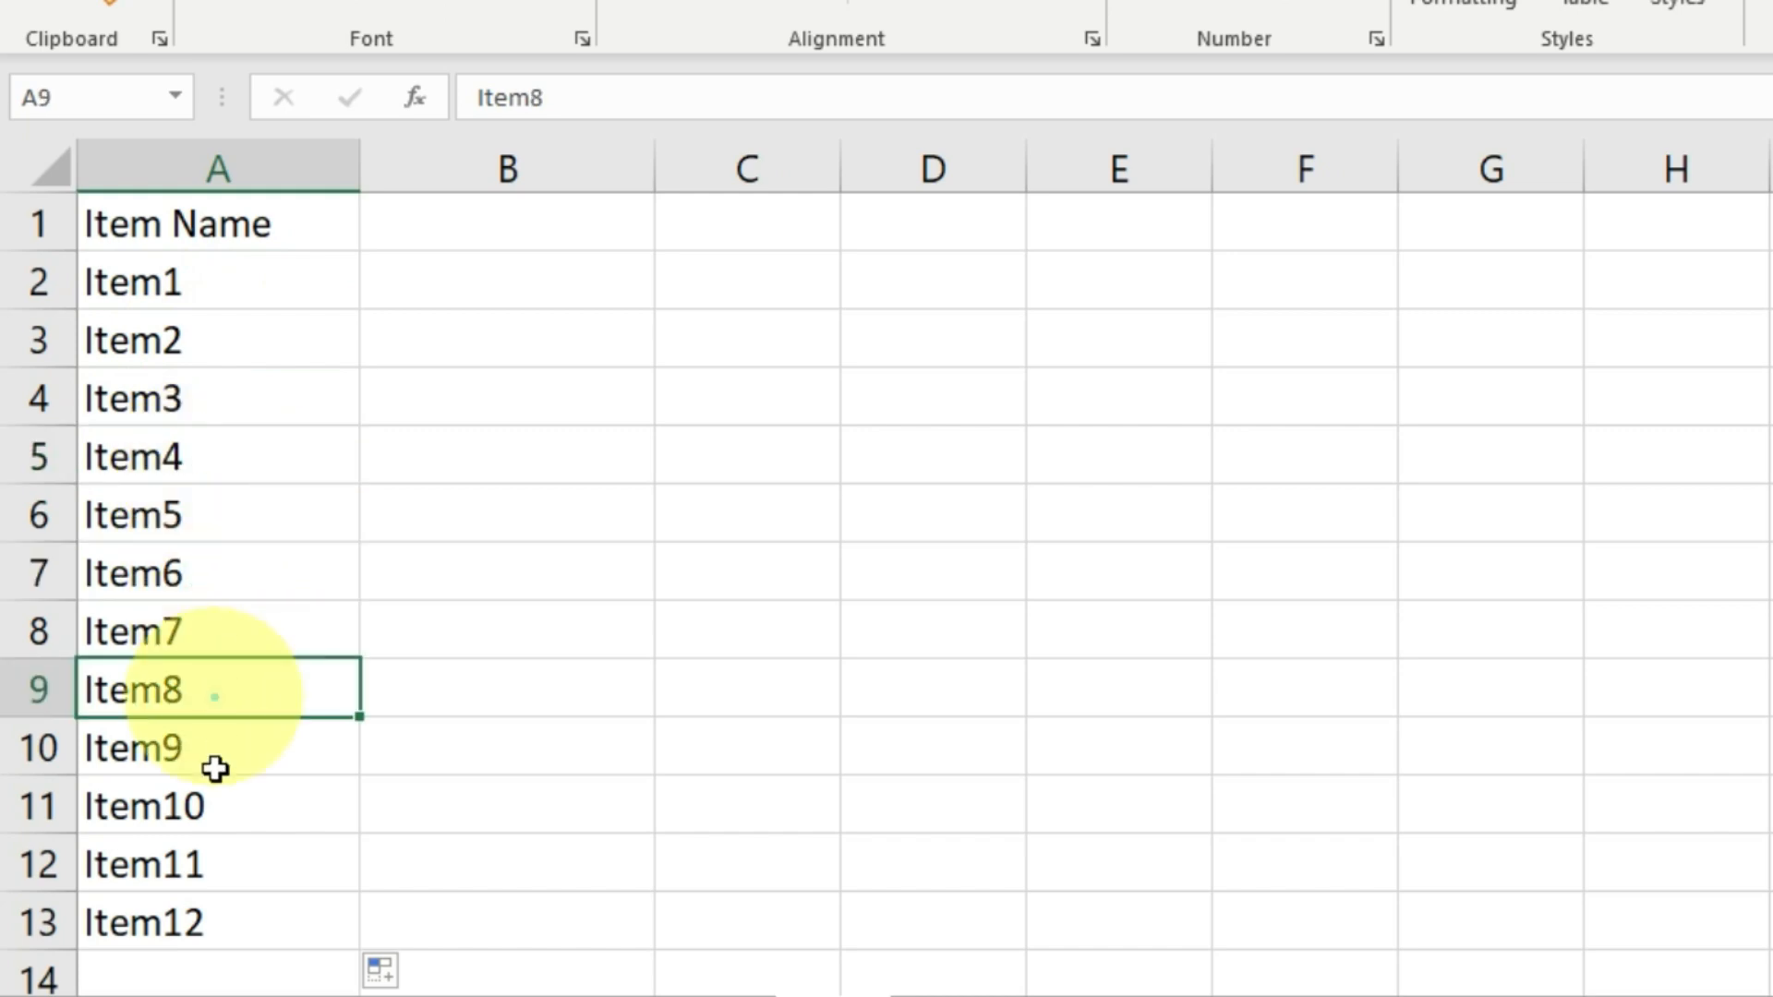
left_click_drag(246, 288, 225, 940)
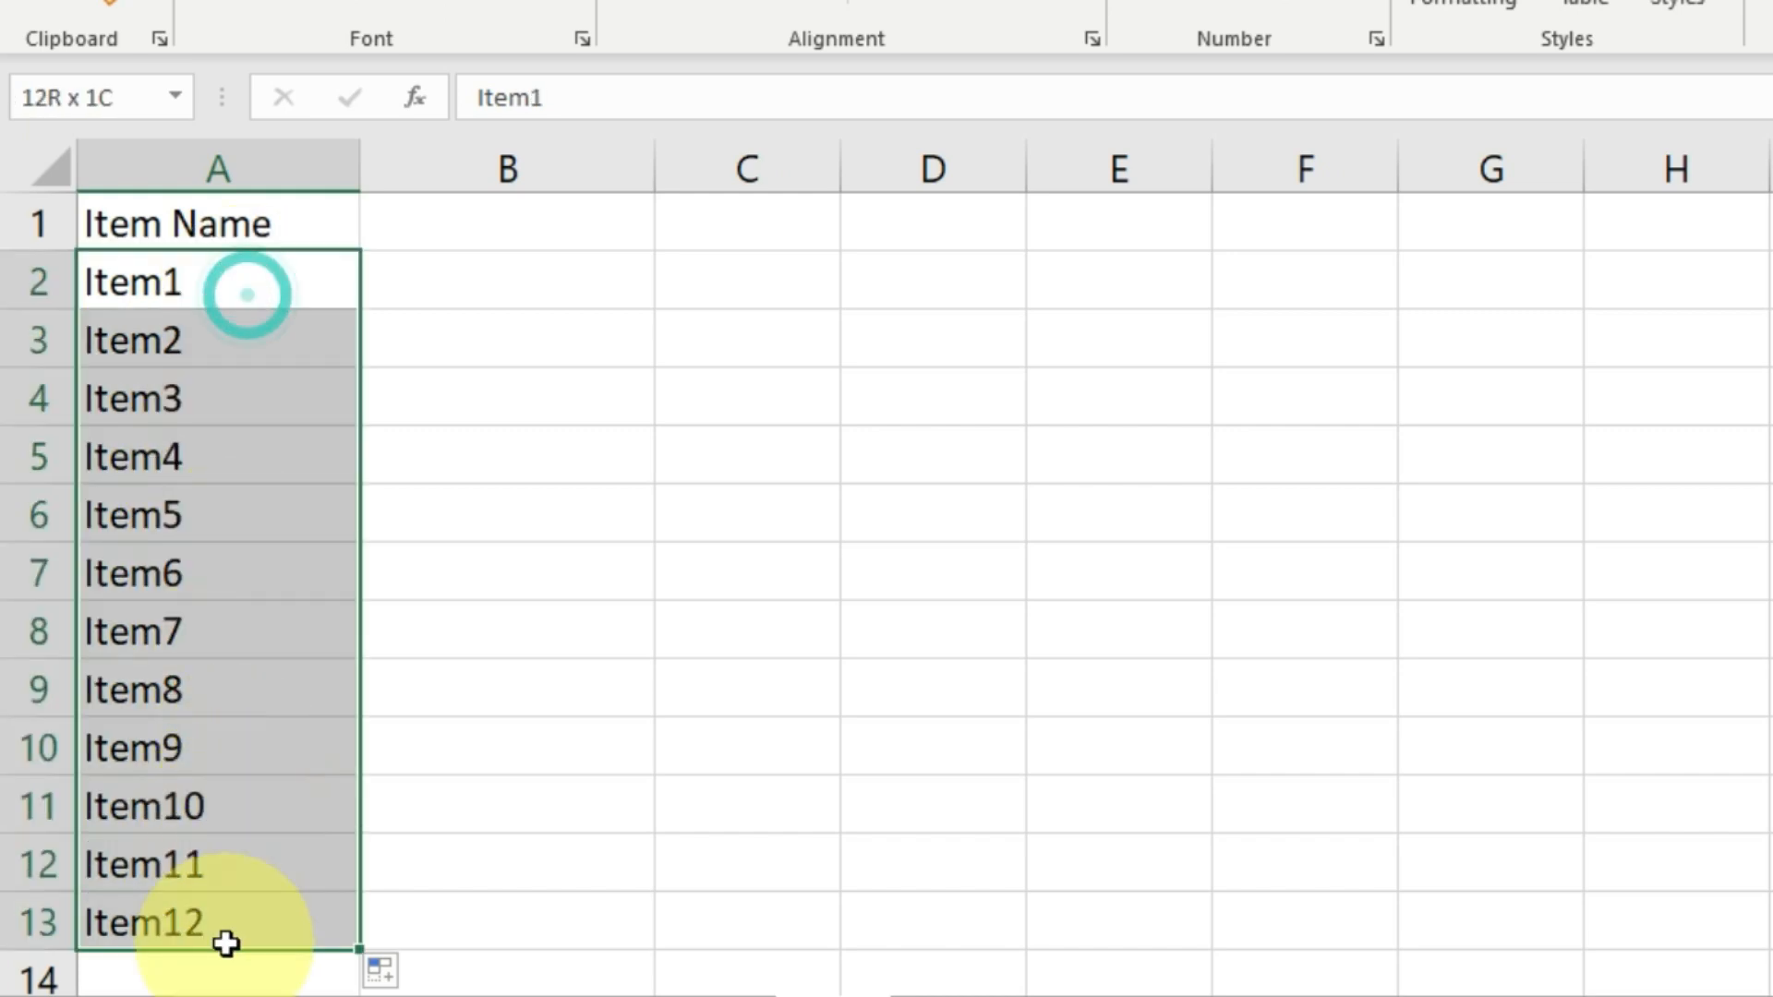
Step: Enter the header "Amount" in B1
left_click(489, 268)
left_click(479, 225)
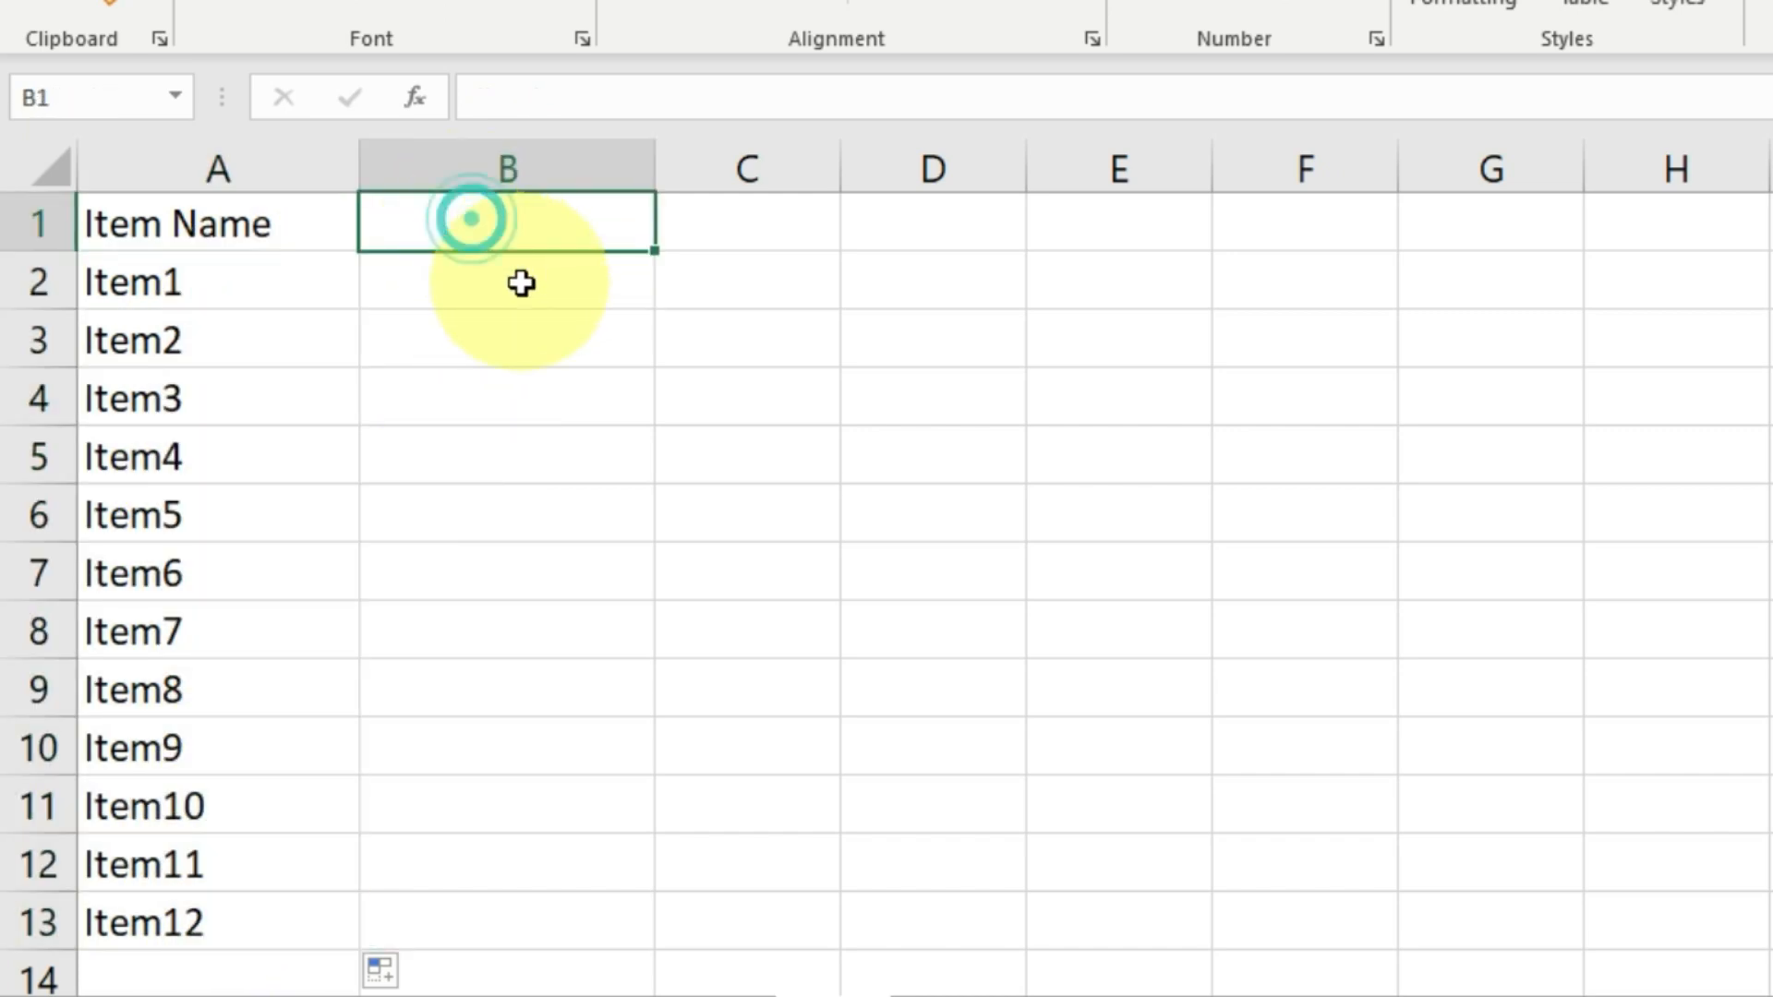
type("Amou")
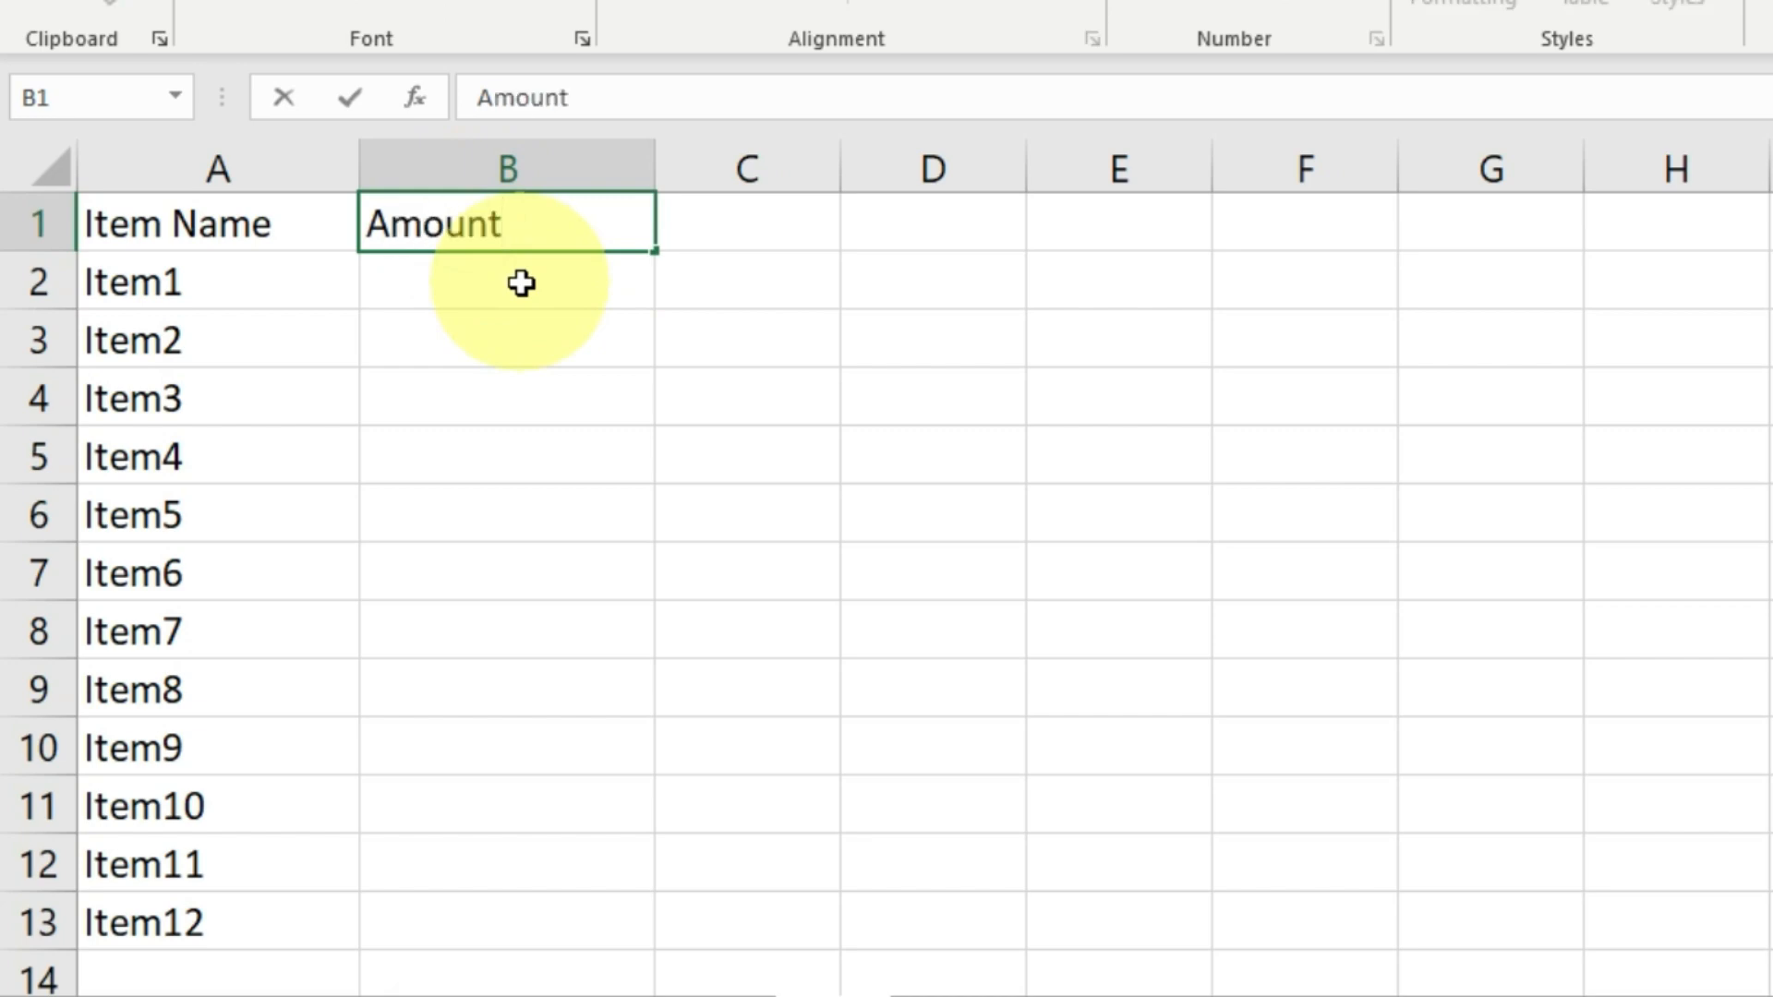
type("nt")
left_click(521, 283)
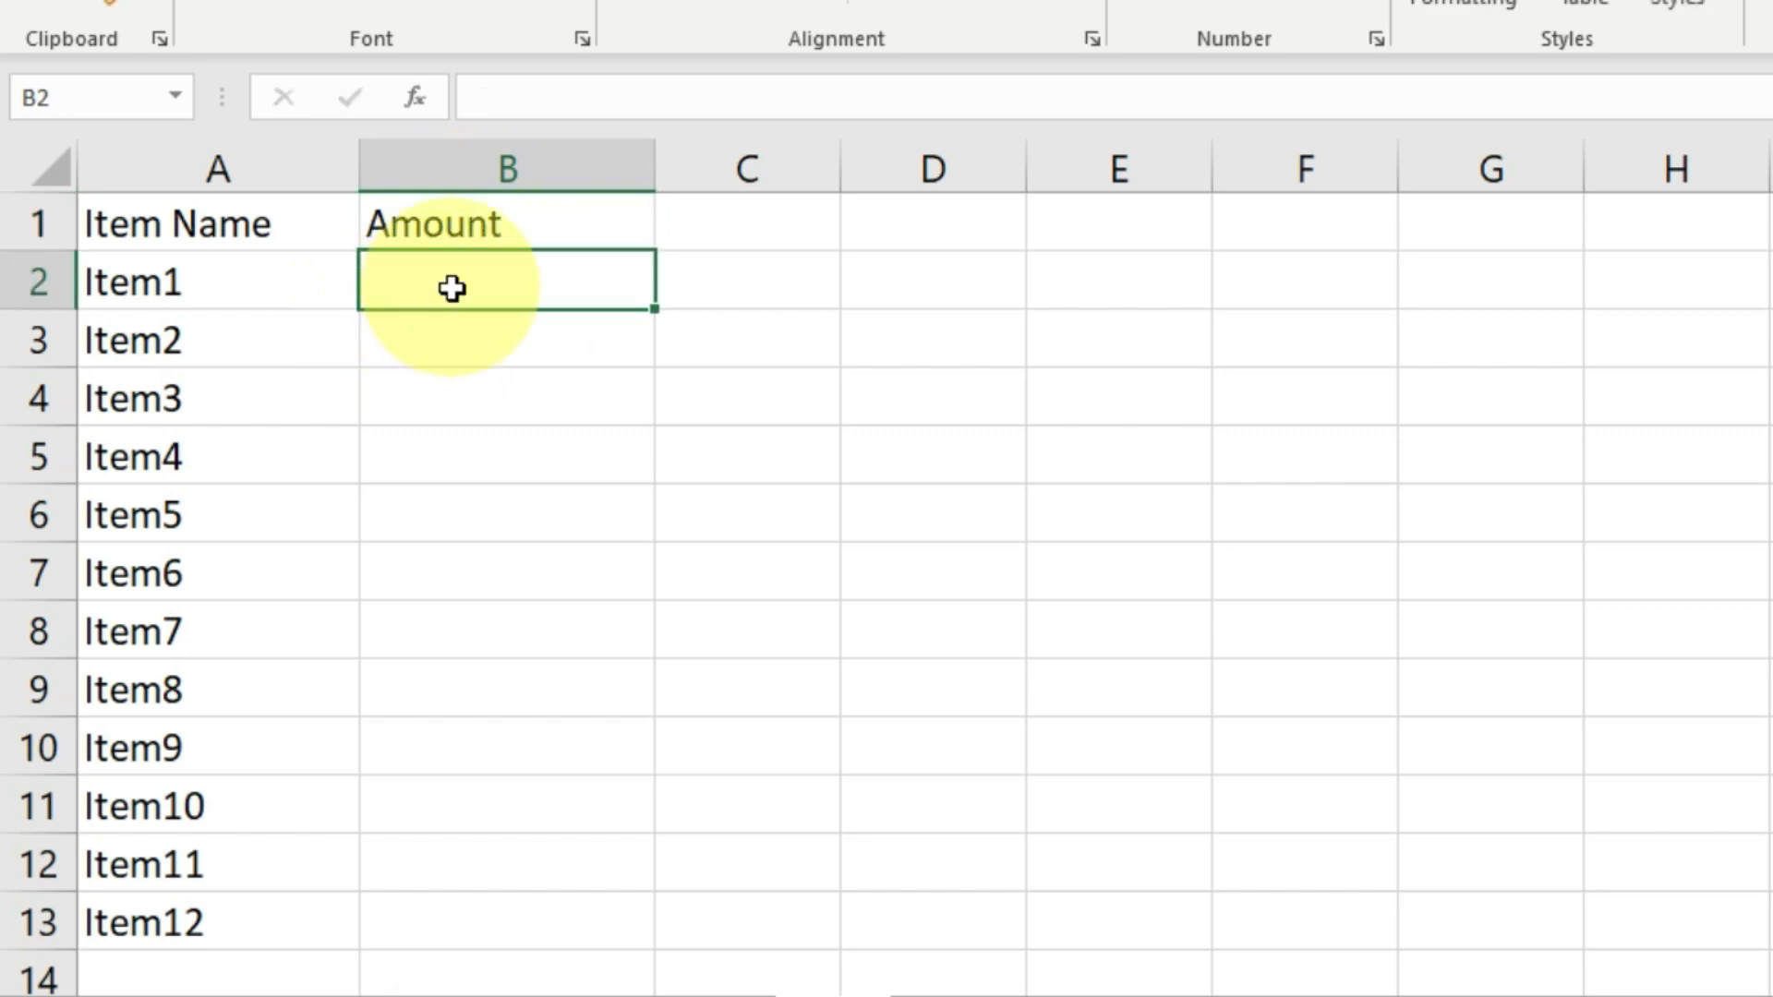
Step: Enter the formula =RANDBETWEEN(10000,20000) in B2 for the first item's amount
left_click_drag(455, 285, 456, 911)
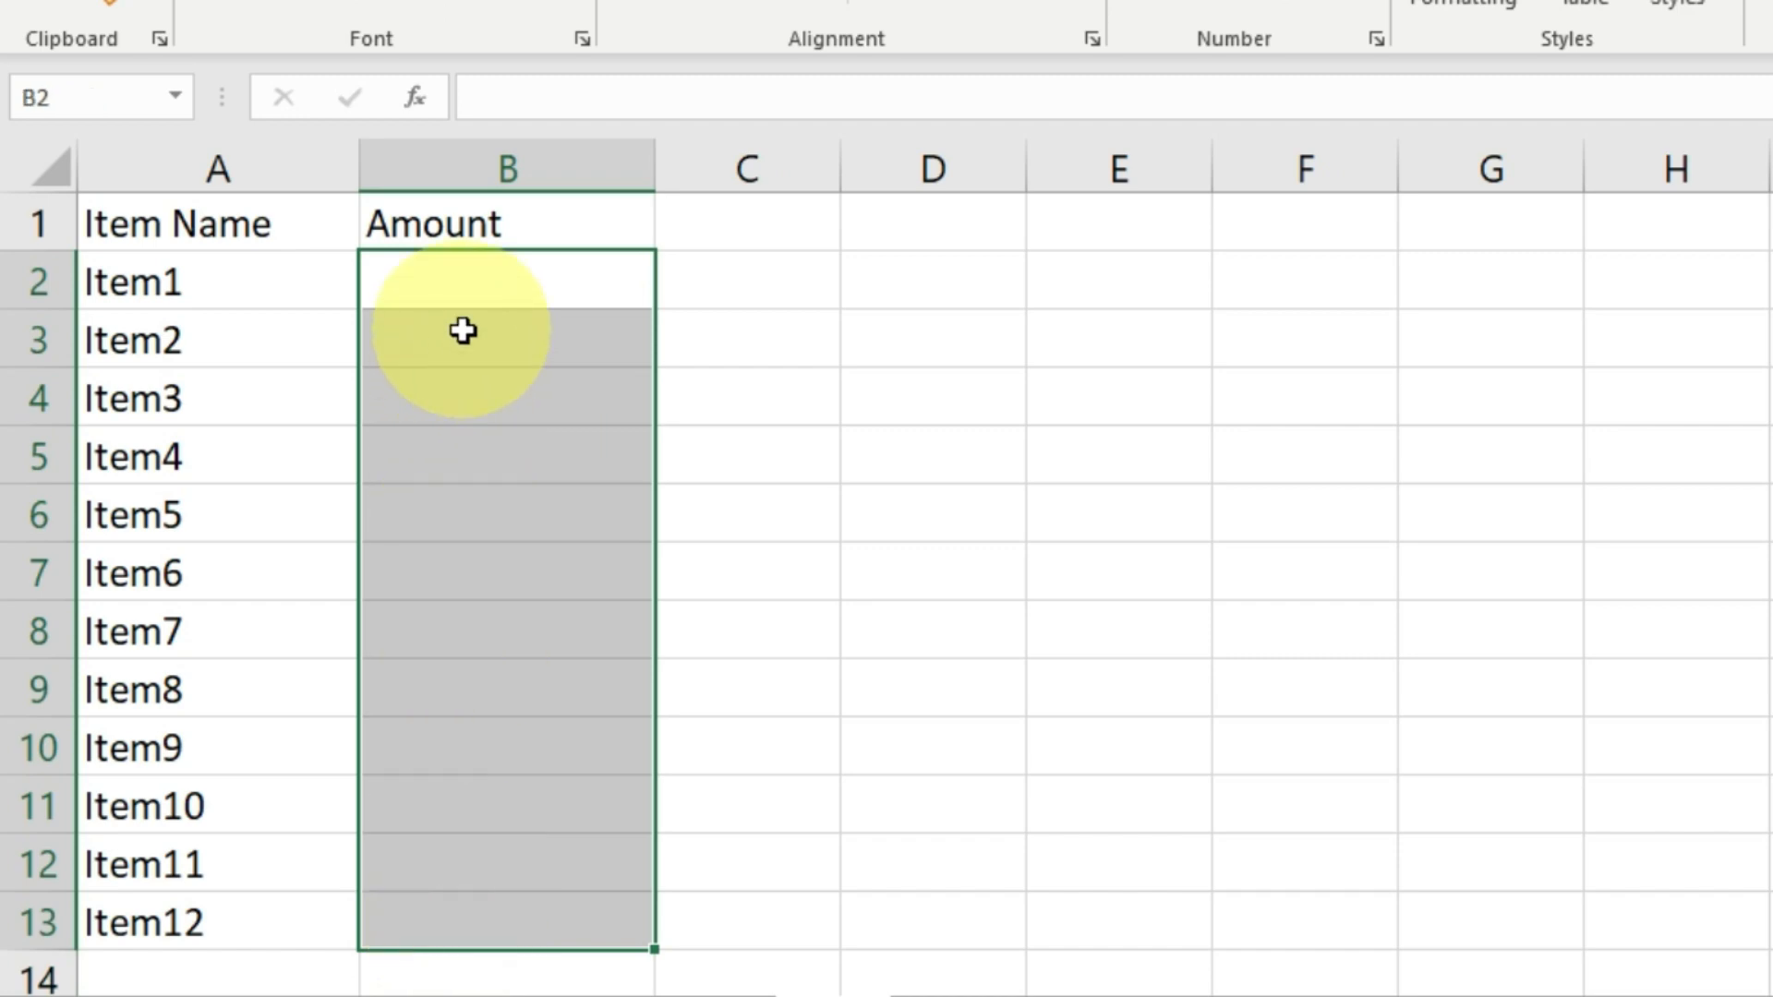
left_click(481, 301)
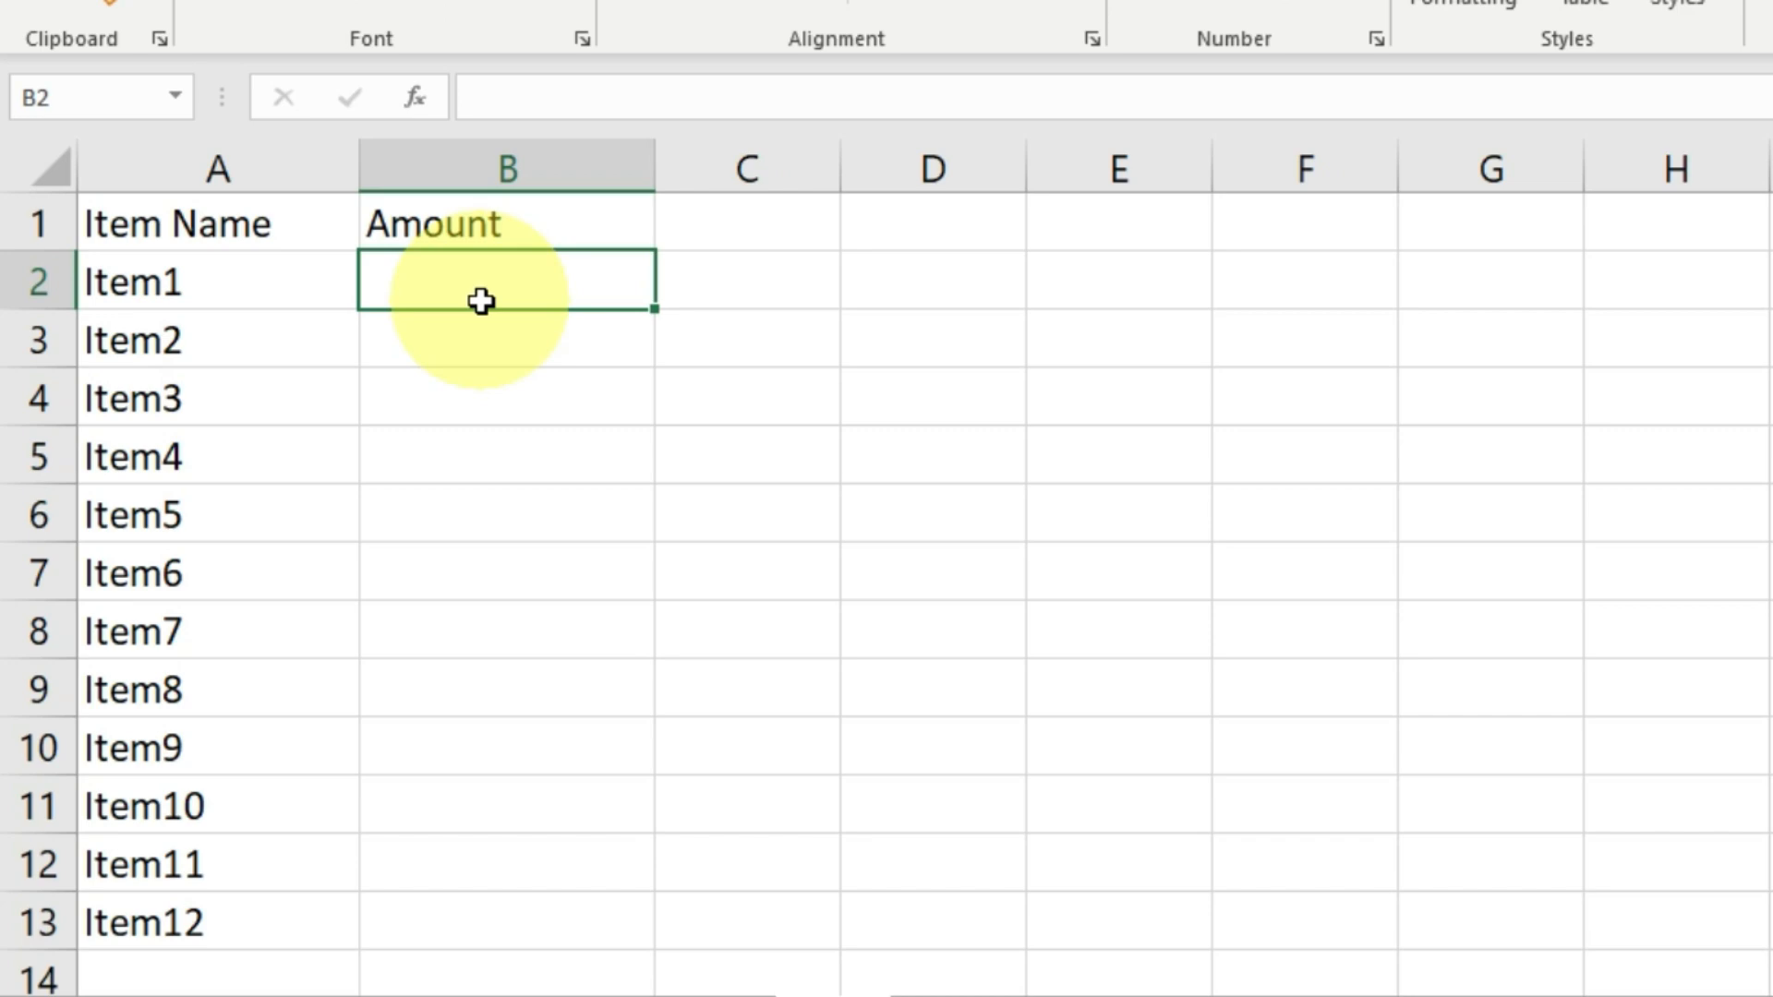
type("=rand")
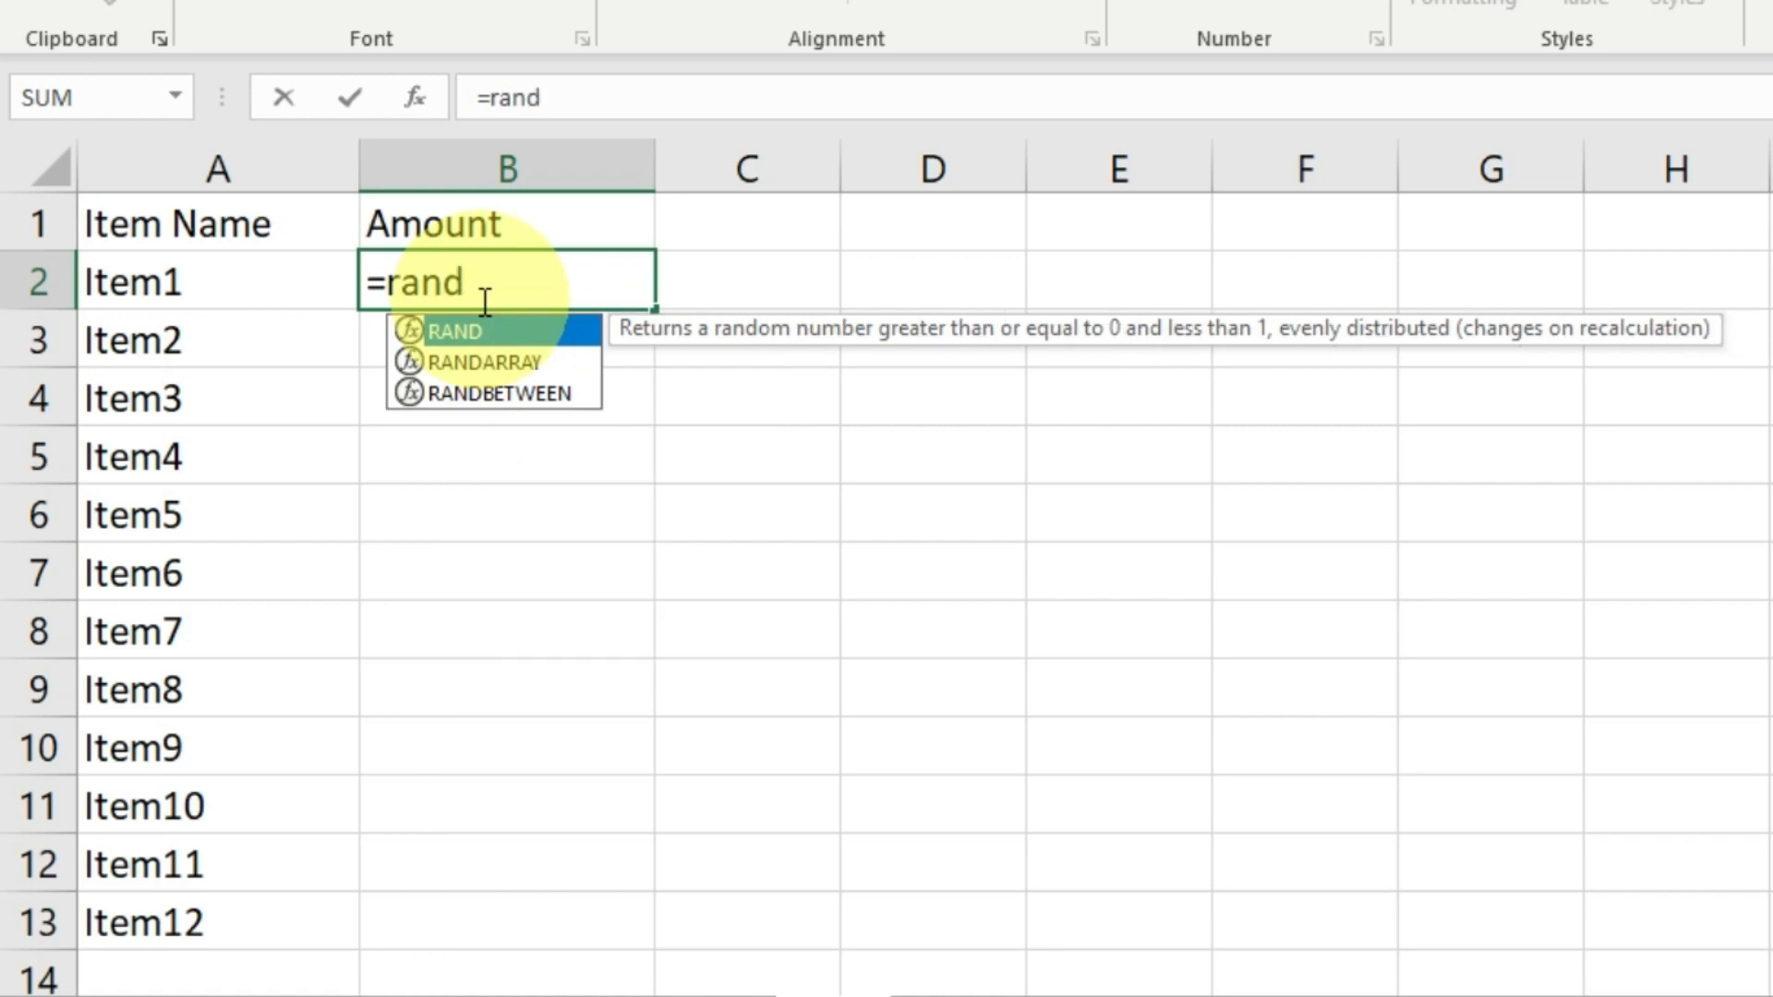
left_click(516, 395)
double_click(515, 395)
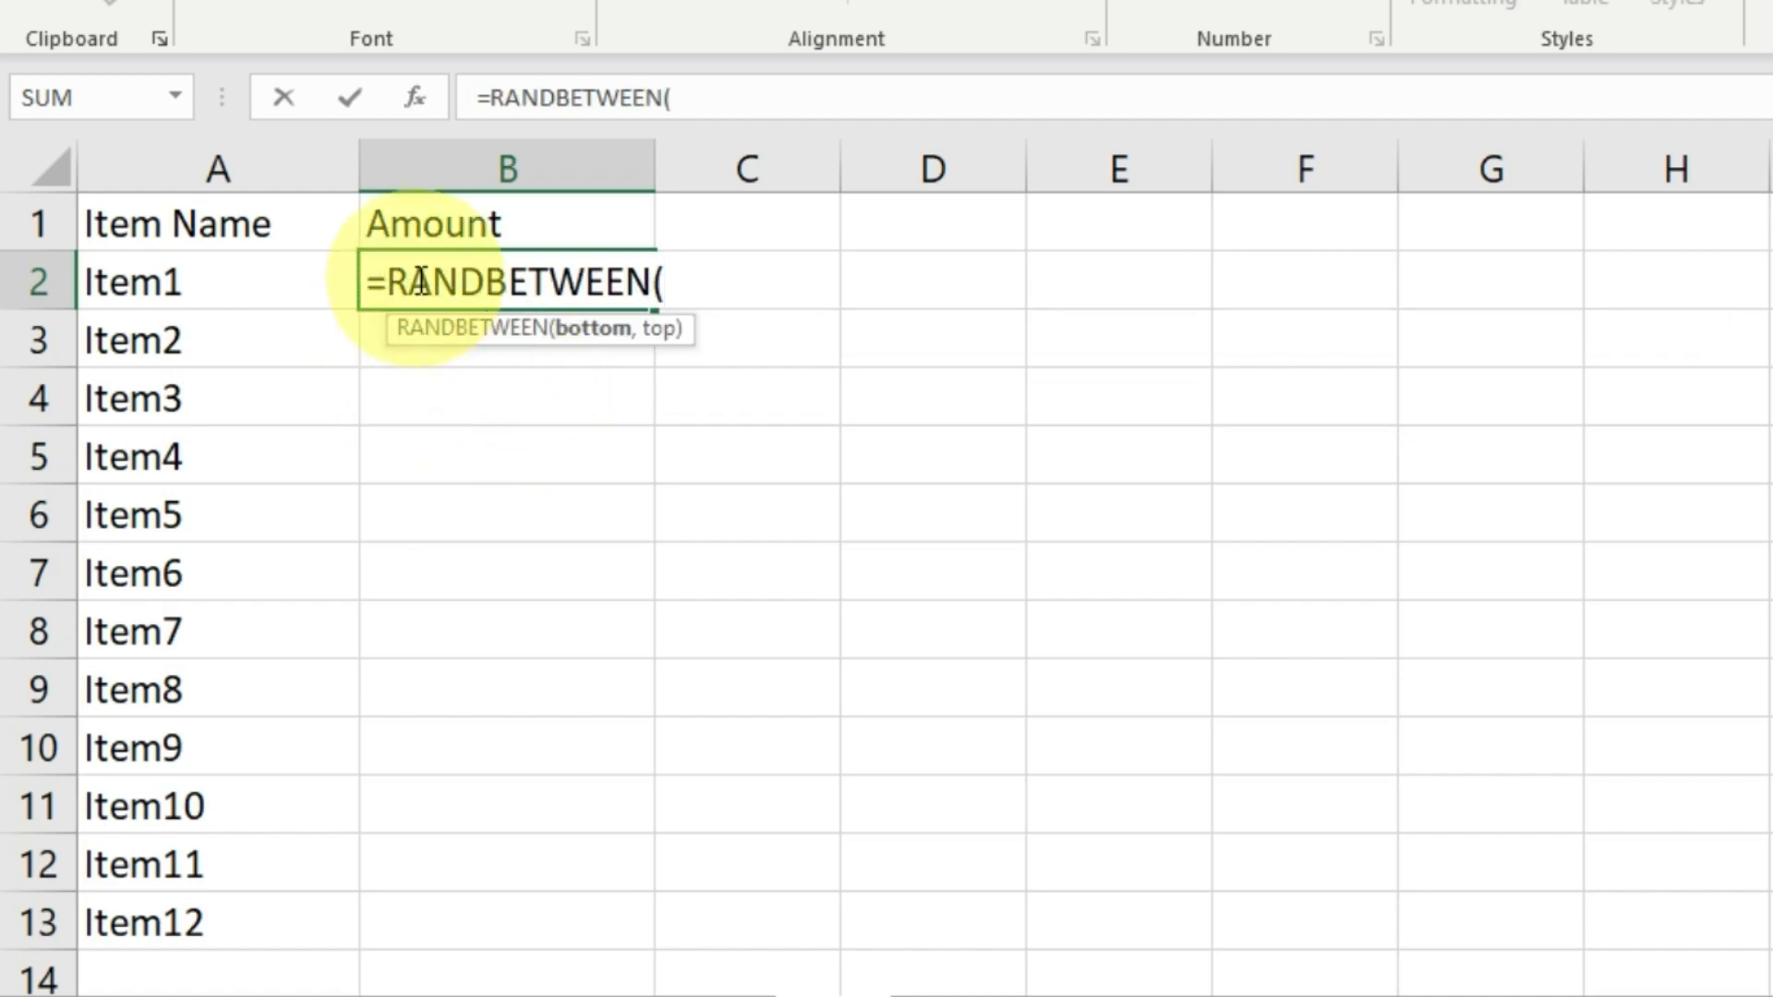
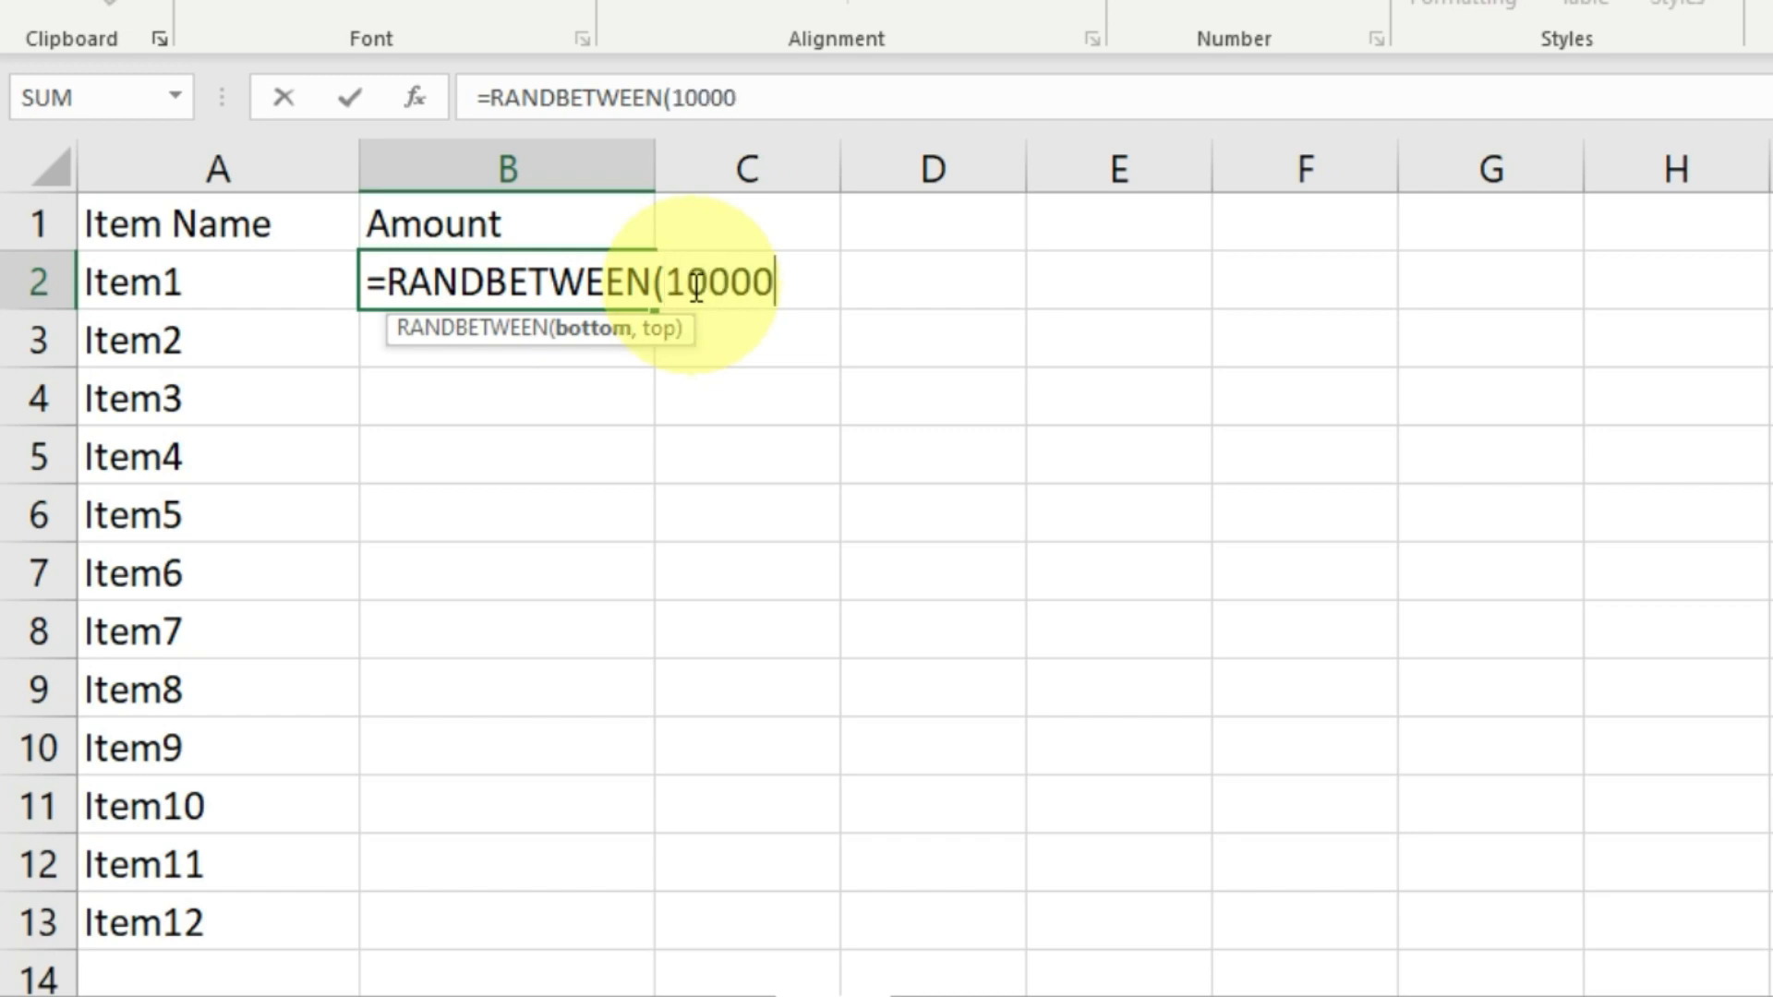
type(",20000")
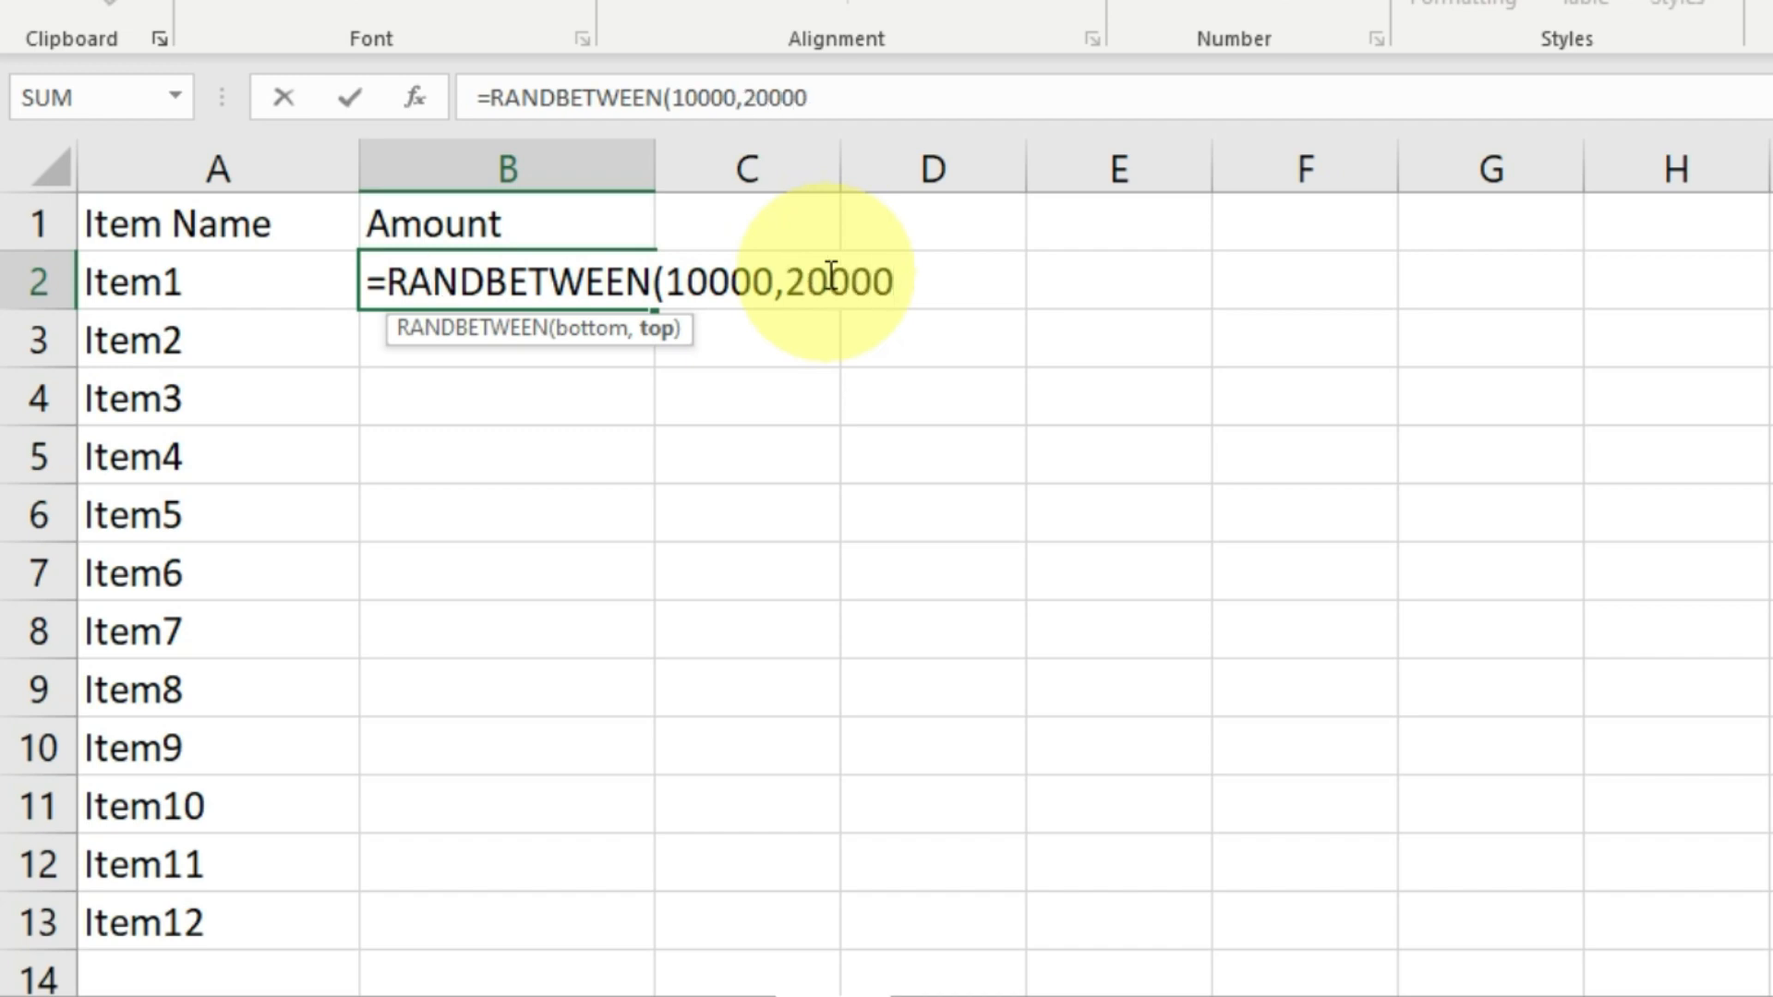
type(")")
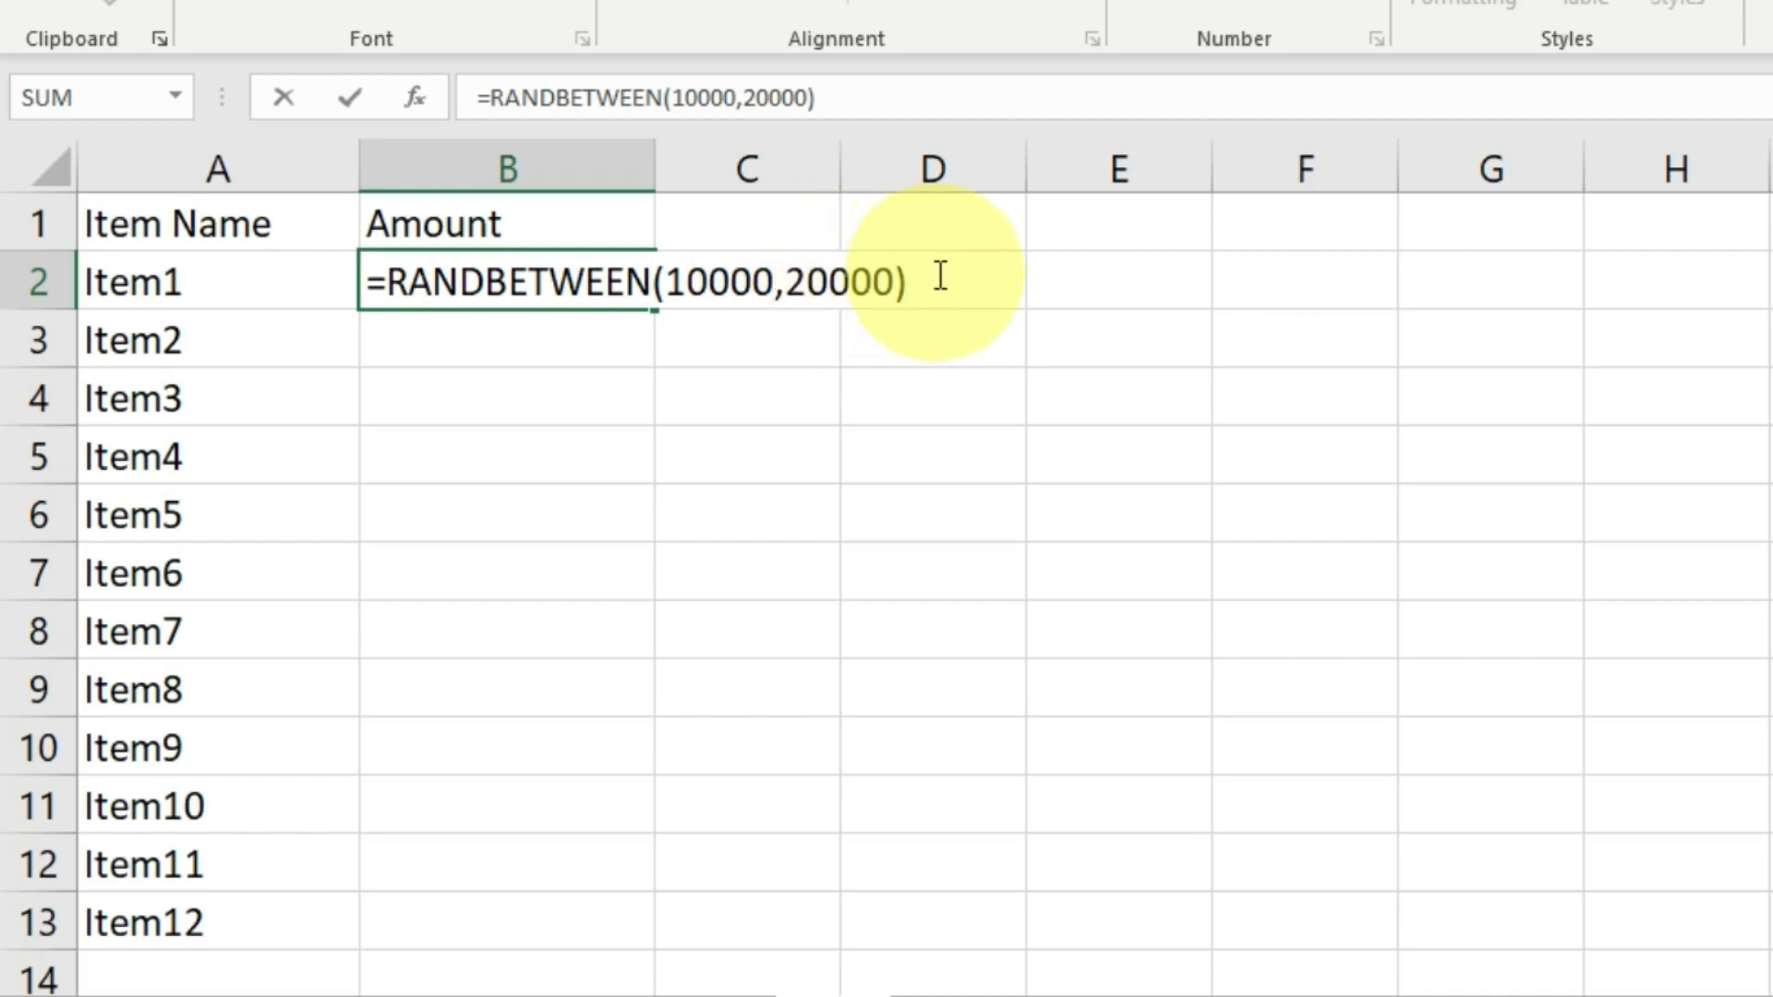
key("Return")
Step: Fill the random amount formula from B2 down through B13 for all the items
left_click(538, 278)
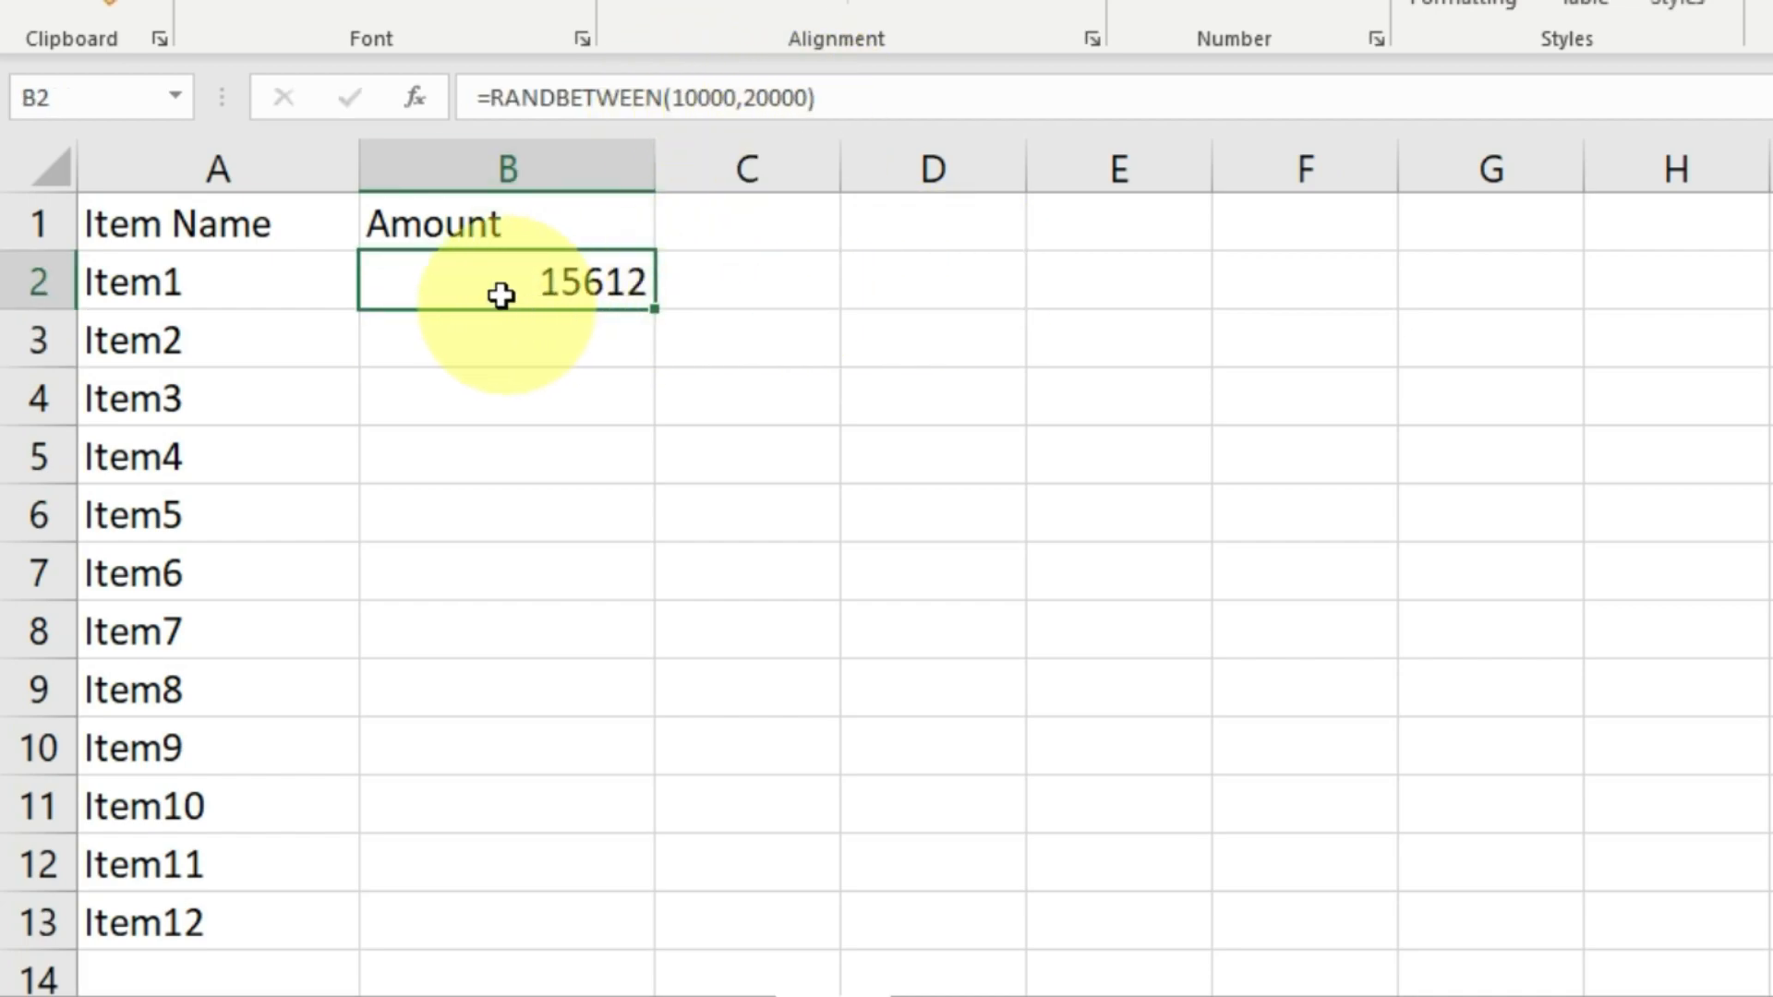
double_click(656, 312)
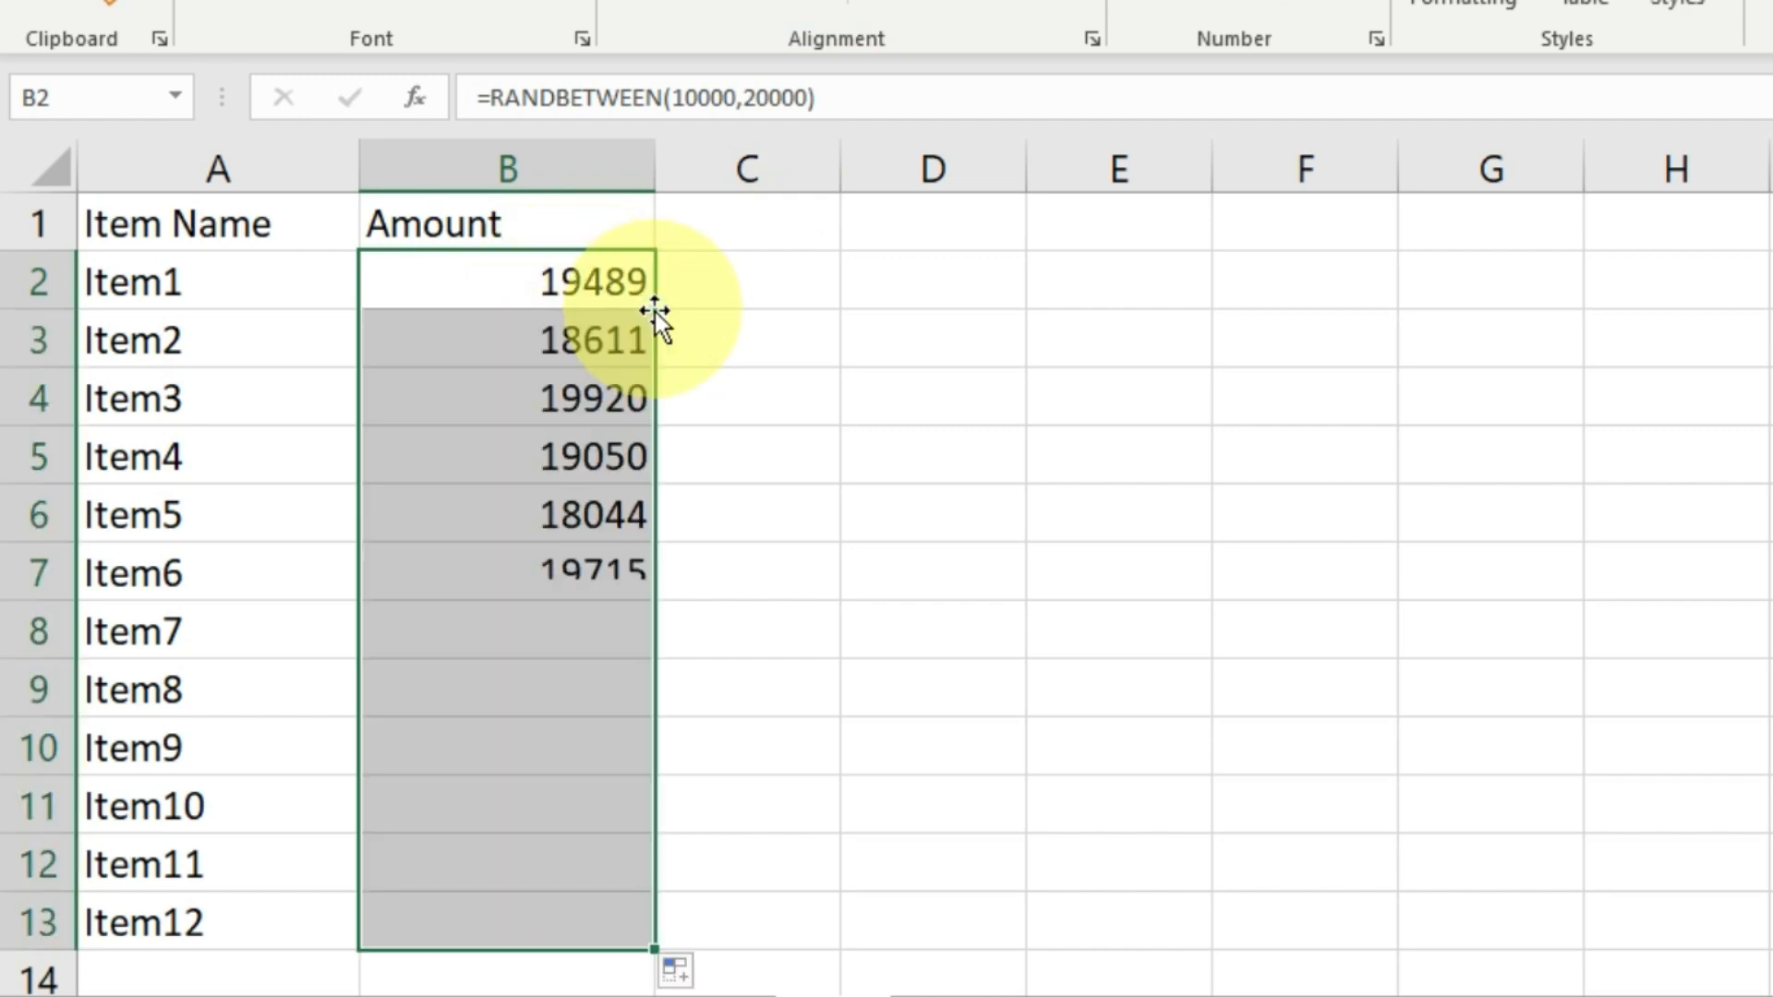
left_click_drag(470, 268, 435, 919)
Step: Enter 10 in C8 and 5 in C9 as test values, checking after each whether the random amounts recalculate
left_click(799, 626)
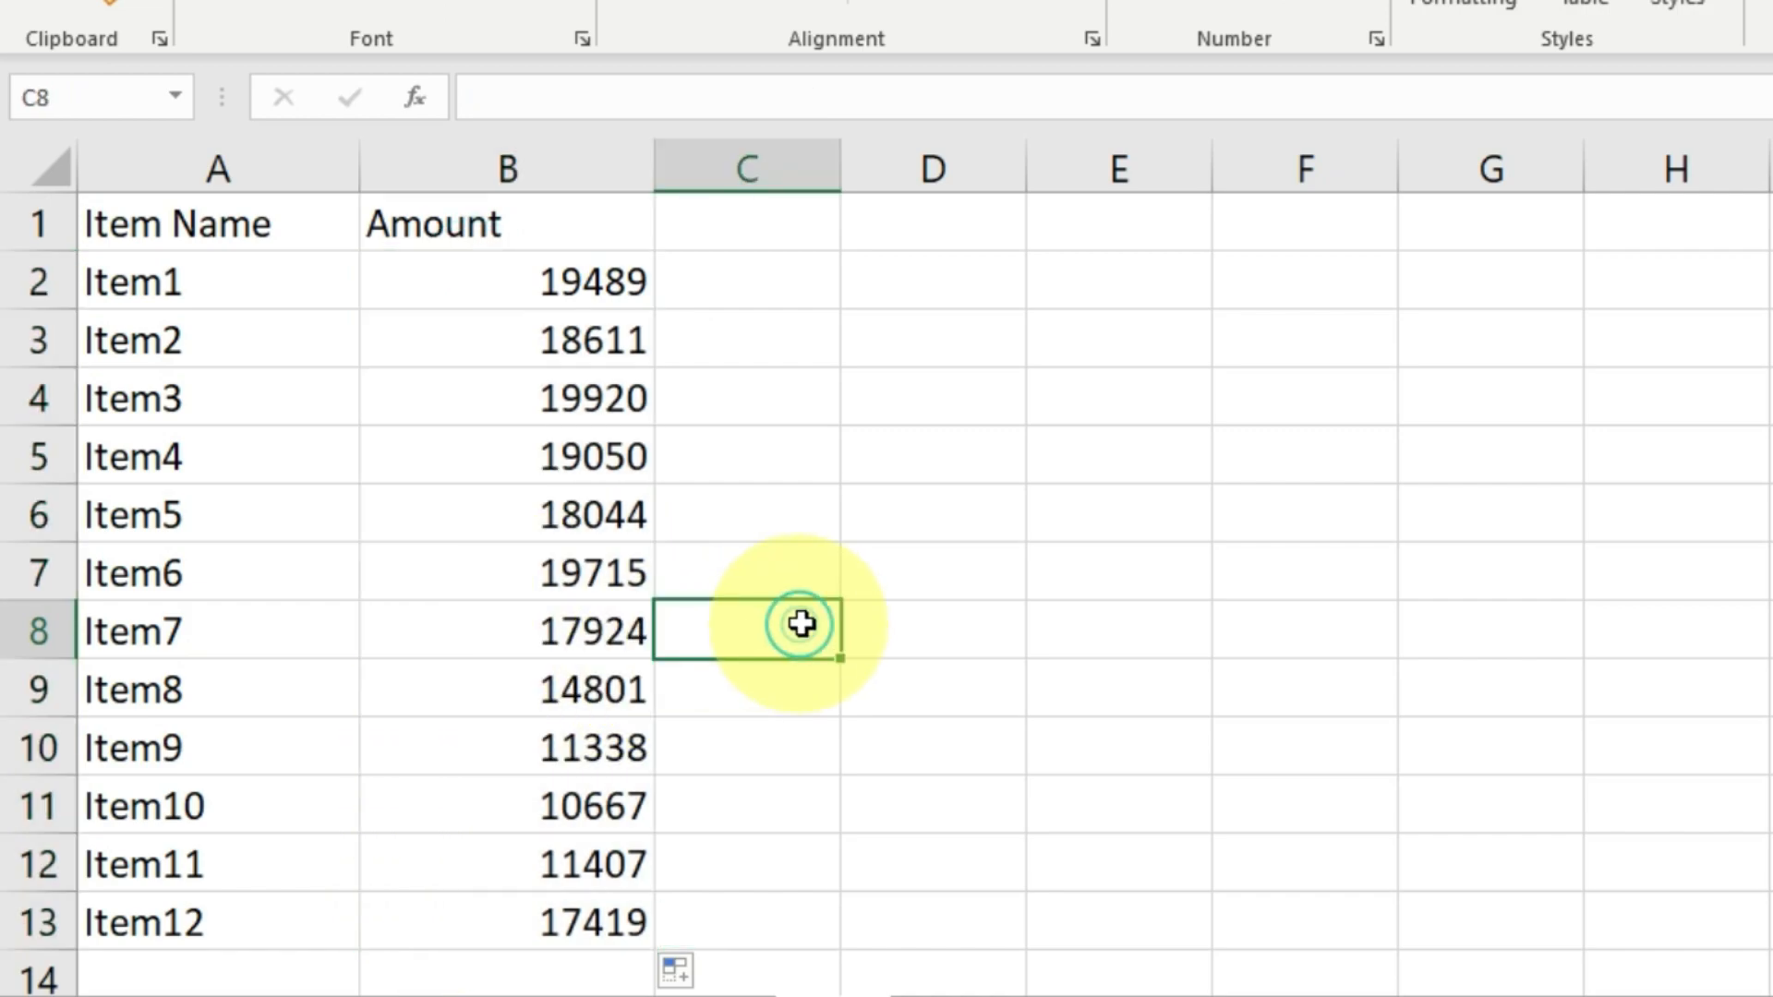
type("10")
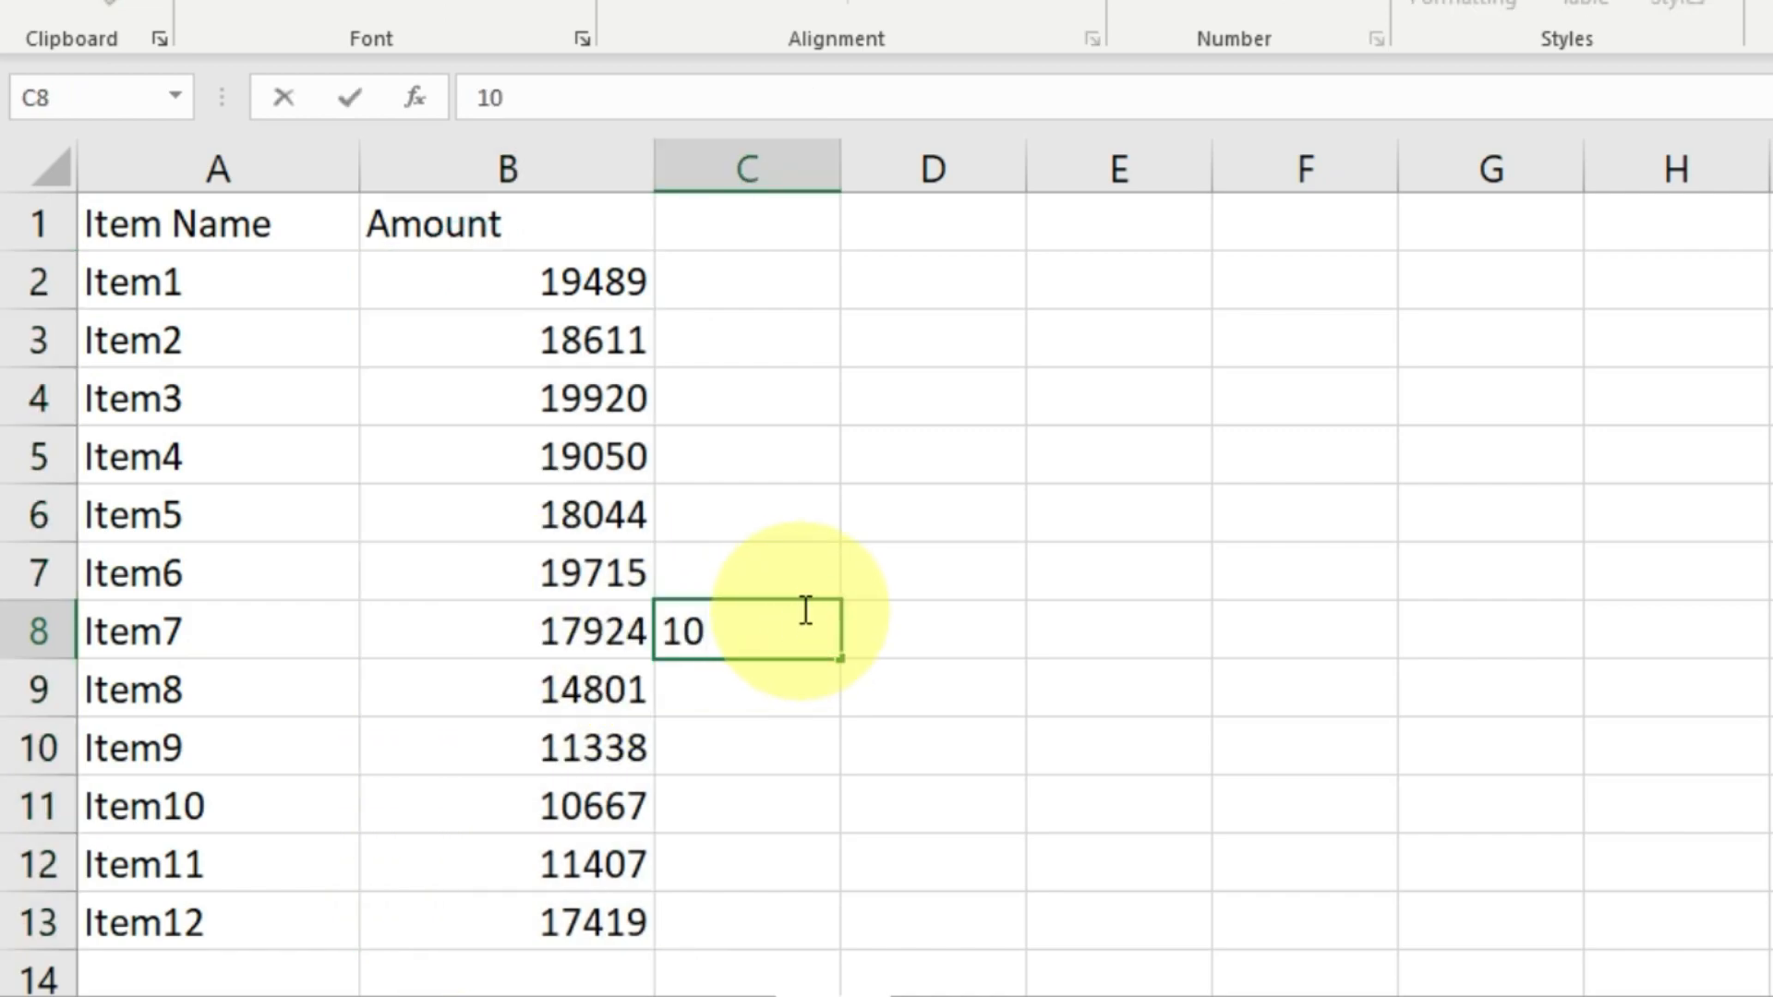
key("Return")
left_click_drag(596, 279, 582, 917)
left_click(763, 713)
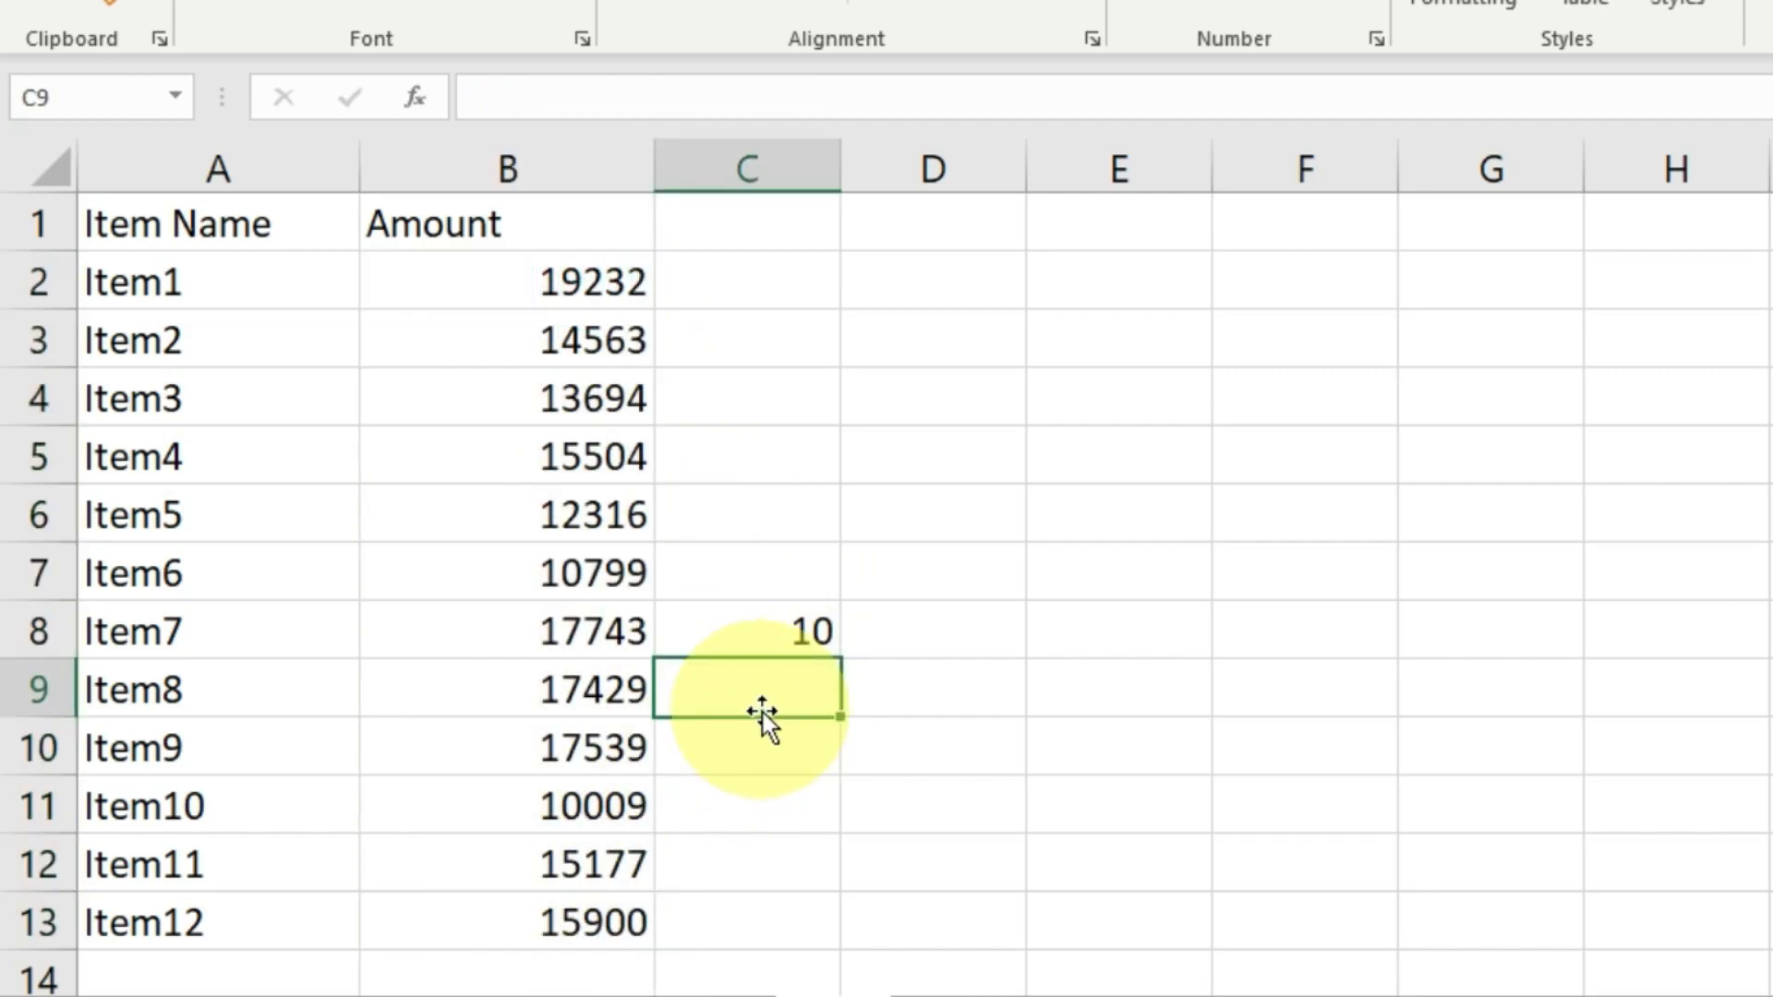
type("5")
key("Return")
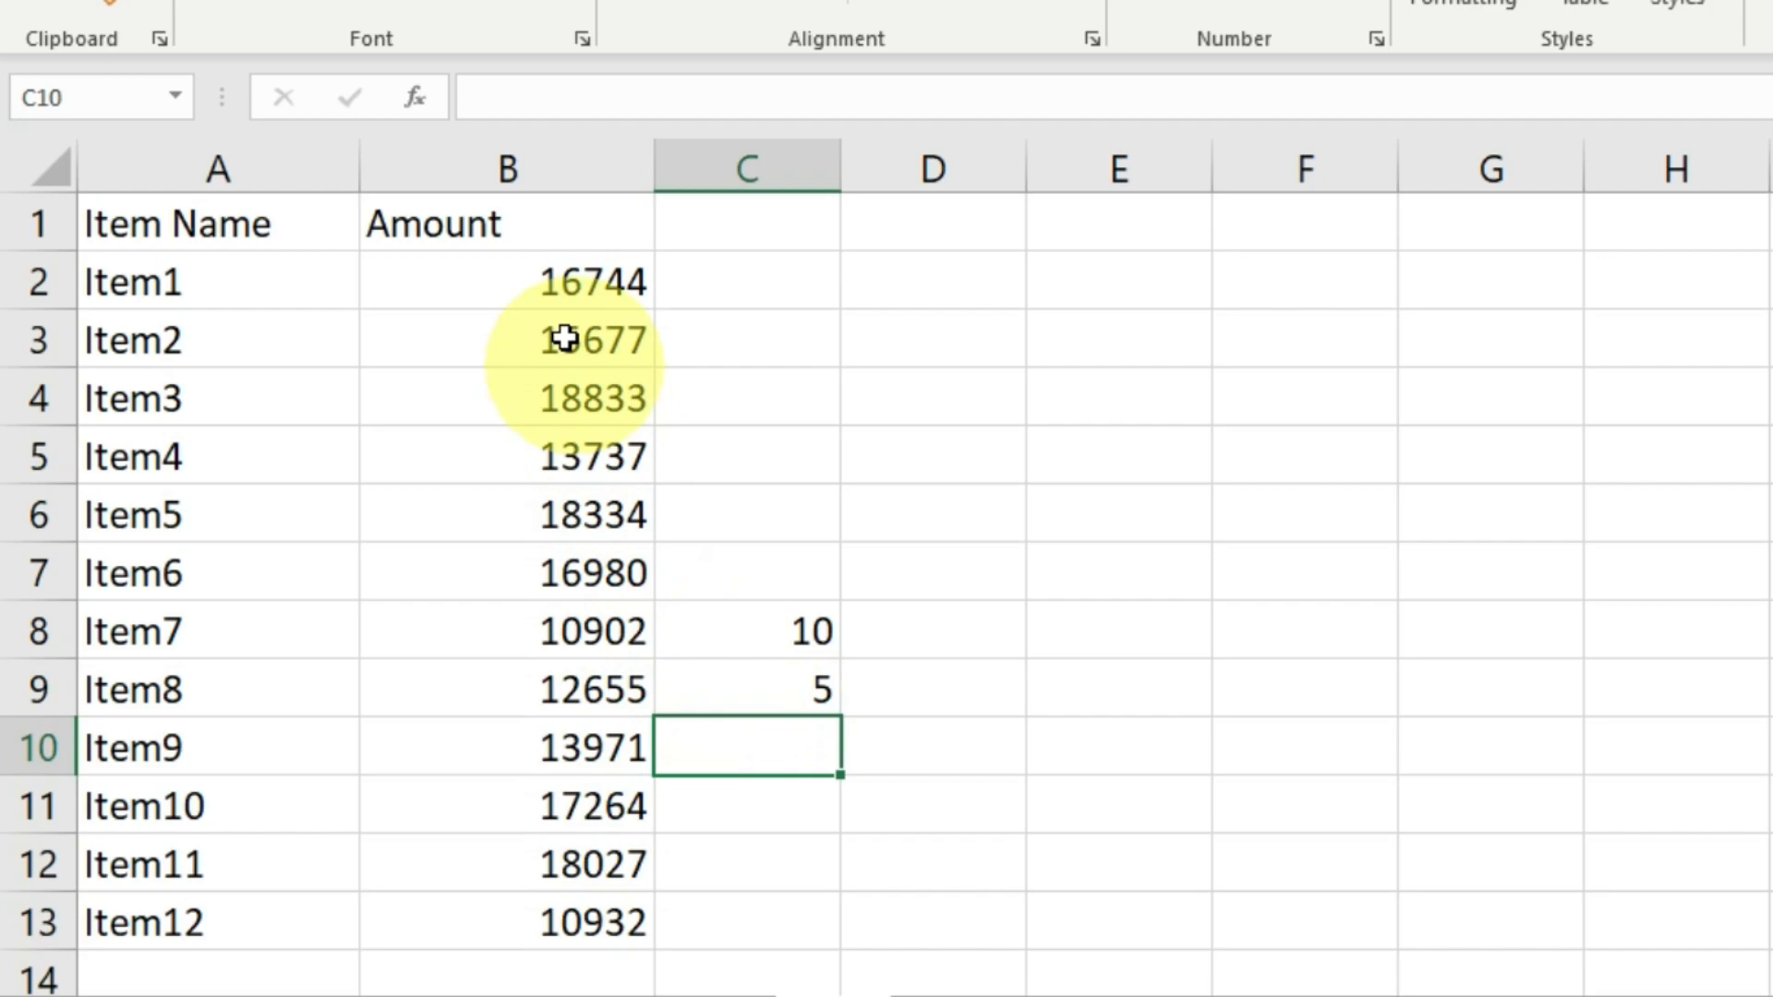
left_click_drag(554, 281, 567, 919)
left_click(768, 732)
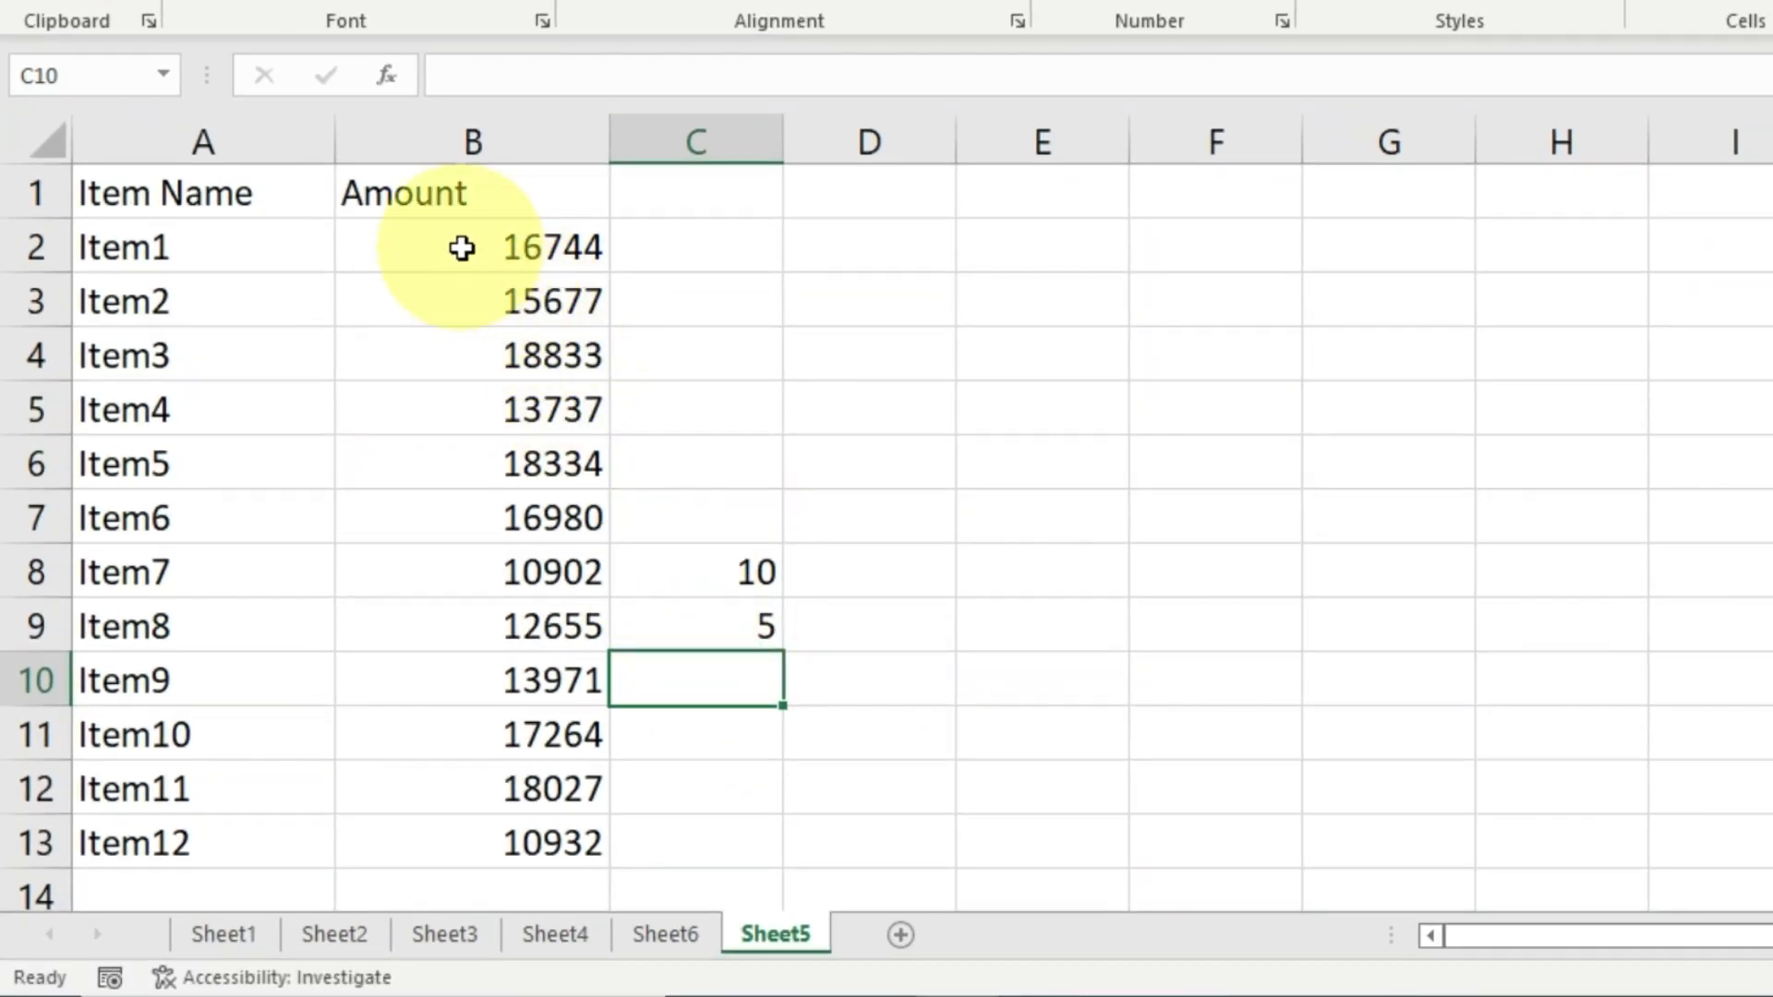
Step: Copy the random amounts in B2:B13 and paste them back in place as values only
left_click_drag(462, 247, 462, 813)
left_click(444, 369)
left_click_drag(443, 251, 441, 840)
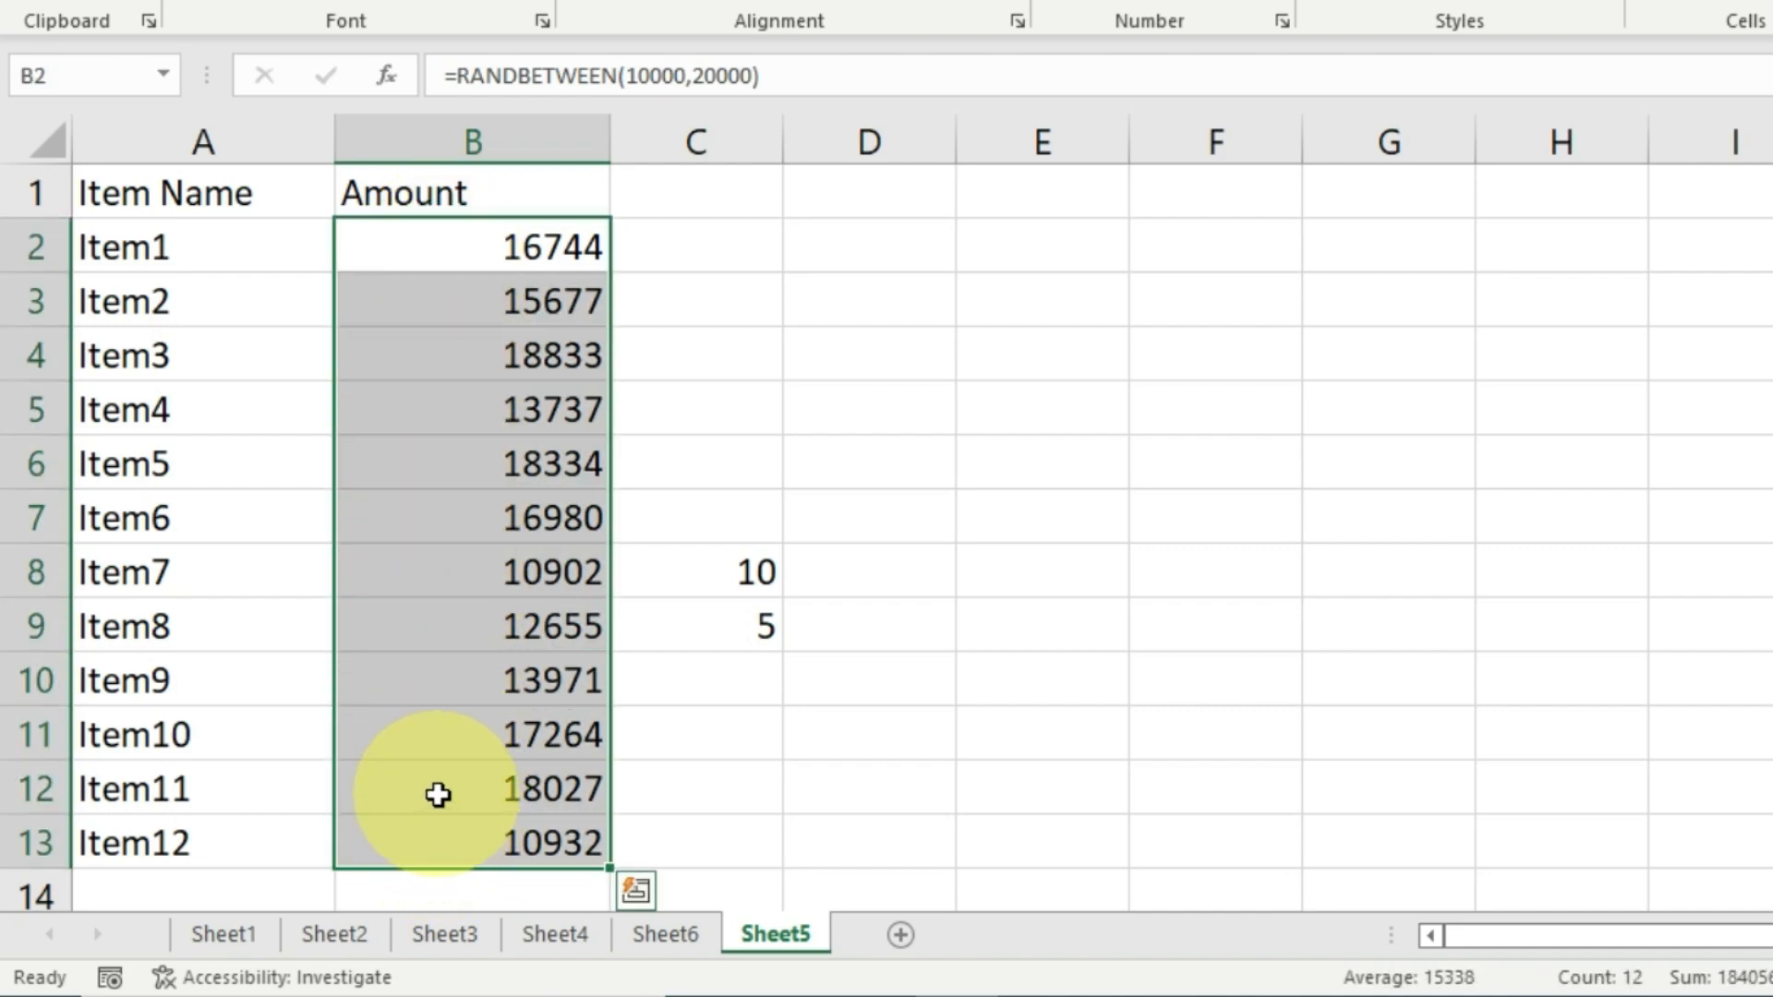
key("ctrl+c")
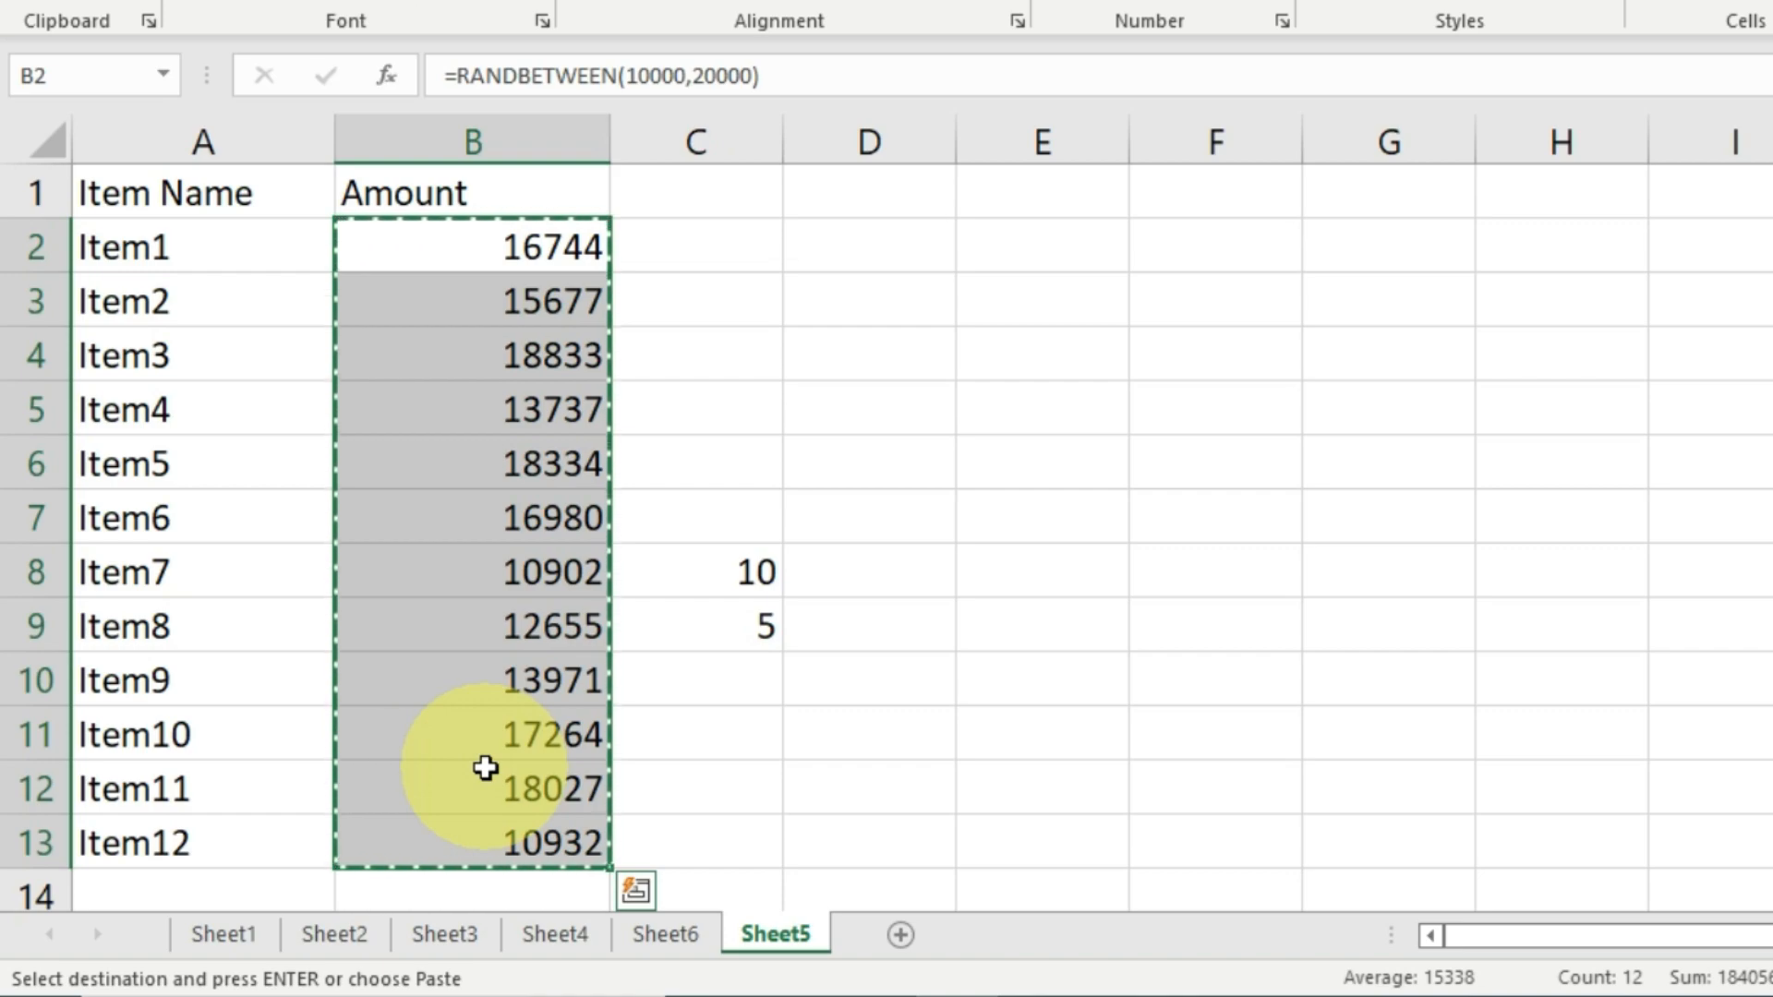
key("ctrl+v")
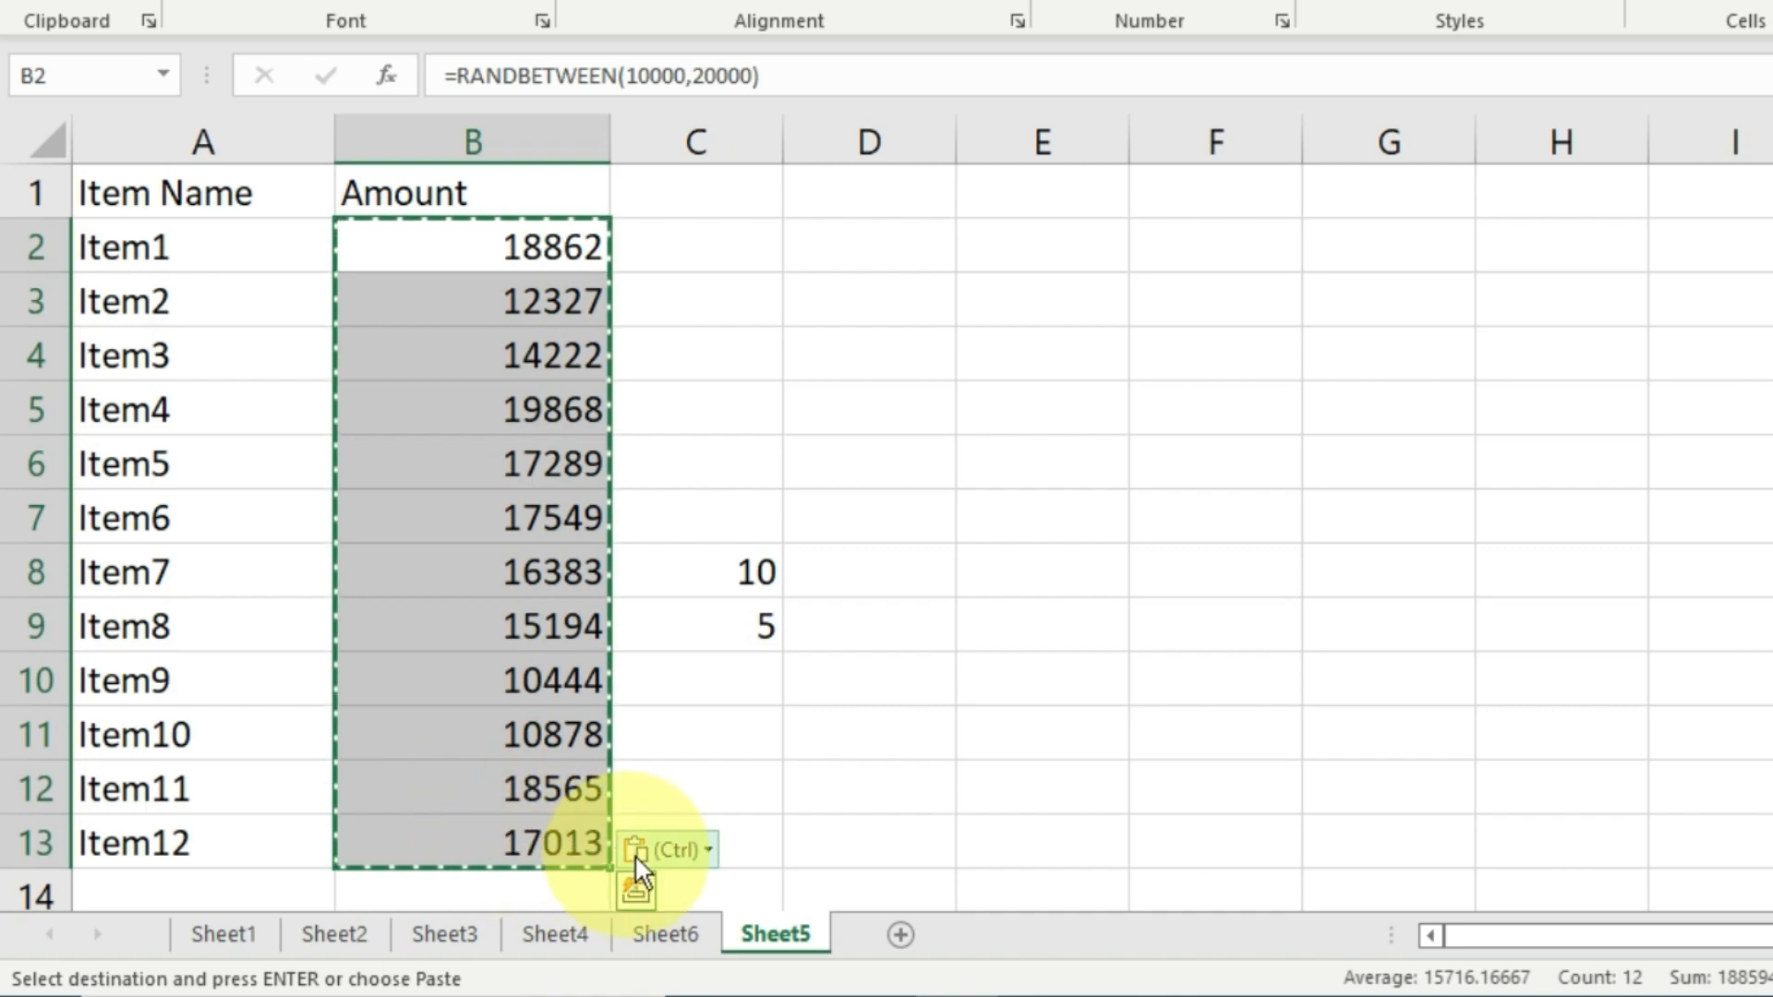
left_click(699, 847)
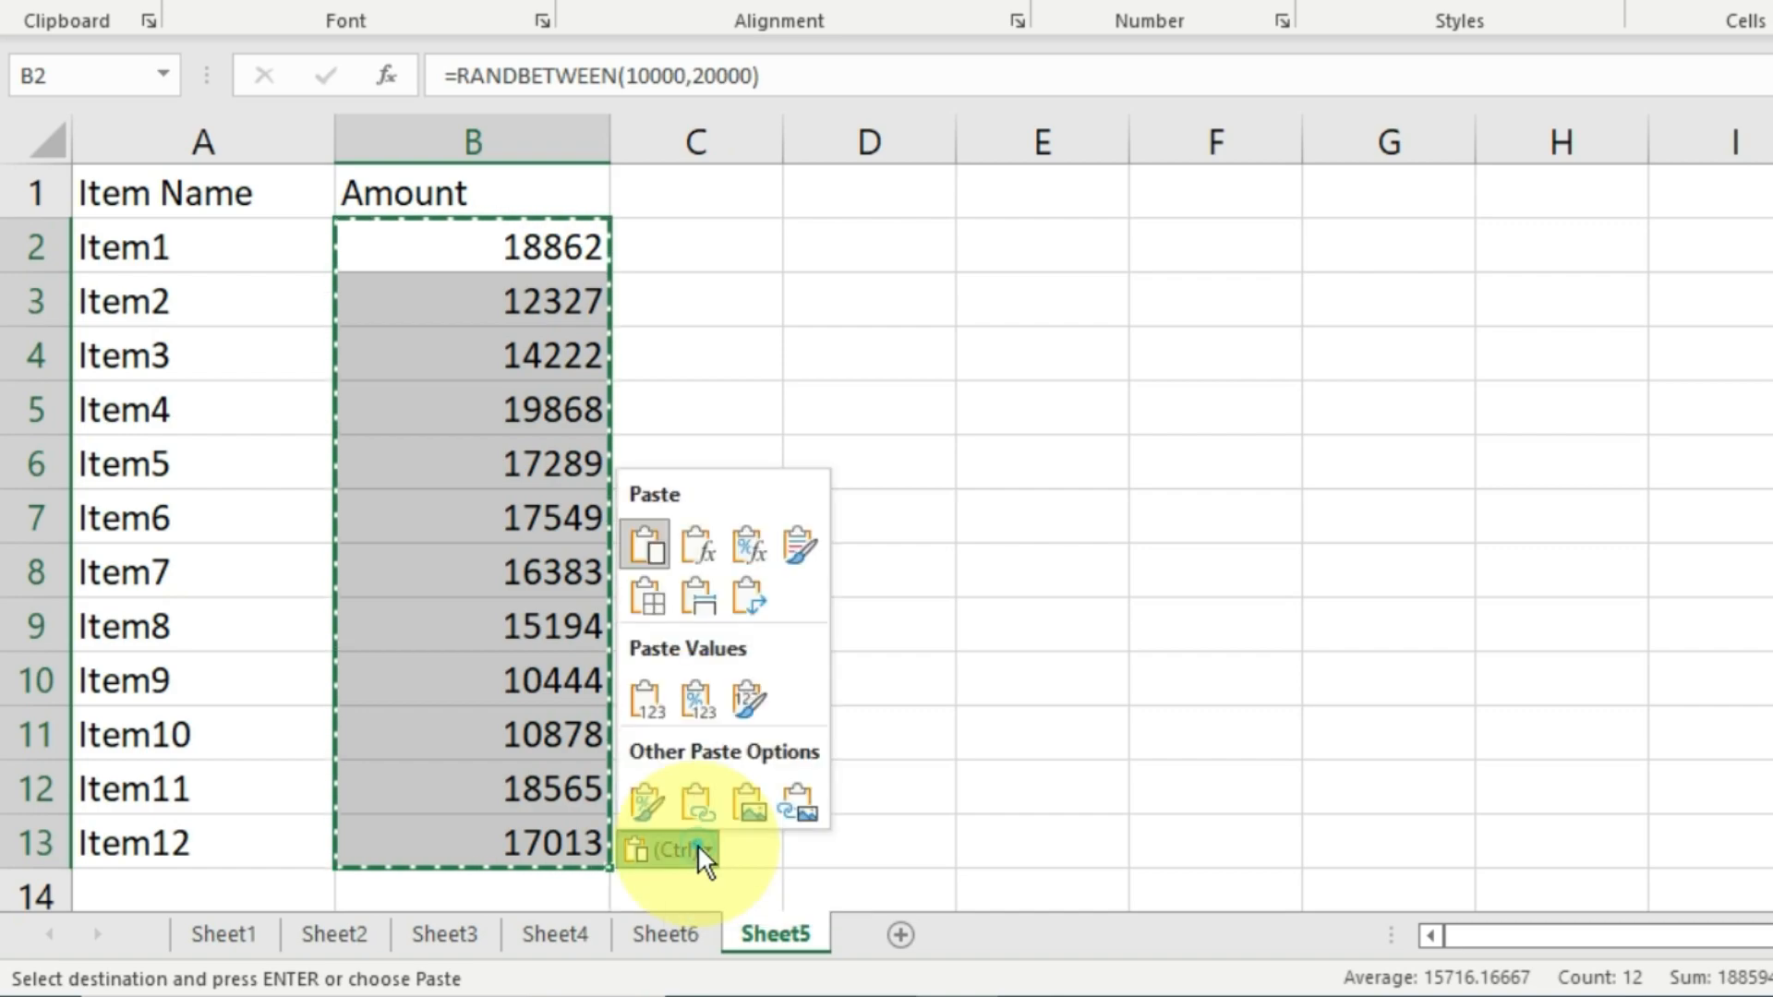
left_click(646, 713)
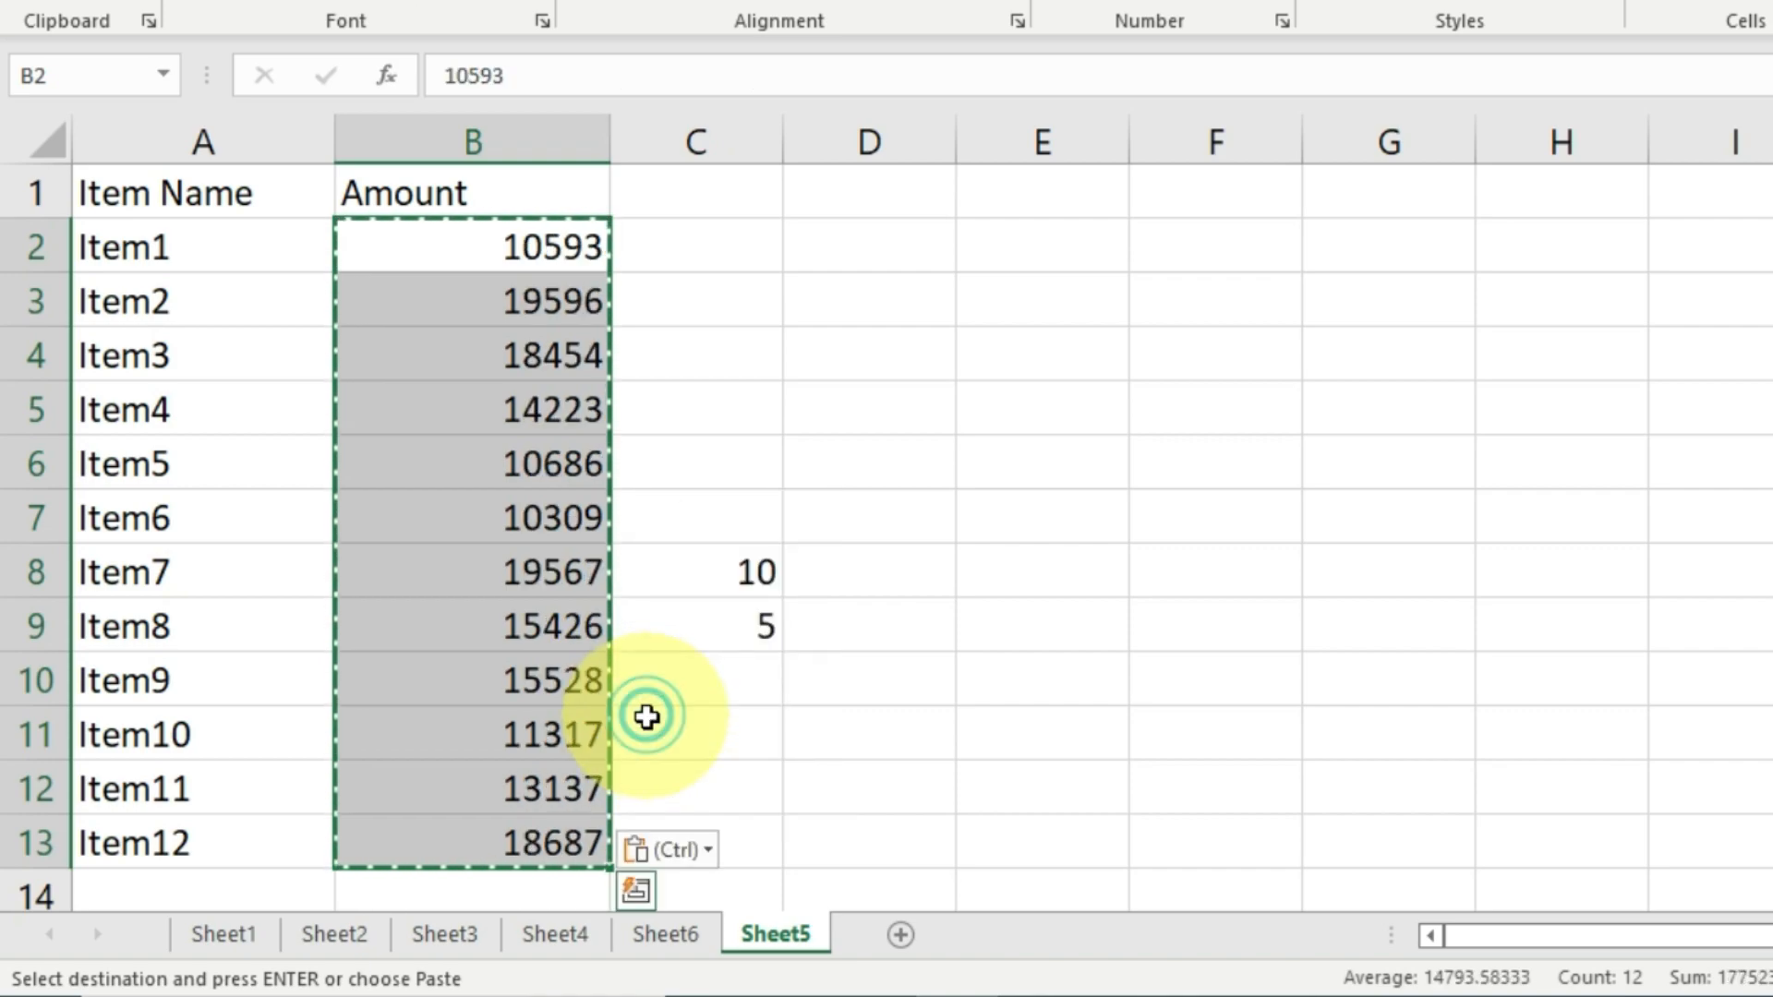
left_click(467, 423)
left_click_drag(457, 237, 447, 827)
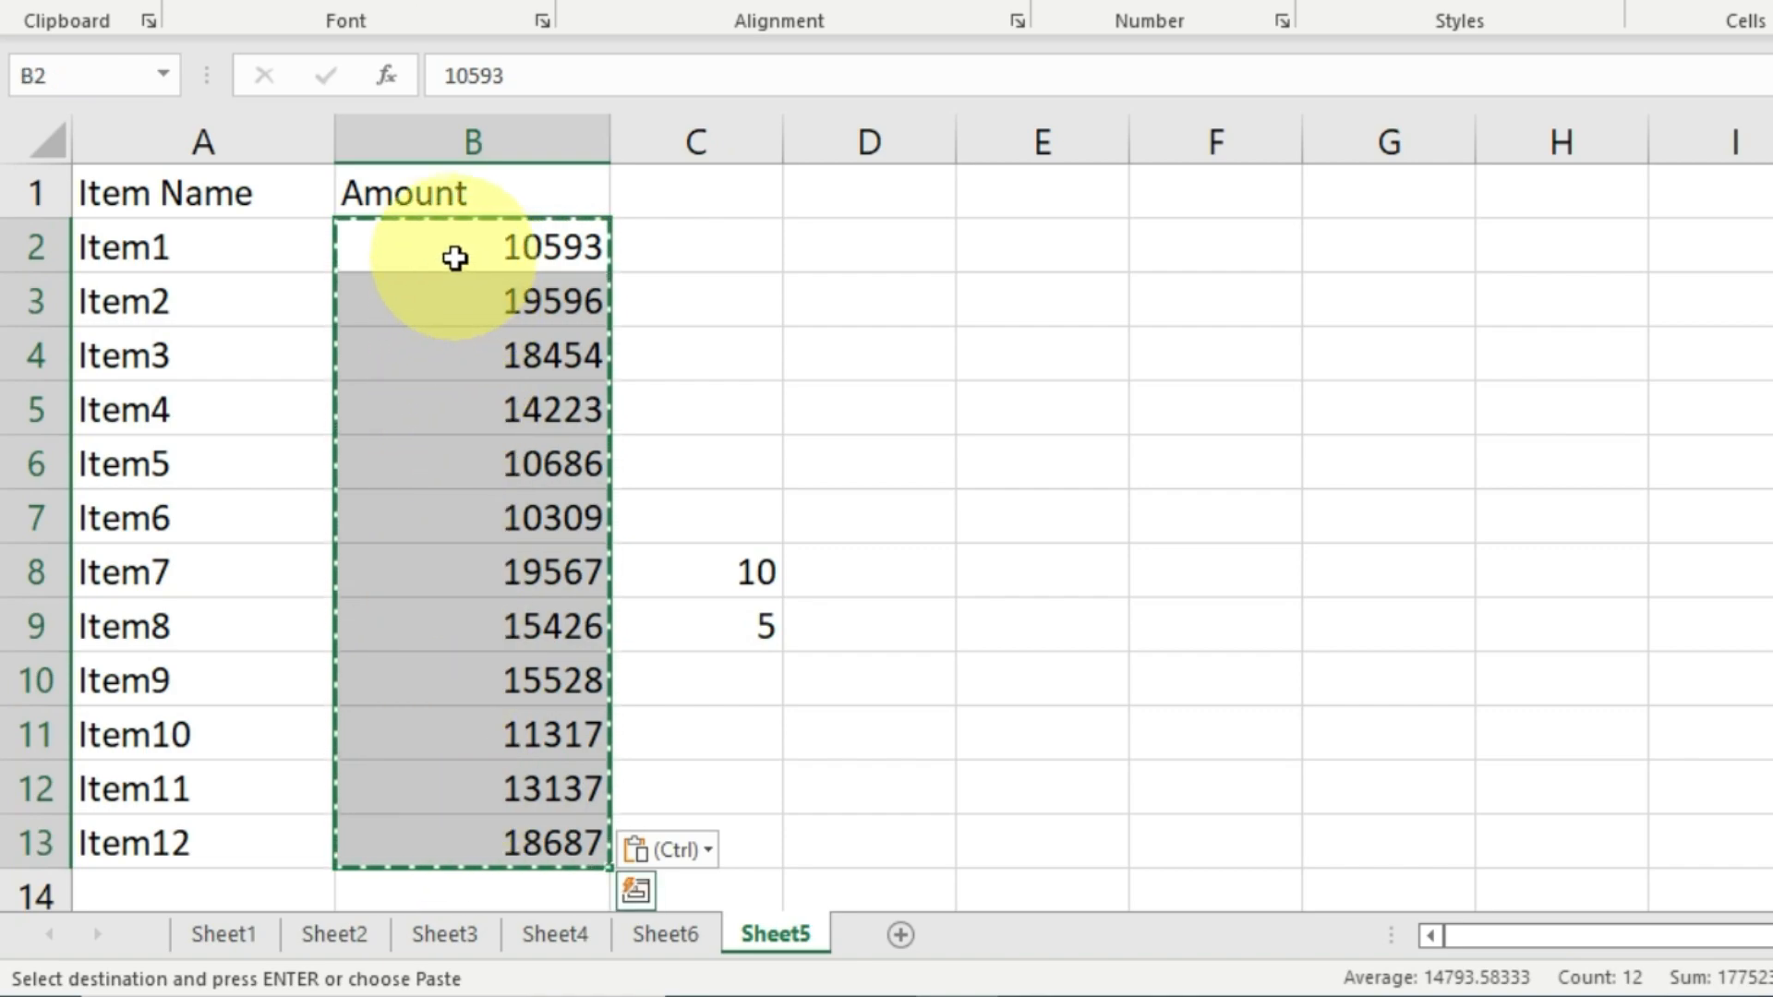
left_click(455, 258)
key("Escape")
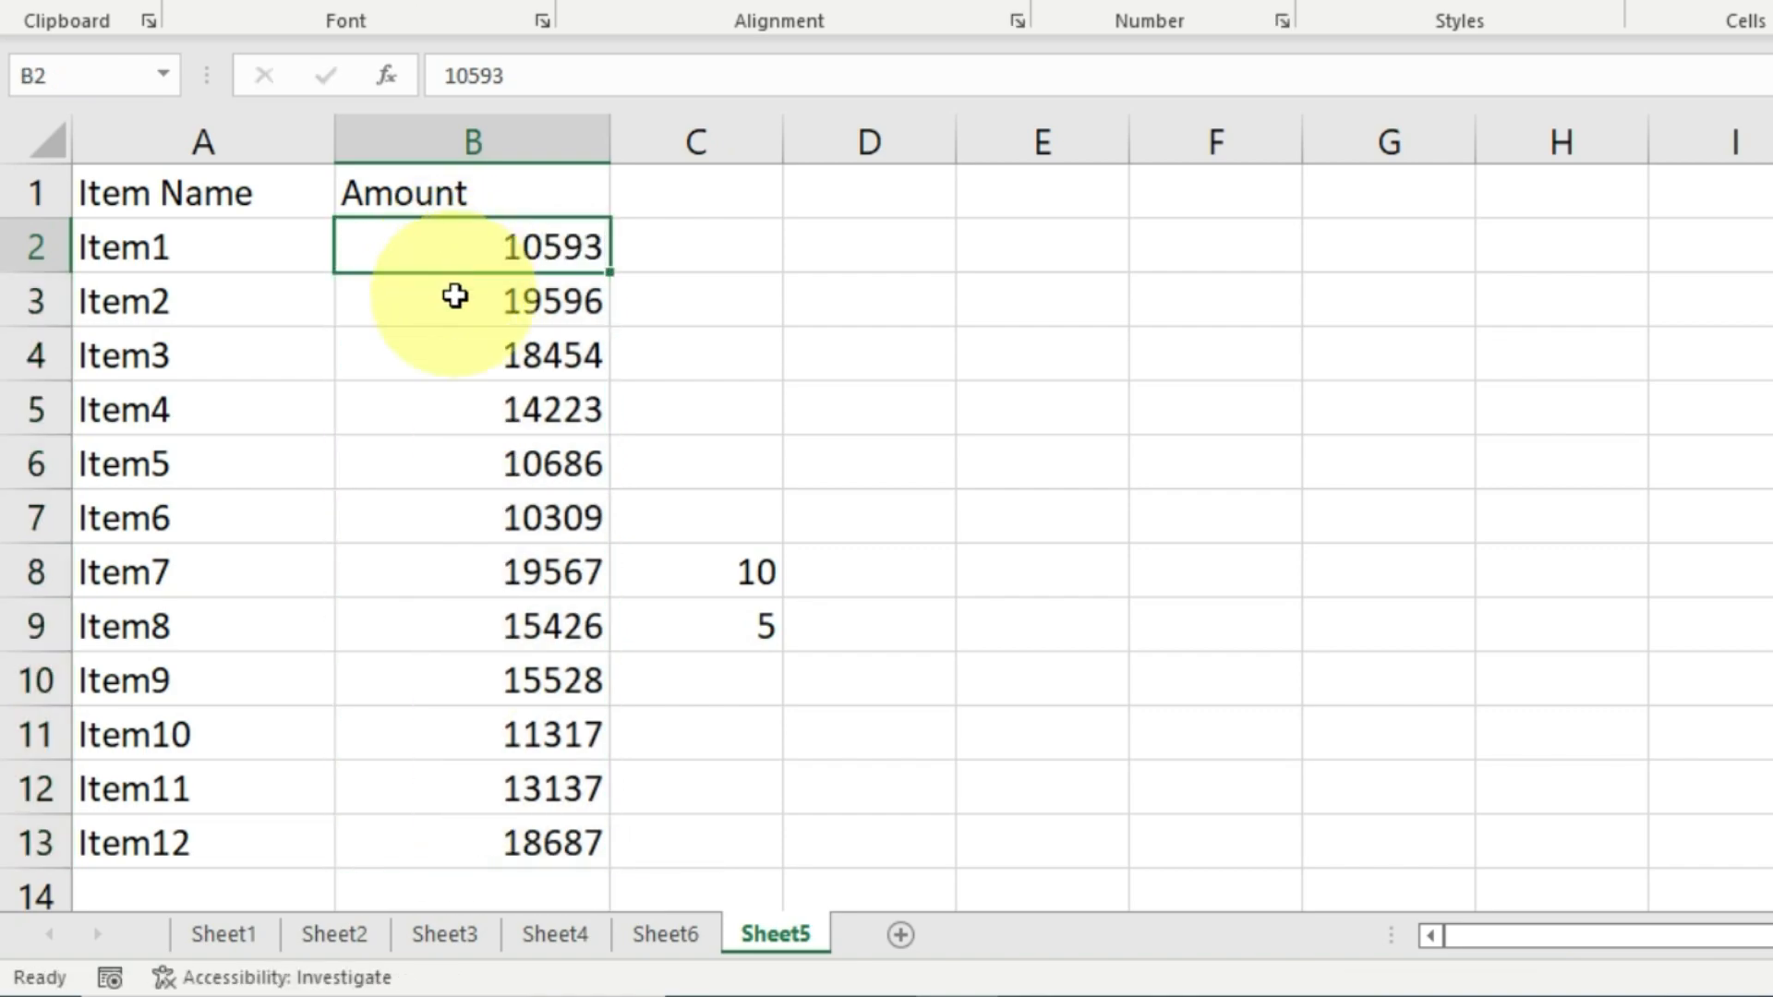
Step: Check the pasted amounts in column B and delete the test values from C8:C9
left_click(459, 296)
left_click_drag(453, 243, 445, 836)
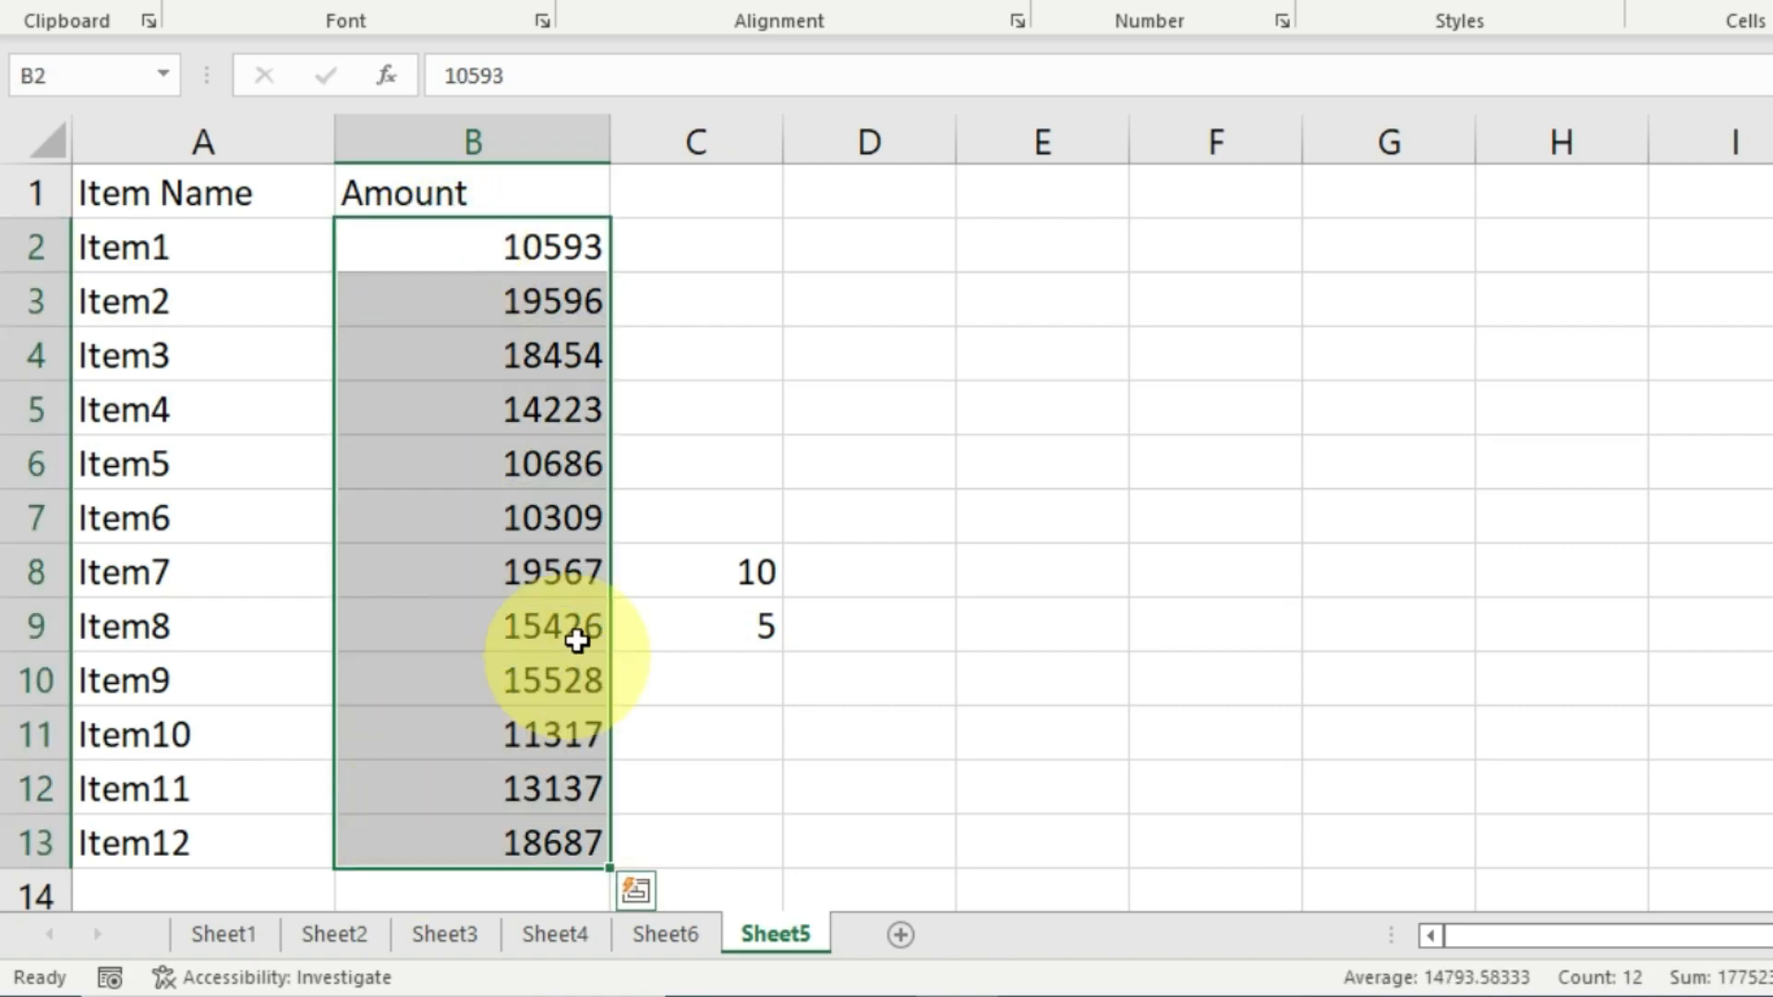
left_click_drag(712, 558, 688, 690)
key("Delete")
Step: Enter 100 in C6, 100 in C7 and 5 in C5 to test whether the amounts in column B stay fixed
left_click(753, 478)
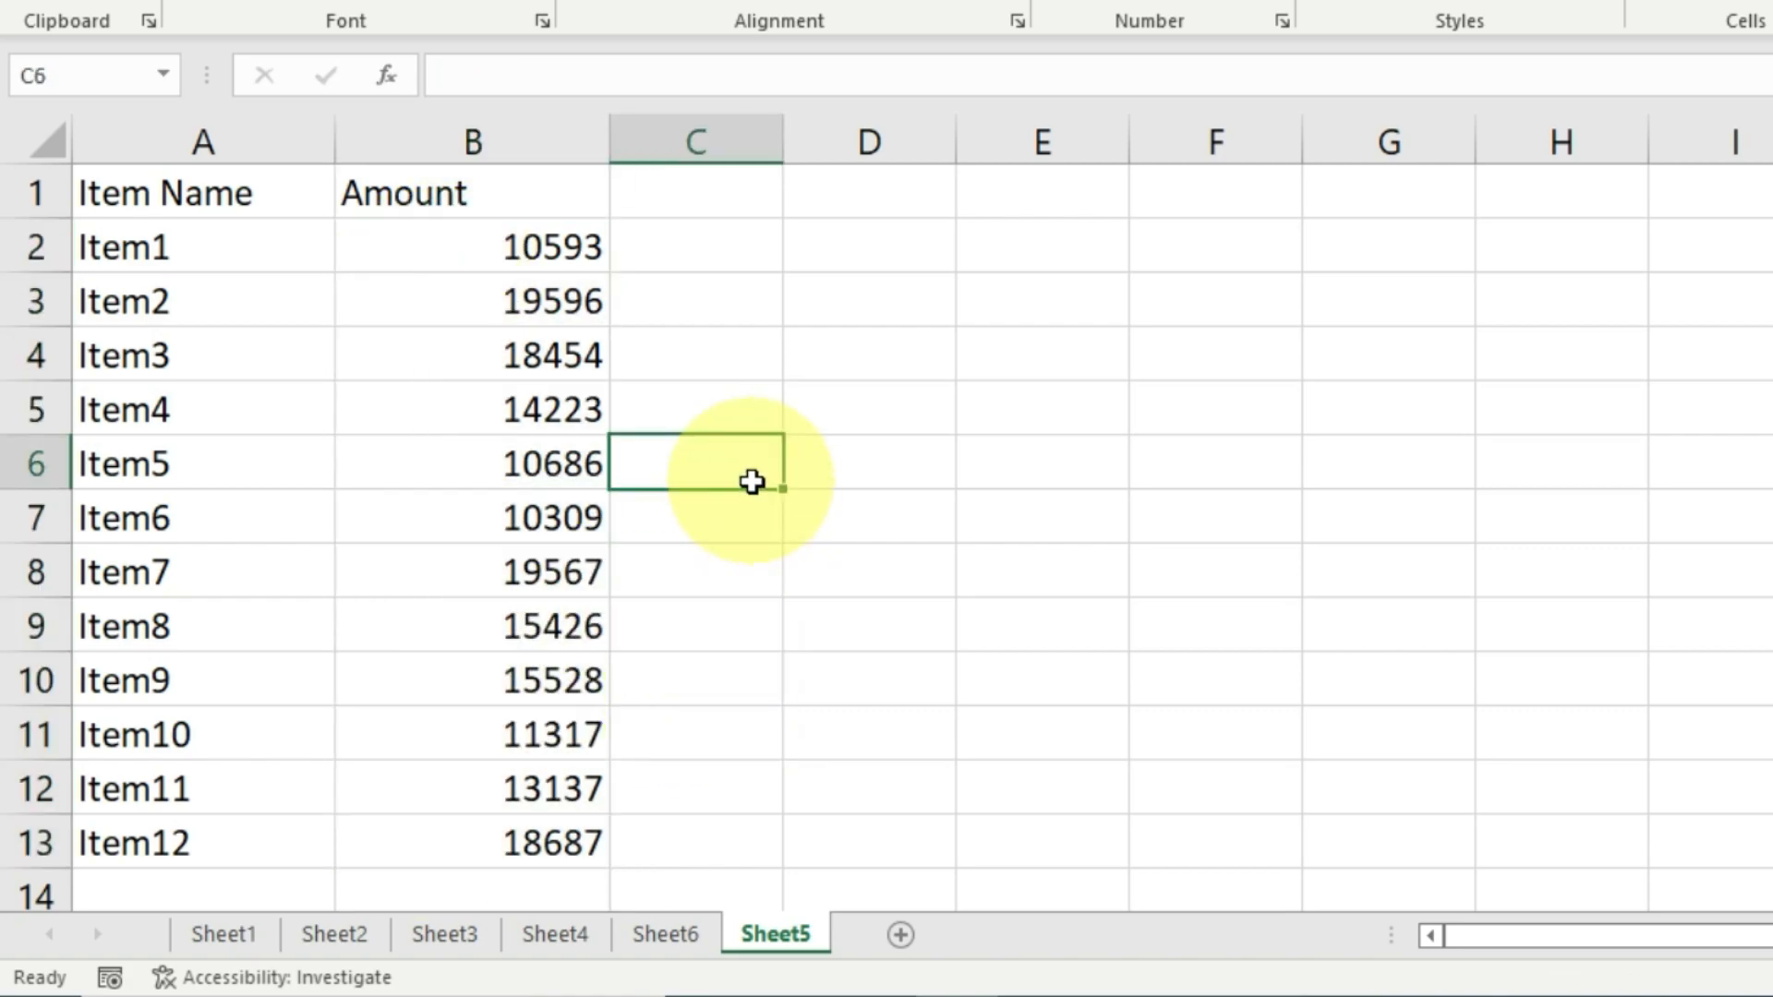
type("100")
key("Return")
type("100")
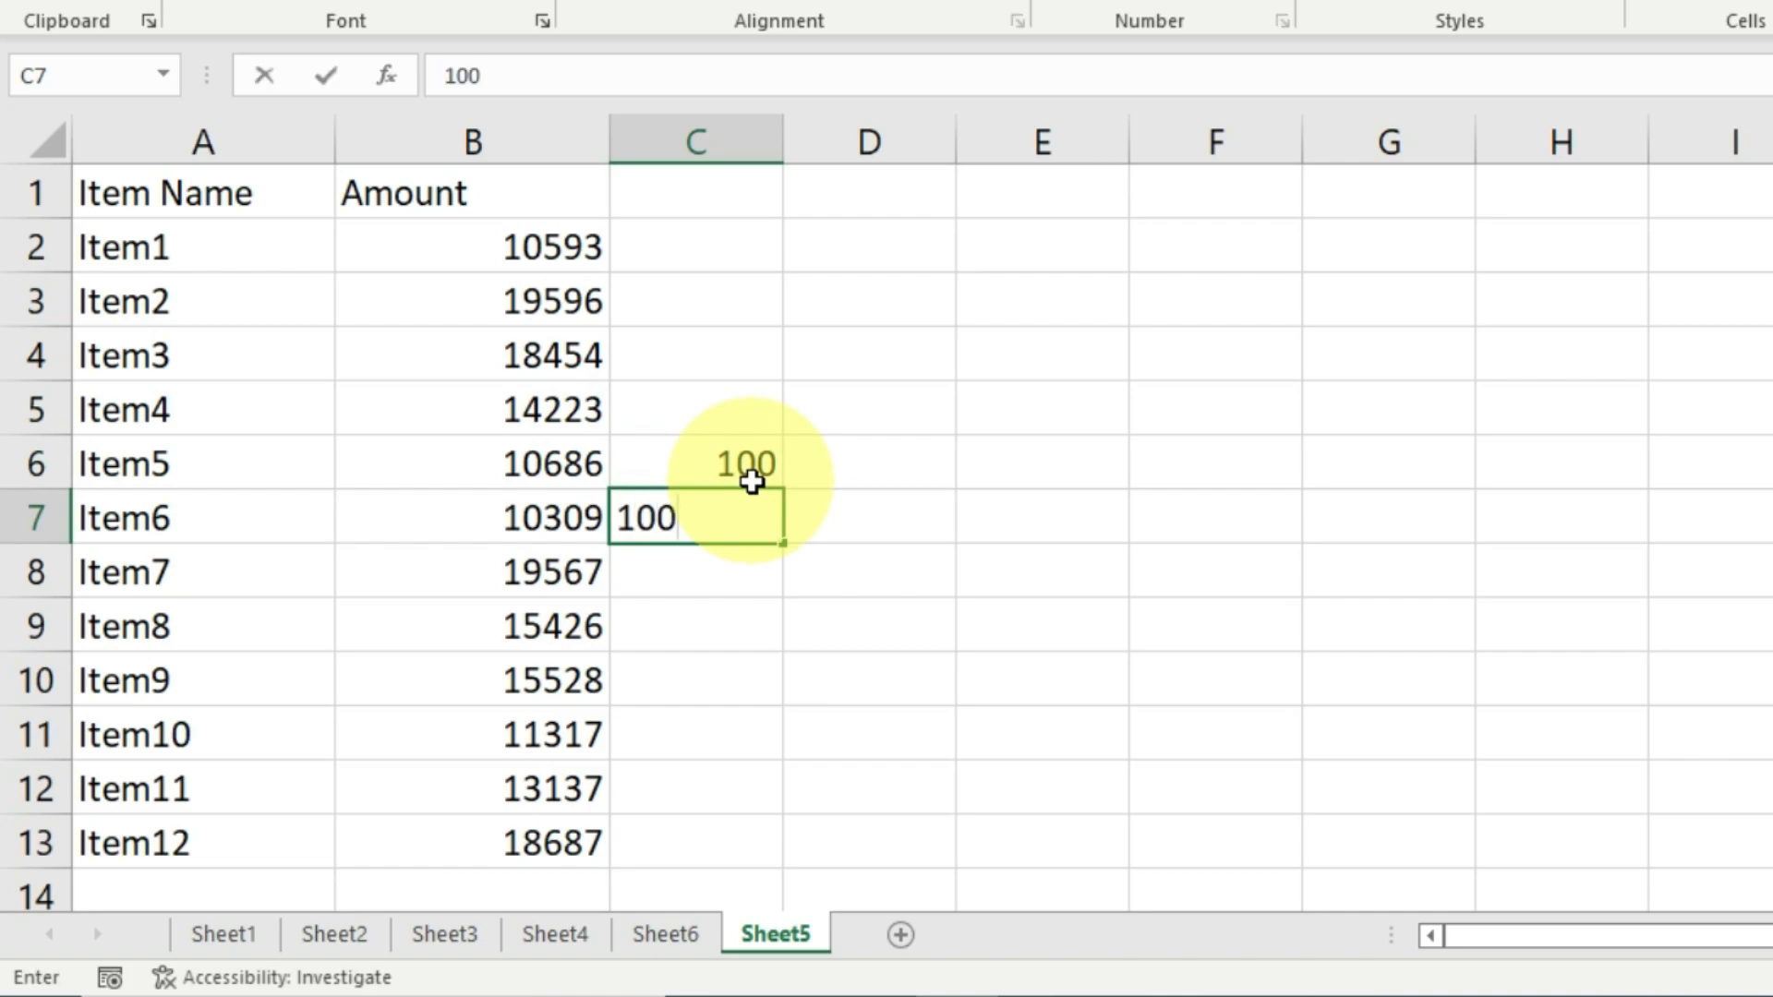
key("Return")
left_click(691, 427)
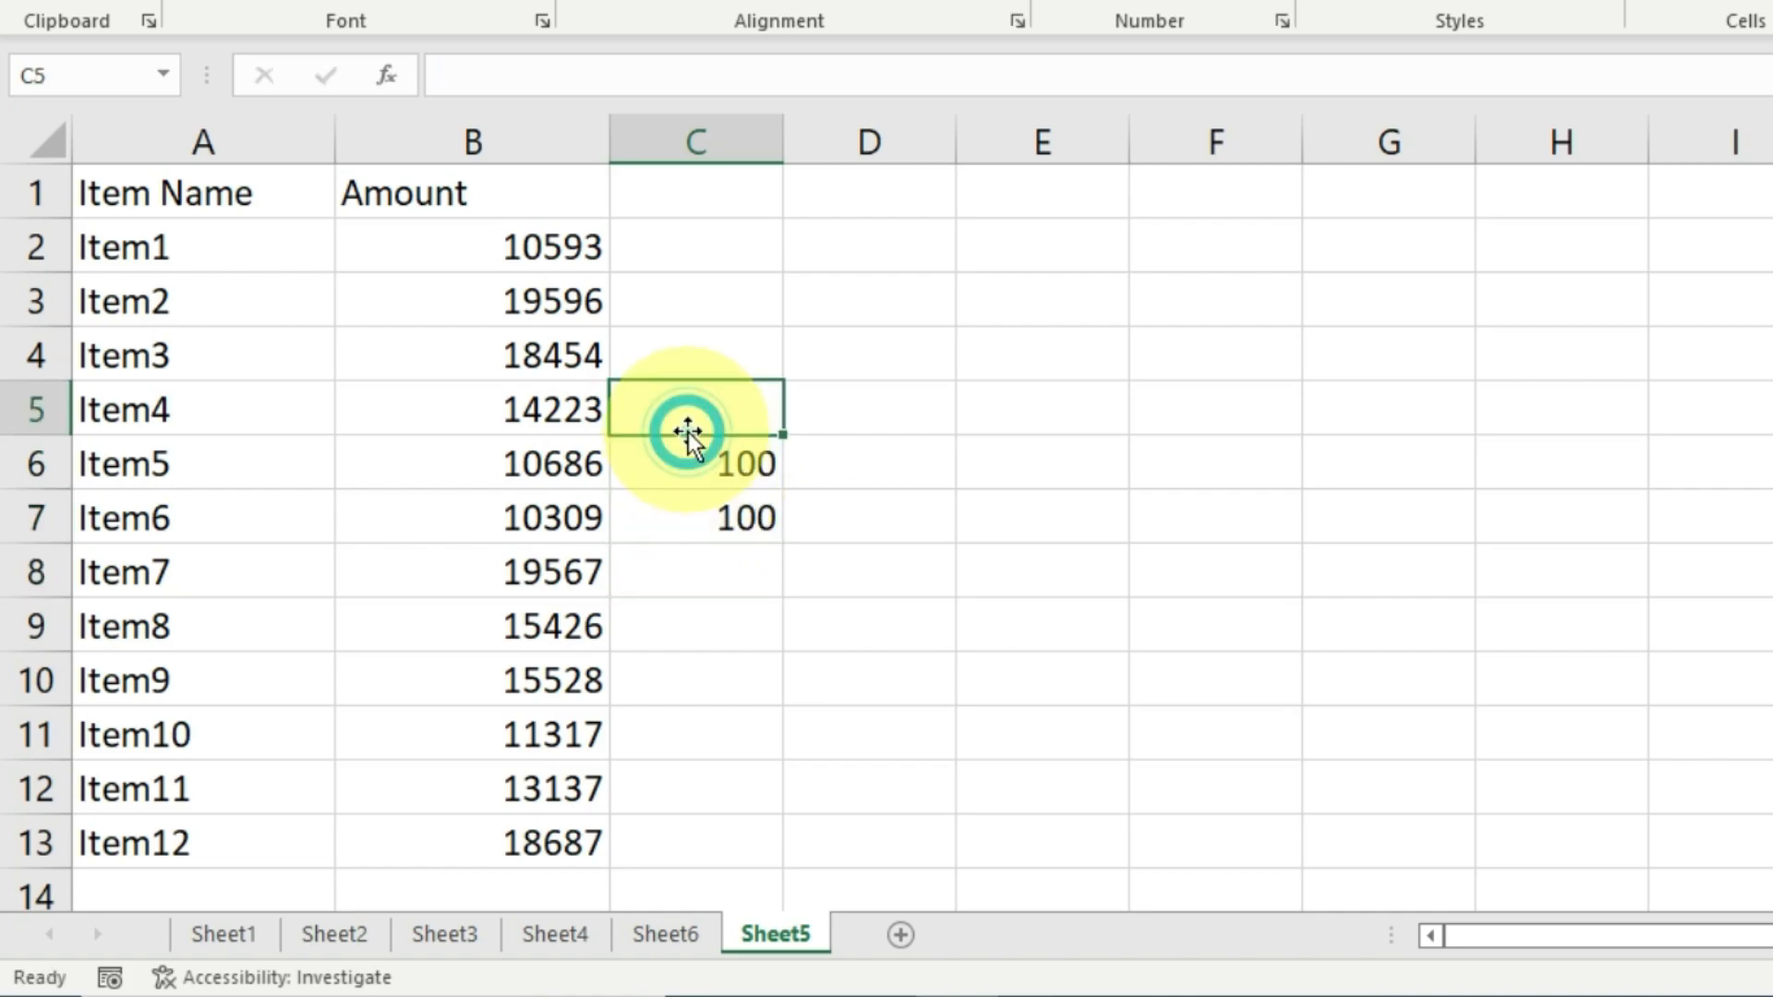
type("5")
key("Return")
key("Return")
left_click_drag(550, 243, 539, 811)
left_click(502, 424)
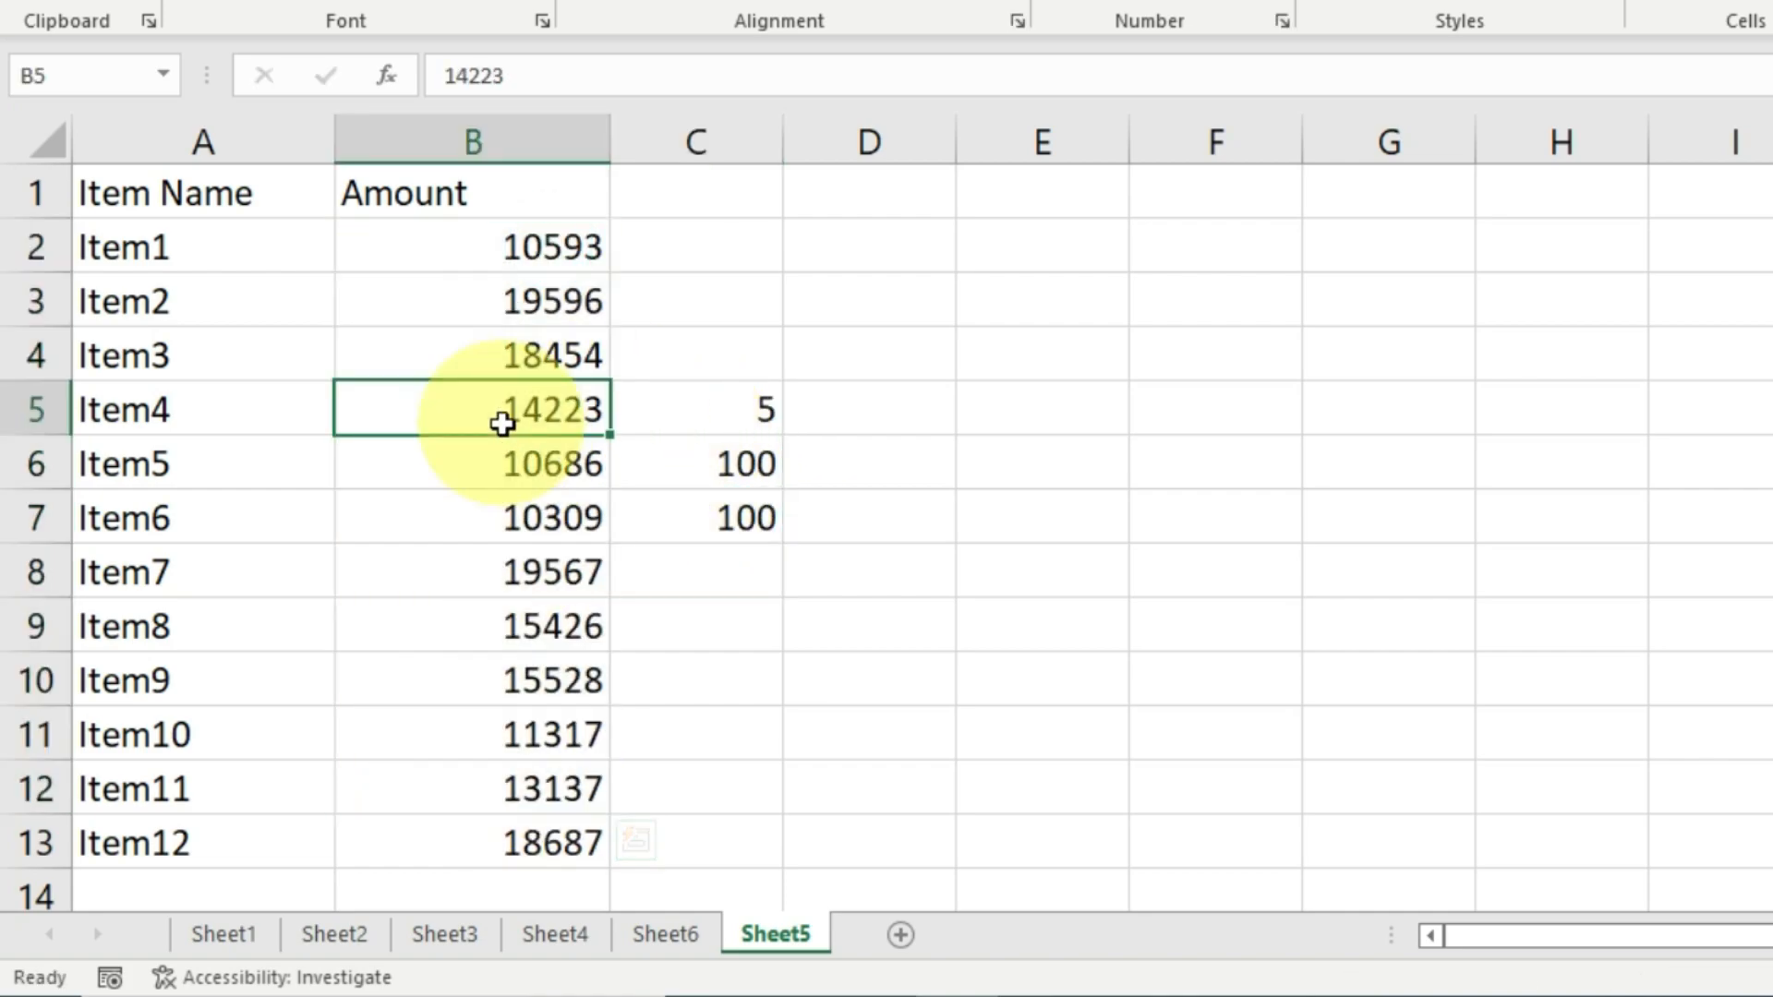
Step: Narrow column B slightly and select the header cells A1:B1
left_click_drag(613, 124, 609, 124)
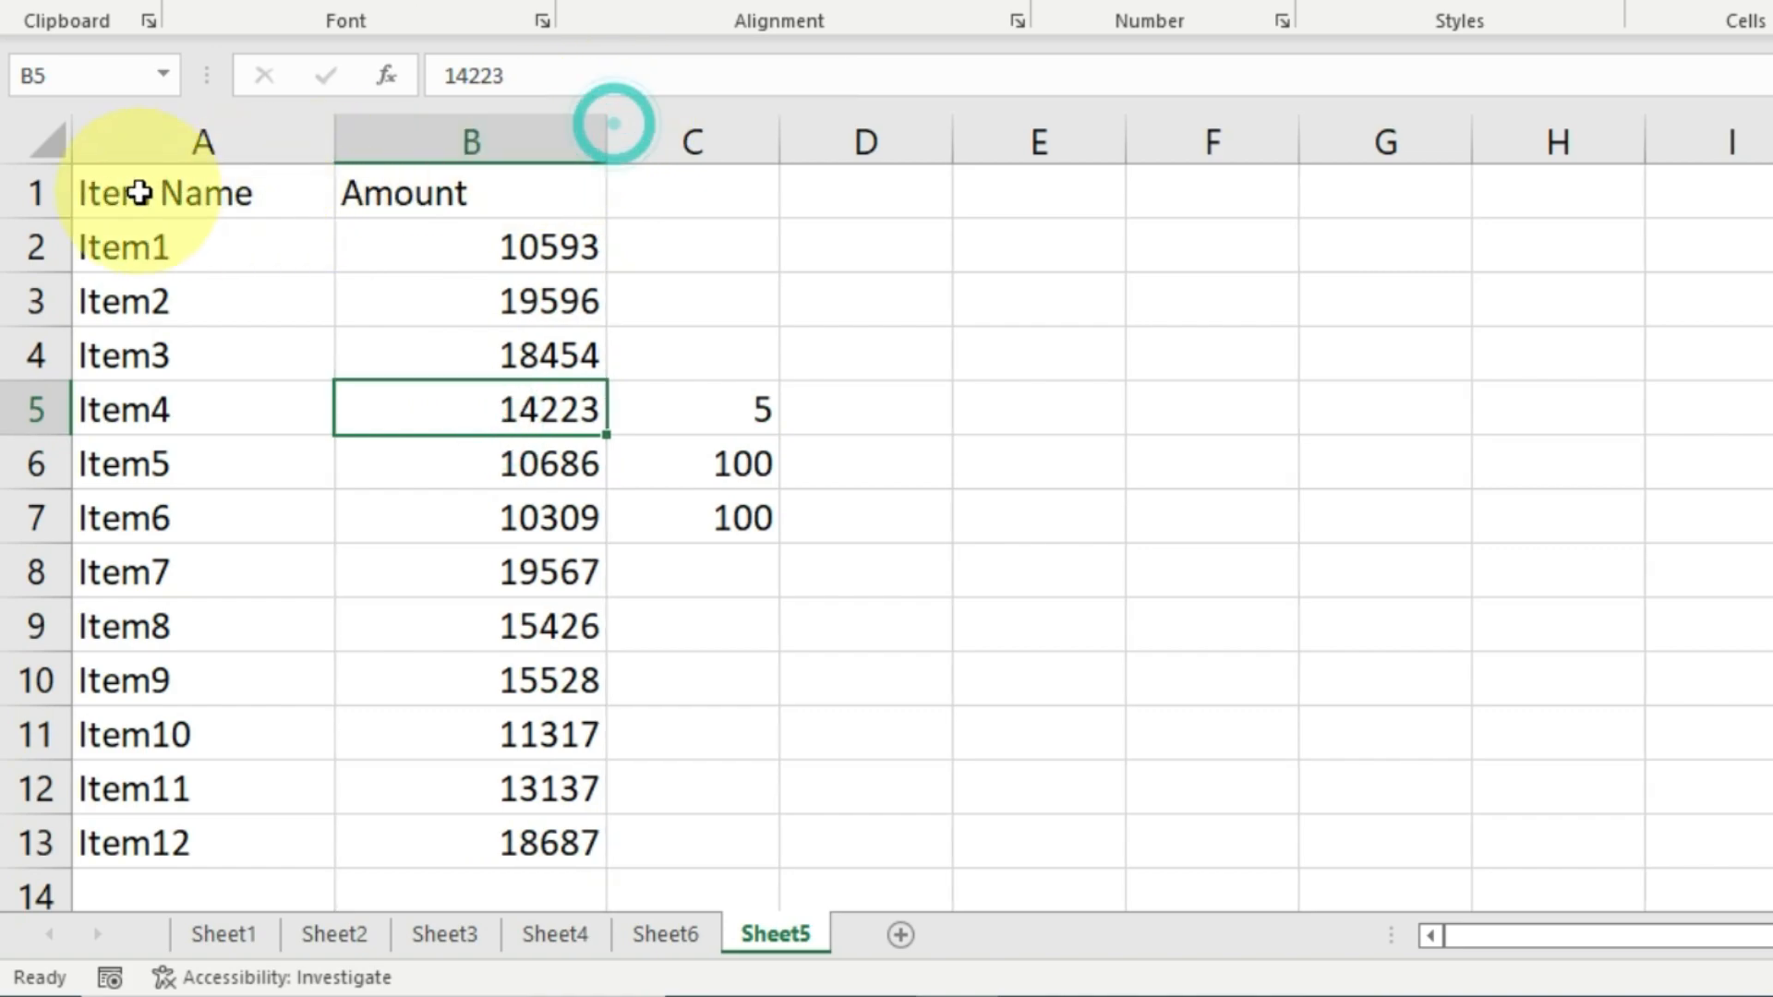
left_click_drag(139, 192, 434, 186)
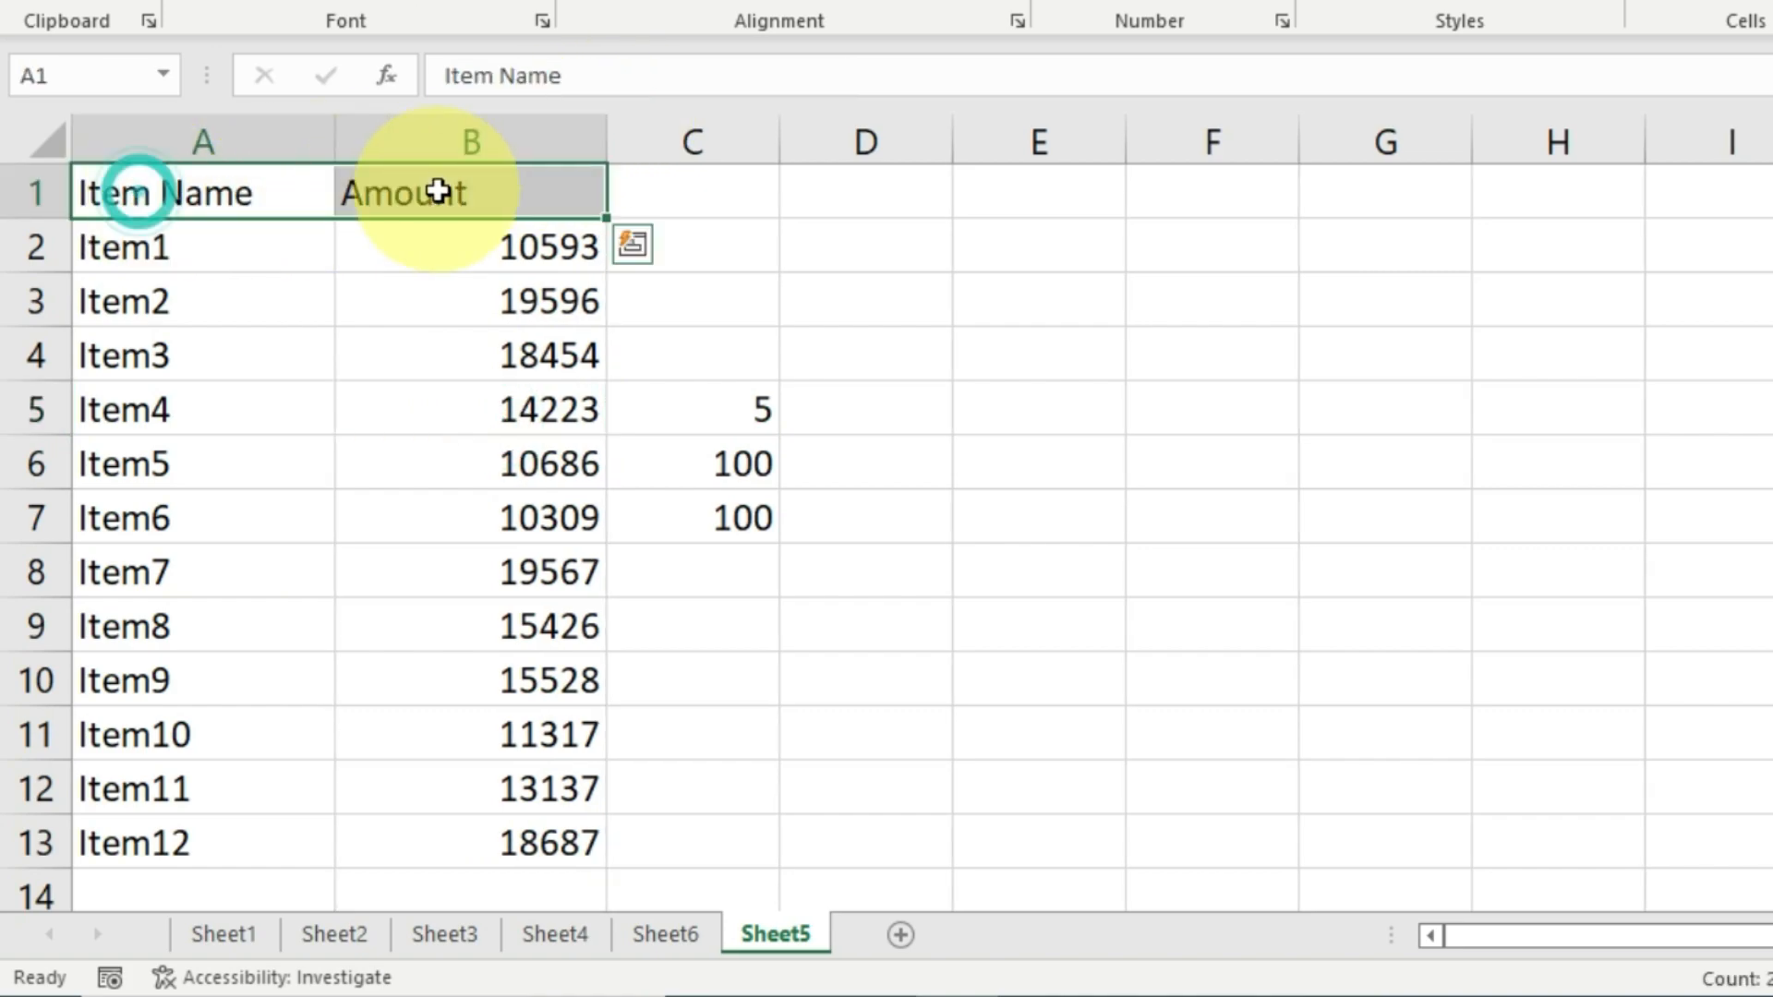